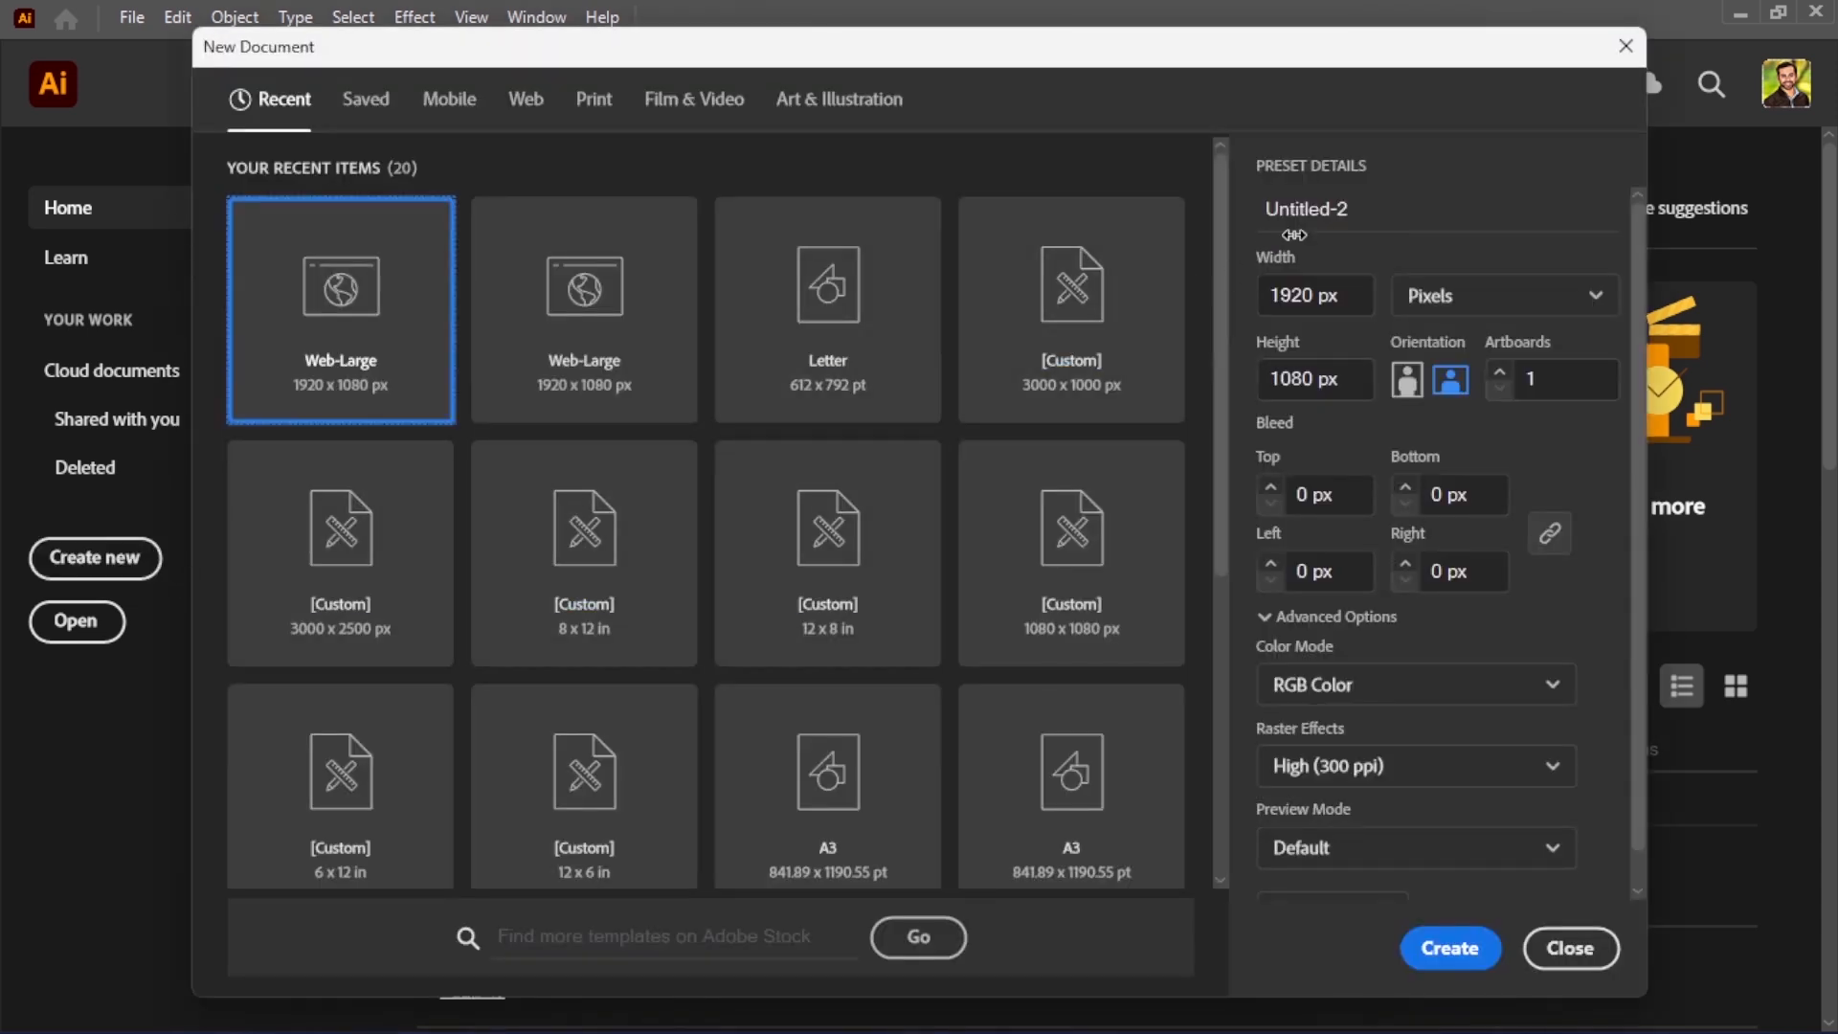
Create a 1920 x 1080 px RGB document named "Letter Logo"
{"action": "left_click", "coordinate": [1362, 206]}
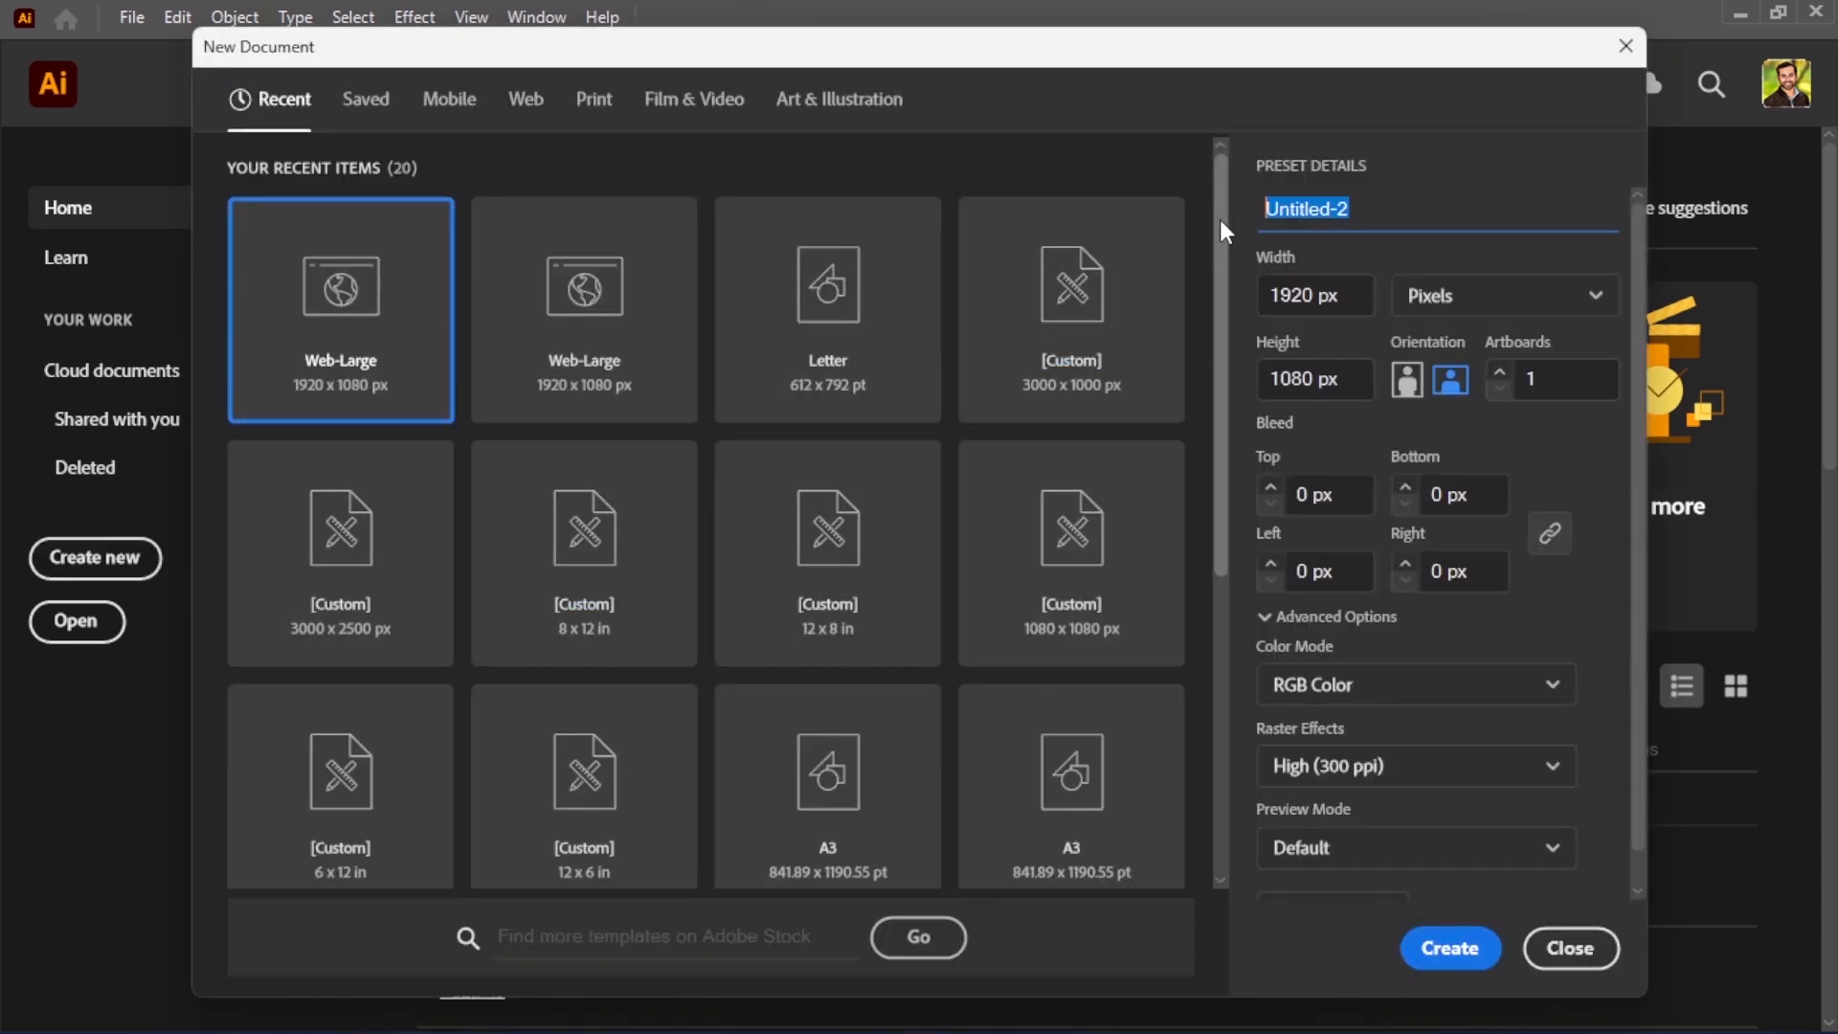
{"action": "type", "text": "Letter "}
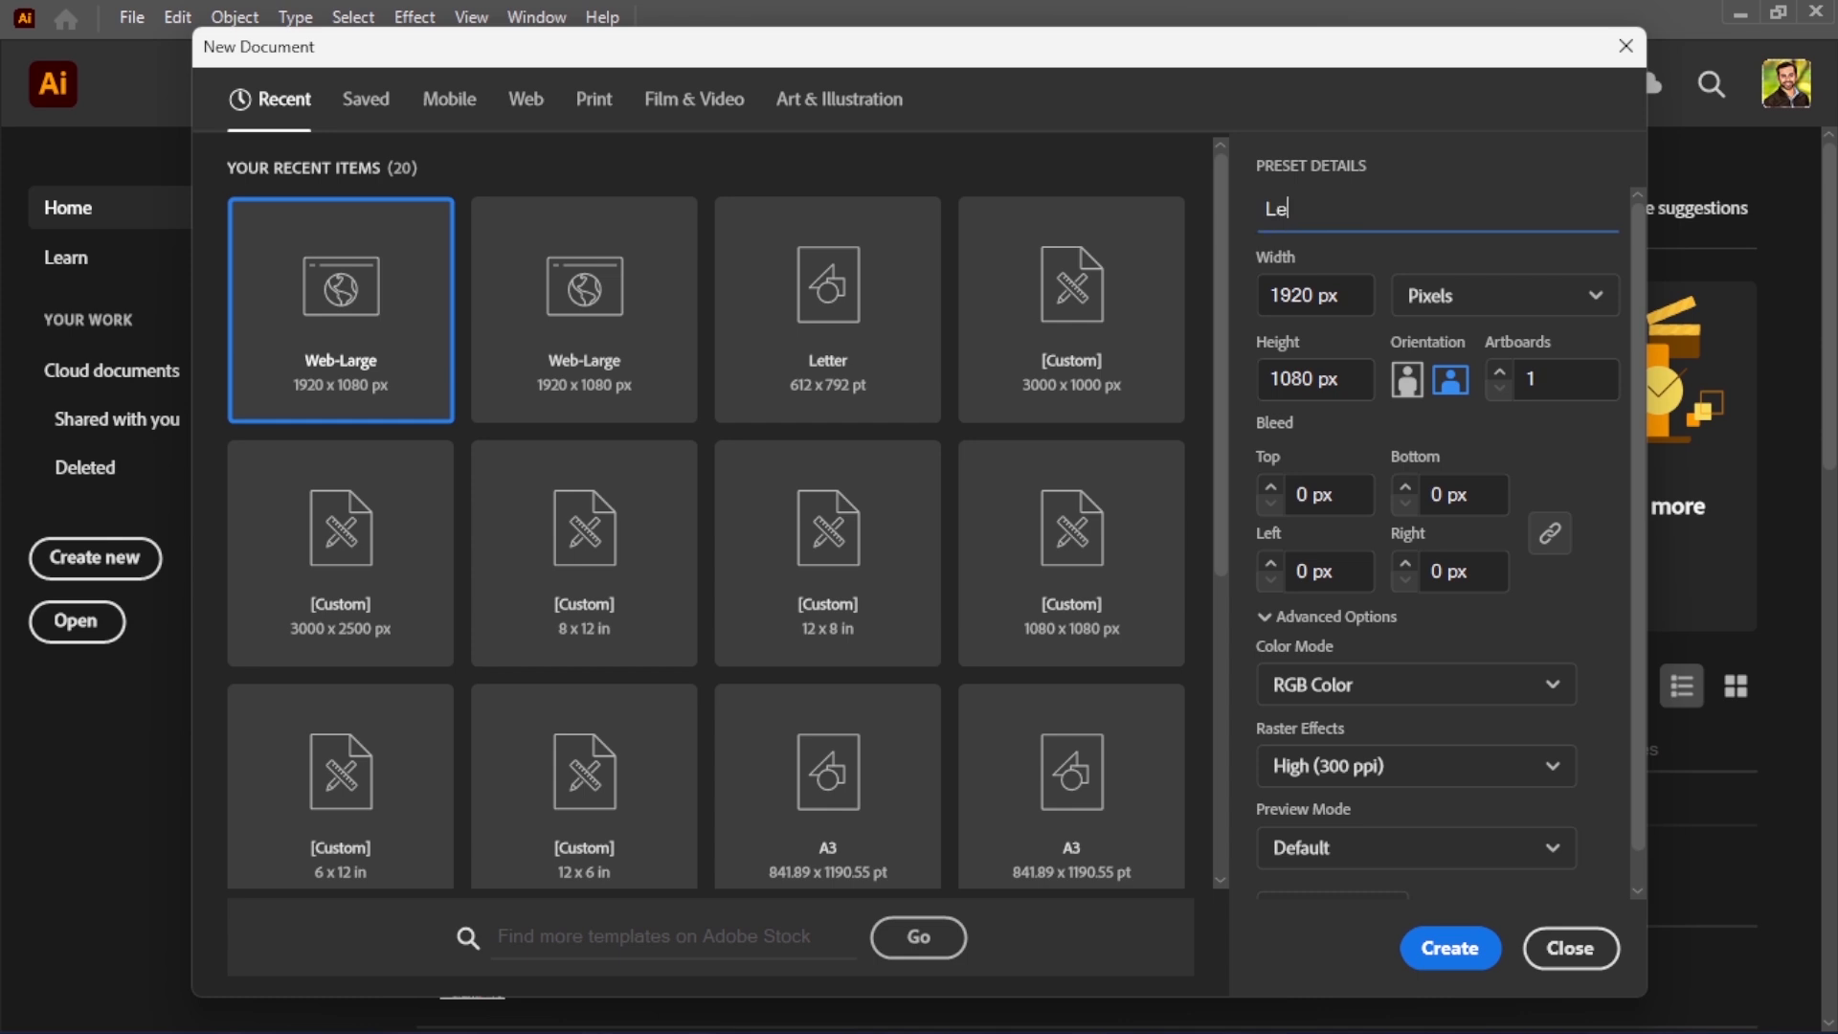
{"action": "type", "text": "Logo"}
{"action": "left_click", "coordinate": [1445, 946]}
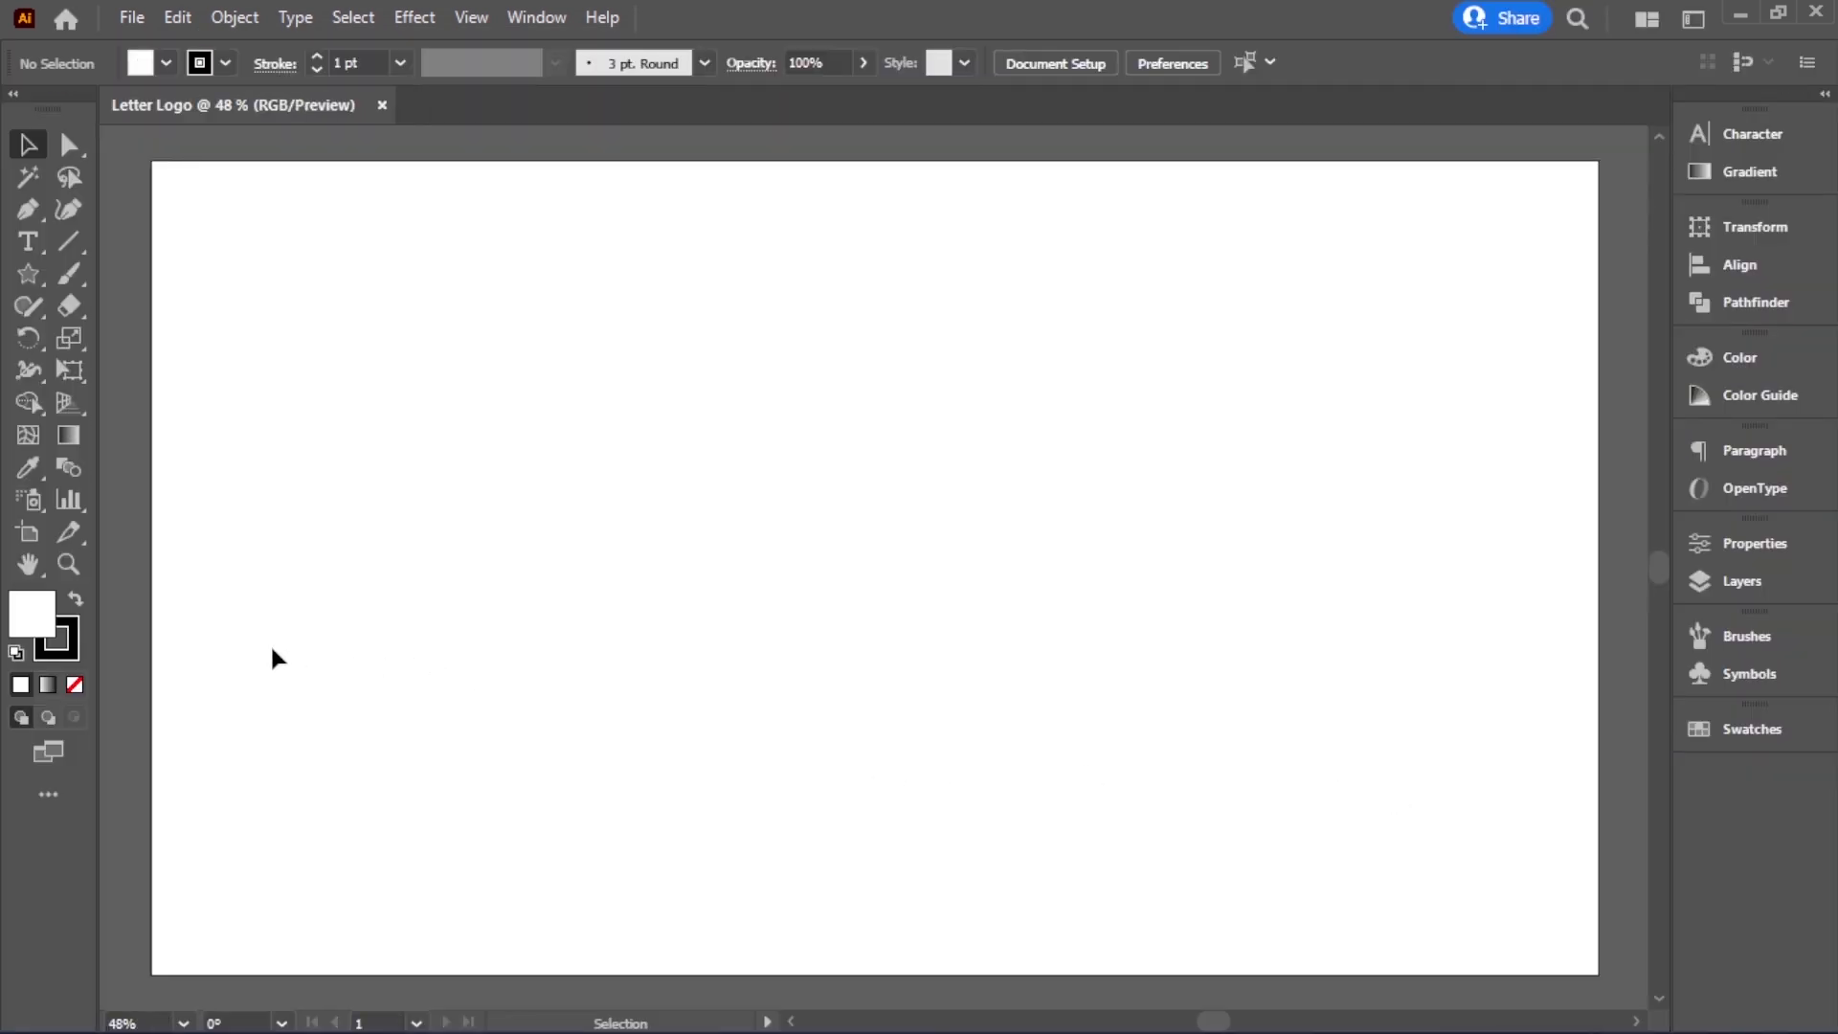
Draw a square with black fill and no stroke near the middle of the artboard
{"action": "left_click", "coordinate": [77, 680]}
{"action": "left_click", "coordinate": [73, 603]}
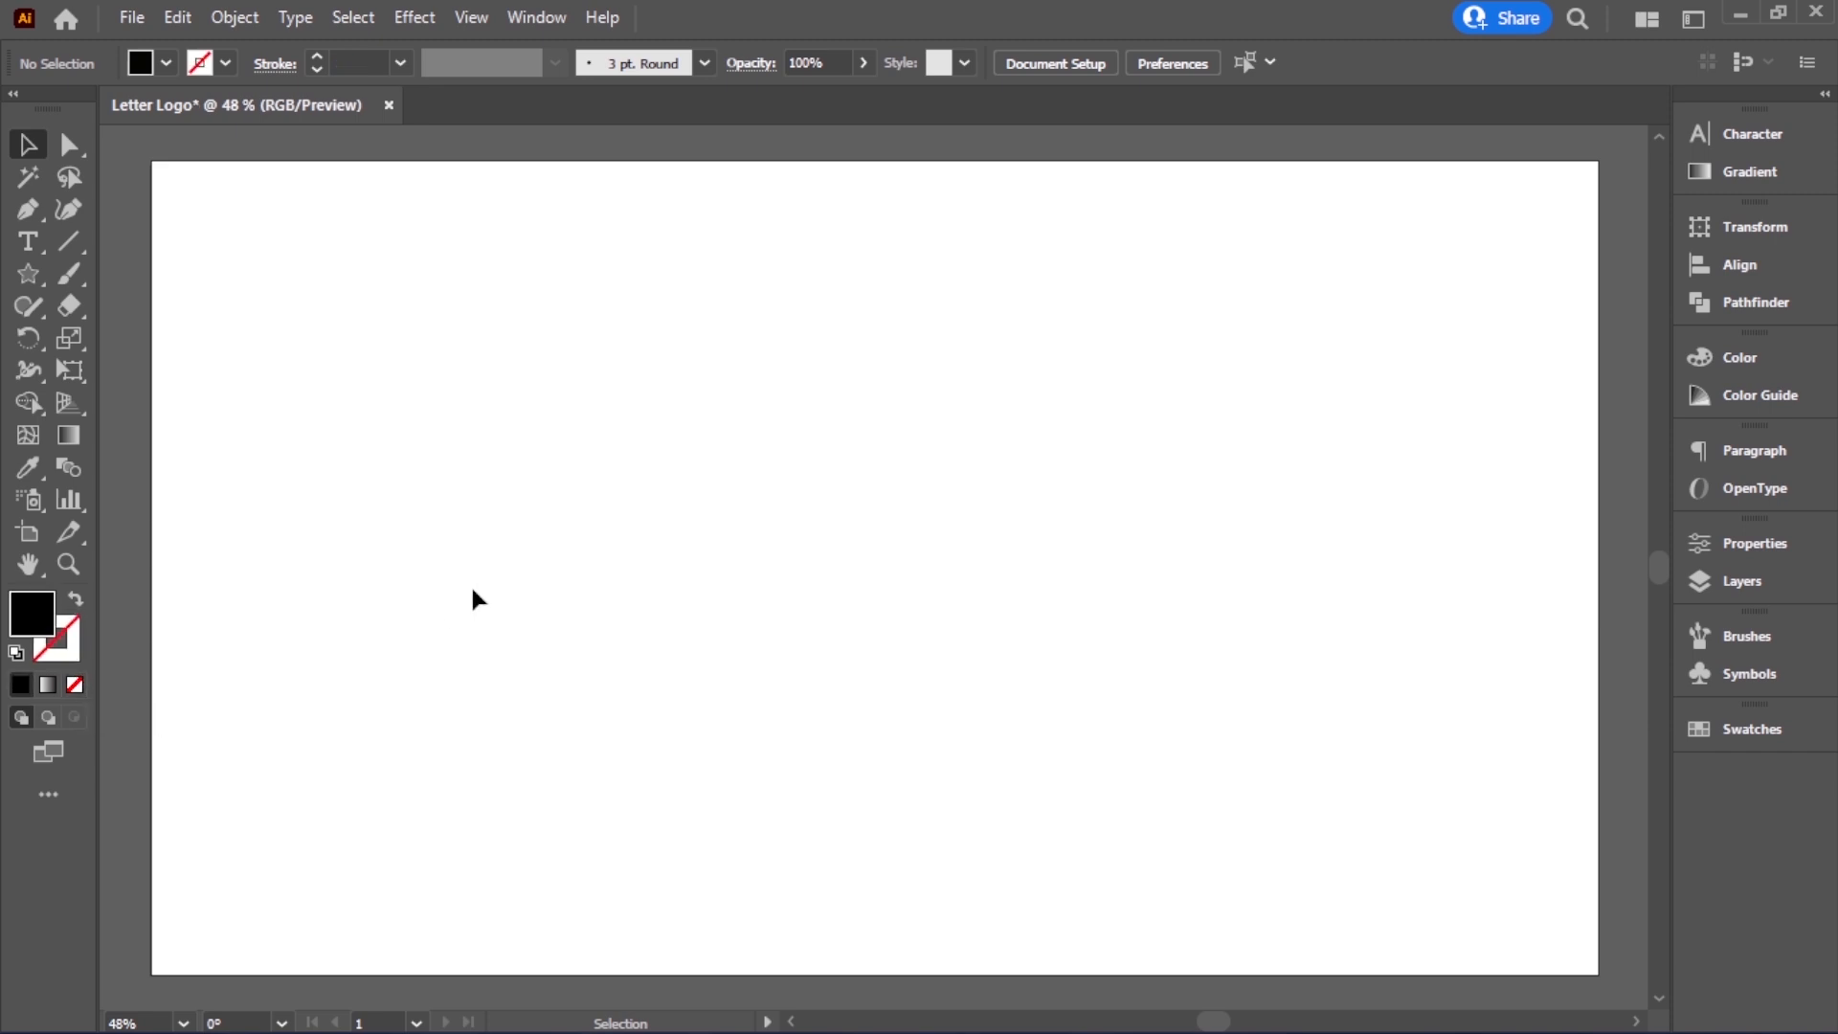
{"action": "left_click", "coordinate": [32, 272]}
{"action": "left_click", "coordinate": [113, 273]}
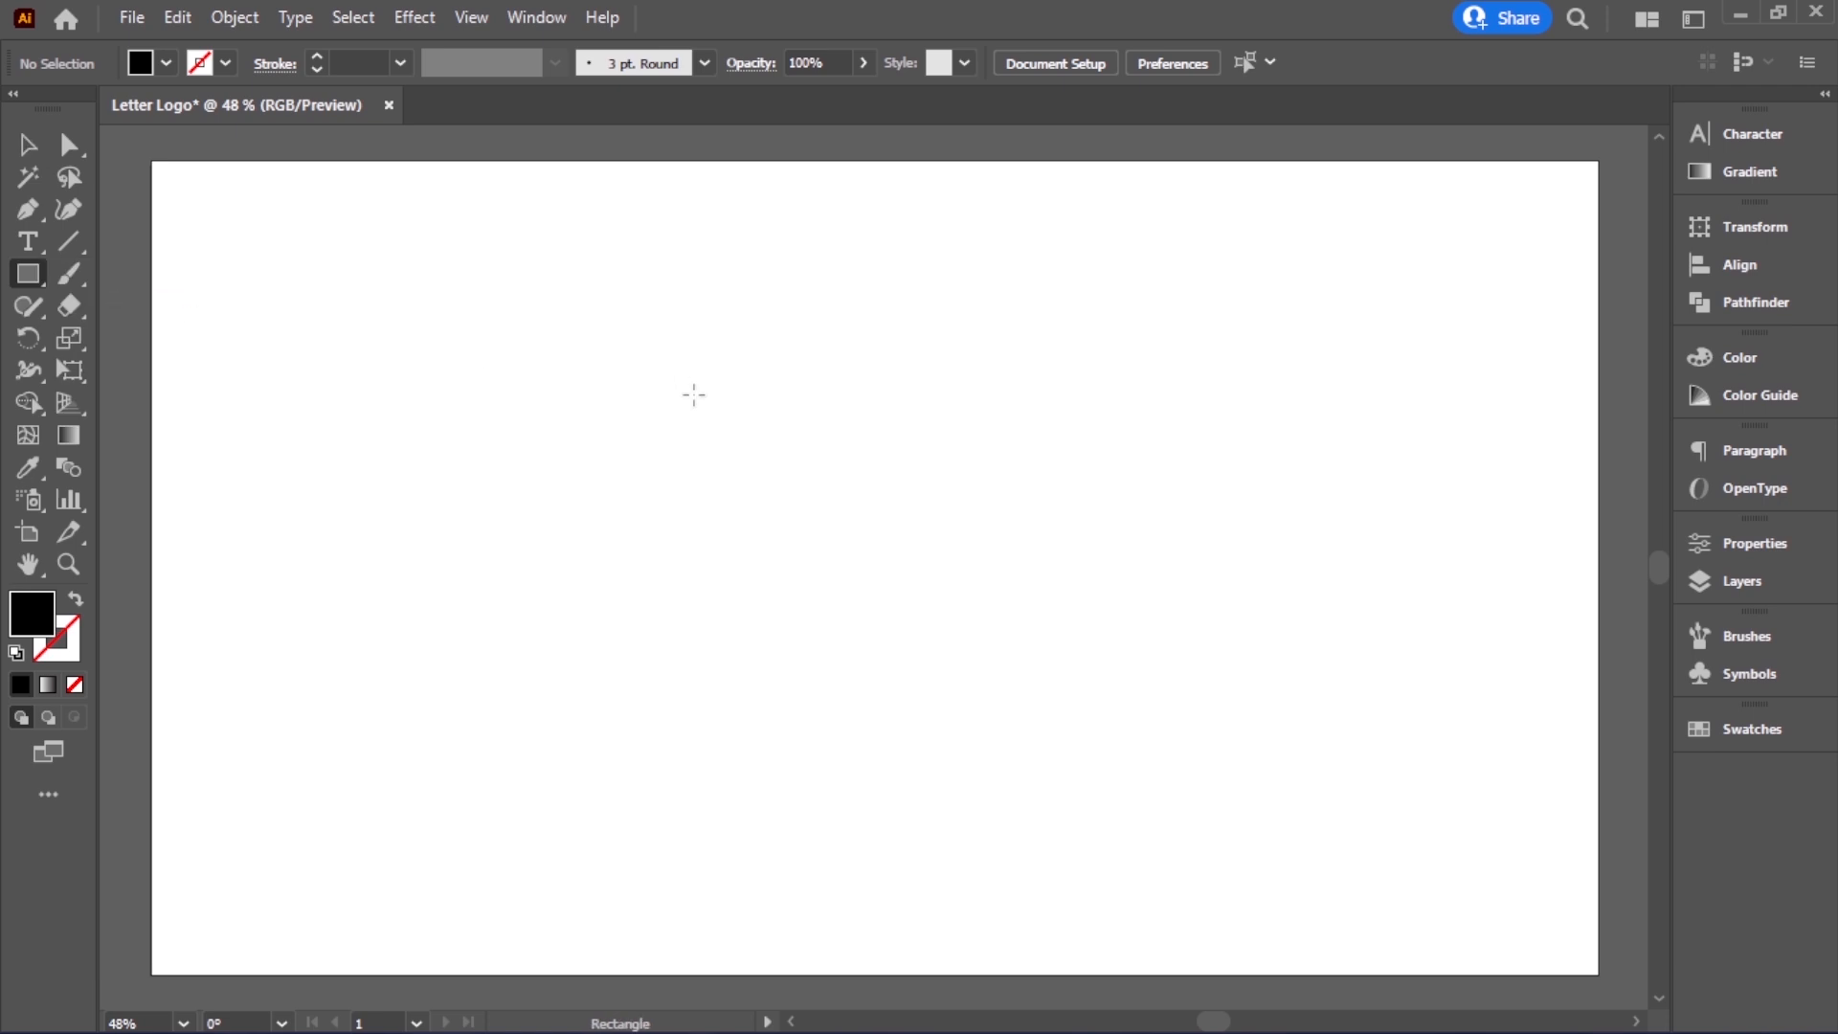
{"action": "left_click_drag", "start_coordinate": [847, 553], "coordinate": [990, 695]}
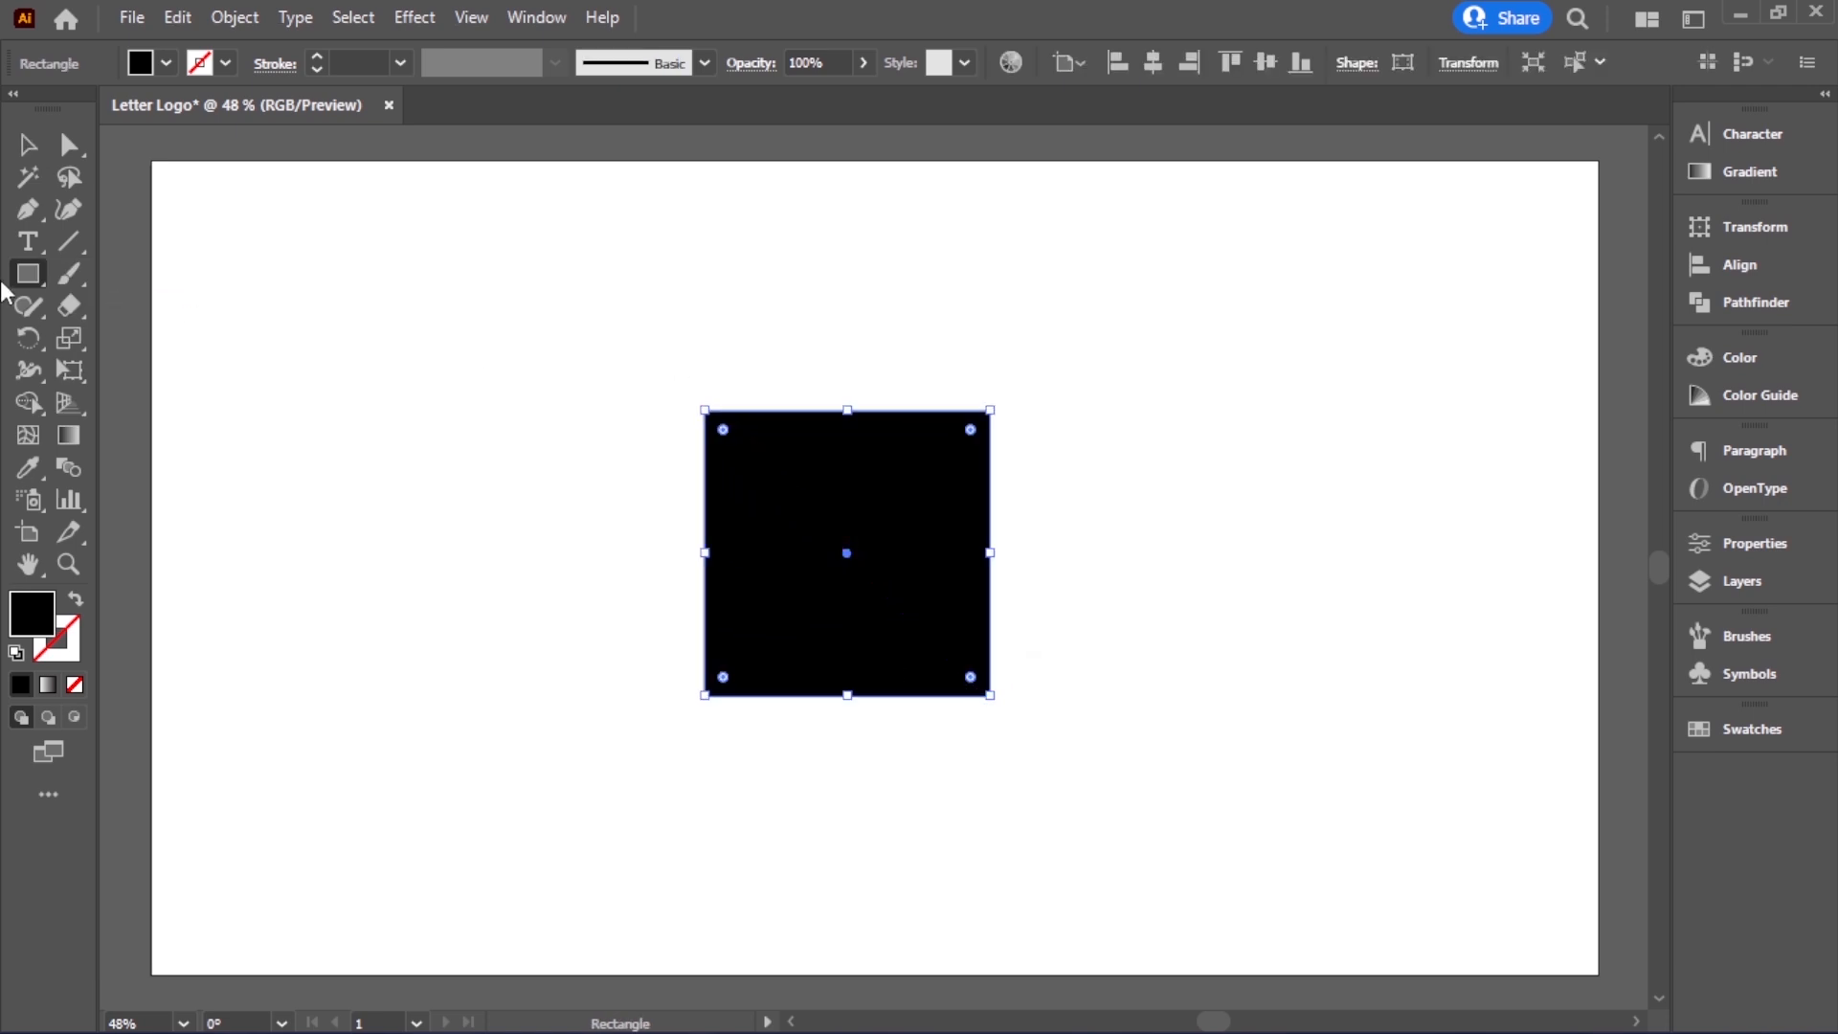
{"action": "left_click", "coordinate": [29, 149]}
{"action": "left_click", "coordinate": [618, 571]}
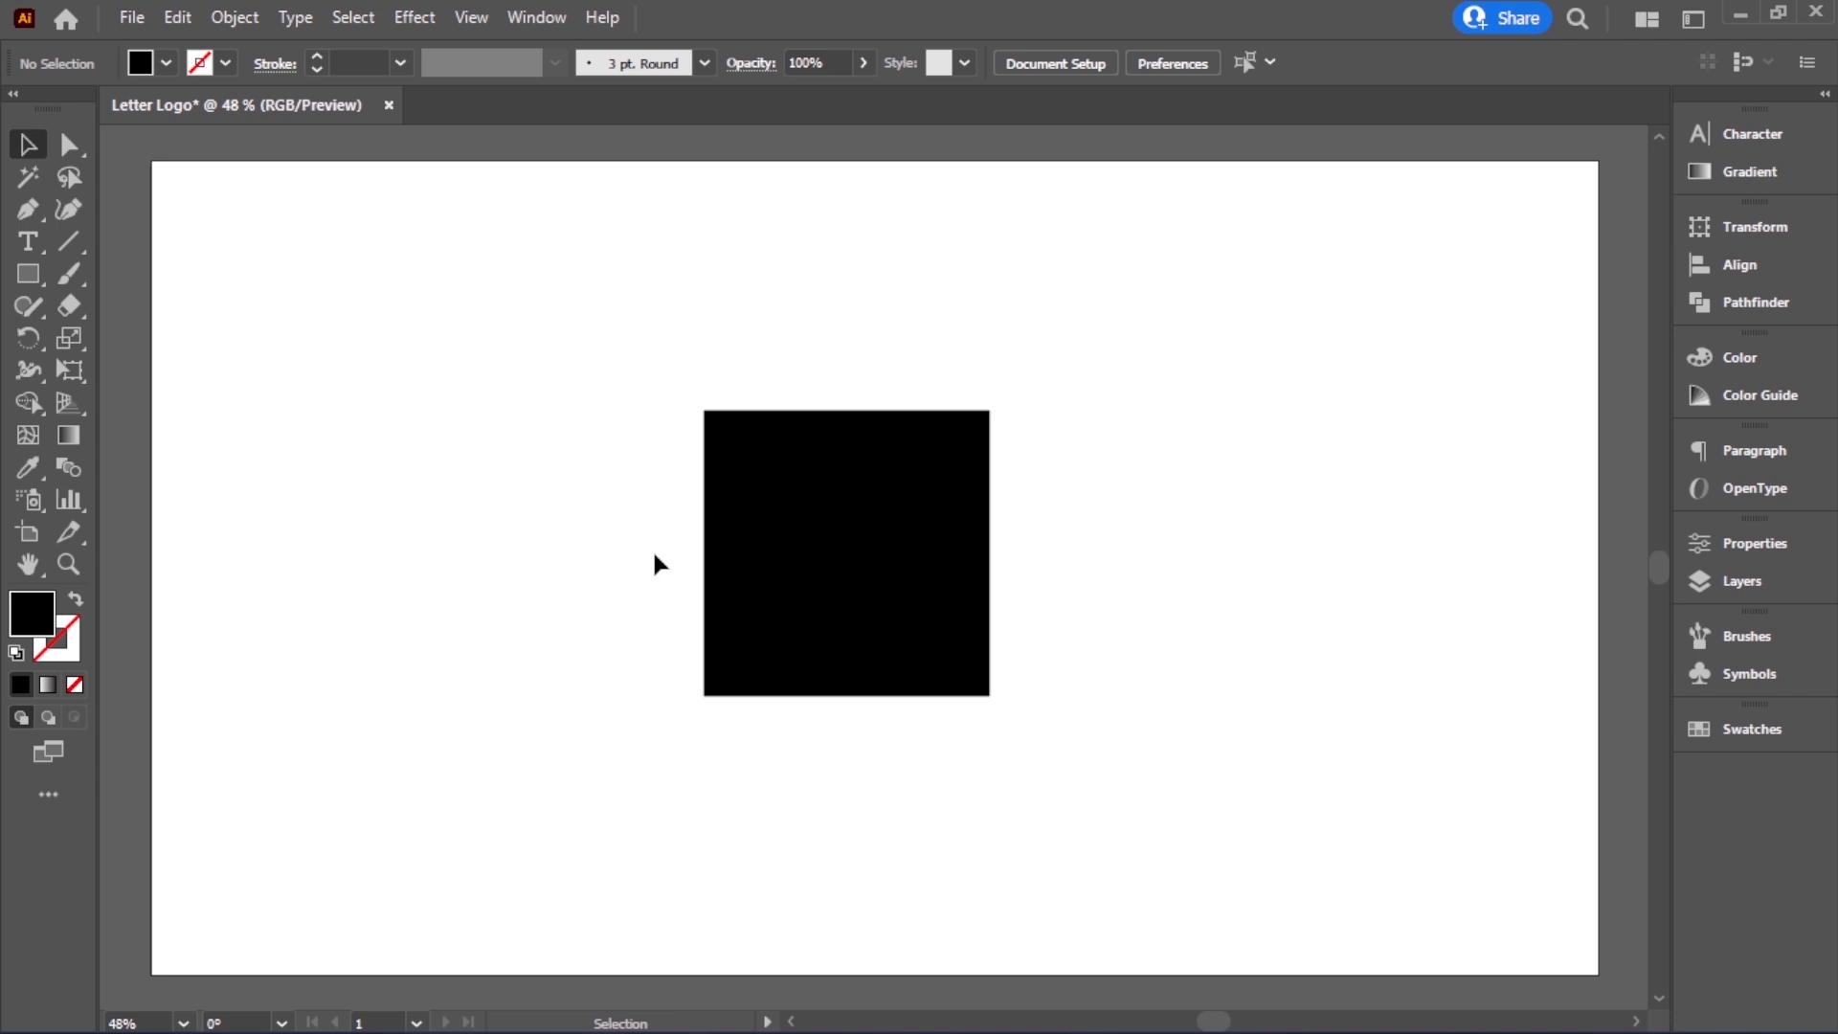
Rotate the square 45° into a diamond and centre it horizontally and vertically on the artboard
{"action": "left_click", "coordinate": [847, 512]}
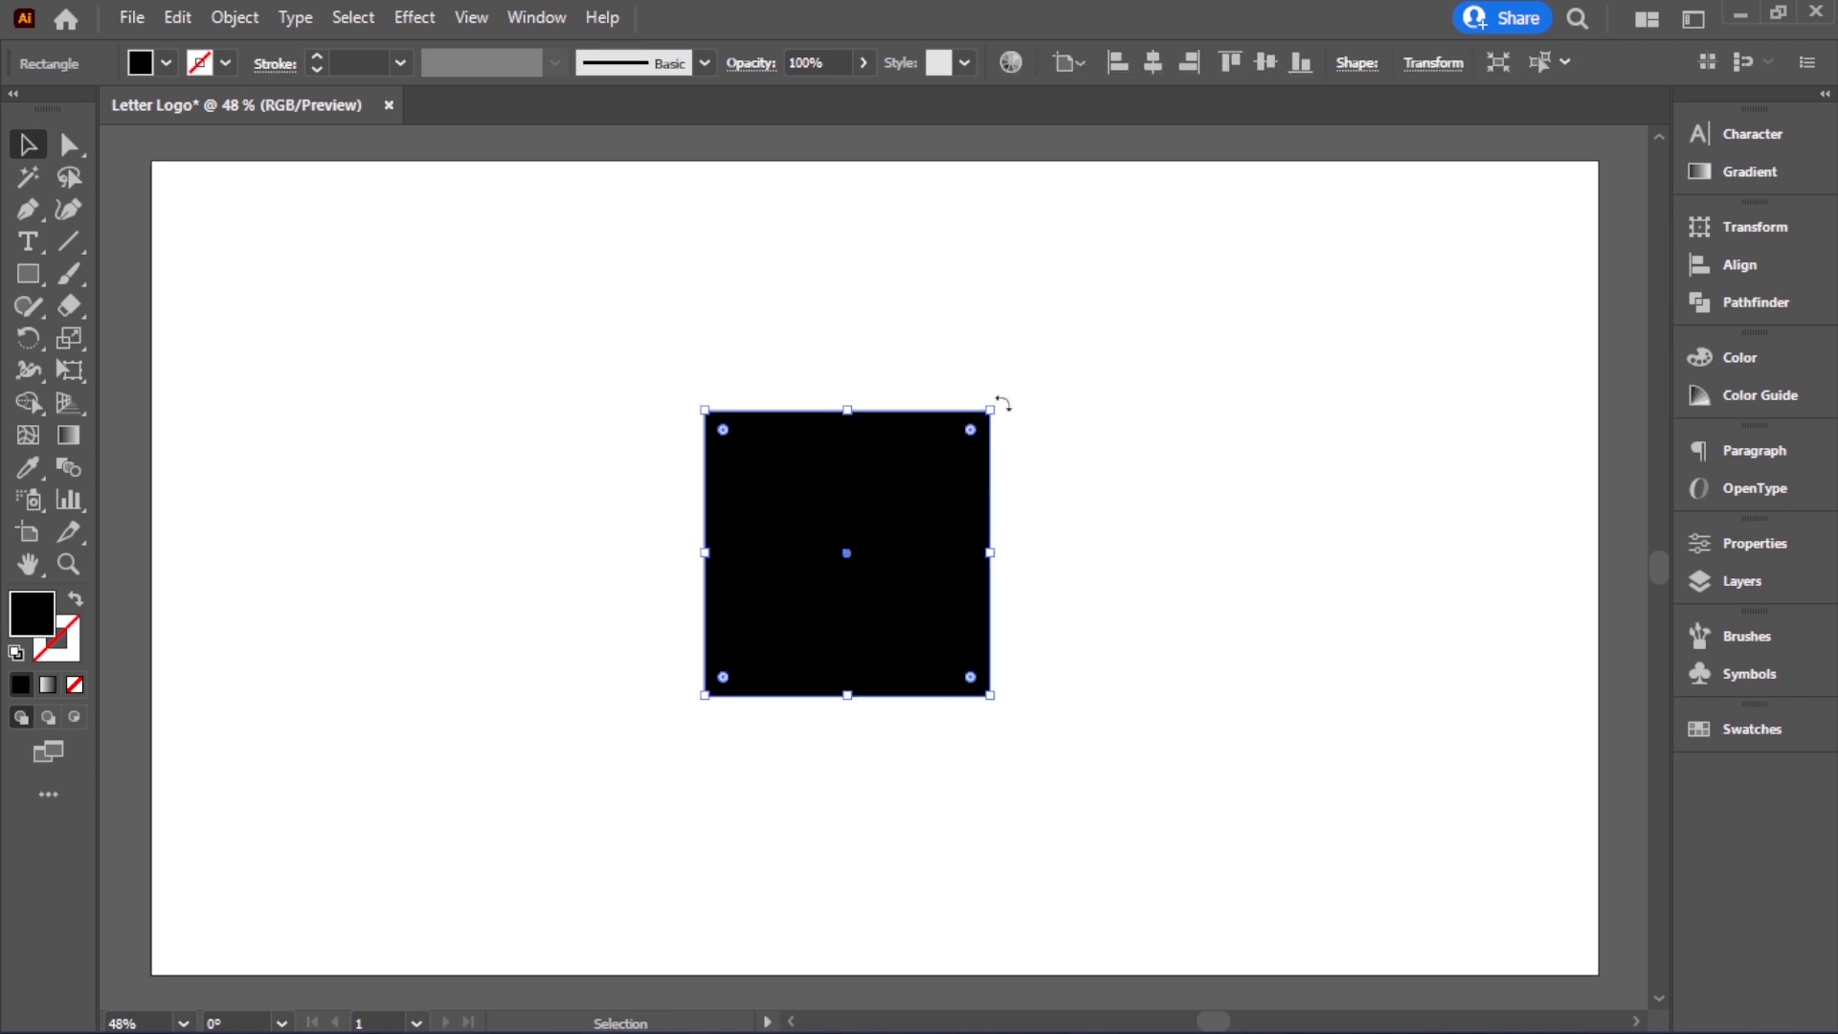
{"action": "left_click_drag", "start_coordinate": [1002, 402], "coordinate": [1048, 573]}
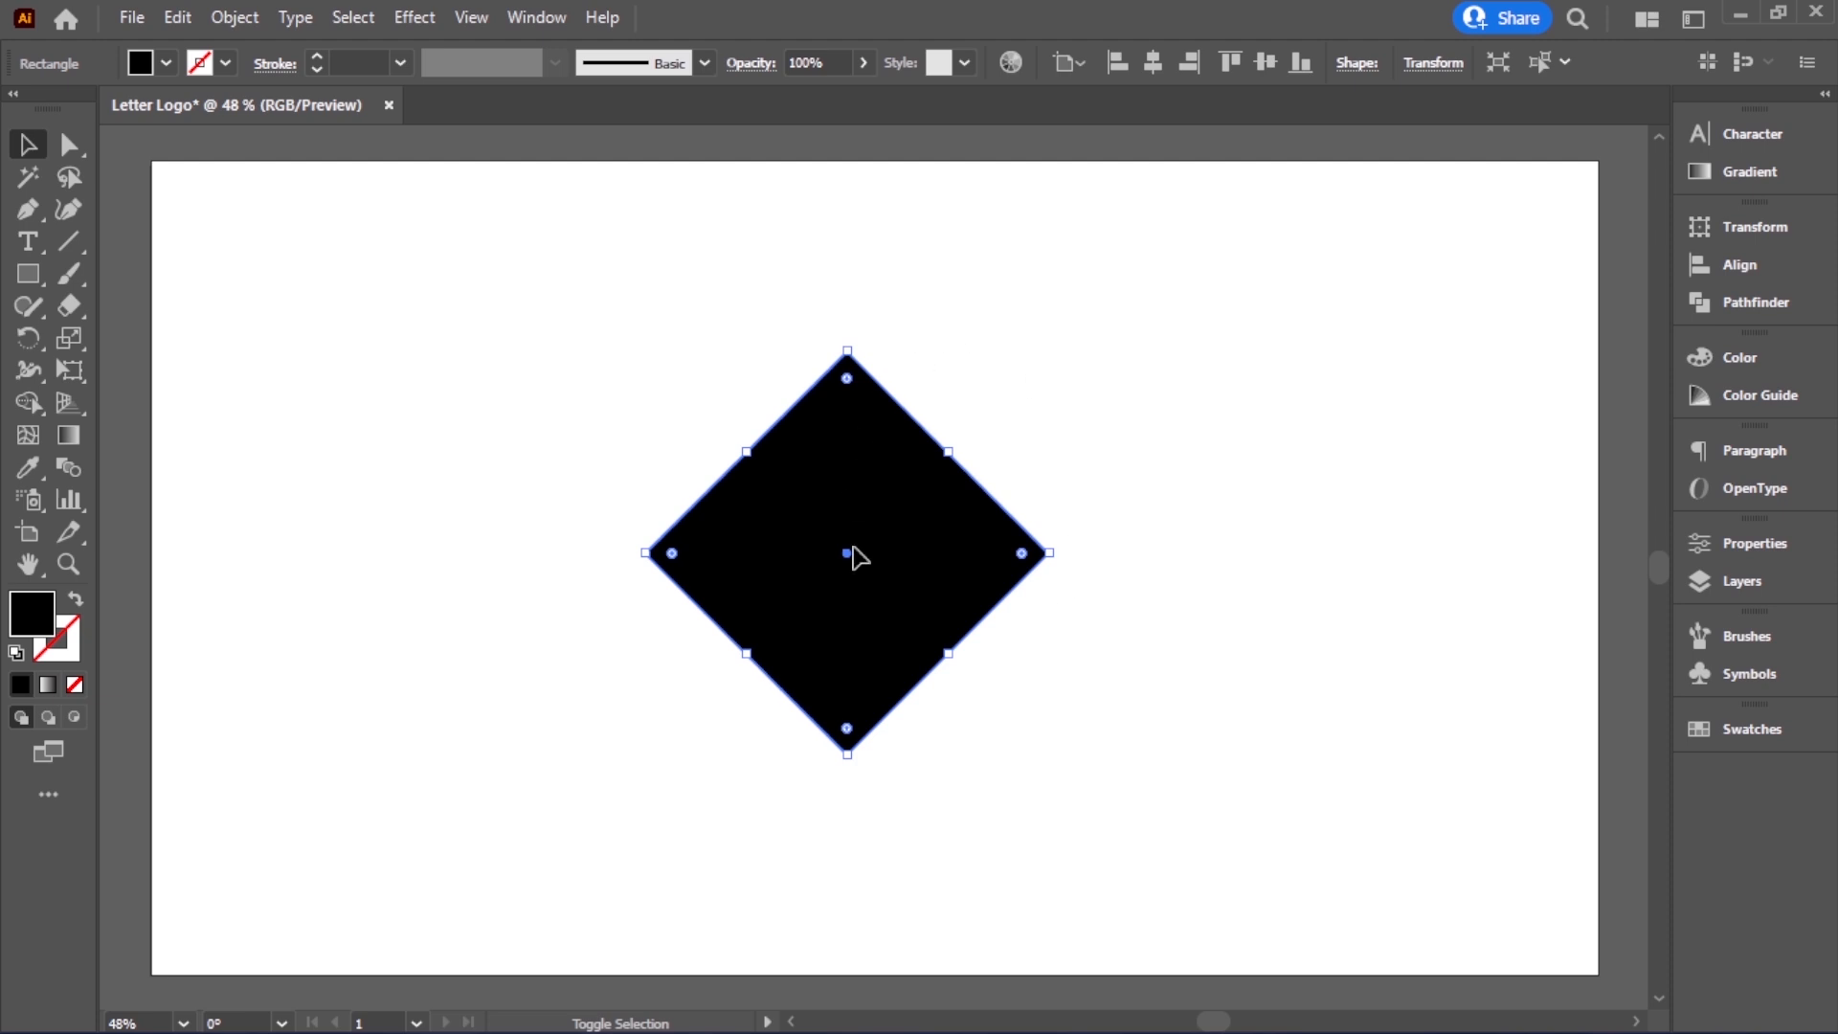
{"action": "left_click", "coordinate": [1085, 524]}
{"action": "left_click", "coordinate": [910, 594]}
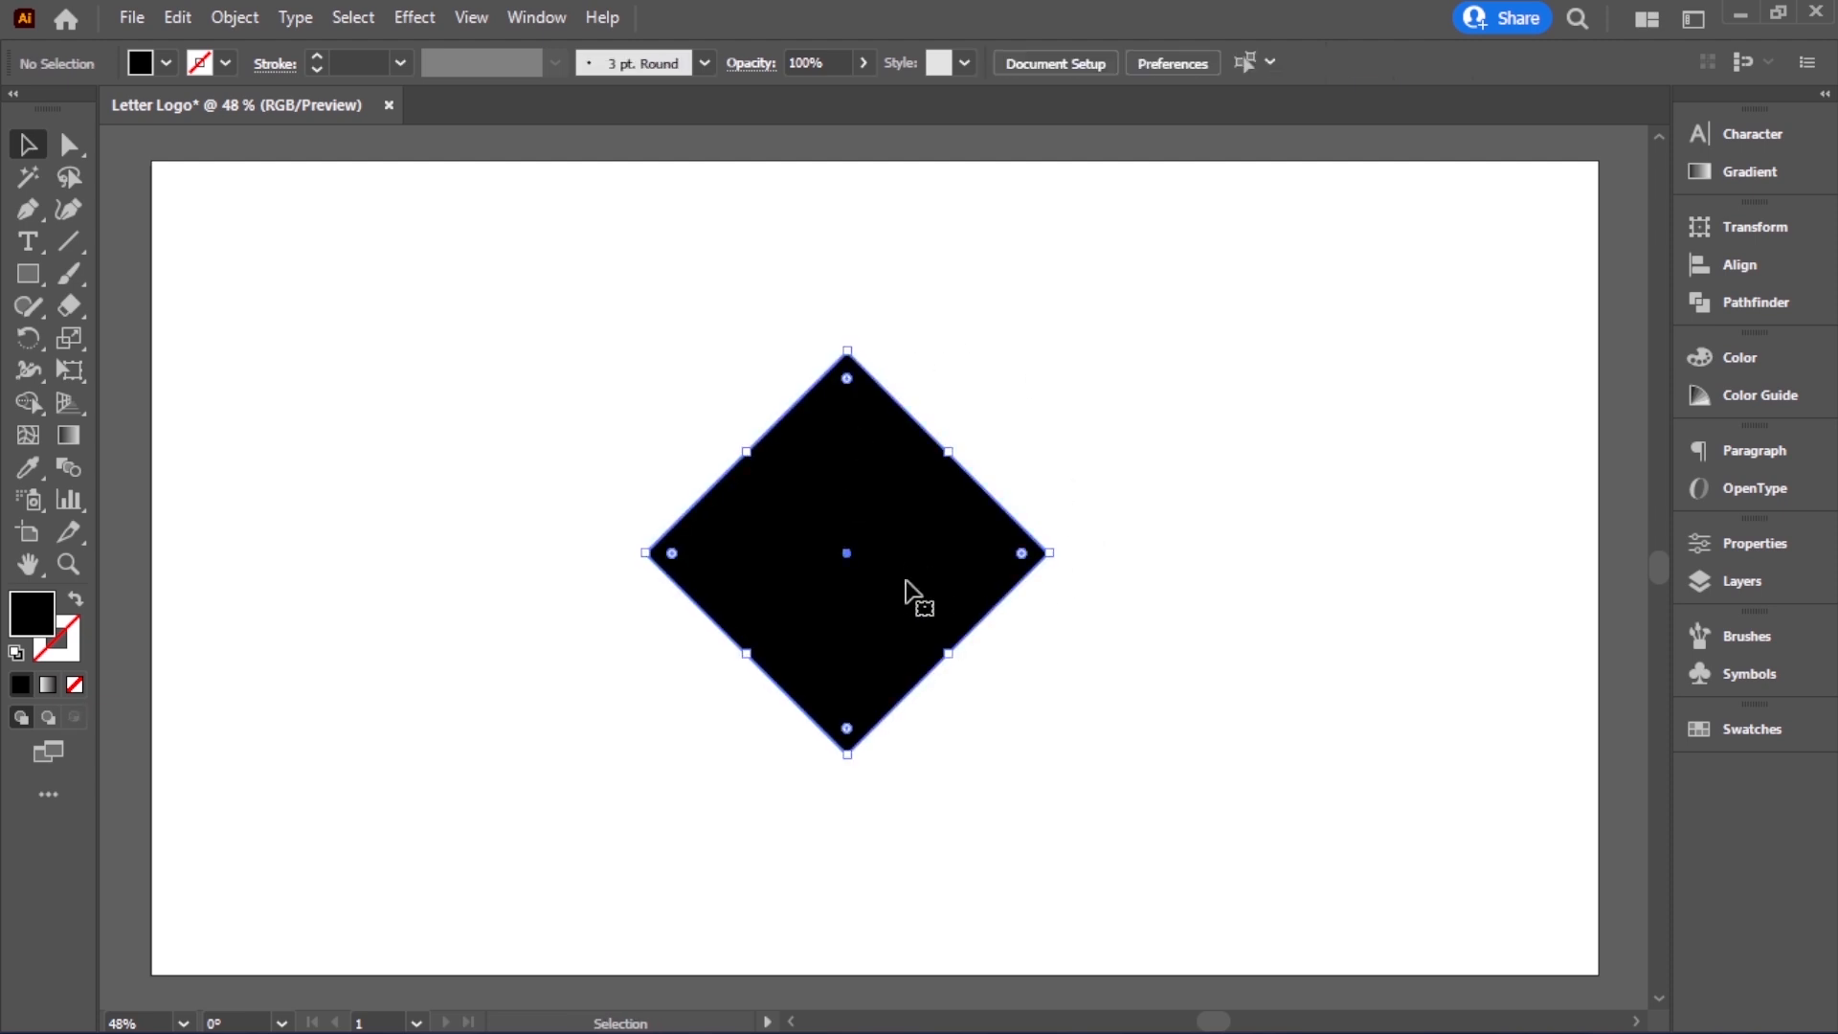
{"action": "left_click", "coordinate": [1156, 71]}
{"action": "left_click", "coordinate": [1263, 64]}
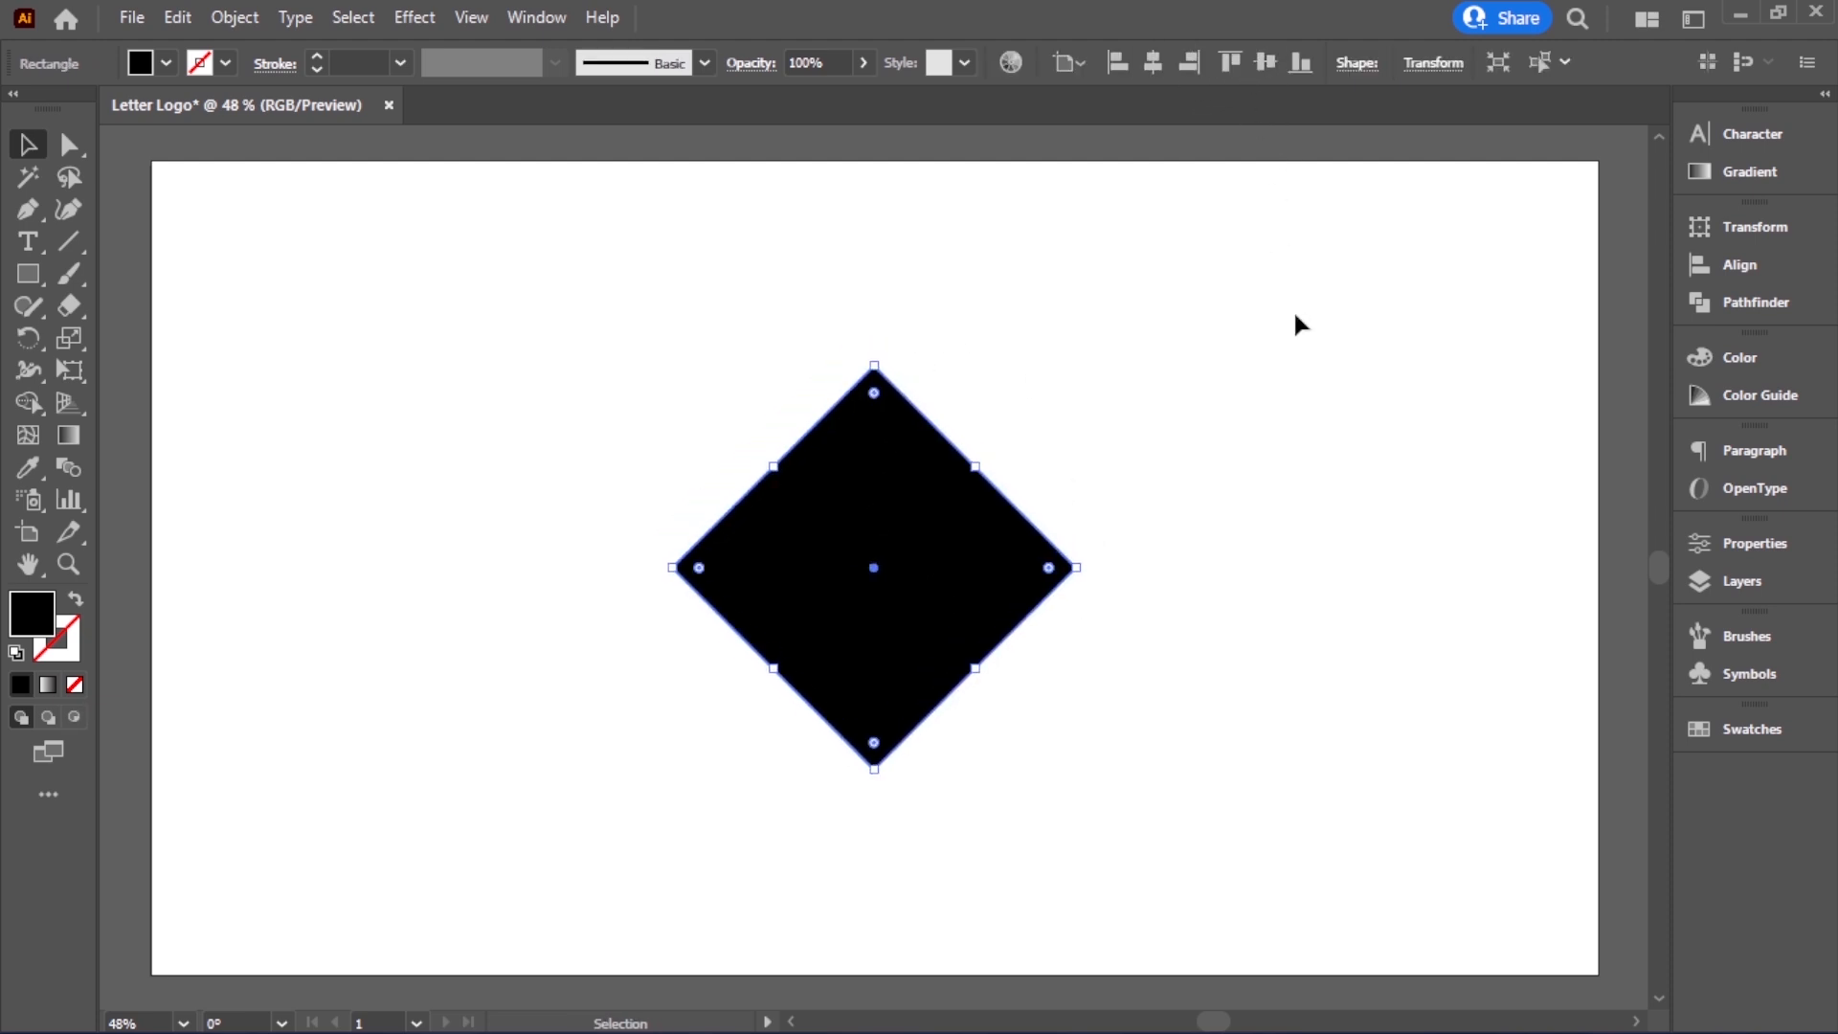
{"action": "left_click", "coordinate": [1294, 308]}
{"action": "left_click", "coordinate": [1043, 574]}
Draw a vertical line from just above the diamond's centre up past its top corner
{"action": "left_click", "coordinate": [68, 243]}
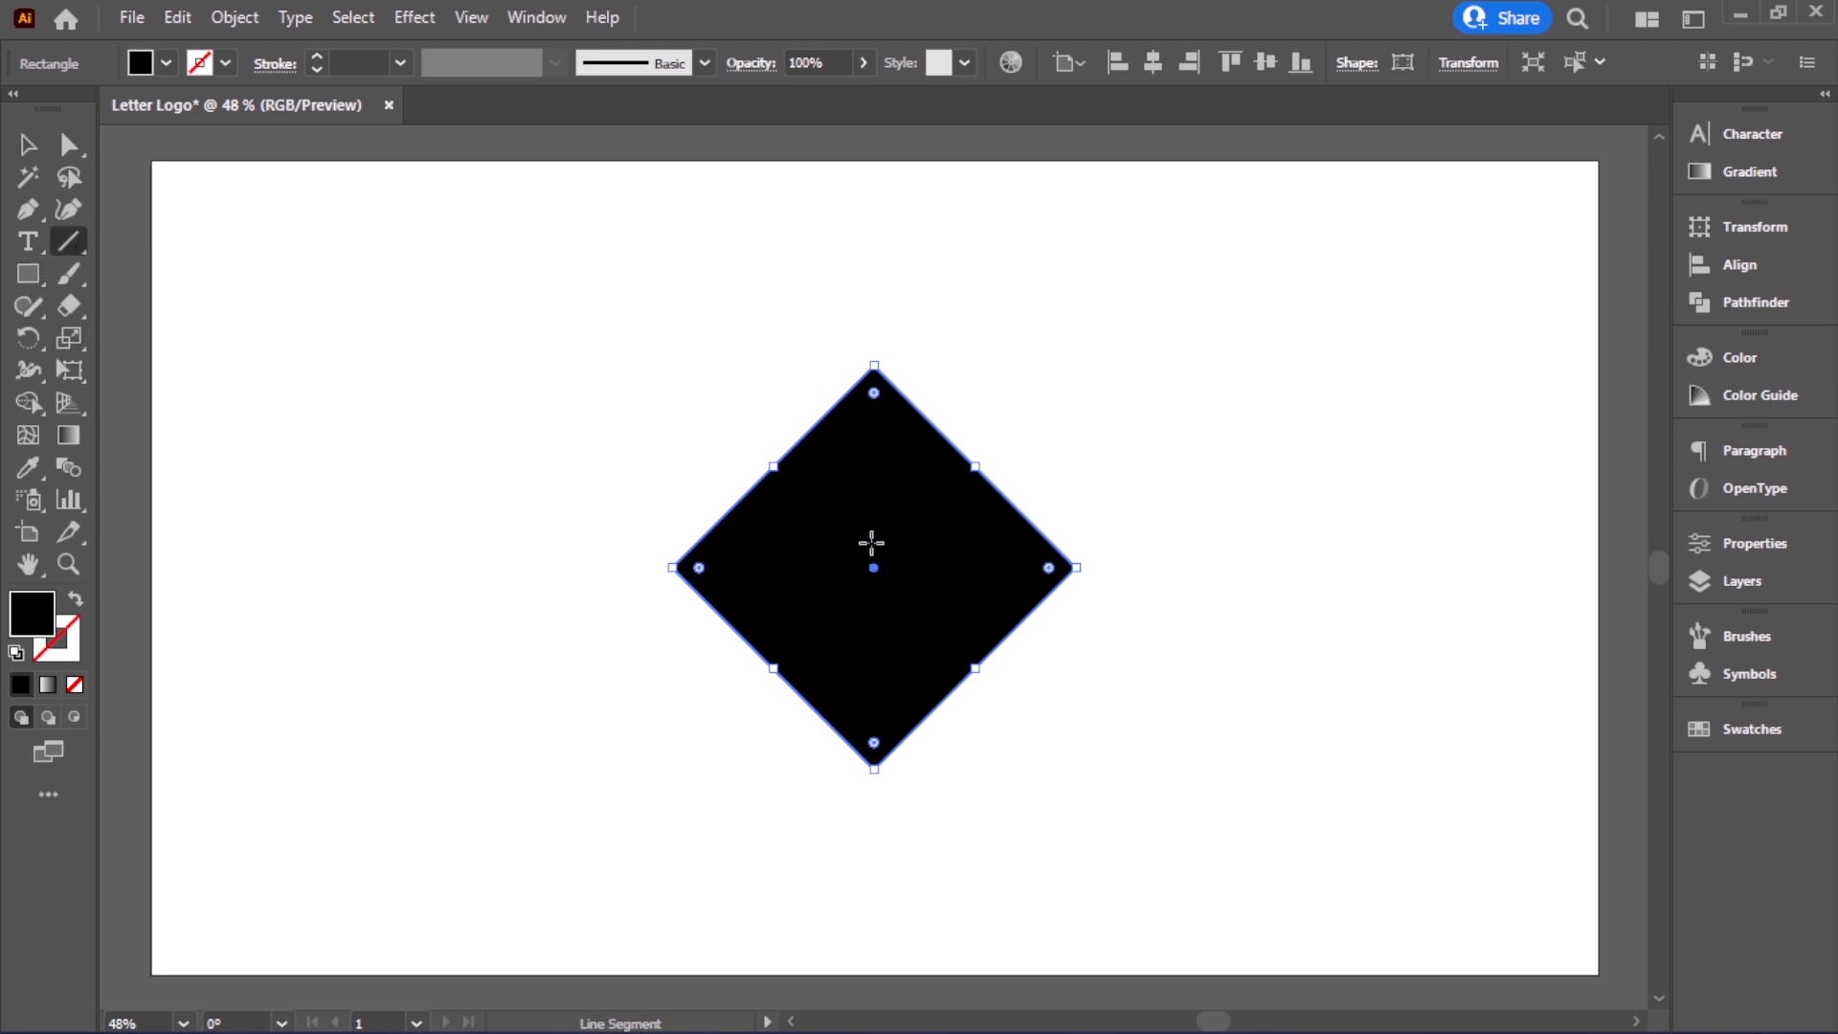
{"action": "left_click_drag", "start_coordinate": [873, 568], "coordinate": [918, 230]}
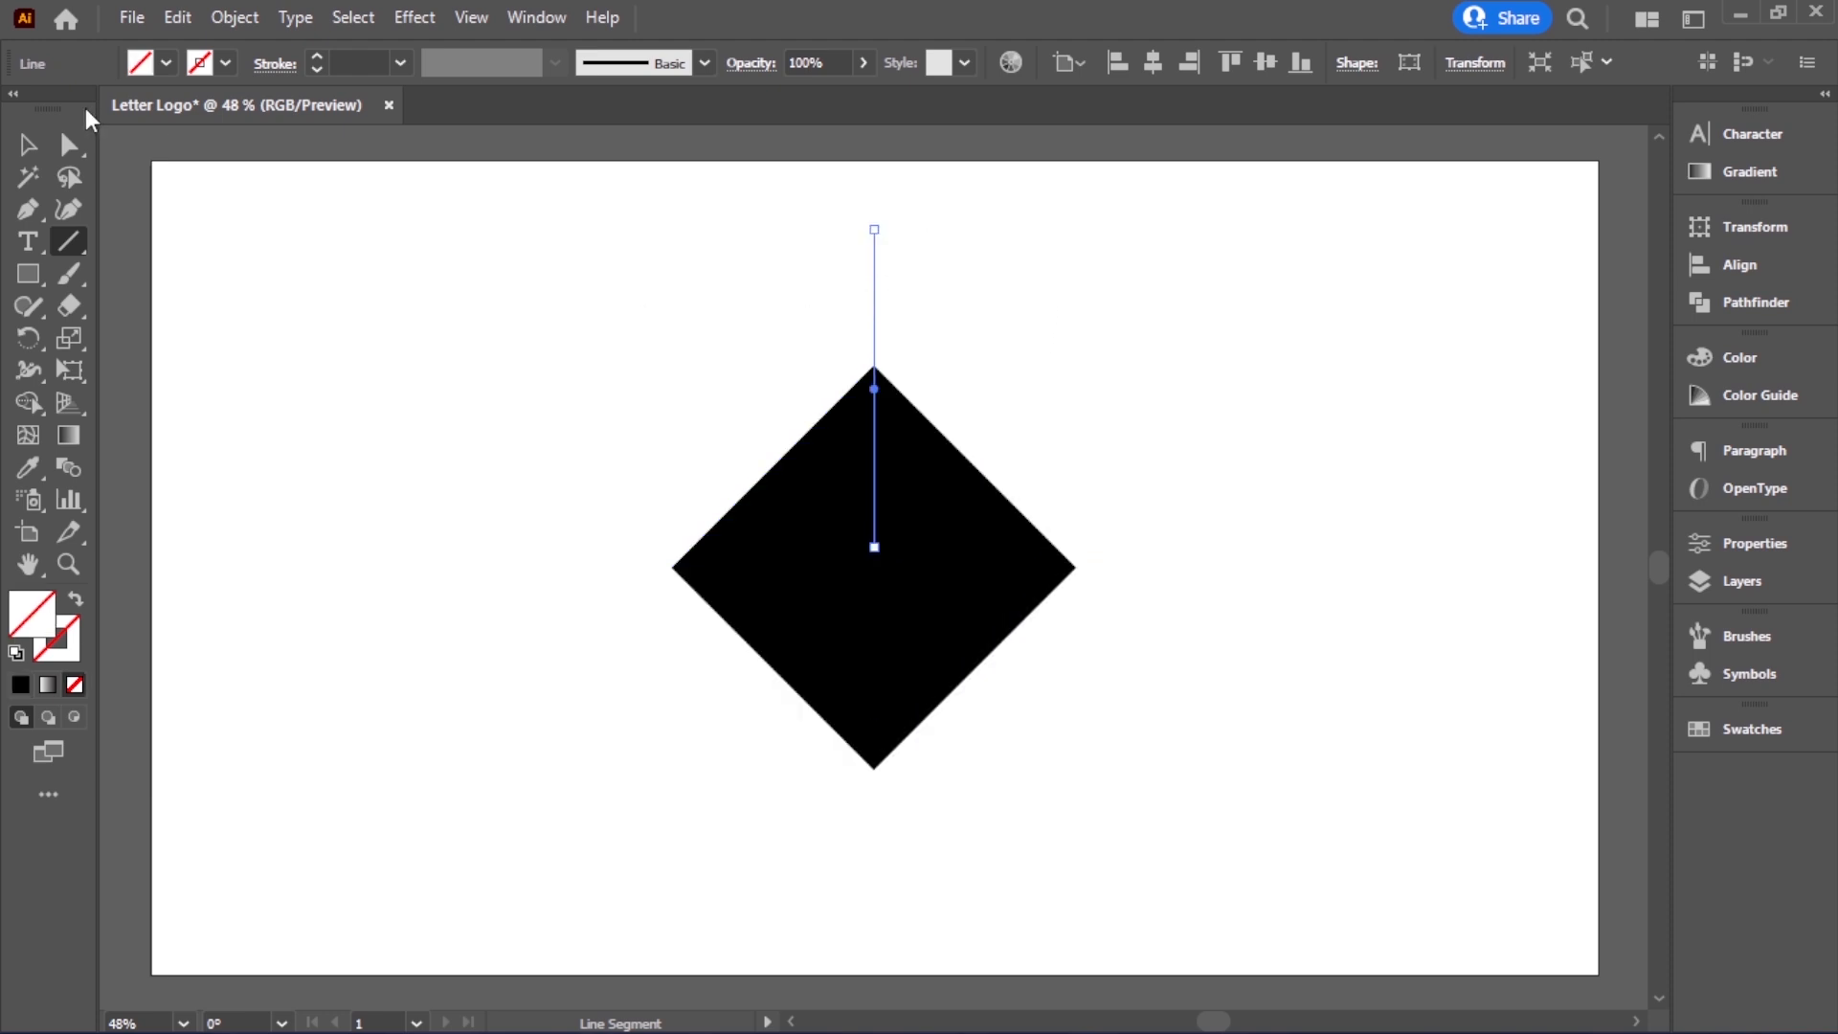
{"action": "left_click", "coordinate": [27, 144]}
{"action": "left_click_drag", "start_coordinate": [731, 226], "coordinate": [1036, 249]}
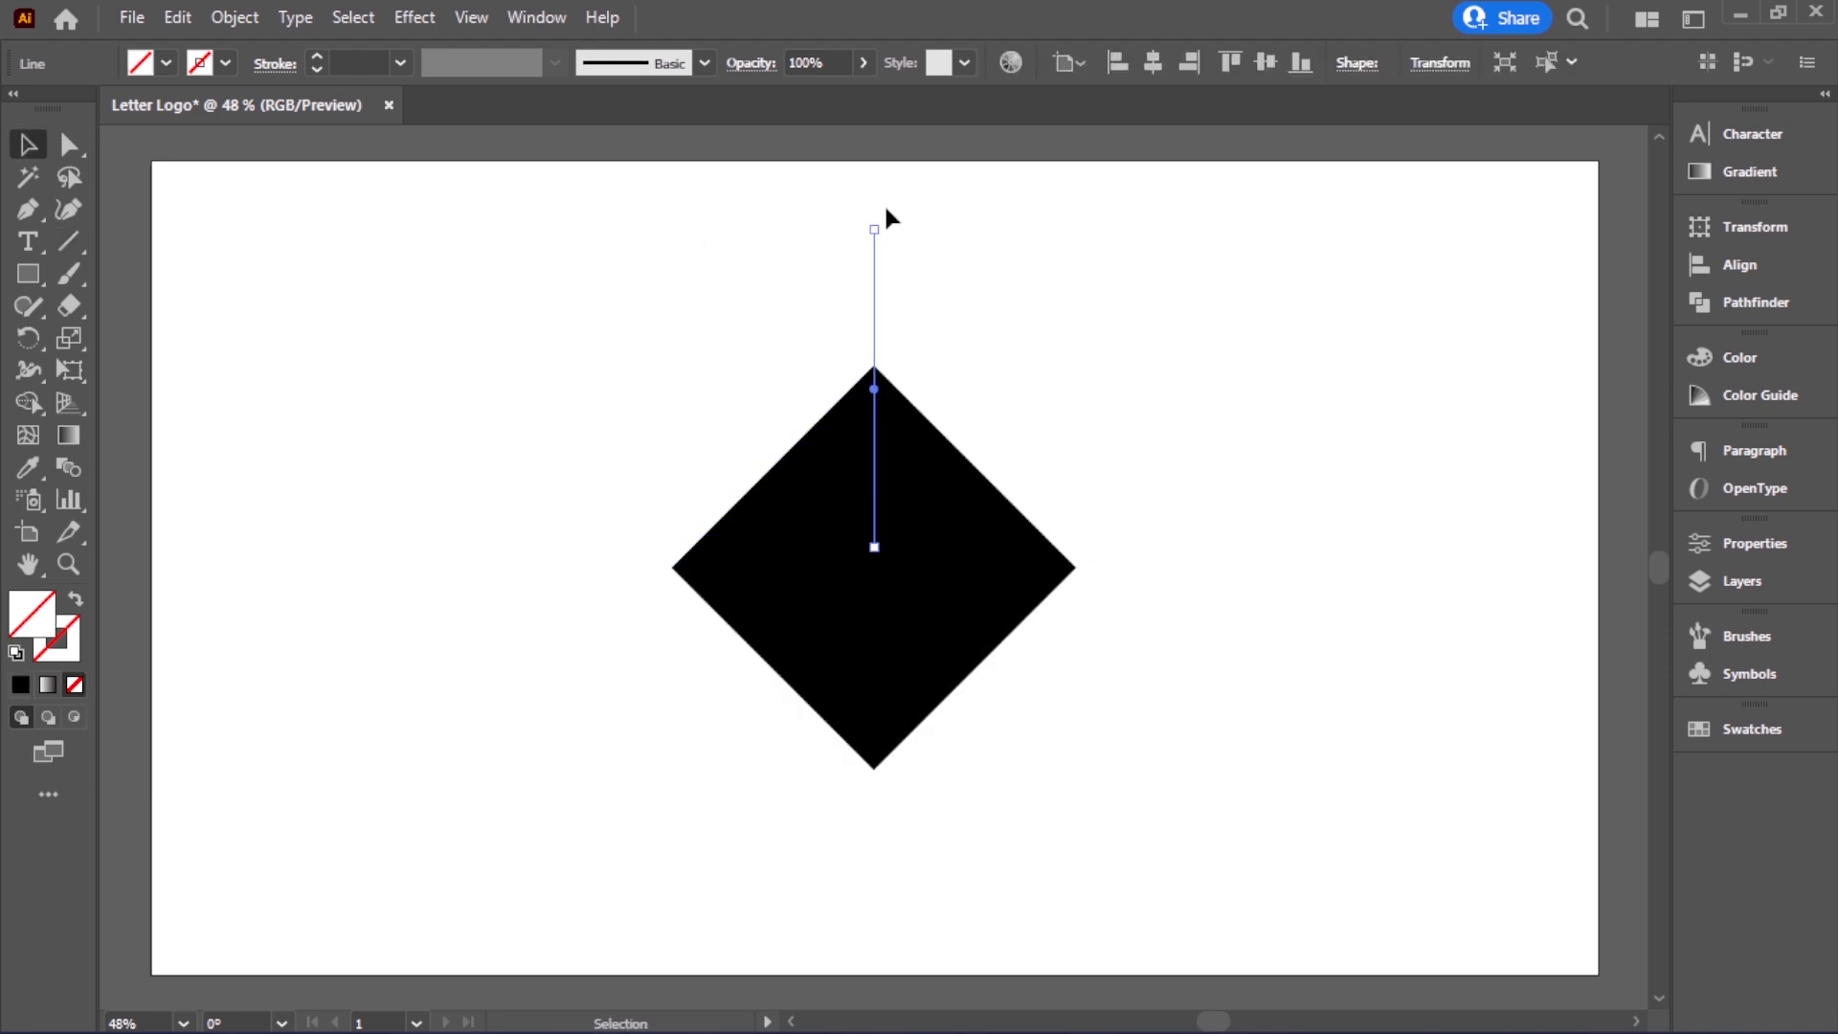
Give the vertical line a white stroke with a weight of 20 pt
{"action": "left_click", "coordinate": [226, 63]}
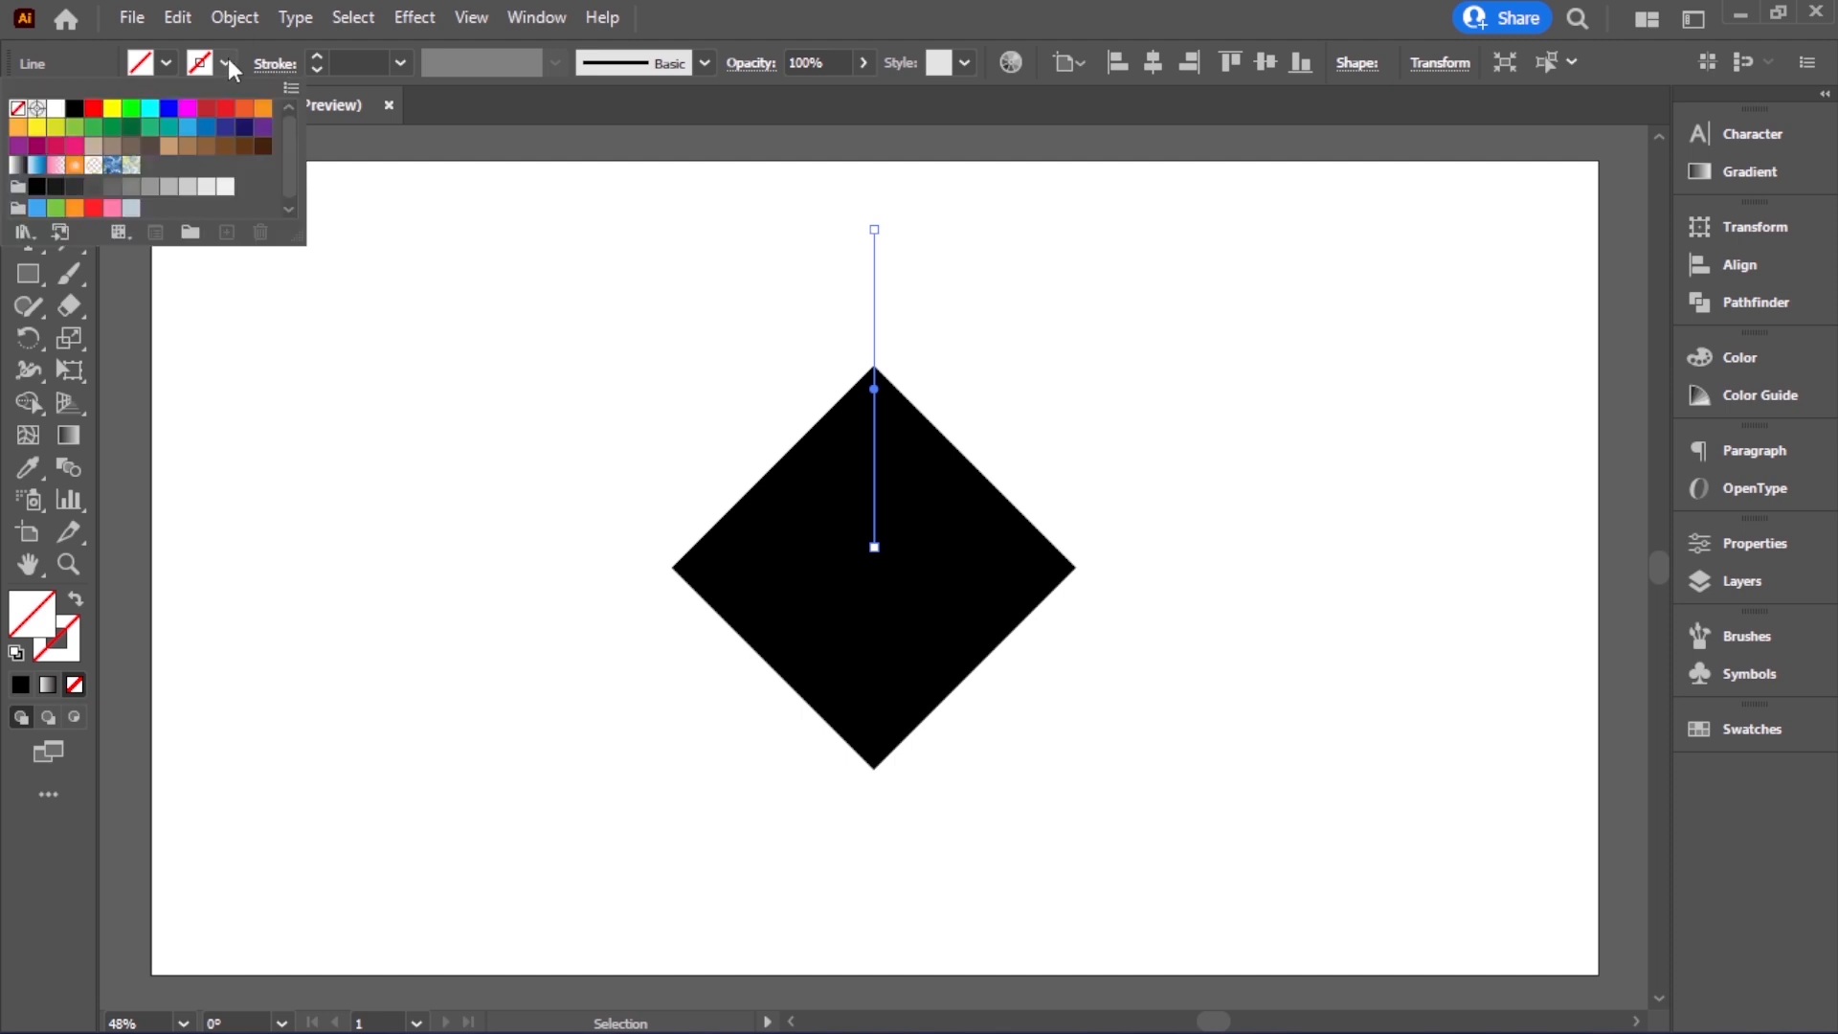
{"action": "left_click", "coordinate": [56, 108]}
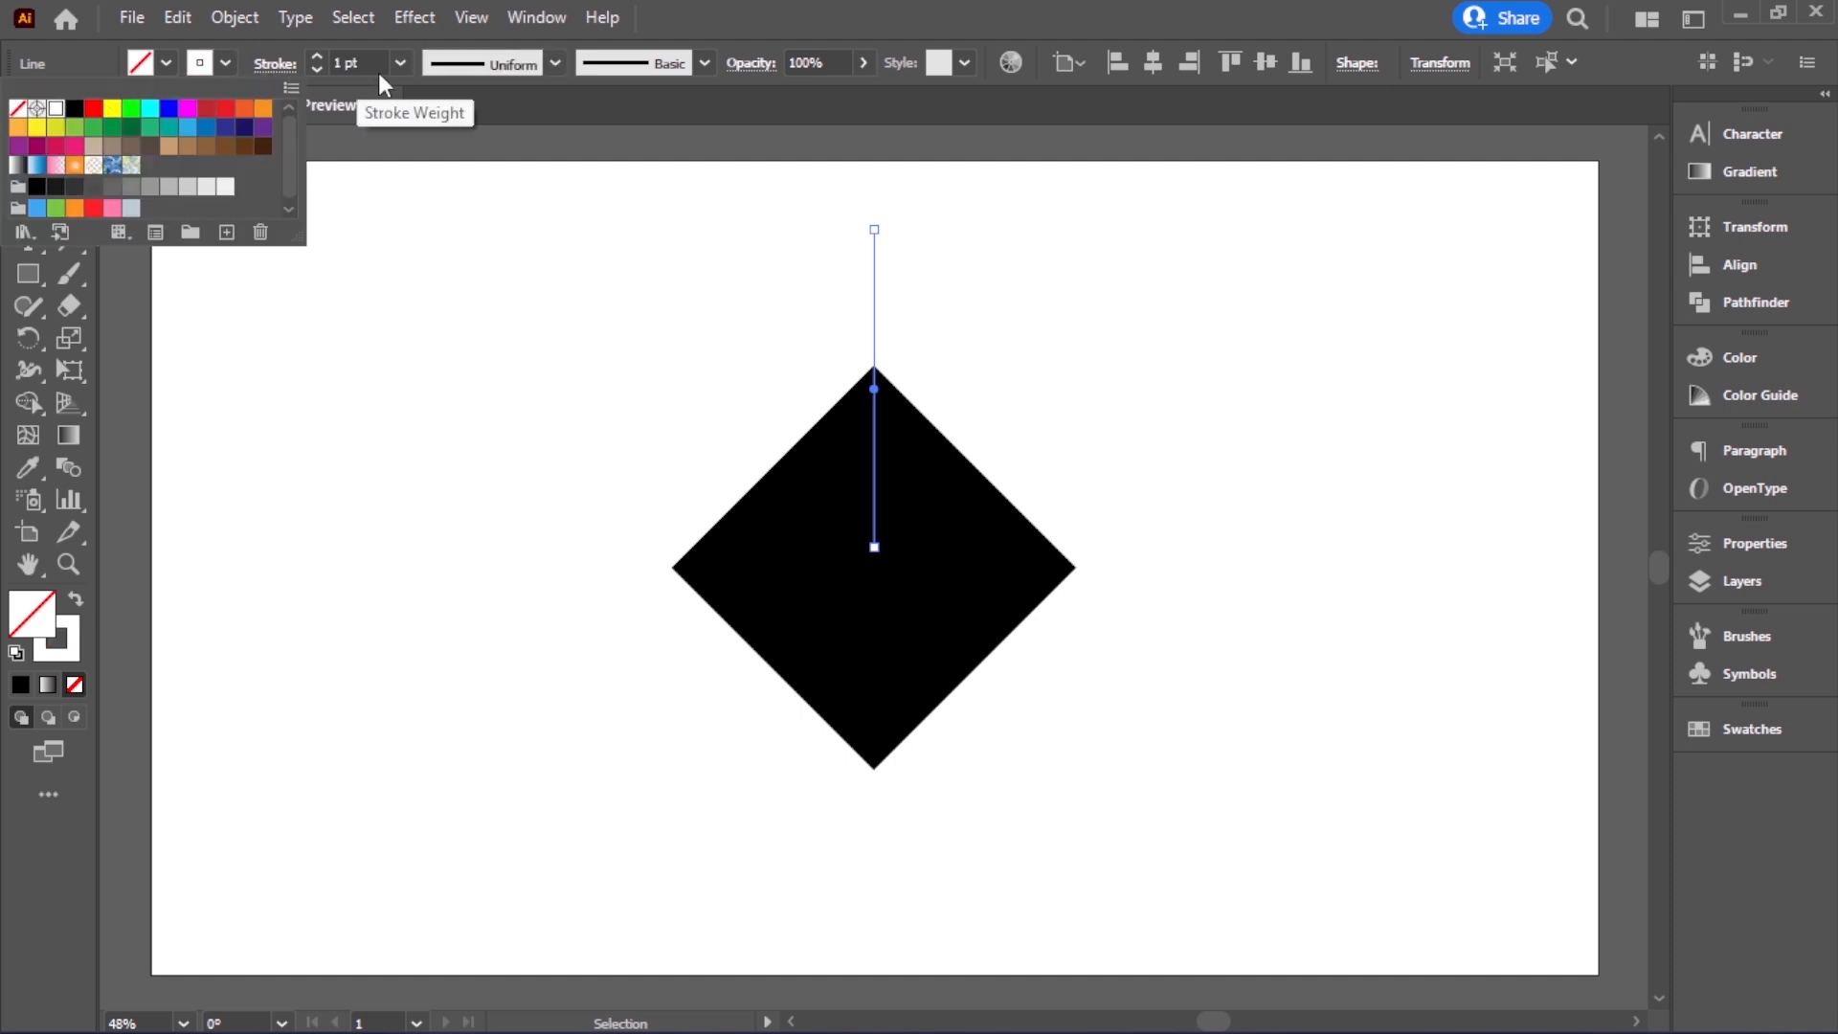
{"action": "left_click", "coordinate": [400, 63]}
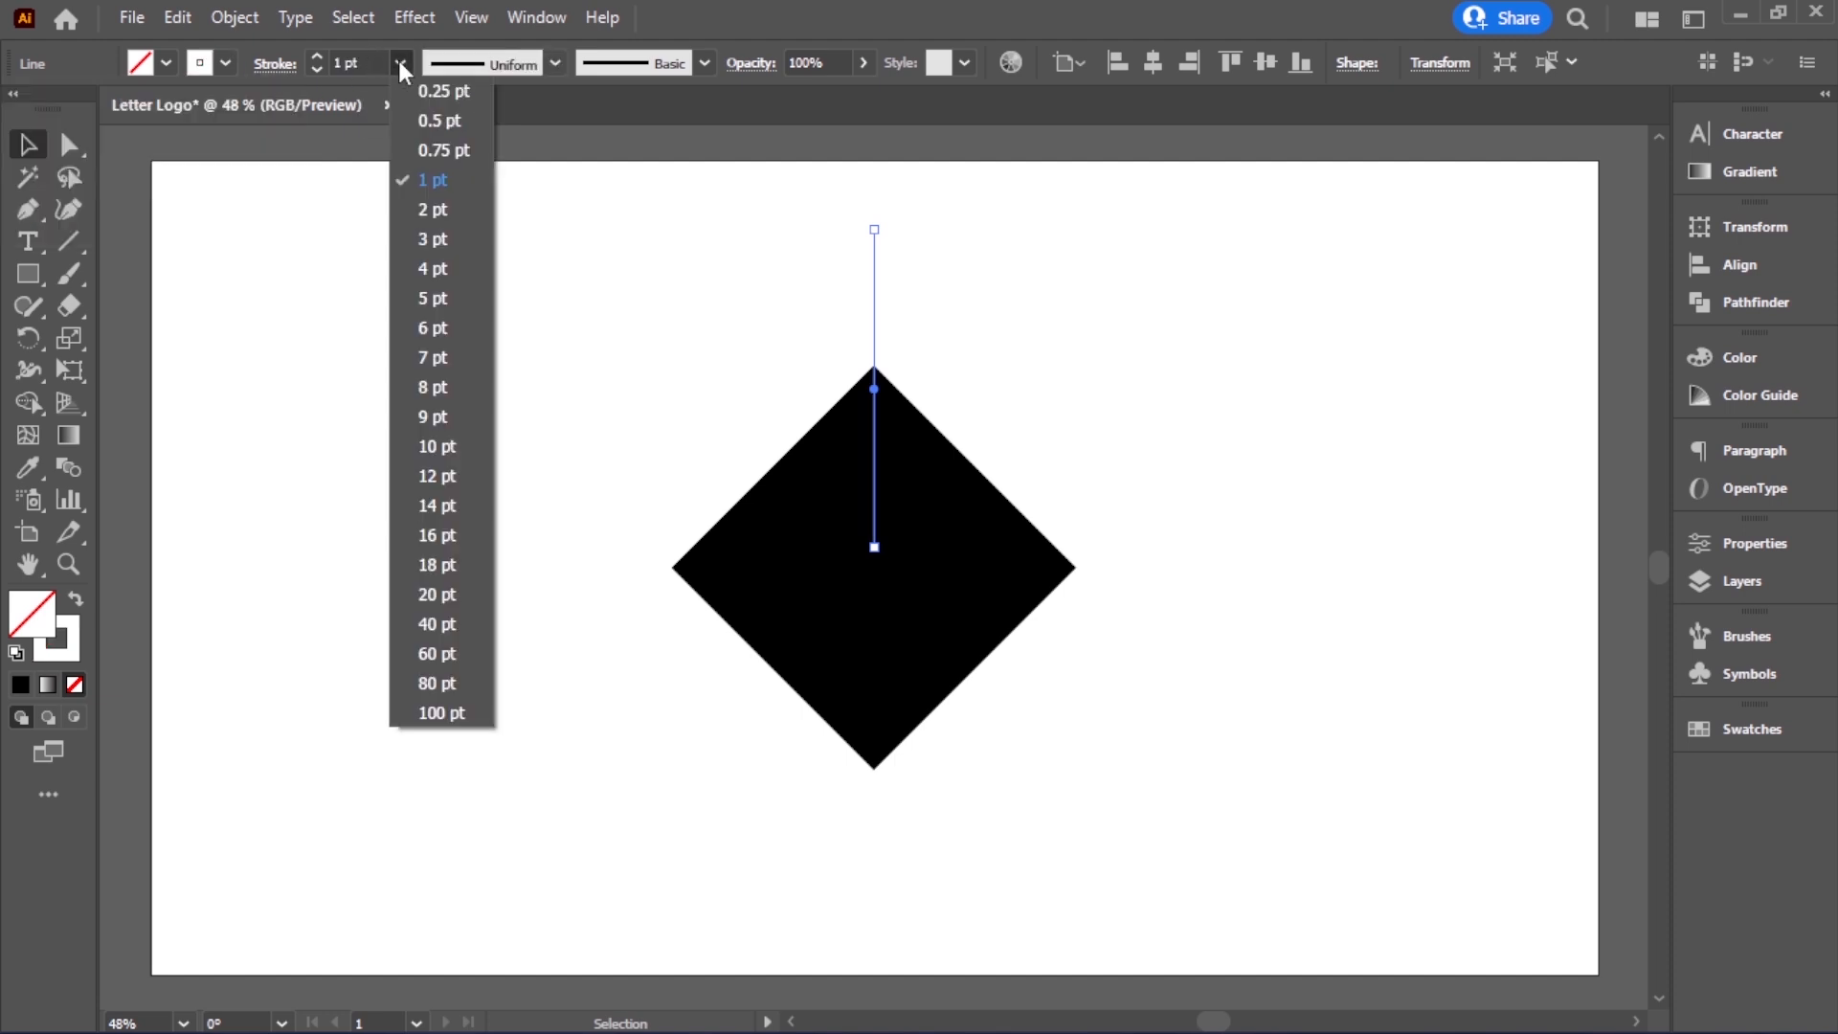
{"action": "left_click", "coordinate": [446, 594]}
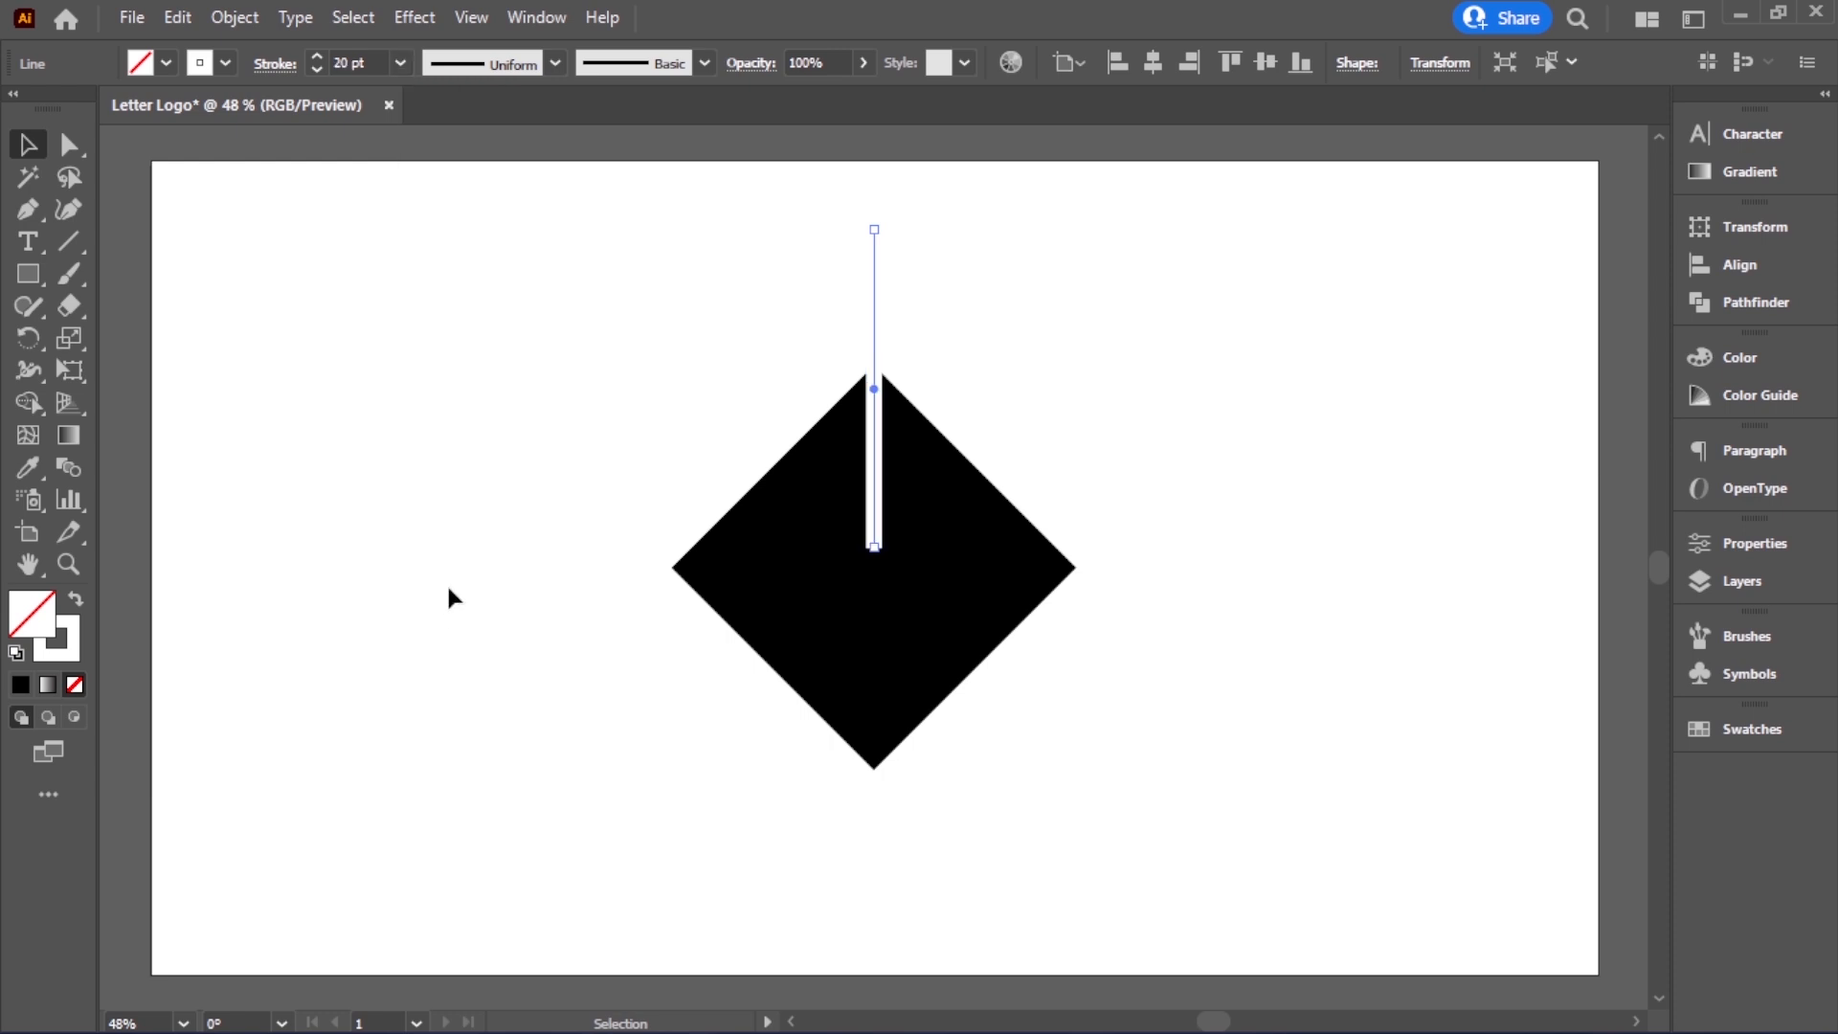
{"action": "left_click", "coordinate": [449, 571]}
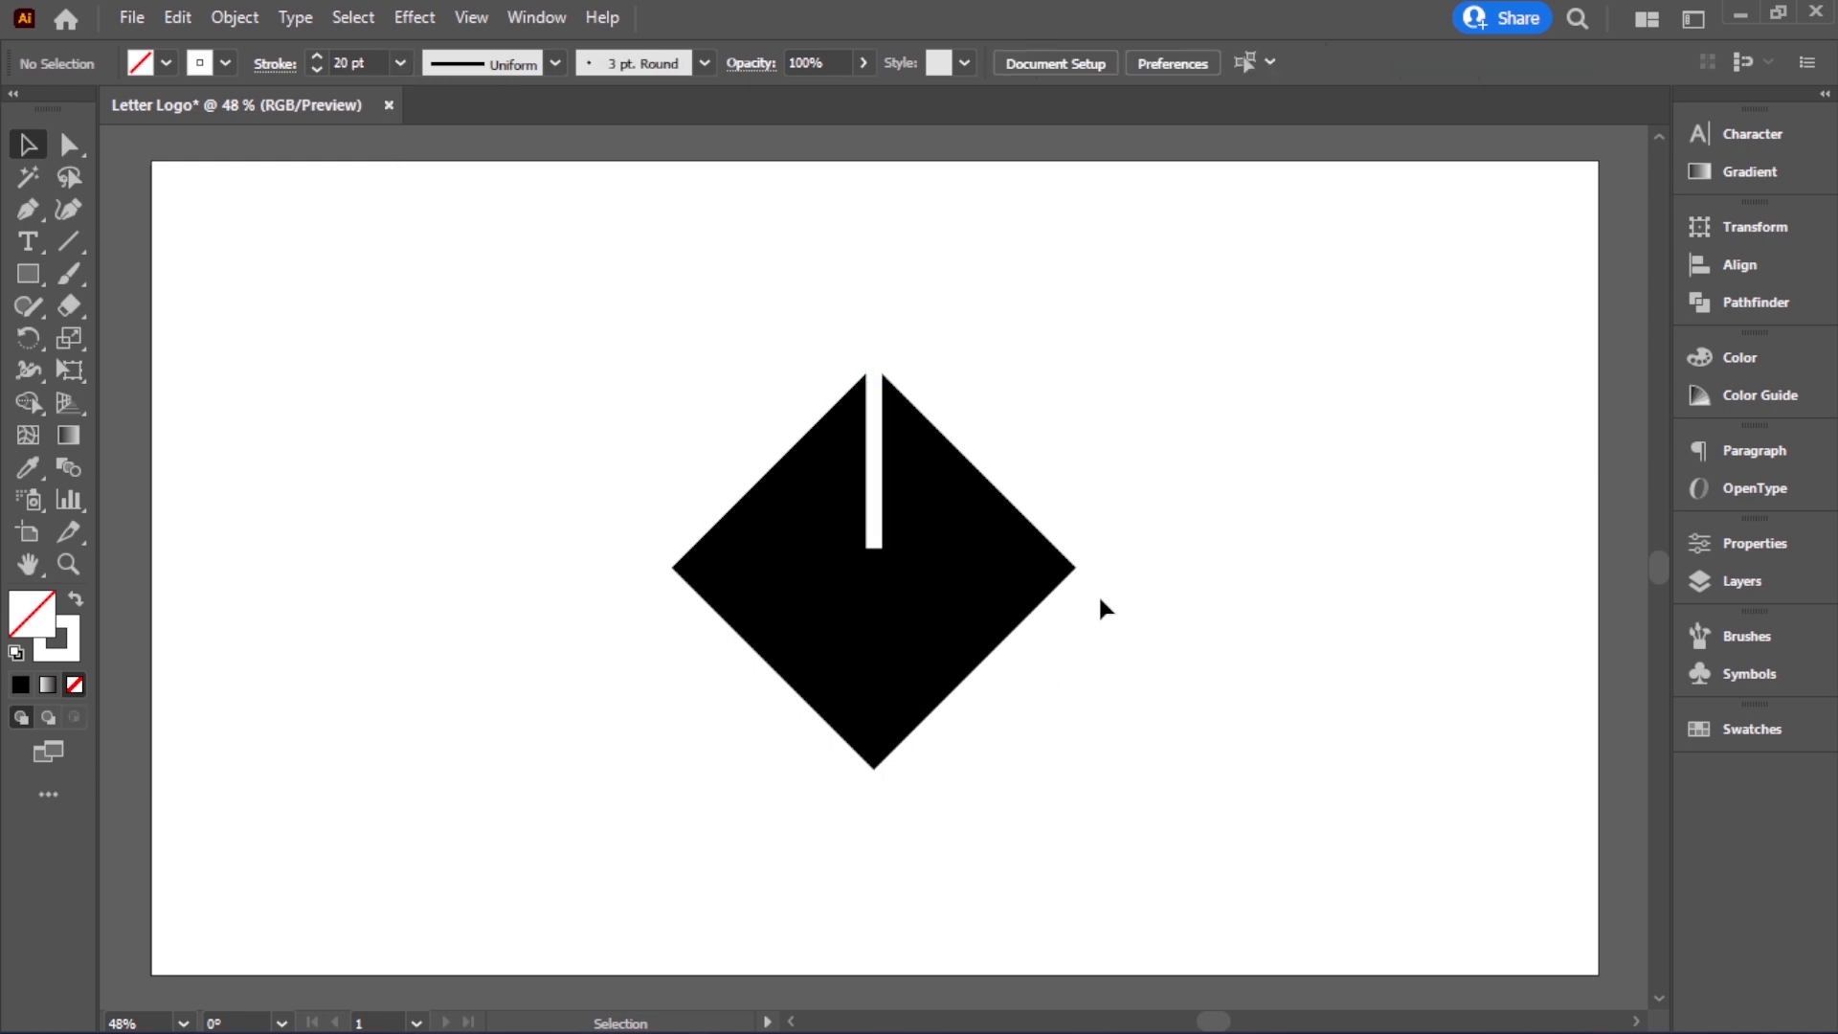
Make a copy of the vertical line rotated 135° about its lower end point
{"action": "left_click_drag", "start_coordinate": [970, 330], "coordinate": [1022, 353]}
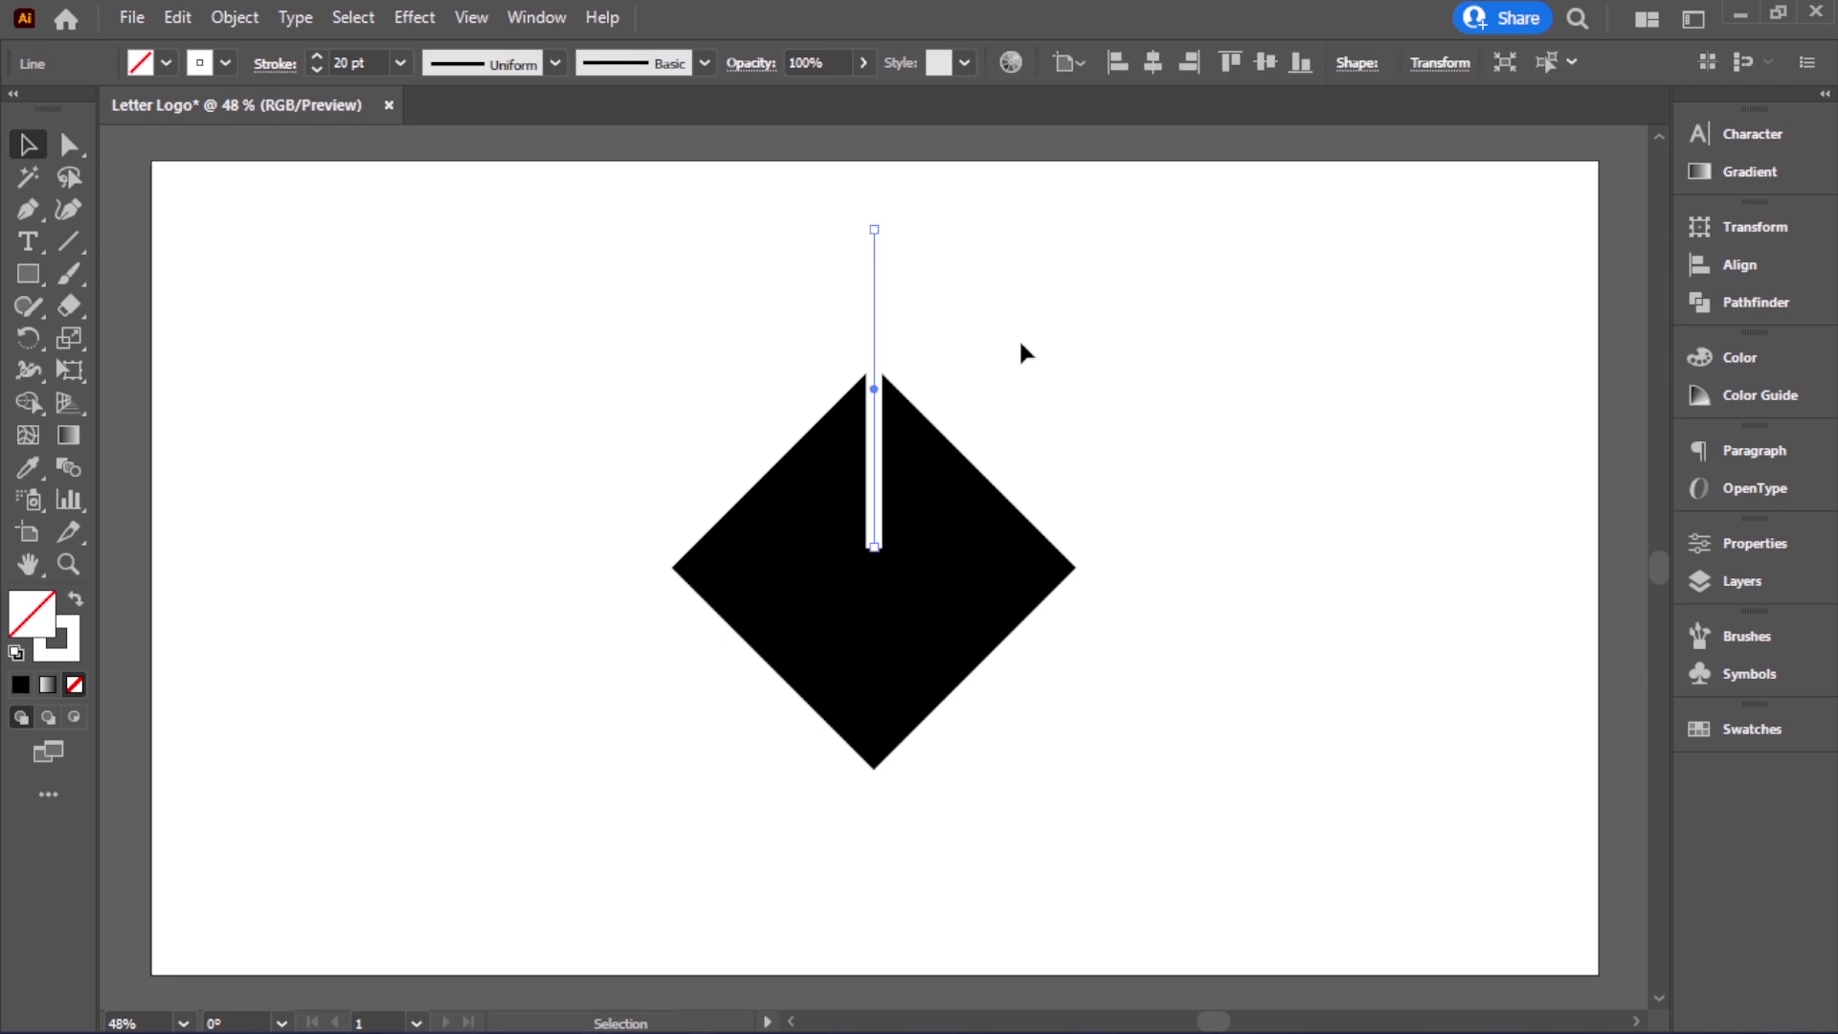
{"action": "left_click", "coordinate": [19, 342]}
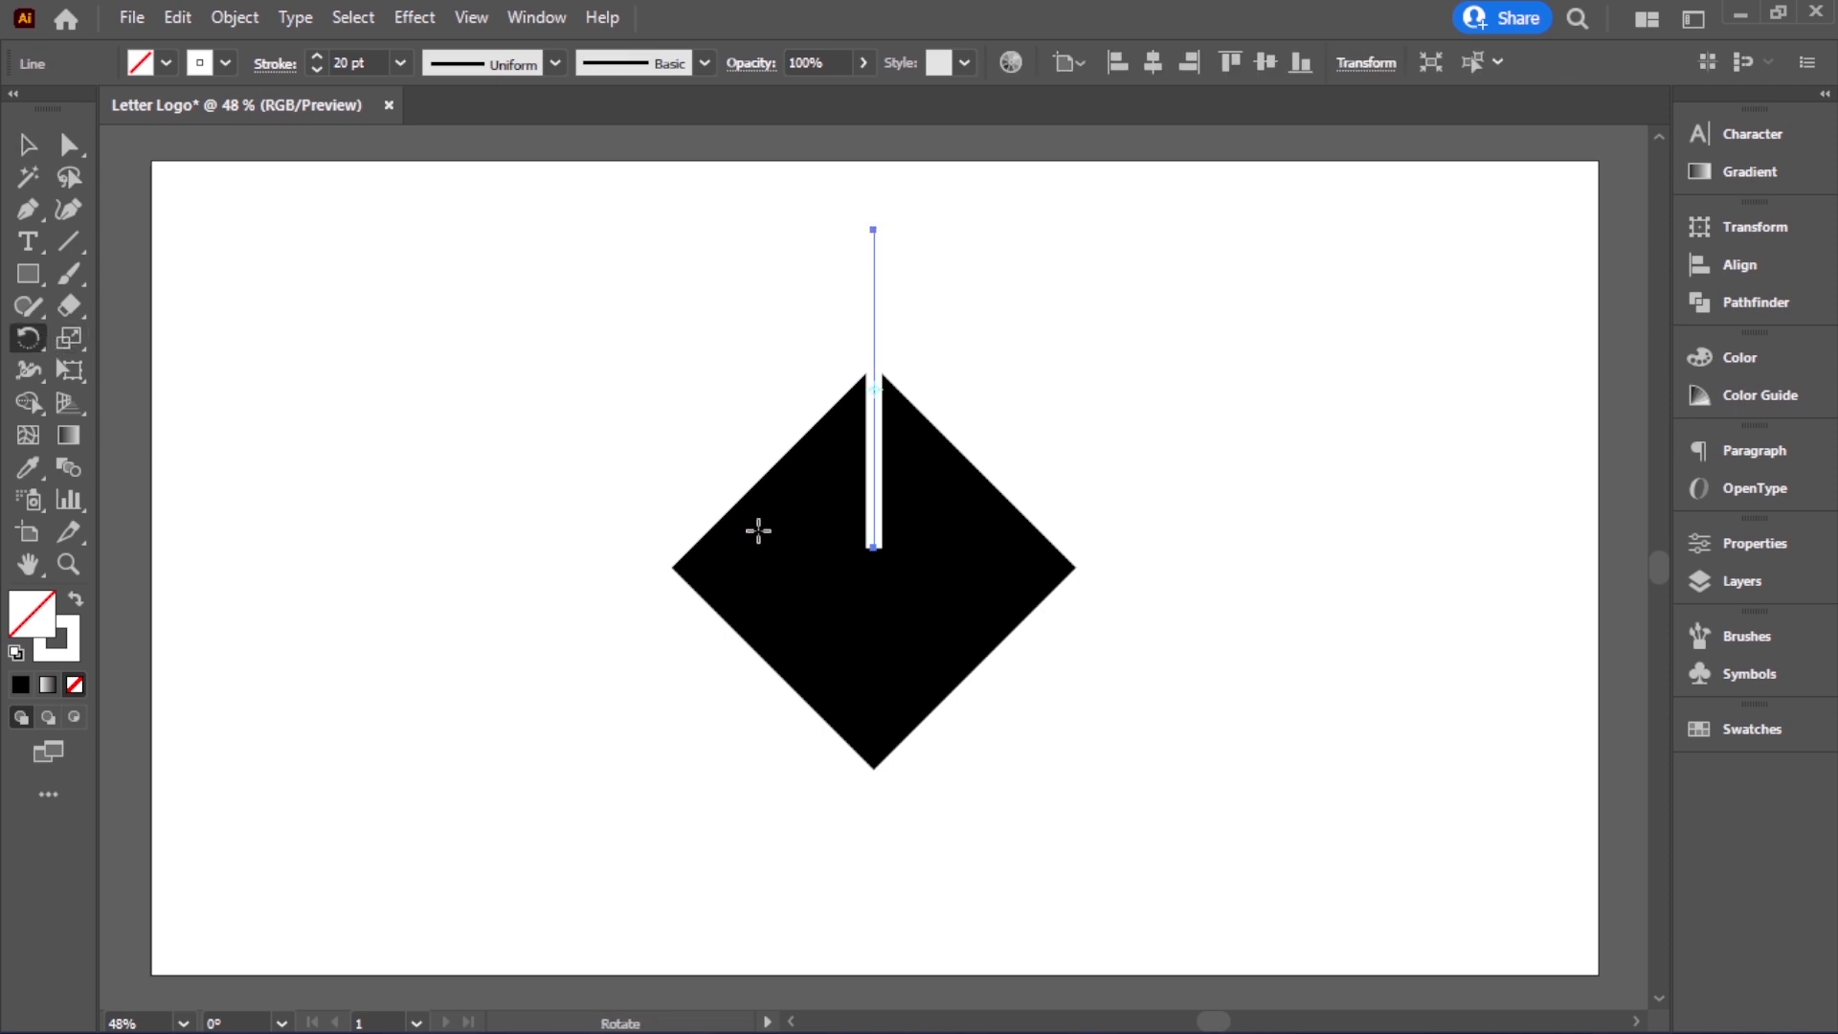
{"action": "left_click", "coordinate": [873, 549], "text": "alt"}
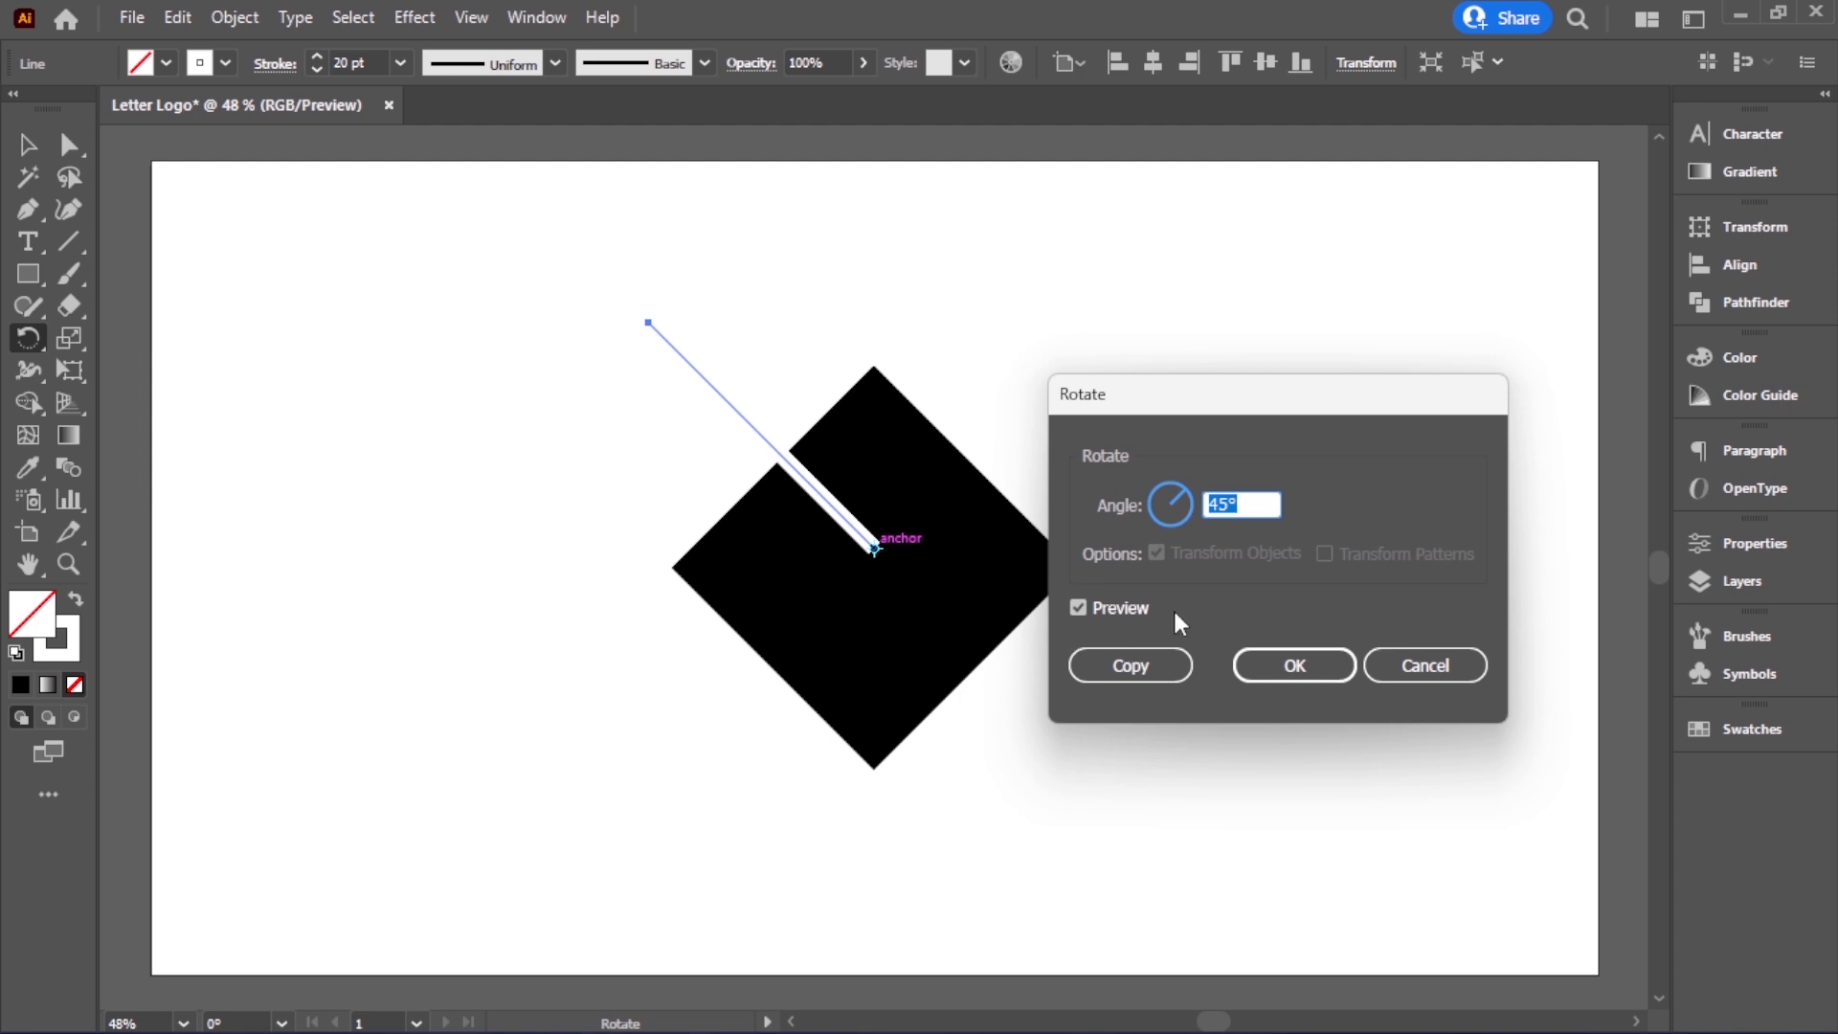
{"action": "type", "text": "135"}
{"action": "left_click", "coordinate": [1144, 603]}
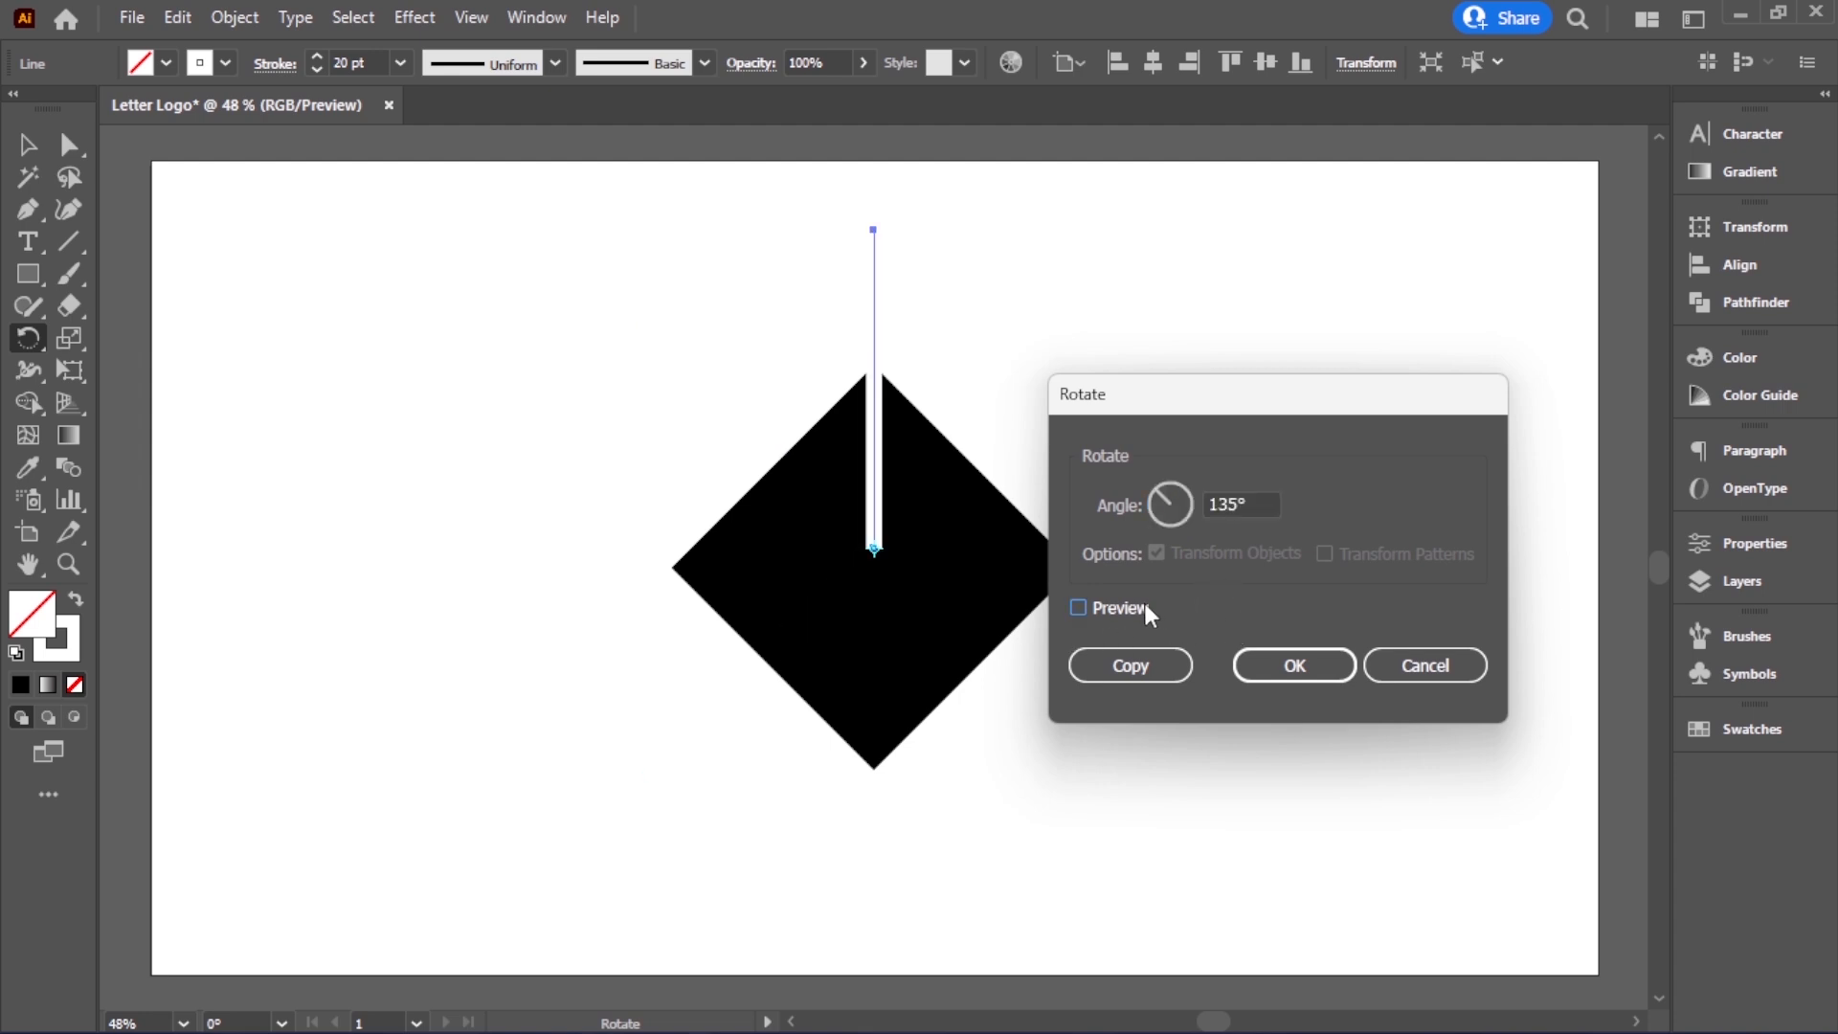
{"action": "left_click", "coordinate": [1144, 603]}
{"action": "left_click", "coordinate": [1135, 664]}
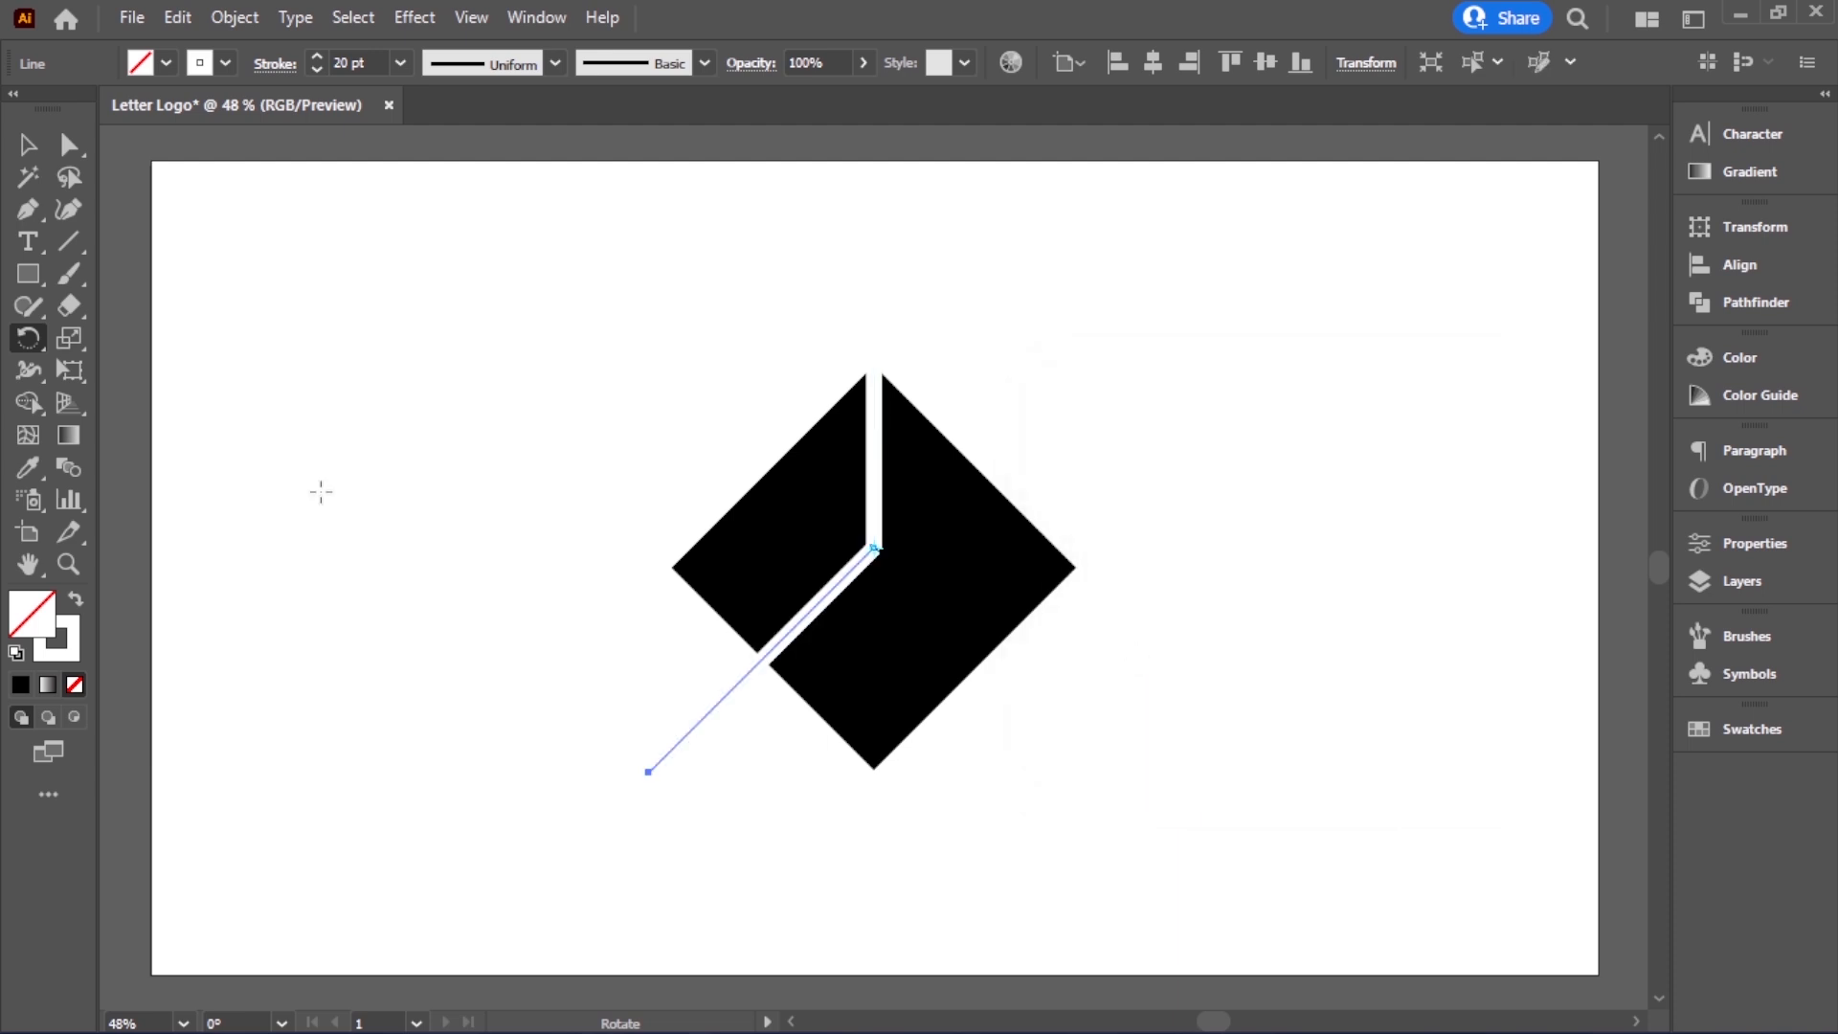
{"action": "left_click", "coordinate": [27, 145]}
{"action": "left_click", "coordinate": [348, 491]}
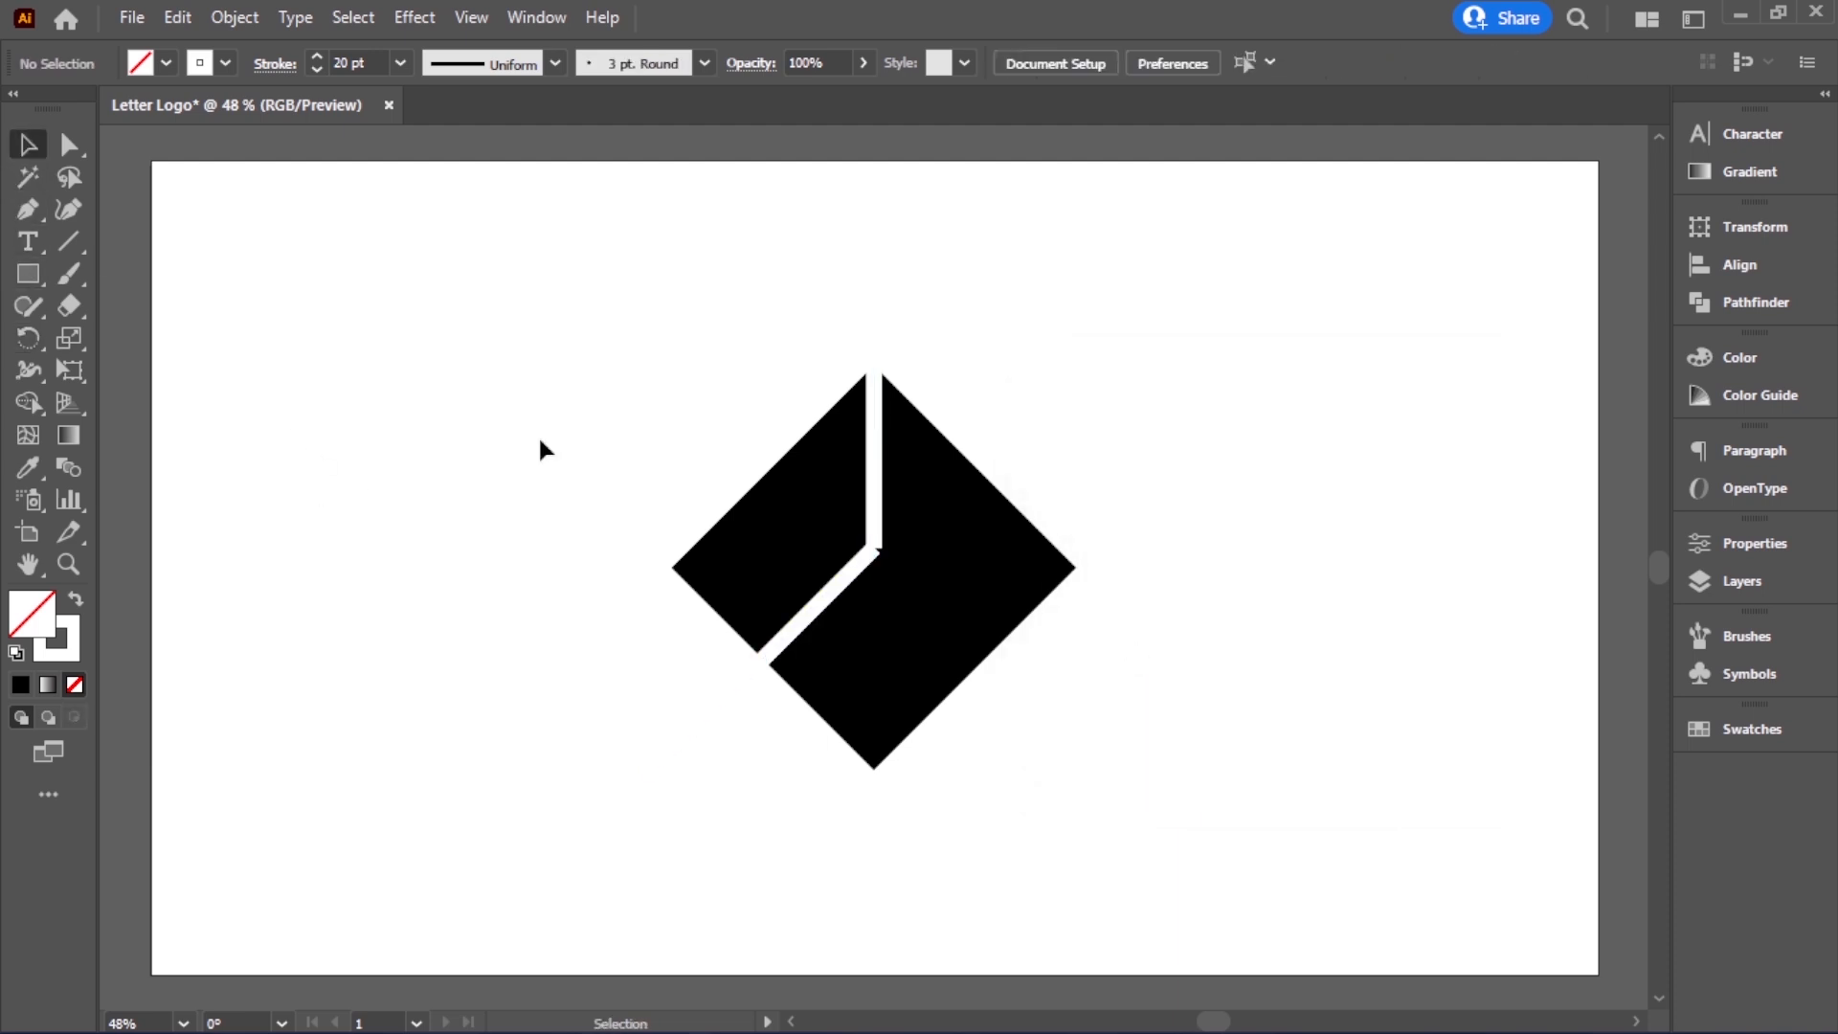
Make another copy of the vertical line rotated -135° about its lower end point
{"action": "left_click", "coordinate": [874, 321]}
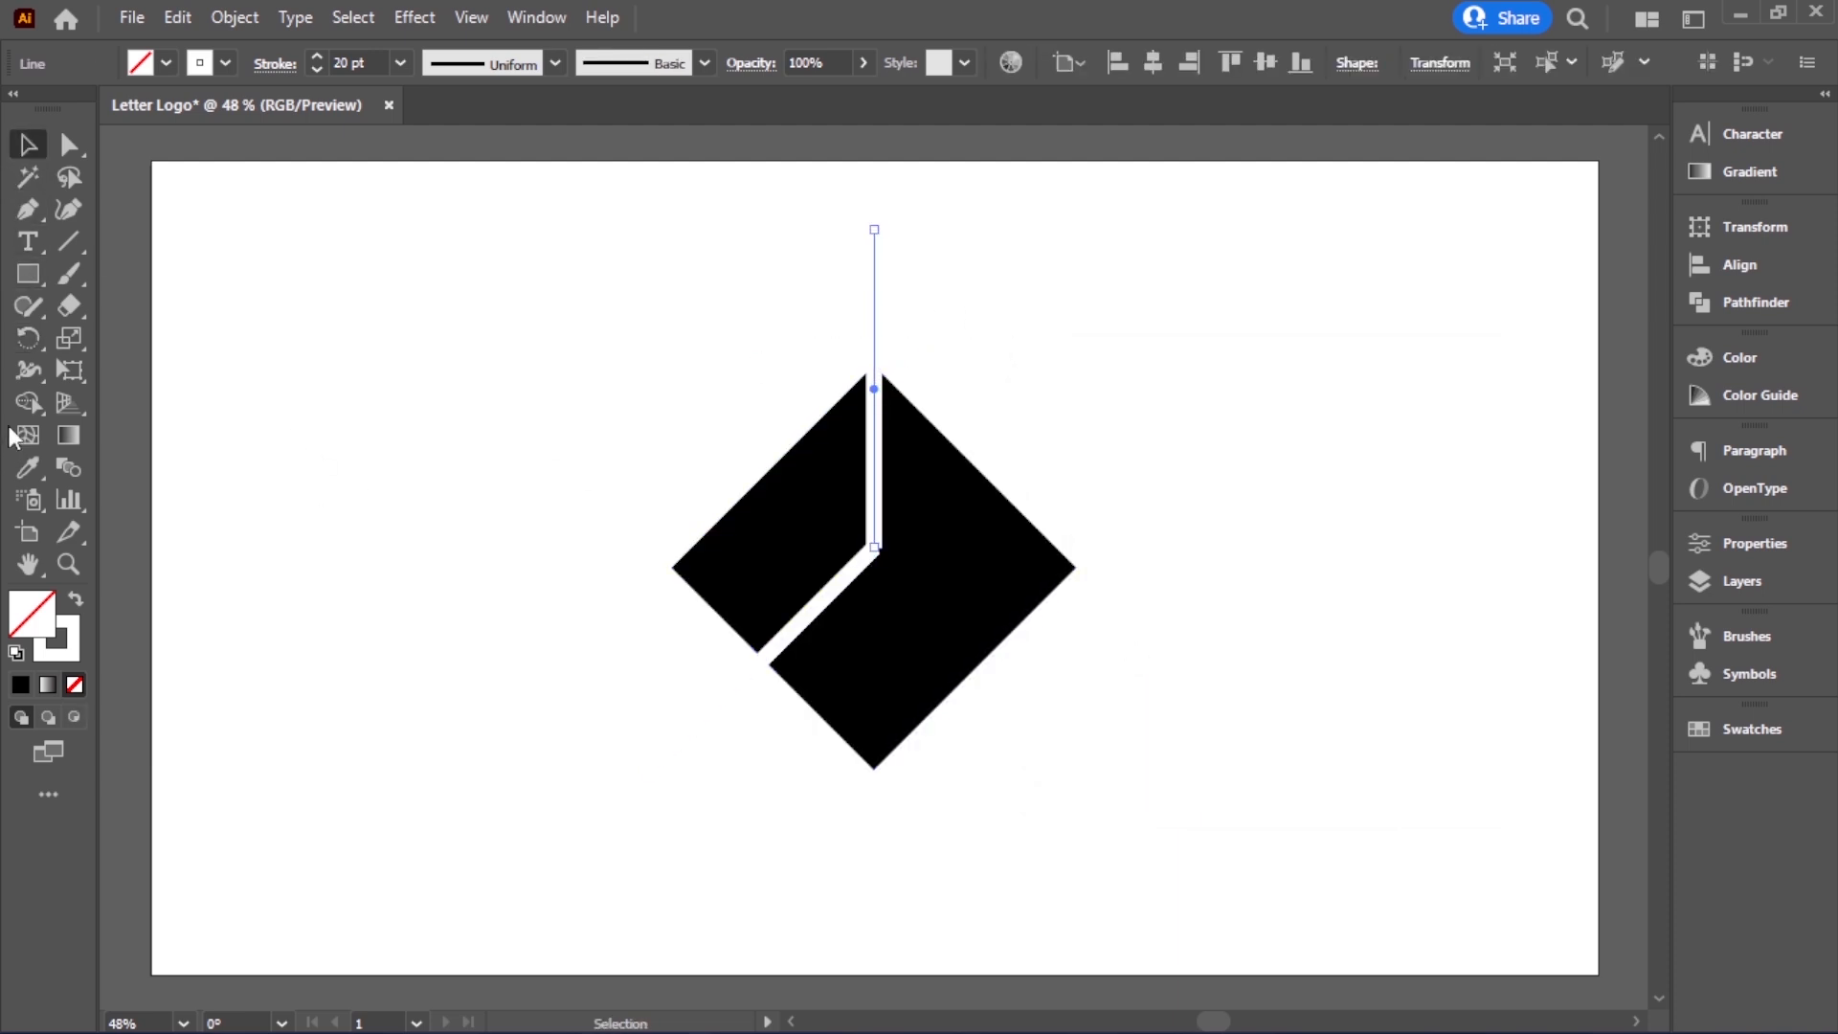
{"action": "left_click", "coordinate": [29, 338]}
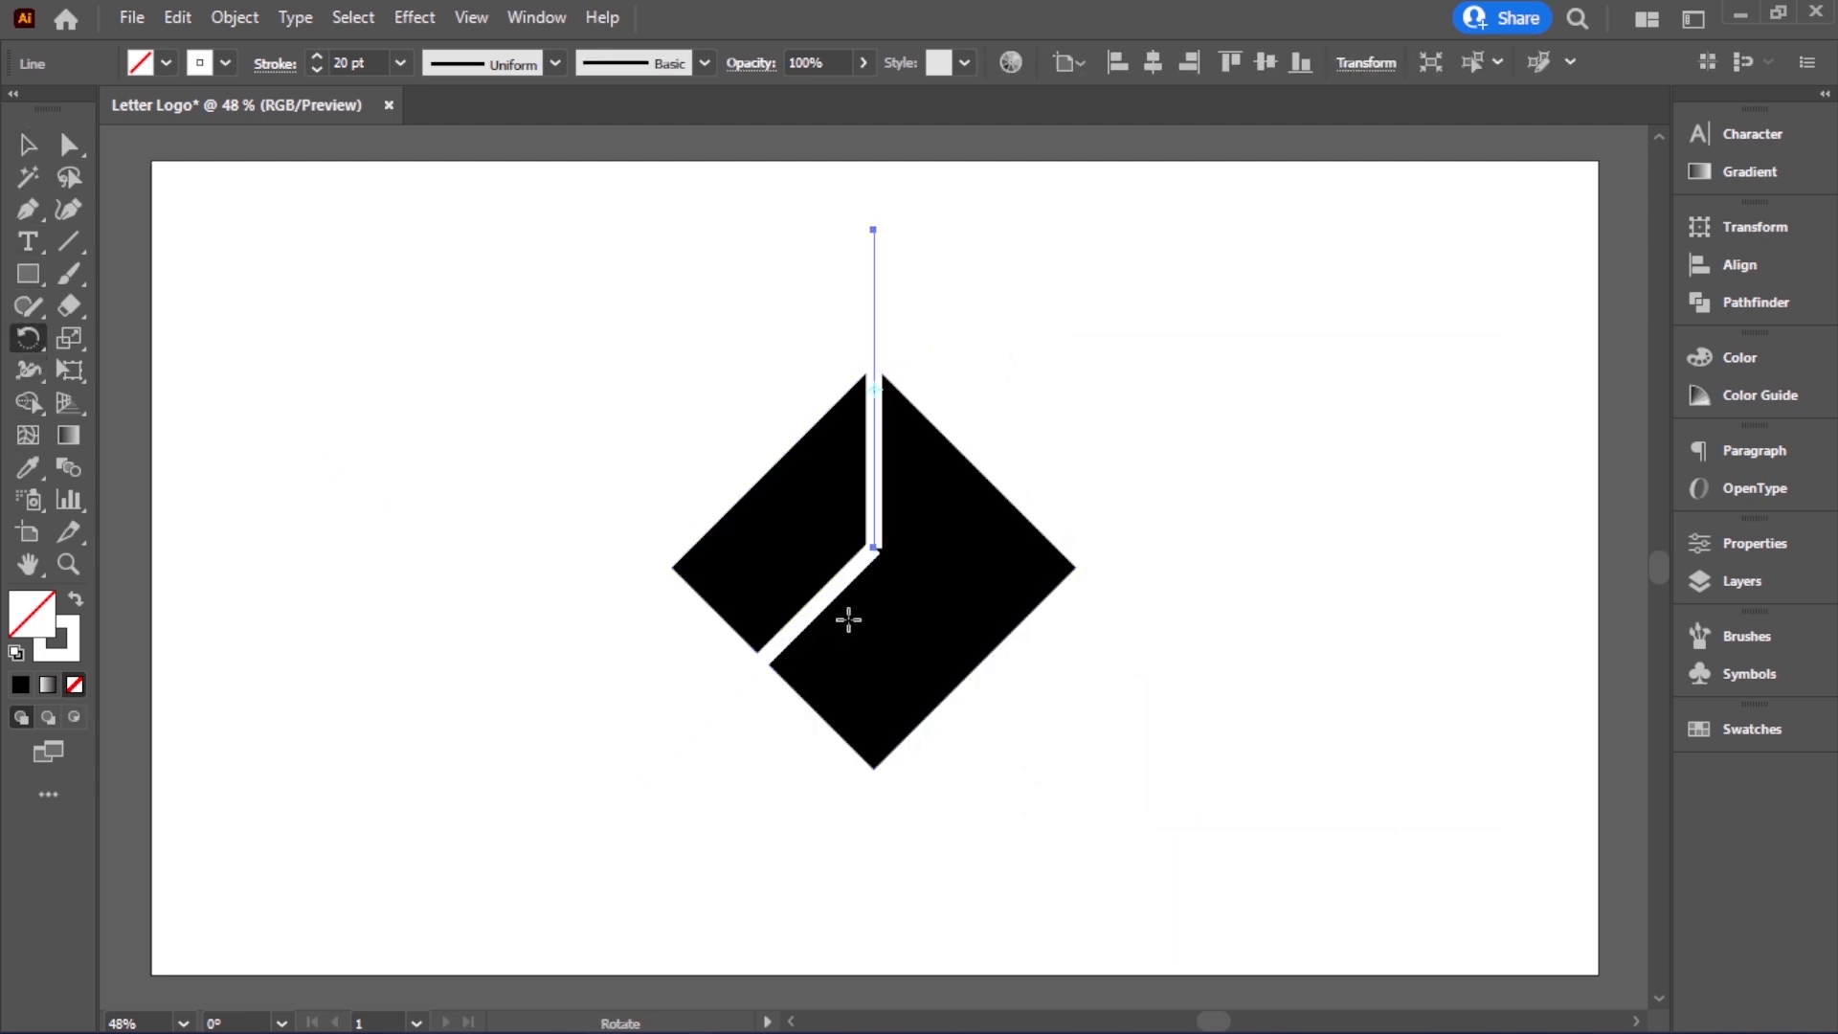
{"action": "left_click", "coordinate": [874, 547], "text": "alt"}
{"action": "left_click", "coordinate": [873, 549], "text": "alt"}
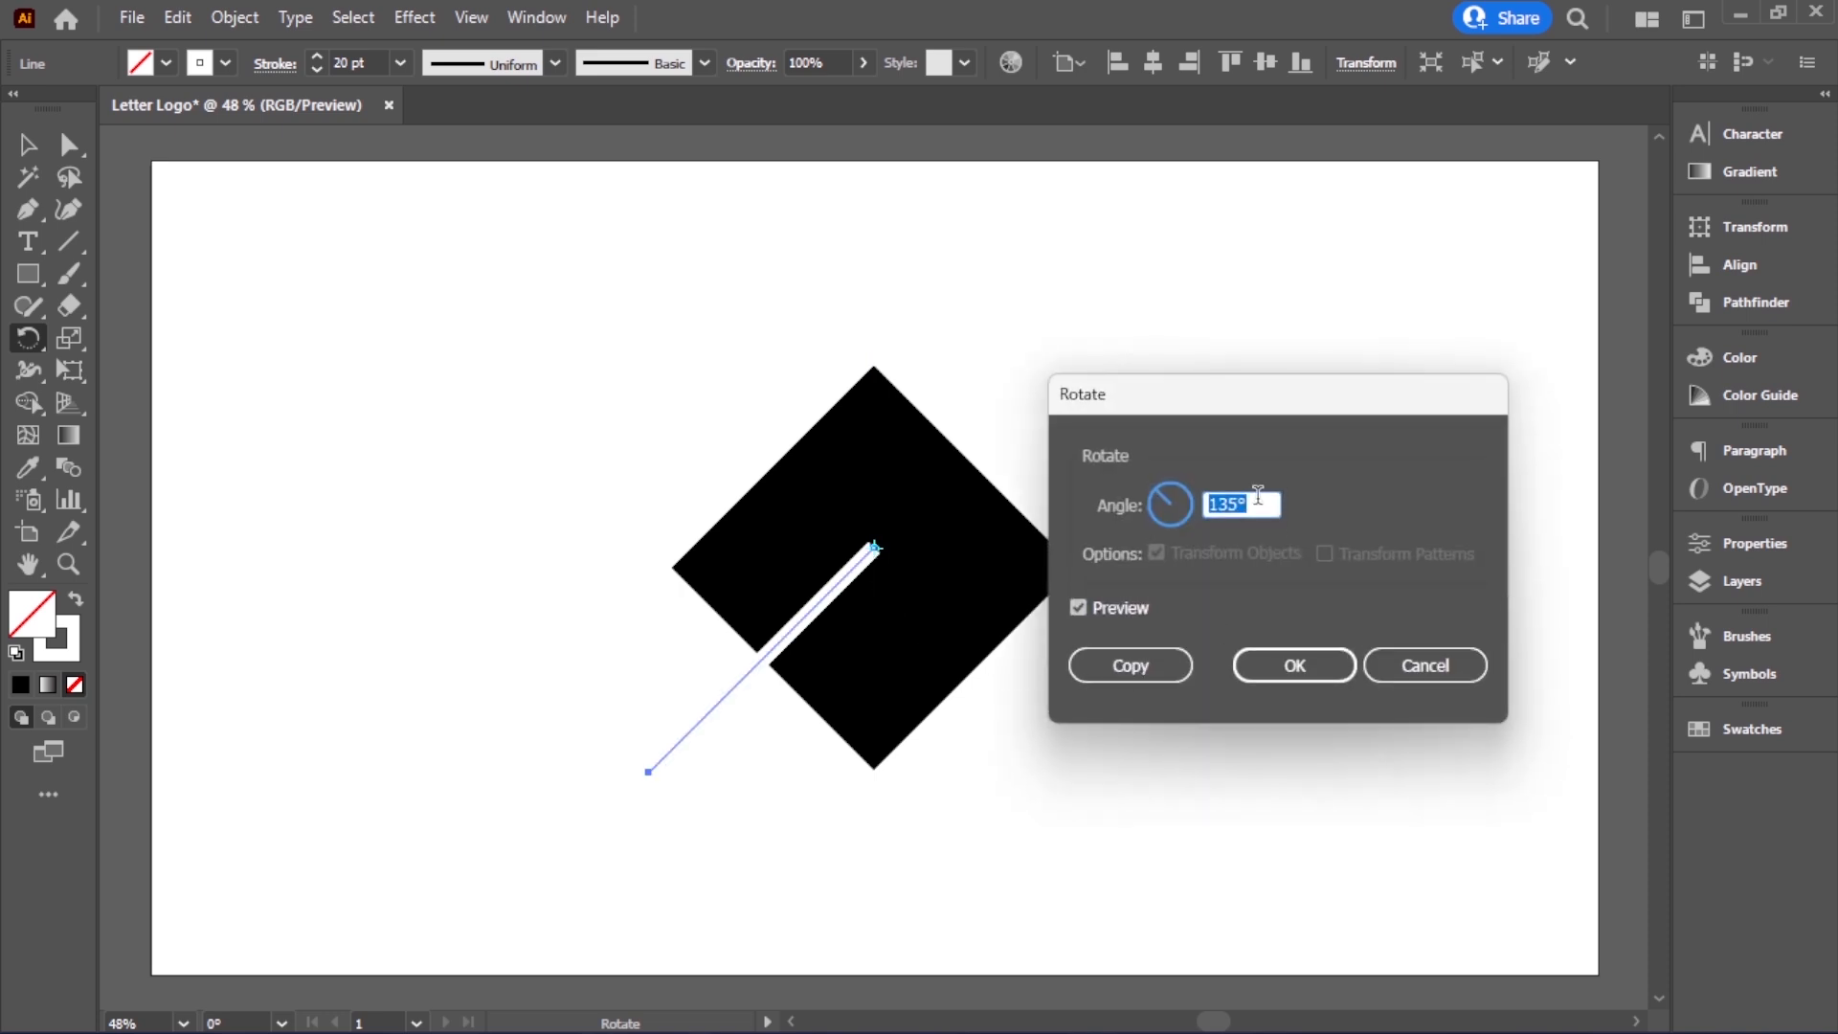
{"action": "type", "text": "-135"}
{"action": "left_click", "coordinate": [1141, 606]}
{"action": "left_click", "coordinate": [1140, 606]}
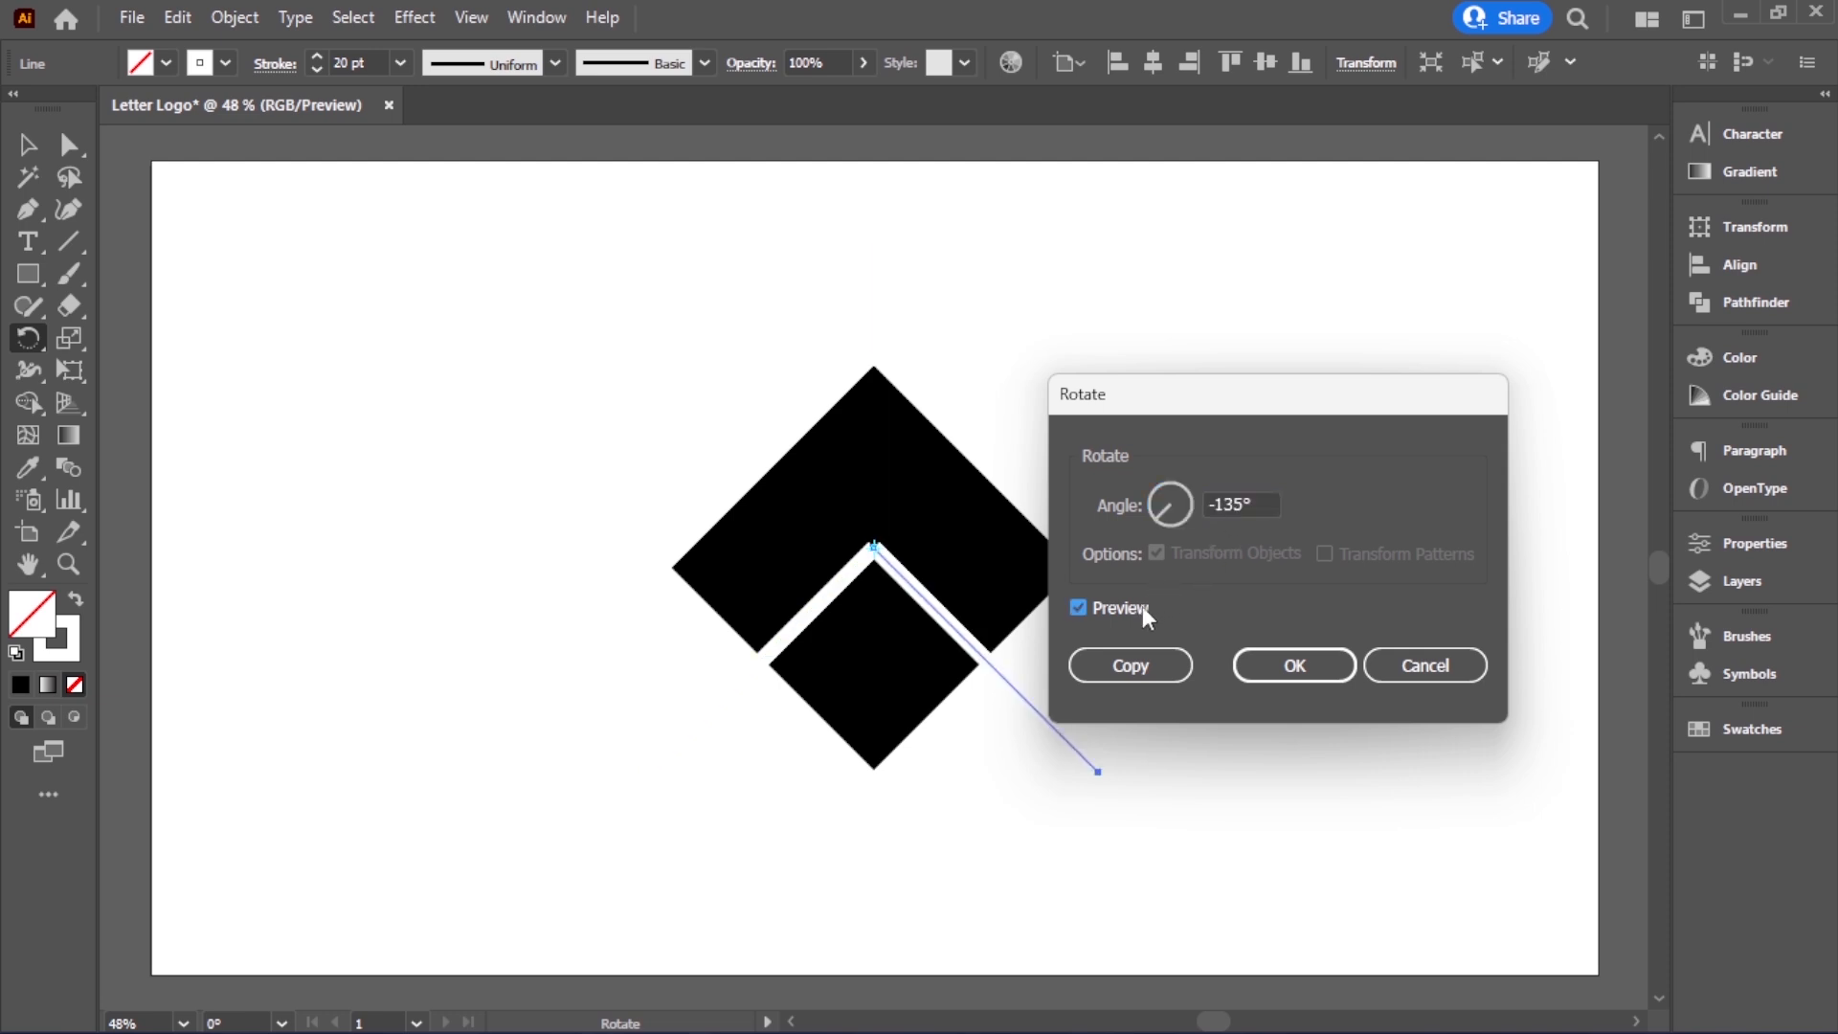
{"action": "left_click", "coordinate": [1139, 661]}
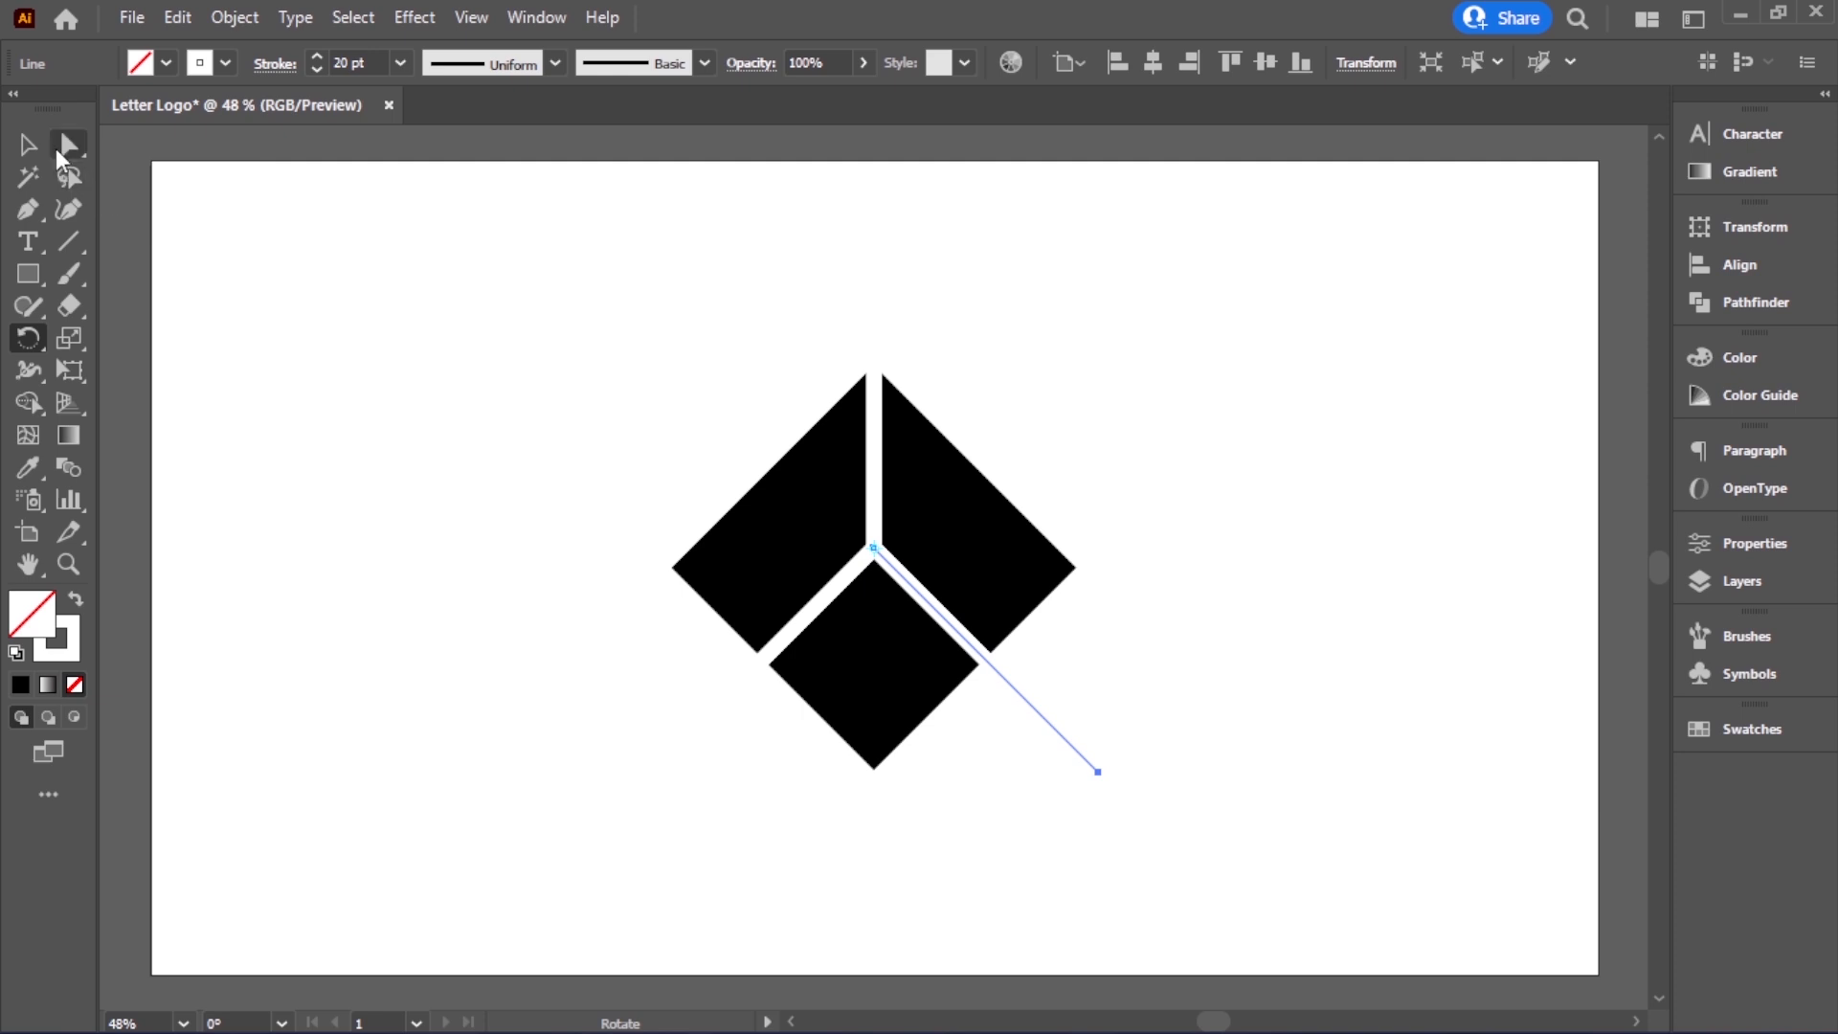
{"action": "left_click", "coordinate": [27, 144]}
{"action": "left_click", "coordinate": [387, 433]}
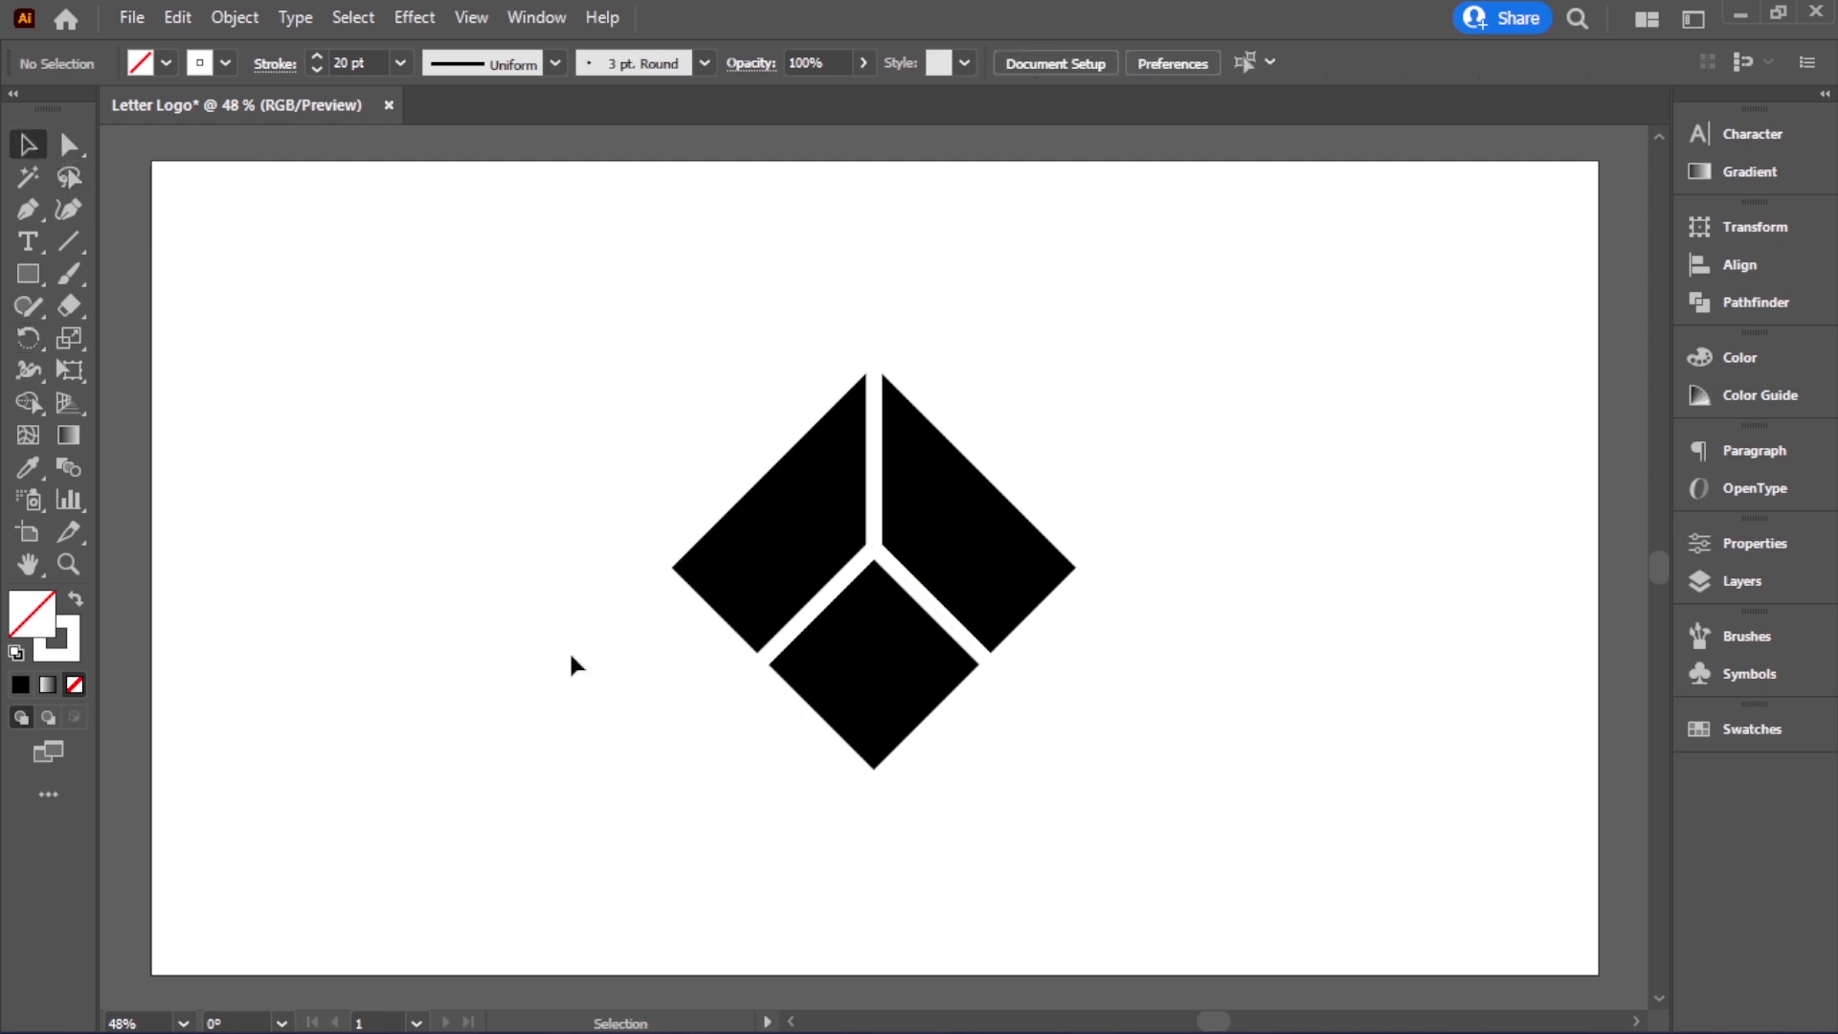
Move the black diamond slightly straight down beneath the three white lines
{"action": "left_click_drag", "start_coordinate": [894, 647], "coordinate": [1116, 800]}
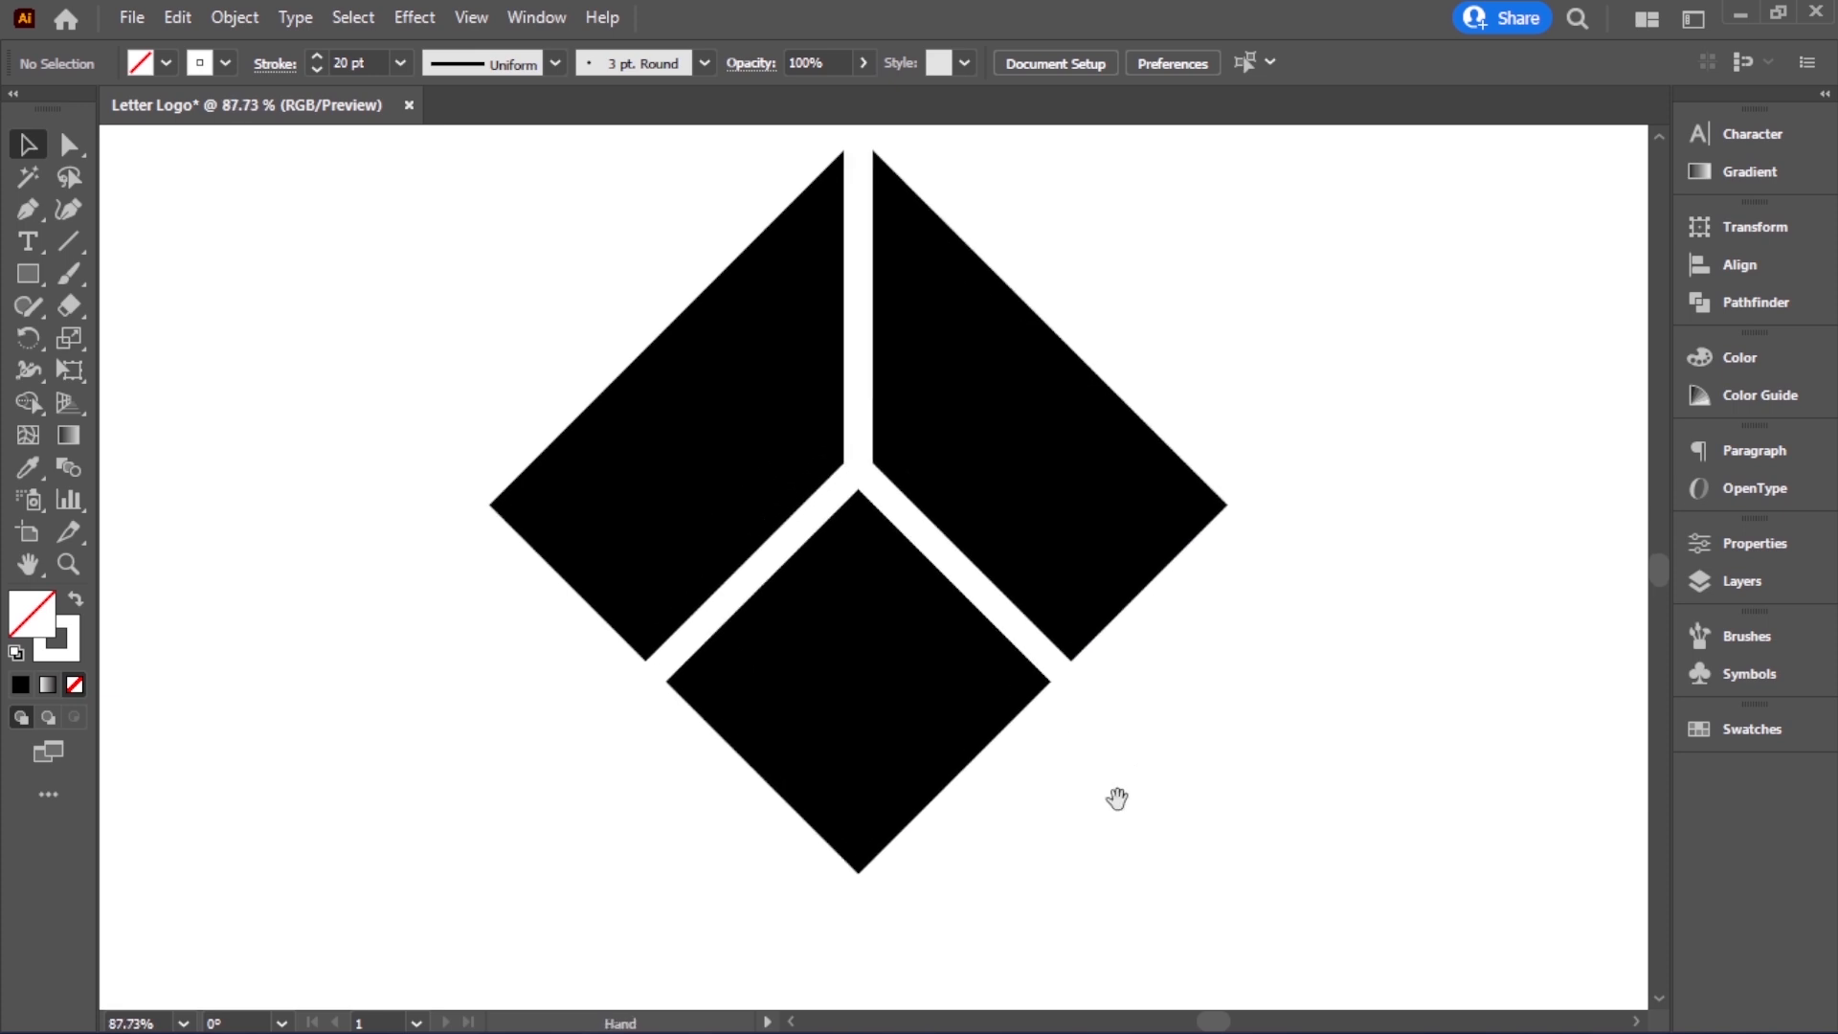
{"action": "left_click", "coordinate": [914, 643]}
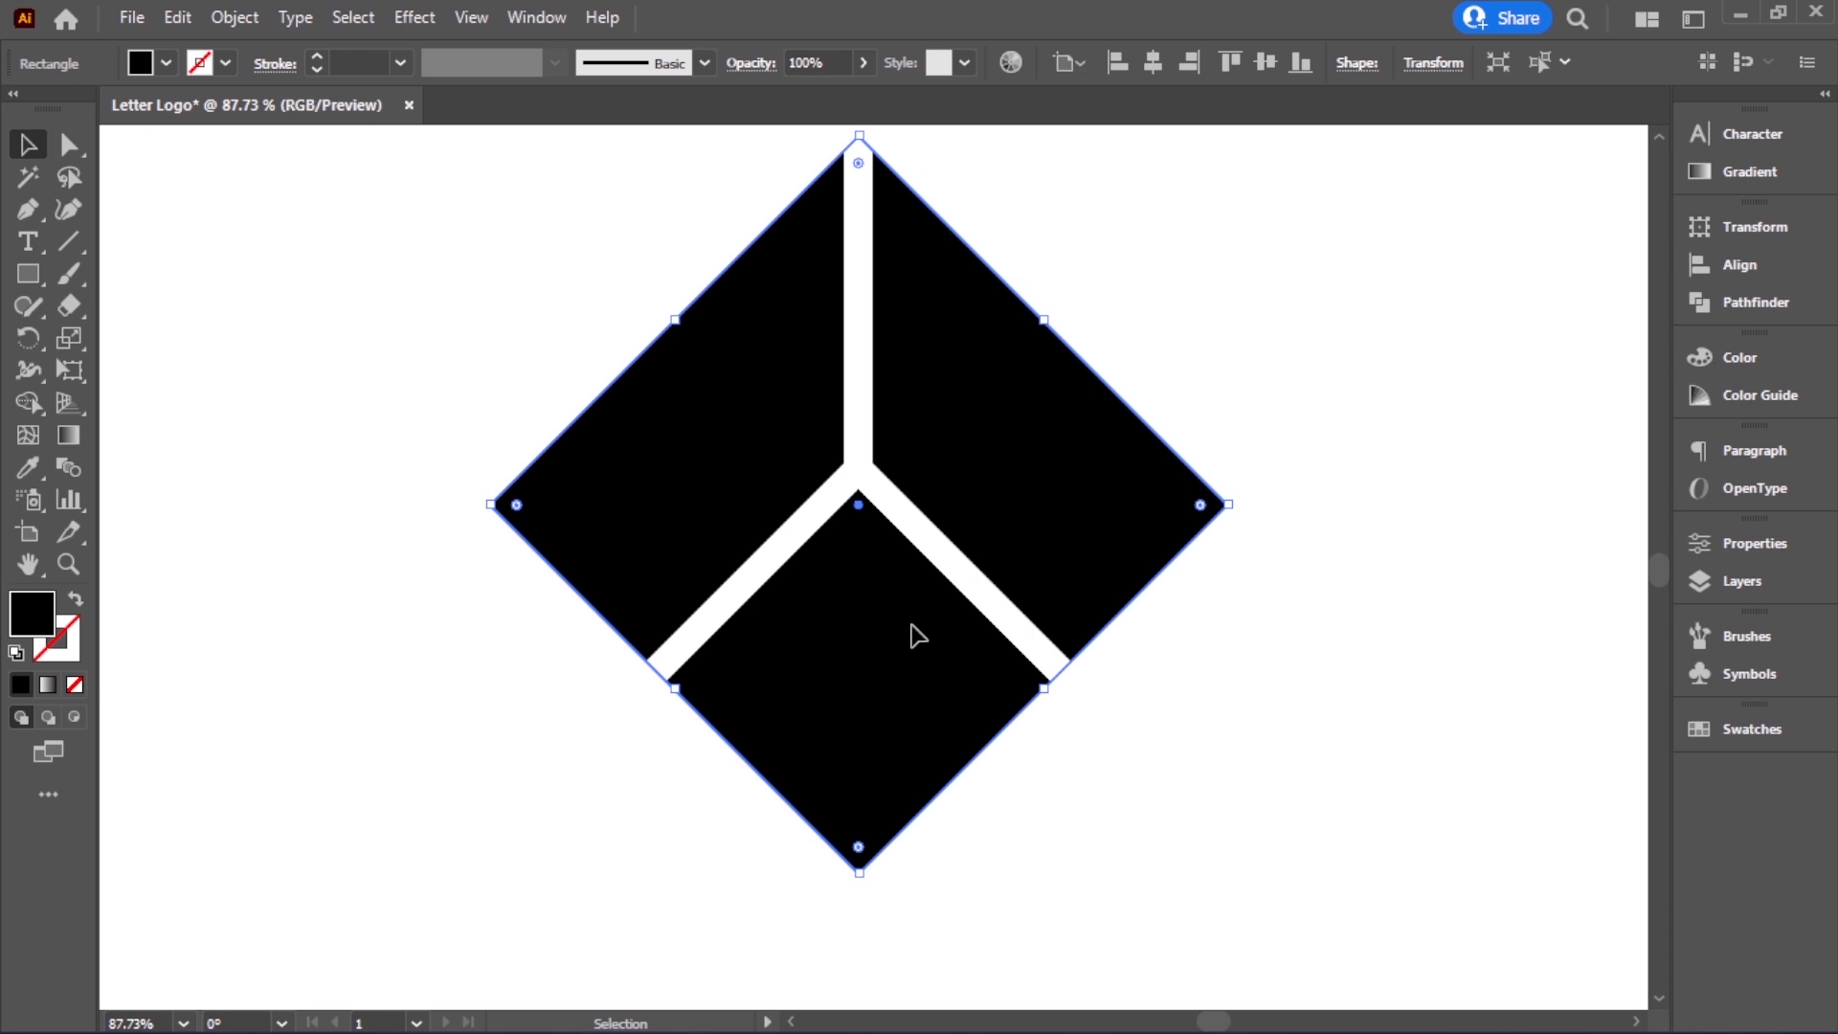
{"action": "left_click_drag", "start_coordinate": [910, 624], "coordinate": [911, 632]}
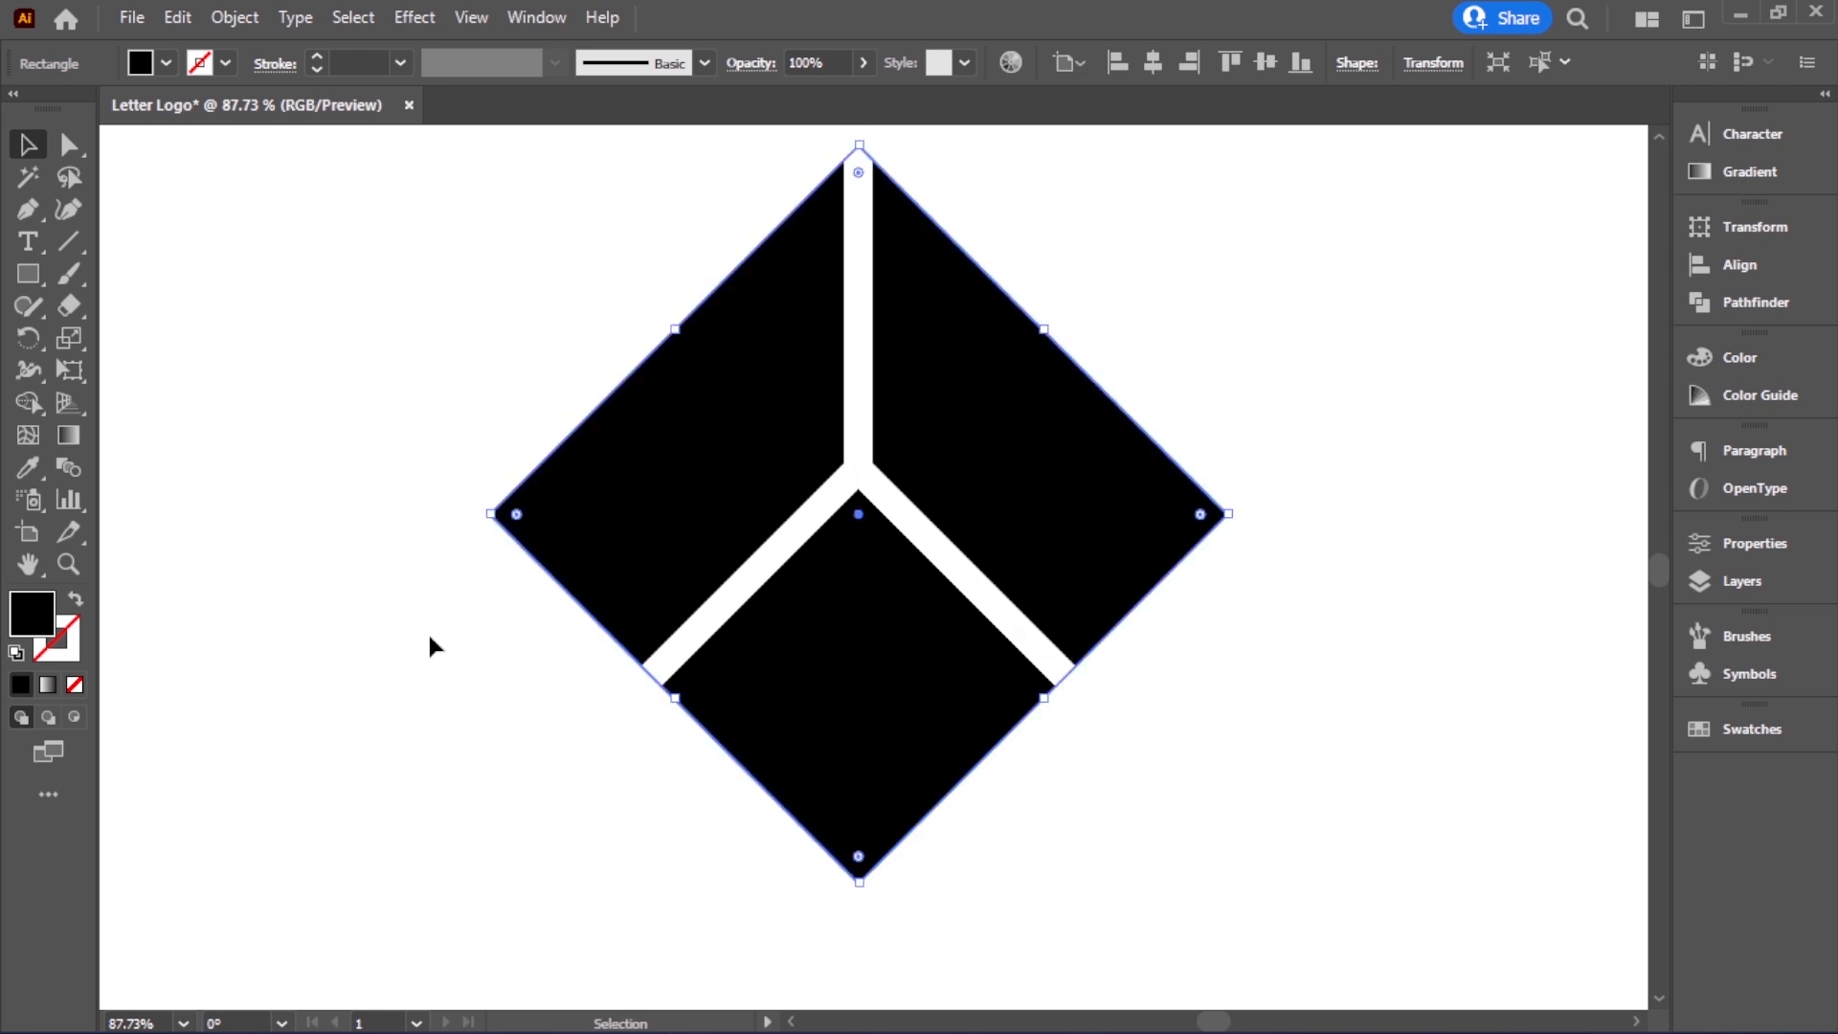
{"action": "left_click", "coordinate": [389, 648]}
{"action": "left_click", "coordinate": [922, 585], "text": "ctrl+alt"}
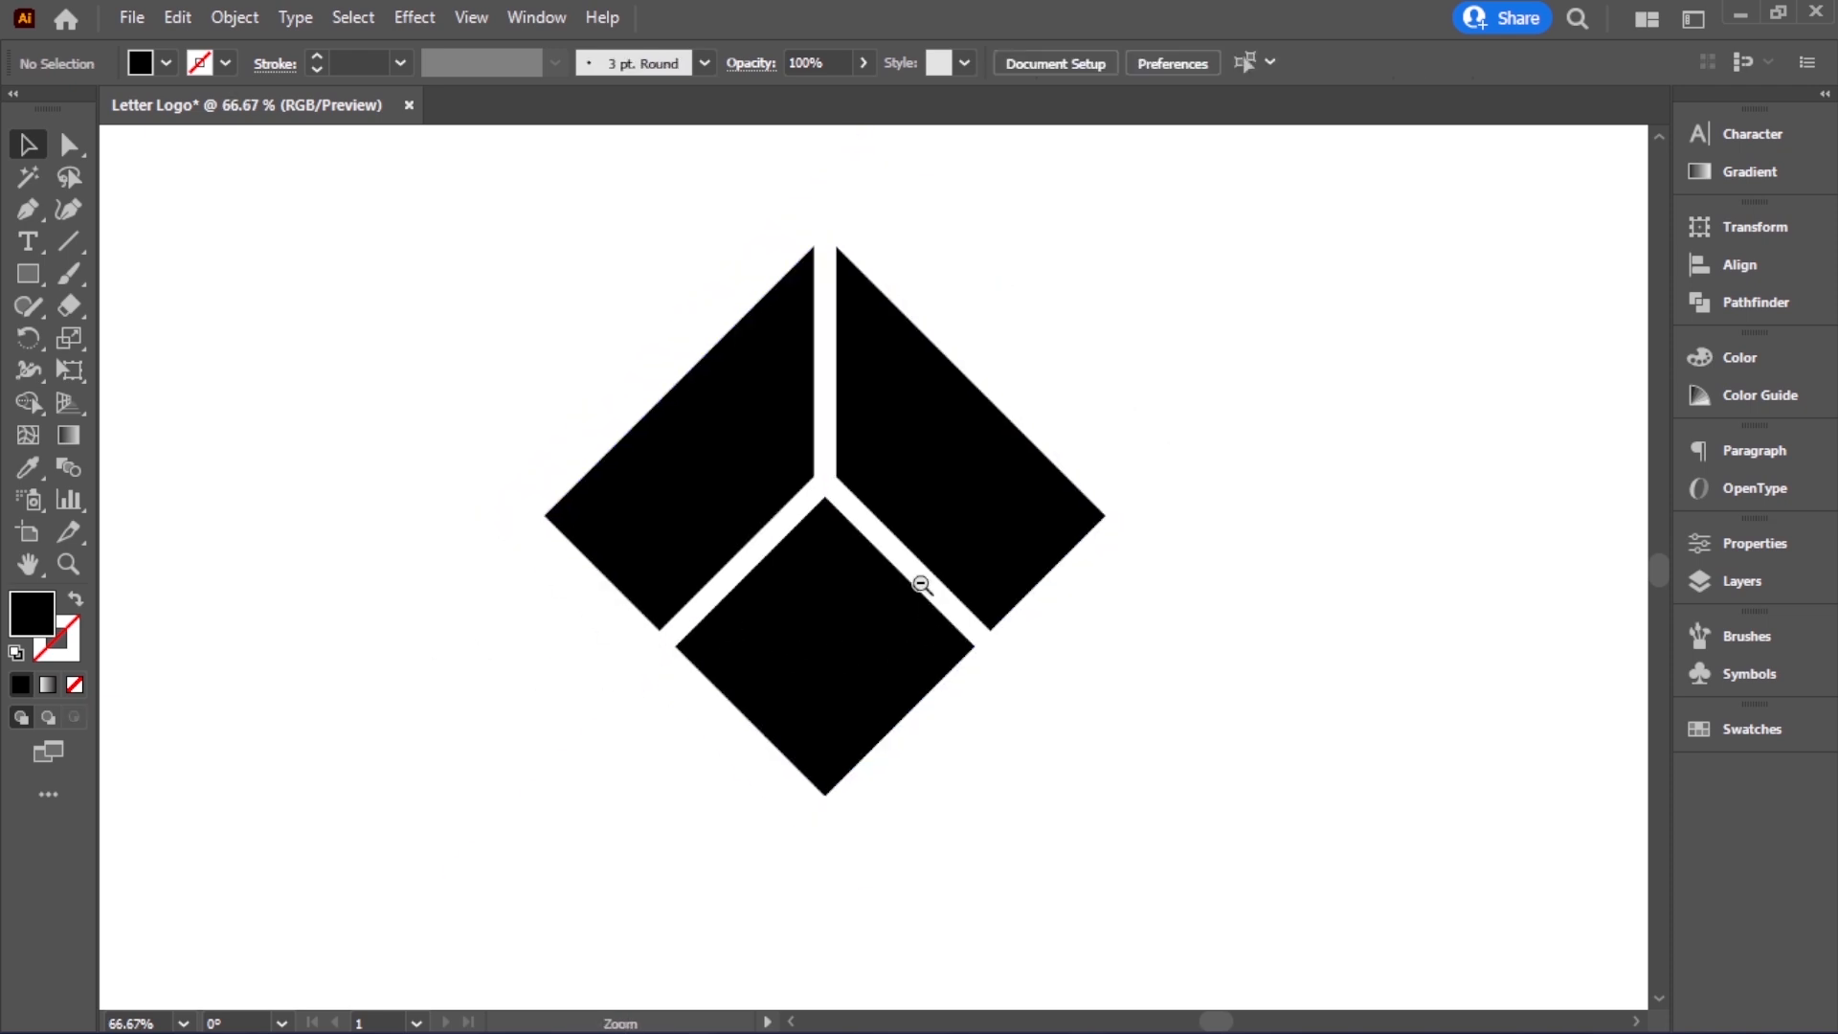
Move the black diamond together with its three white lines horizontally to the left side of the artboard
{"action": "left_click", "coordinate": [924, 583], "text": "ctrl+alt"}
{"action": "left_click", "coordinate": [924, 583], "text": "ctrl+alt"}
{"action": "left_click_drag", "start_coordinate": [594, 460], "coordinate": [1005, 657]}
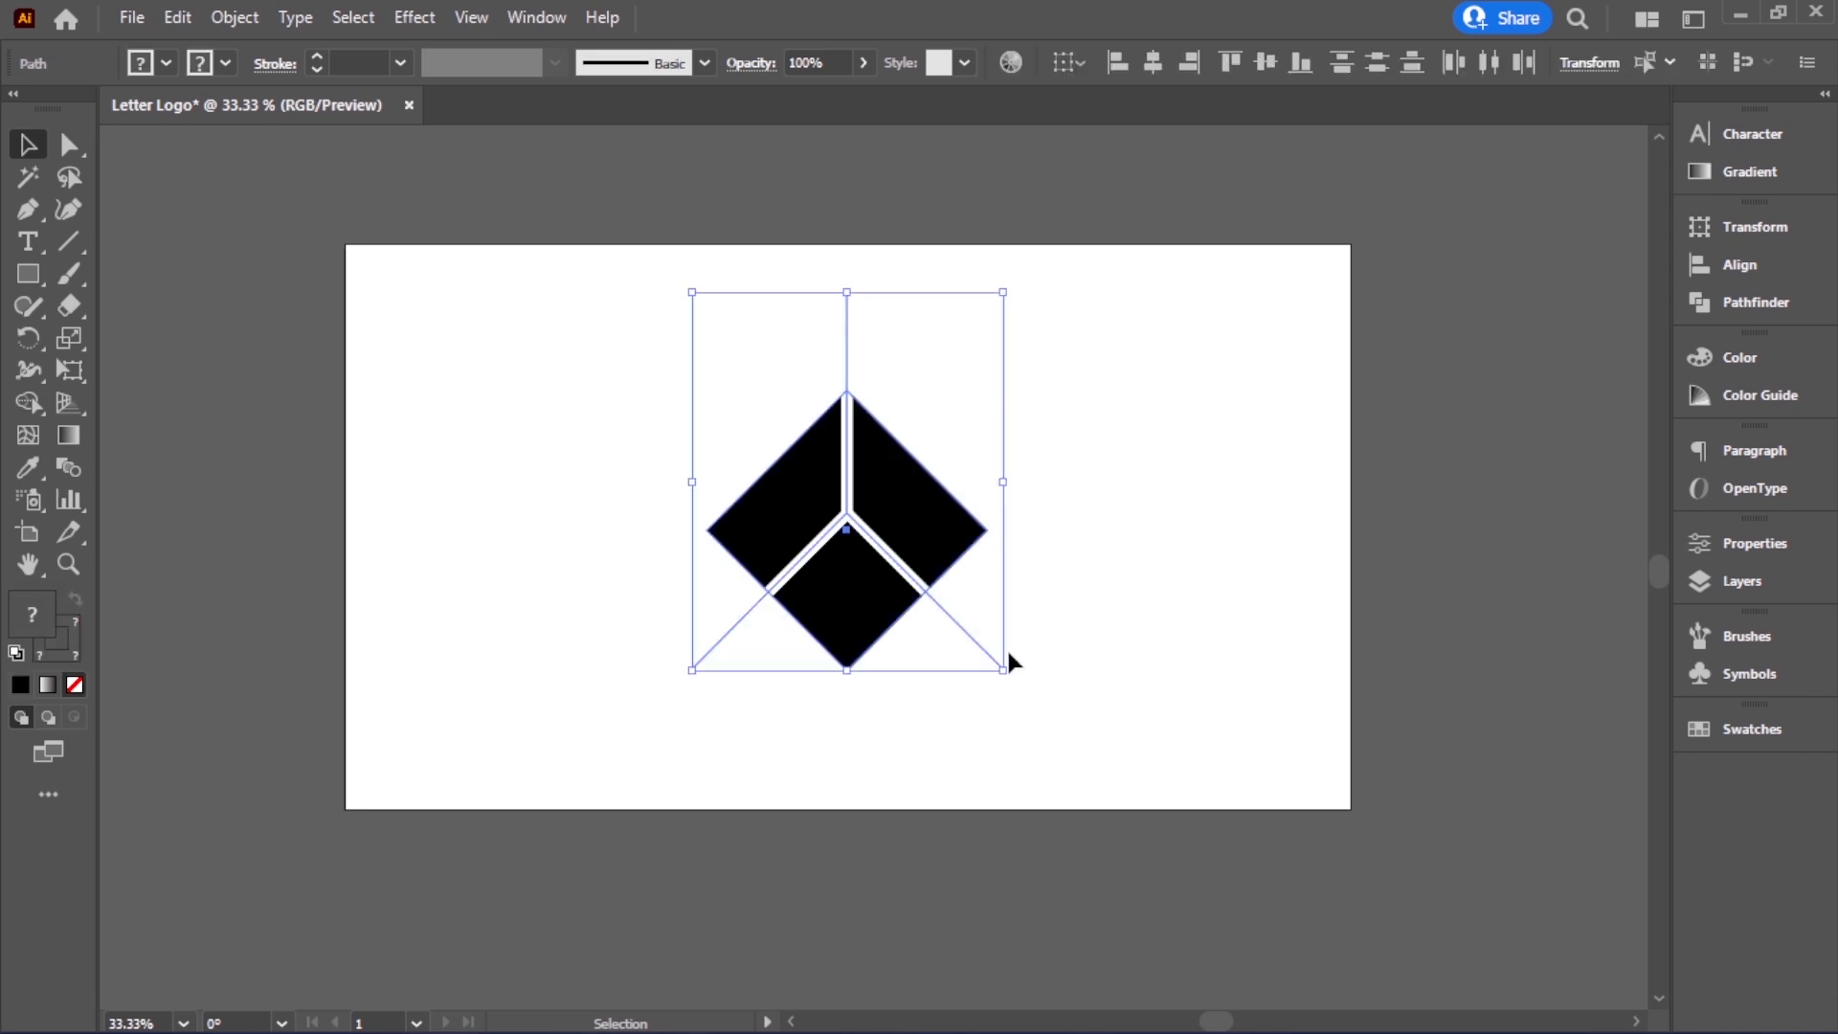
{"action": "left_click_drag", "start_coordinate": [923, 561], "coordinate": [605, 570]}
{"action": "left_click", "coordinate": [1025, 768]}
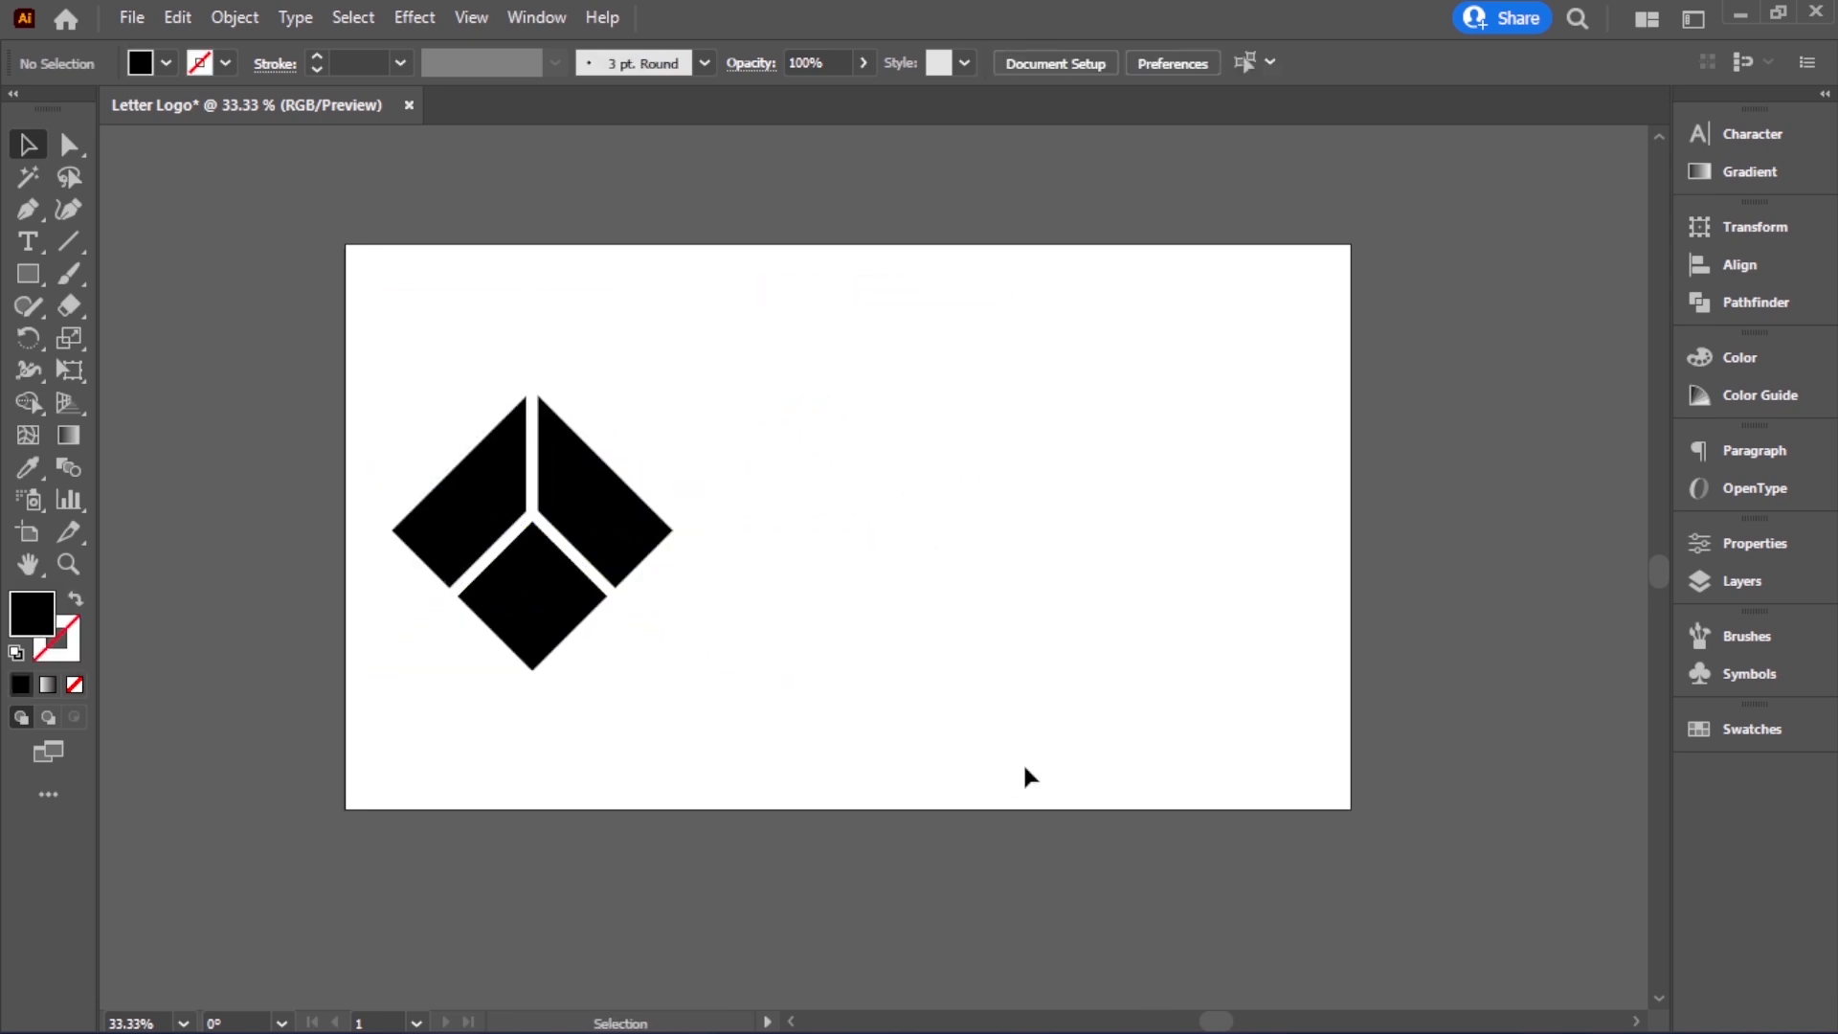
Duplicate the diamond with its three white lines horizontally to the right of the original
{"action": "left_click_drag", "start_coordinate": [405, 422], "coordinate": [698, 615]}
{"action": "left_click_drag", "start_coordinate": [622, 567], "coordinate": [947, 593]}
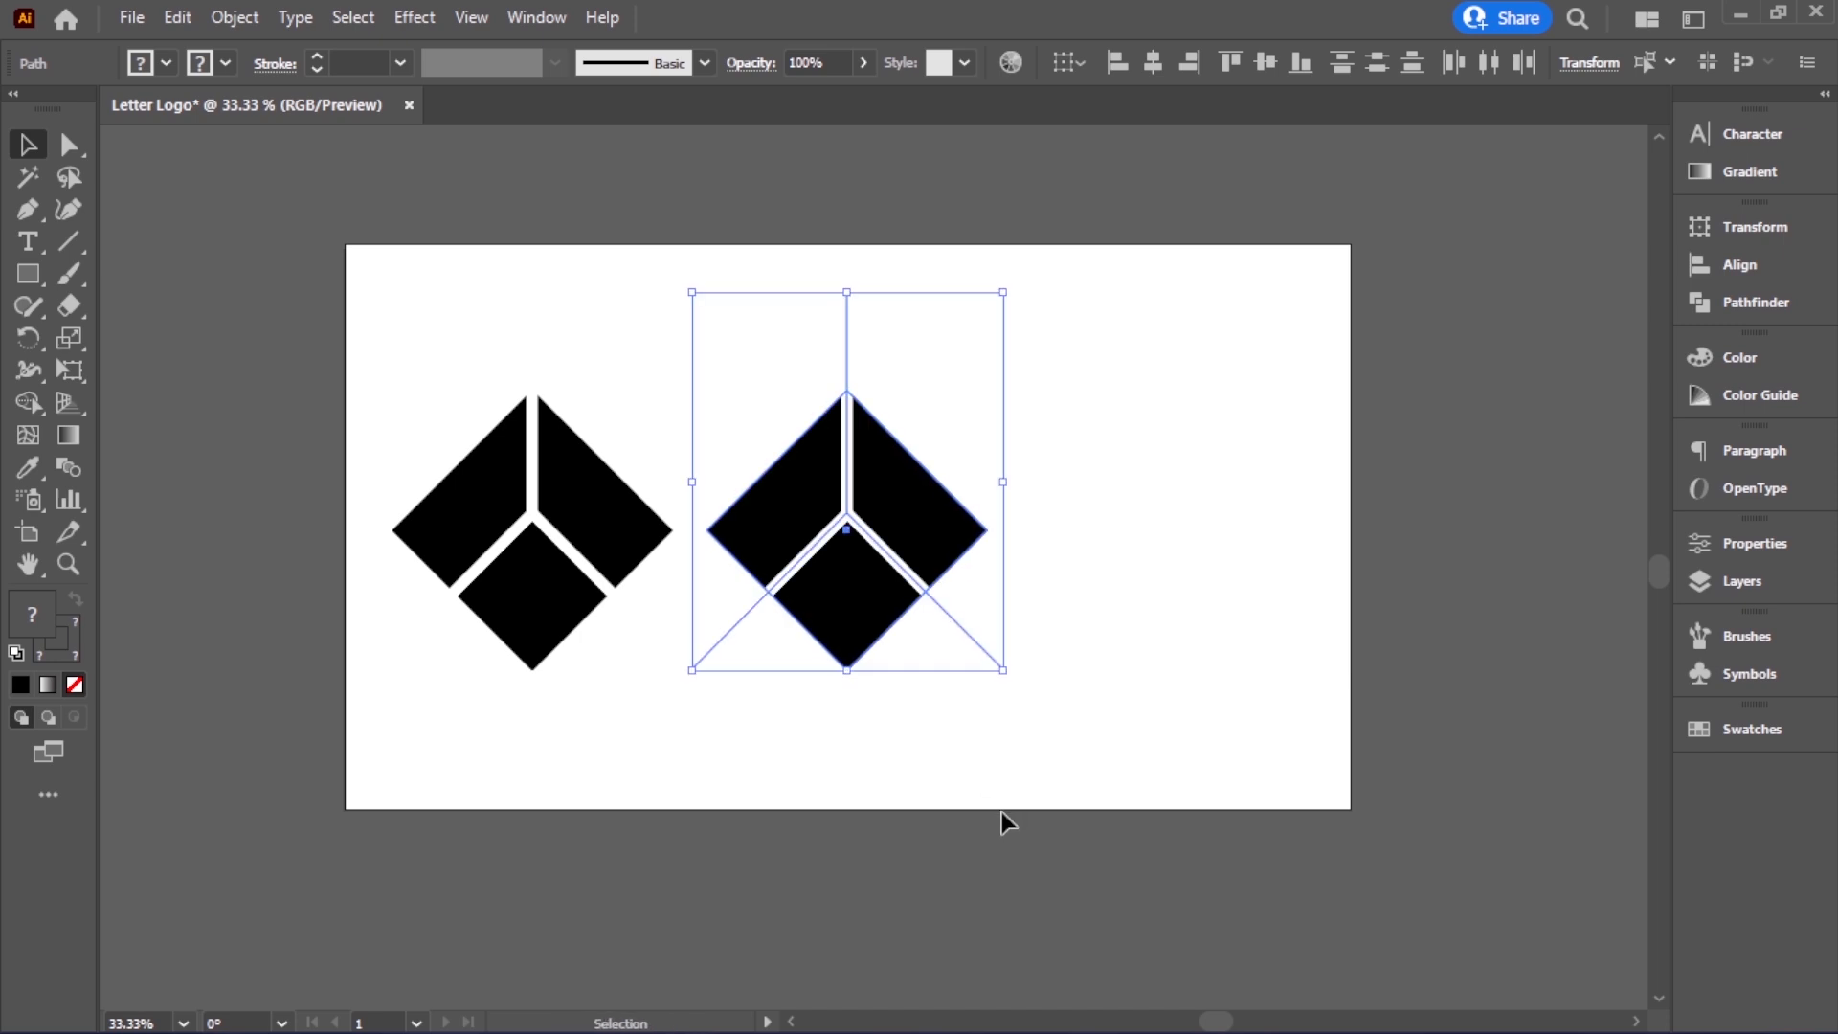
{"action": "left_click", "coordinate": [935, 648]}
Lock the black diamond of the right-hand copy
{"action": "scroll", "coordinate": [1018, 686], "scroll_direction": "up", "scroll_amount": 2}
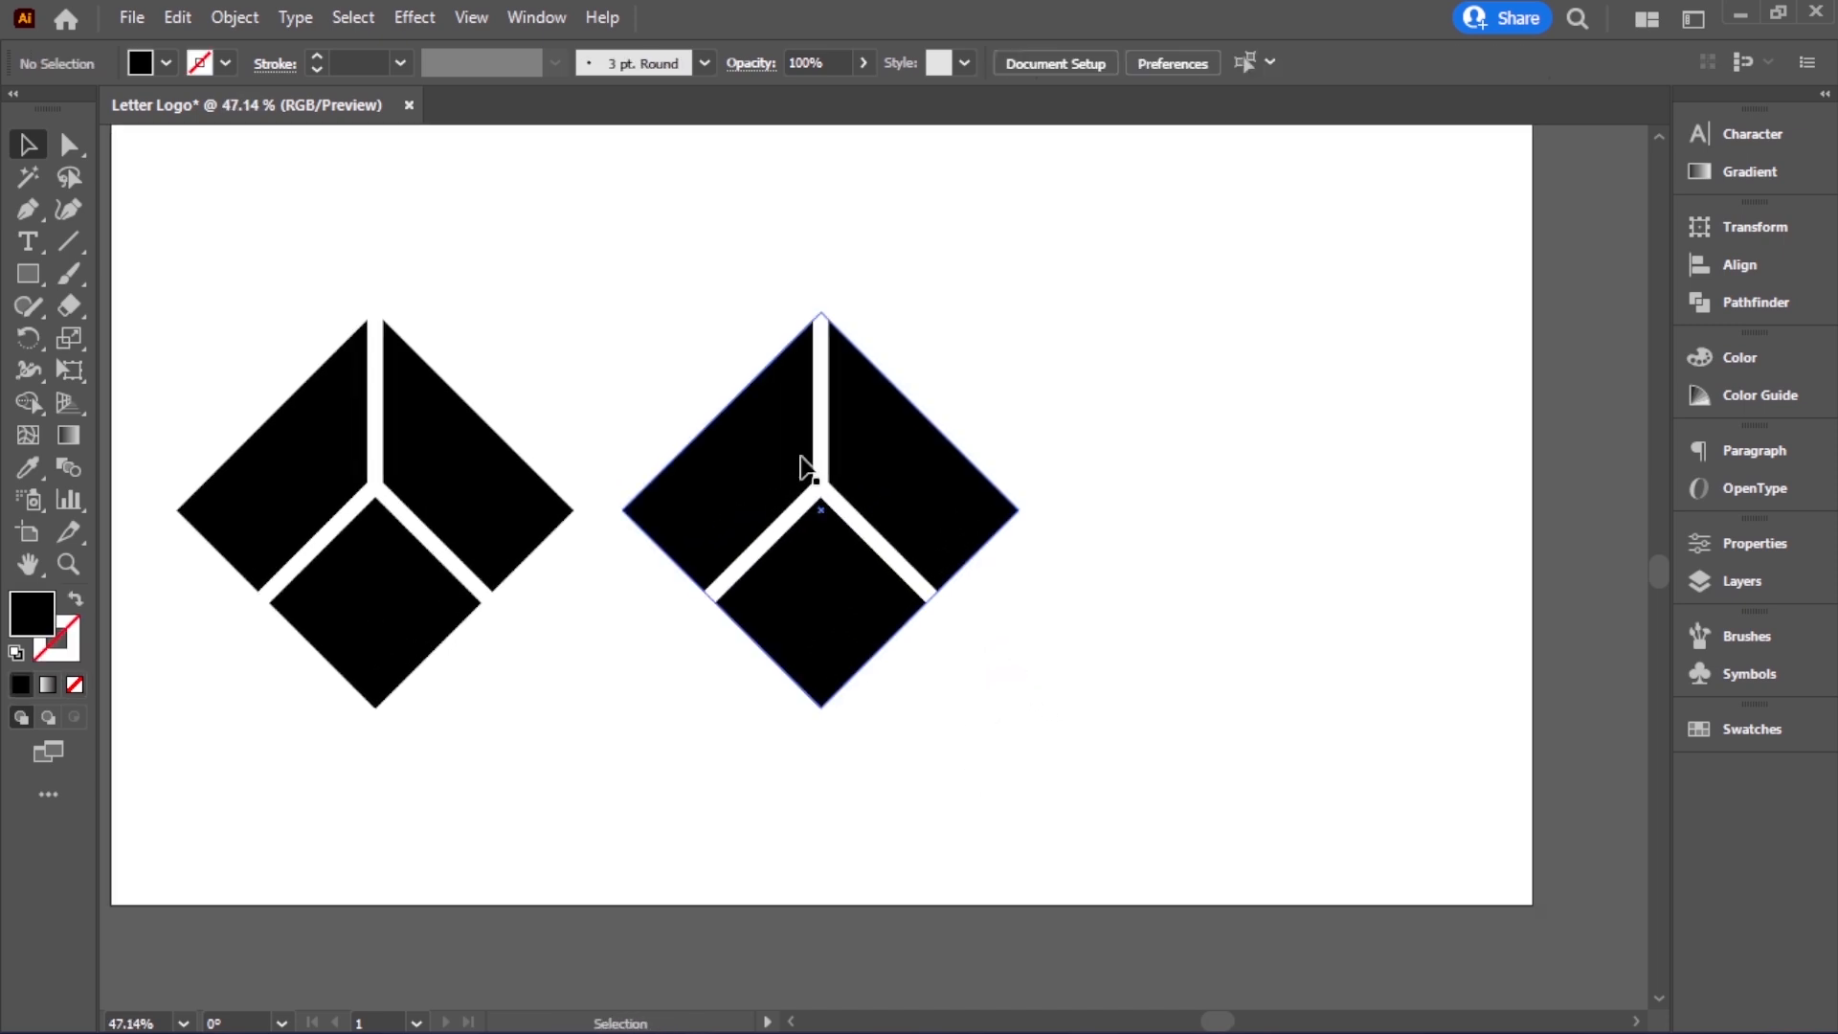
{"action": "left_click", "coordinate": [972, 510]}
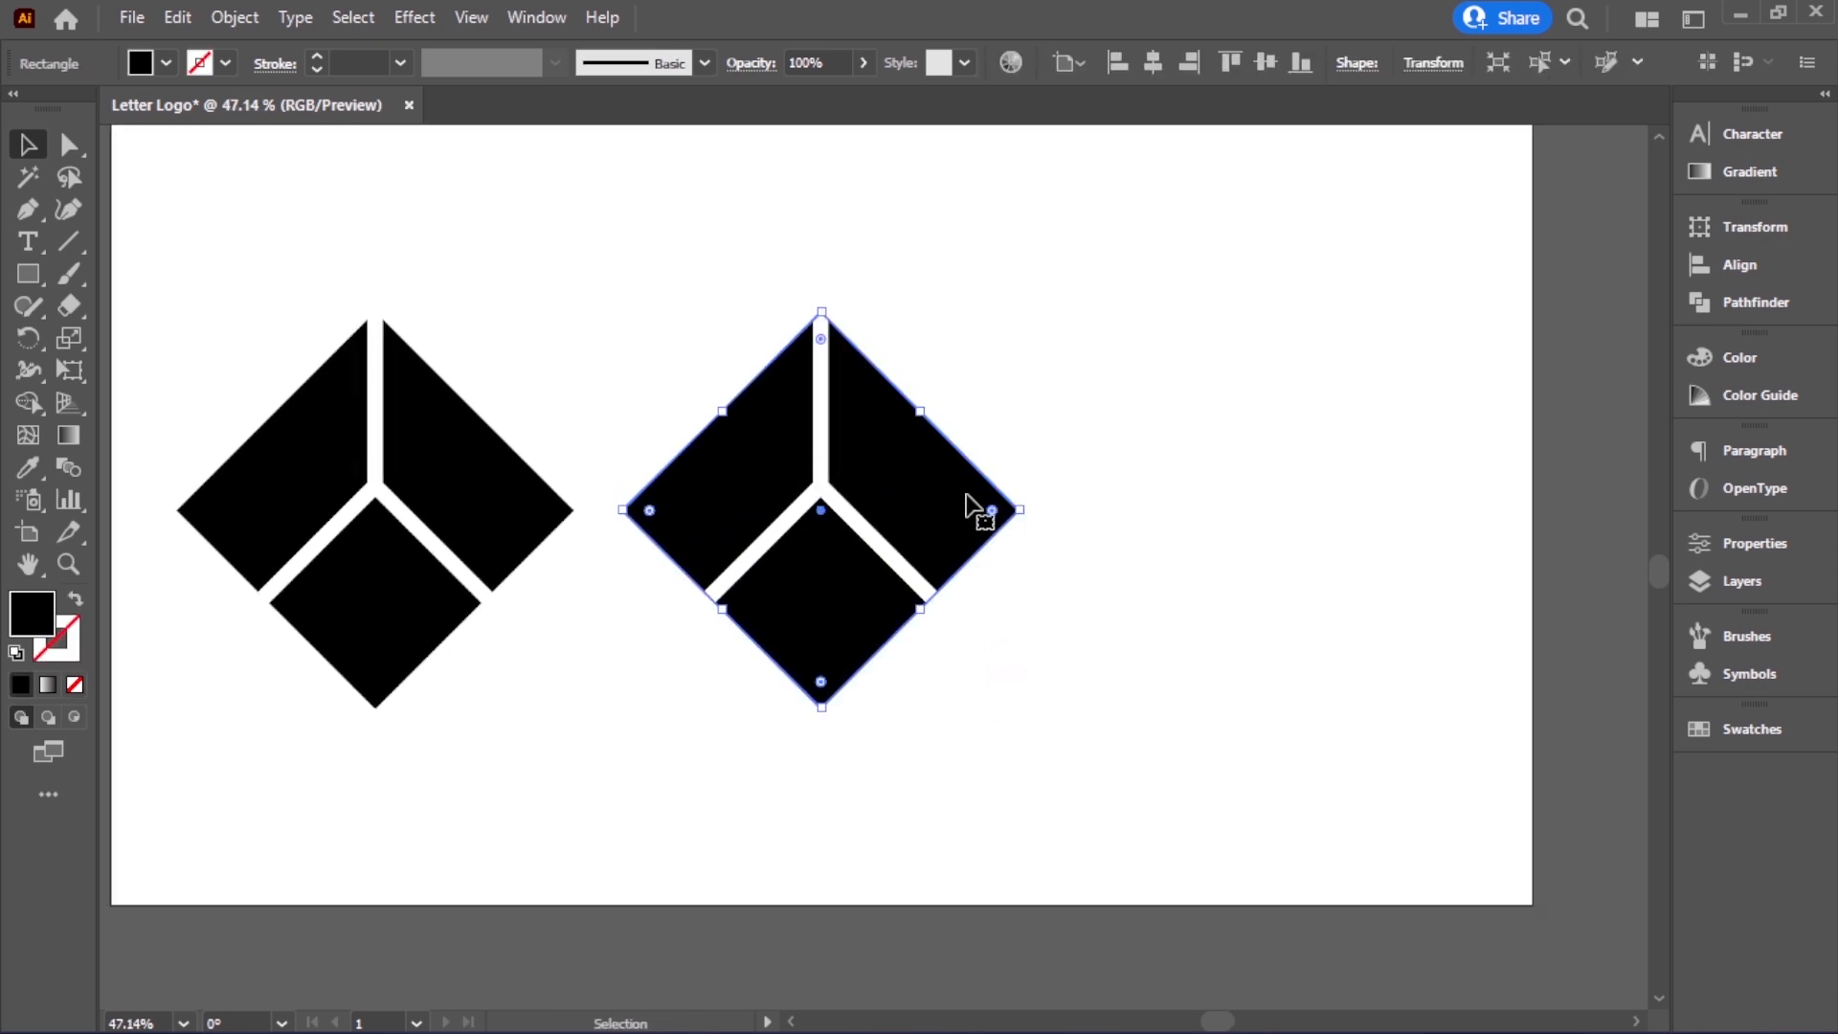
{"action": "left_click", "coordinate": [219, 24]}
{"action": "mouse_move", "coordinate": [461, 224]}
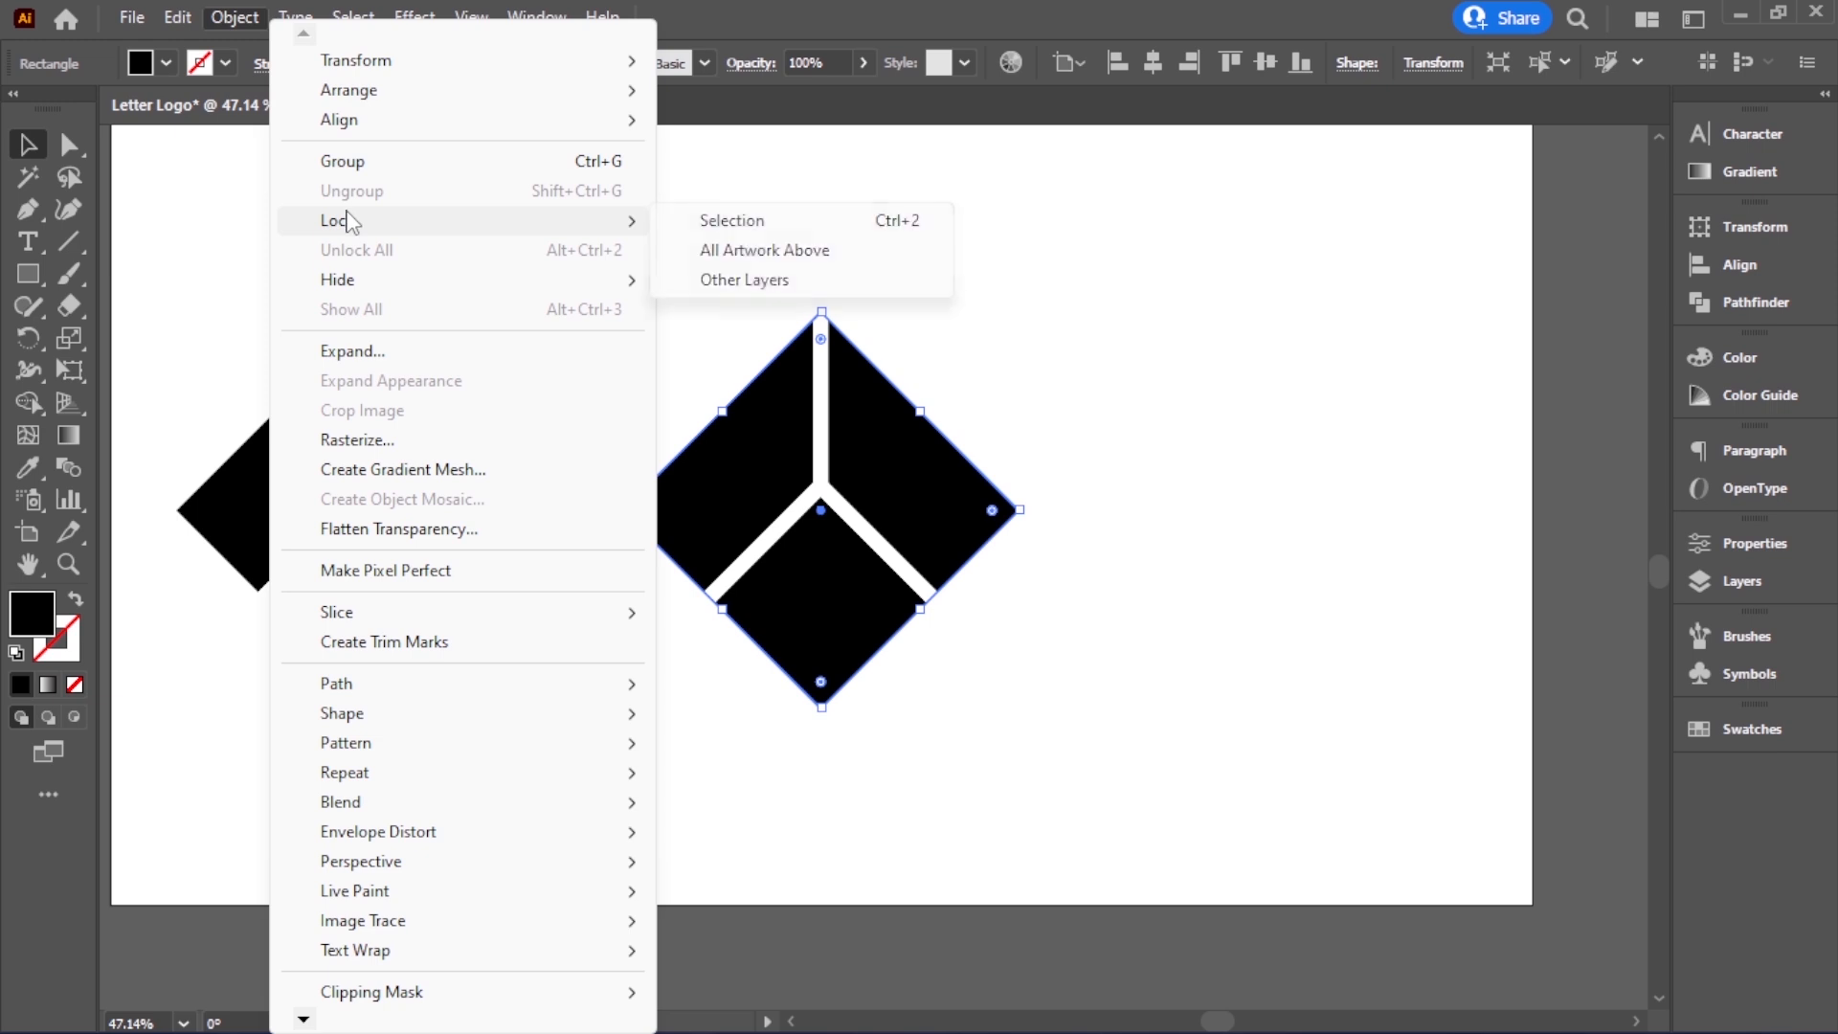
{"action": "left_click", "coordinate": [708, 221]}
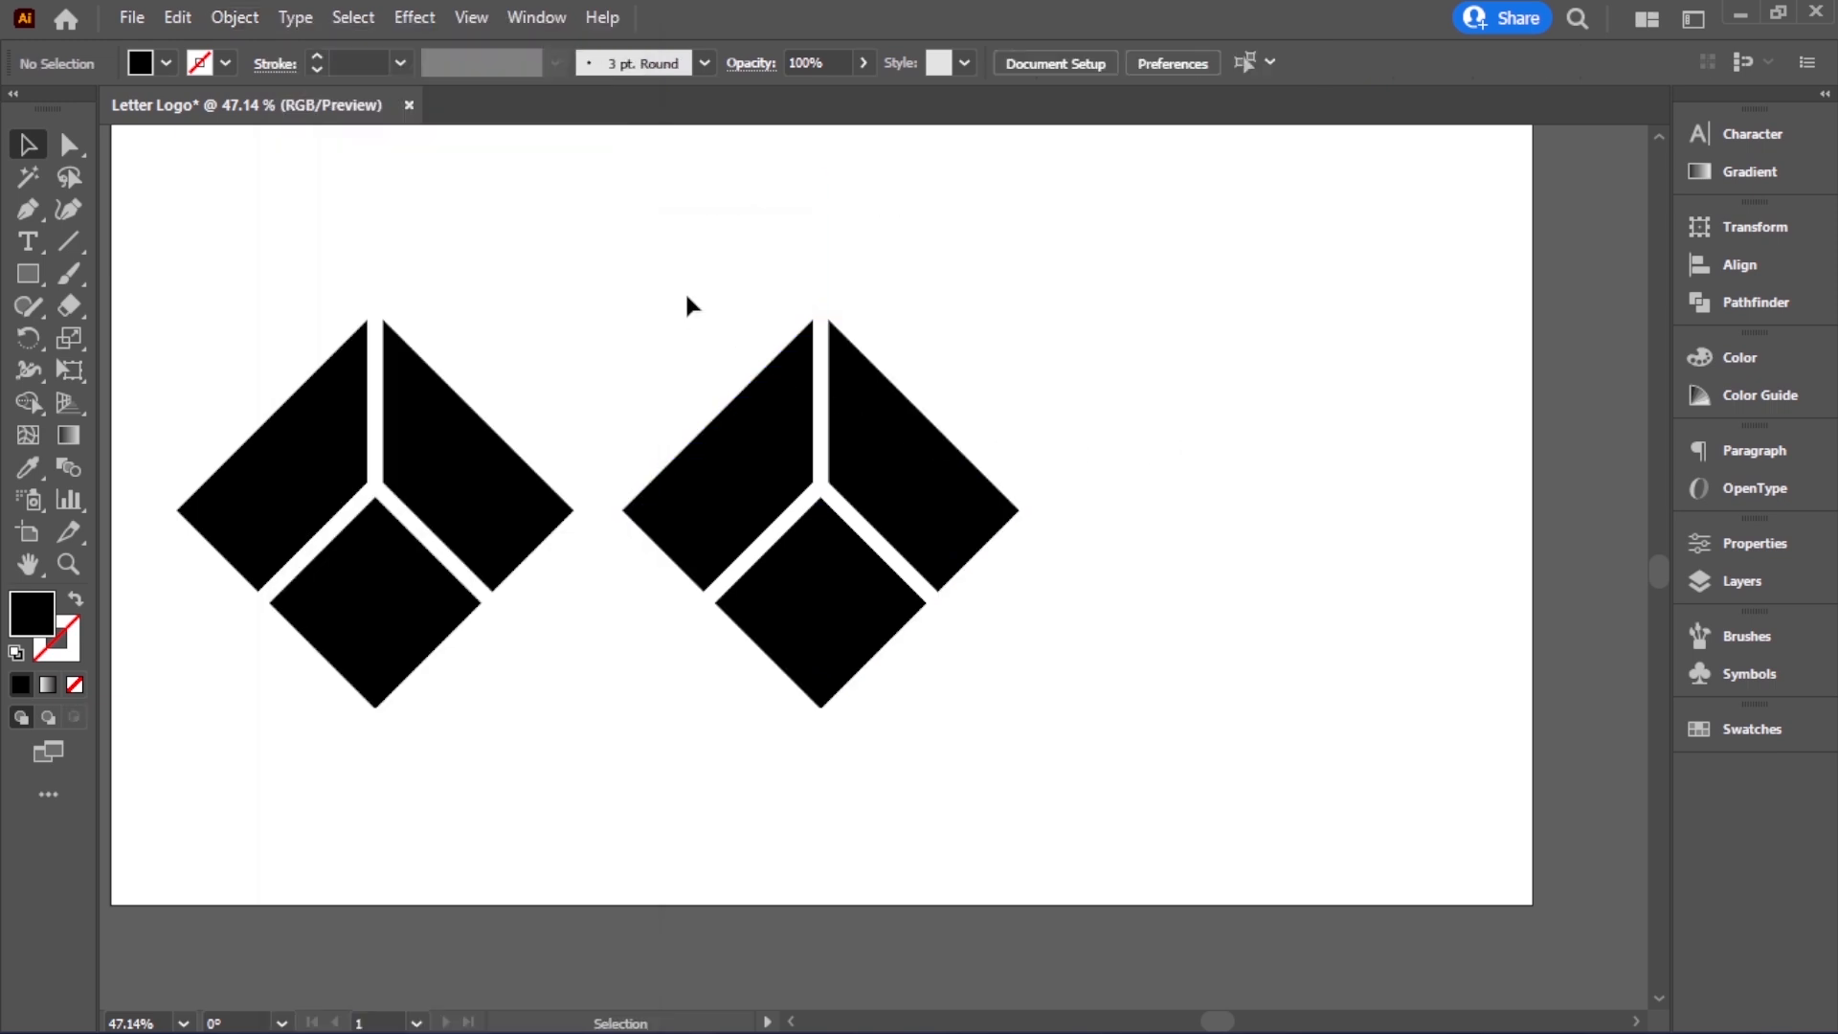
Convert the strokes of the copy's three white lines to filled outlines with Outline Stroke
{"action": "left_click_drag", "start_coordinate": [686, 296], "coordinate": [1050, 640]}
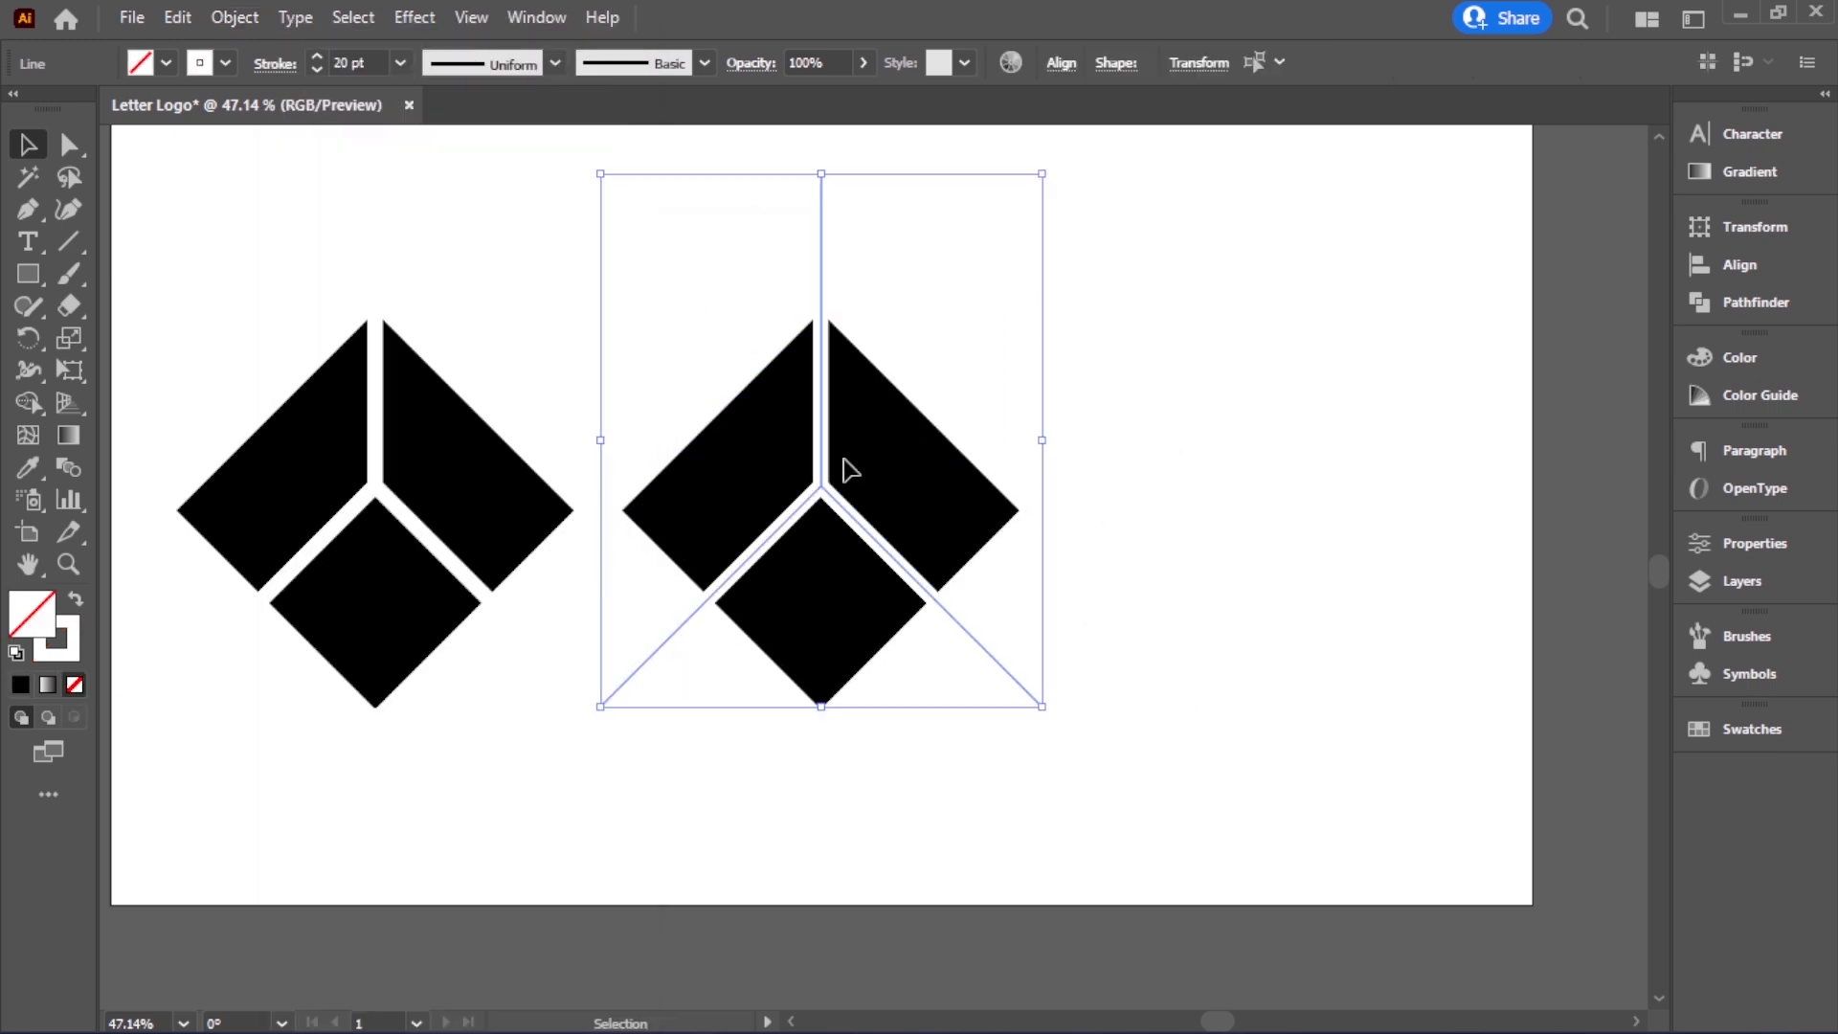
{"action": "left_click", "coordinate": [228, 17]}
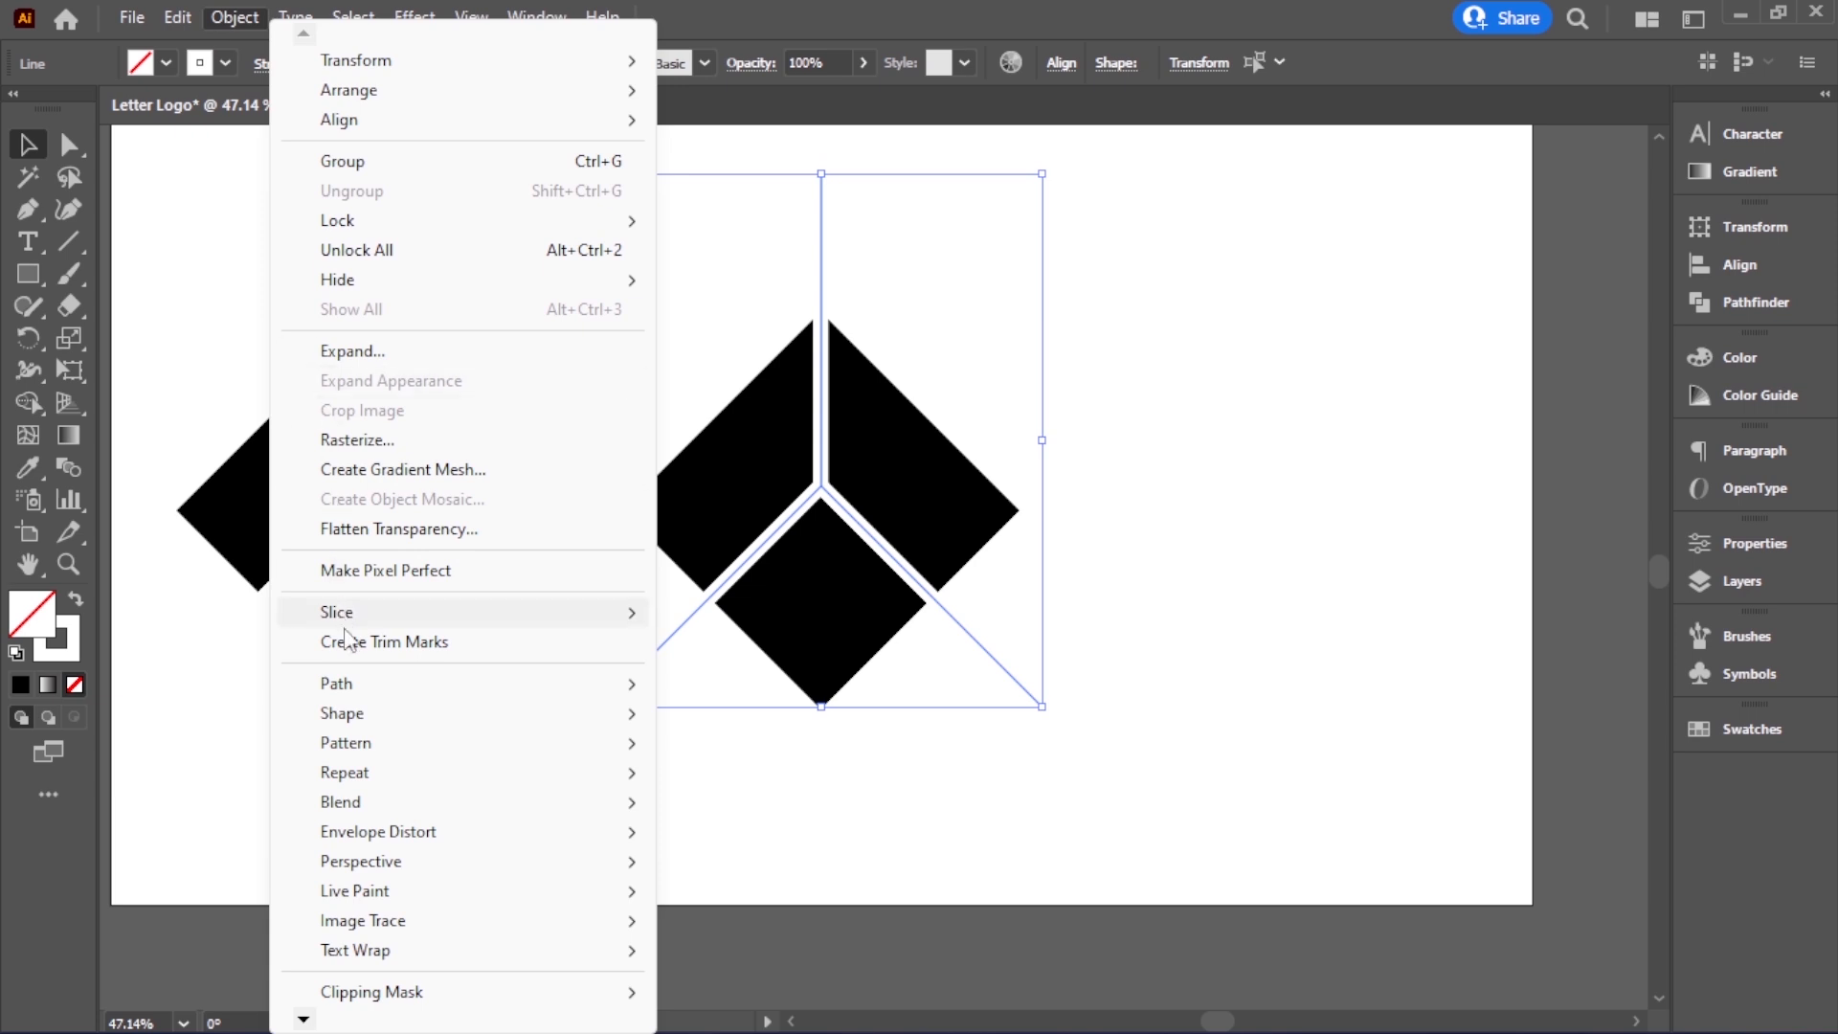
{"action": "mouse_move", "coordinate": [357, 684]}
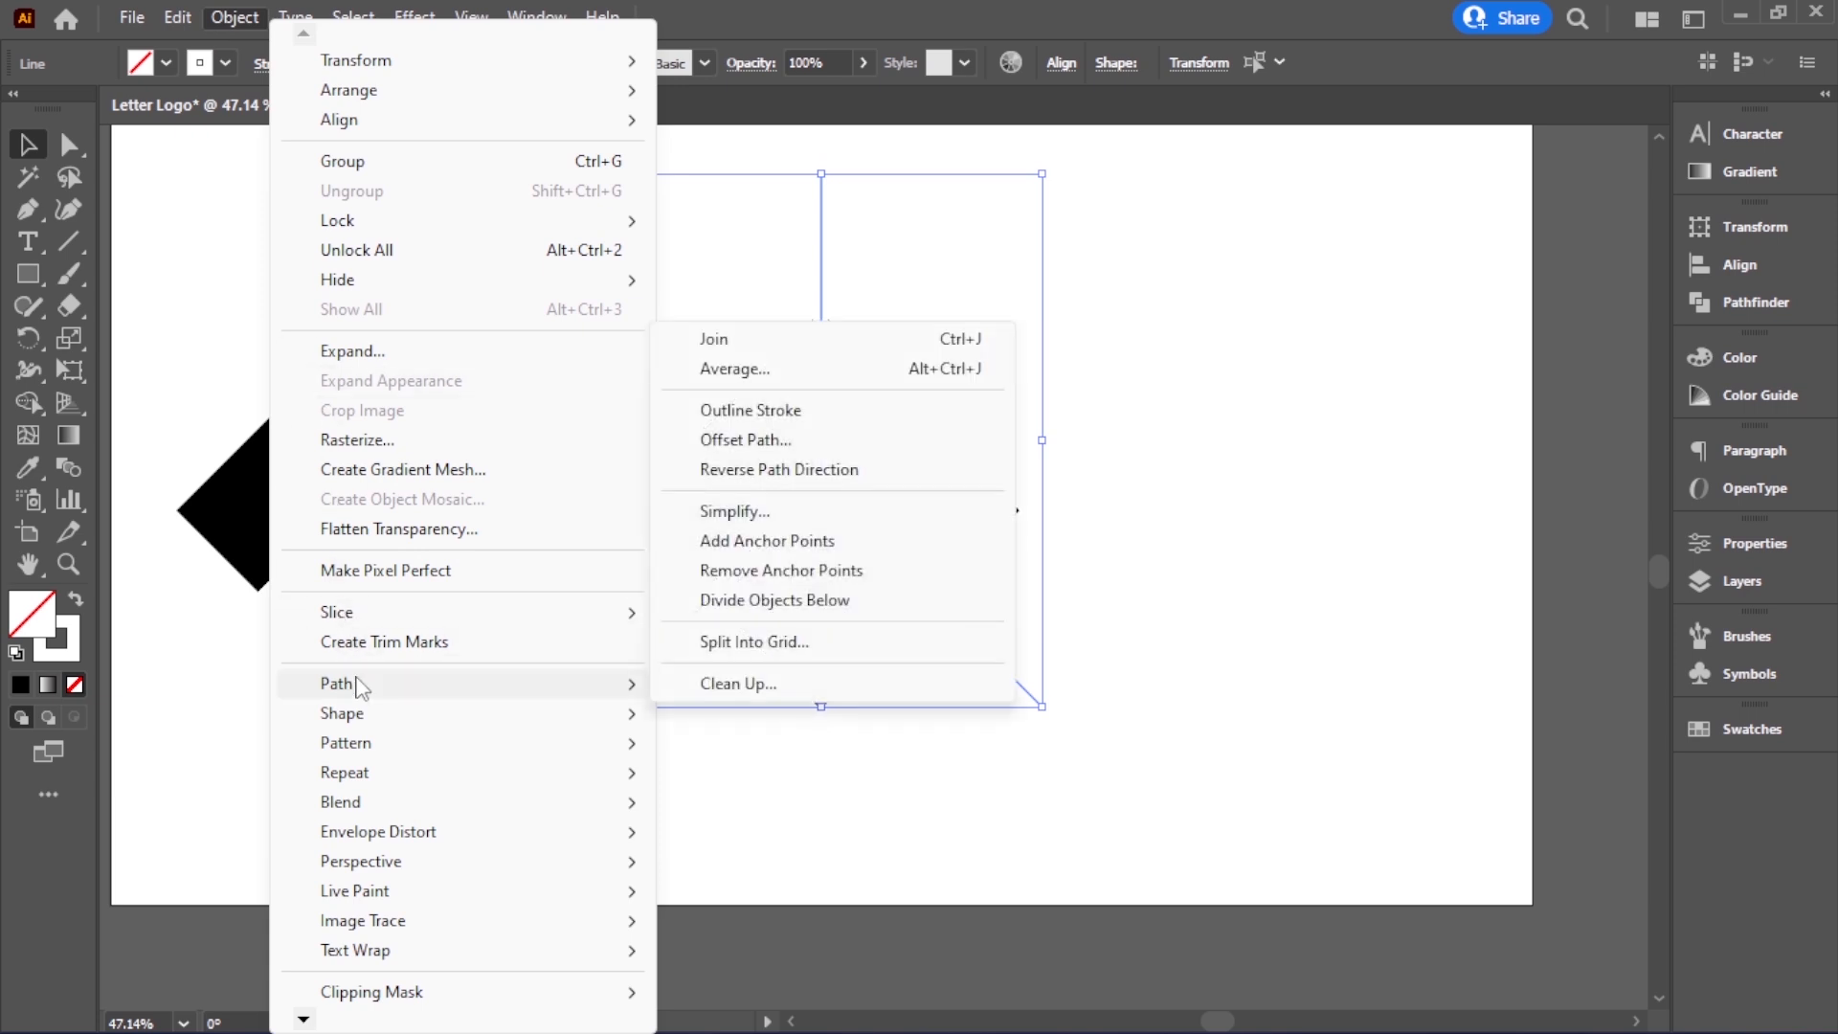
{"action": "left_click", "coordinate": [800, 419]}
{"action": "left_click", "coordinate": [919, 716]}
{"action": "left_click", "coordinate": [911, 560]}
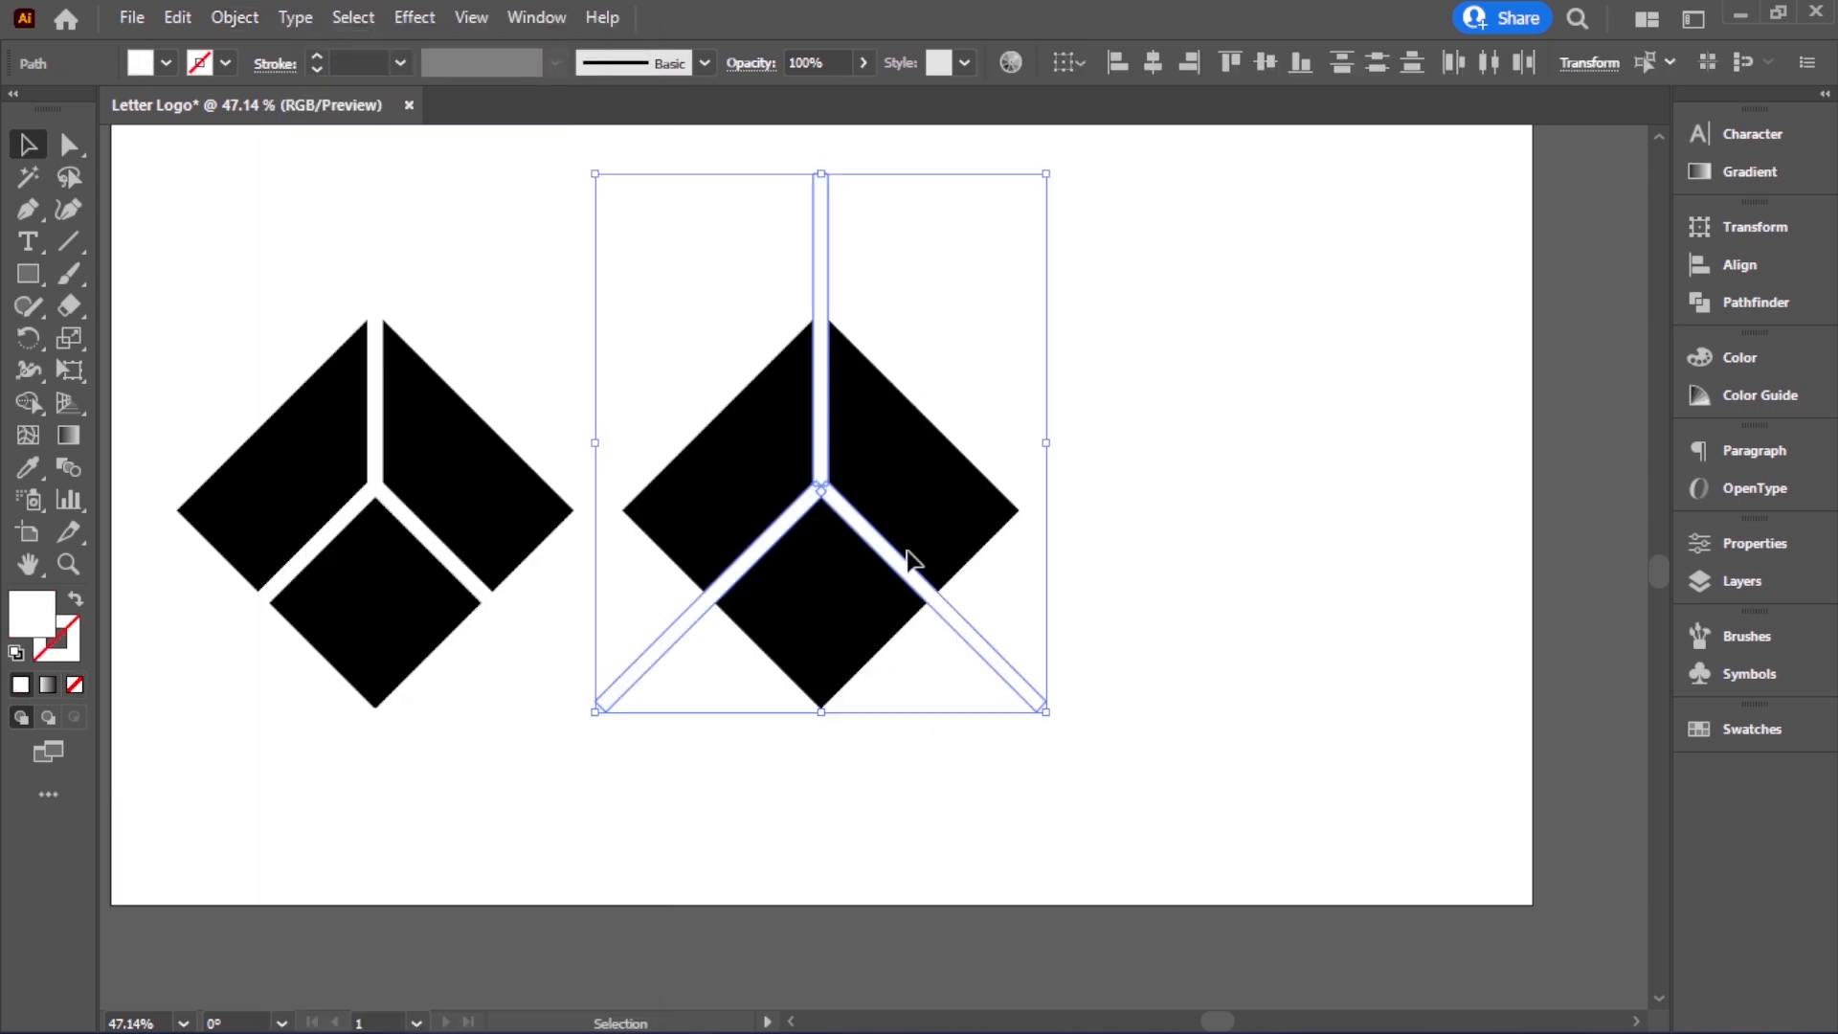
Unite the three outlined white bars into one shape with Pathfinder
{"action": "left_click", "coordinate": [1723, 302]}
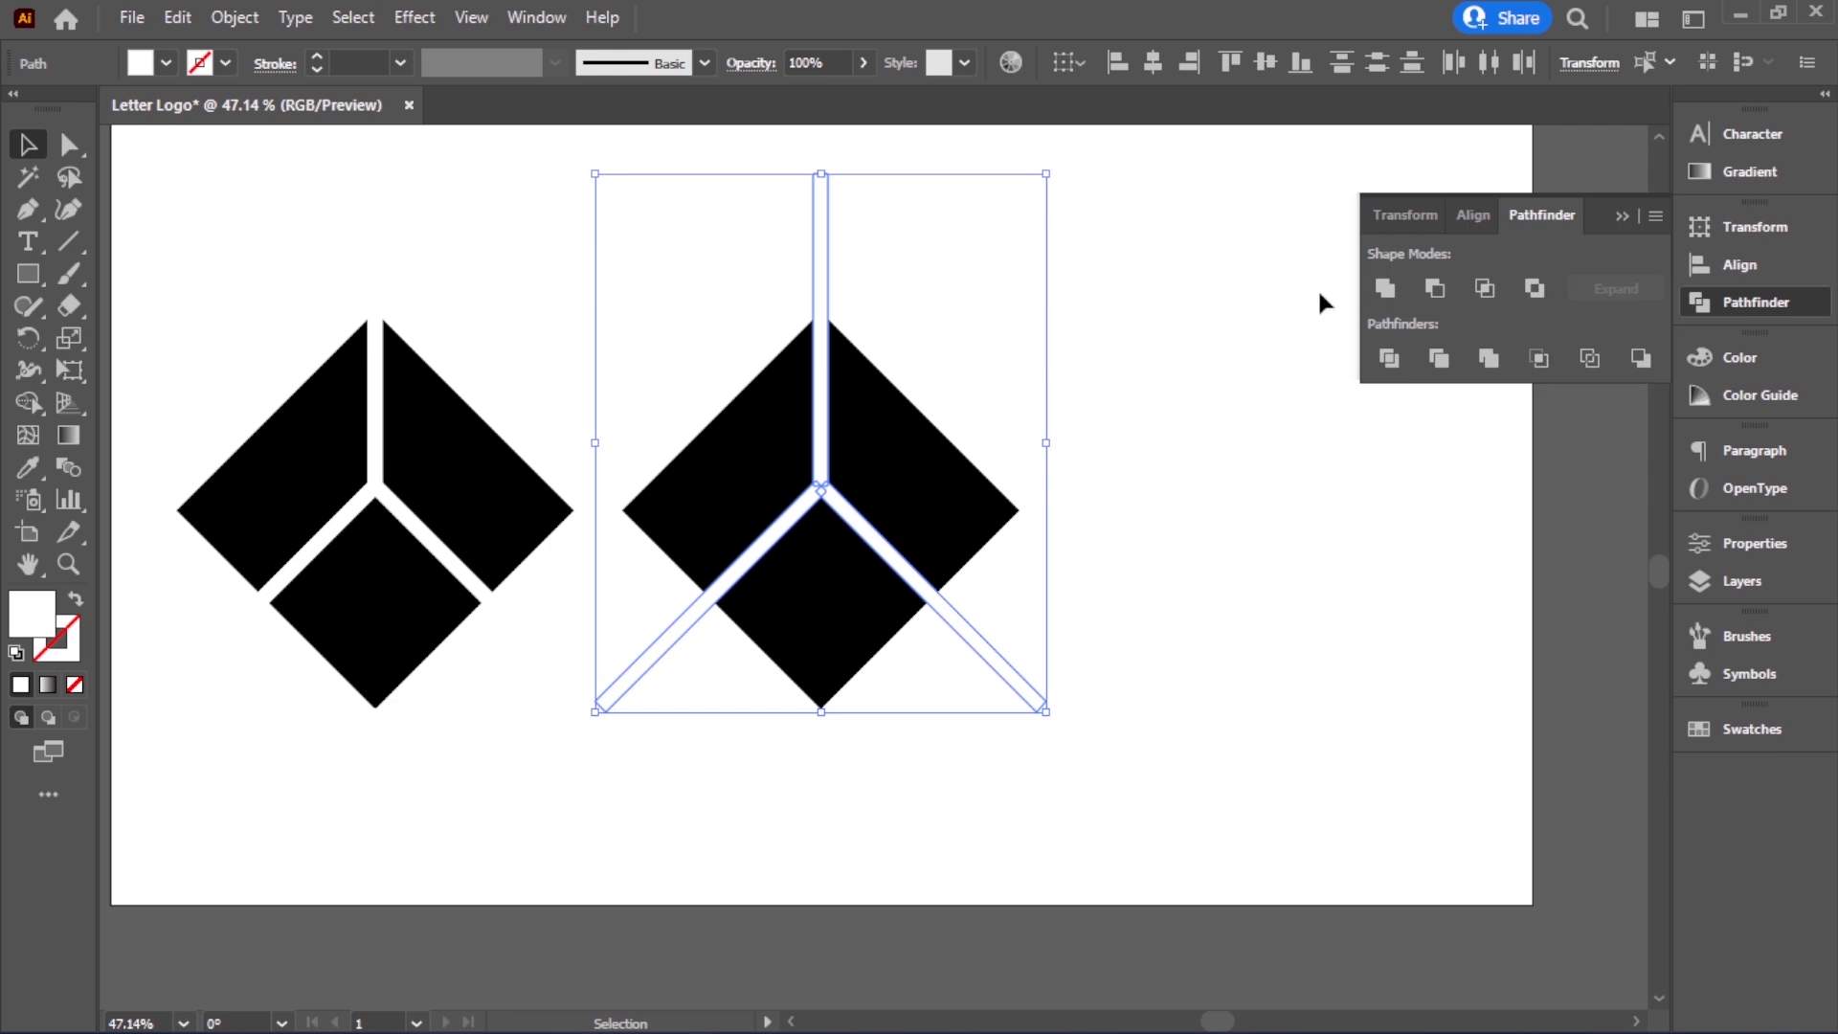
{"action": "left_click", "coordinate": [1383, 291]}
{"action": "left_click", "coordinate": [1283, 450]}
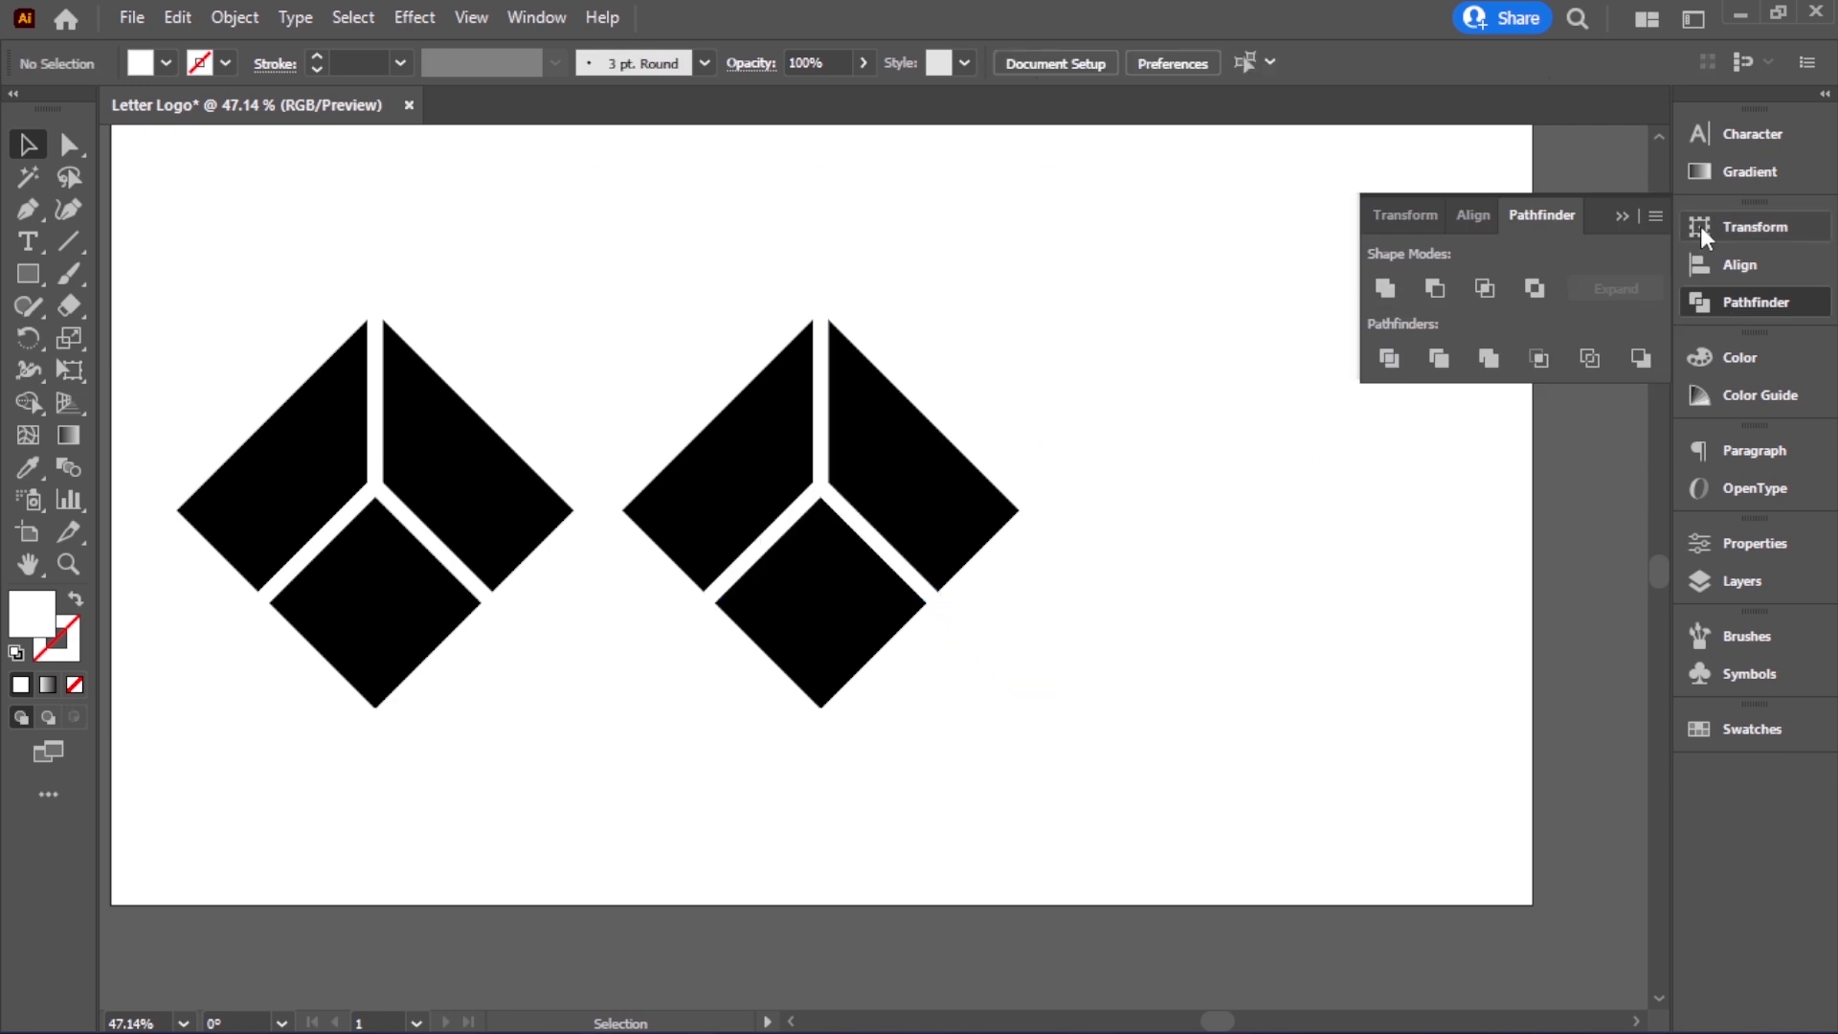
{"action": "left_click", "coordinate": [1622, 216]}
Unlock all locked artwork and leave nothing selected
{"action": "left_click", "coordinate": [234, 17]}
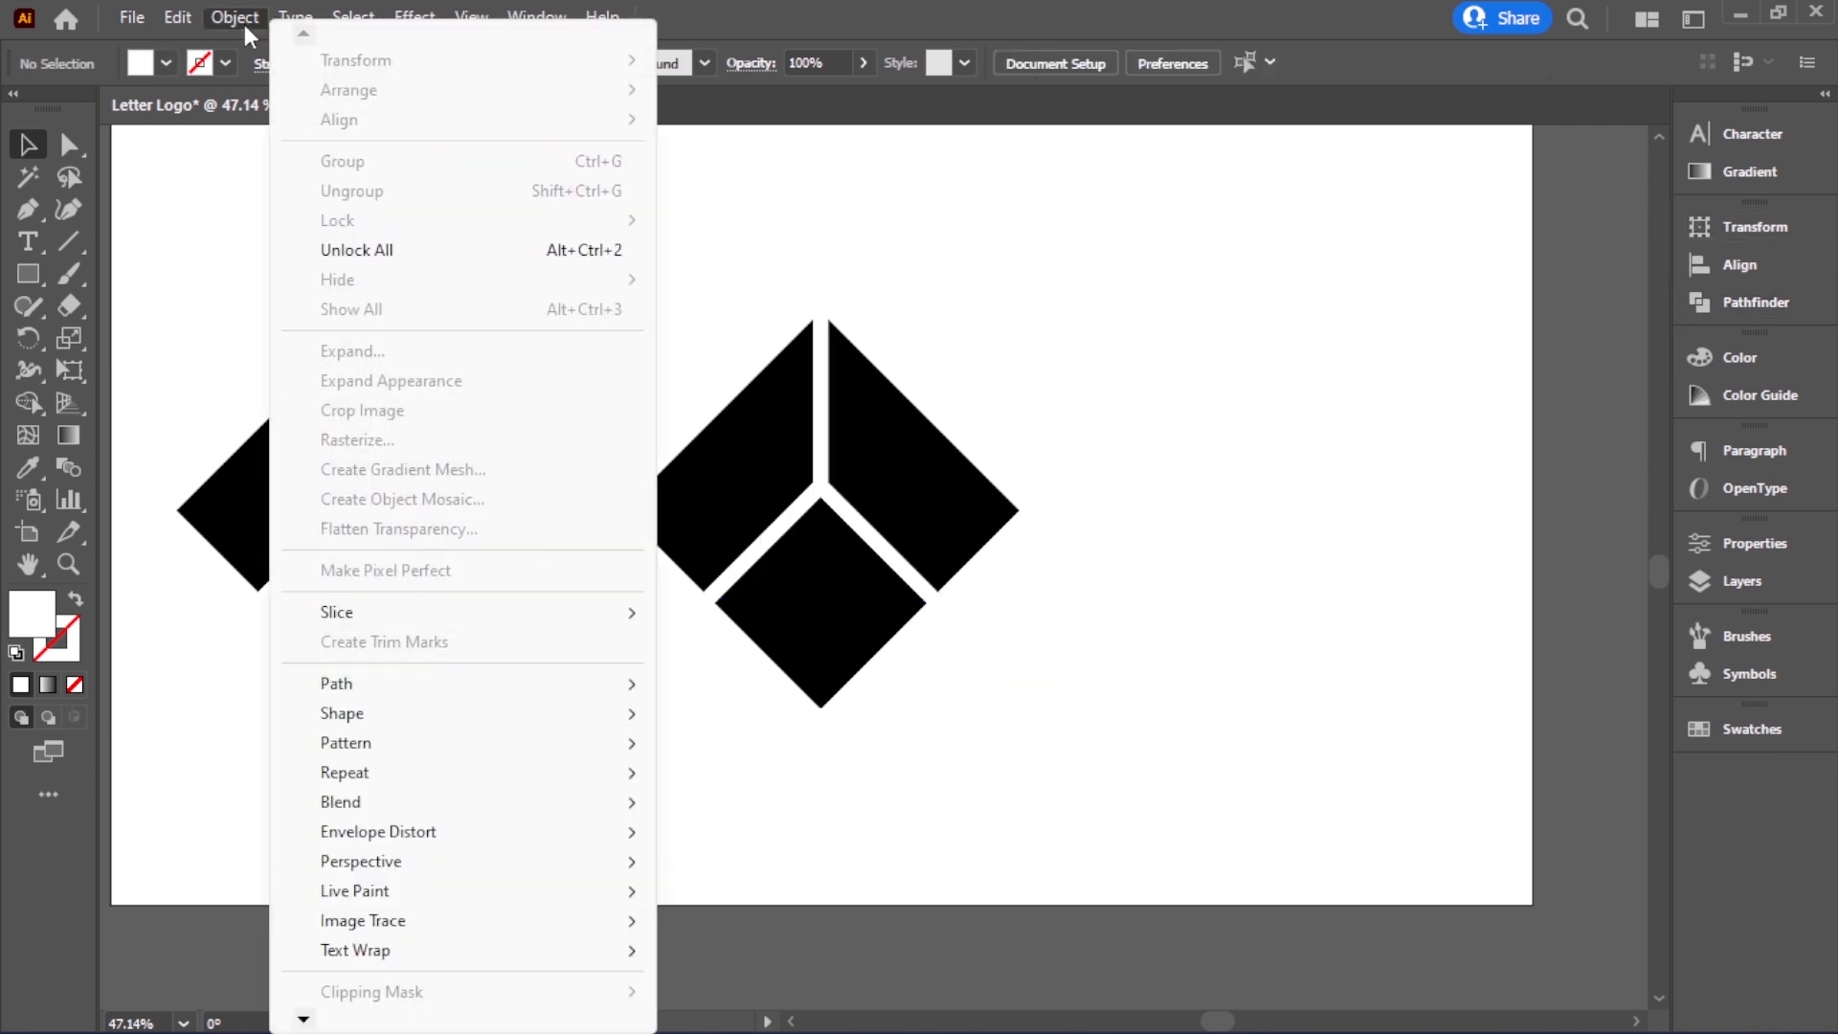
{"action": "left_click", "coordinate": [529, 254]}
{"action": "left_click", "coordinate": [1081, 406]}
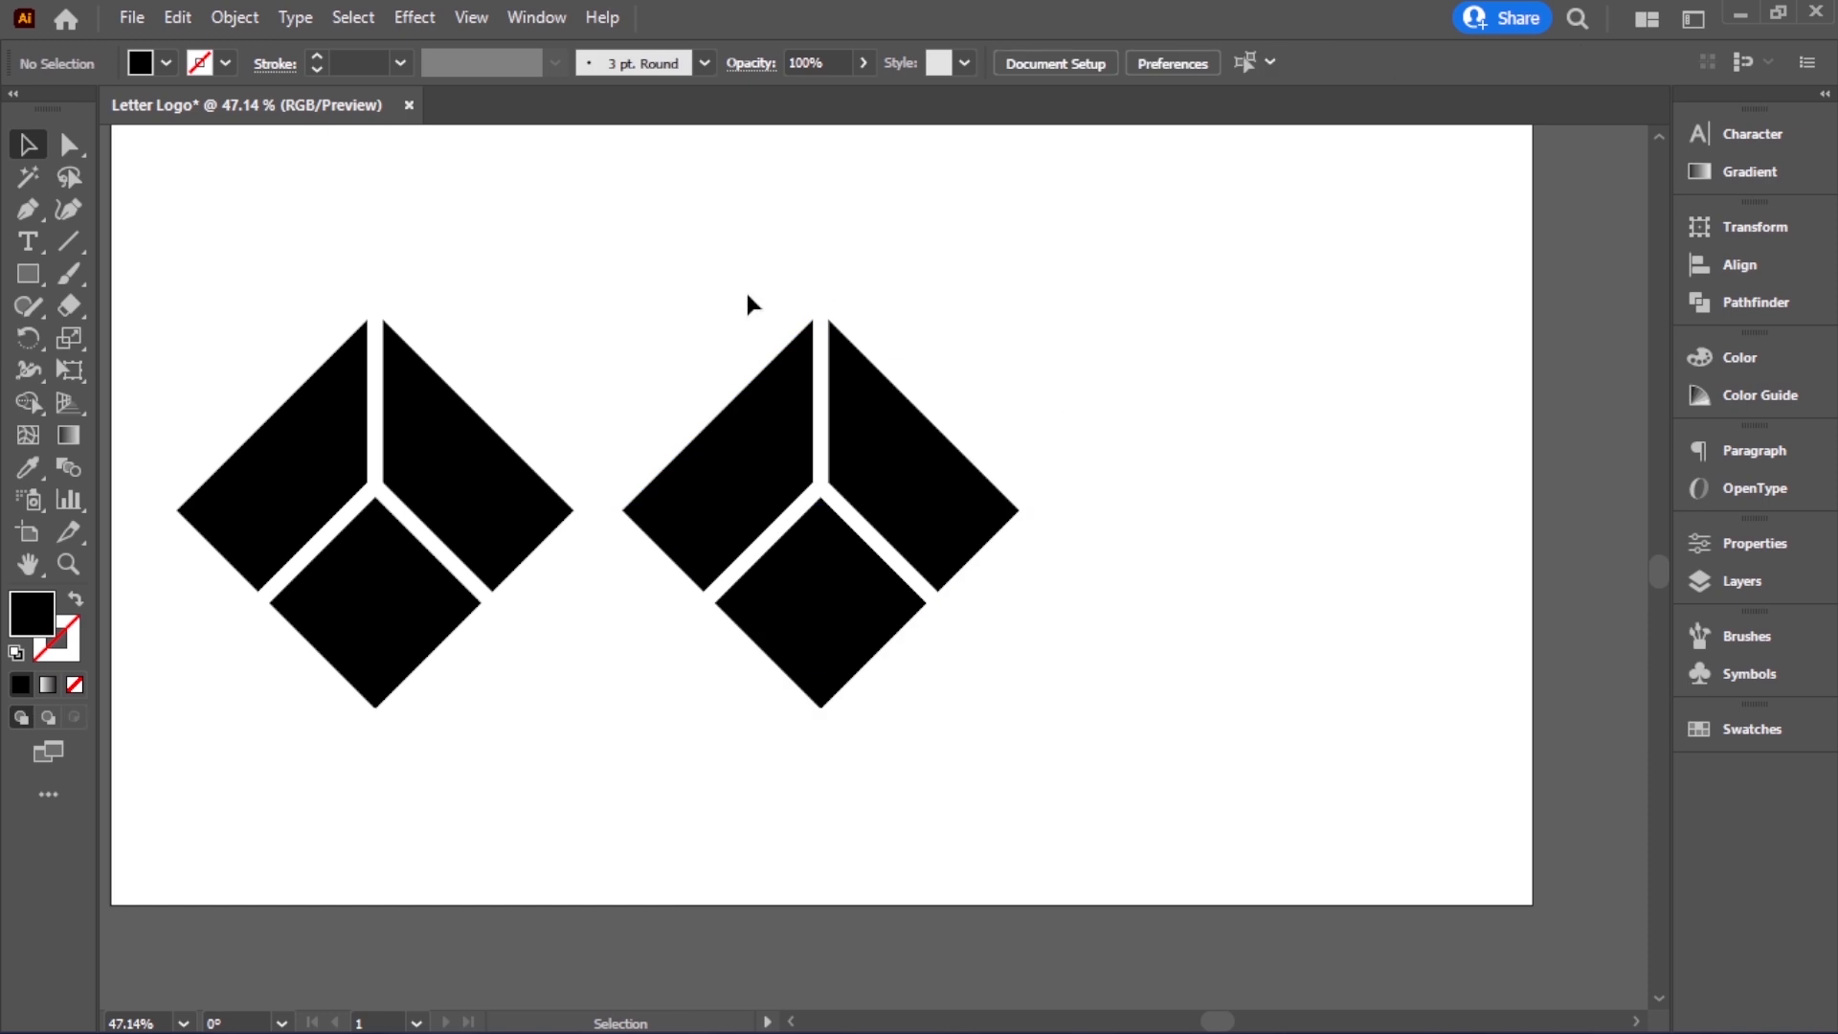
Subtract the united white bars from the copied black diamond using Pathfinder's Minus Front
{"action": "left_click_drag", "start_coordinate": [745, 290], "coordinate": [1041, 612]}
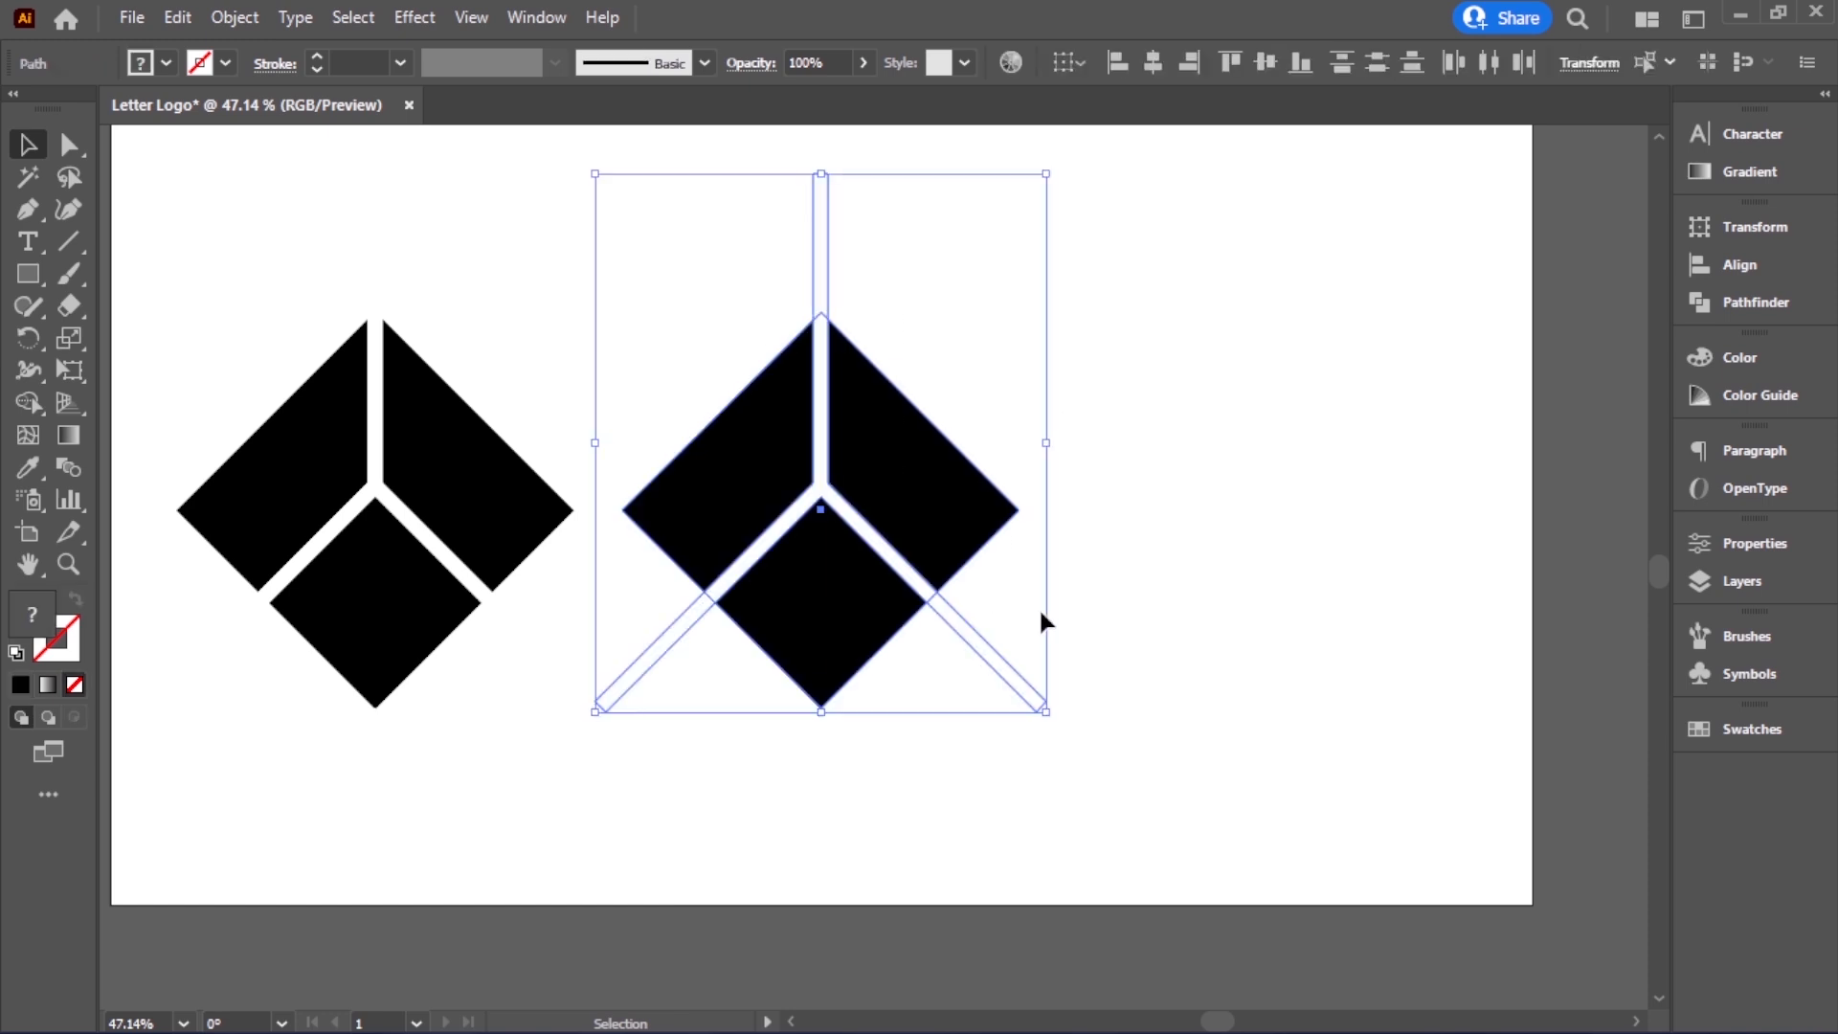
{"action": "left_click", "coordinate": [1735, 299]}
{"action": "left_click", "coordinate": [1431, 288]}
{"action": "left_click", "coordinate": [903, 654]}
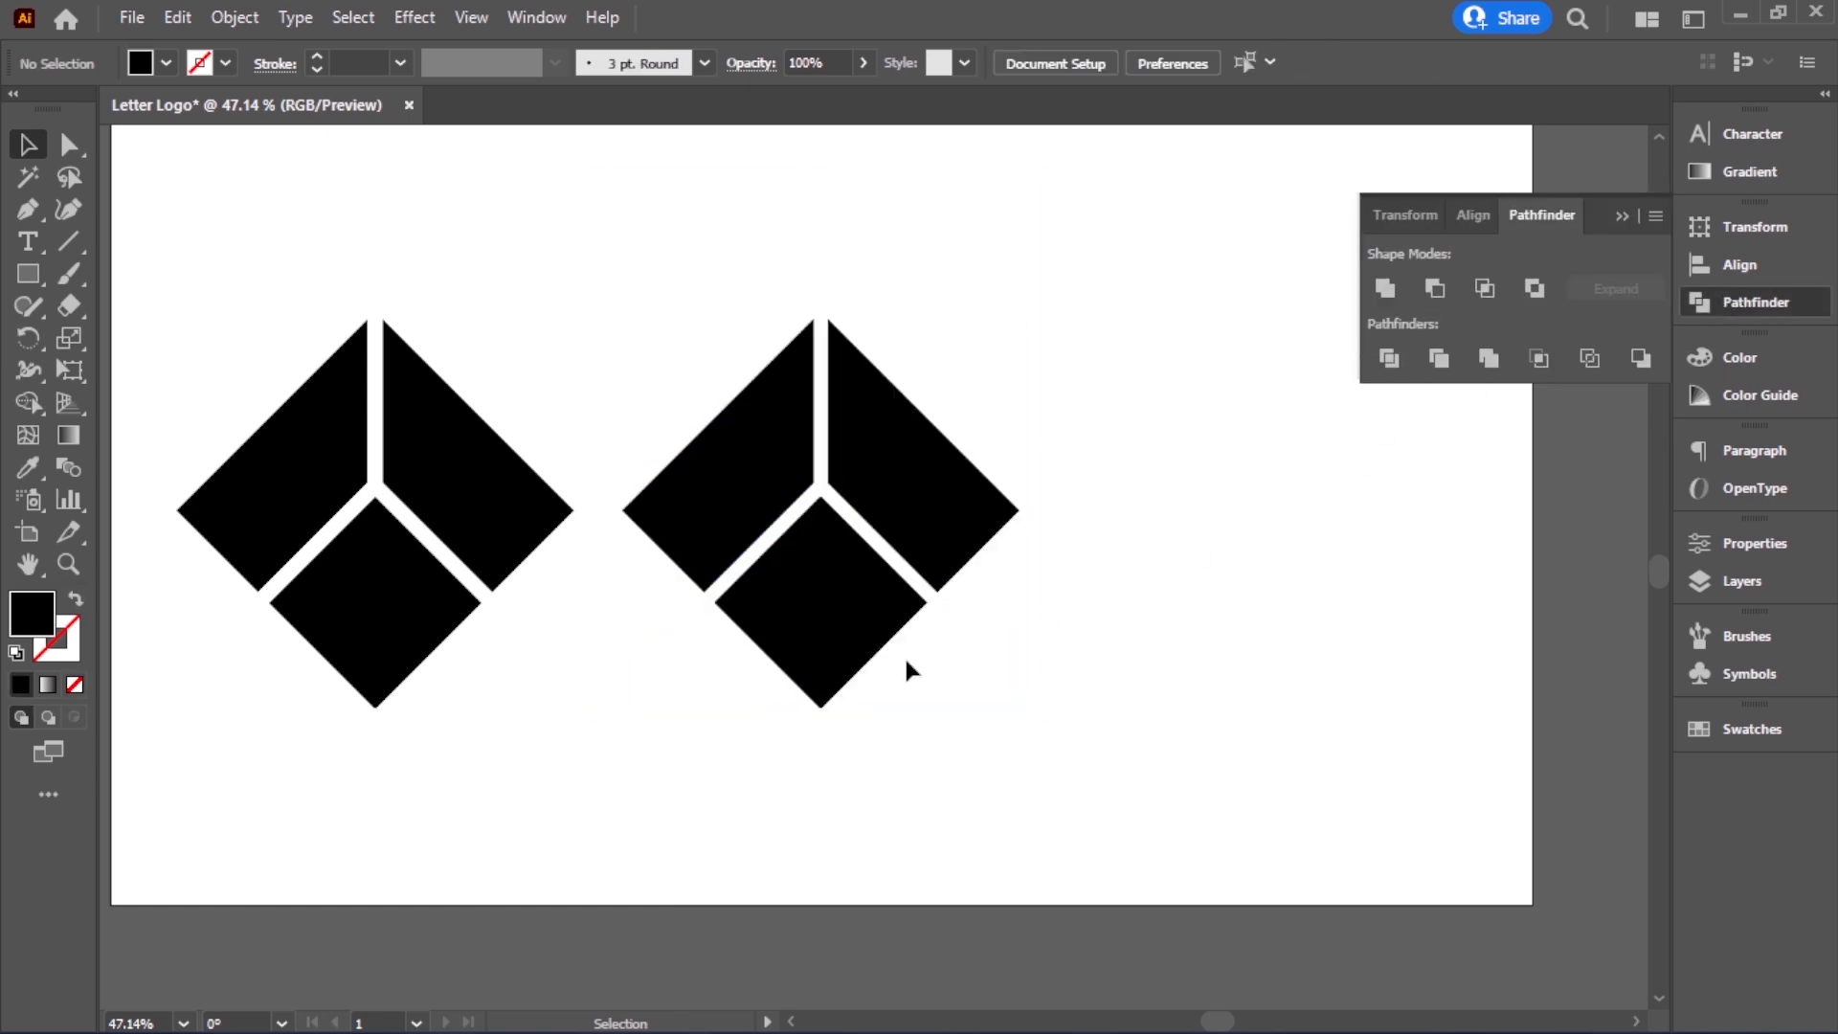
Create inset copies of the cut diamond's three pieces with Offset Path at an offset of -40 px
{"action": "left_click", "coordinate": [935, 522]}
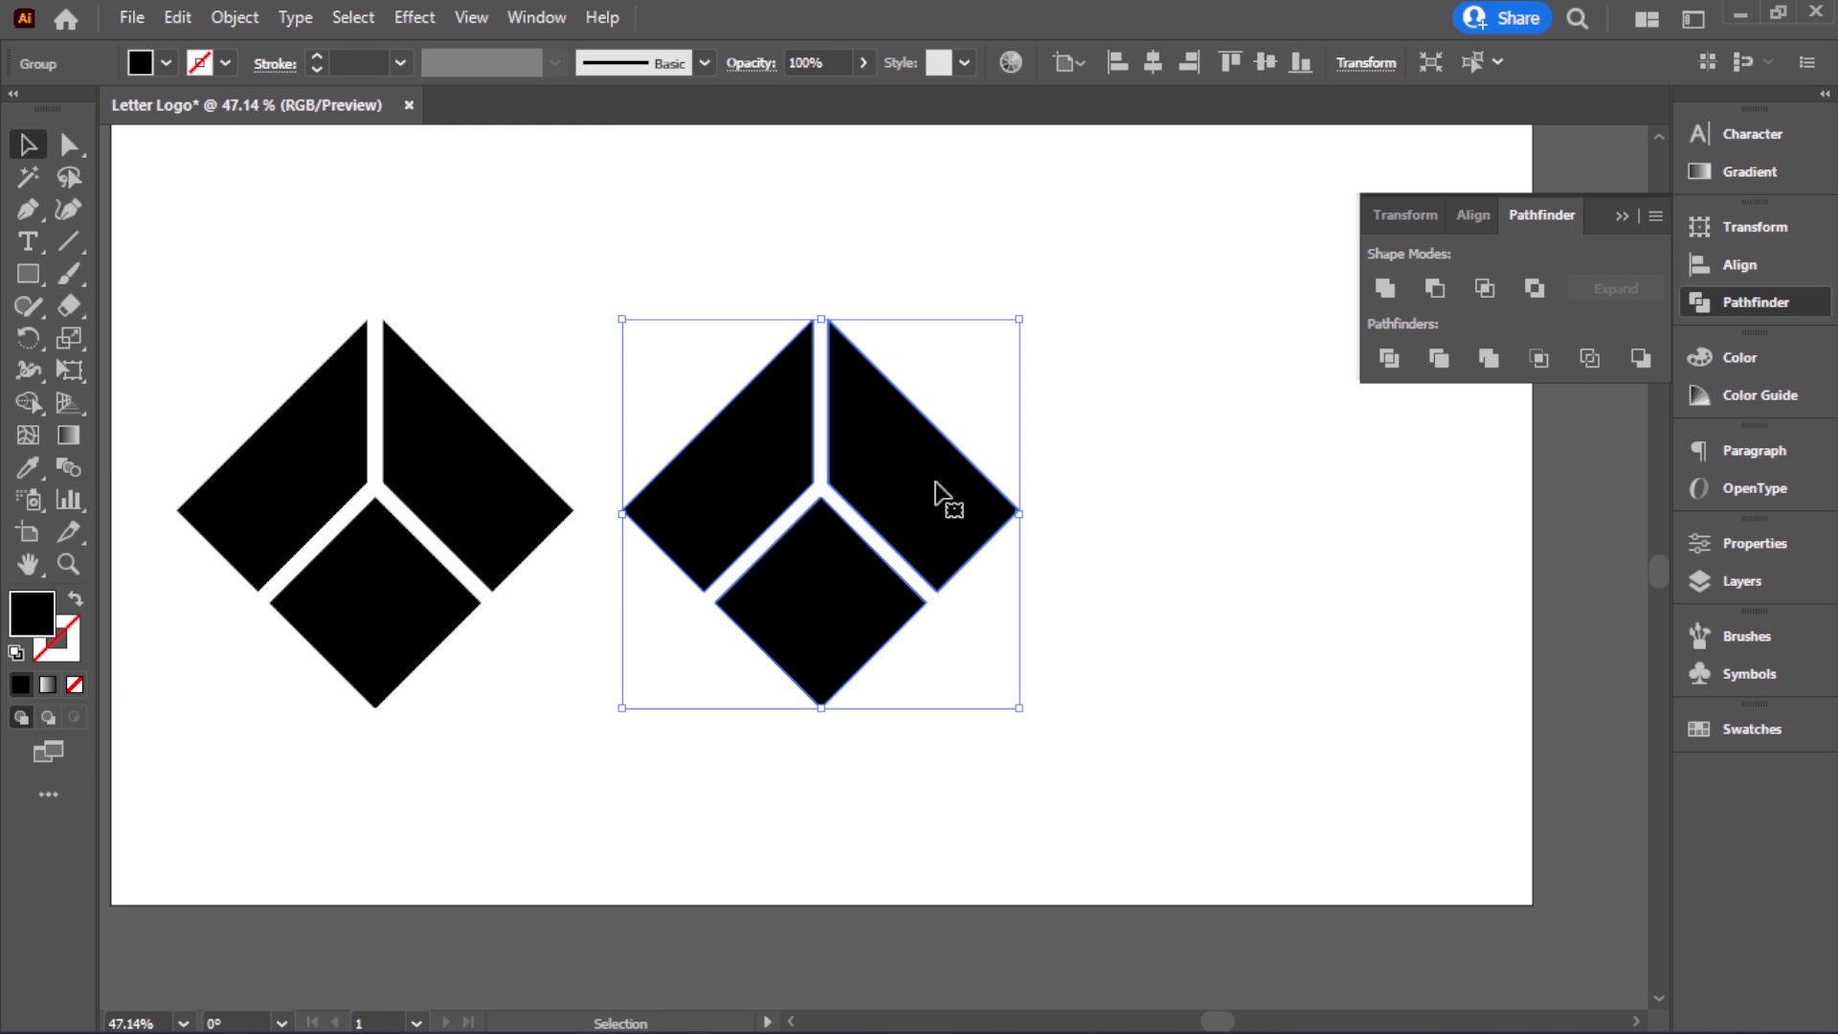
{"action": "left_click", "coordinate": [241, 21]}
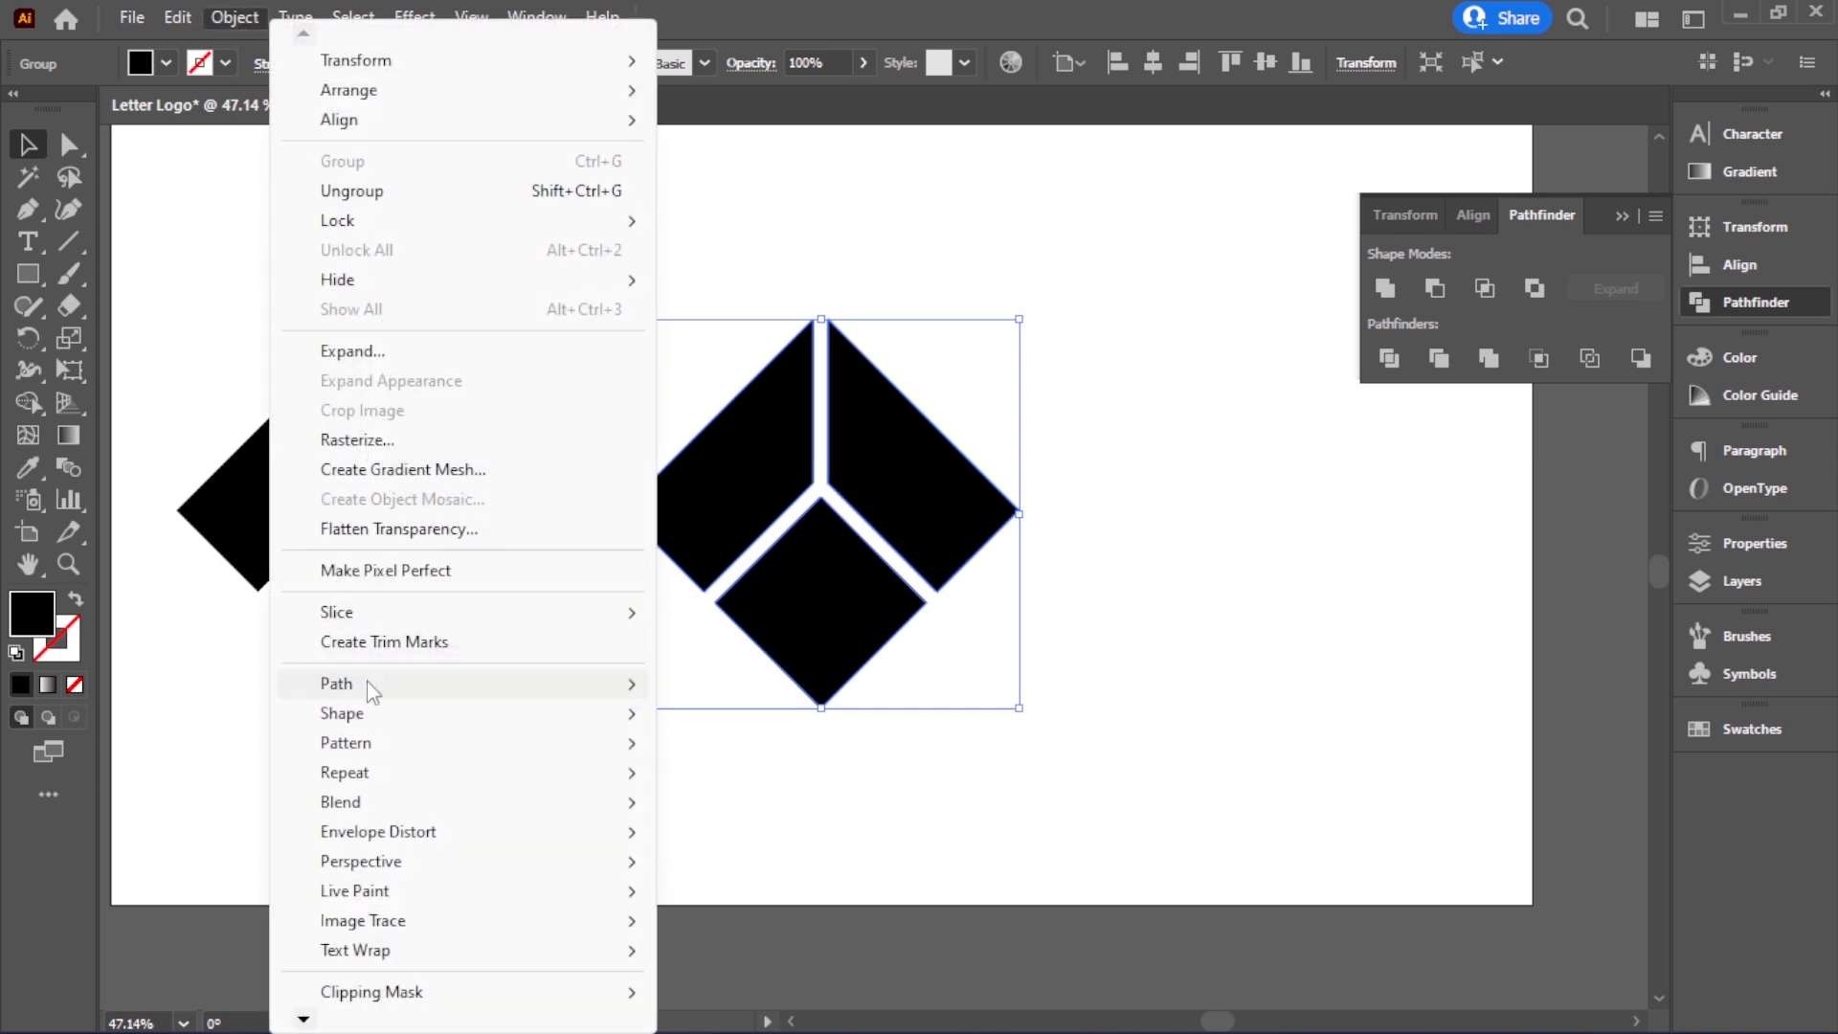
{"action": "mouse_move", "coordinate": [365, 681]}
{"action": "left_click", "coordinate": [751, 439]}
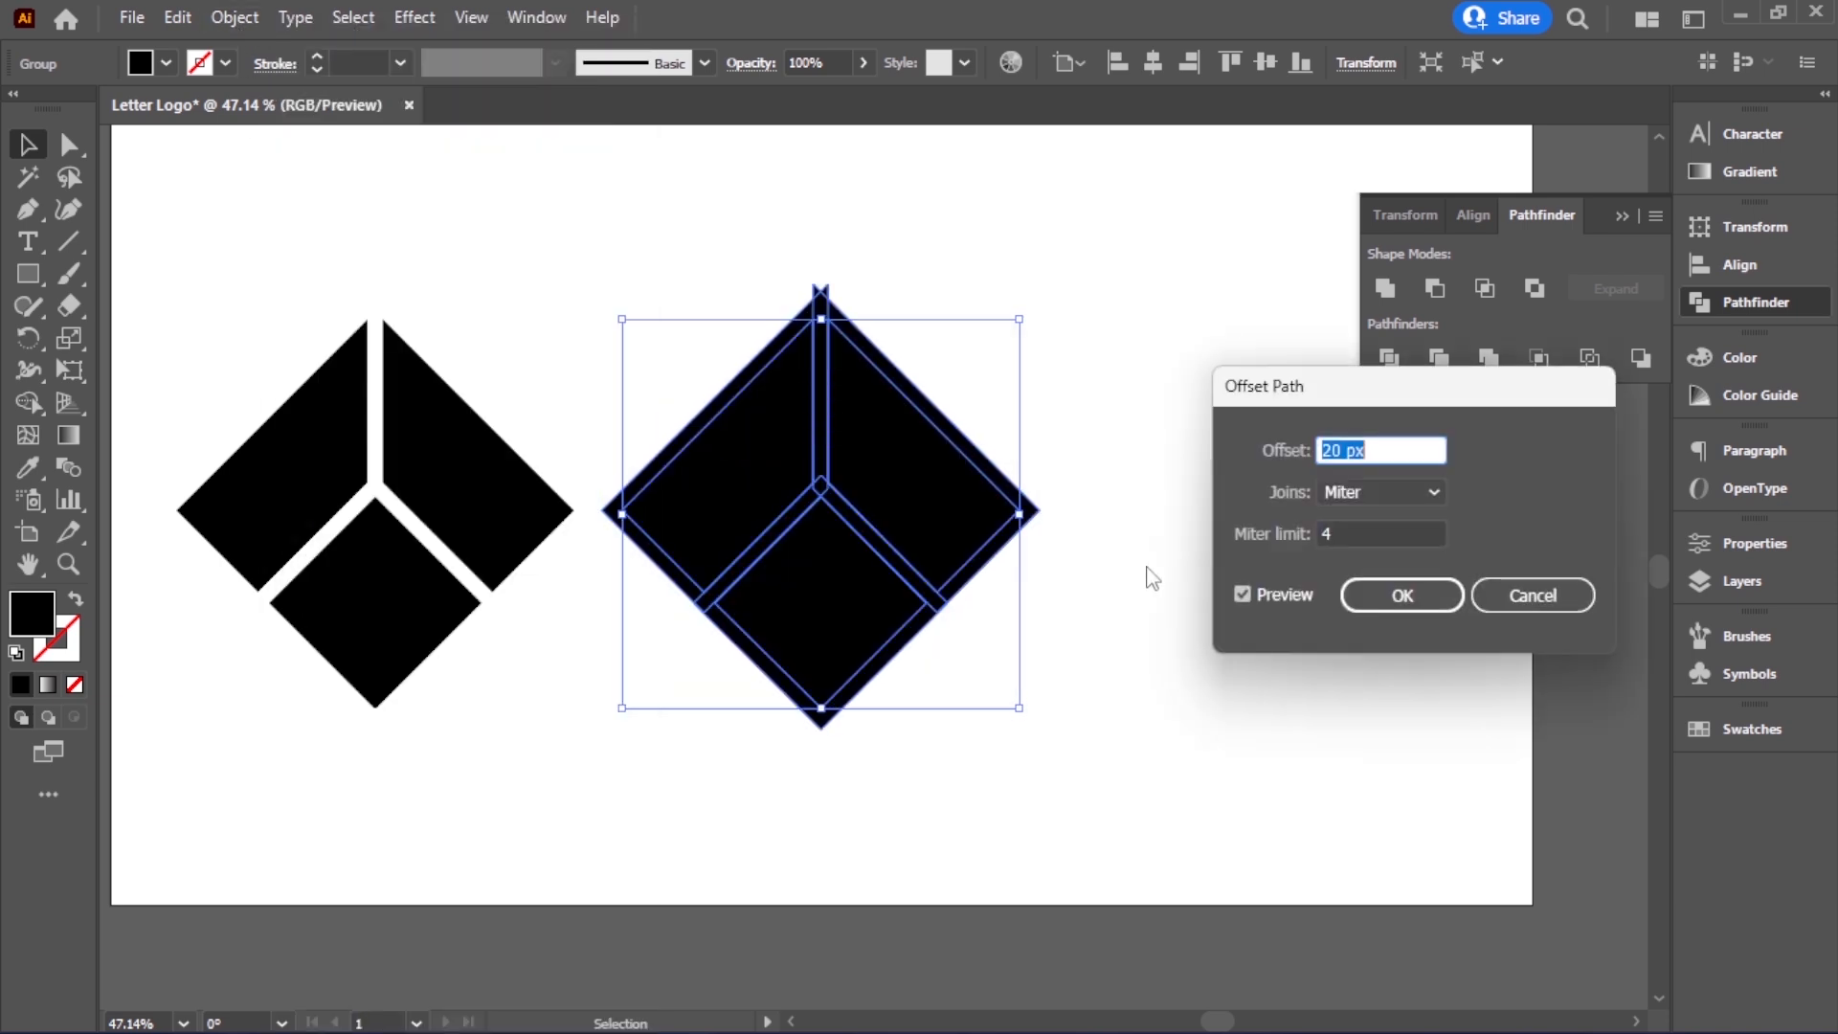
{"action": "left_click_drag", "start_coordinate": [1376, 411], "coordinate": [1311, 417]}
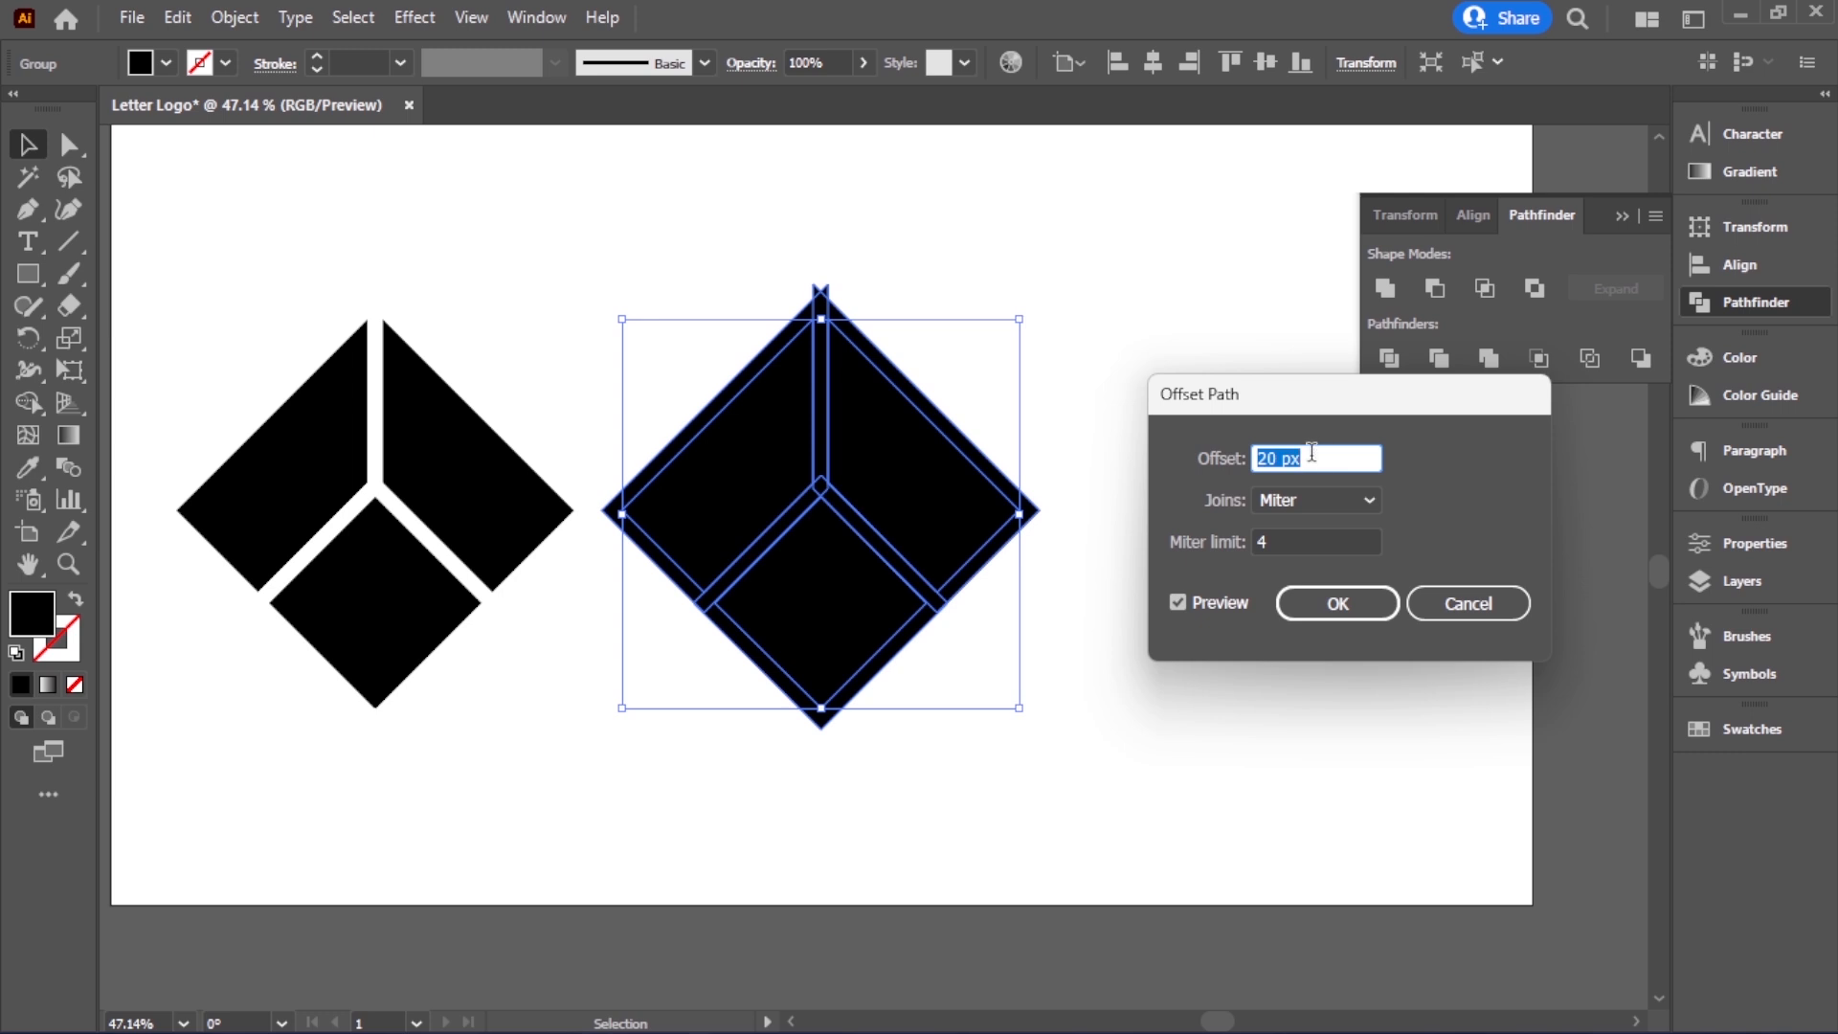
{"action": "key", "text": "Down"}
{"action": "key", "text": "Down"}
{"action": "key", "text": "Down"}
{"action": "key", "text": "Down"}
{"action": "key", "text": "Down"}
{"action": "key", "text": "Down"}
{"action": "key", "text": "Down"}
{"action": "key", "text": "Down"}
{"action": "key", "text": "Down"}
{"action": "key", "text": "Down"}
{"action": "key", "text": "Down"}
{"action": "key", "text": "Down"}
{"action": "key", "text": "Down"}
{"action": "key", "text": "Down"}
{"action": "key", "text": "Down"}
{"action": "key", "text": "Down"}
{"action": "key", "text": "Down"}
{"action": "key", "text": "Down"}
{"action": "key", "text": "Down"}
{"action": "key", "text": "Down"}
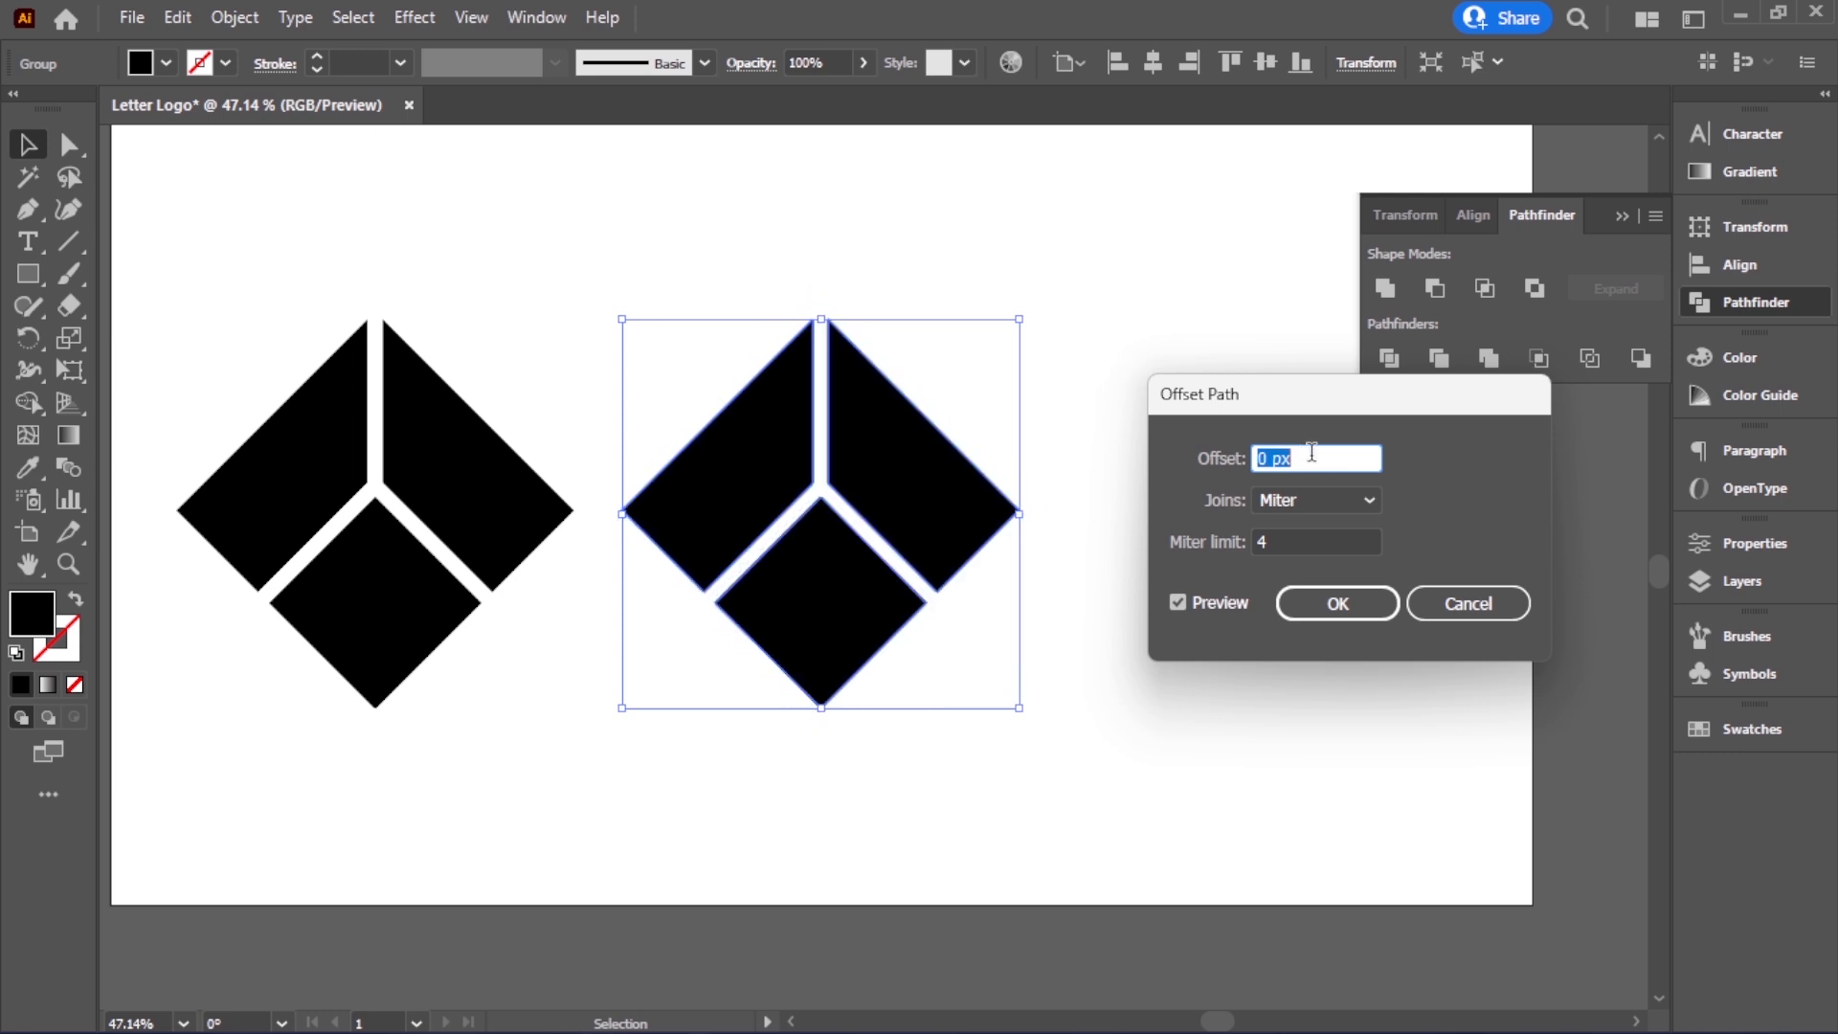
{"action": "key", "text": "Down"}
{"action": "key", "text": "Down"}
{"action": "key", "text": "Down"}
{"action": "key", "text": "Down"}
{"action": "key", "text": "Down"}
{"action": "key", "text": "Down"}
{"action": "key", "text": "Down"}
{"action": "key", "text": "Down"}
{"action": "key", "text": "Down"}
{"action": "key", "text": "Down"}
{"action": "key", "text": "Down"}
{"action": "key", "text": "Down"}
{"action": "key", "text": "Down"}
{"action": "key", "text": "Down"}
{"action": "key", "text": "Down"}
{"action": "key", "text": "Down"}
{"action": "key", "text": "Down"}
{"action": "key", "text": "Down"}
{"action": "key", "text": "Down"}
{"action": "key", "text": "Down"}
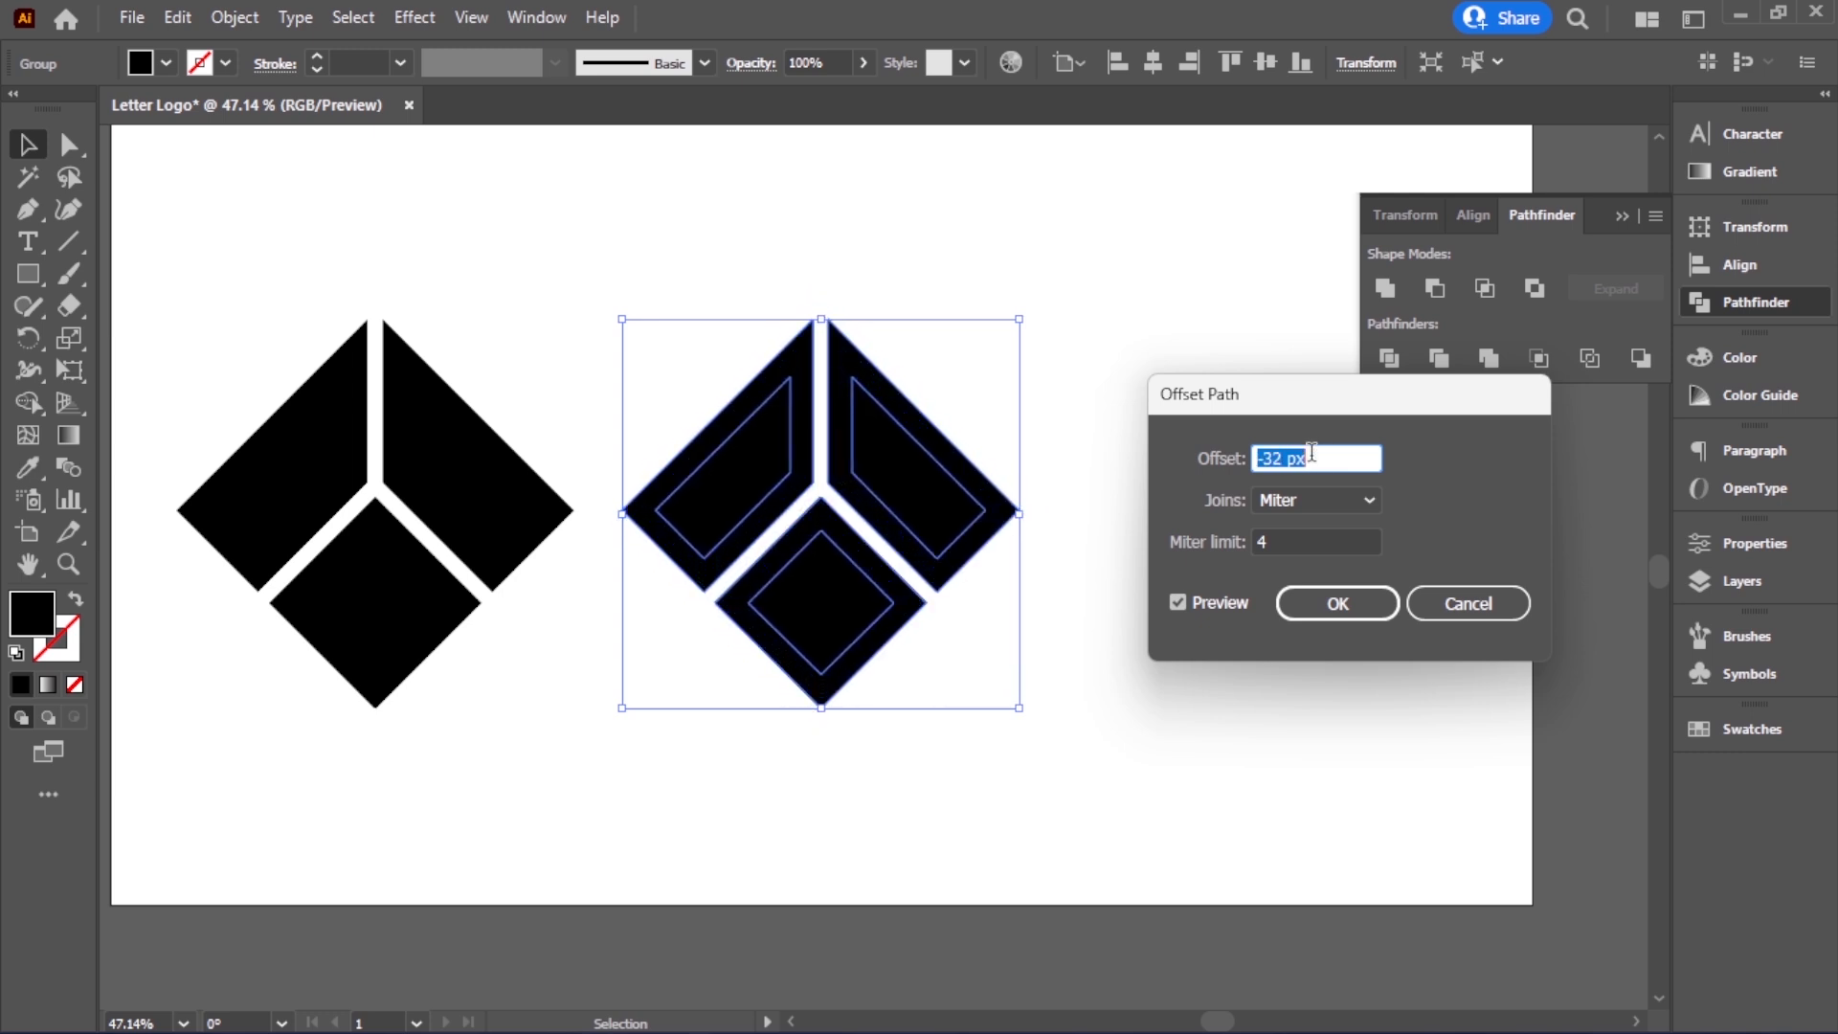
{"action": "key", "text": "Down"}
{"action": "key", "text": "Down"}
{"action": "key", "text": "Down"}
{"action": "key", "text": "Down"}
{"action": "key", "text": "Down"}
{"action": "key", "text": "Down"}
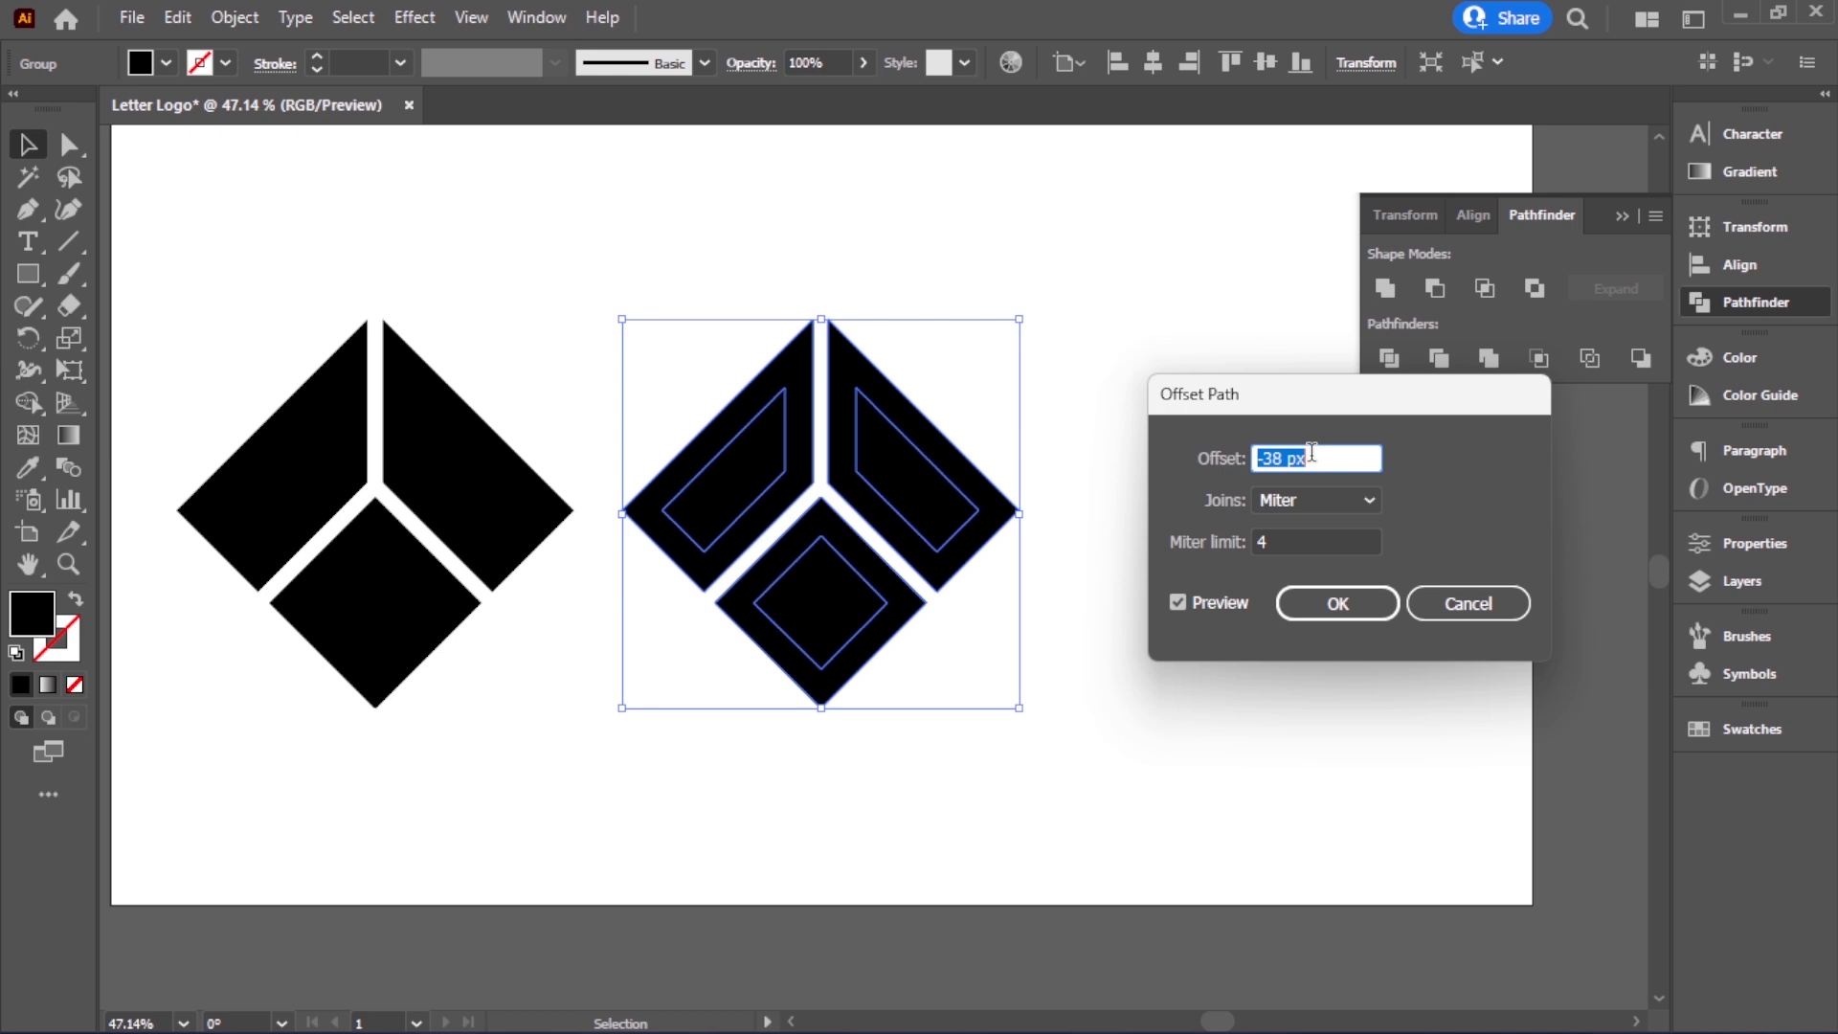
{"action": "key", "text": "Down"}
{"action": "key", "text": "Down"}
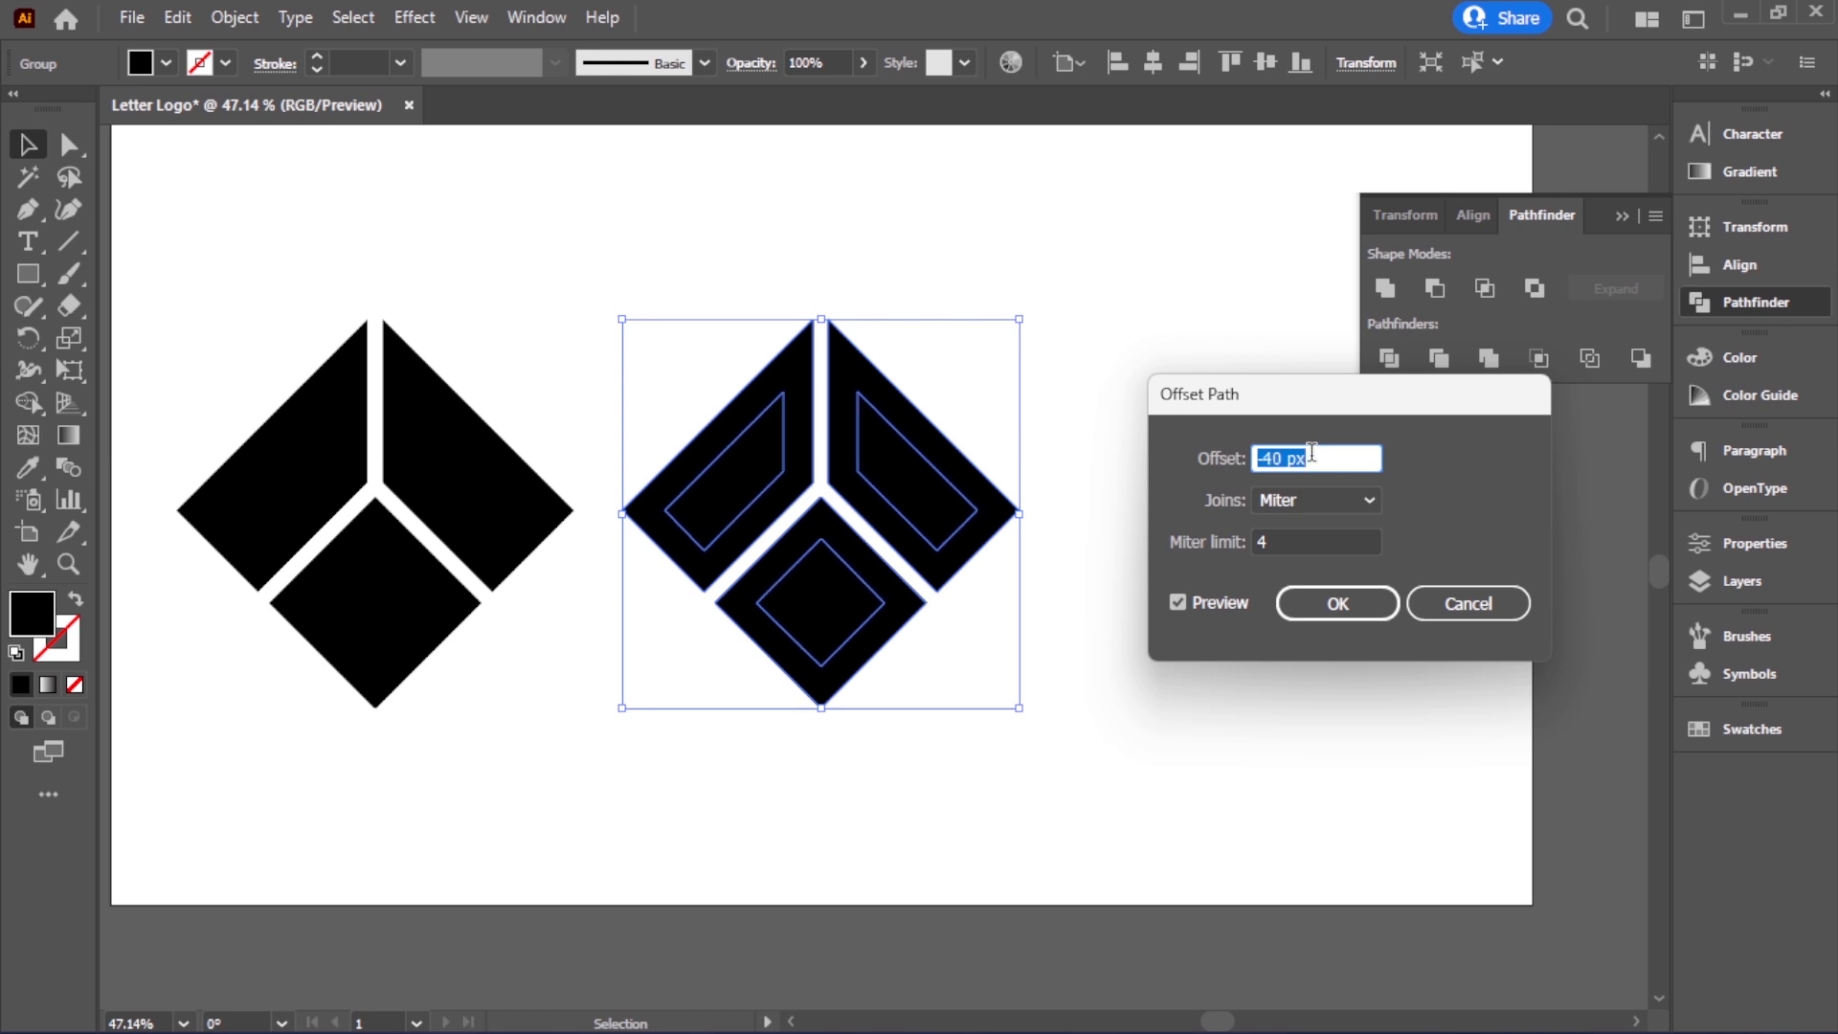
{"action": "left_click", "coordinate": [1292, 603]}
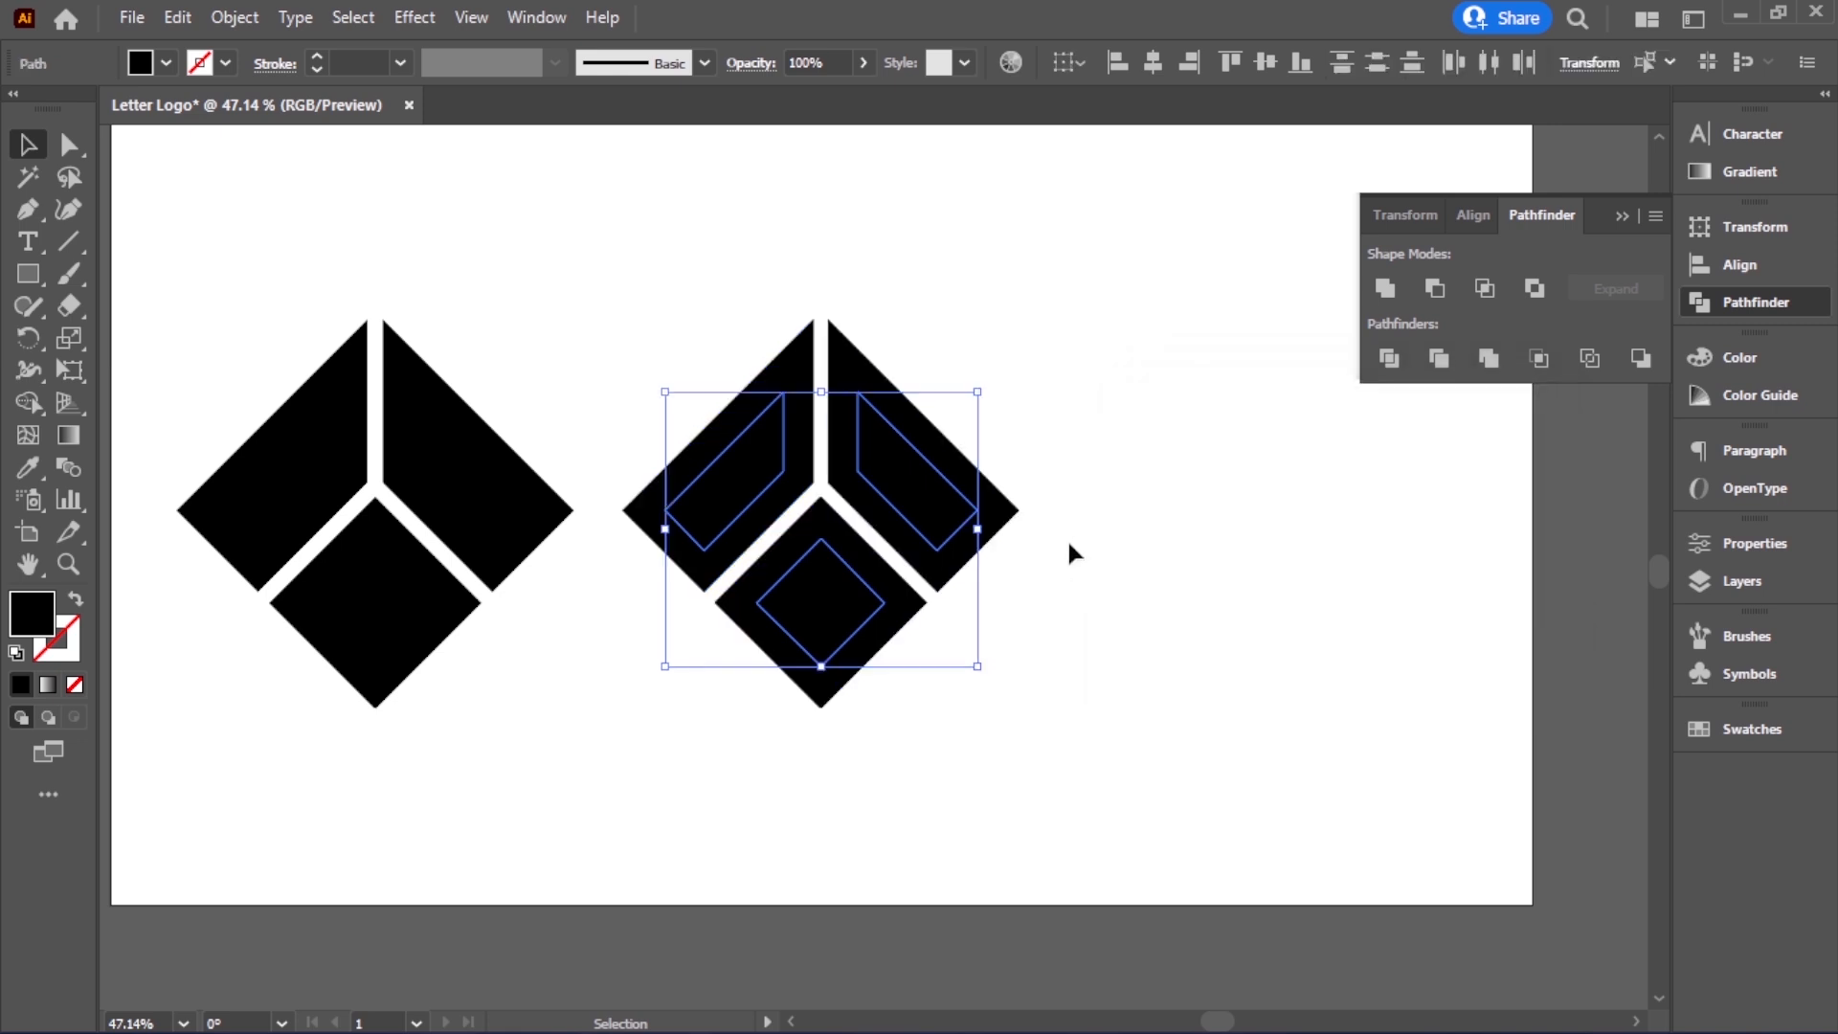
Fill the three inset shapes with red
{"action": "left_click", "coordinate": [166, 63]}
{"action": "left_click", "coordinate": [95, 111]}
{"action": "left_click", "coordinate": [836, 250]}
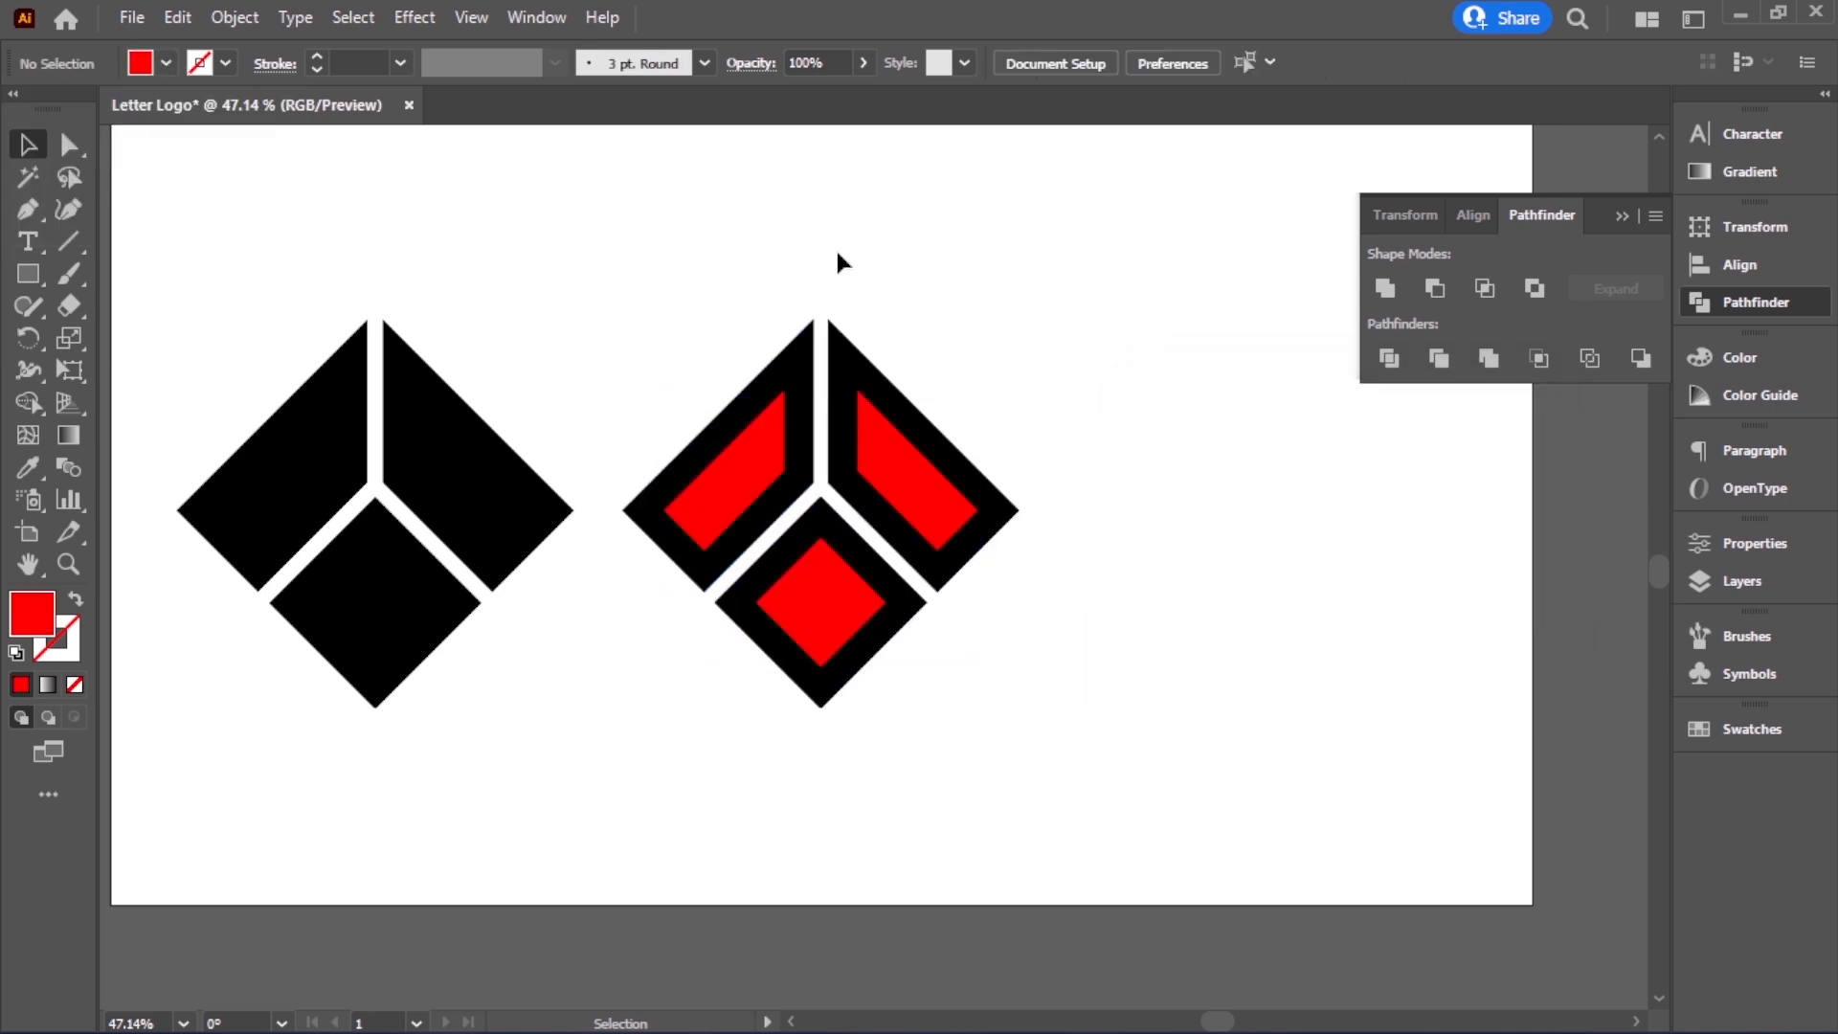
Remove the three red inset shapes with the Shape Builder tool, leaving hollow black frames
{"action": "left_click", "coordinate": [819, 499]}
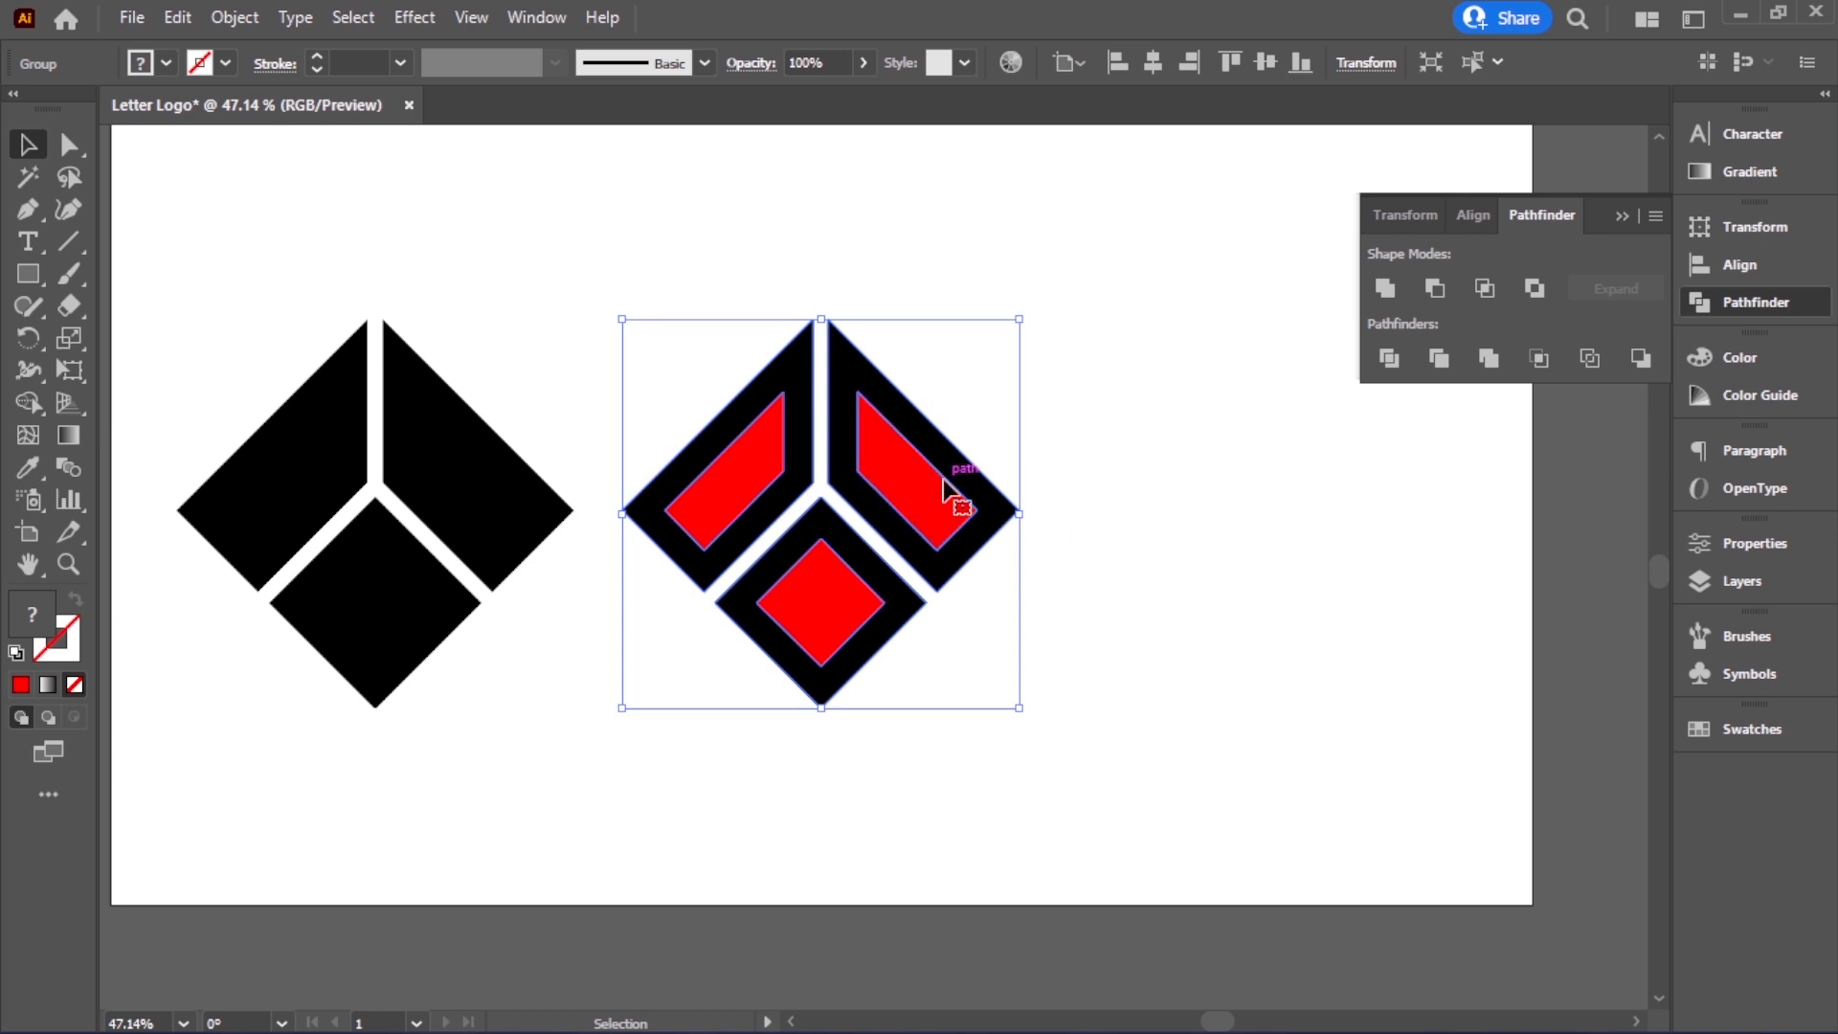
{"action": "left_click", "coordinate": [29, 402]}
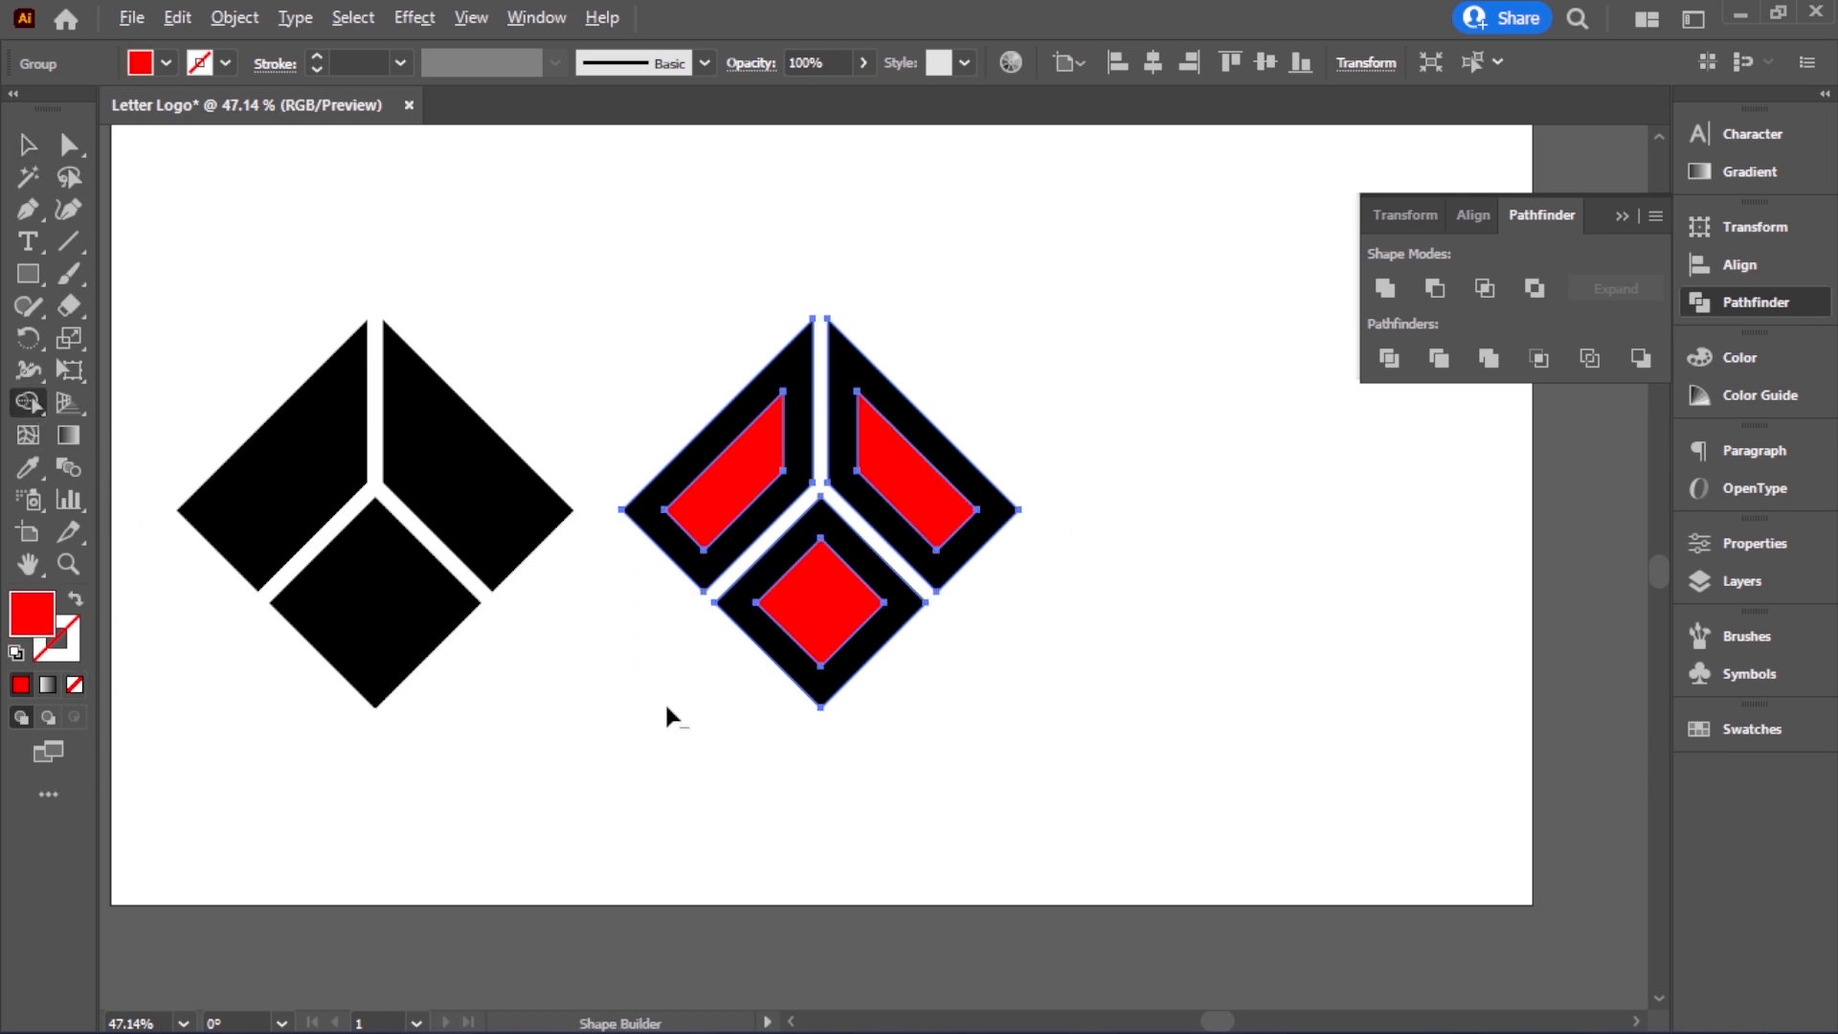
{"action": "left_click", "coordinate": [714, 486], "text": "alt"}
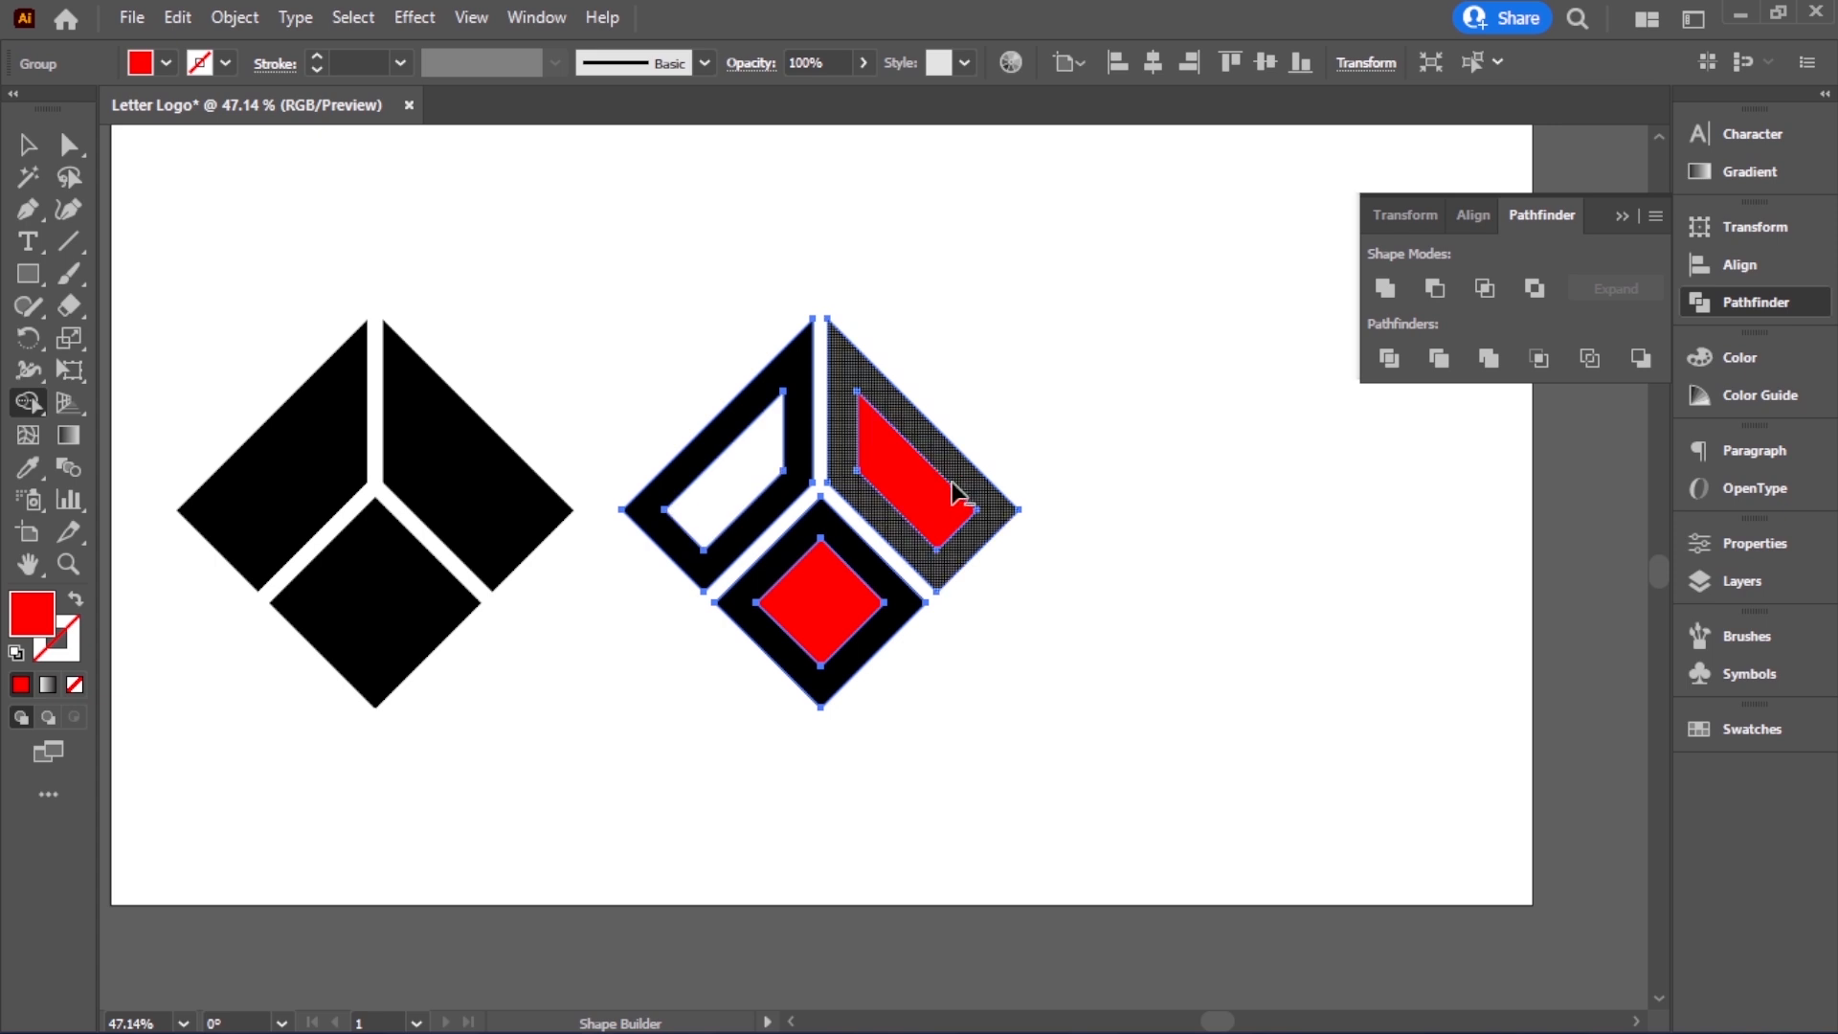
{"action": "left_click", "coordinate": [909, 481], "text": "alt"}
{"action": "left_click", "coordinate": [862, 612], "text": "alt"}
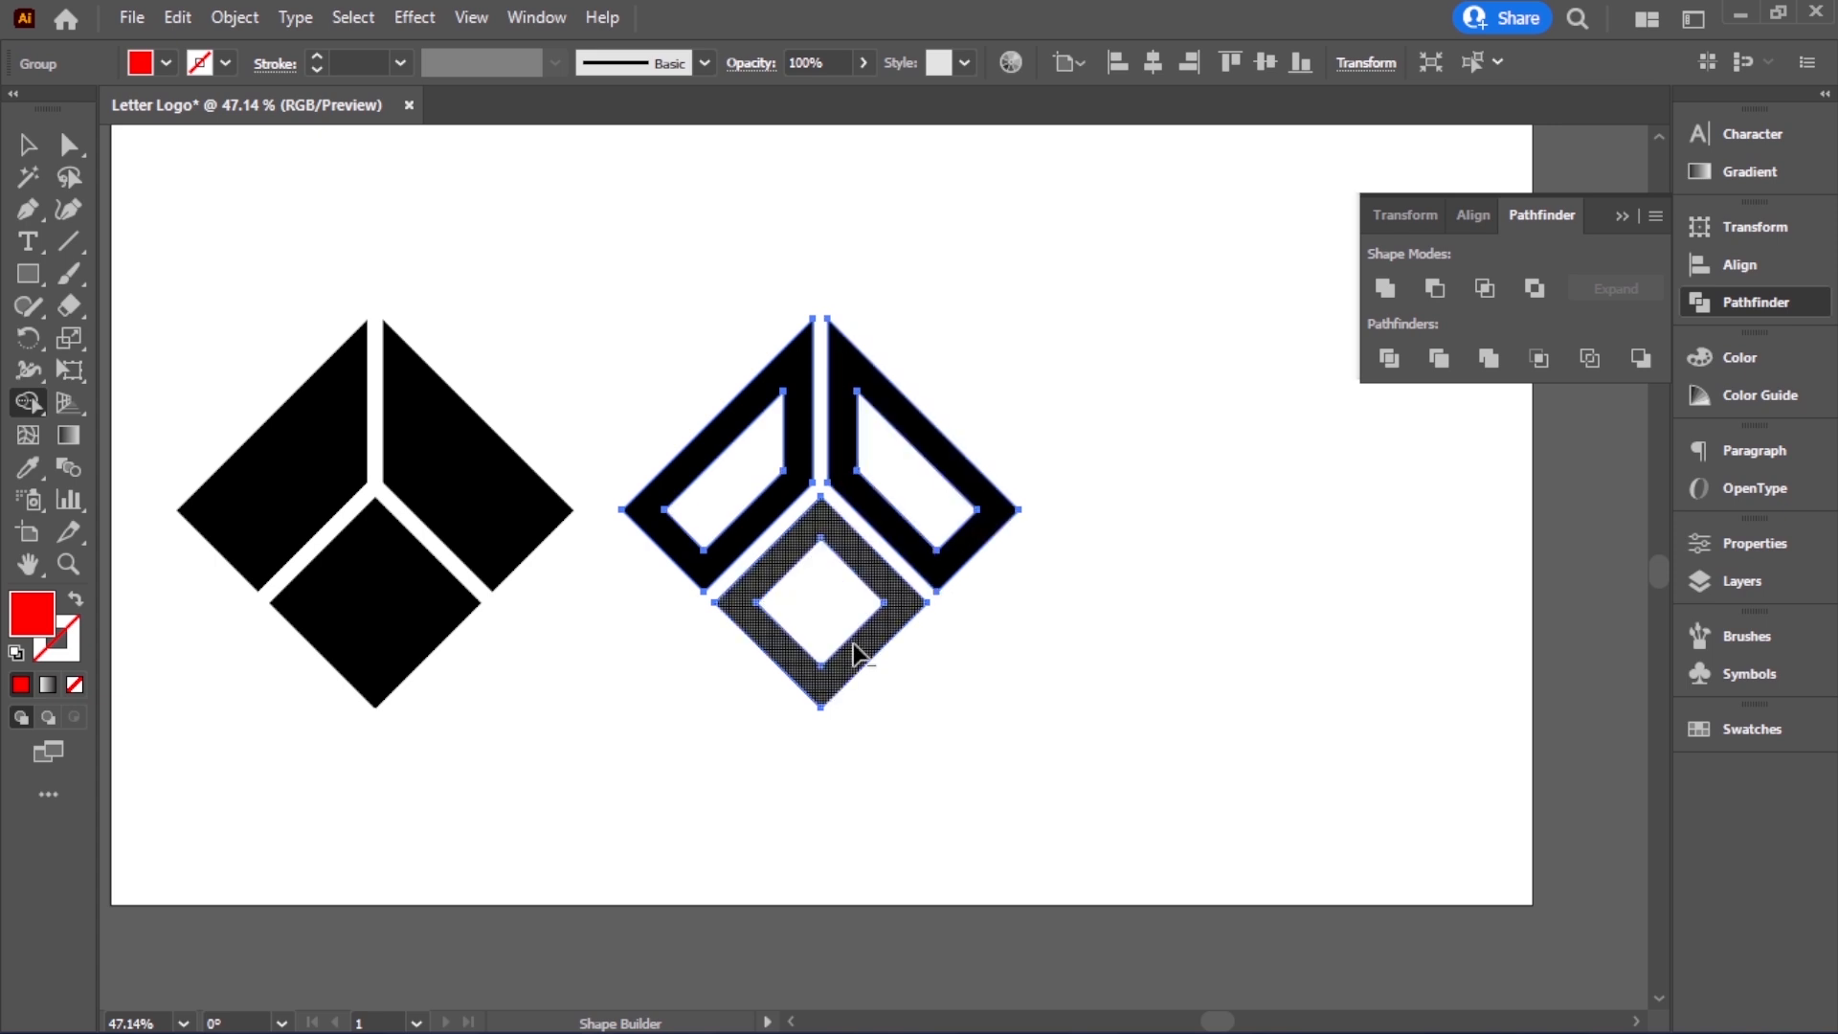
{"action": "left_click", "coordinate": [27, 143]}
{"action": "left_click", "coordinate": [698, 304]}
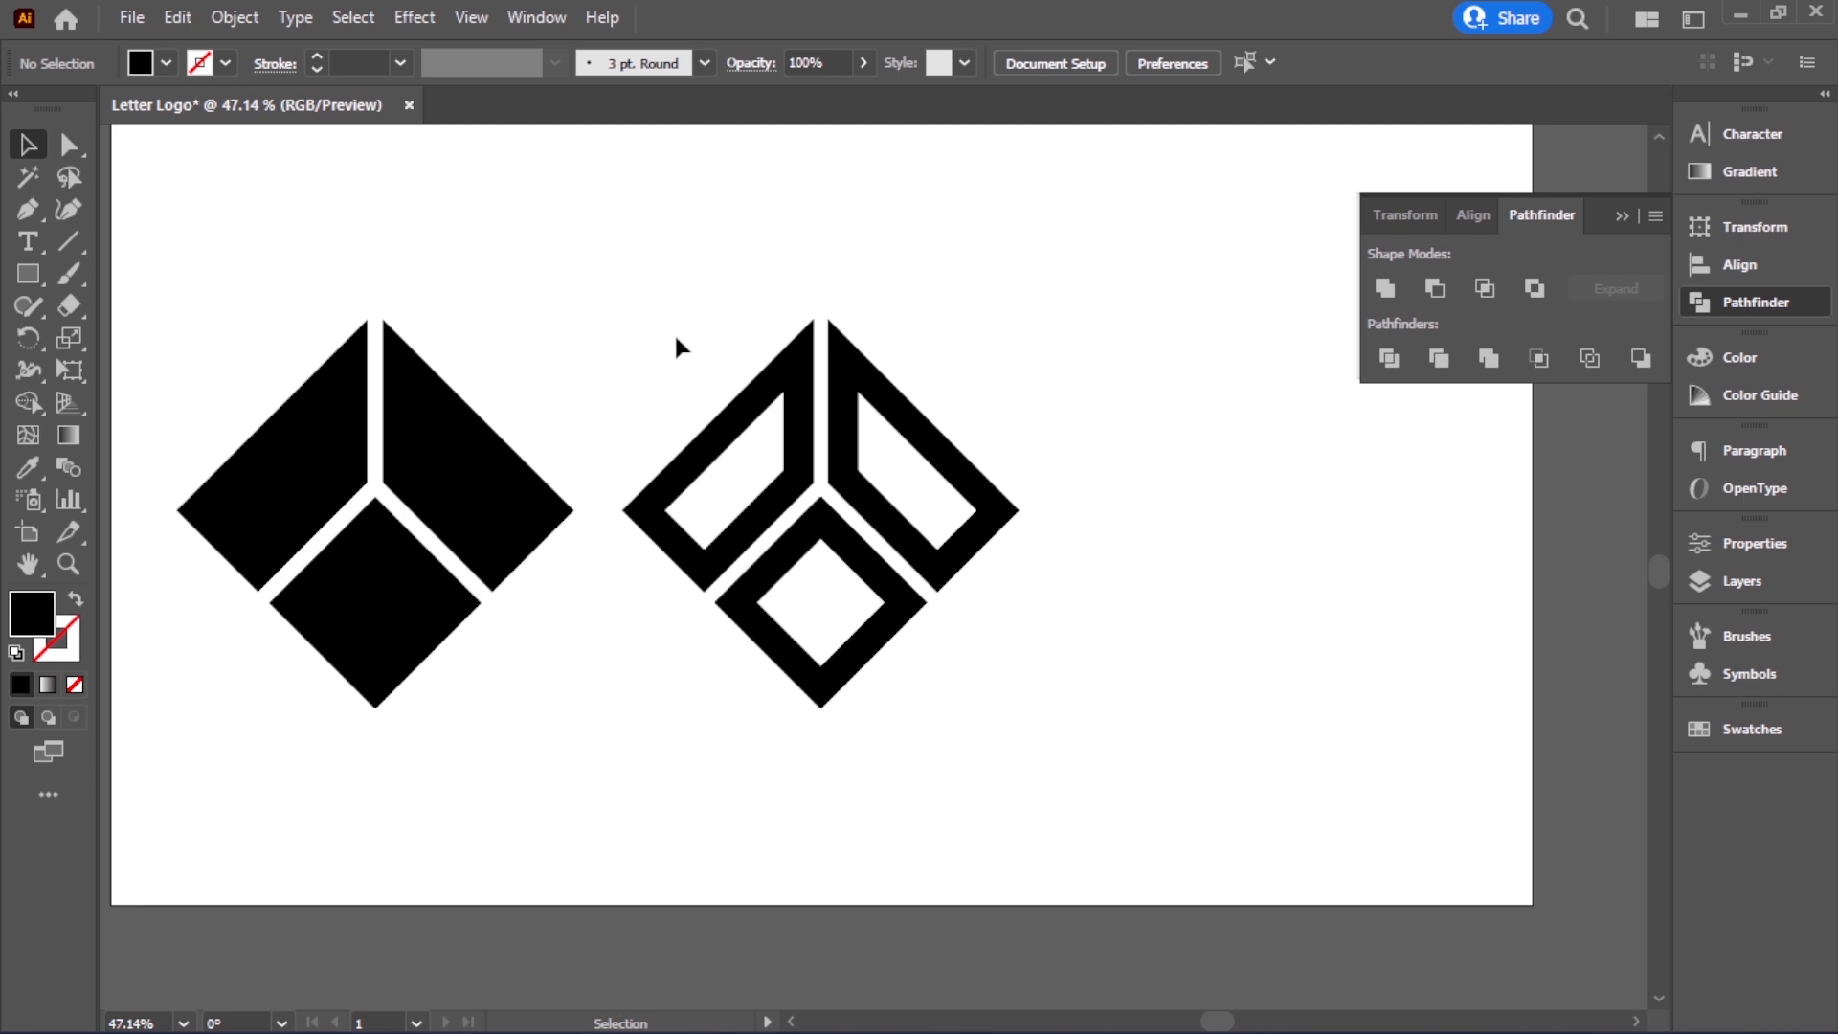
Duplicate the hollow diamond logo horizontally into the empty space to its right
{"action": "left_click", "coordinate": [1621, 215]}
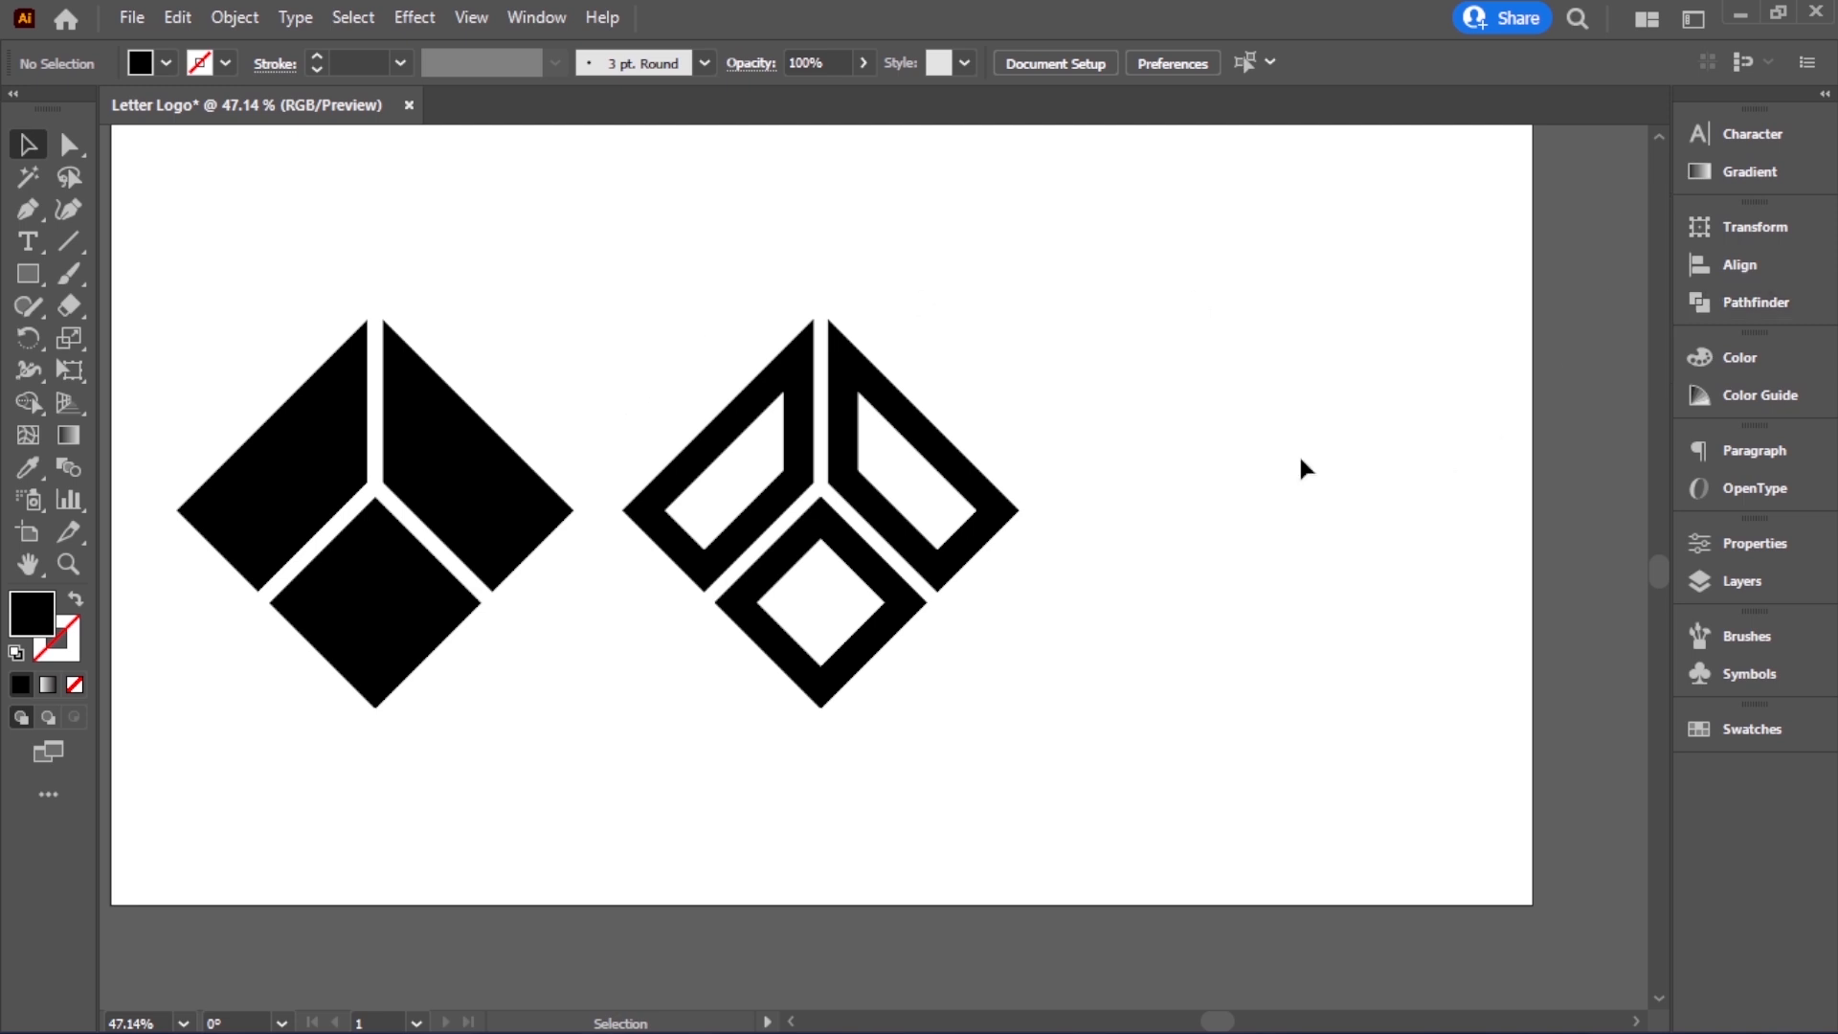
{"action": "left_click", "coordinate": [966, 465]}
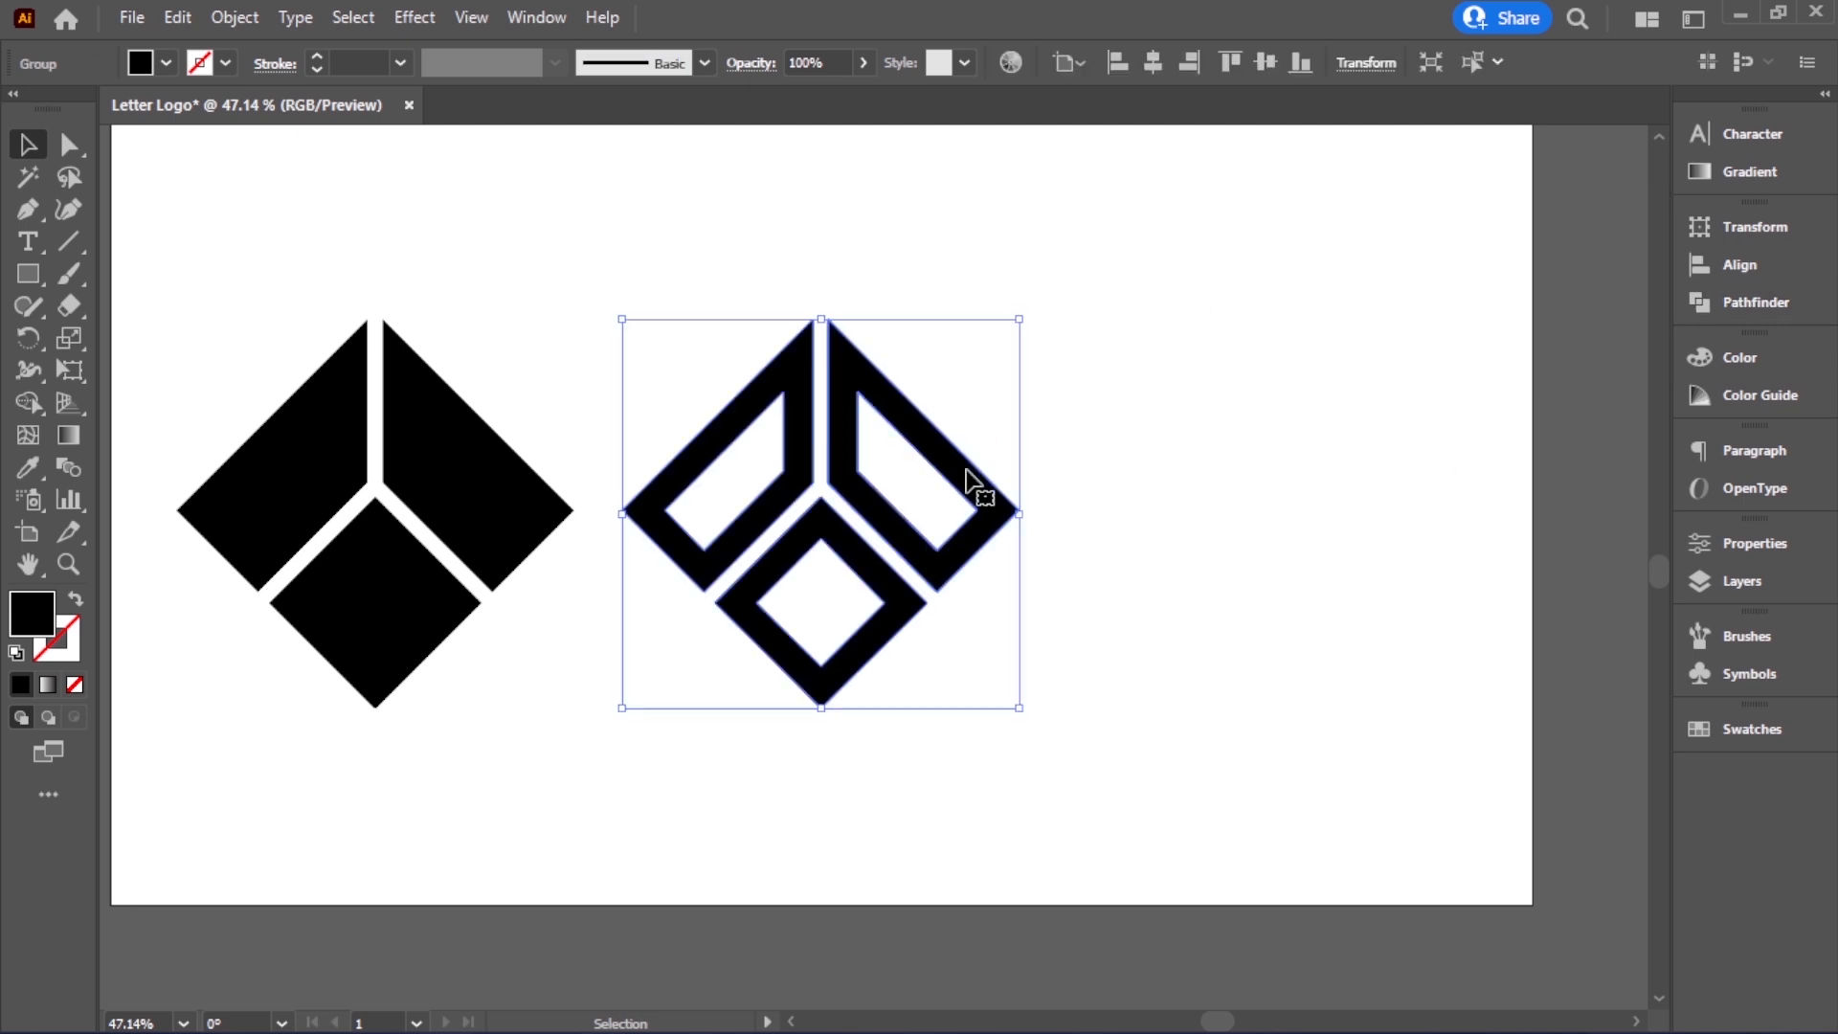
{"action": "left_click_drag", "start_coordinate": [965, 478], "coordinate": [1429, 529]}
{"action": "left_click", "coordinate": [1392, 766]}
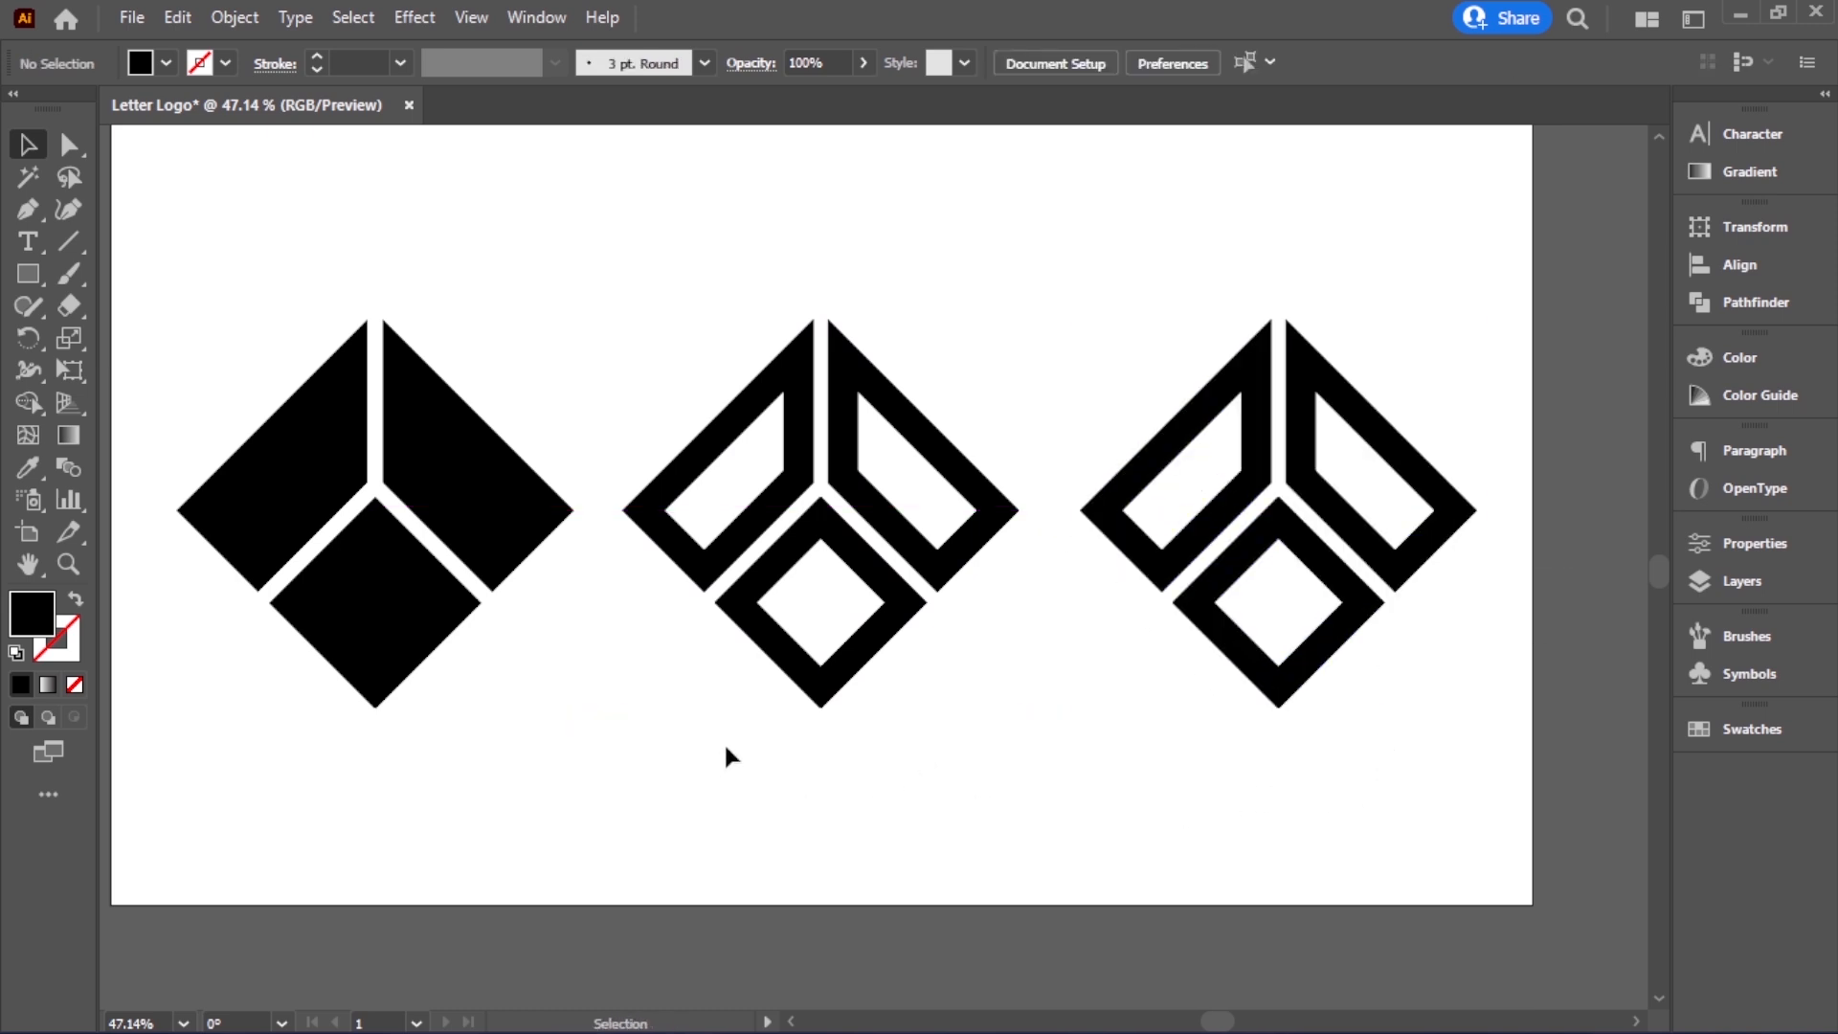
Delete the solid black diamond square behind the cutting lines on the left of the artboard
{"action": "left_click", "coordinate": [520, 490]}
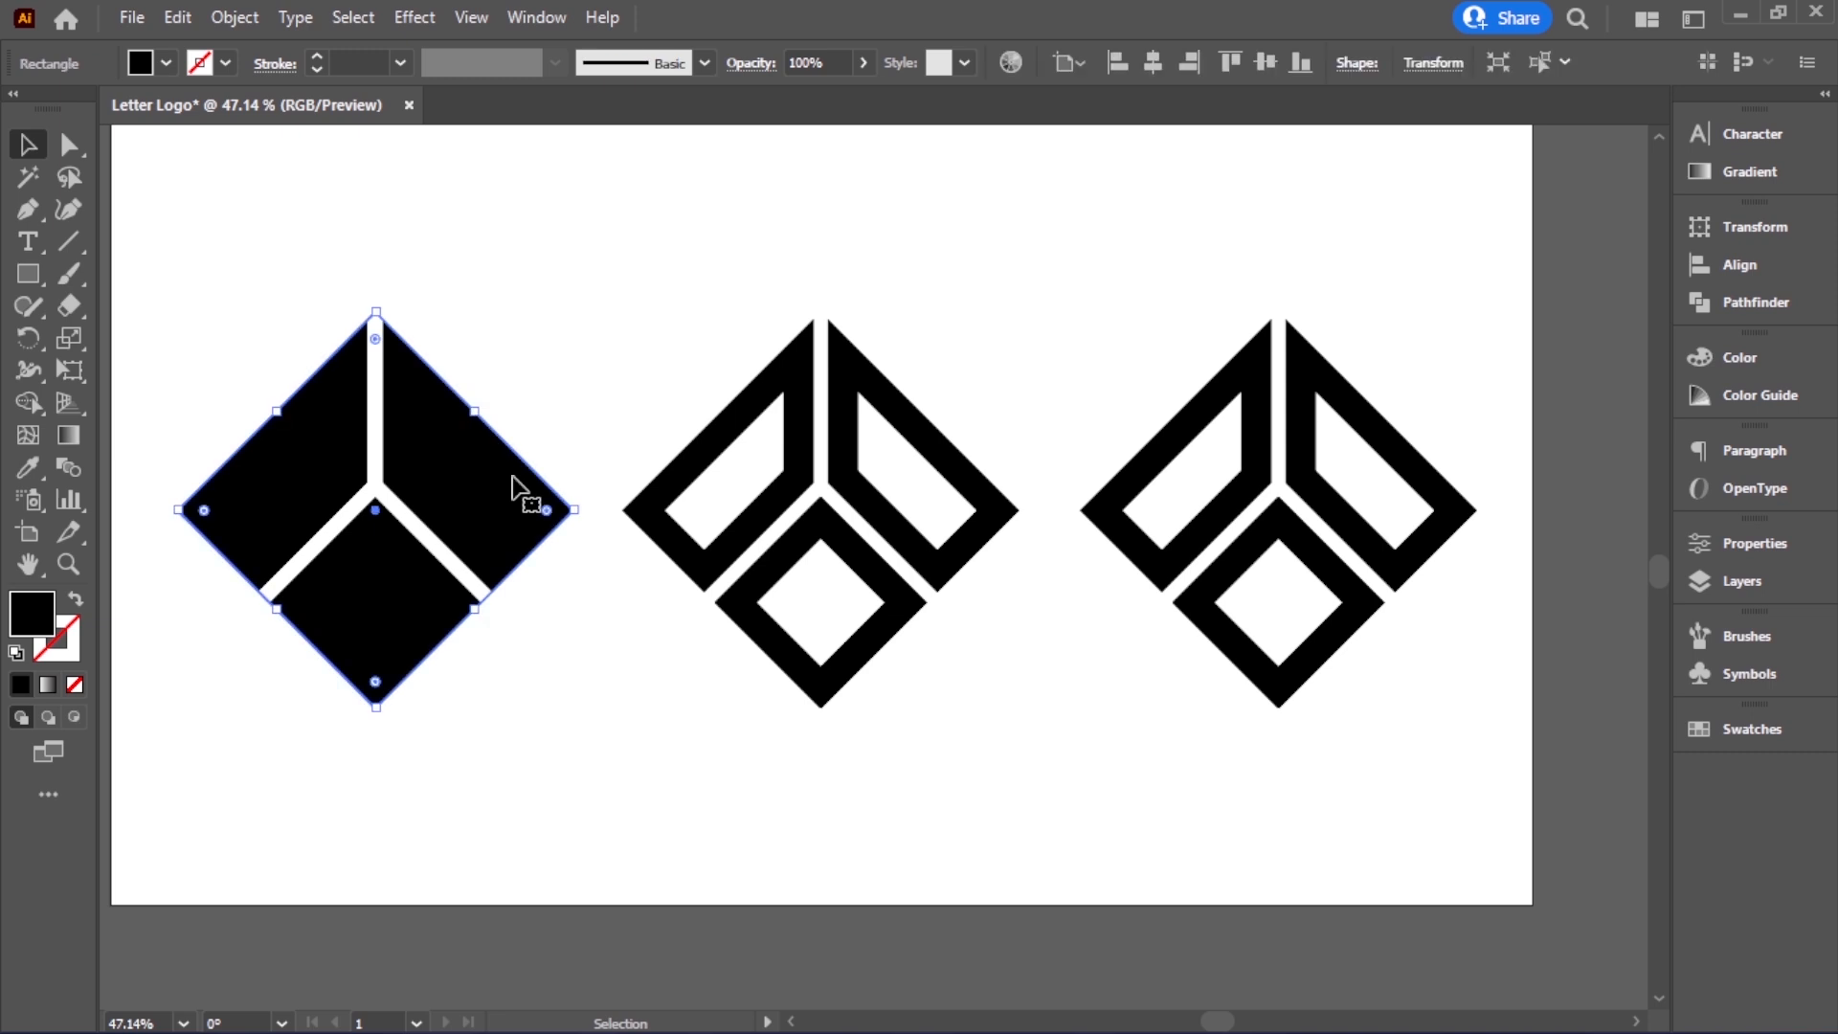
{"action": "left_click", "coordinate": [182, 17]}
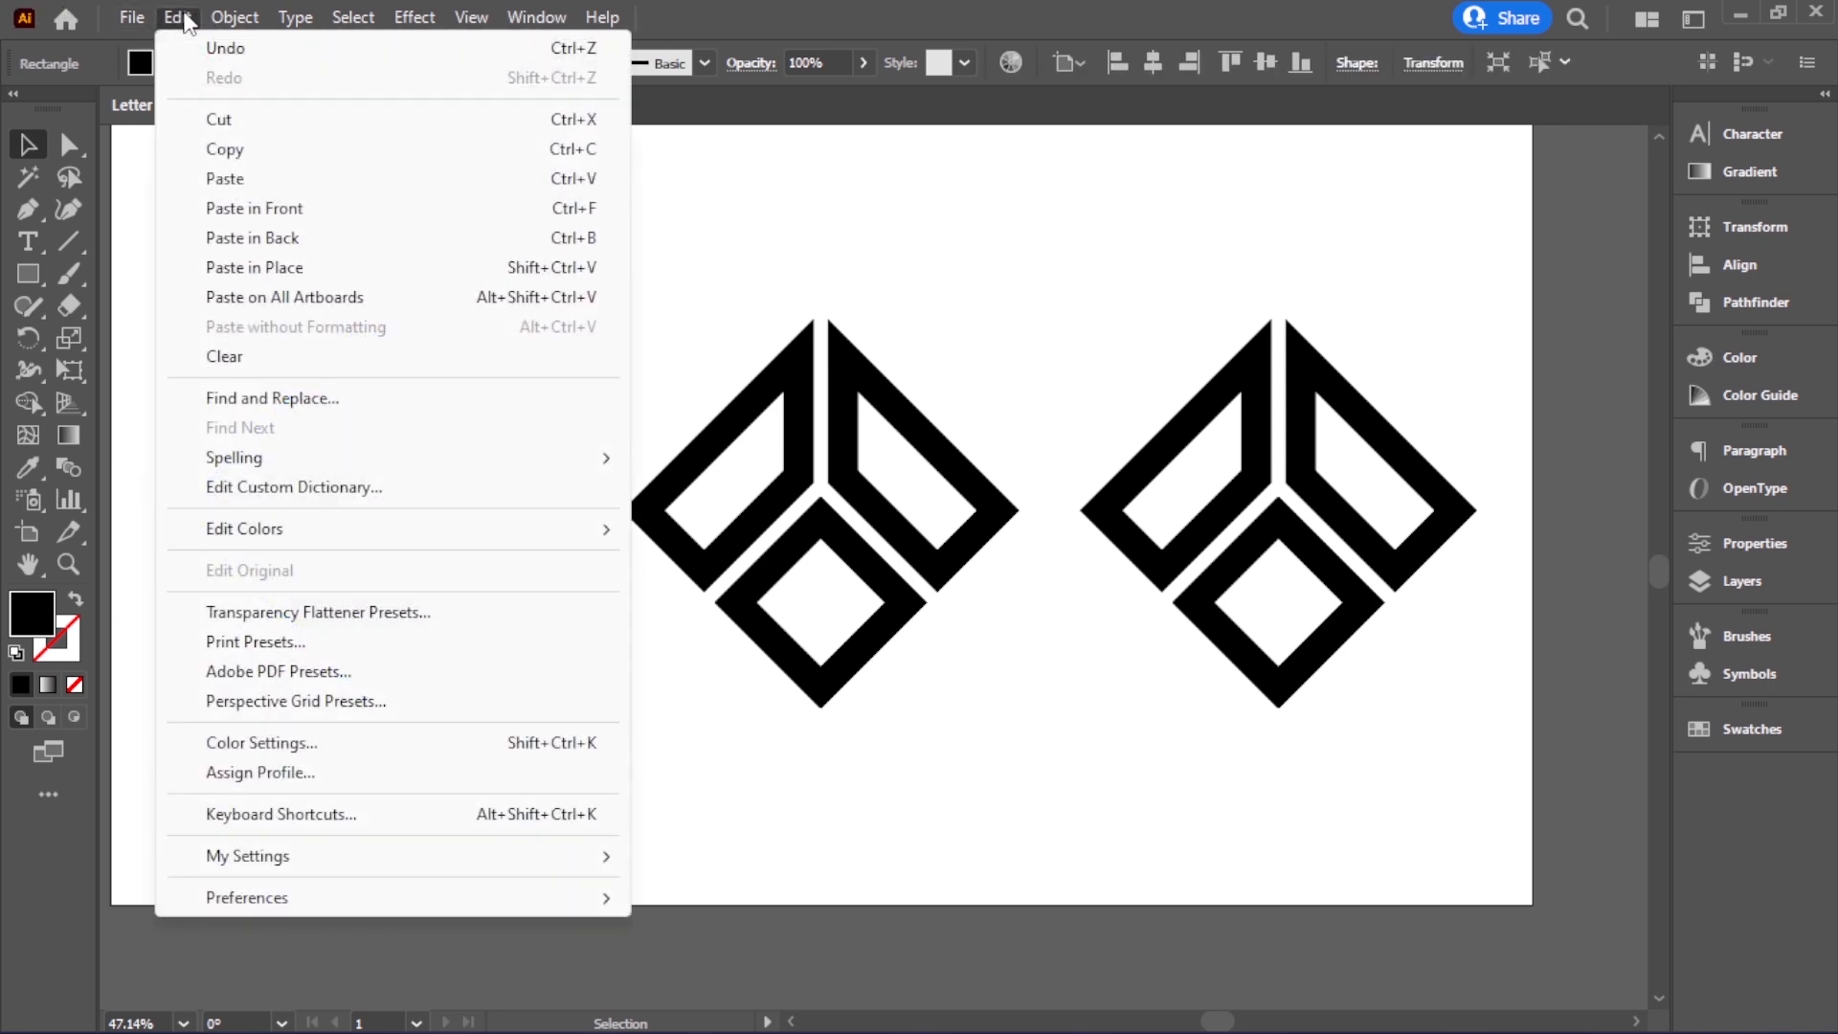
{"action": "left_click", "coordinate": [230, 356]}
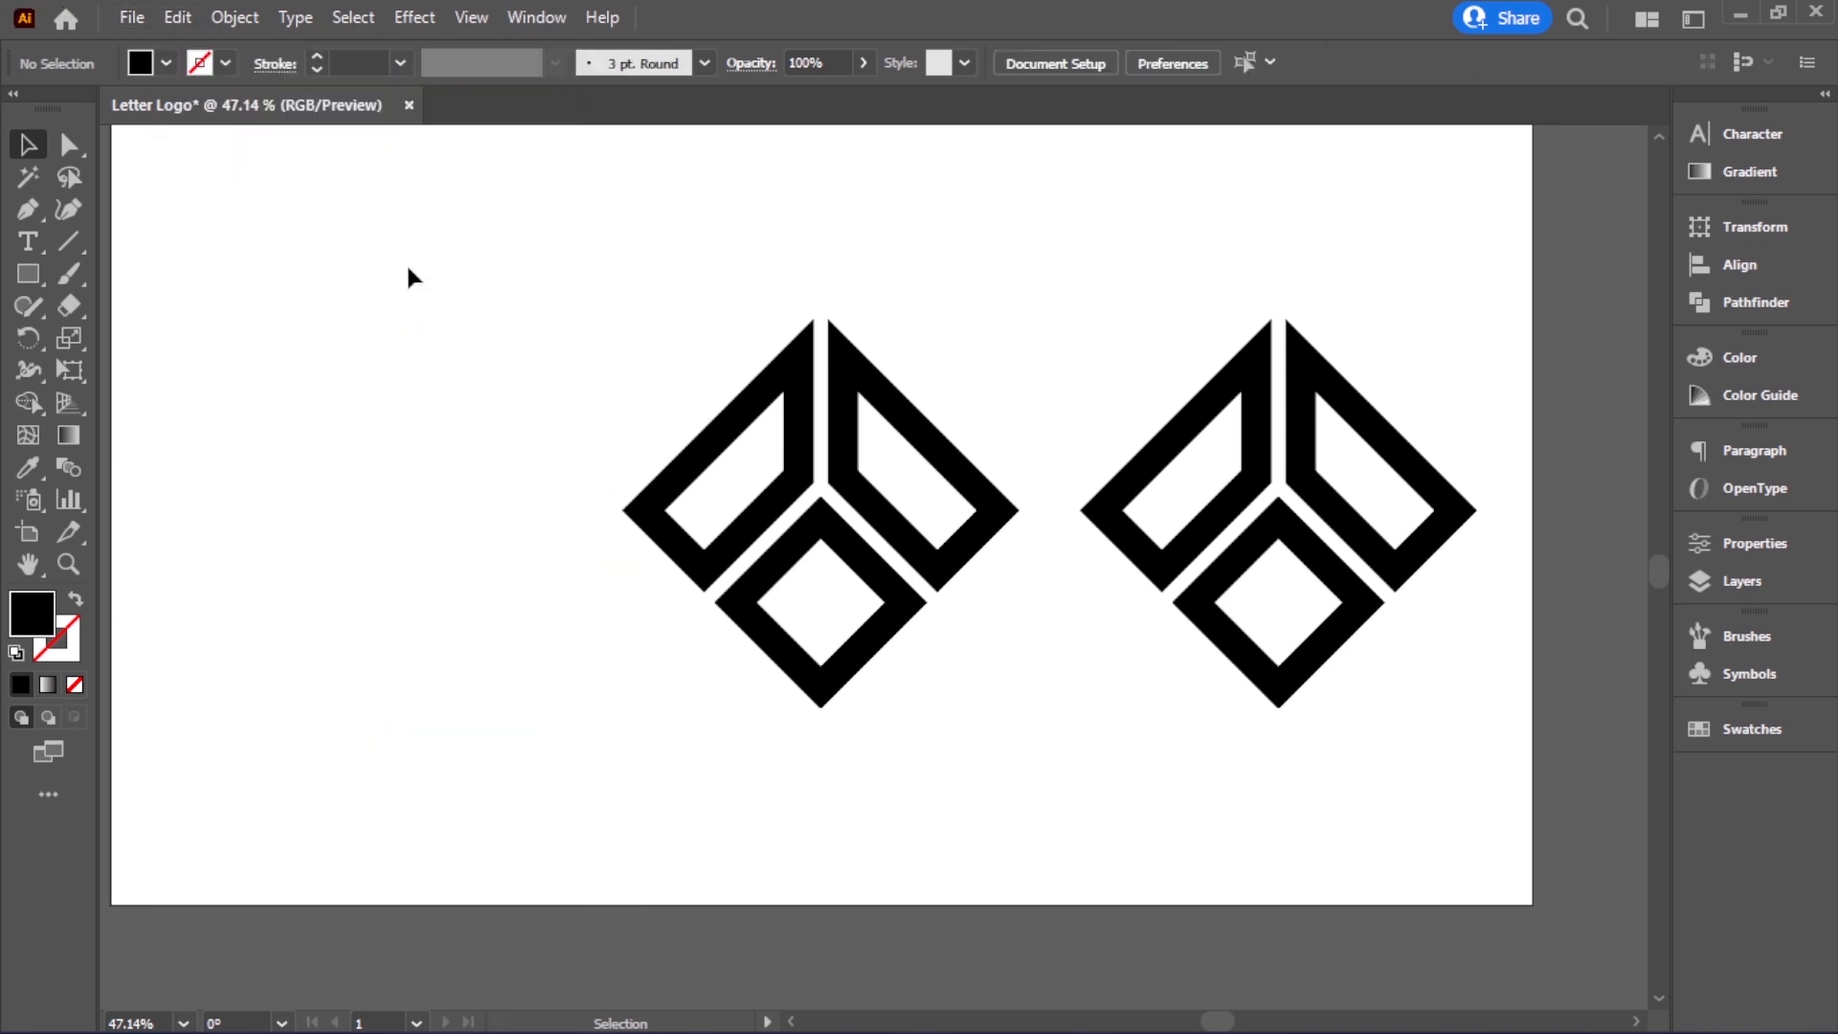
Give the three remaining Y-shaped cutting lines a black stroke with a weight of 40 pt
{"action": "left_click_drag", "start_coordinate": [536, 718], "coordinate": [536, 718]}
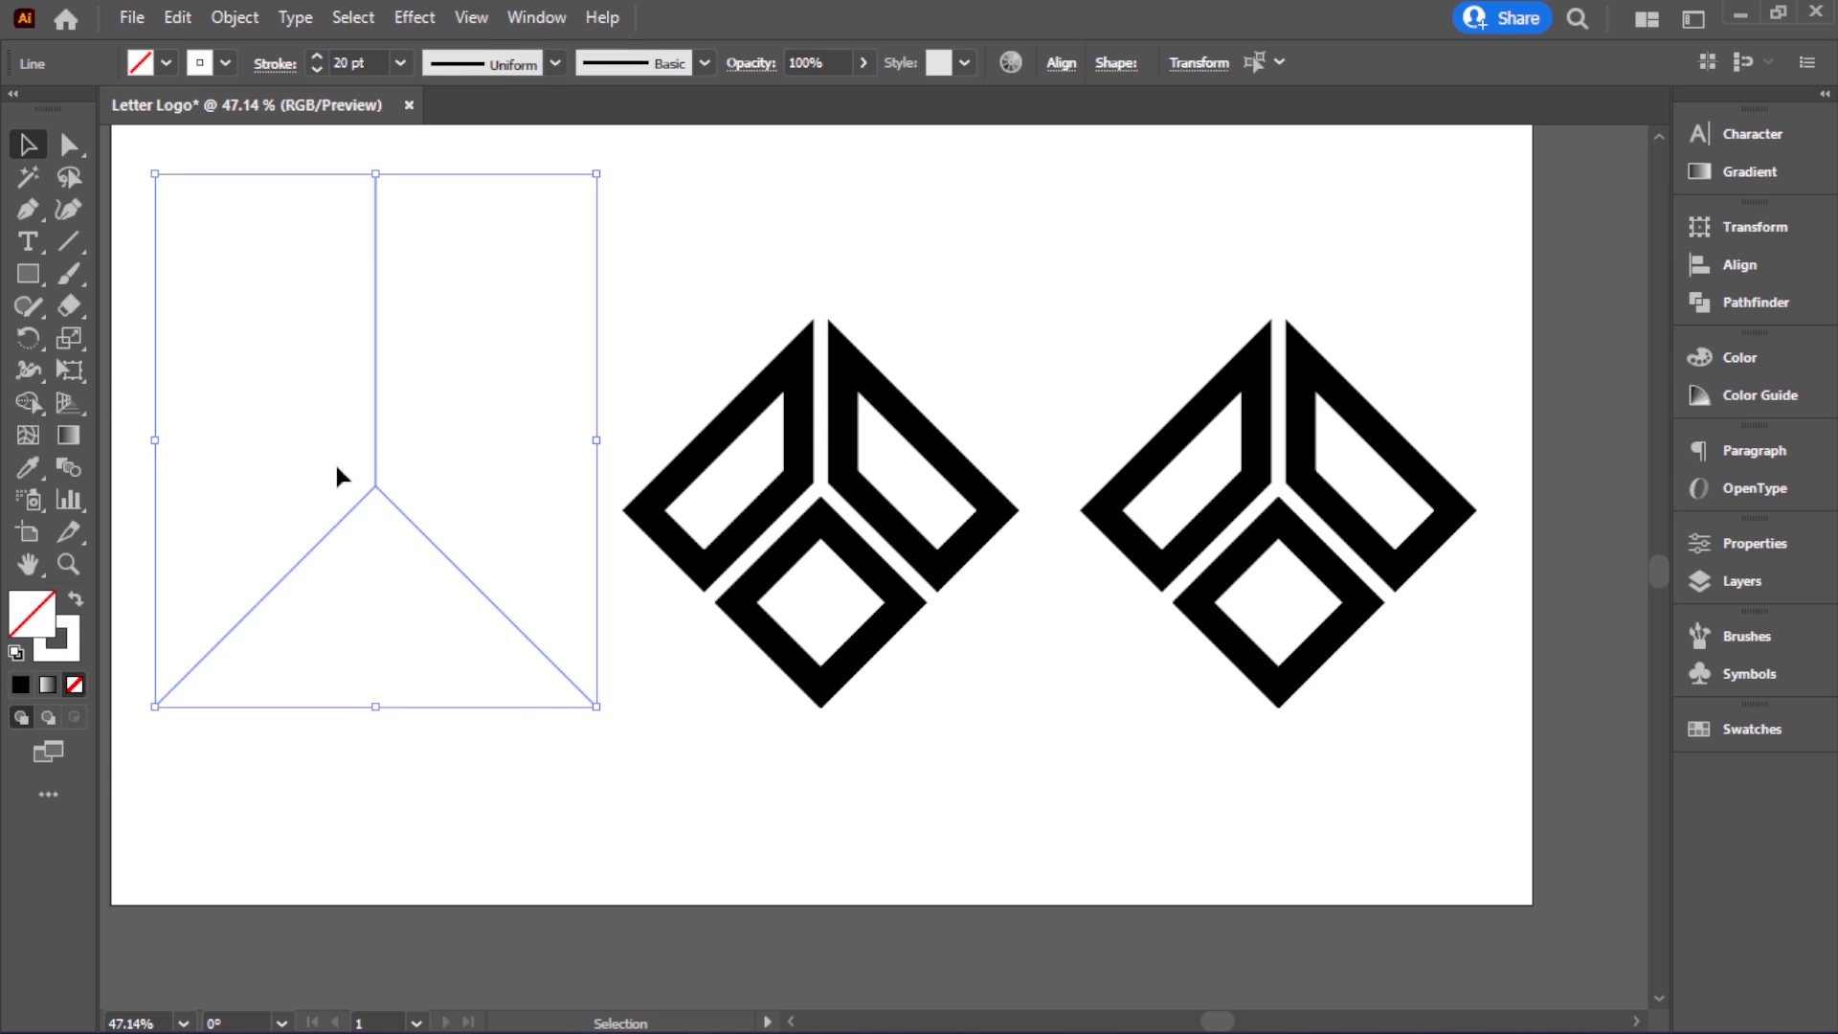
{"action": "left_click", "coordinate": [226, 63]}
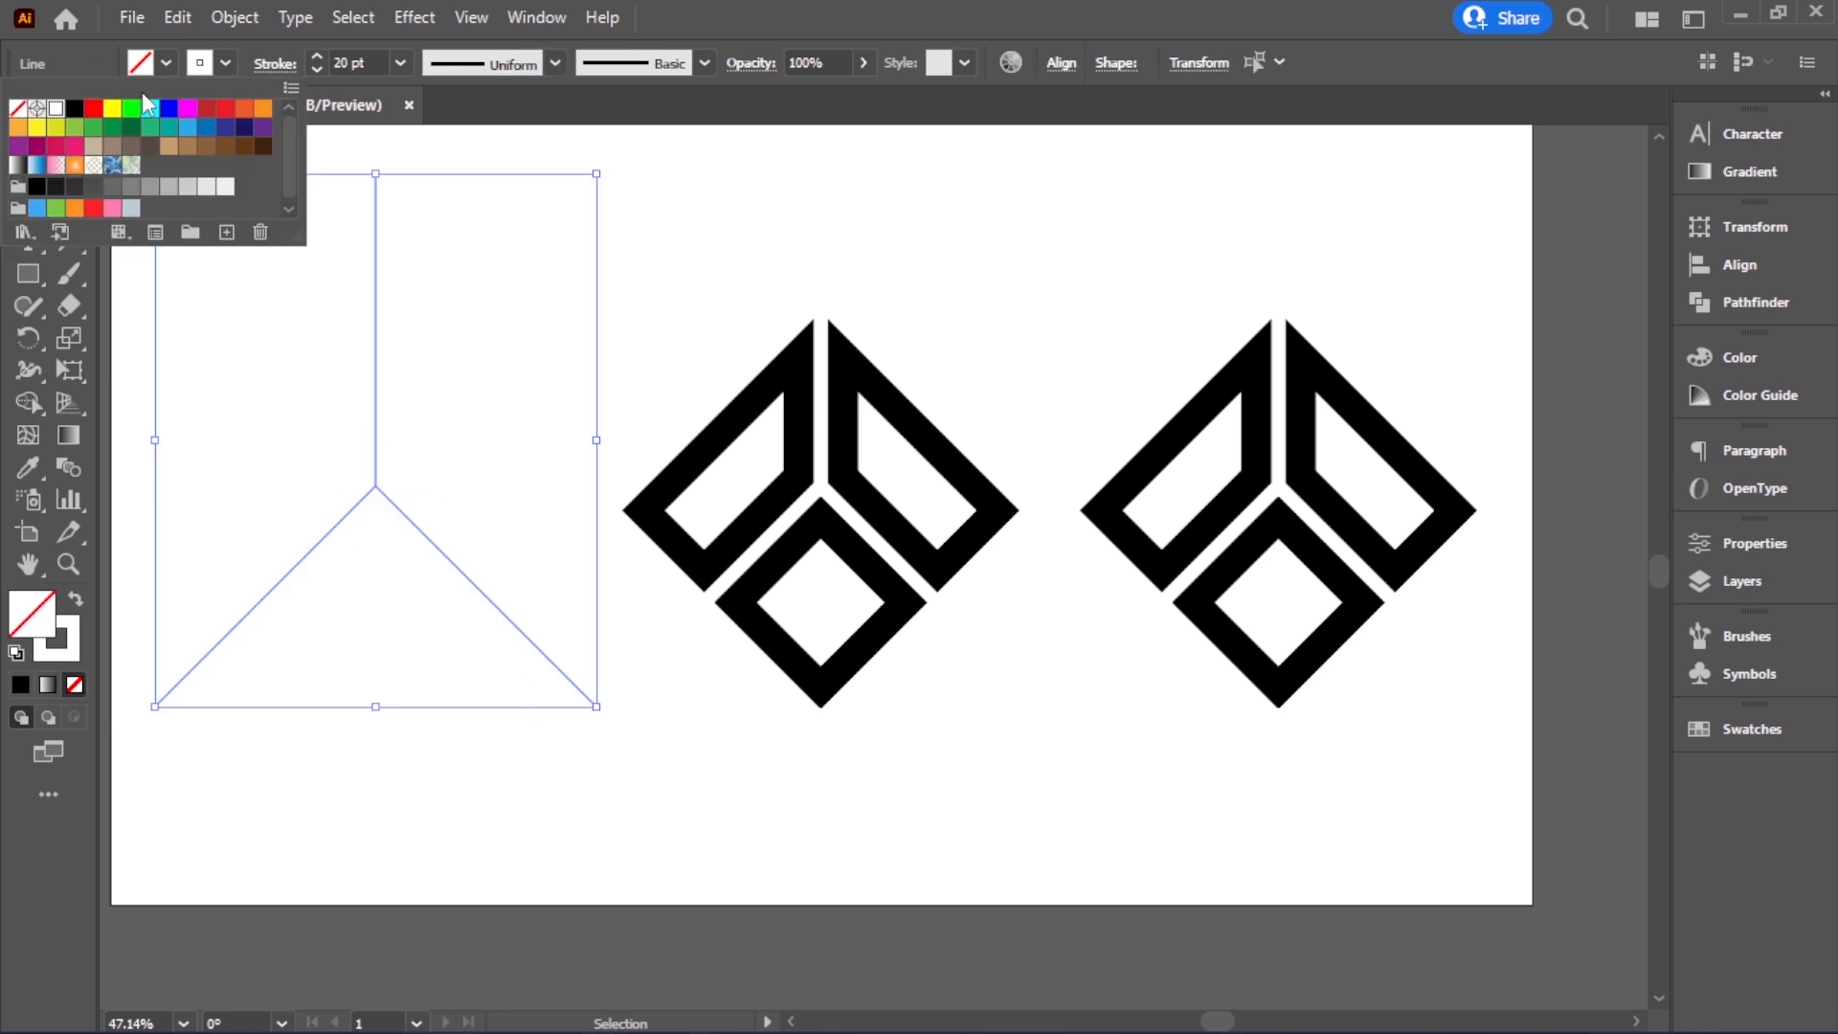
{"action": "left_click", "coordinate": [75, 108]}
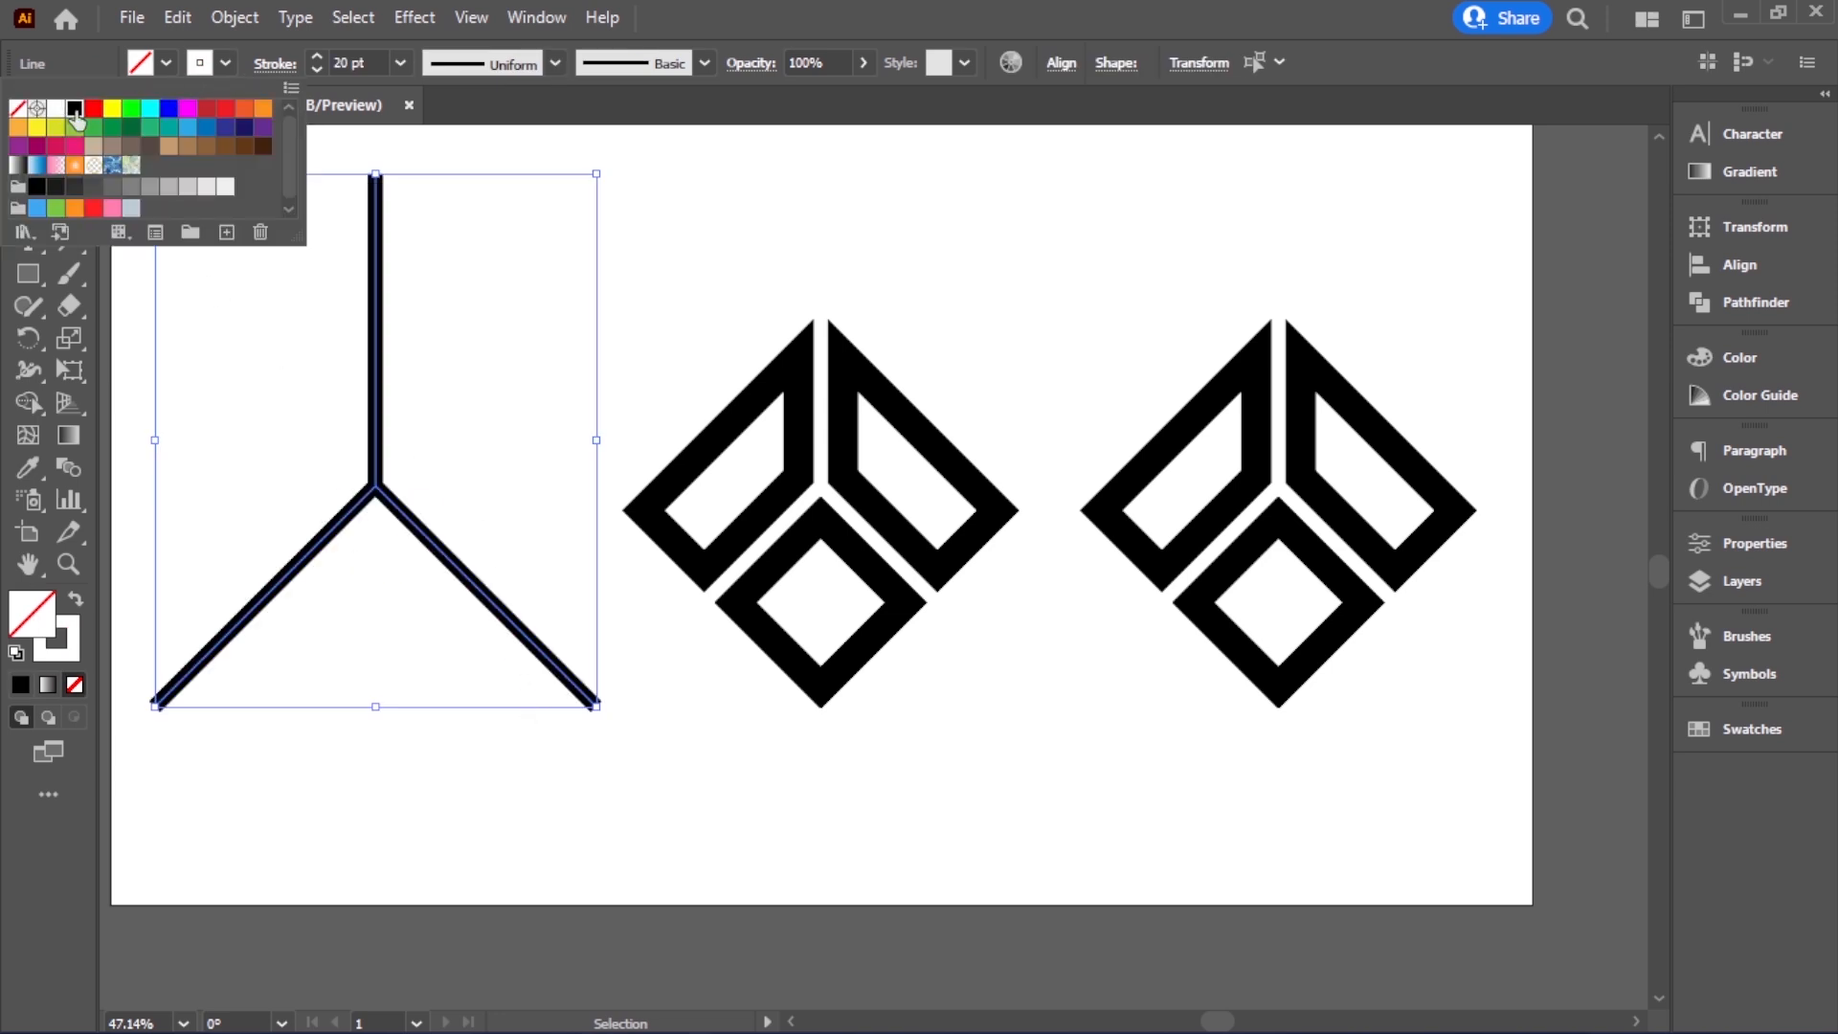
{"action": "left_click", "coordinate": [361, 58]}
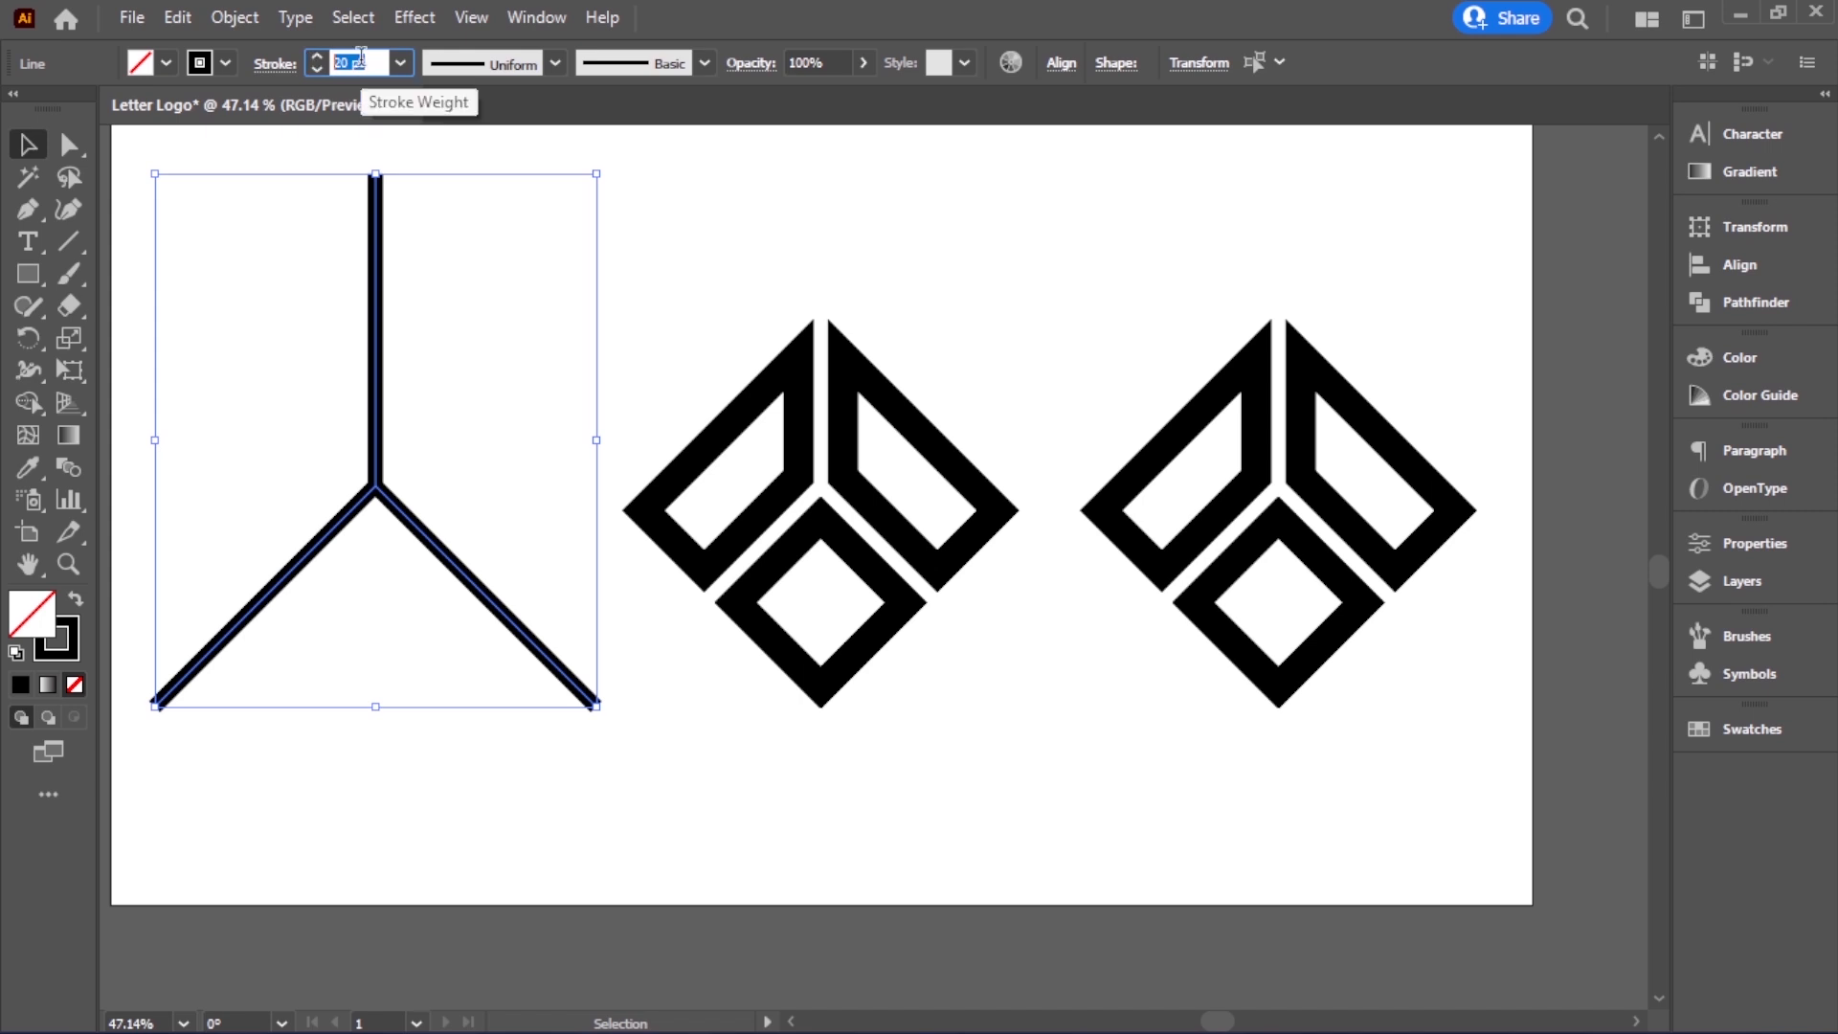
{"action": "left_click", "coordinate": [400, 63]}
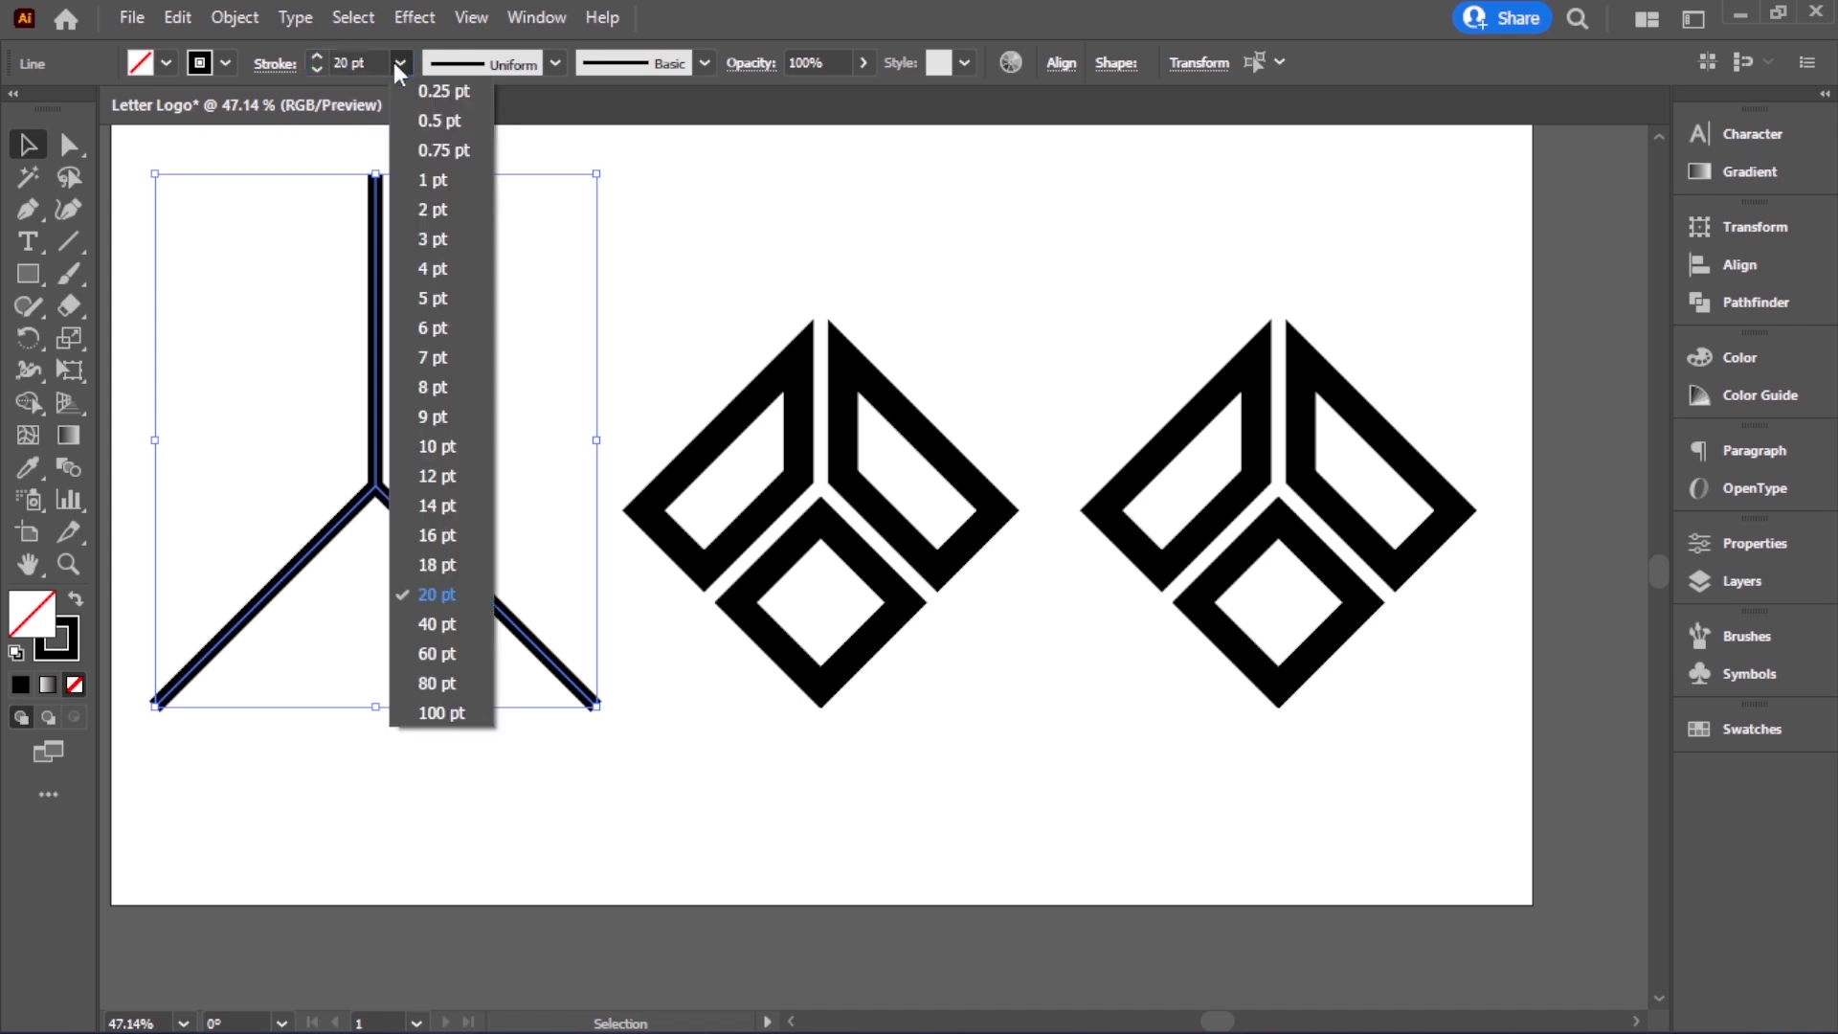
{"action": "left_click", "coordinate": [438, 627]}
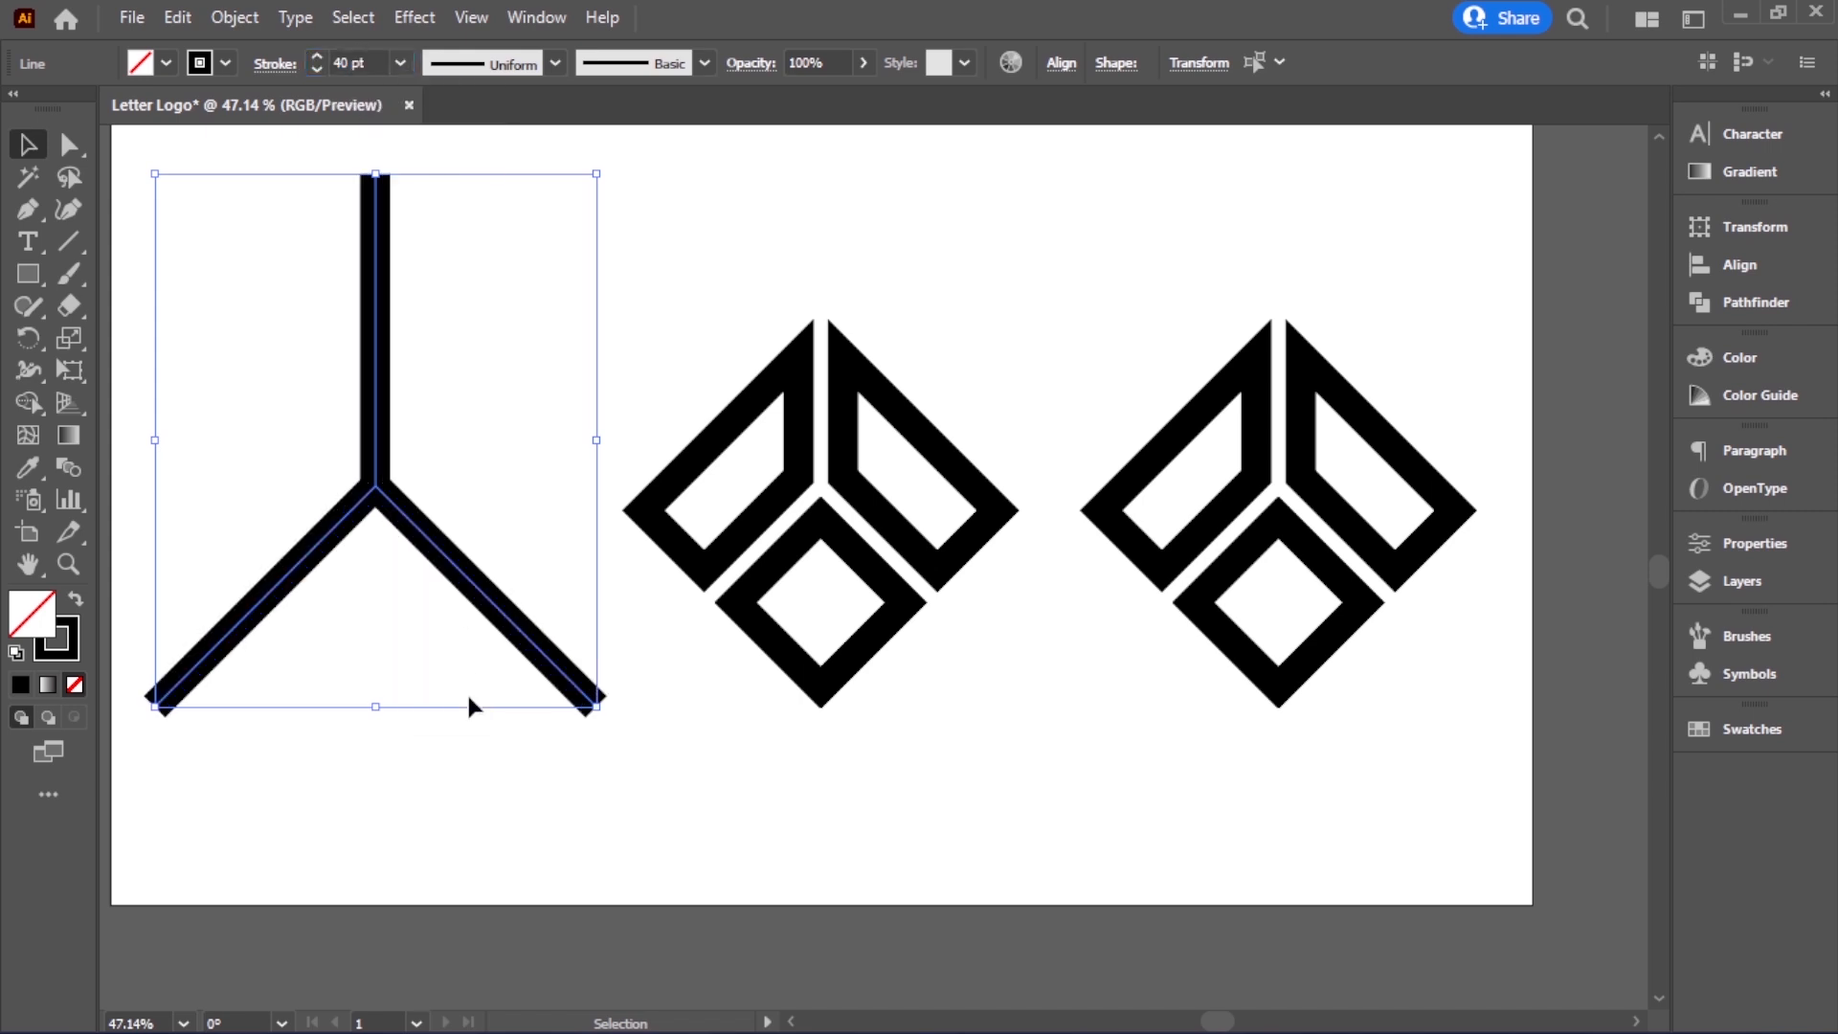
{"action": "left_click", "coordinate": [533, 850]}
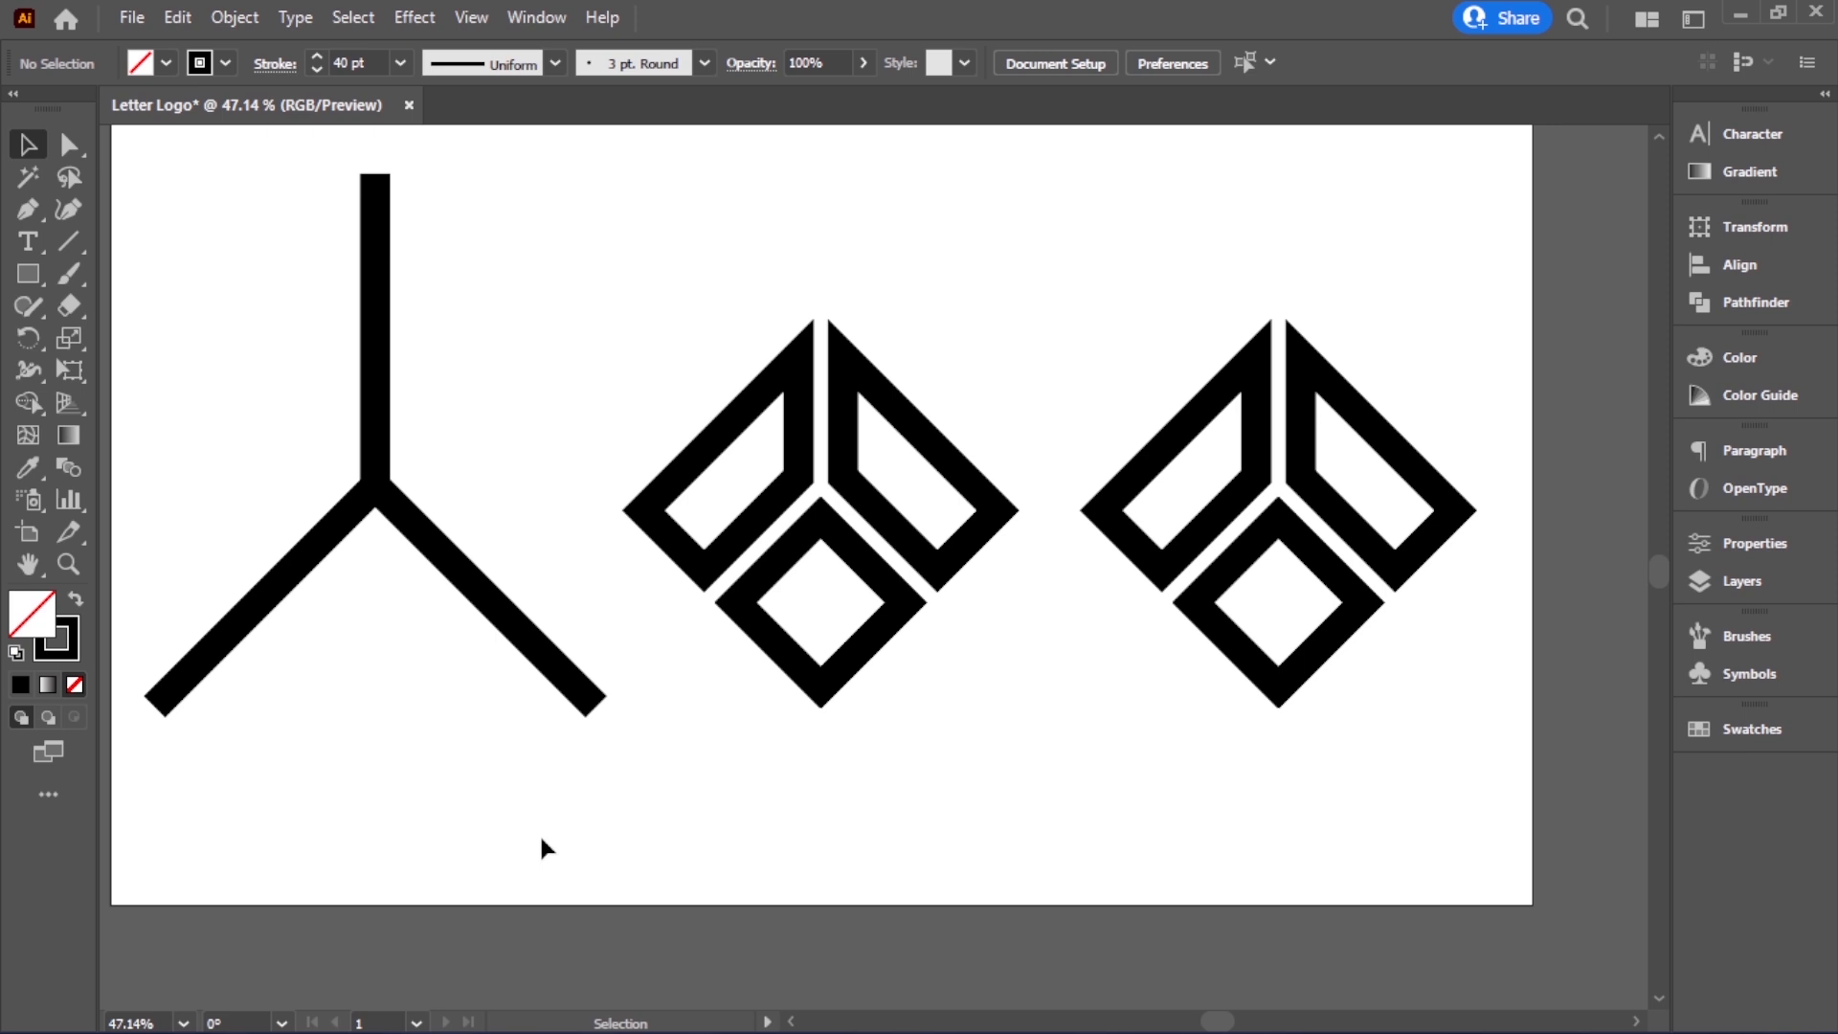
Convert the three thick Y-shaped lines to filled shapes with Outline Stroke
{"action": "left_click_drag", "start_coordinate": [273, 445], "coordinate": [463, 616]}
{"action": "left_click", "coordinate": [235, 18]}
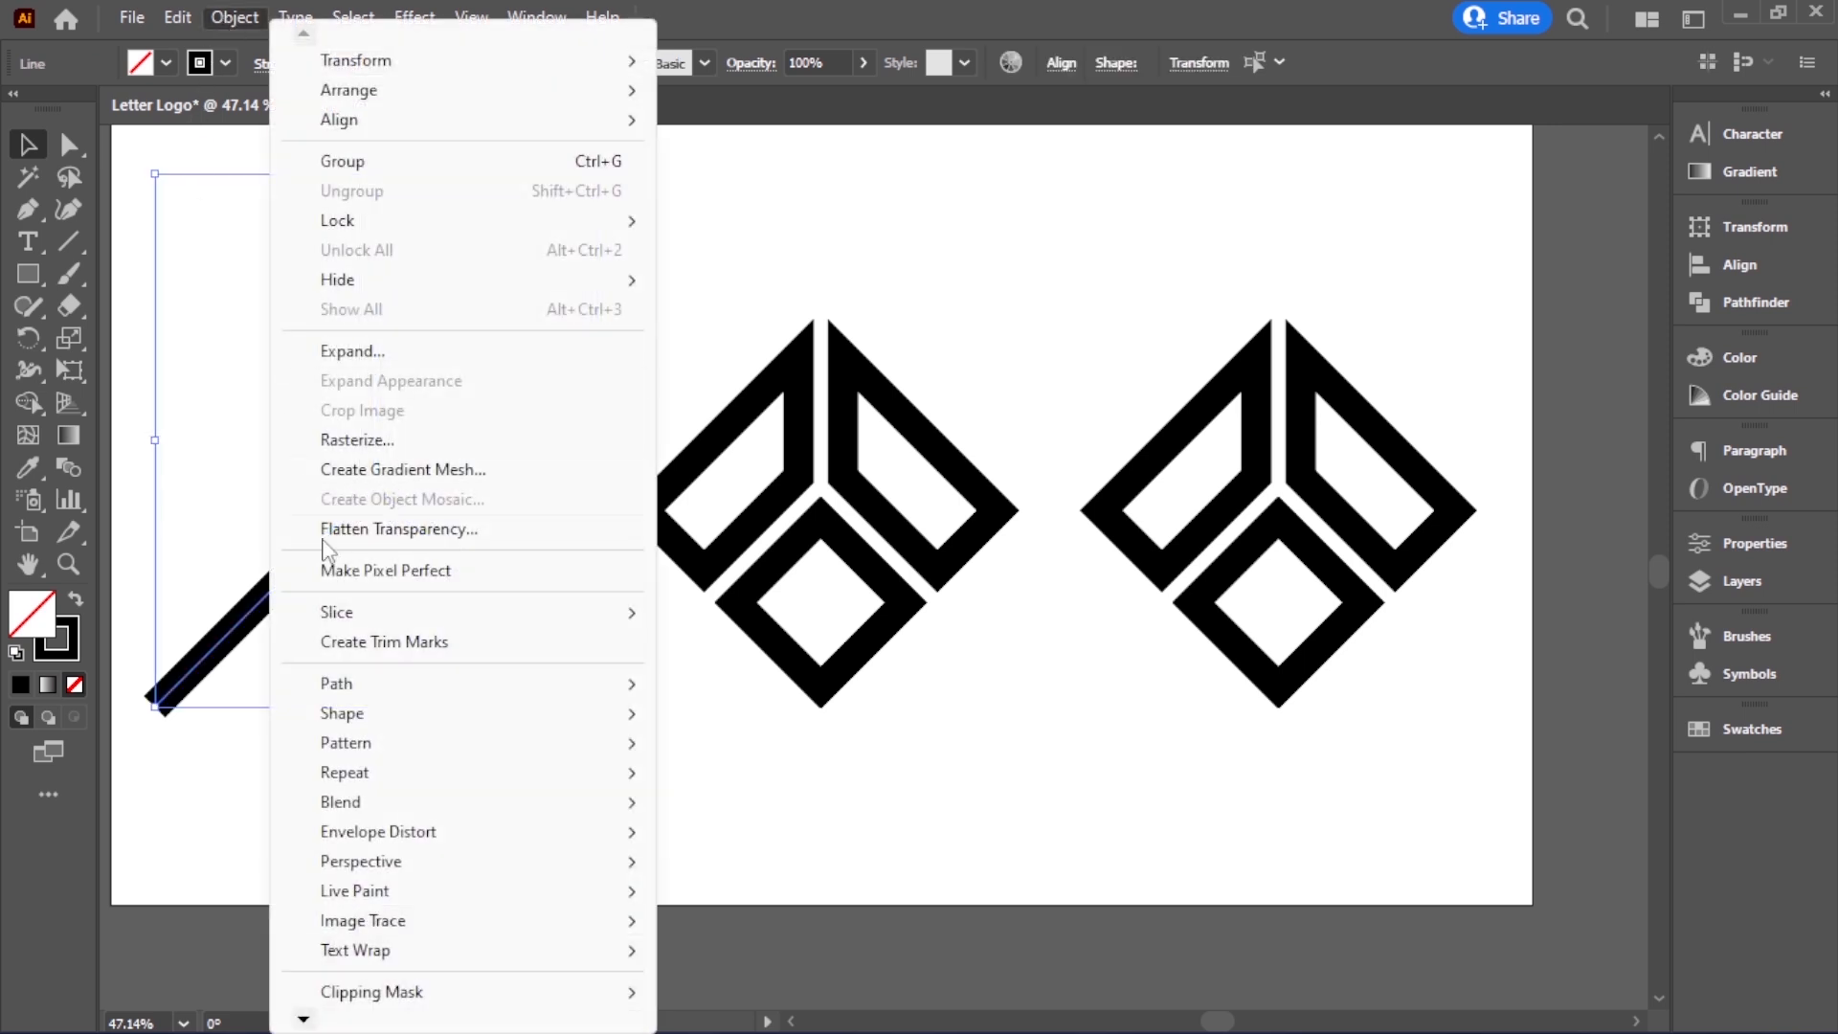
{"action": "mouse_move", "coordinate": [368, 689]}
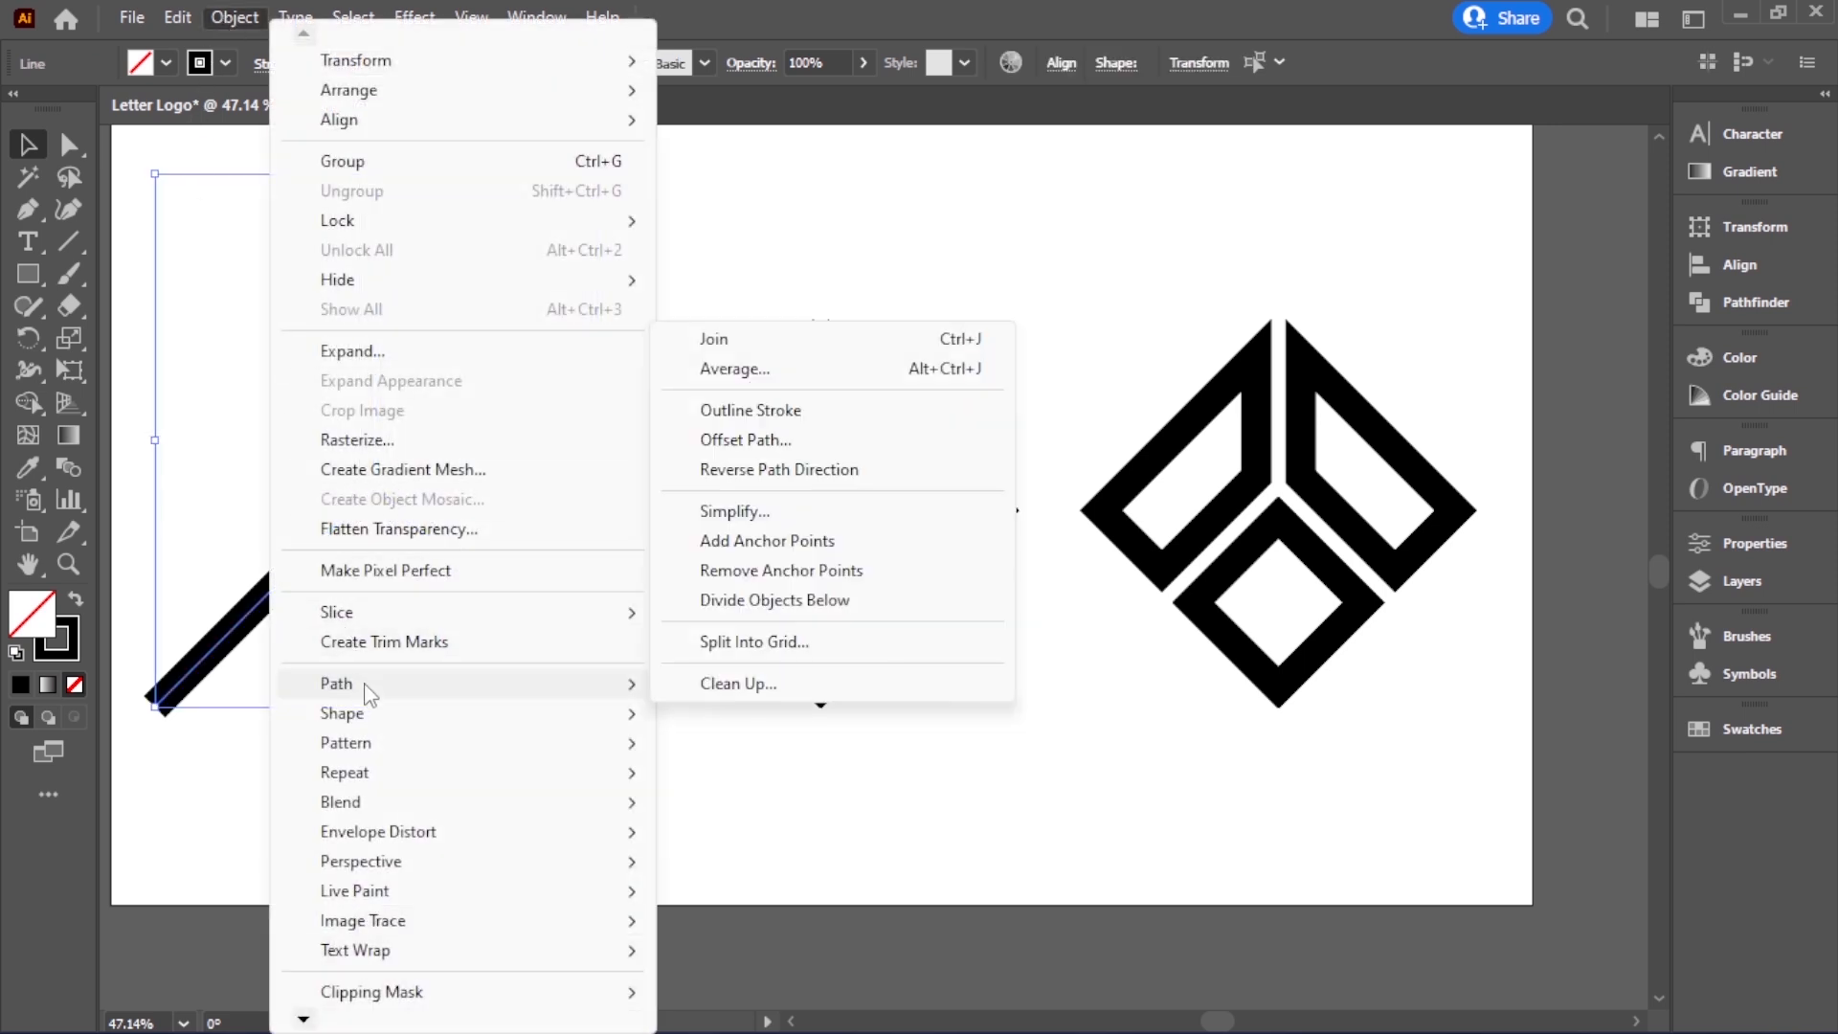
{"action": "left_click", "coordinate": [750, 410]}
{"action": "left_click", "coordinate": [595, 820]}
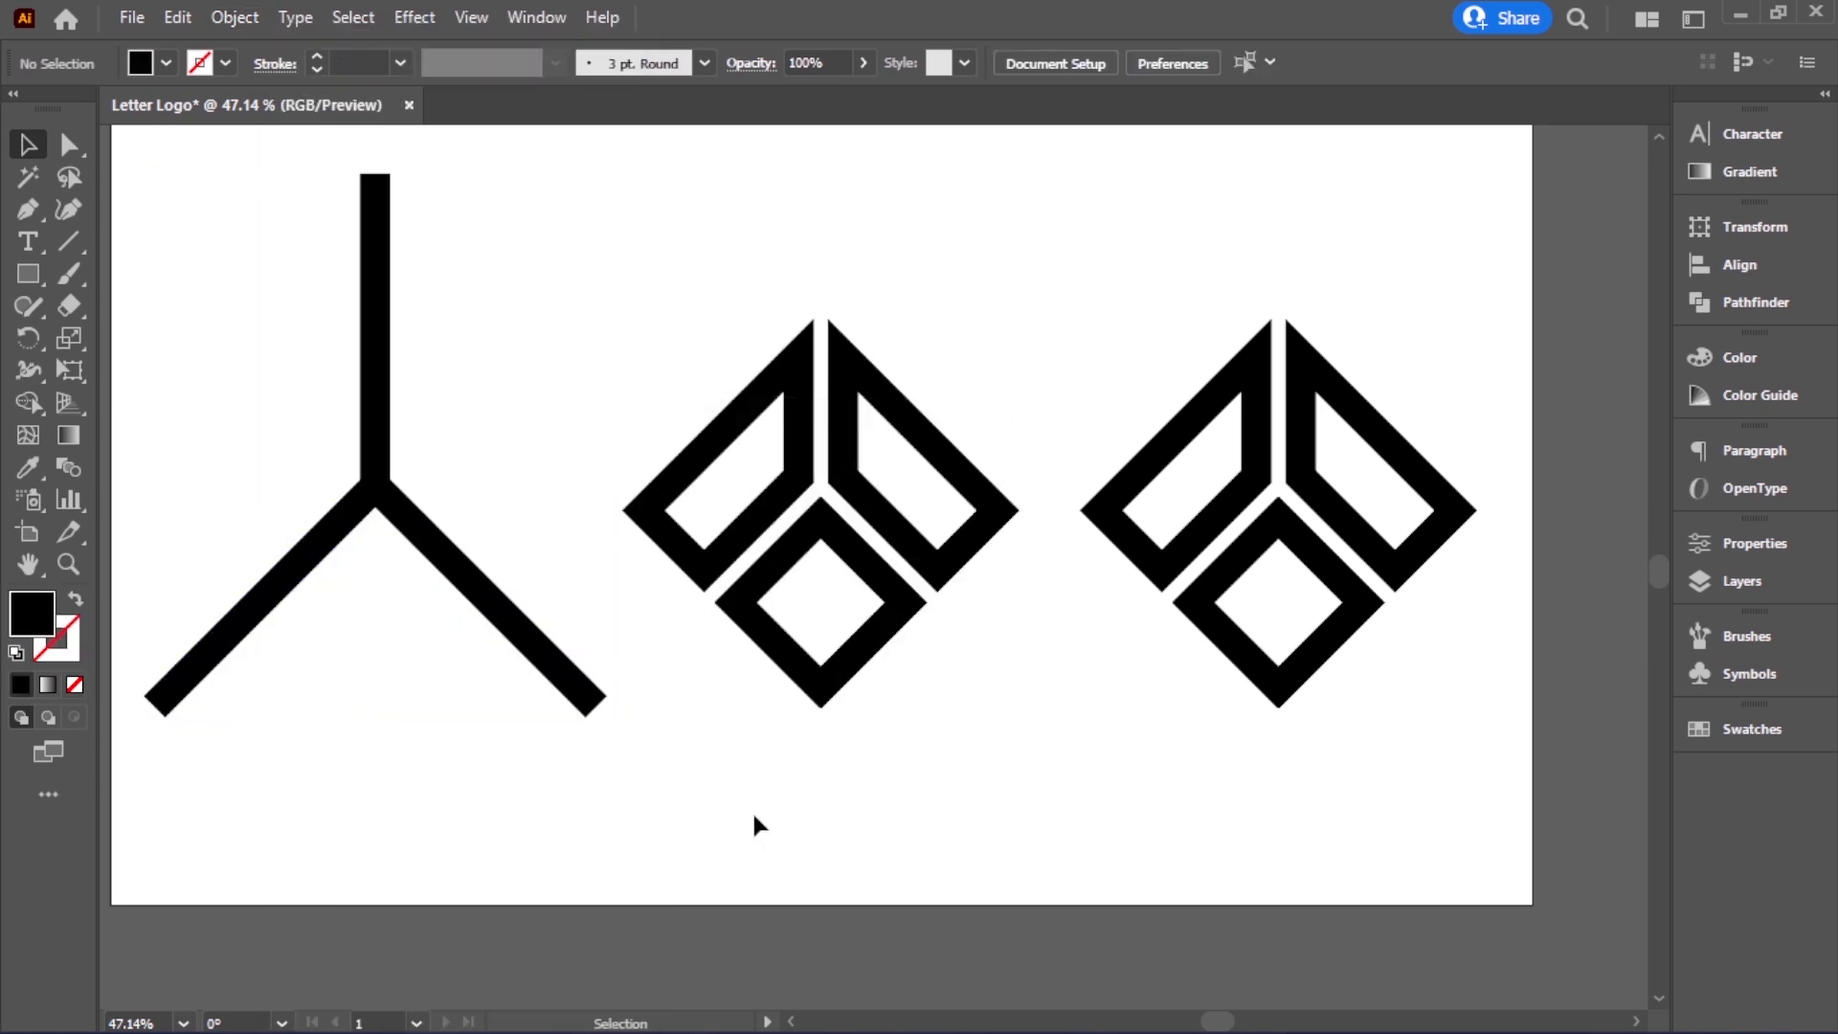
Move the three outlined Y-shaped bars off the artboard onto the pasteboard to its left
{"action": "left_click_drag", "start_coordinate": [756, 823], "coordinate": [1057, 829]}
{"action": "left_click_drag", "start_coordinate": [586, 423], "coordinate": [247, 593]}
{"action": "left_click", "coordinate": [935, 644]}
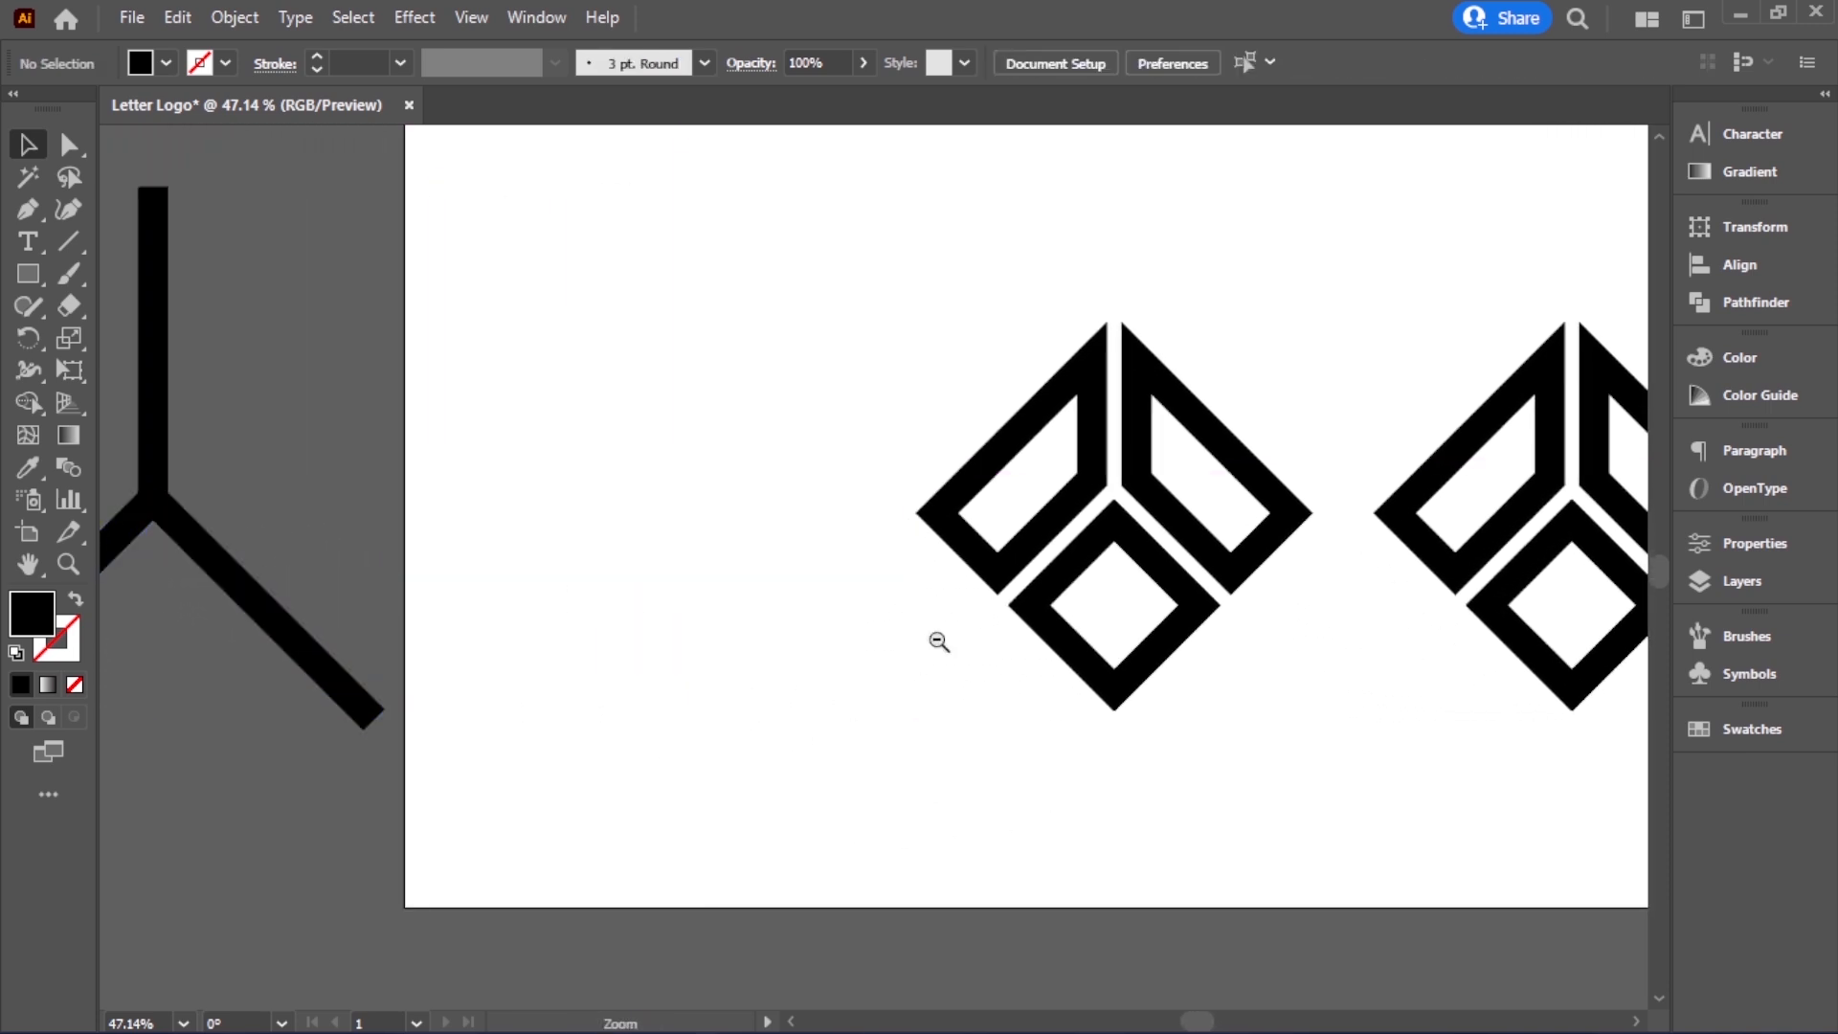
Group the two hollow diamond logos and centre the group horizontally and vertically on the artboard
{"action": "key", "text": "ctrl+minus"}
{"action": "left_click_drag", "start_coordinate": [1252, 669], "coordinate": [1285, 674]}
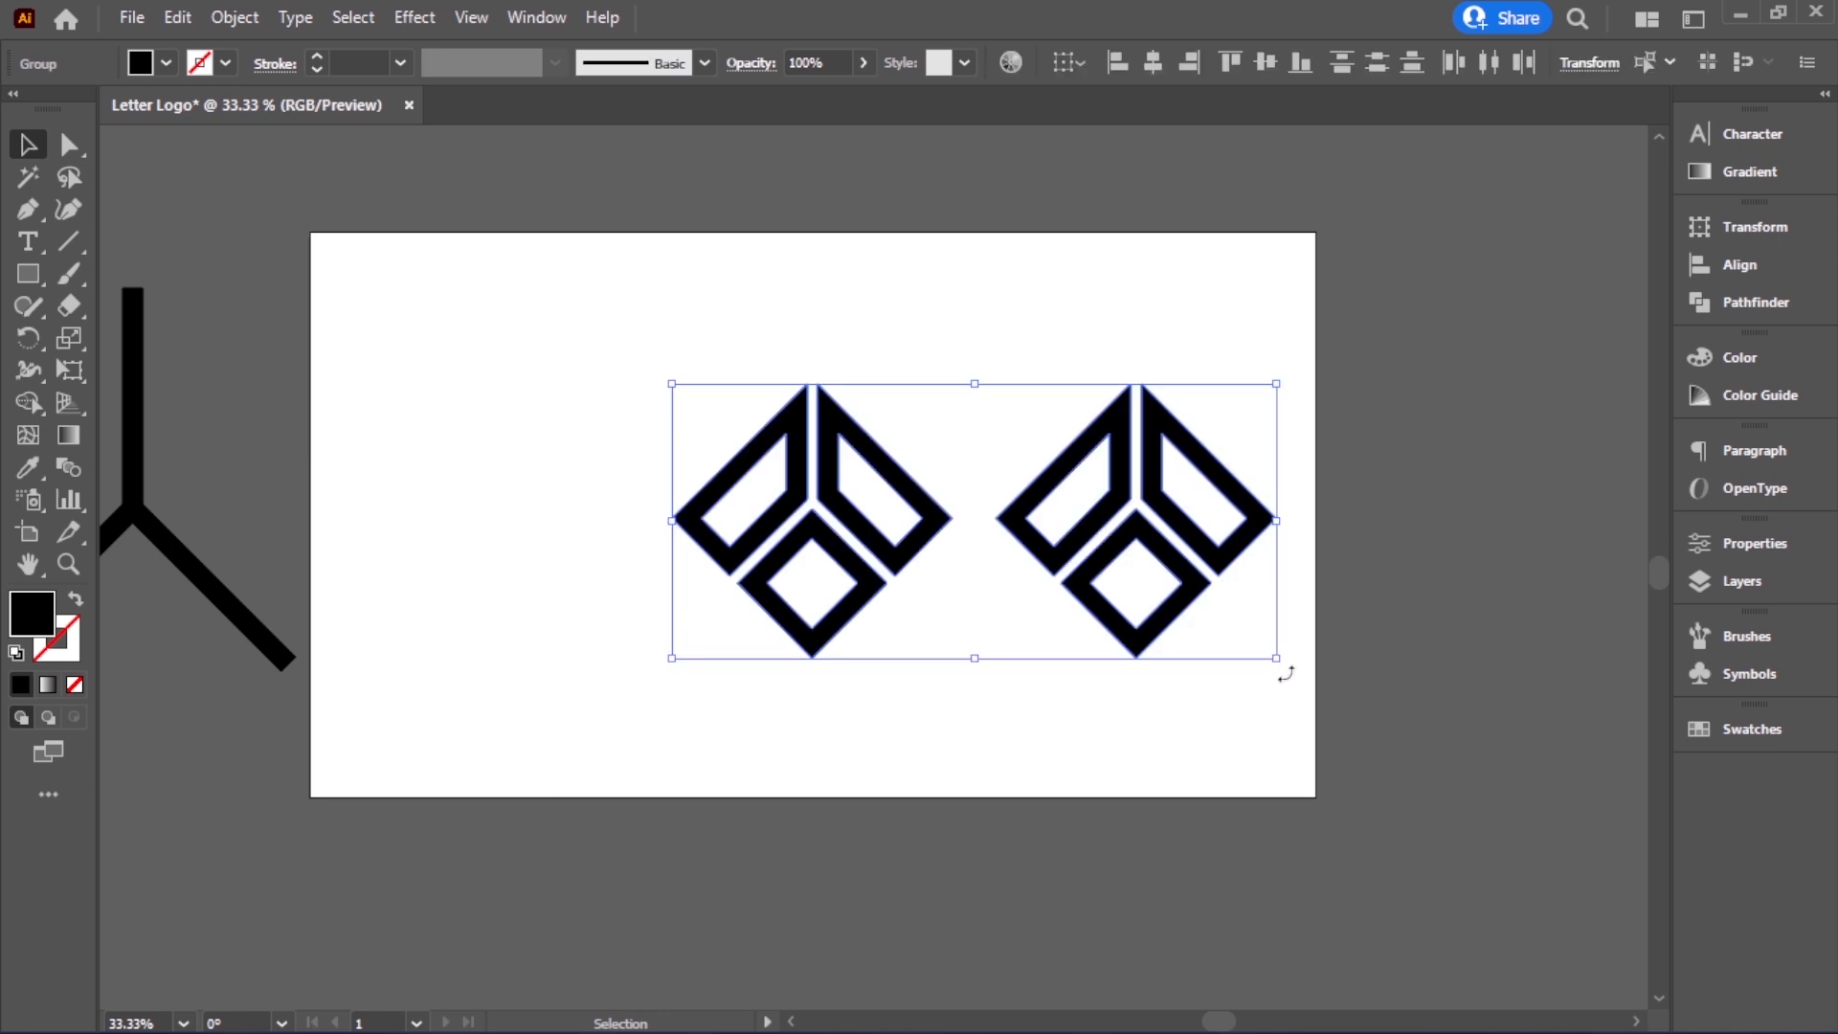
{"action": "left_click", "coordinate": [234, 17]}
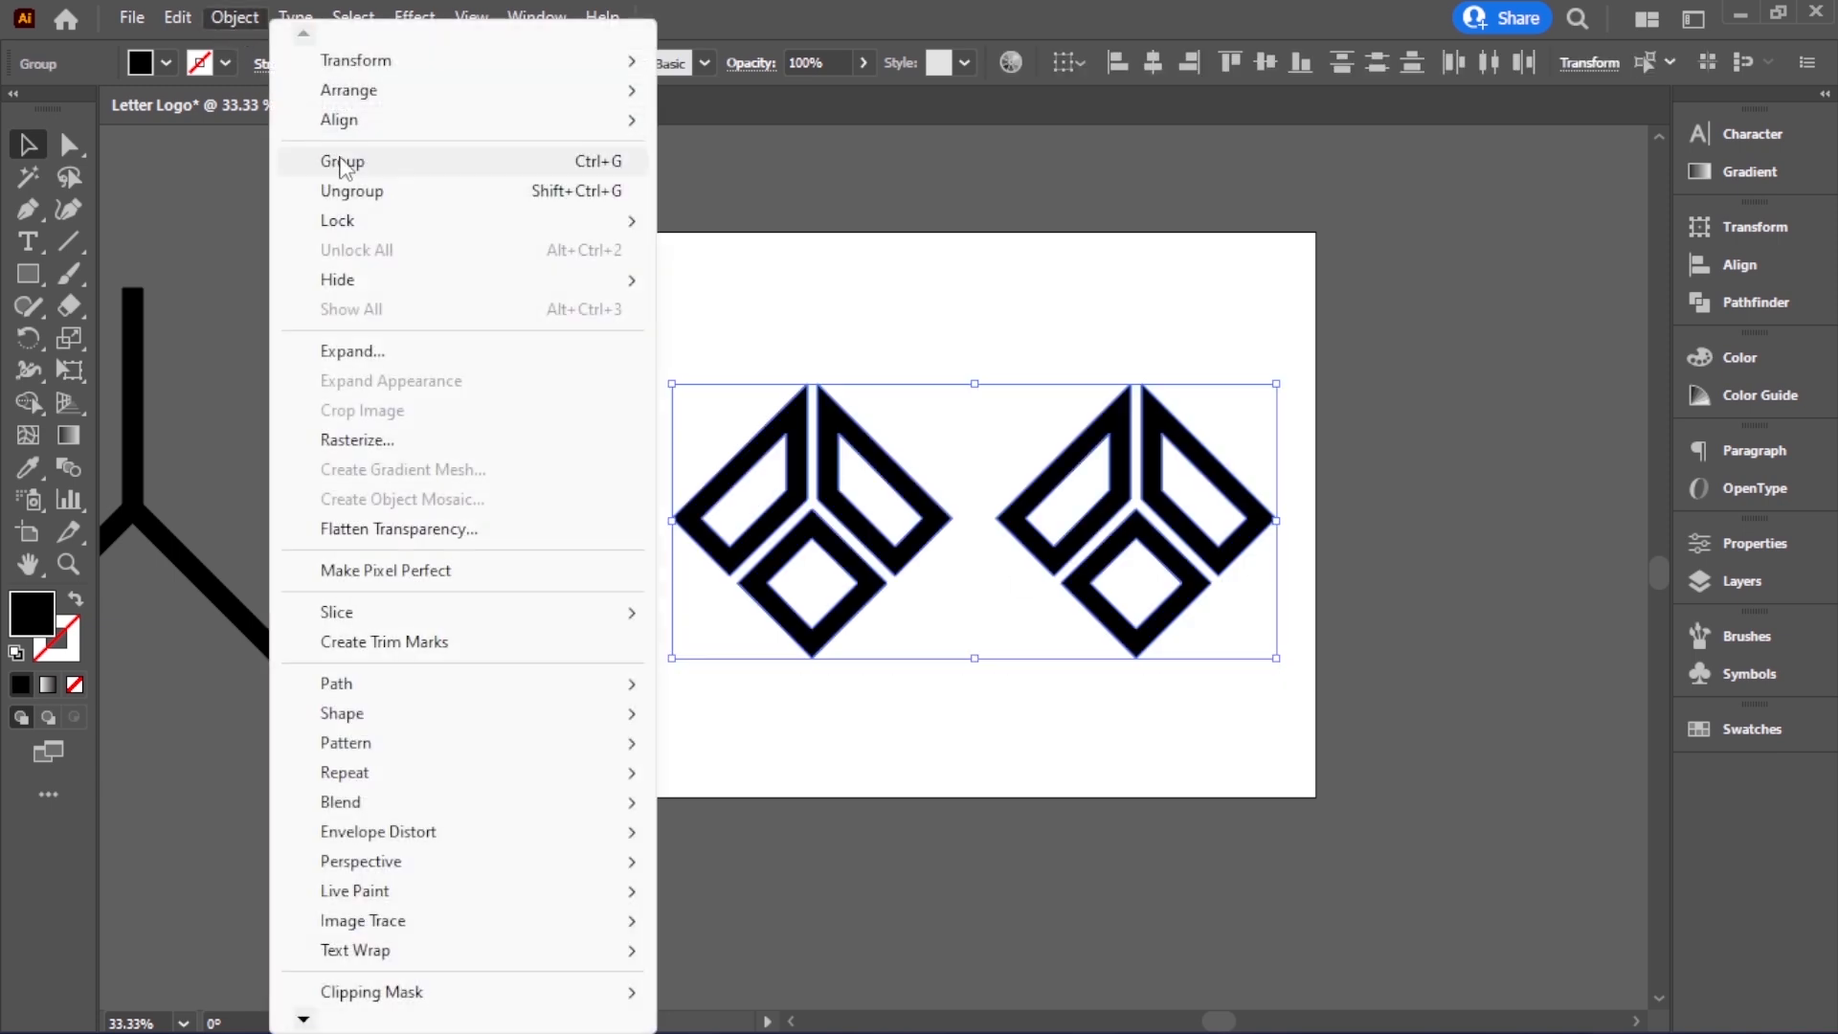
{"action": "left_click", "coordinate": [331, 155]}
{"action": "left_click", "coordinate": [1151, 65]}
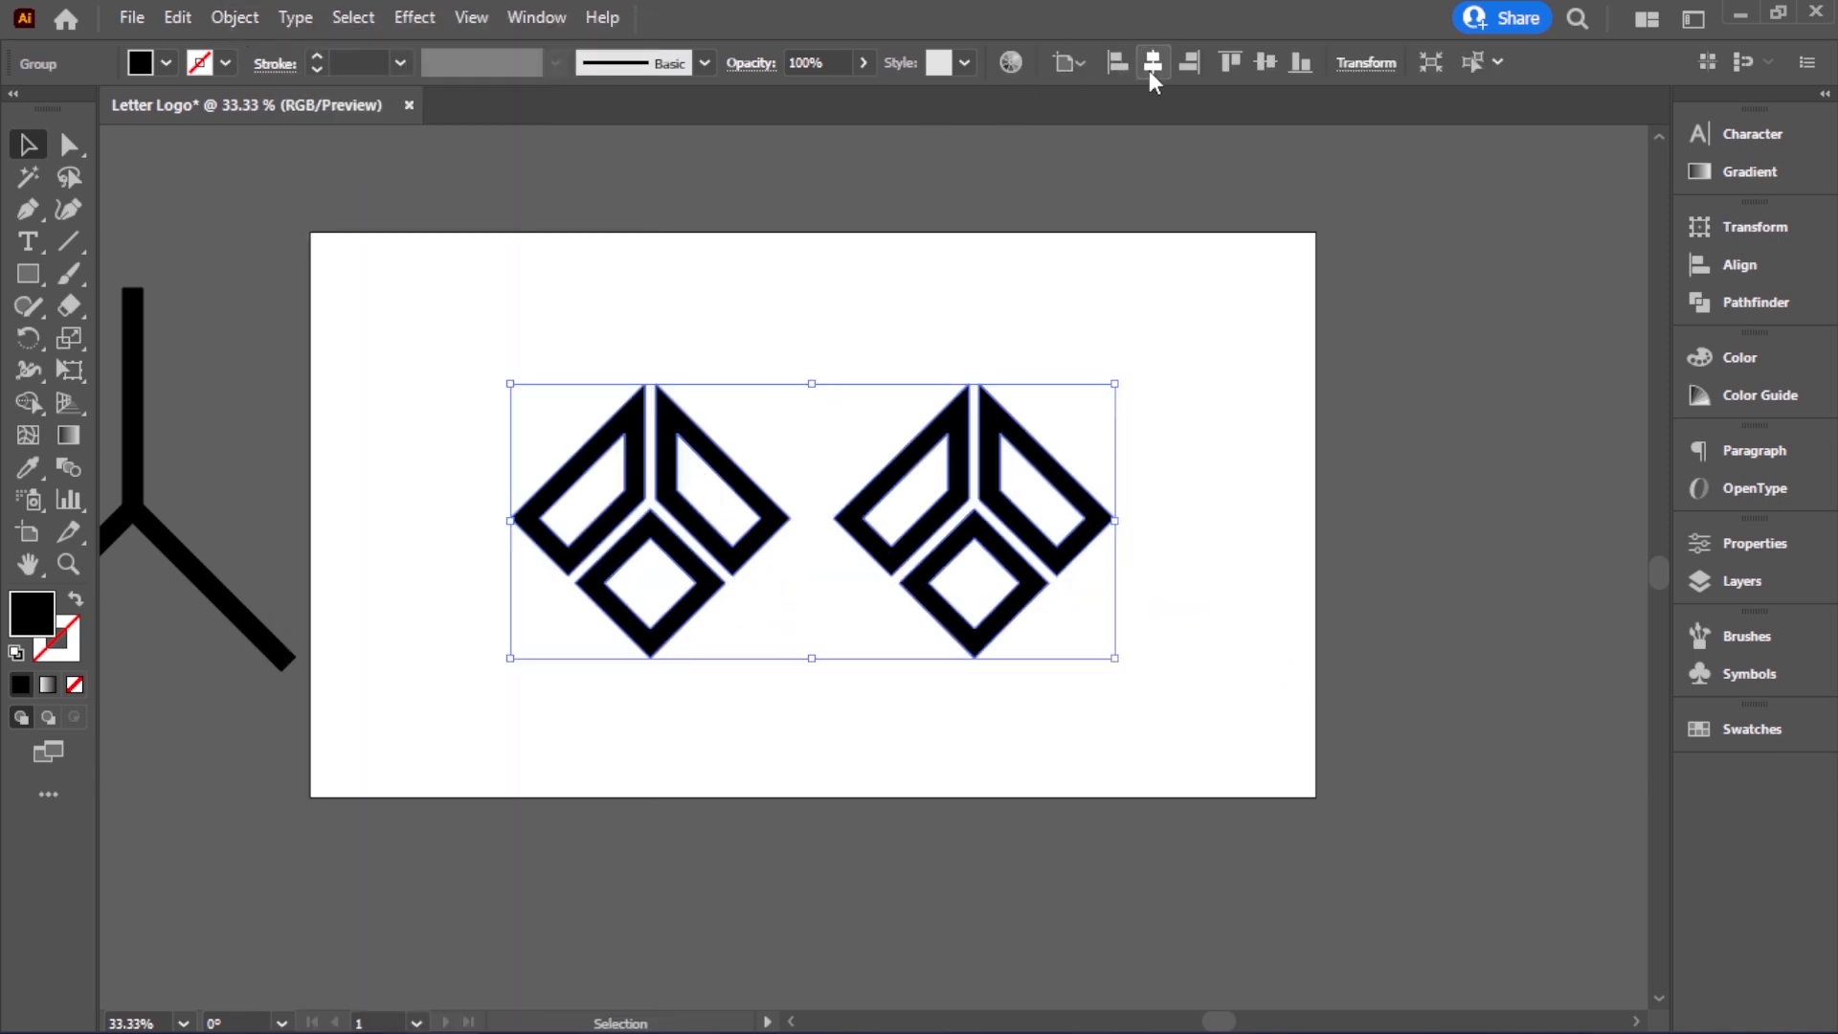
{"action": "left_click", "coordinate": [1259, 63]}
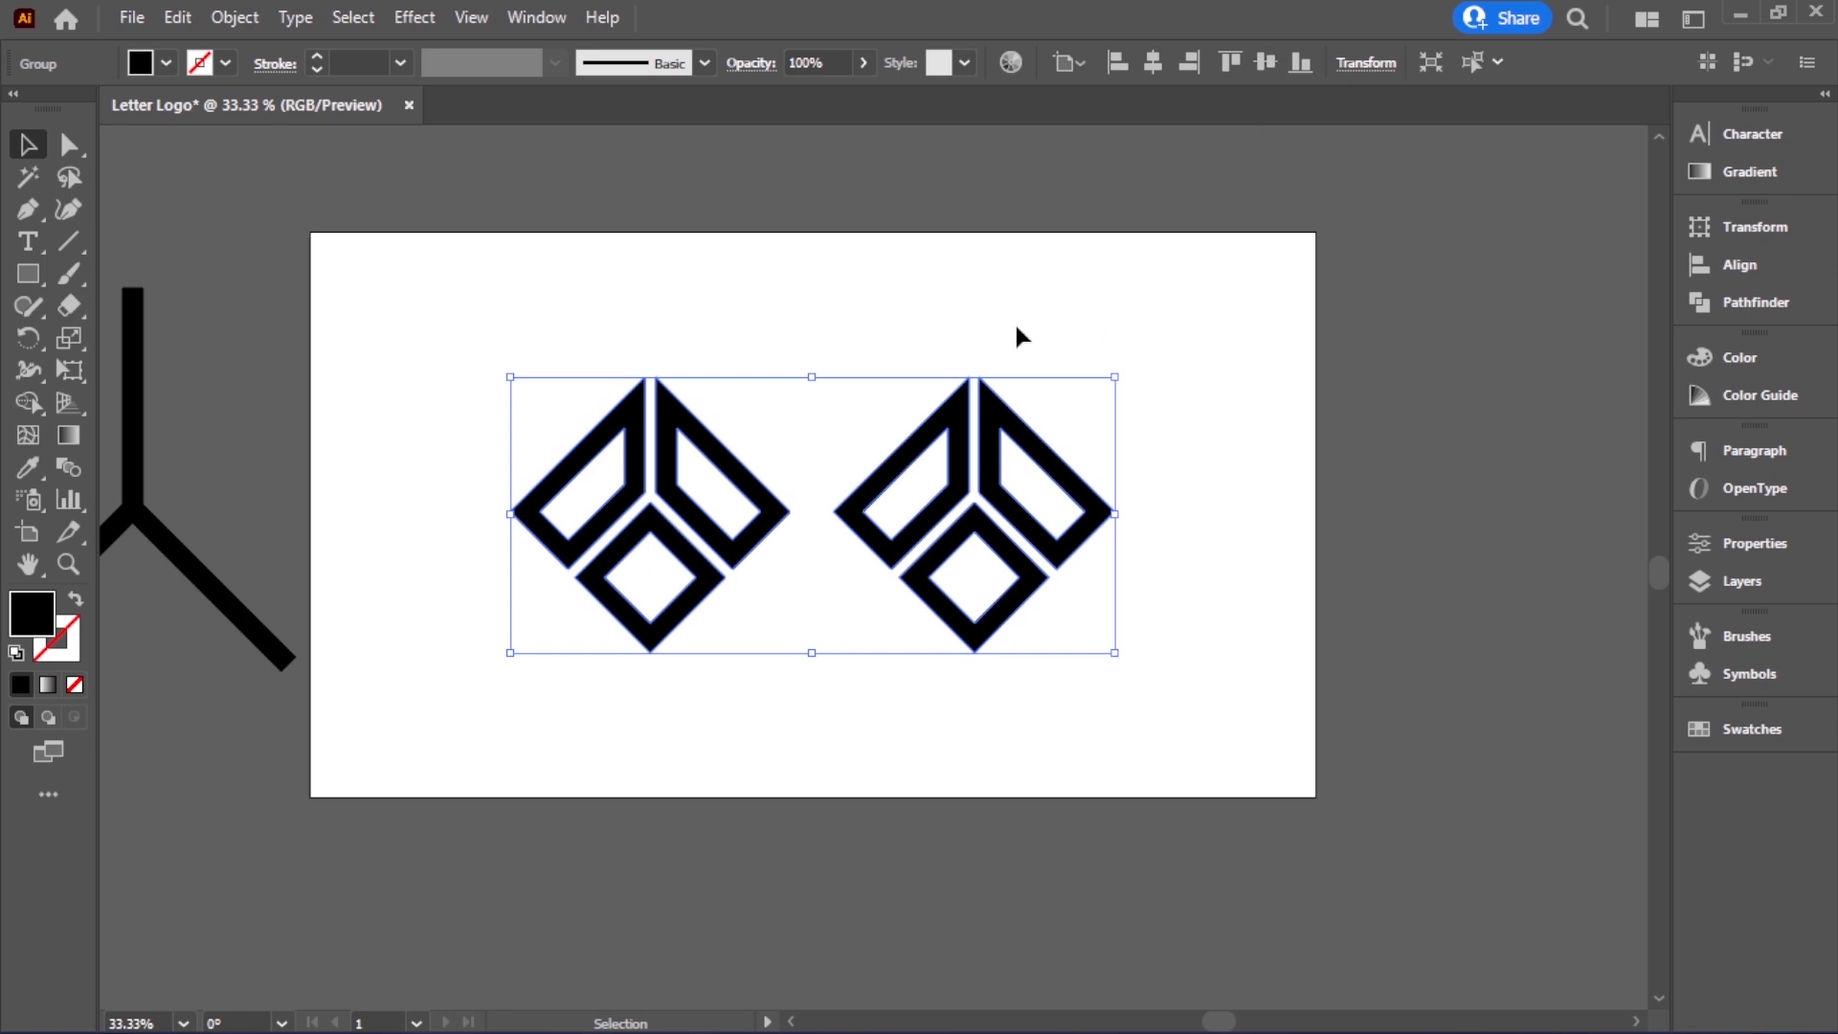
Ungroup the centred pair so the two diamond logos are separate again
{"action": "left_click", "coordinate": [235, 18]}
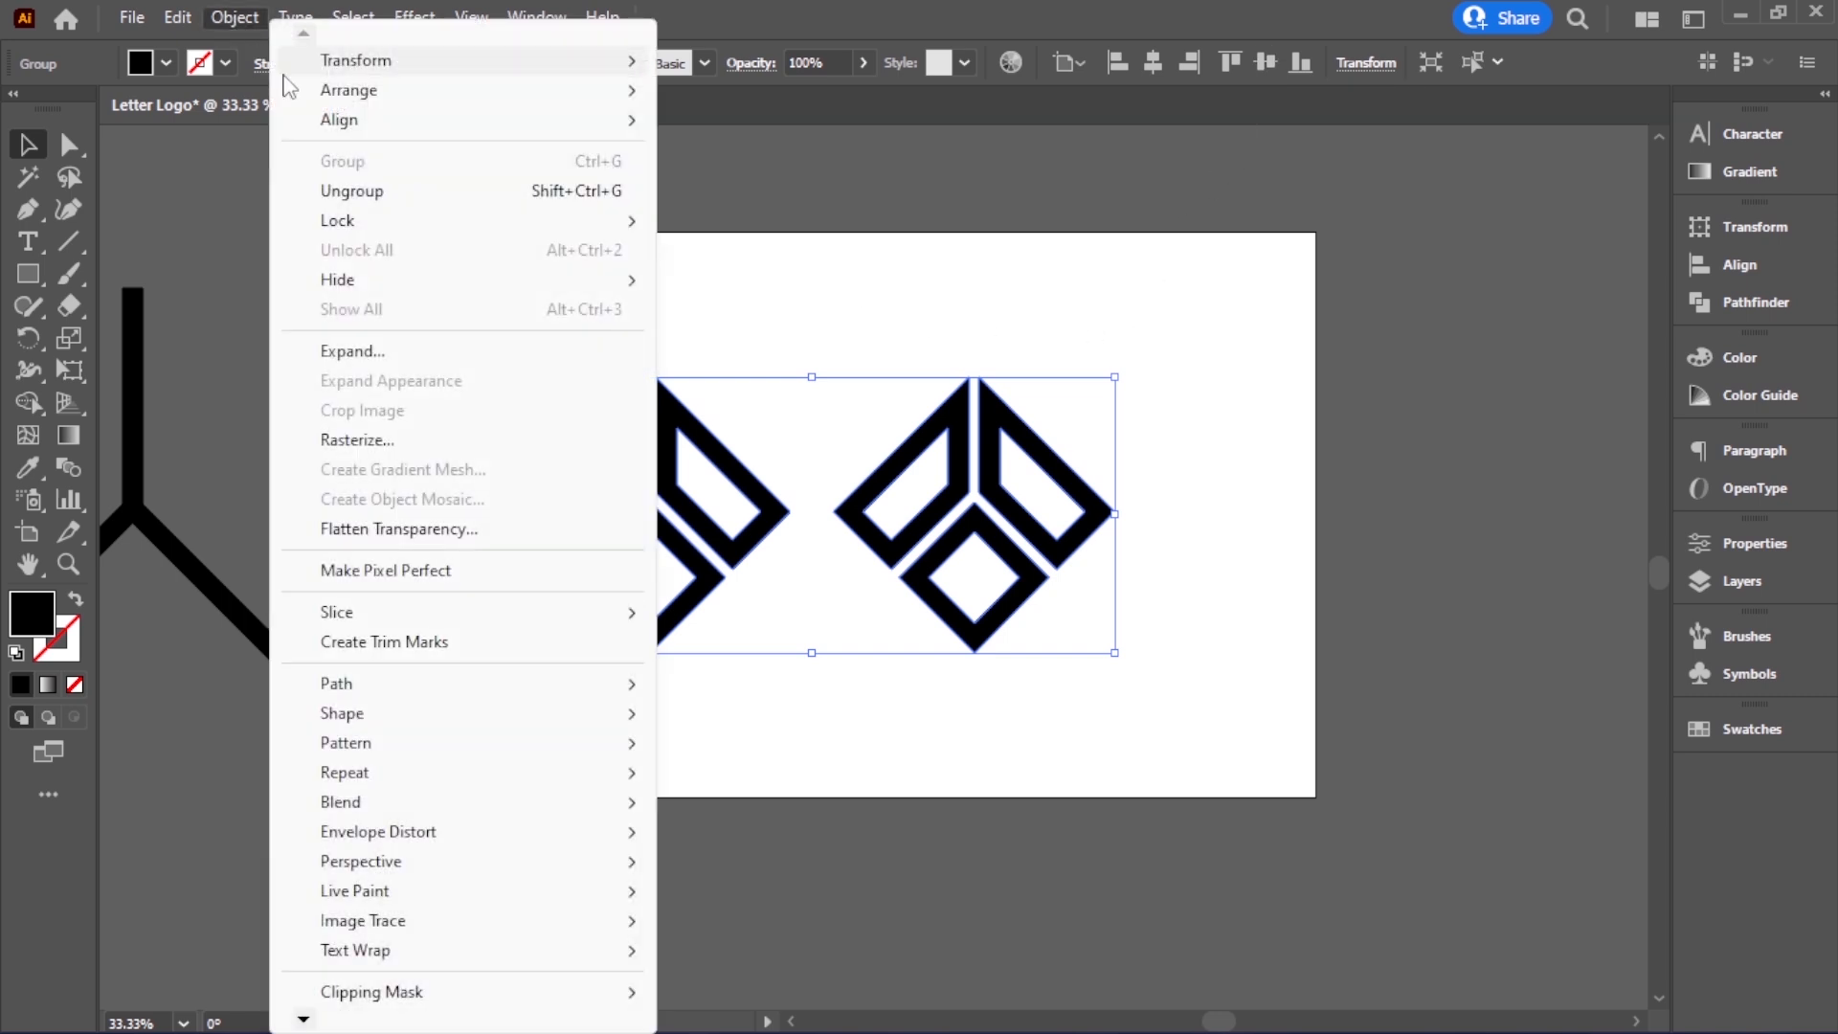
{"action": "left_click", "coordinate": [350, 191]}
{"action": "left_click", "coordinate": [844, 698]}
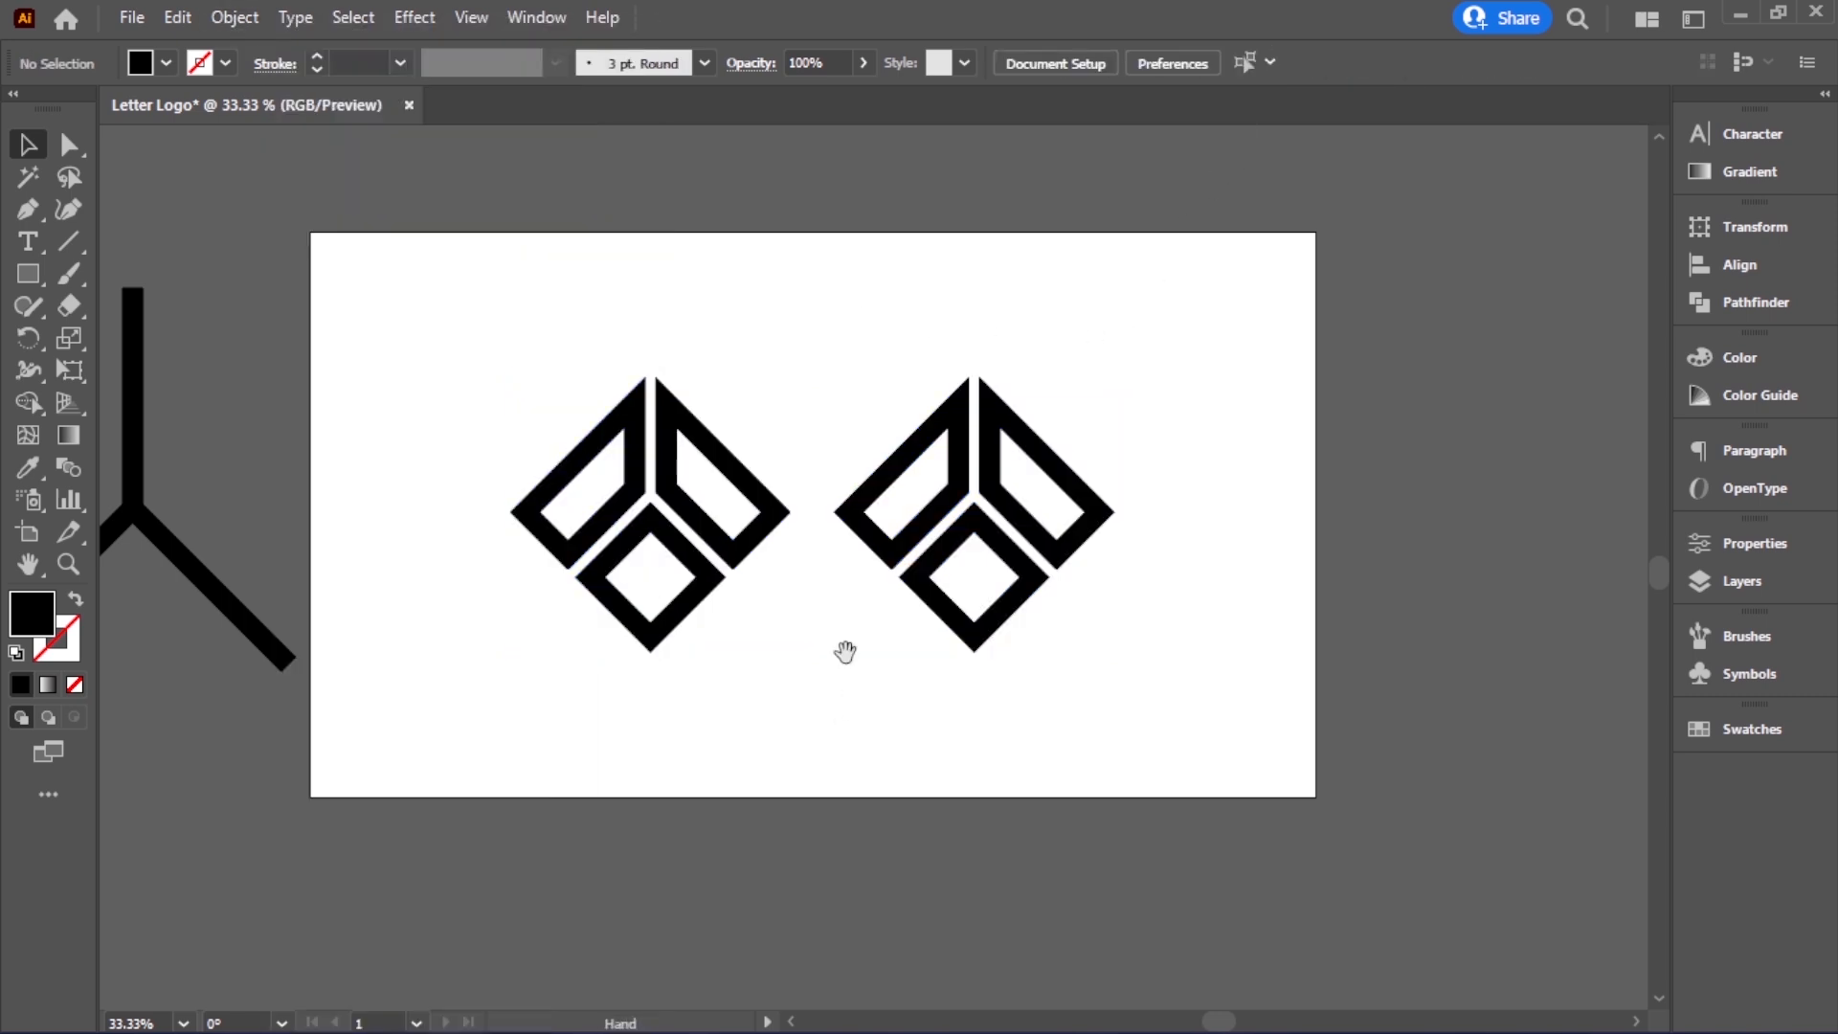
Place a copy of the Y shape's lower-right diagonal bar across the upper-left frame of the left logo
{"action": "left_click_drag", "start_coordinate": [844, 651], "coordinate": [988, 755]}
{"action": "scroll", "coordinate": [1017, 628], "scroll_direction": "up", "scroll_amount": 2}
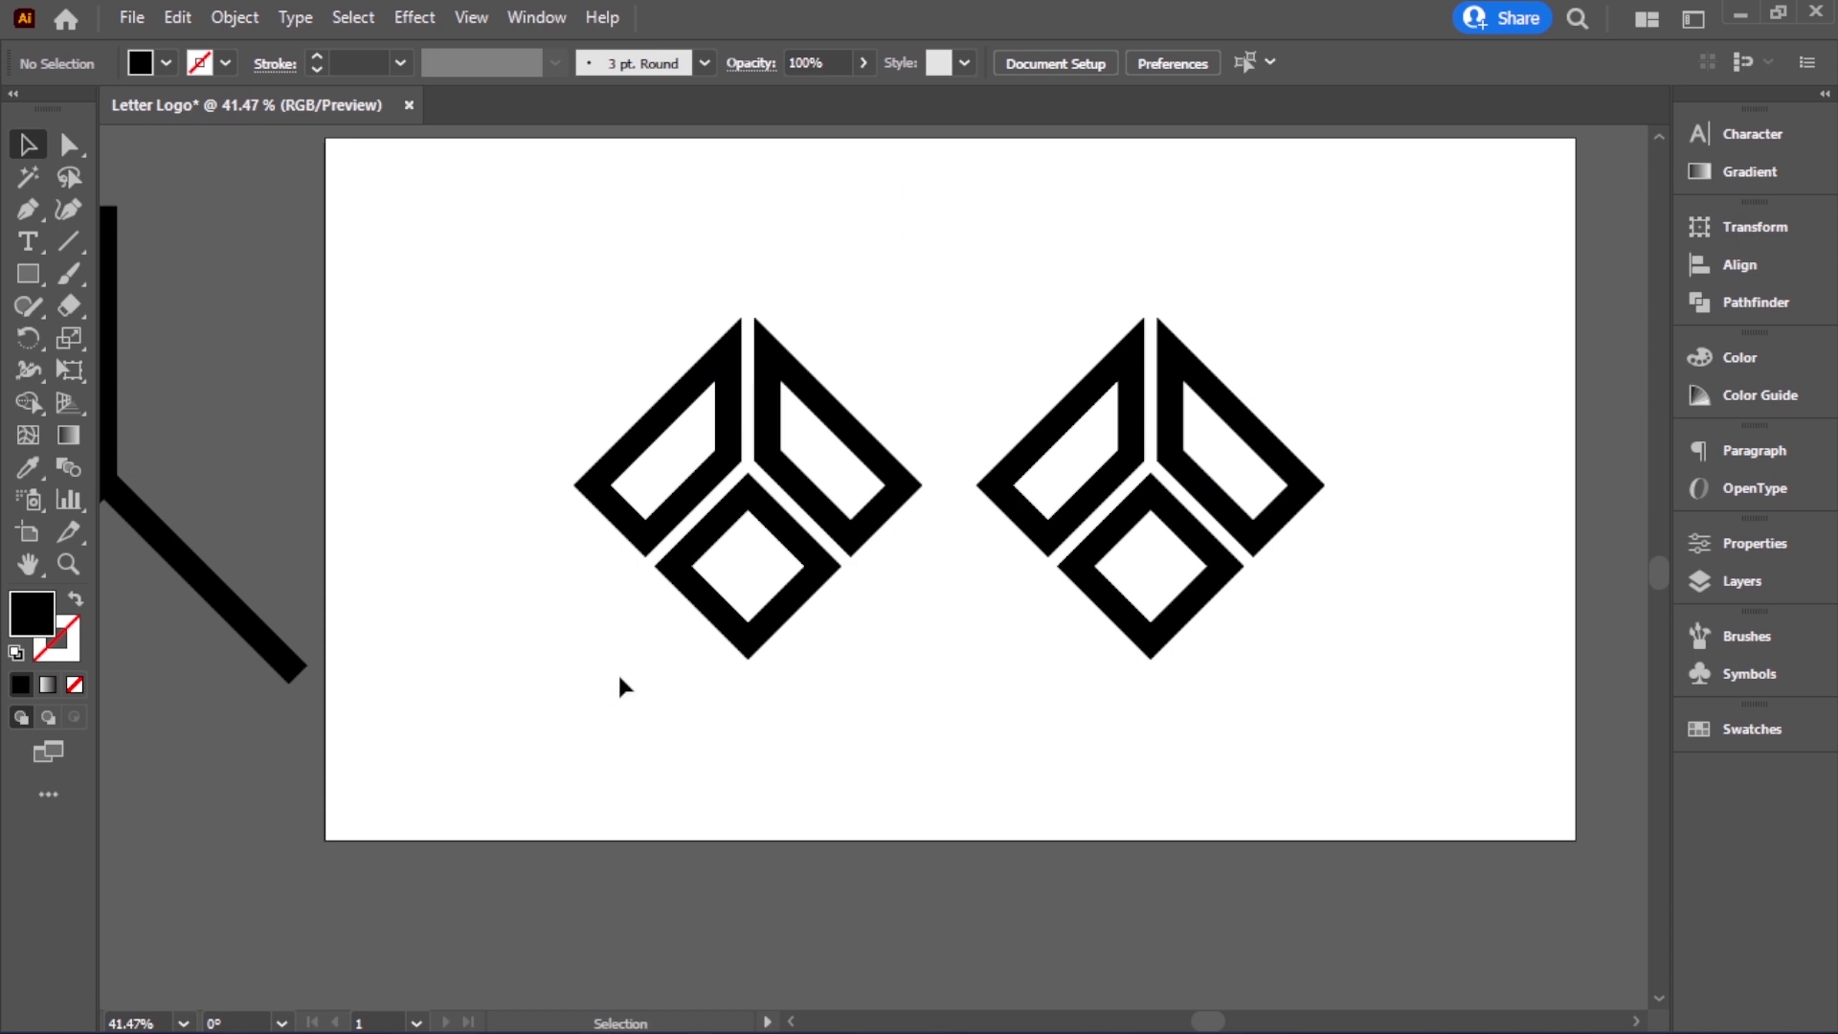
{"action": "scroll", "coordinate": [694, 484], "scroll_direction": "up", "scroll_amount": 1}
{"action": "left_click_drag", "start_coordinate": [780, 643], "coordinate": [910, 668]}
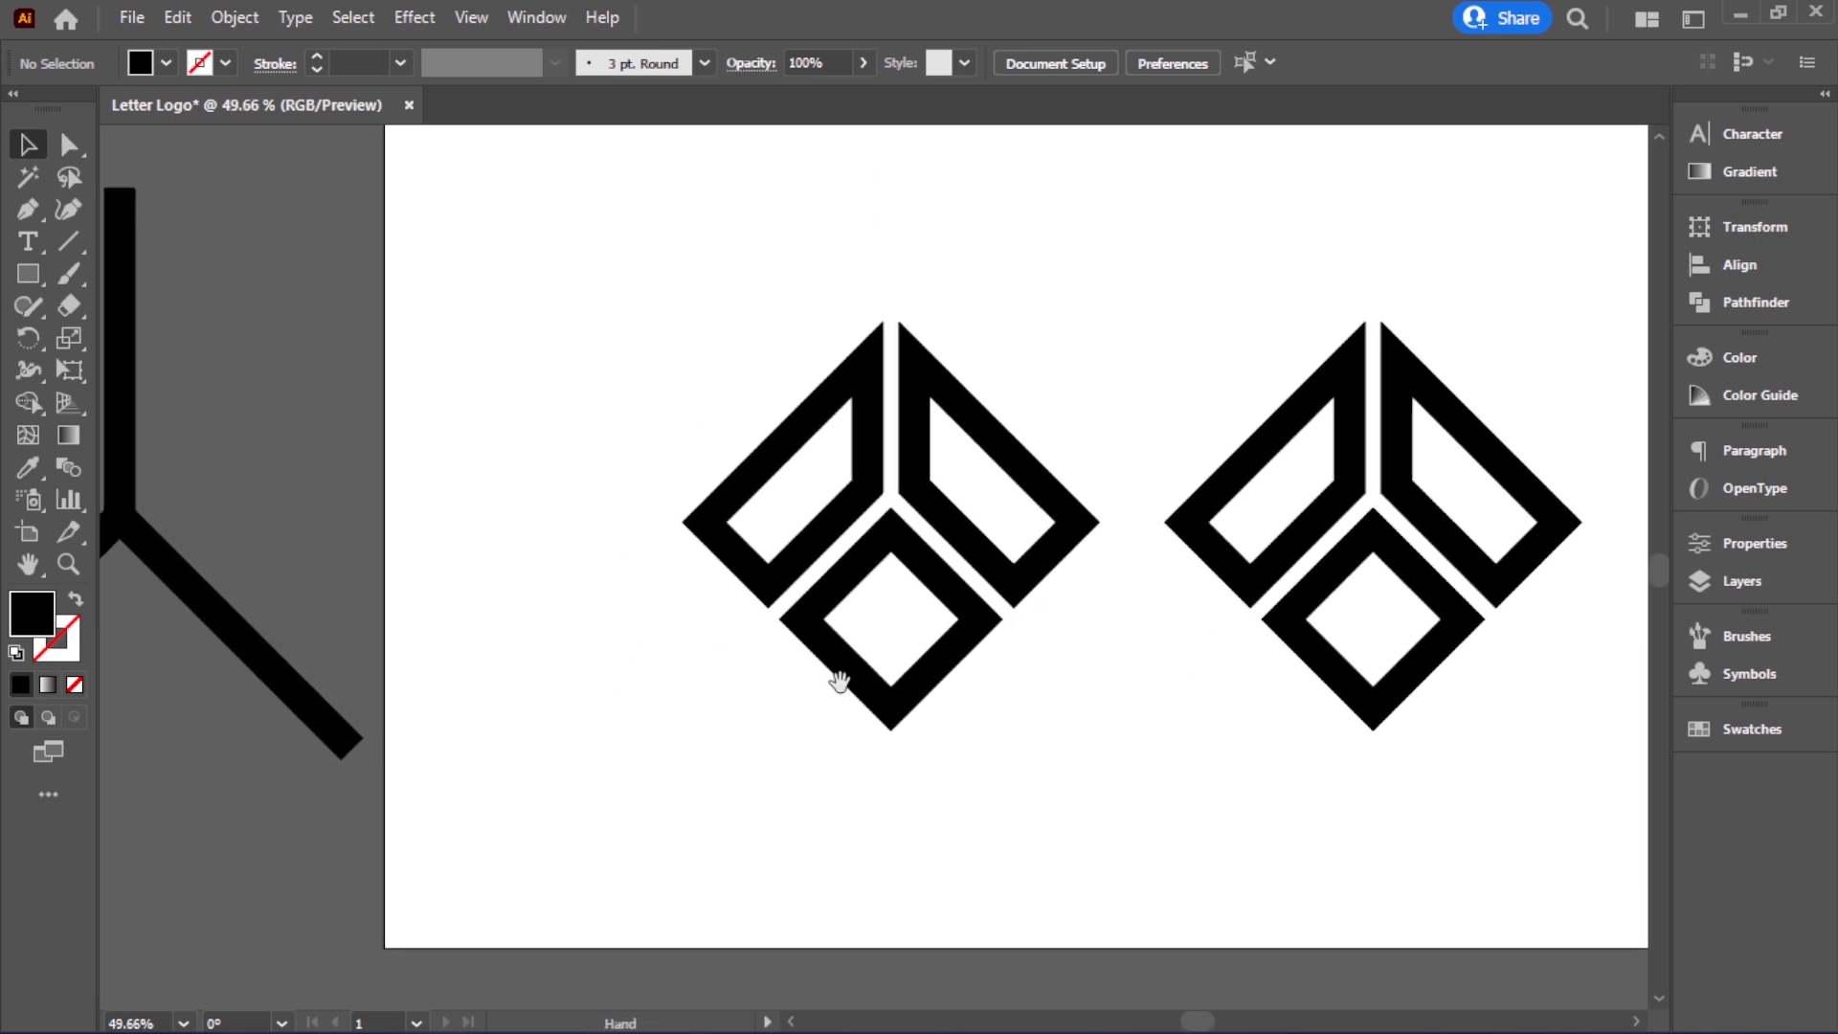
{"action": "left_click_drag", "start_coordinate": [484, 664], "coordinate": [561, 709]}
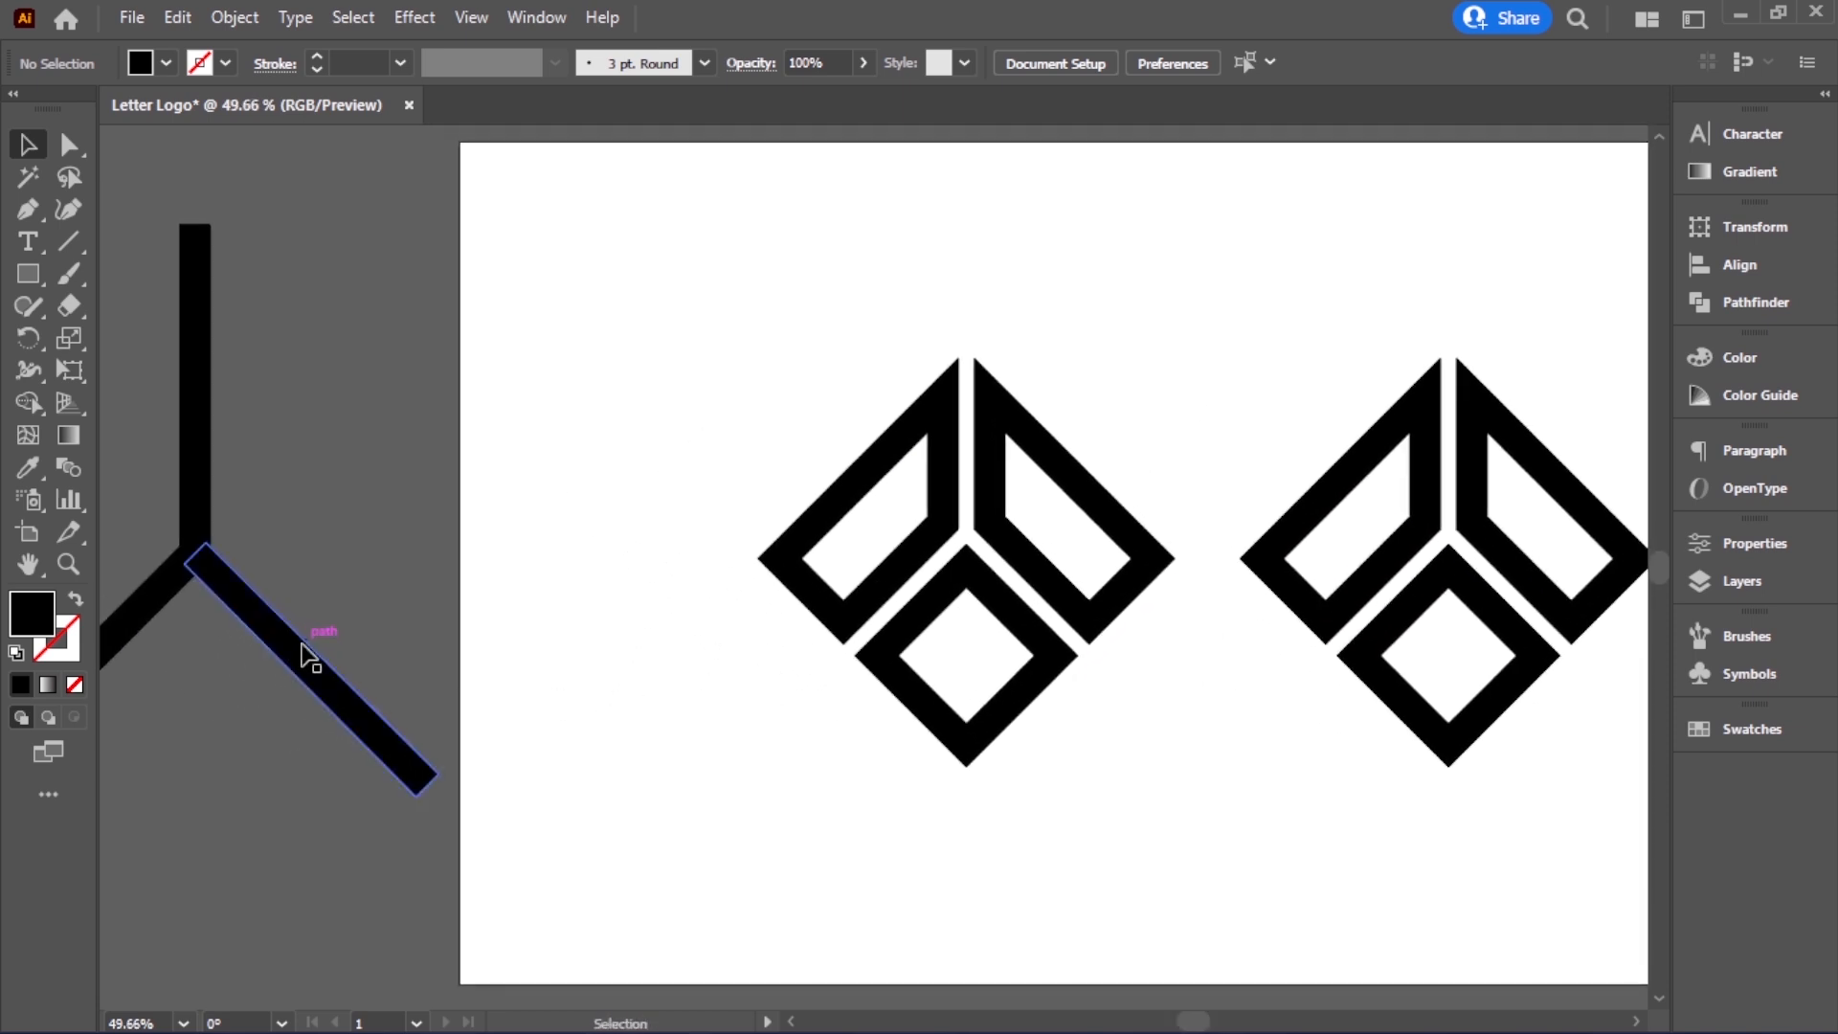
{"action": "left_click_drag", "start_coordinate": [309, 658], "coordinate": [802, 463]}
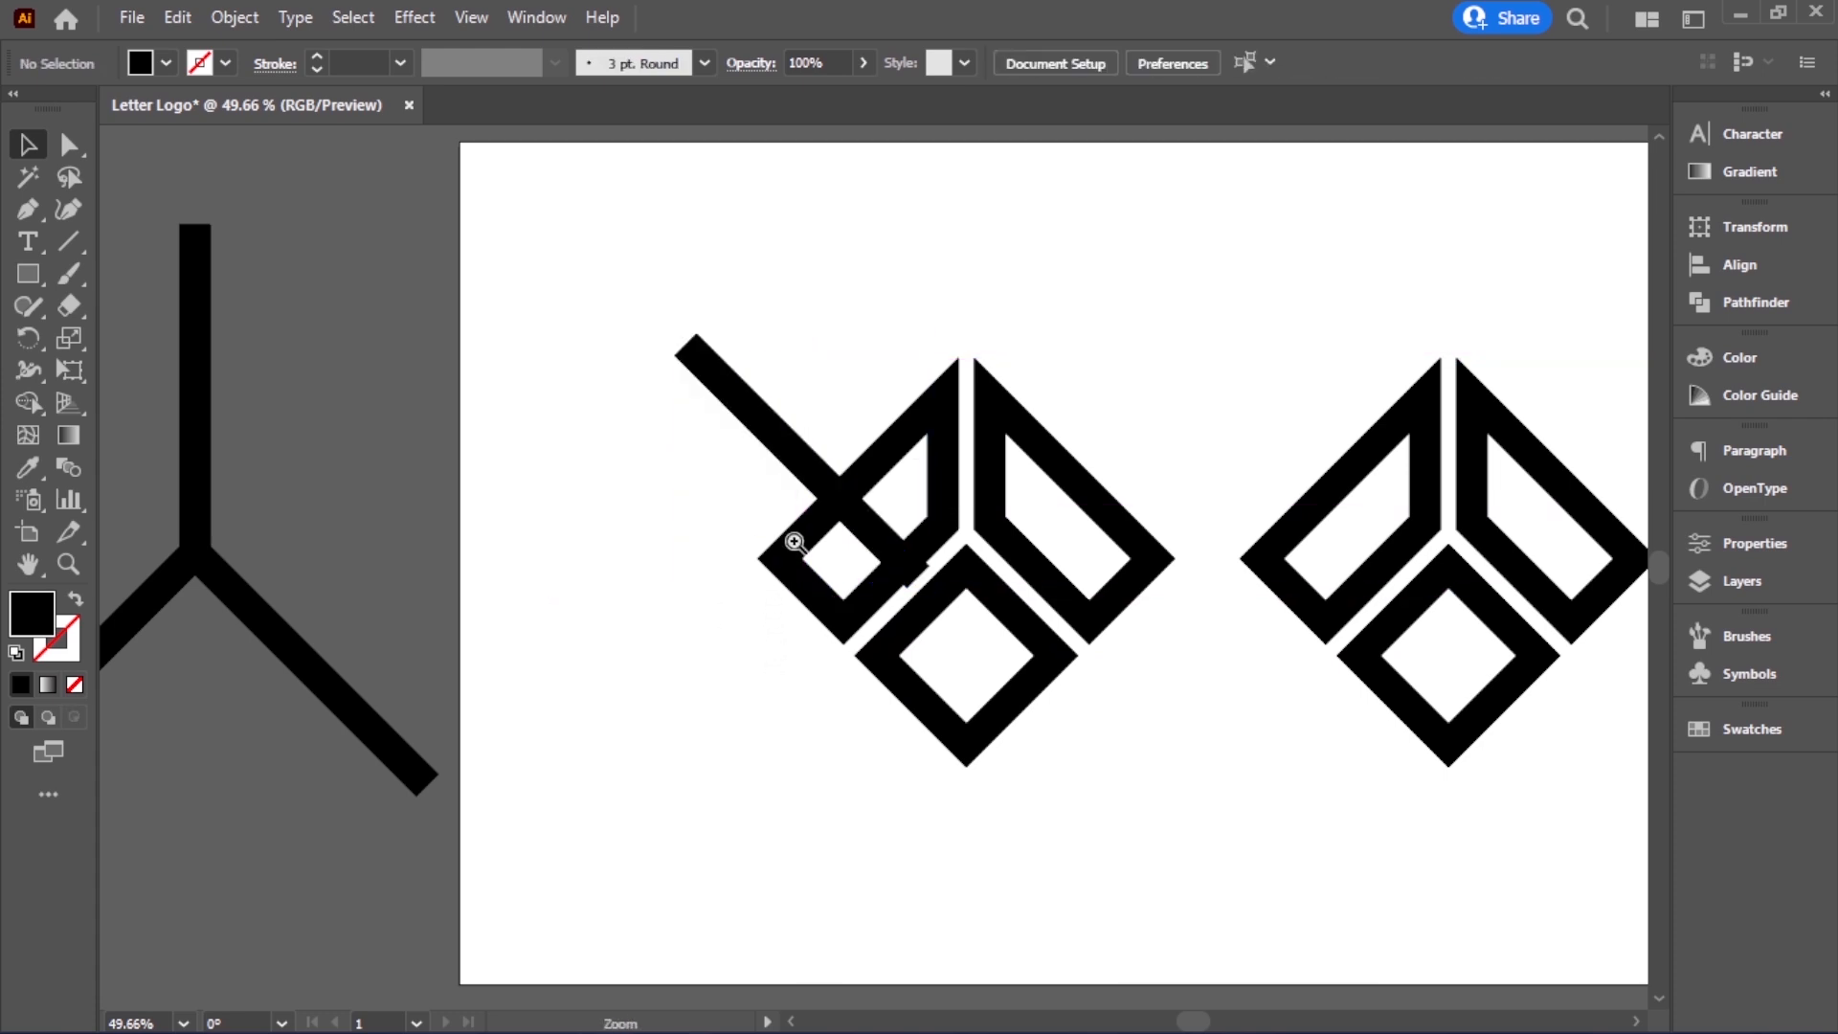
Adjust the copied bar's position so it crosses the upper-left frame as a divider, slightly overhanging both outer edges
{"action": "key", "text": "ctrl+space"}
{"action": "left_click_drag", "start_coordinate": [854, 532], "coordinate": [1058, 669]}
{"action": "left_click", "coordinate": [893, 607]}
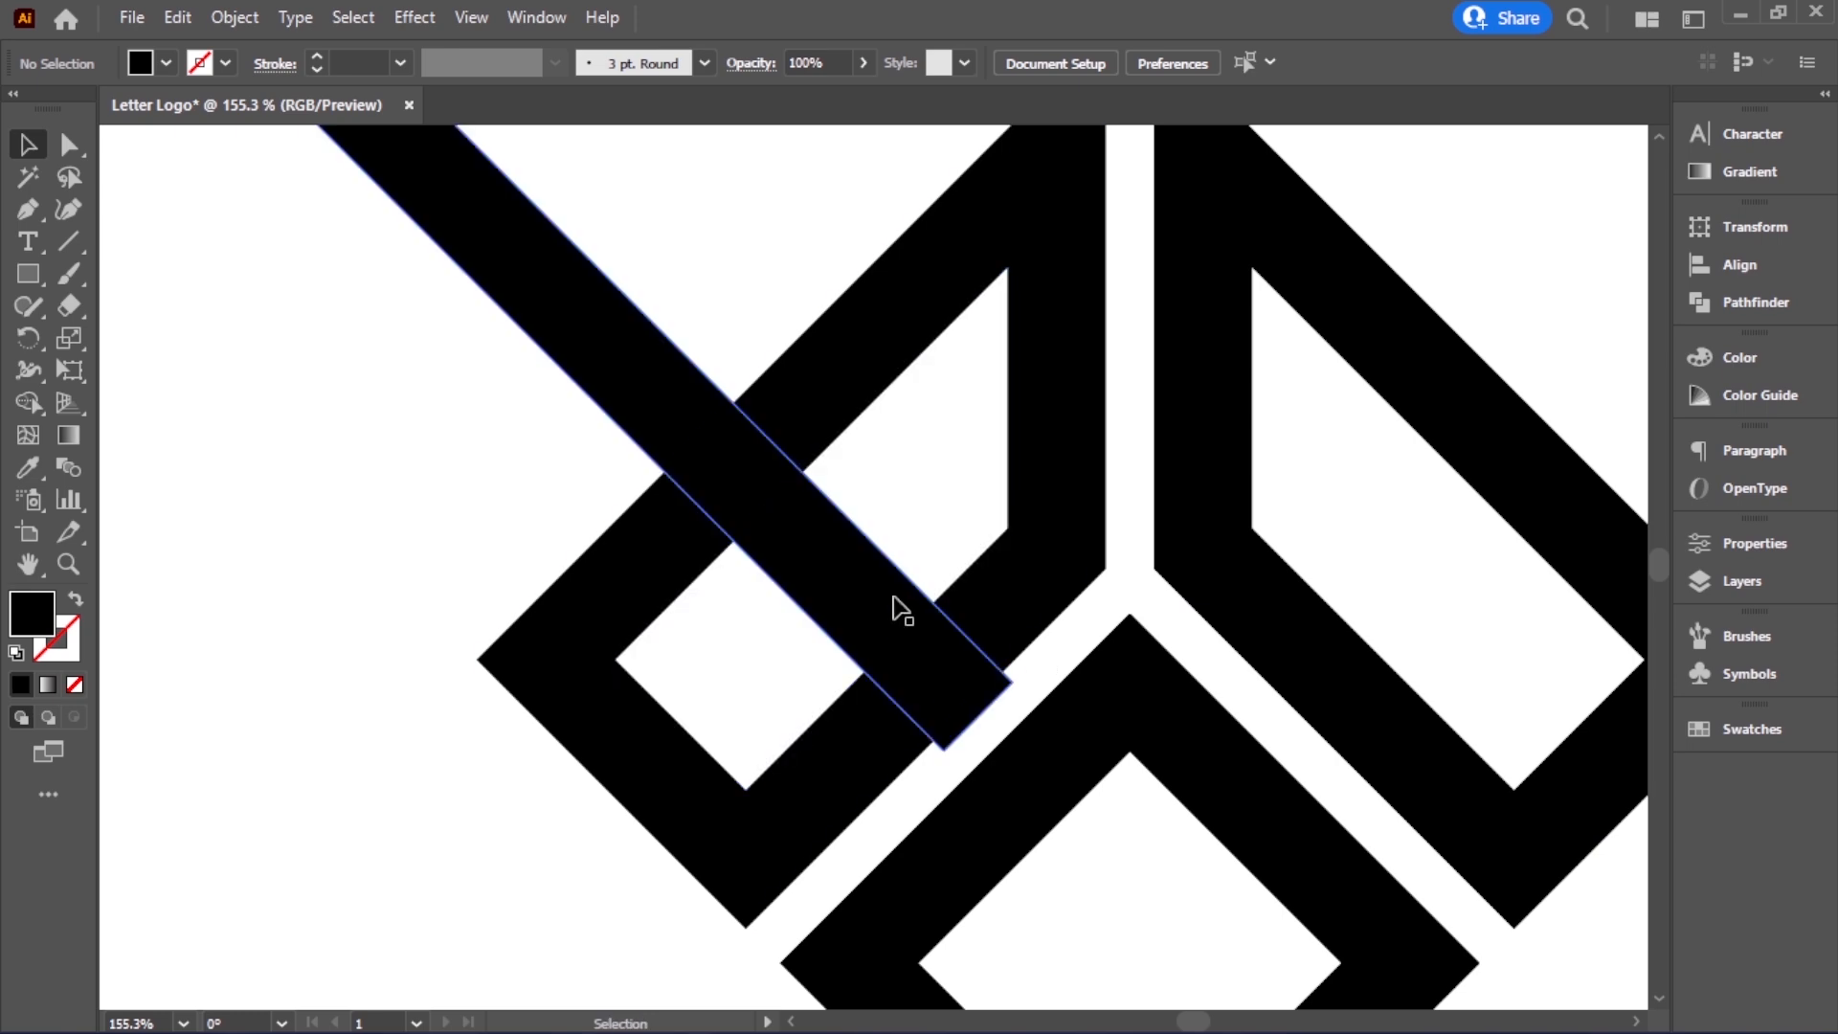
{"action": "left_click_drag", "start_coordinate": [878, 599], "coordinate": [883, 609]}
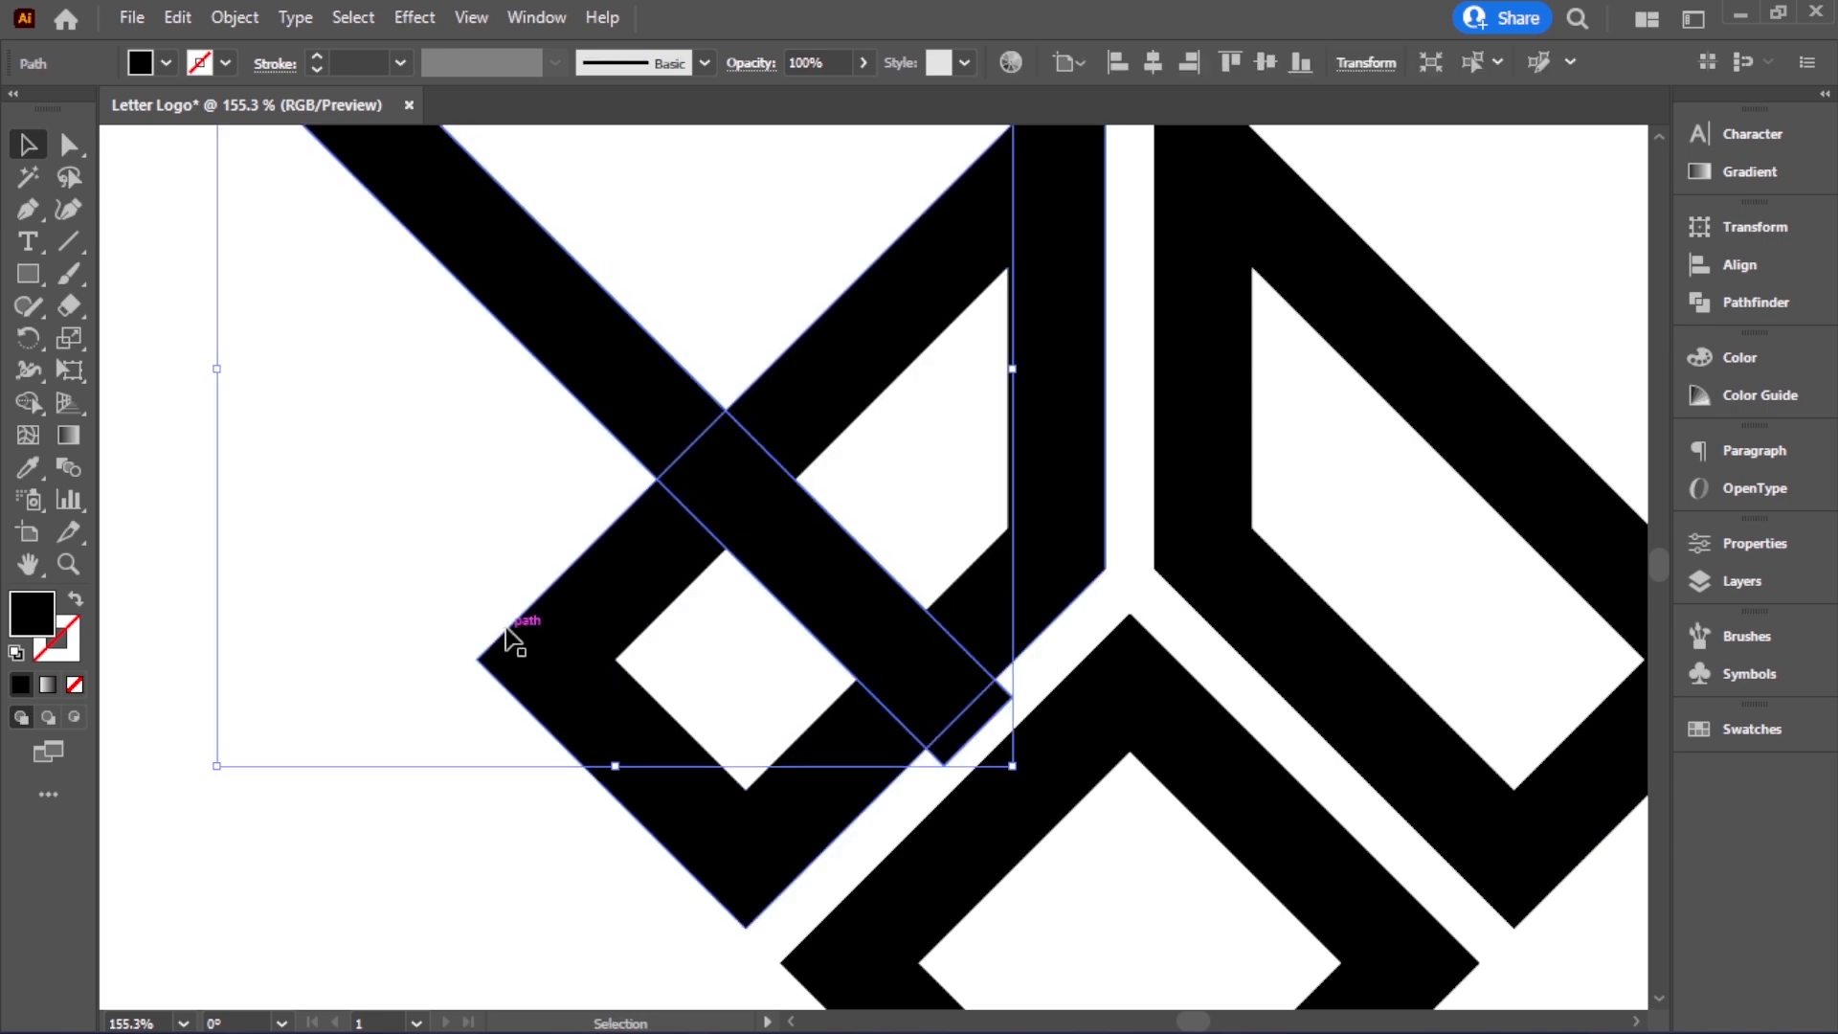
{"action": "left_click", "coordinate": [908, 598]}
Remove the bar's two ends that overhang the upper-left frame with the Shape Builder tool
{"action": "left_click_drag", "start_coordinate": [751, 381], "coordinate": [820, 642]}
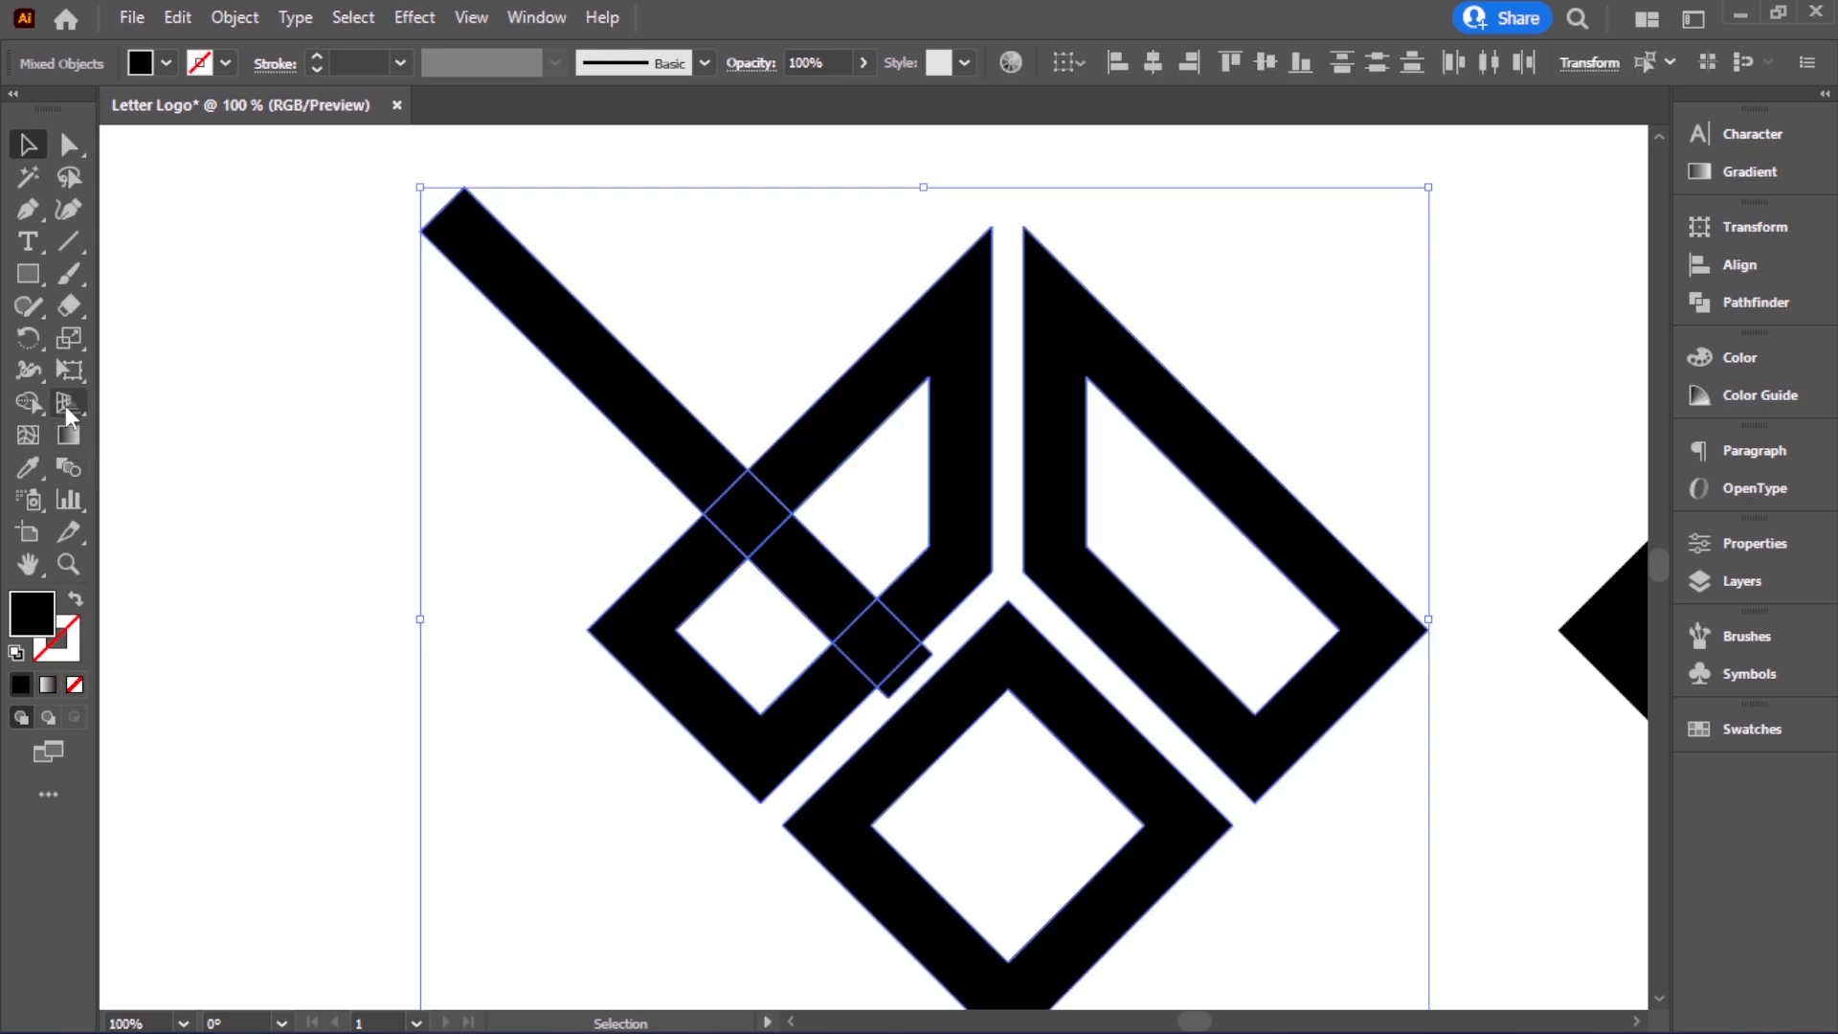
{"action": "left_click", "coordinate": [42, 398]}
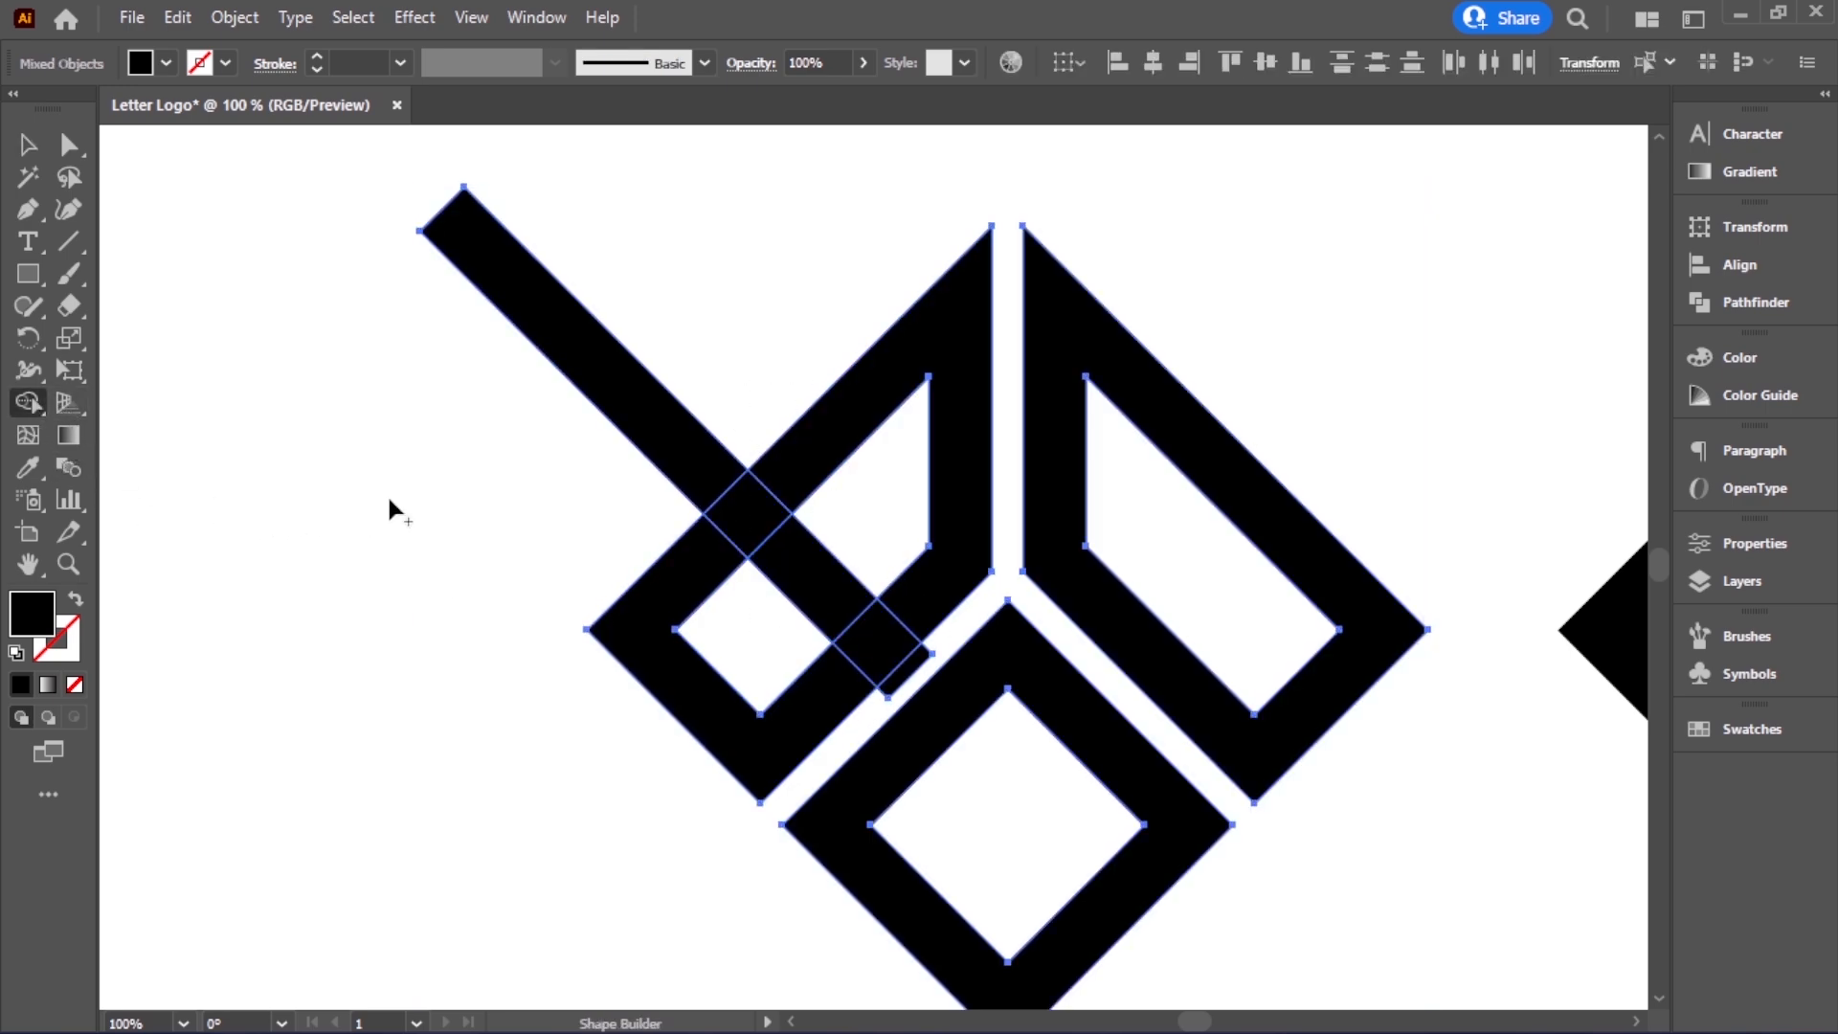
{"action": "left_click", "coordinate": [607, 402], "text": "alt"}
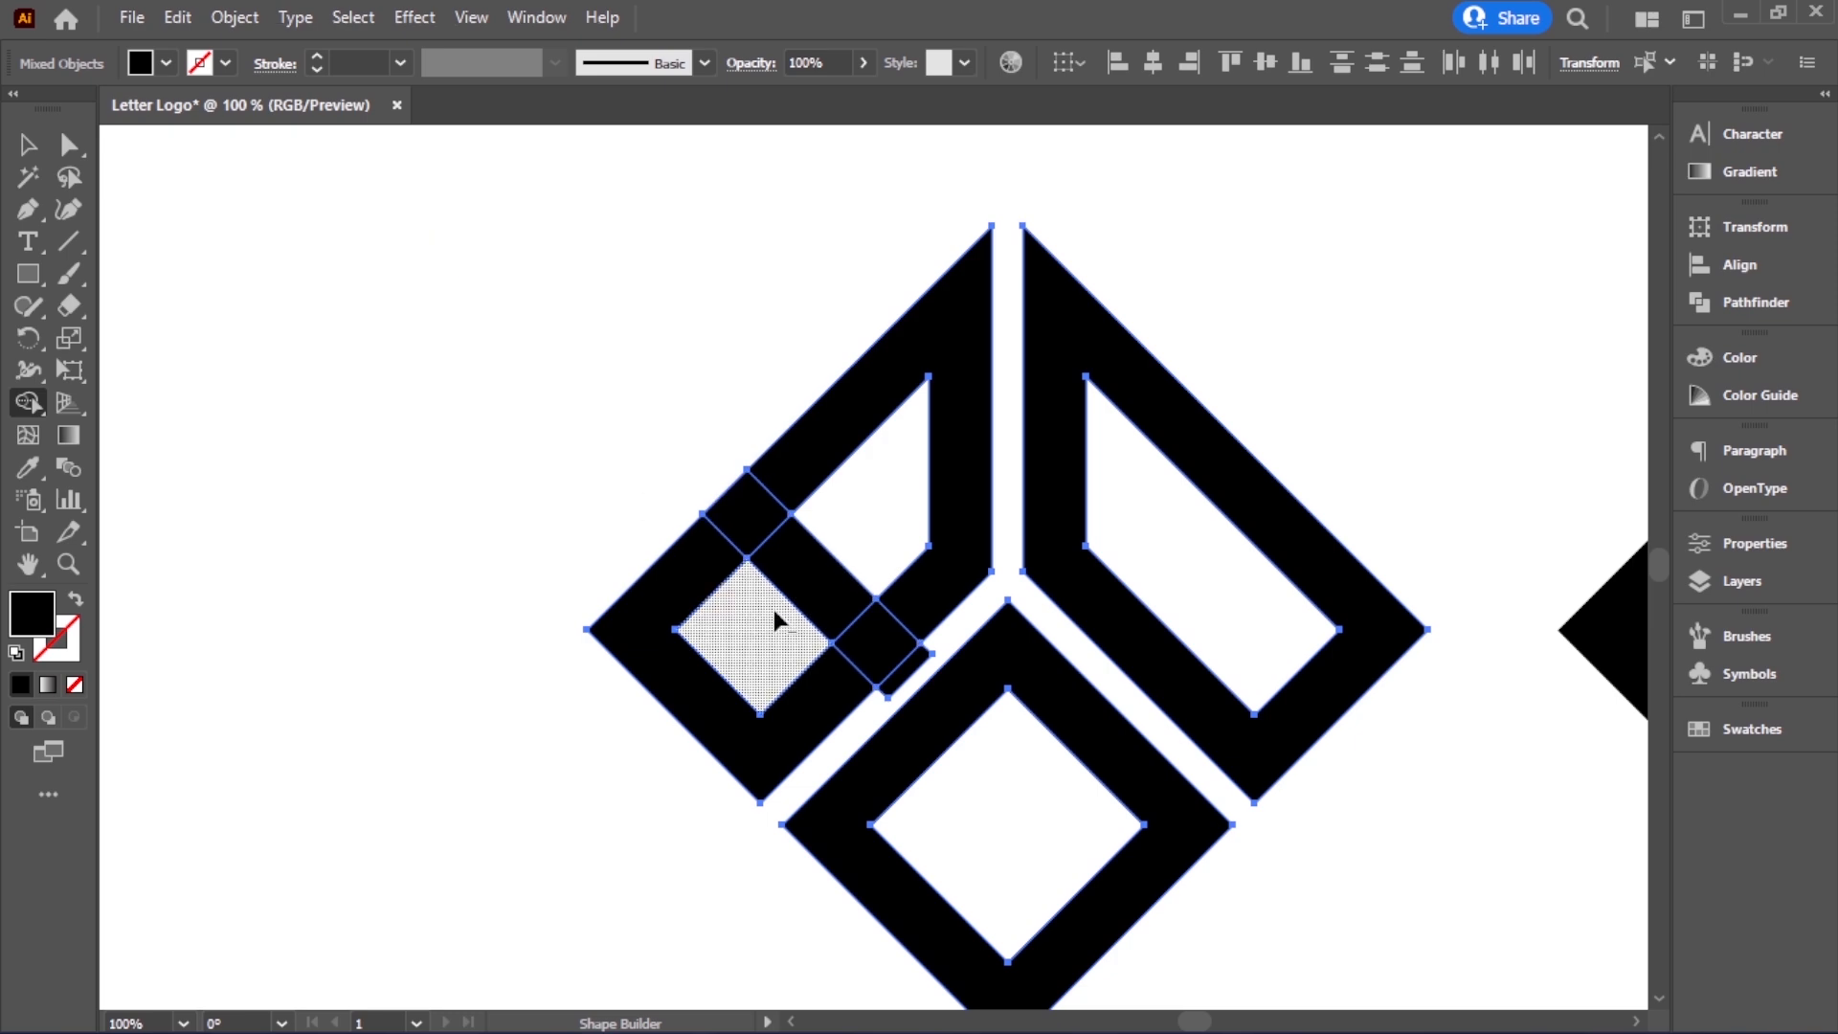
{"action": "left_click", "coordinate": [900, 682], "text": "alt"}
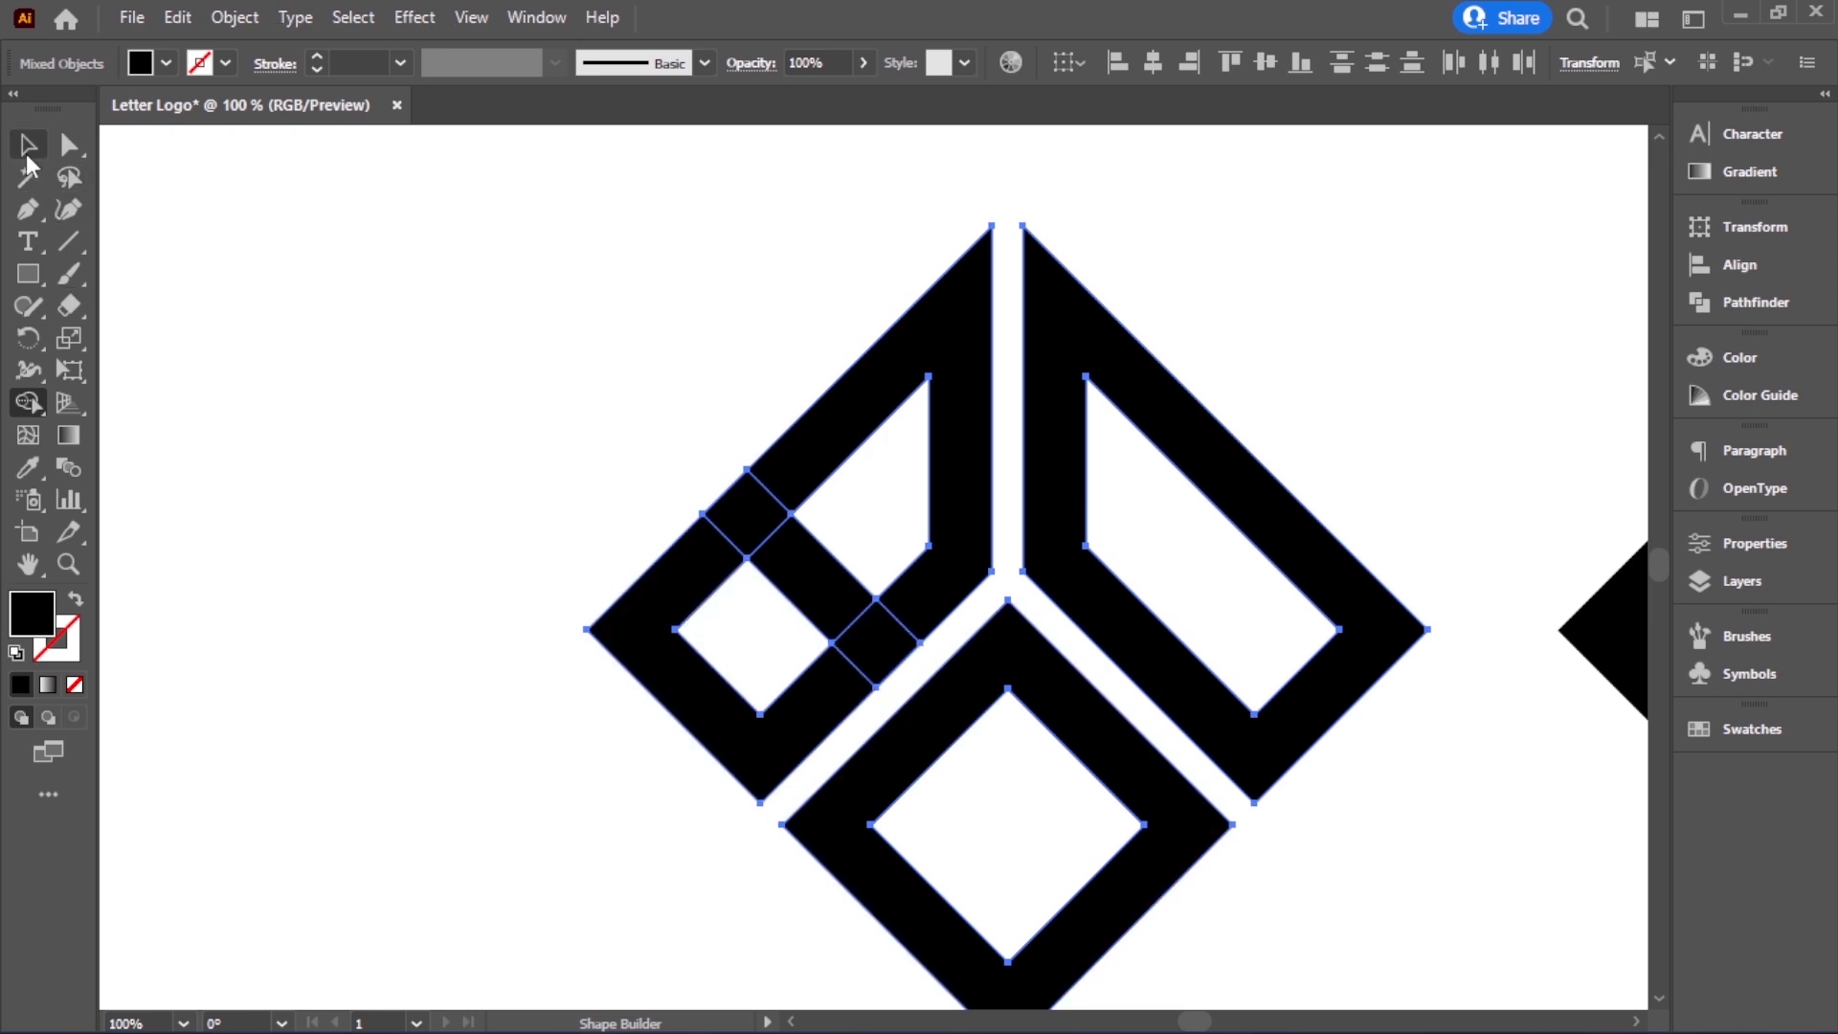
{"action": "left_click", "coordinate": [26, 145]}
{"action": "left_click", "coordinate": [222, 615]}
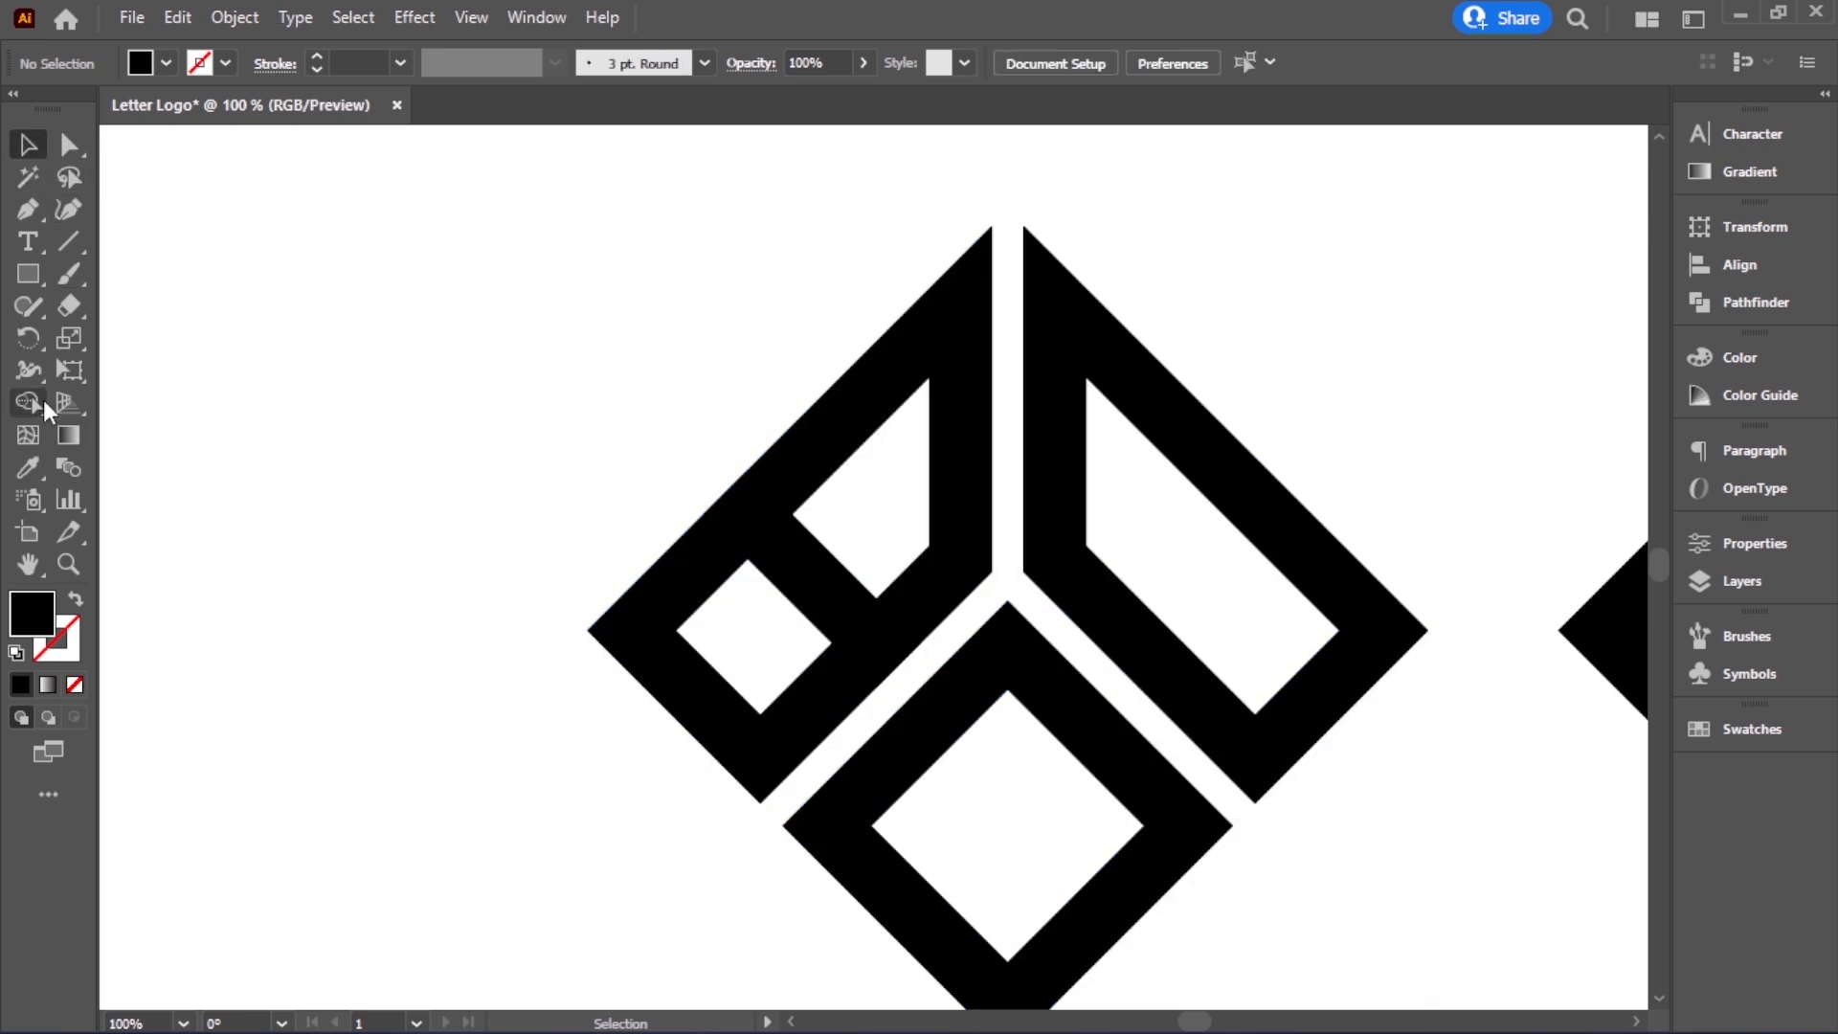
Draw two diagonal lines along the upper-left frame's long inner edges, extending beyond its lower-left side, and select them with the left logo
{"action": "left_click", "coordinate": [63, 247]}
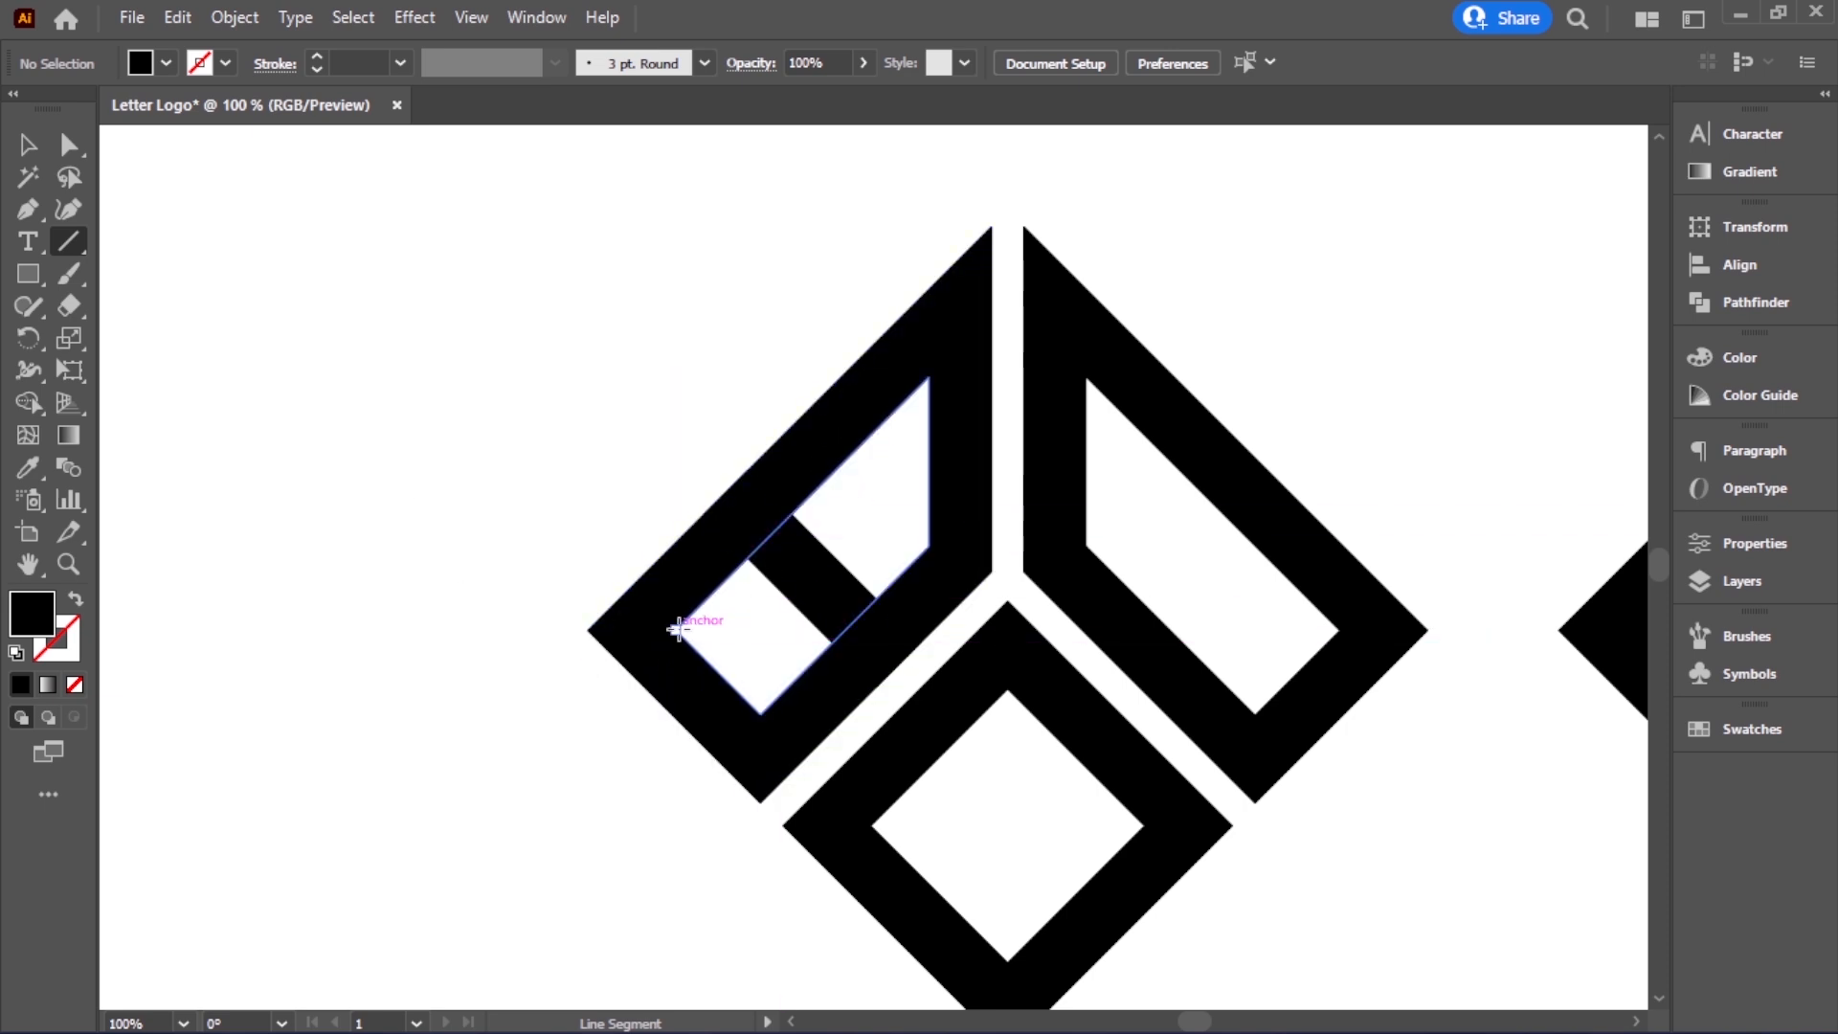
{"action": "left_click_drag", "start_coordinate": [678, 630], "coordinate": [929, 376]}
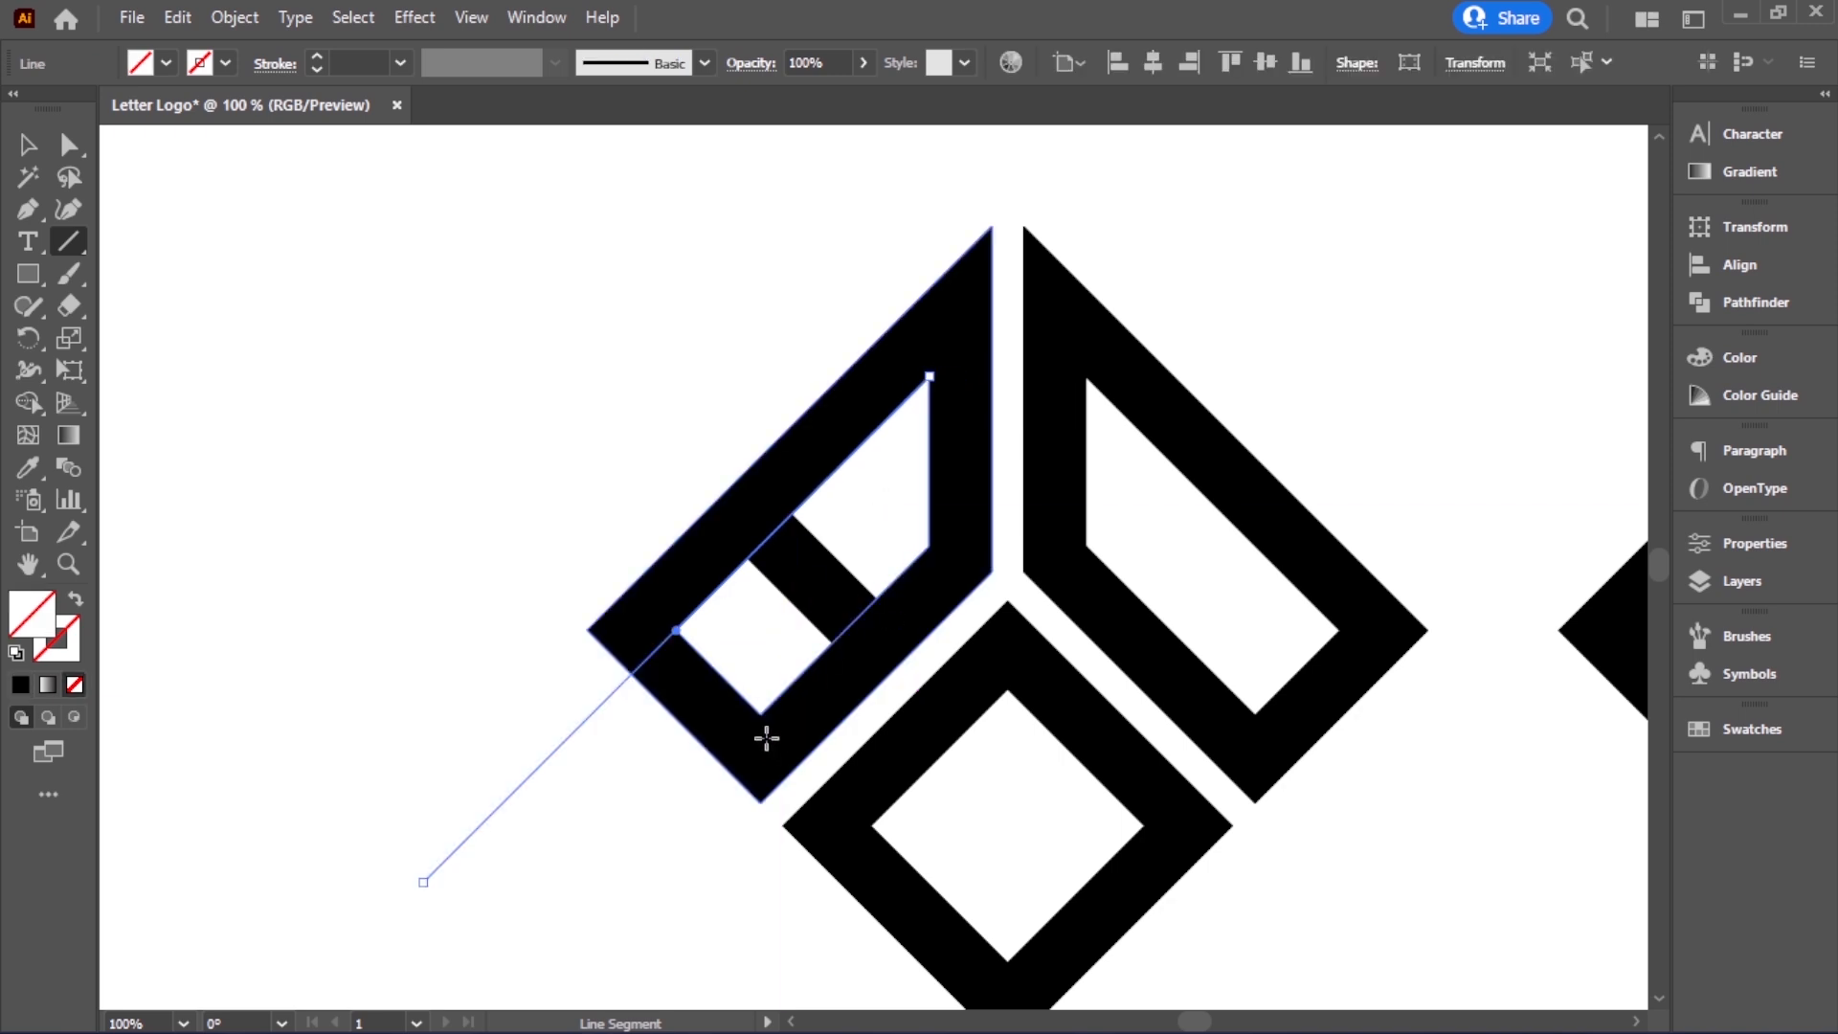
{"action": "left_click_drag", "start_coordinate": [761, 713], "coordinate": [928, 546]}
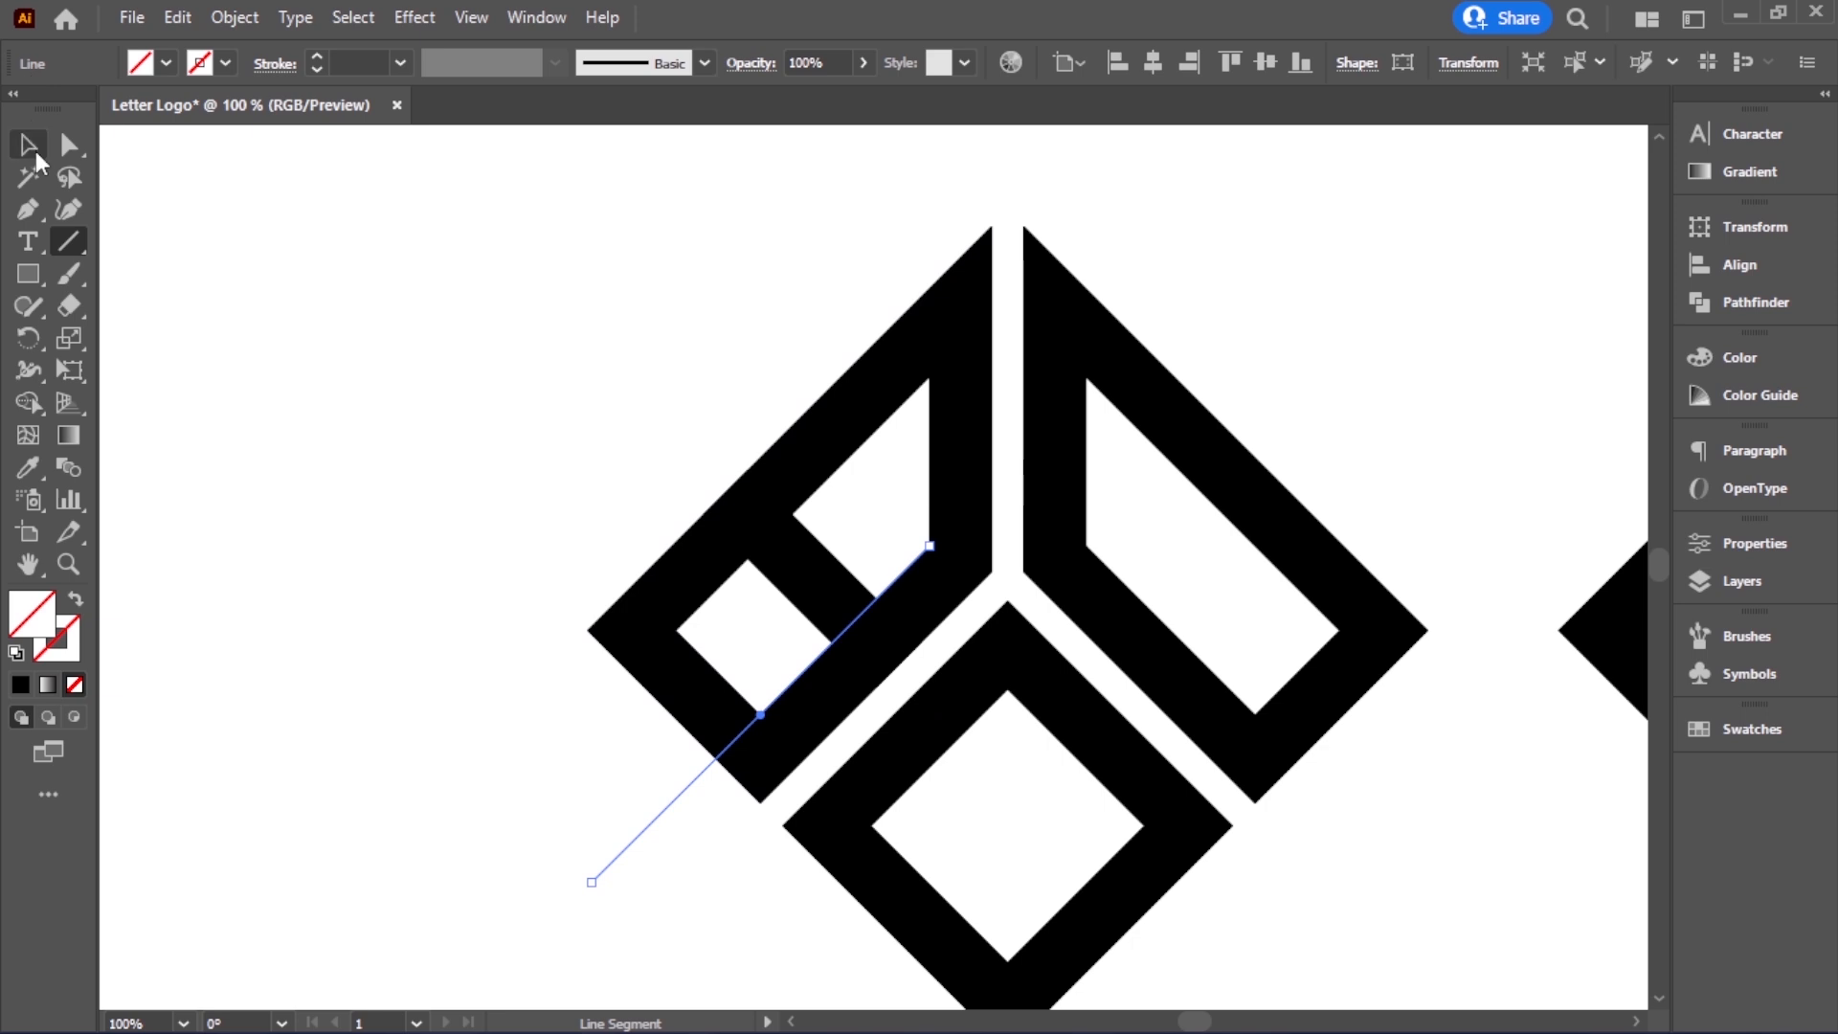
{"action": "left_click", "coordinate": [27, 143]}
{"action": "left_click_drag", "start_coordinate": [511, 318], "coordinate": [861, 675]}
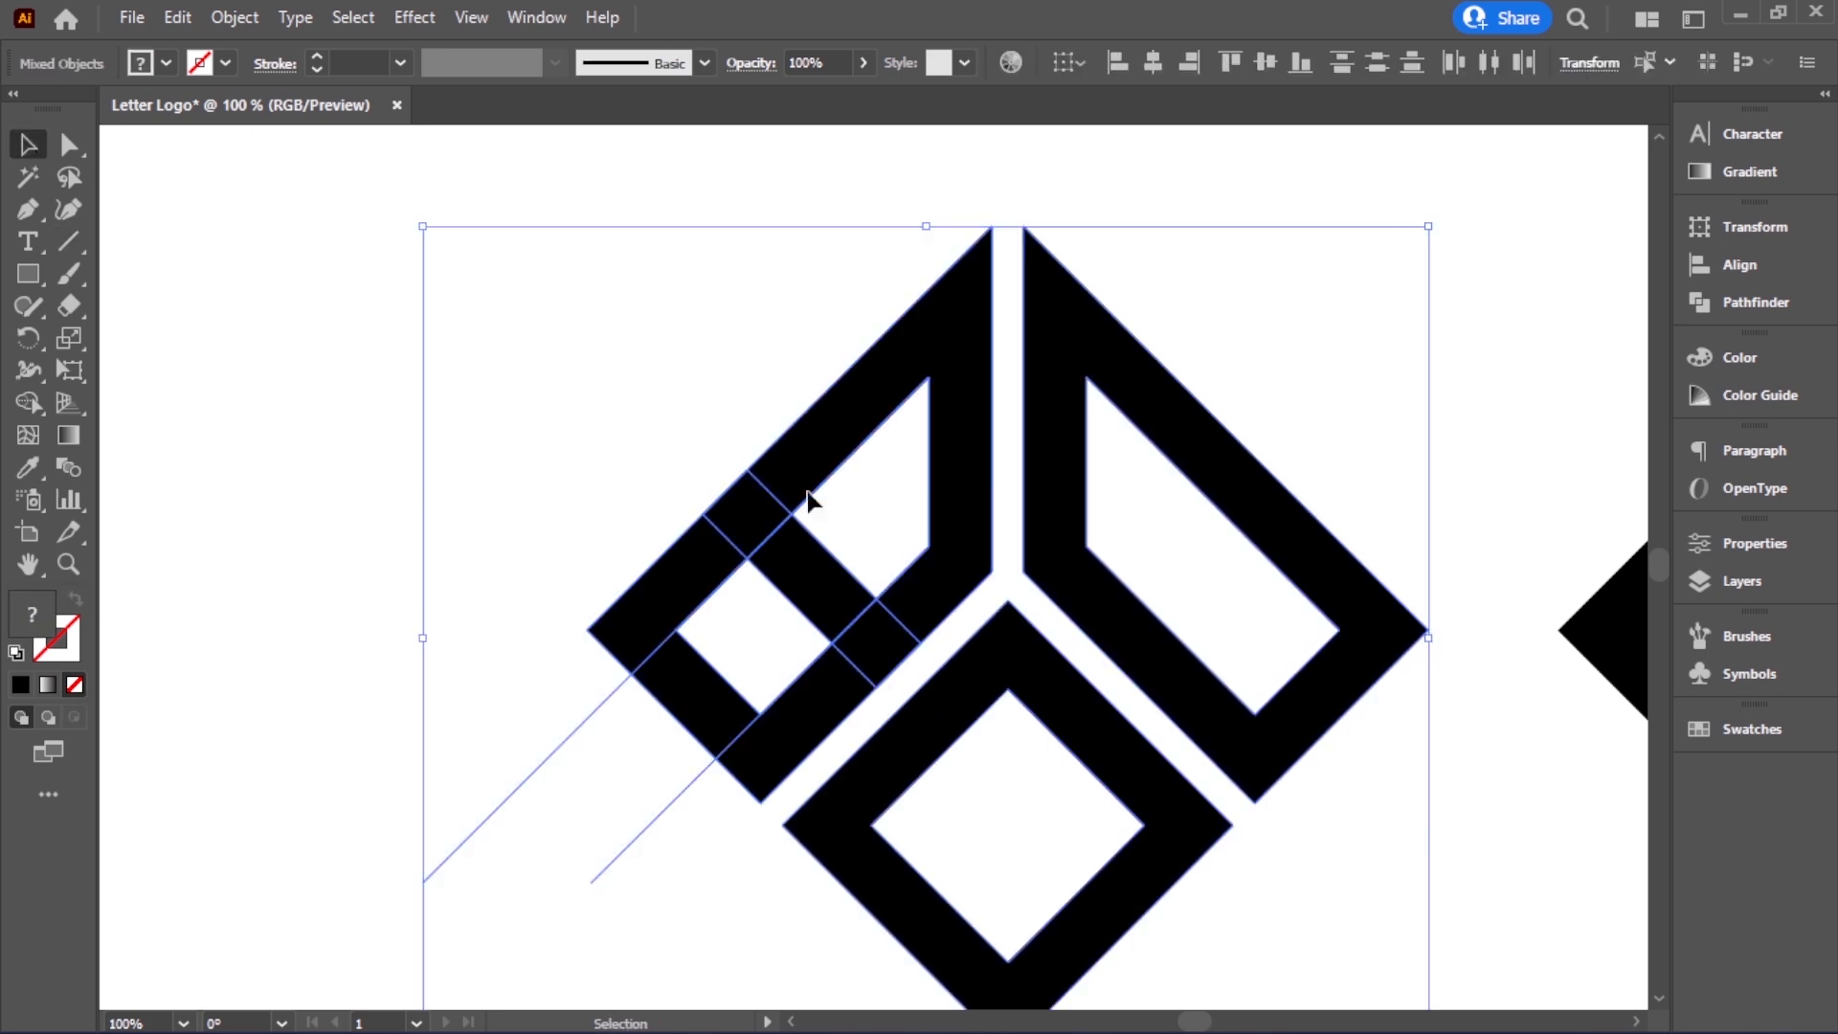
Remove the upper-left frame's lower-left end section between the two guide lines with the Shape Builder tool to form an A
{"action": "left_click", "coordinate": [28, 402]}
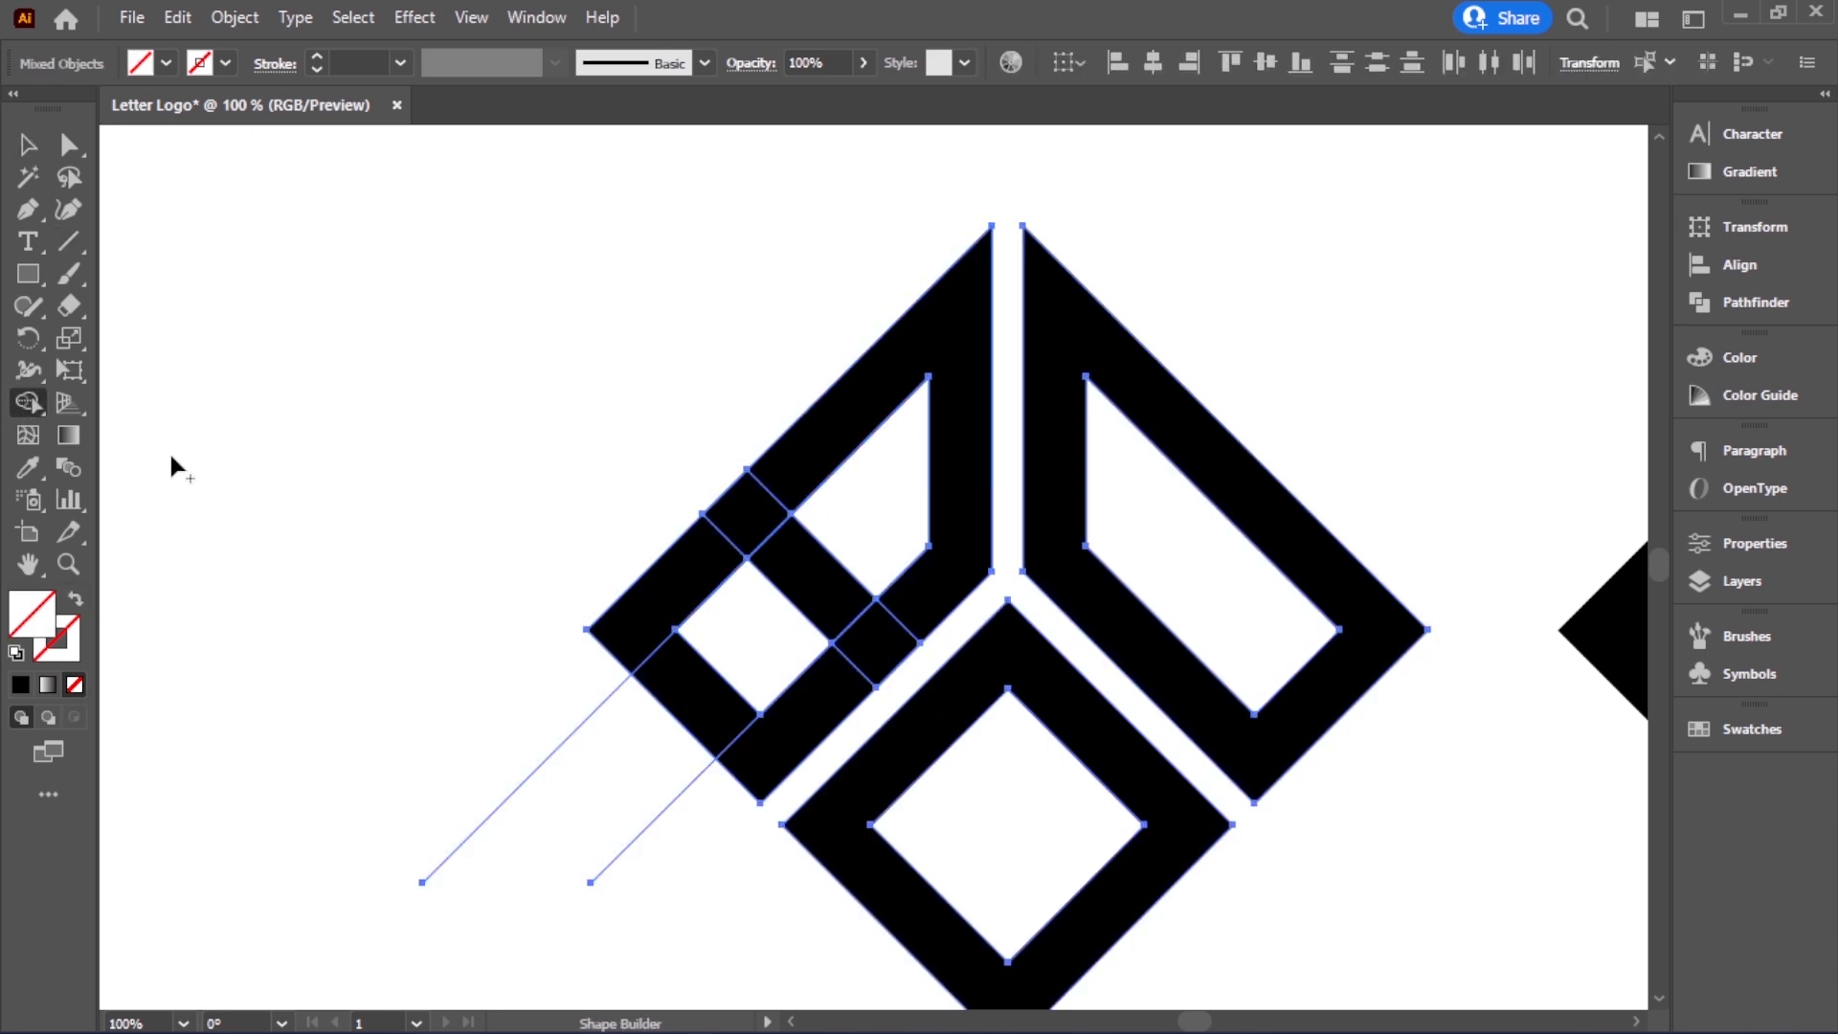
{"action": "left_click", "coordinate": [670, 697], "text": "alt"}
{"action": "left_click", "coordinate": [28, 143]}
{"action": "left_click", "coordinate": [215, 338]}
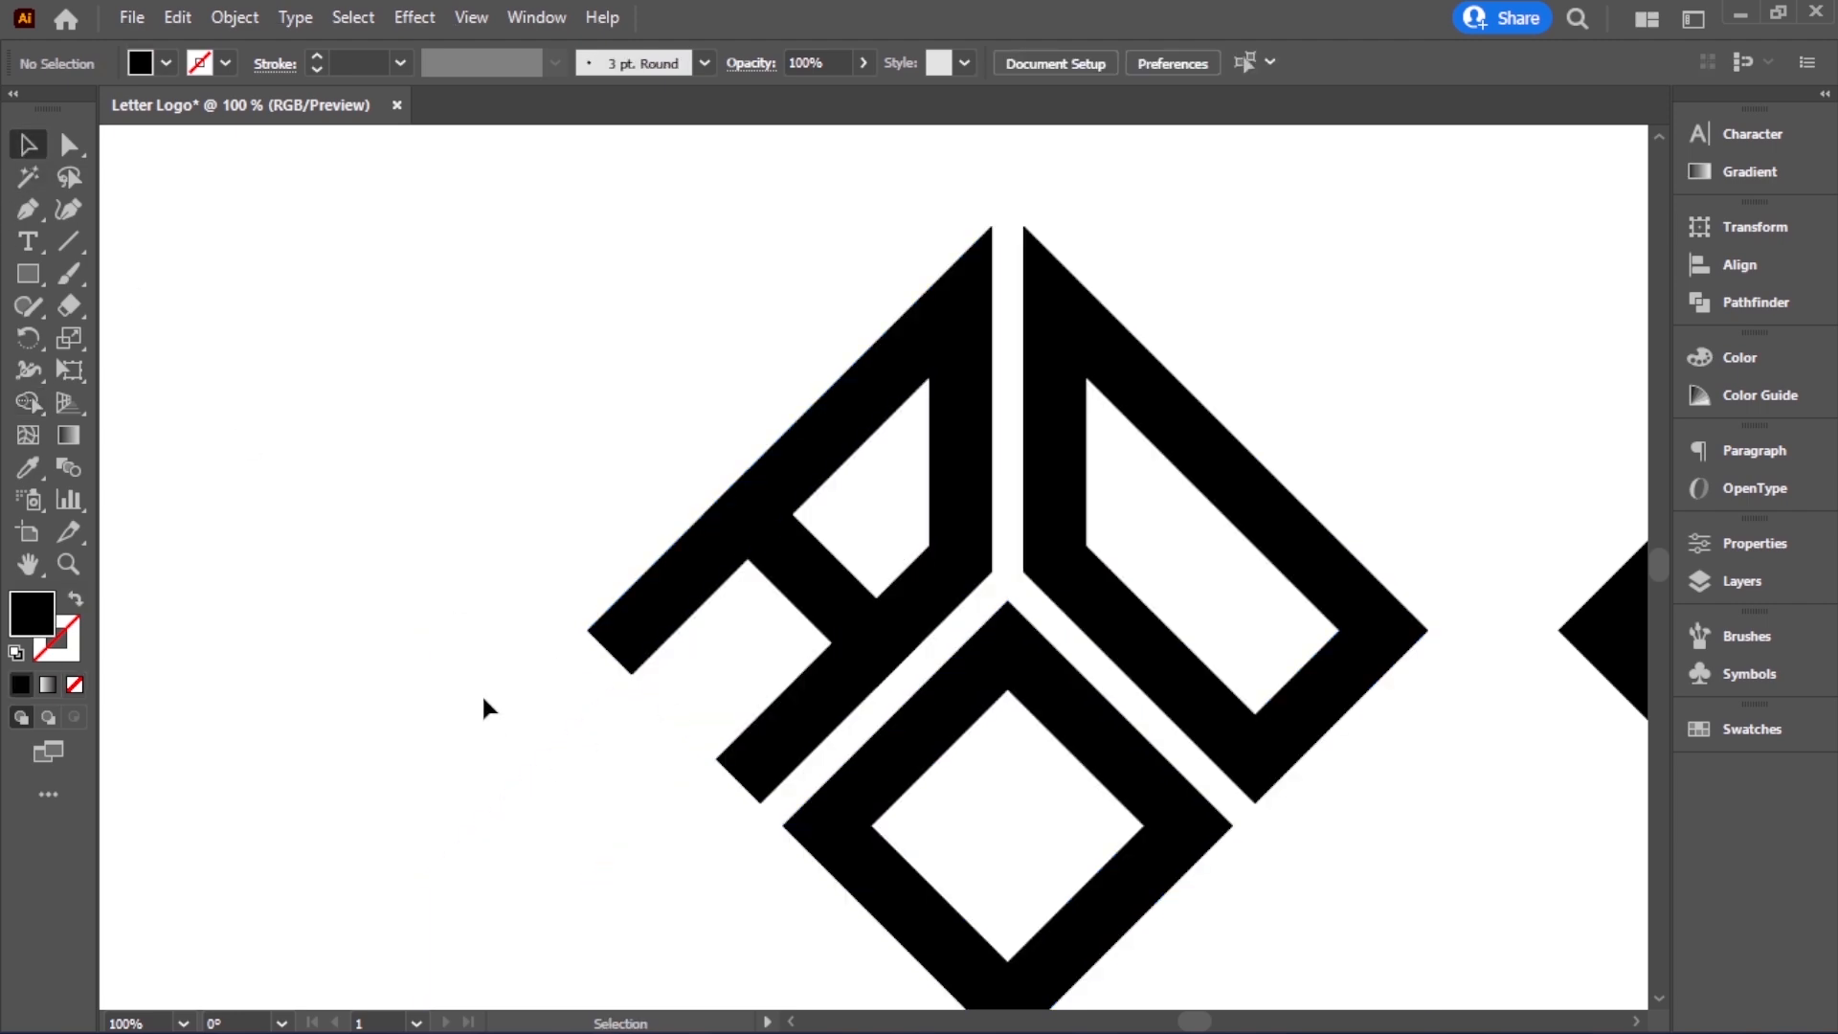
Delete the leftover diagonal guide lines beside the open end of the A
{"action": "left_click_drag", "start_coordinate": [482, 696], "coordinate": [575, 831]}
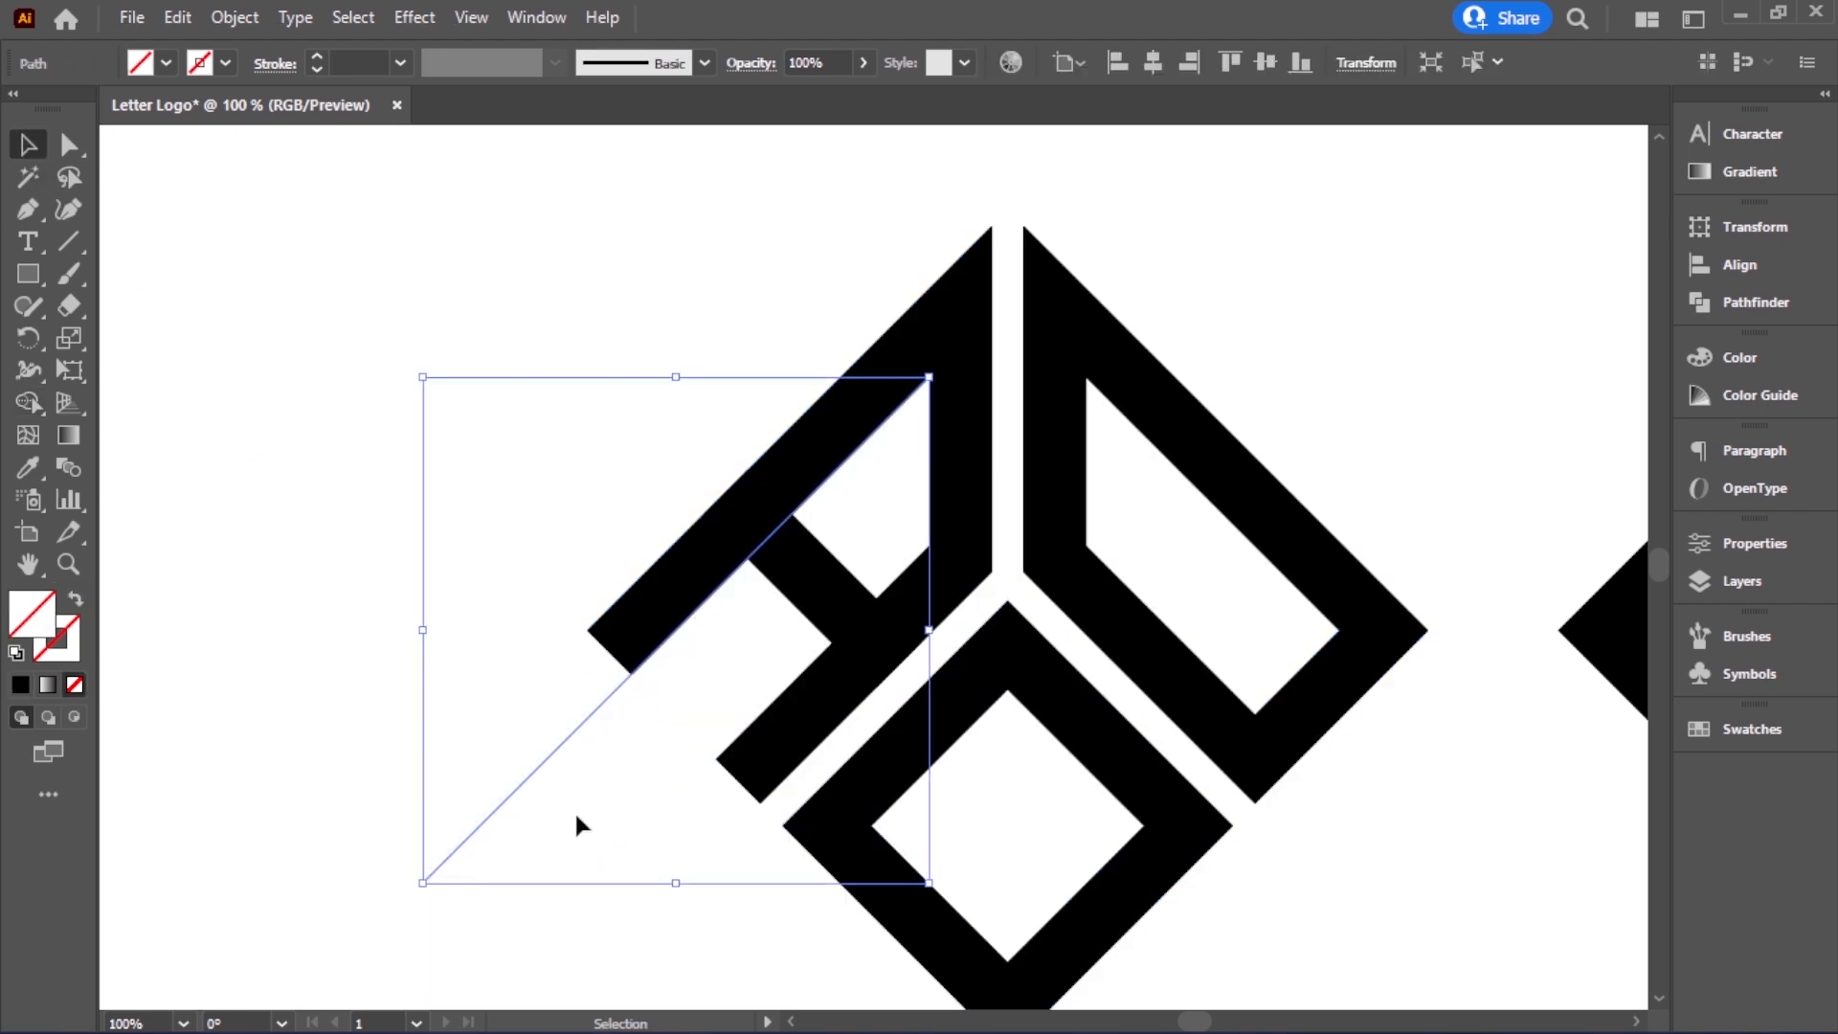
{"action": "left_click", "coordinate": [581, 814]}
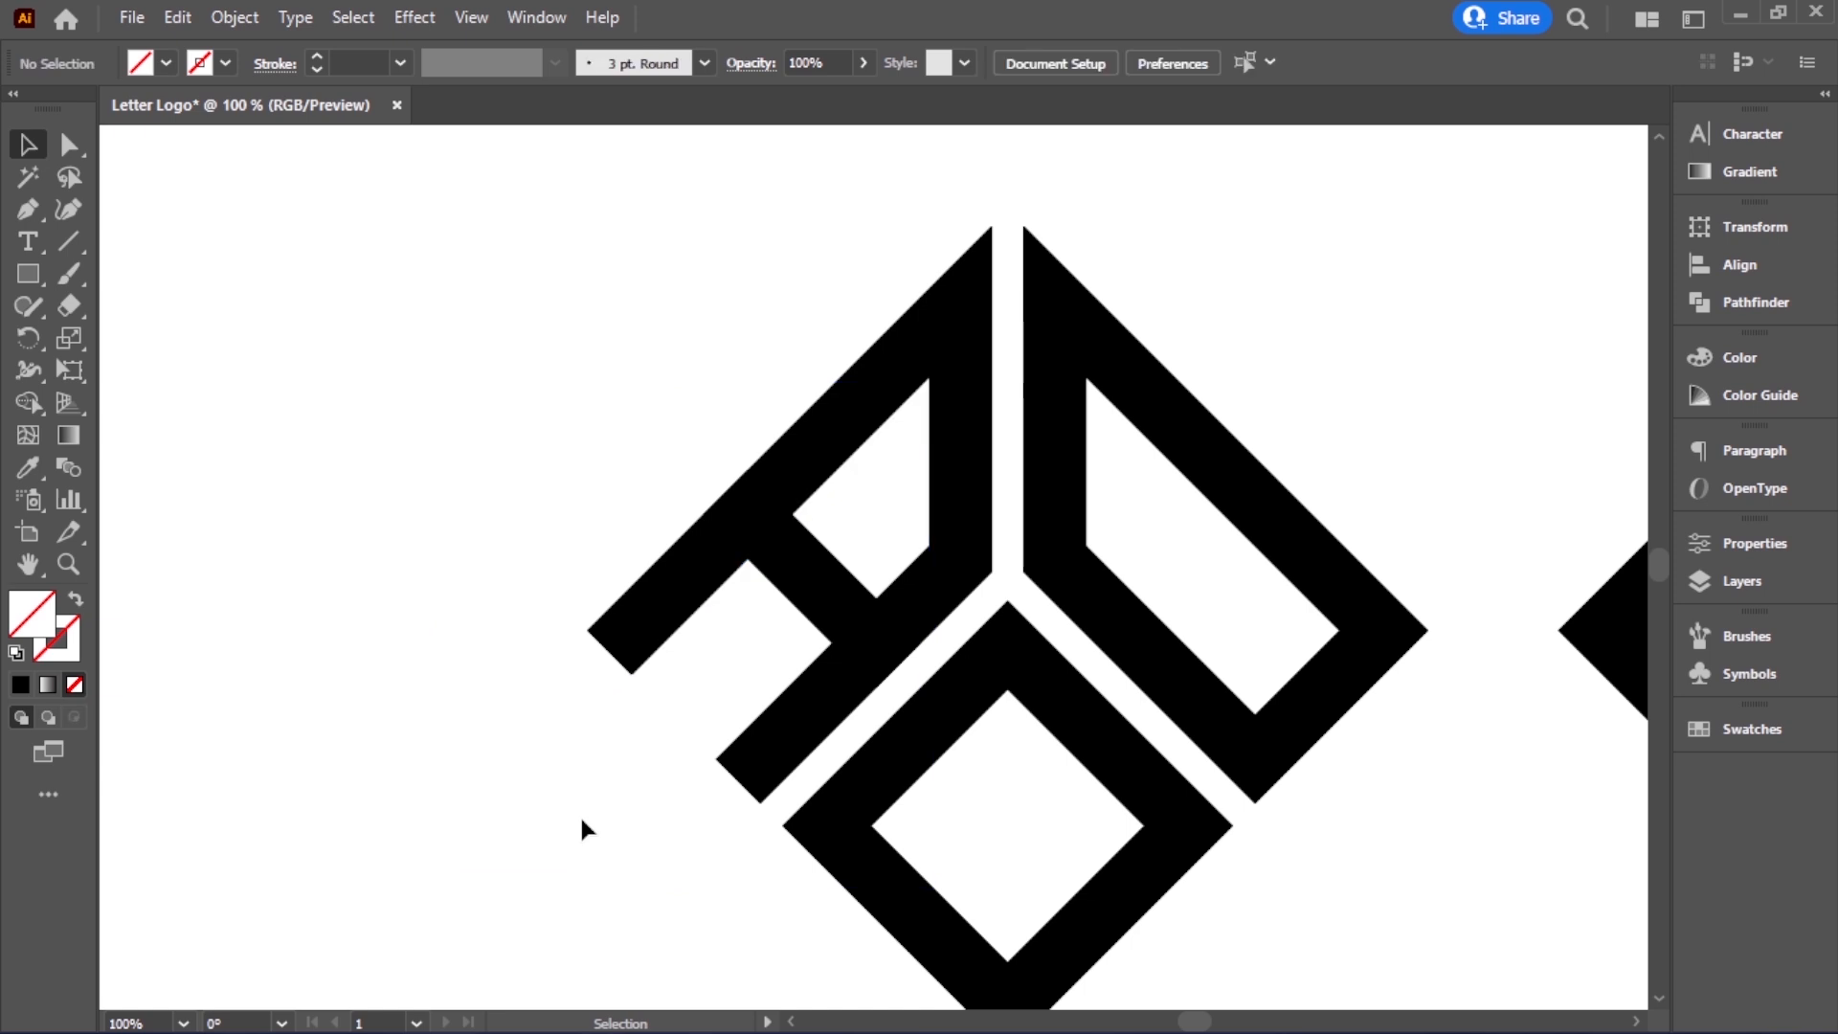
{"action": "left_click_drag", "start_coordinate": [581, 814], "coordinate": [687, 923]}
{"action": "key", "text": "Delete"}
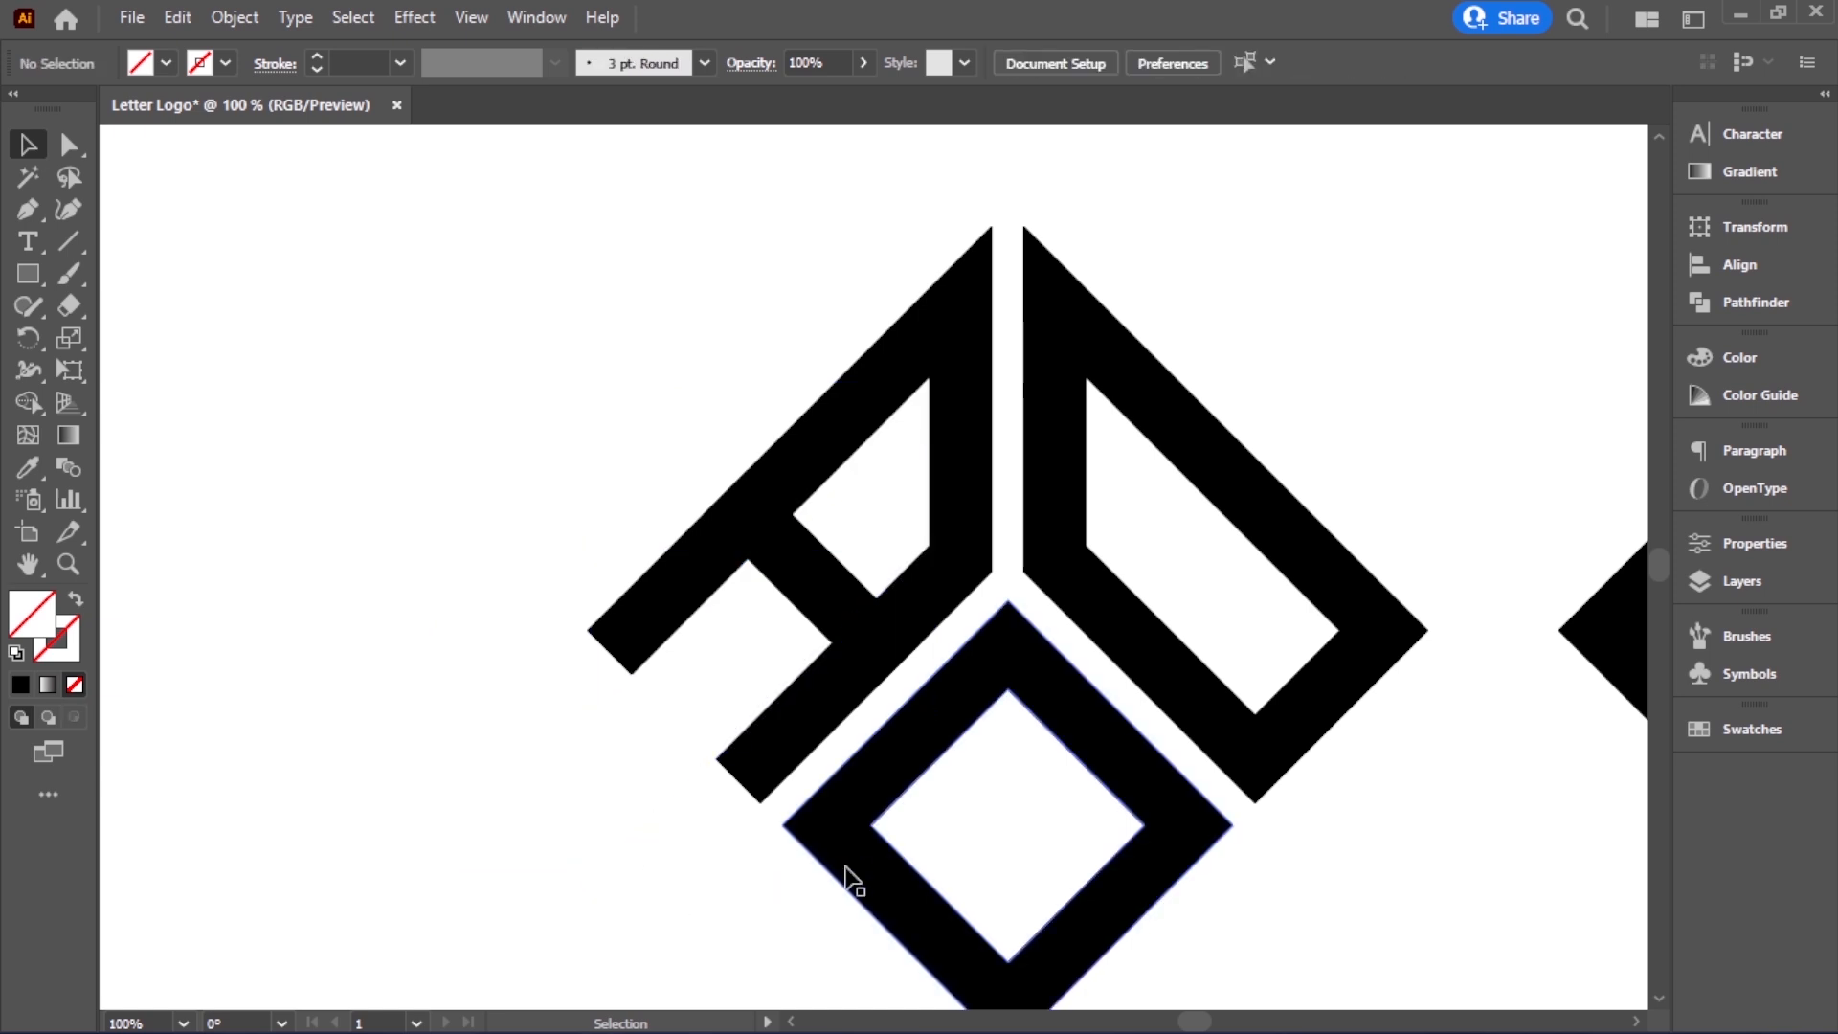
Place a copy of the Y shape's lower-right diagonal bar across the middle of the left logo's lower diamond frame
{"action": "left_click", "coordinate": [866, 744], "text": "ctrl+alt"}
{"action": "left_click", "coordinate": [867, 743], "text": "ctrl+alt"}
{"action": "left_click_drag", "start_coordinate": [886, 631], "coordinate": [858, 756]}
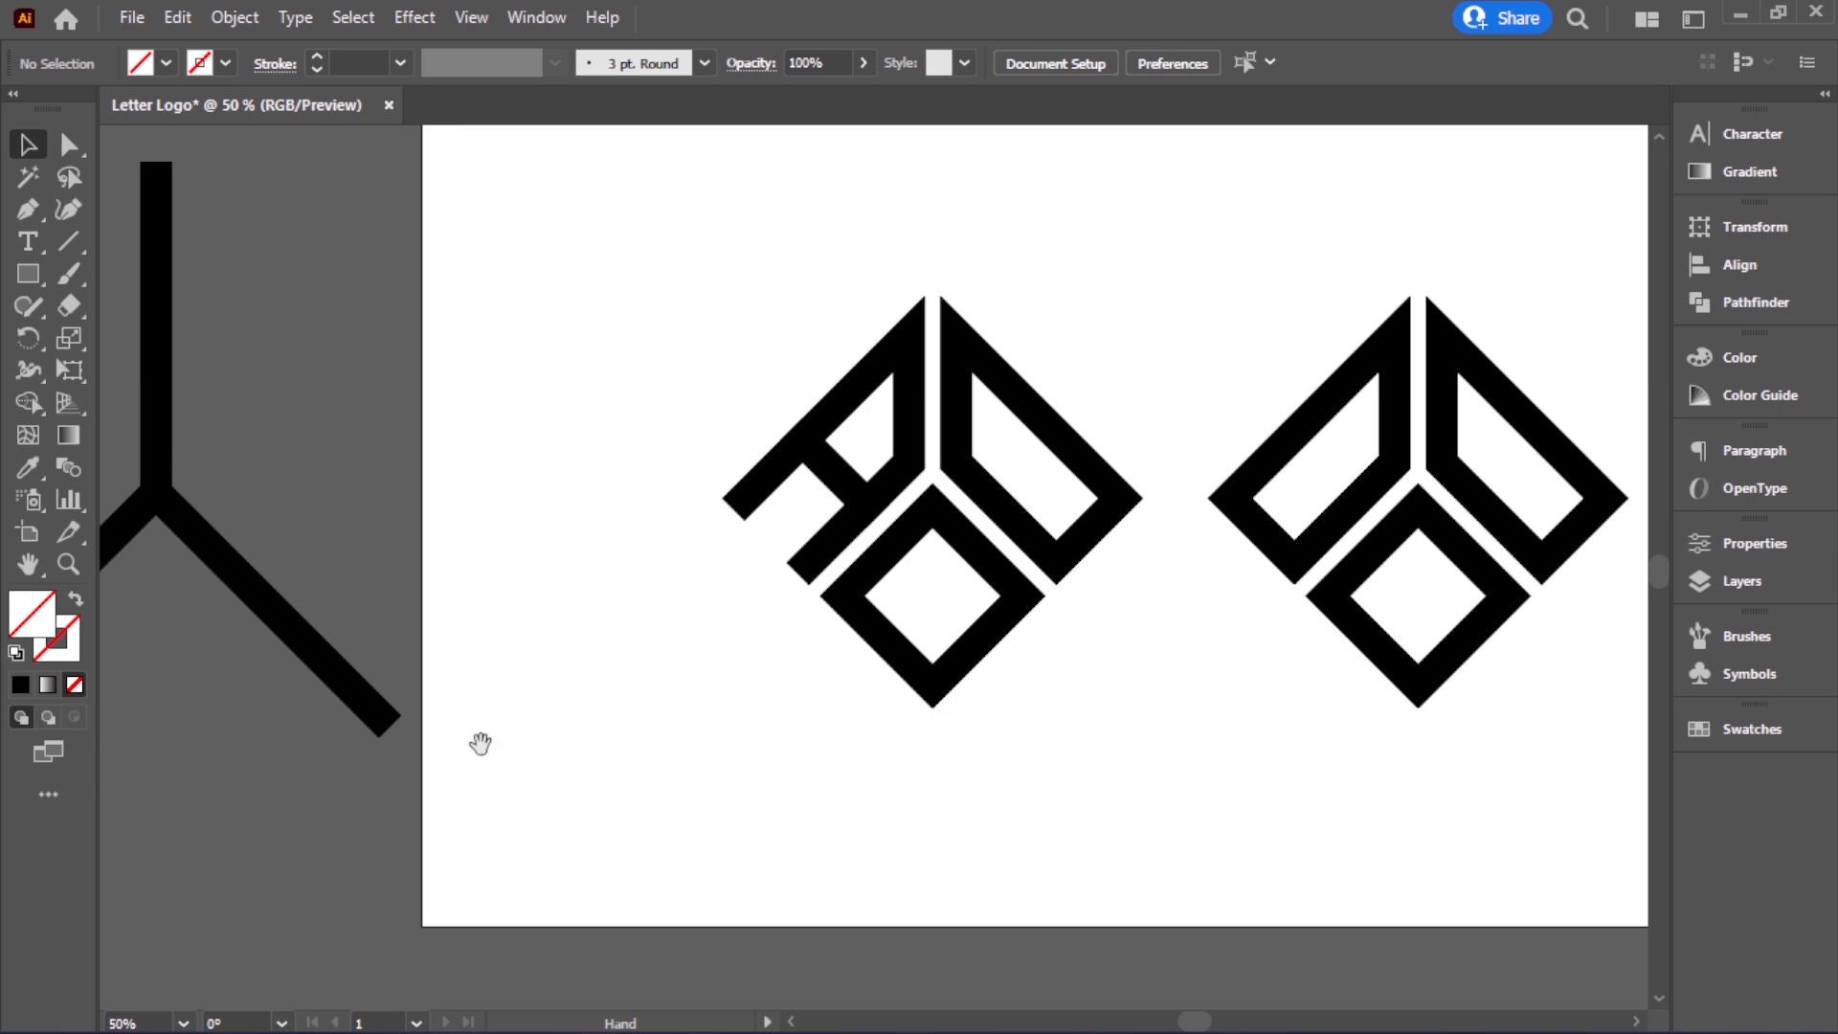
{"action": "mouse_move", "coordinate": [342, 691]}
{"action": "left_mouse_down"}
{"action": "mouse_move", "coordinate": [507, 732]}
{"action": "mouse_move", "coordinate": [1050, 722]}
{"action": "mouse_move", "coordinate": [1077, 742]}
{"action": "left_mouse_up"}
{"action": "left_click", "coordinate": [1013, 841]}
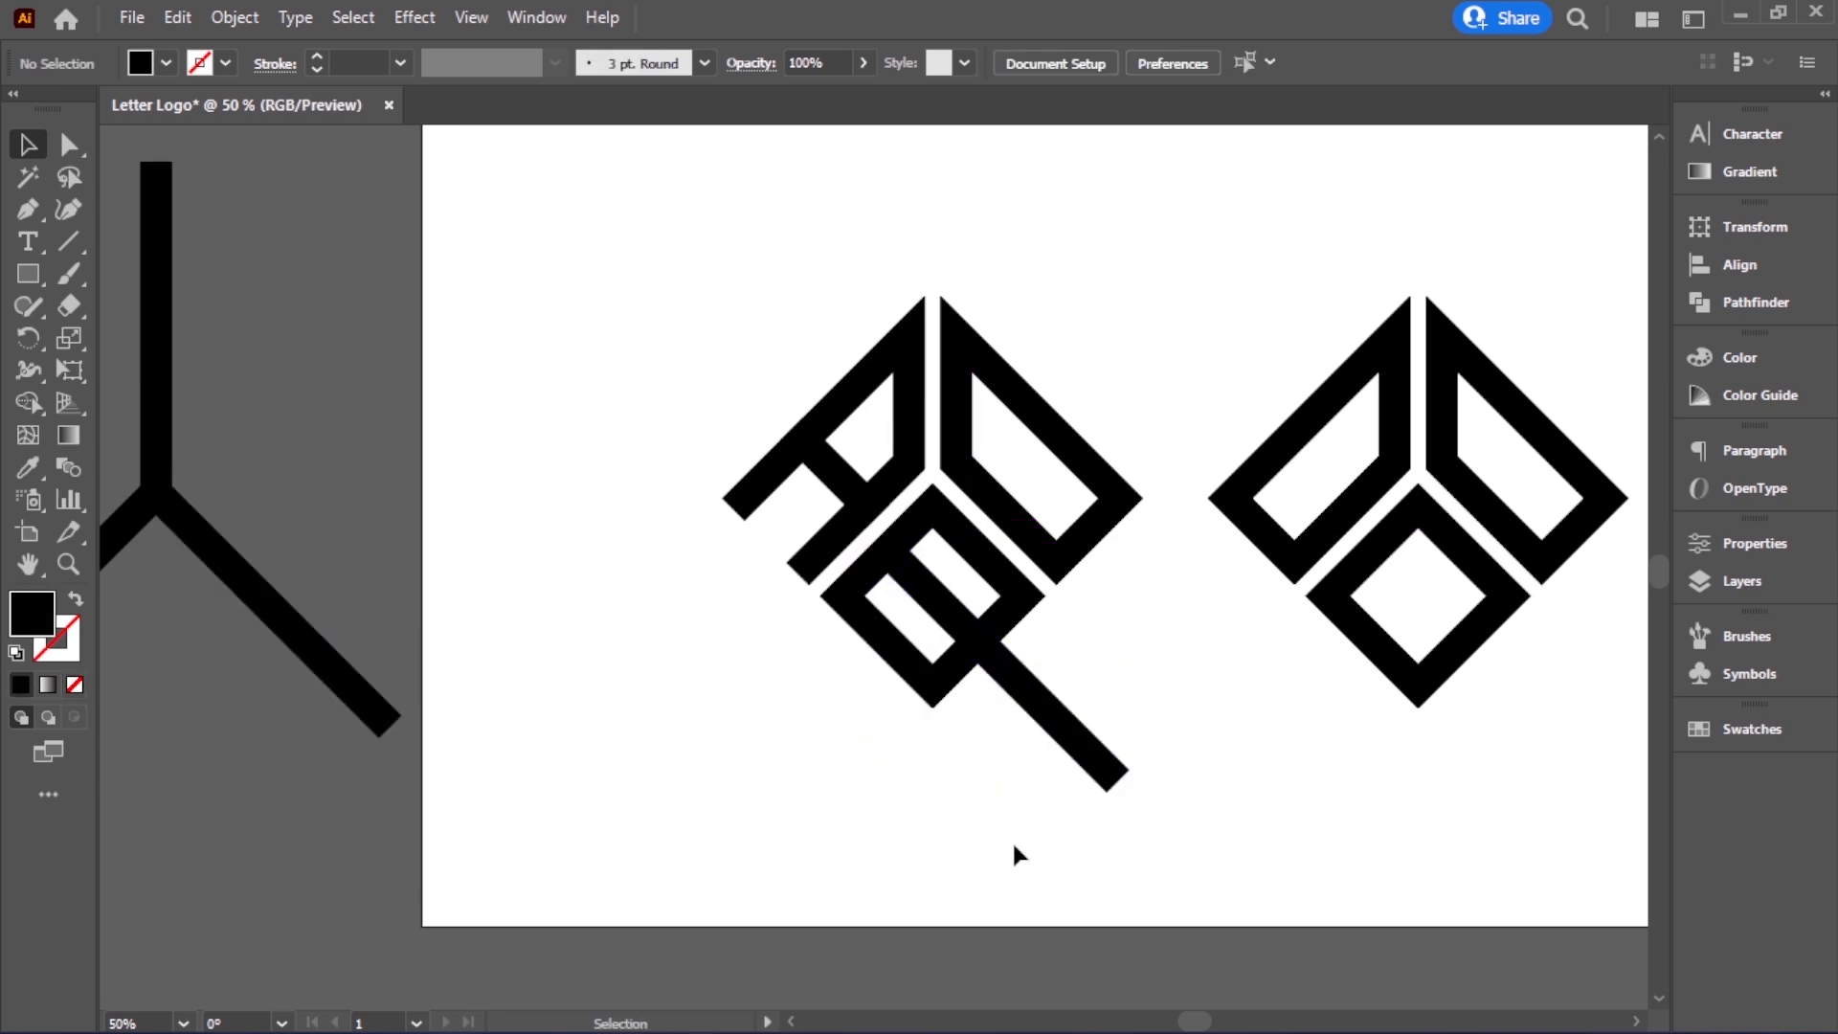
Remove the part of the copied bar that overhangs the lower diamond's lower-right edge with the Shape Builder tool
{"action": "left_click_drag", "start_coordinate": [948, 641], "coordinate": [1391, 861]}
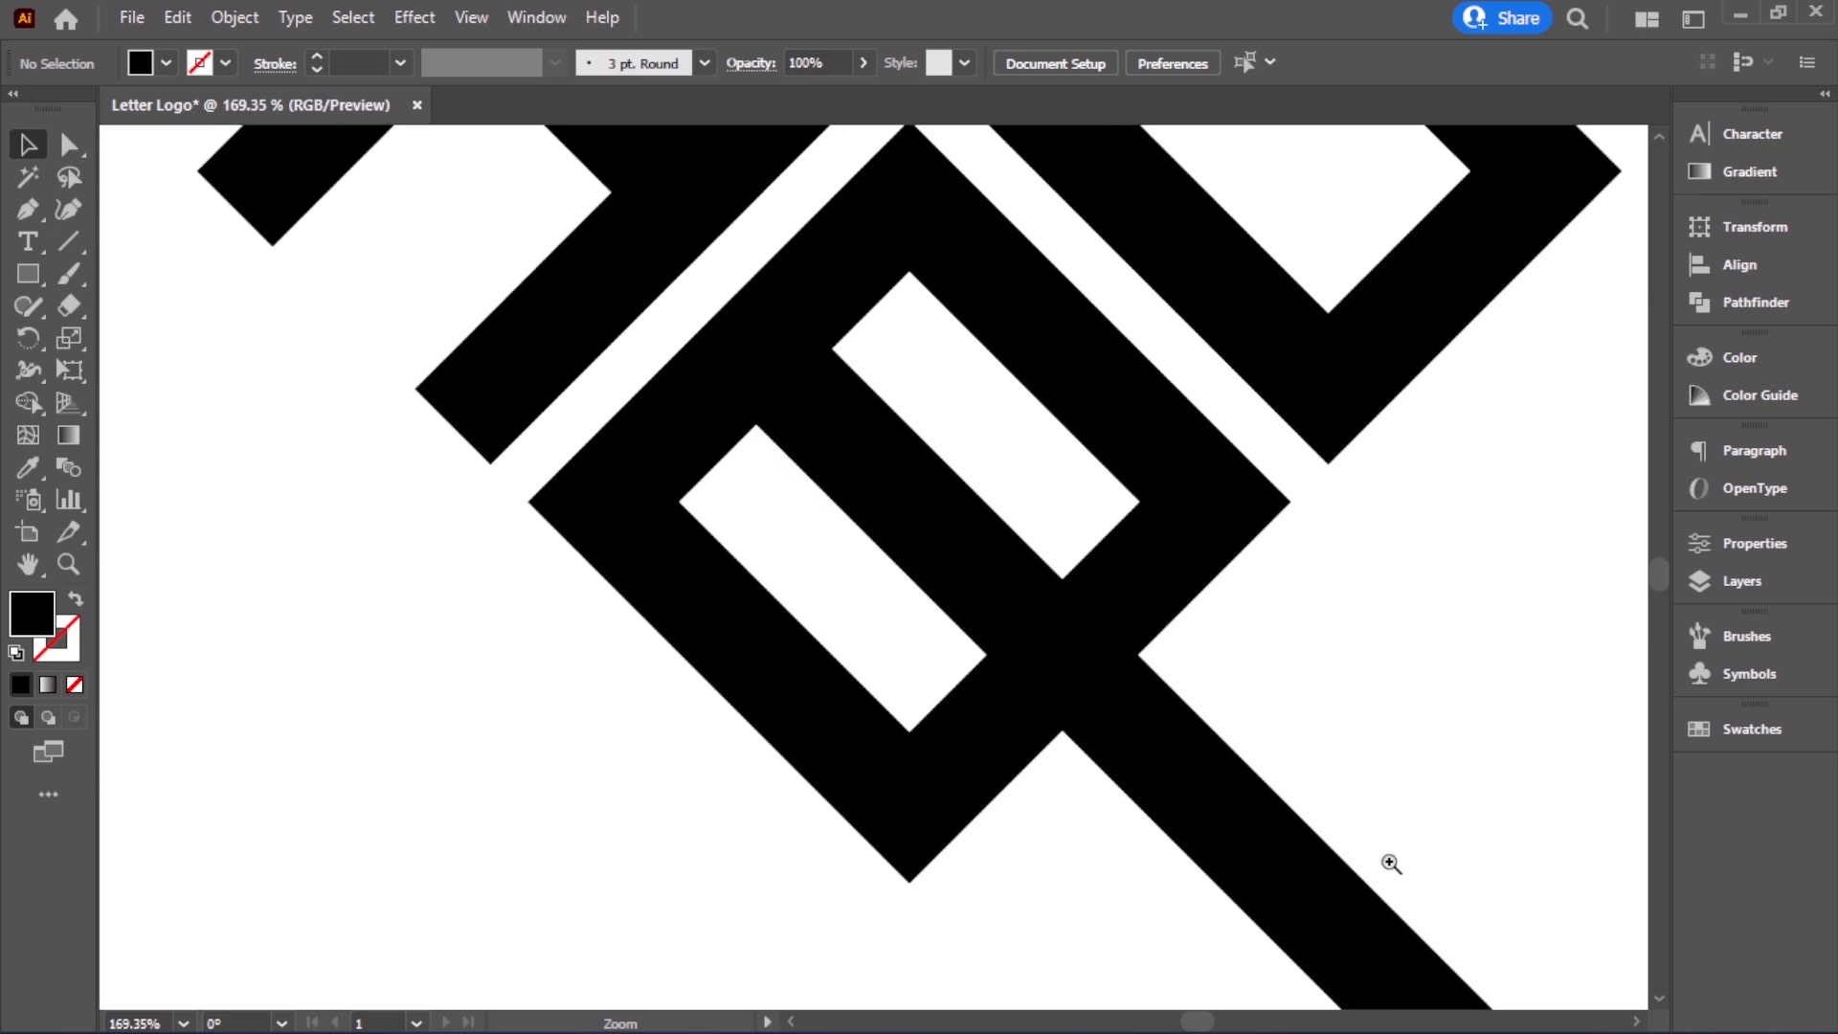
{"action": "left_click_drag", "start_coordinate": [1273, 729], "coordinate": [573, 596]}
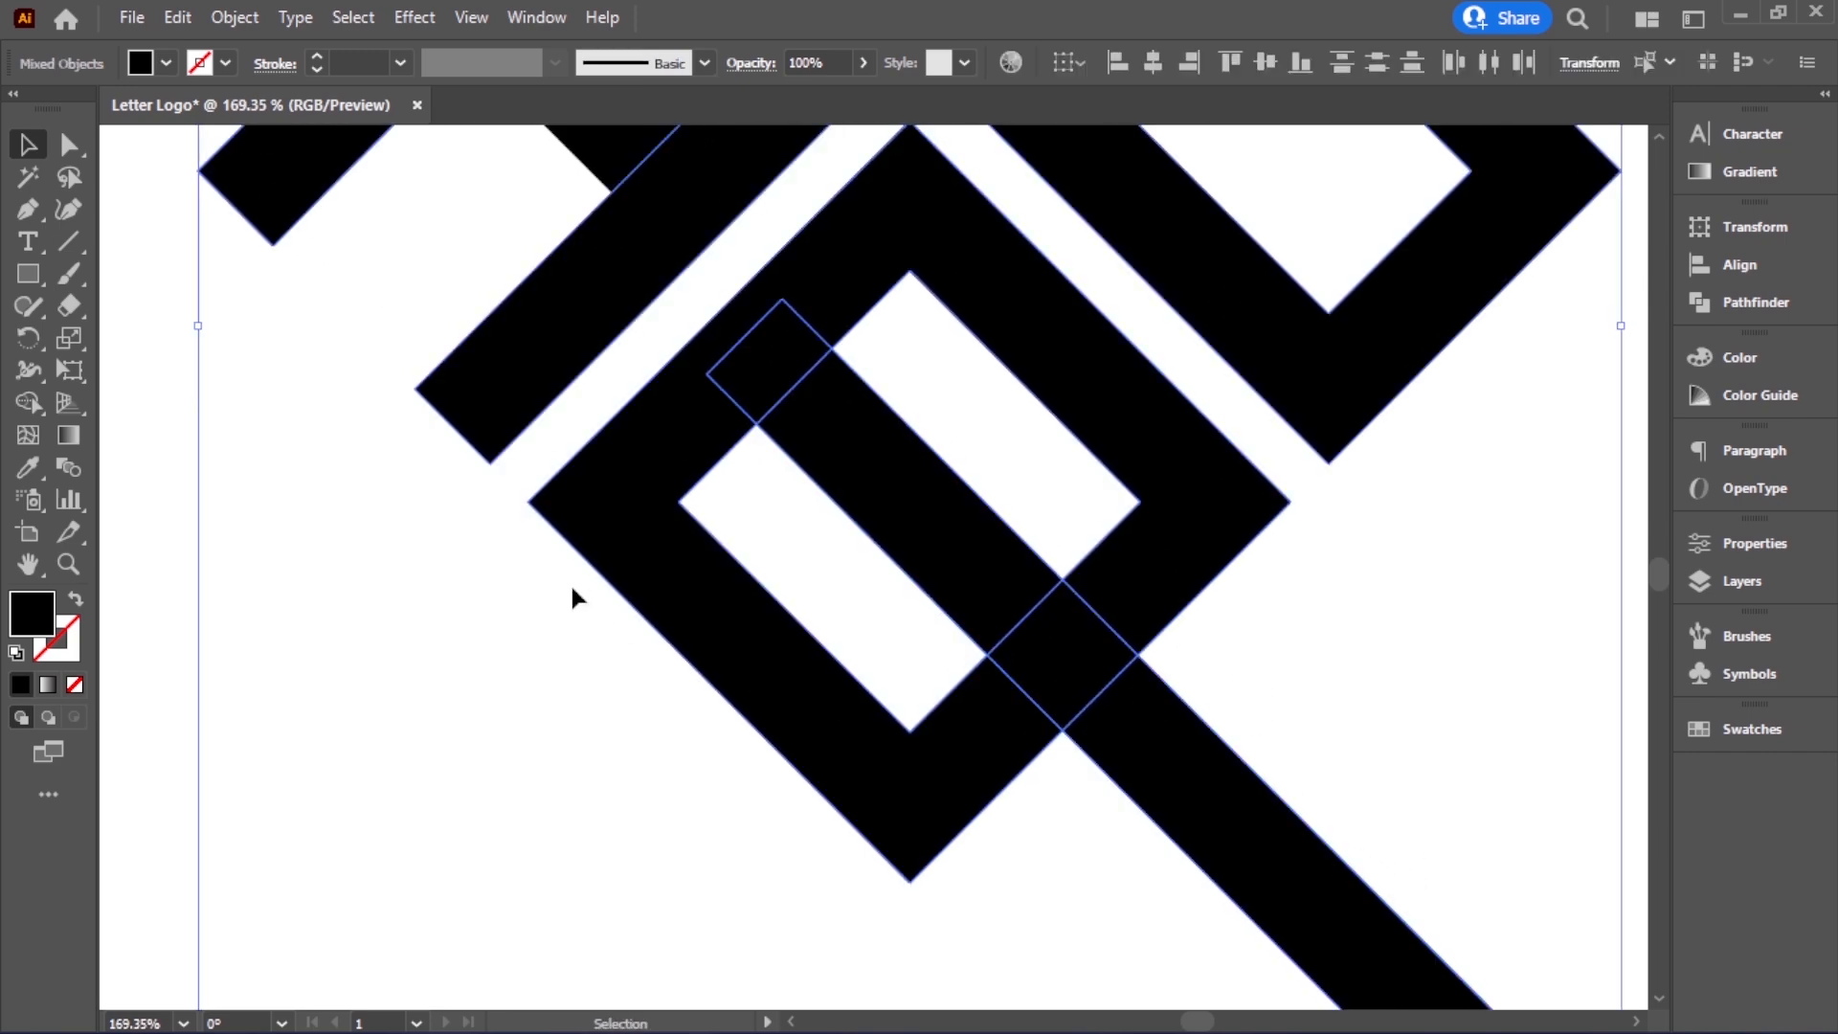
{"action": "left_click", "coordinate": [29, 404]}
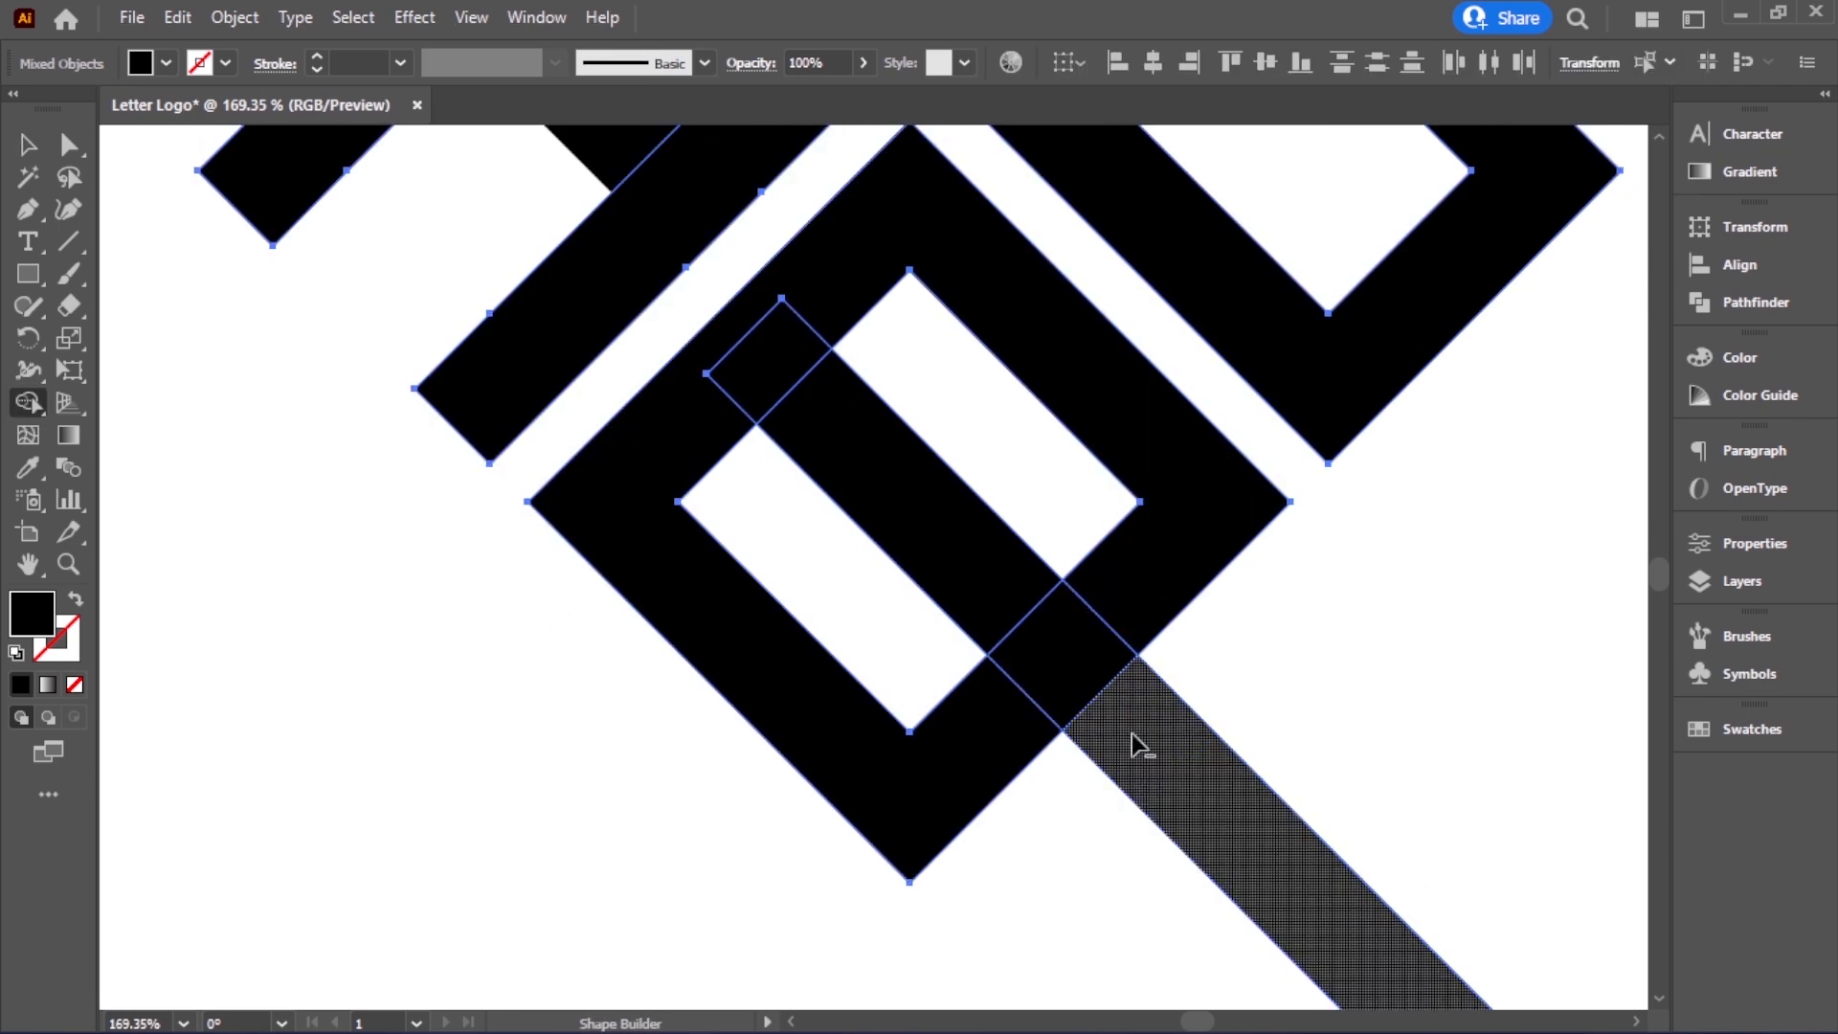
{"action": "left_click", "coordinate": [1137, 740], "text": "alt"}
{"action": "left_click", "coordinate": [27, 145]}
{"action": "left_click", "coordinate": [375, 558]}
Draw a small black triangle with the Star tool in the empty area beside the left logo's lower diamond
{"action": "left_click", "coordinate": [1122, 562], "text": "ctrl+alt"}
{"action": "left_click", "coordinate": [1122, 562], "text": "ctrl+alt"}
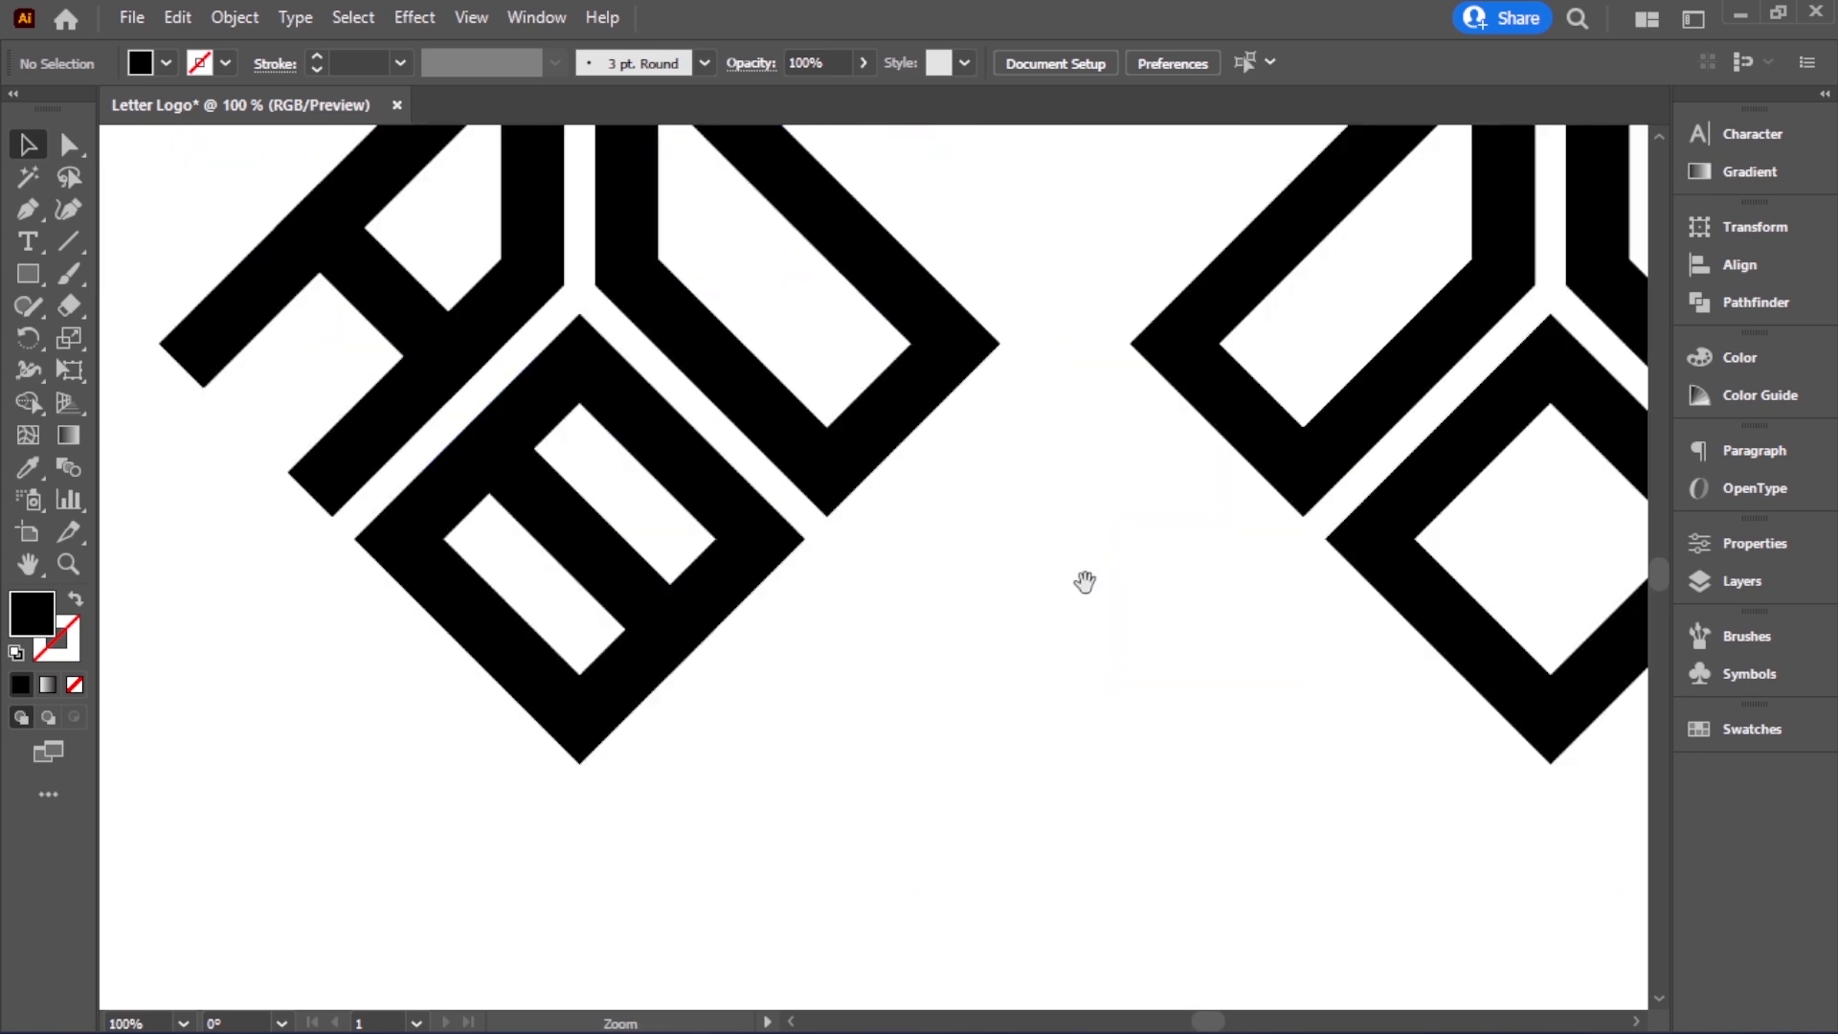
{"action": "left_click_drag", "start_coordinate": [883, 624], "coordinate": [889, 702]}
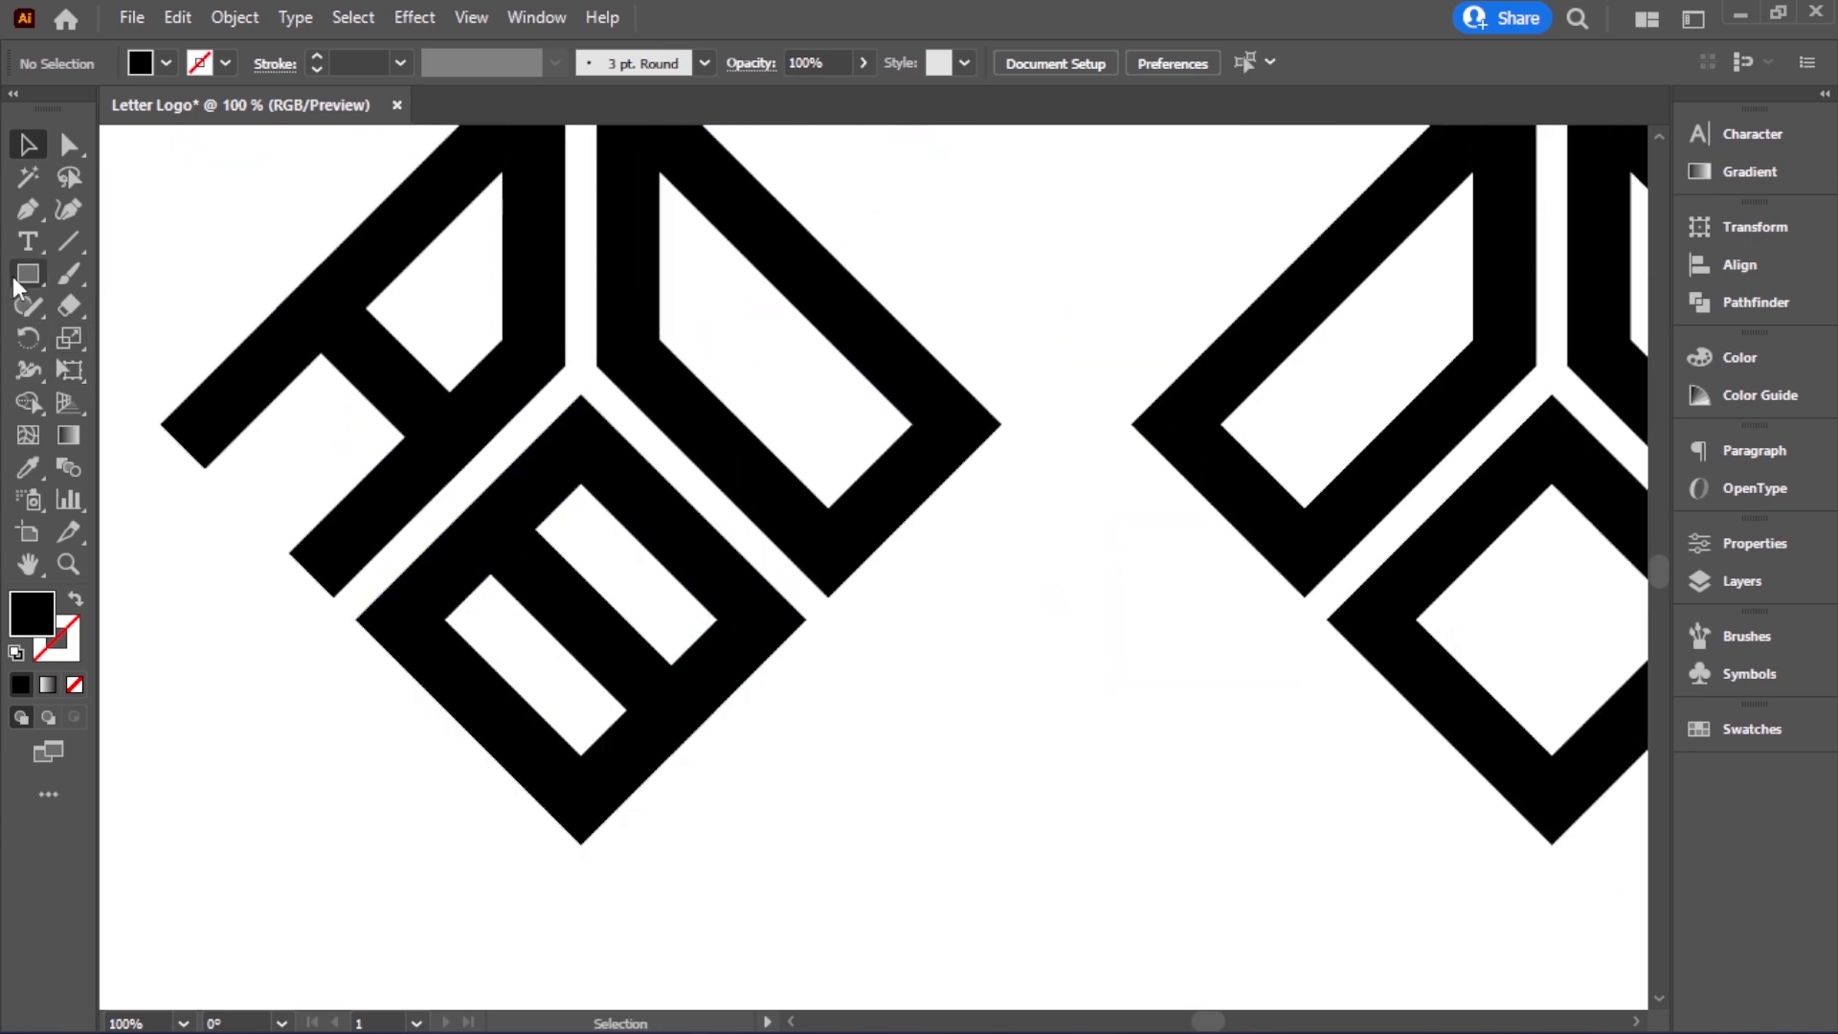
{"action": "left_click_drag", "start_coordinate": [13, 275], "coordinate": [117, 395]}
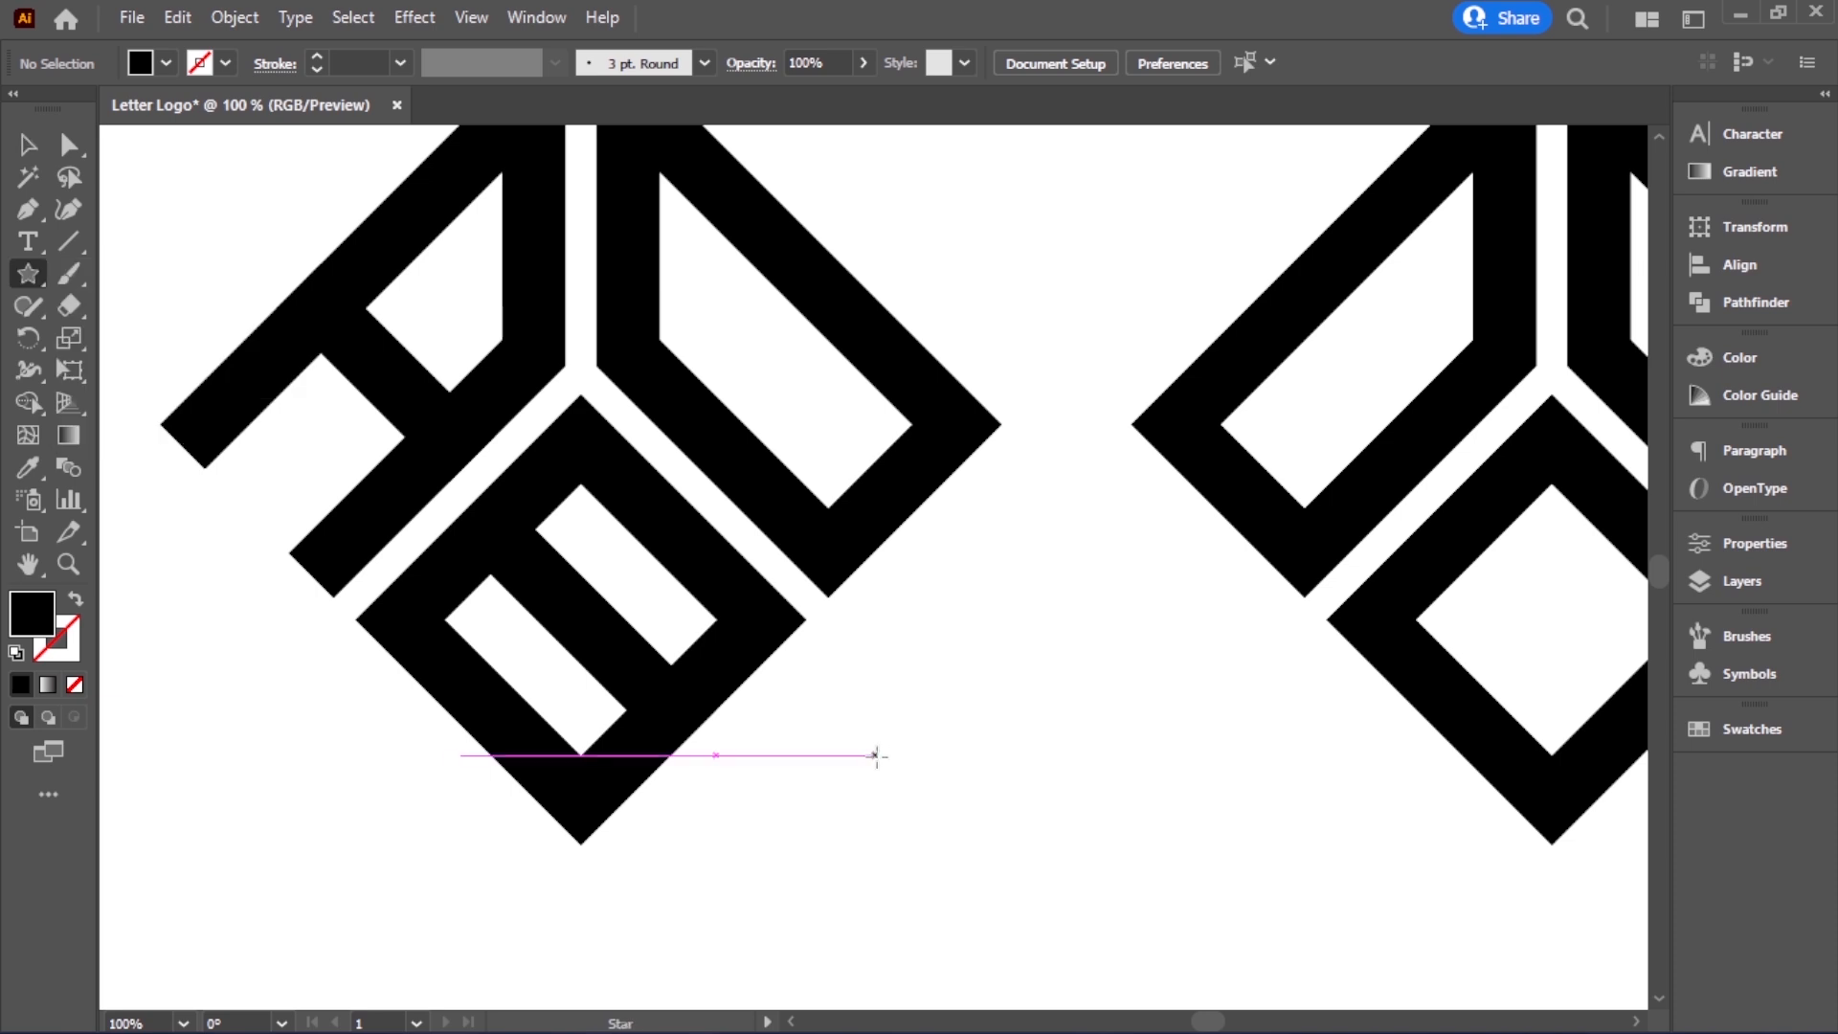
{"action": "left_click_drag", "start_coordinate": [876, 756], "coordinate": [922, 780]}
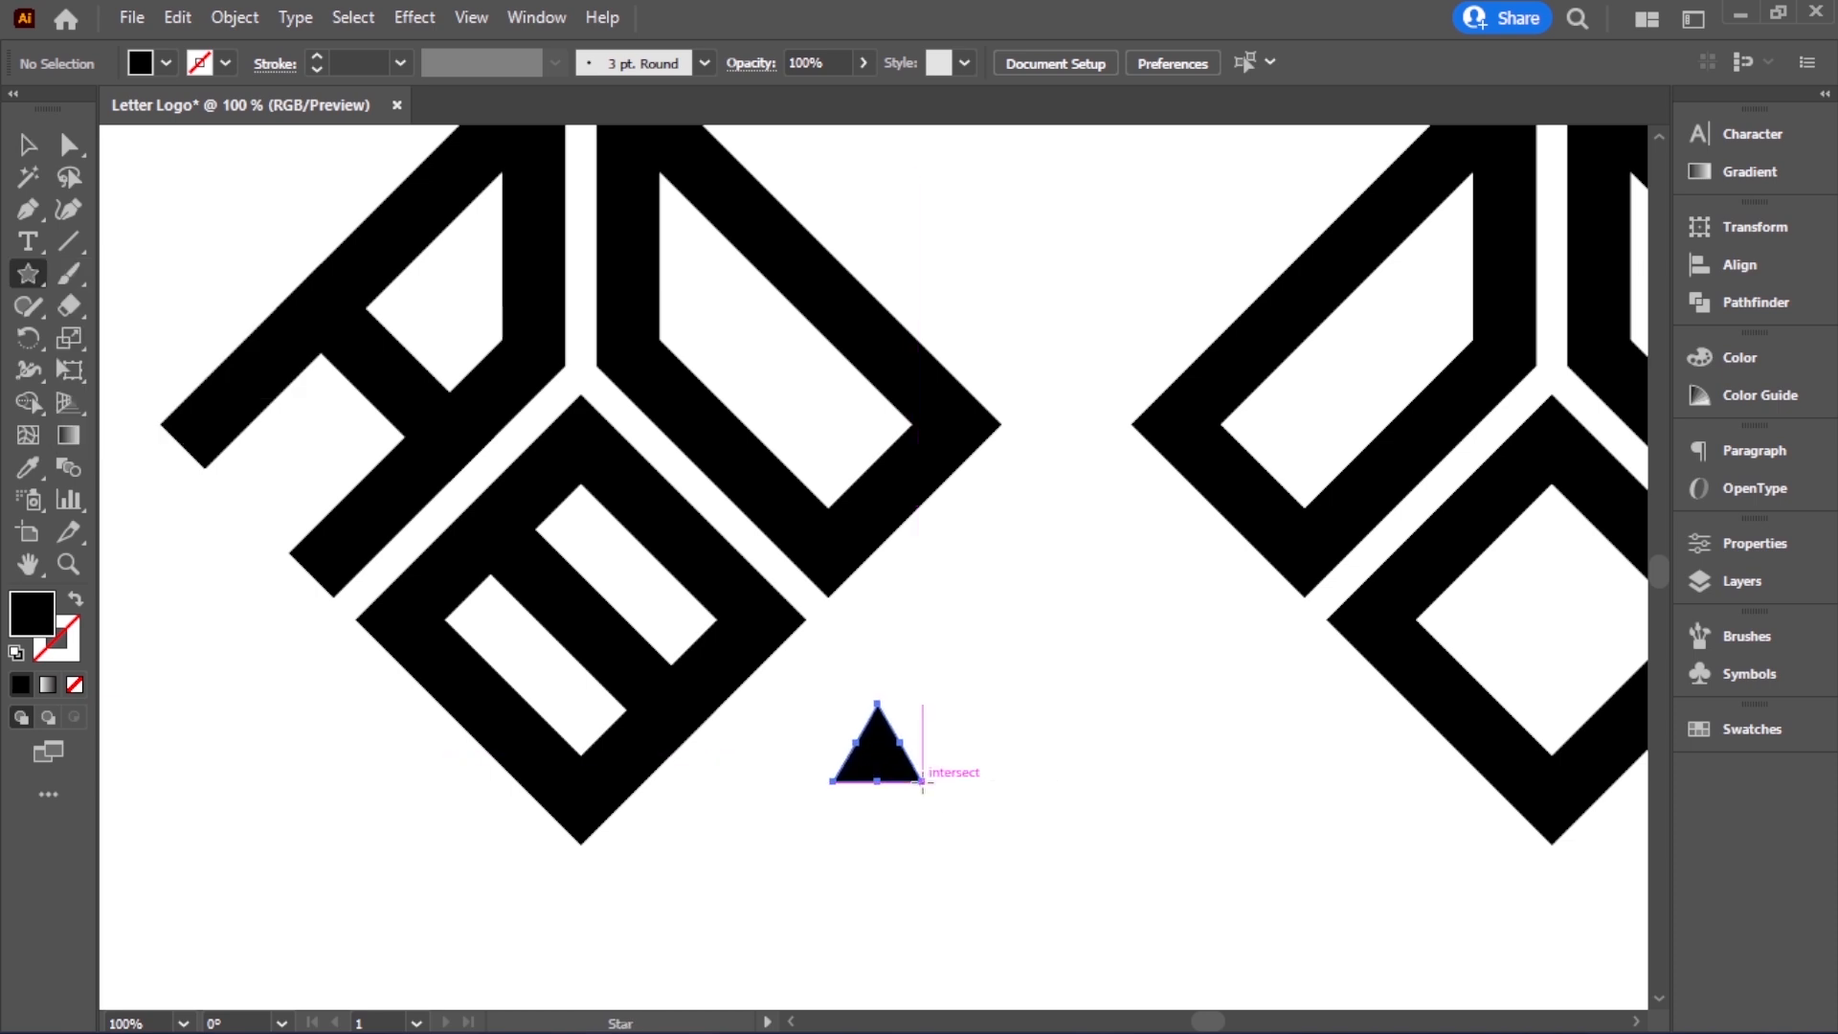
{"action": "left_click", "coordinate": [27, 143]}
{"action": "left_click", "coordinate": [780, 853]}
Fill the triangle white, then rotate and place it as a notch in the lower diamond's lower-right edge at the divider bar's end
{"action": "scroll", "coordinate": [780, 855], "scroll_direction": "up", "scroll_amount": 2}
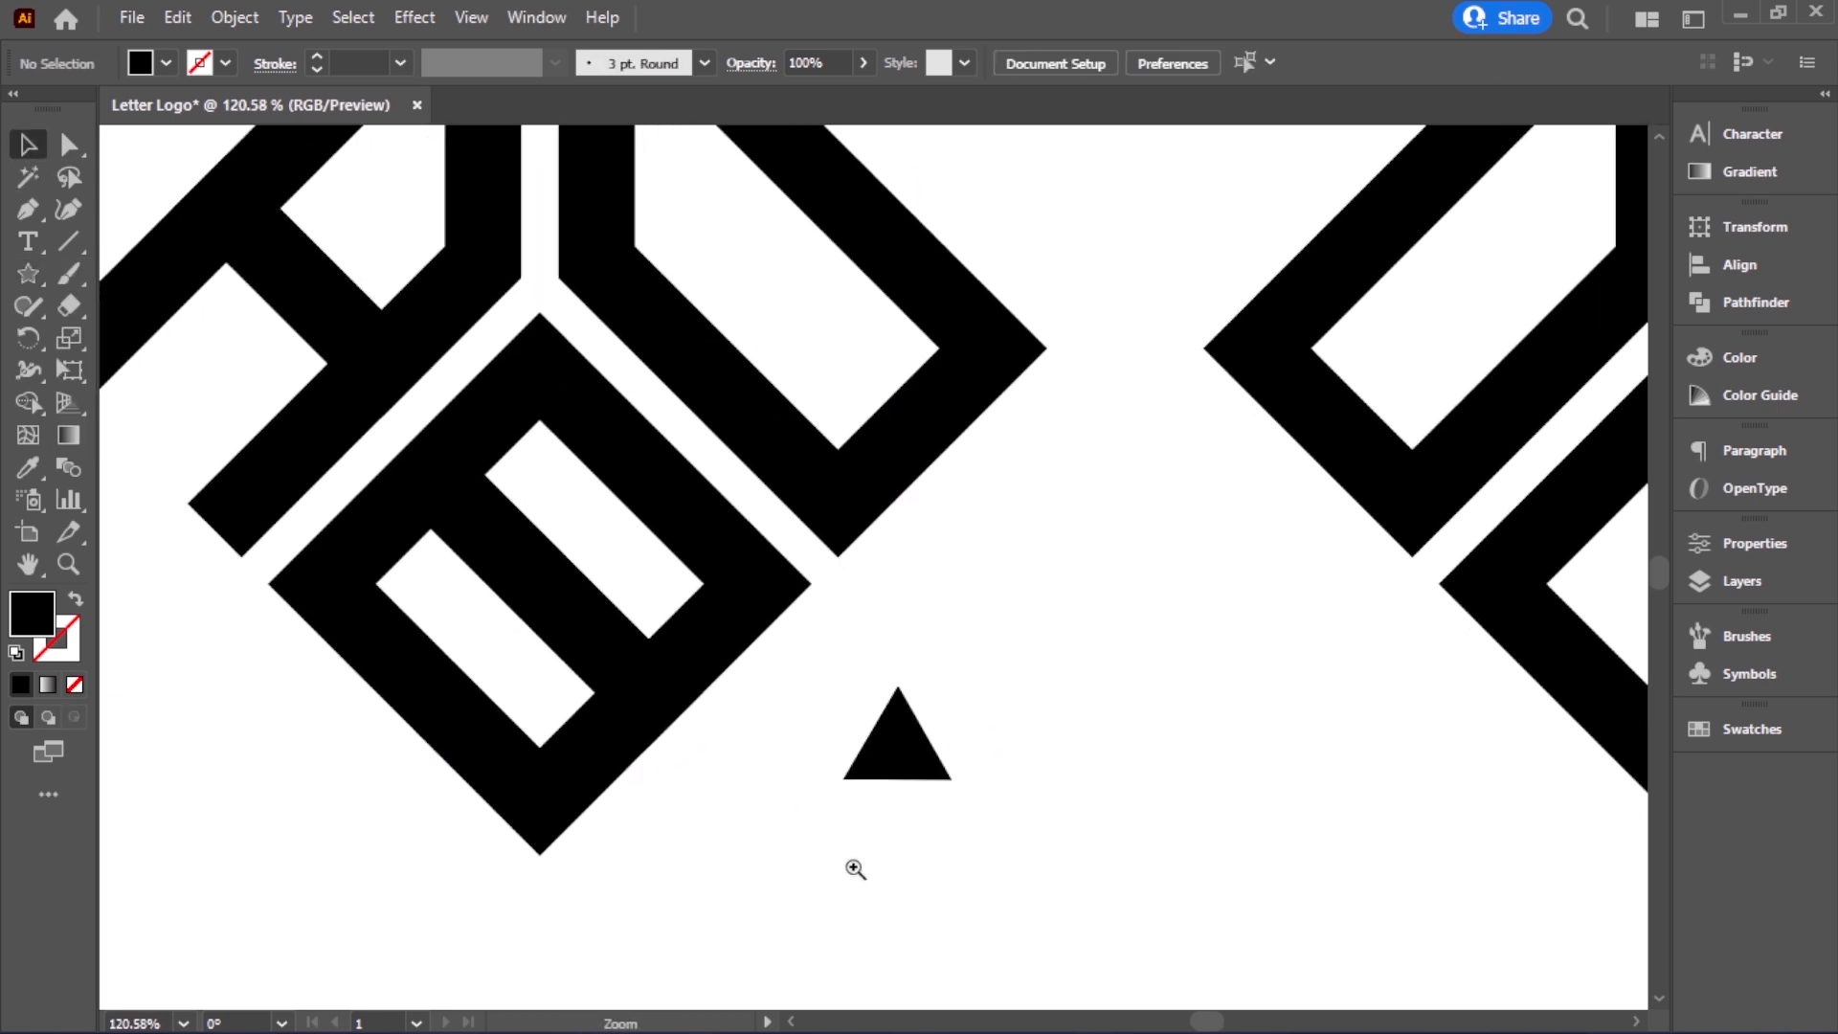
{"action": "left_click", "coordinate": [907, 723]}
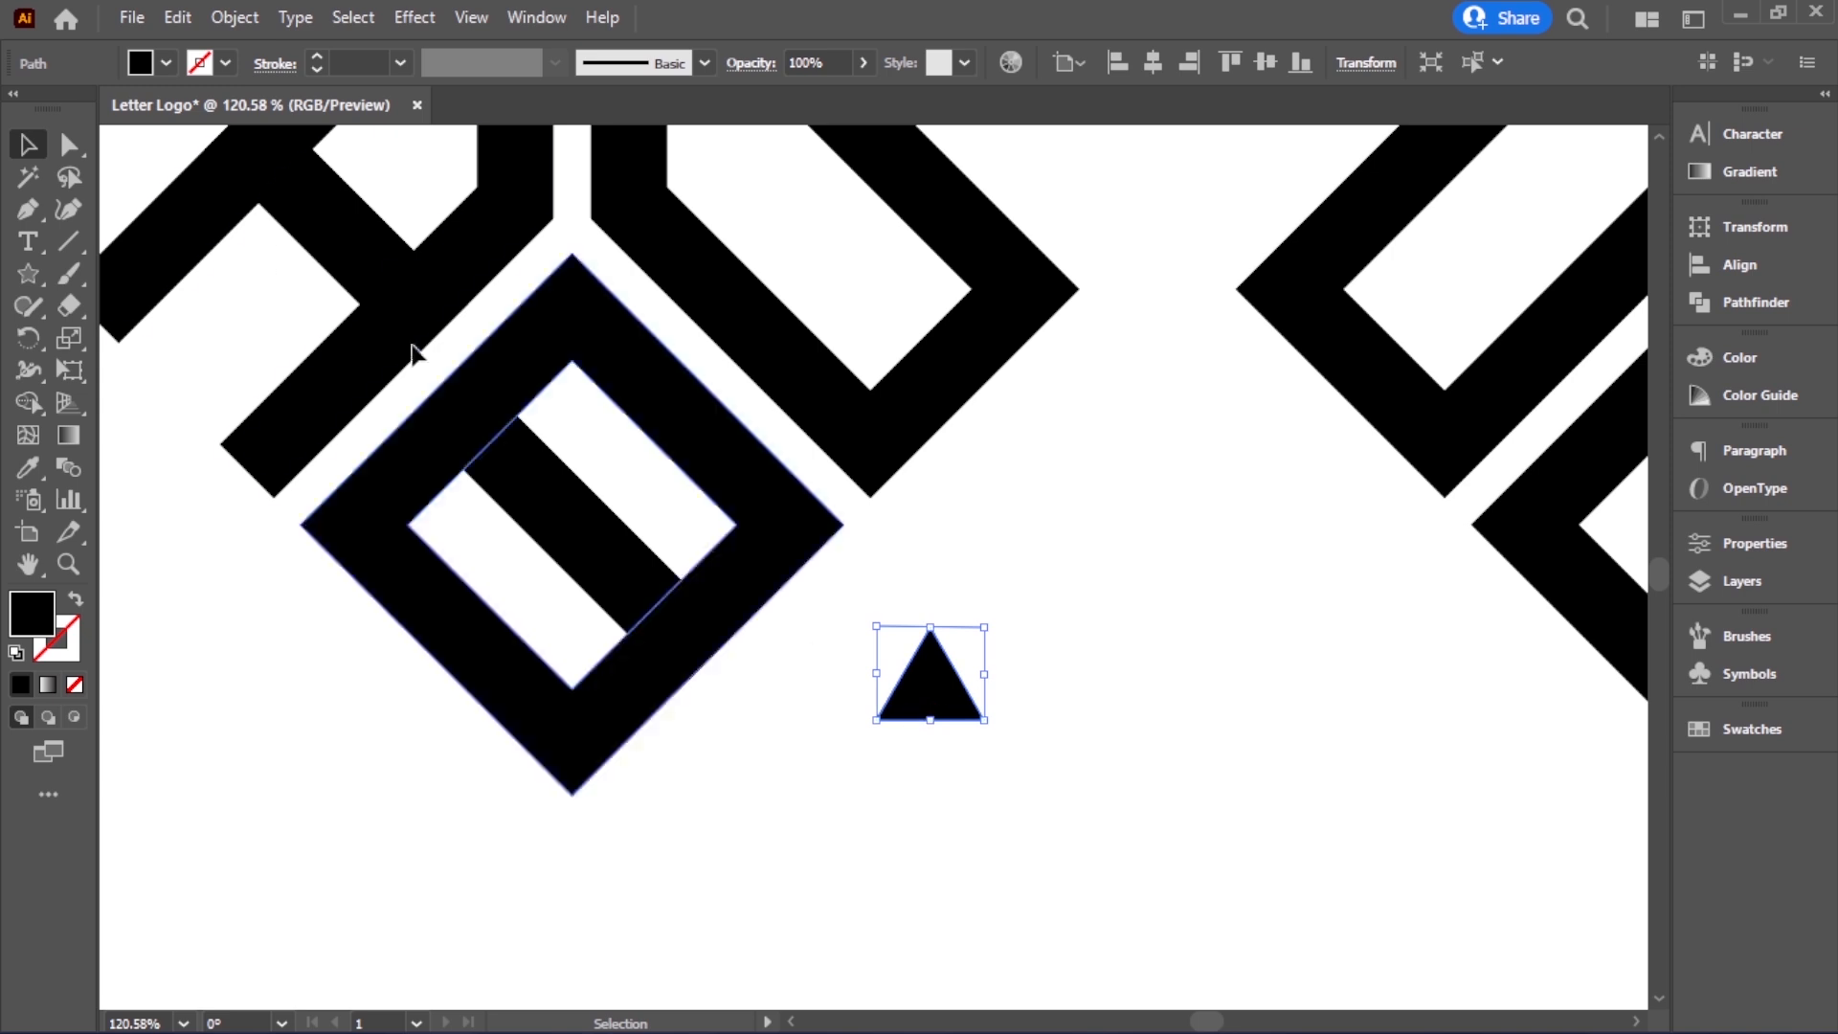
{"action": "left_click", "coordinate": [167, 63]}
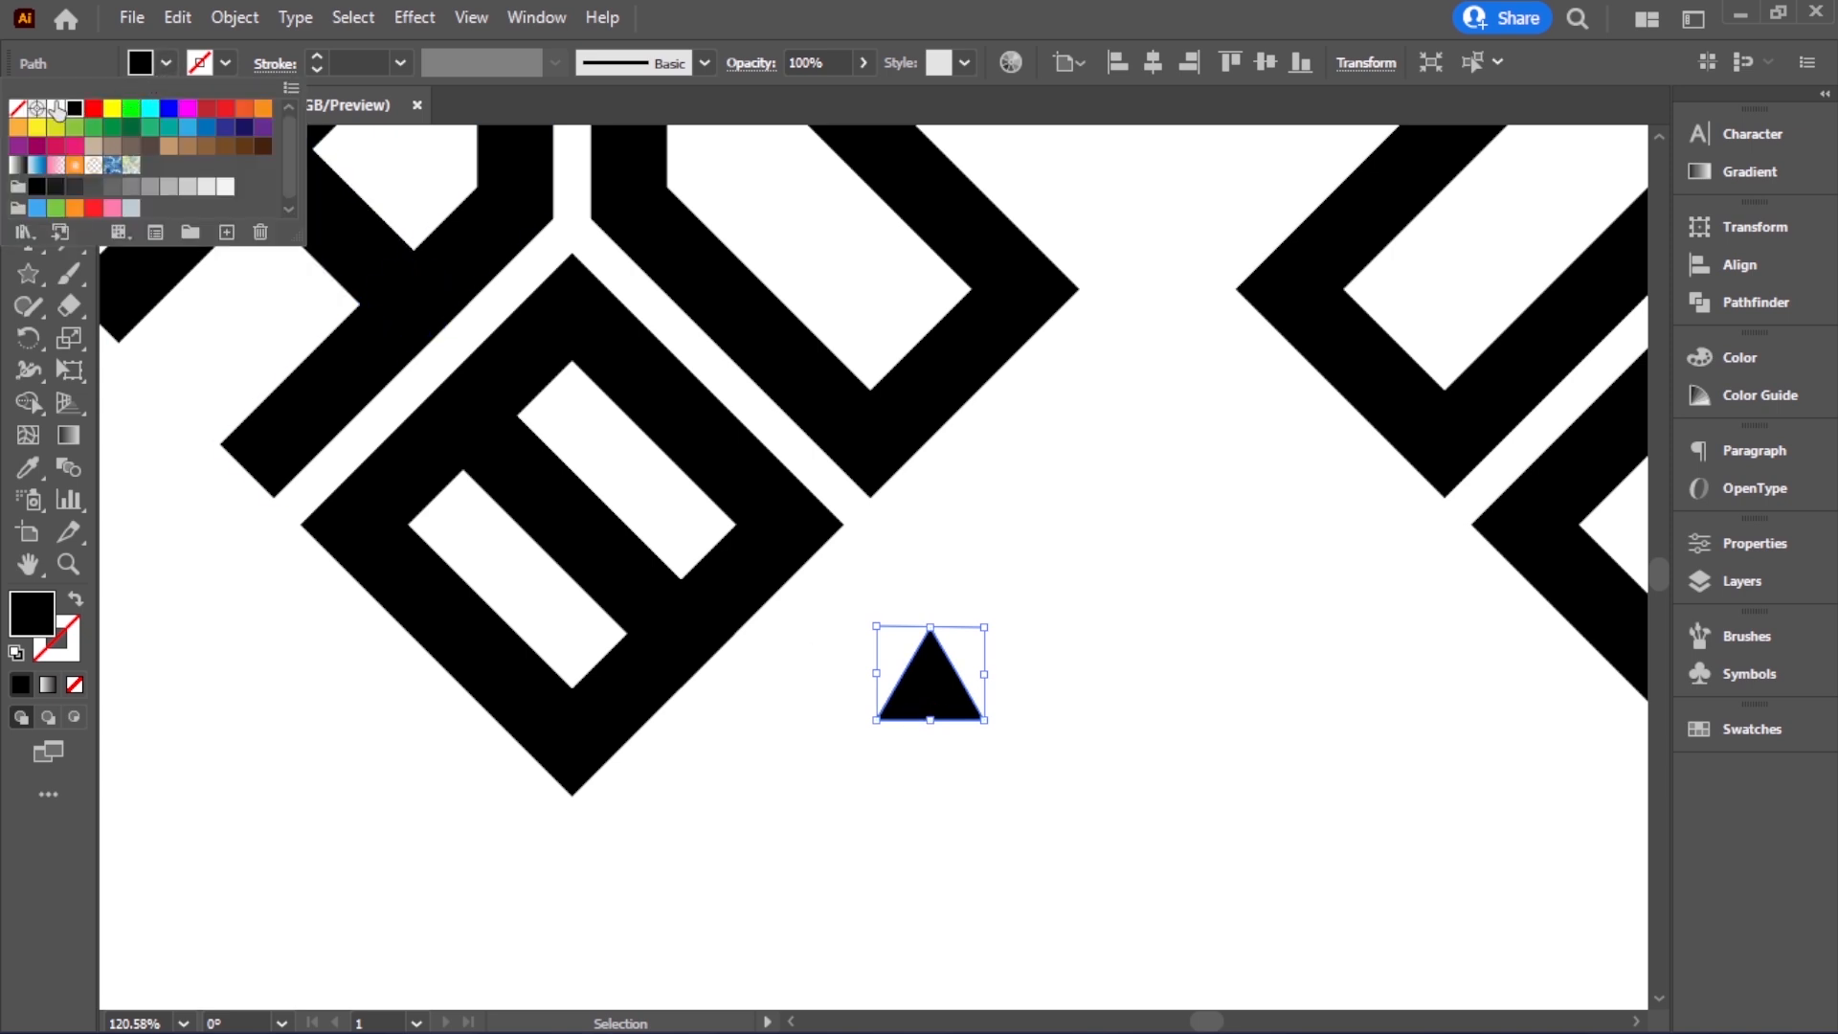
{"action": "left_click", "coordinate": [56, 108]}
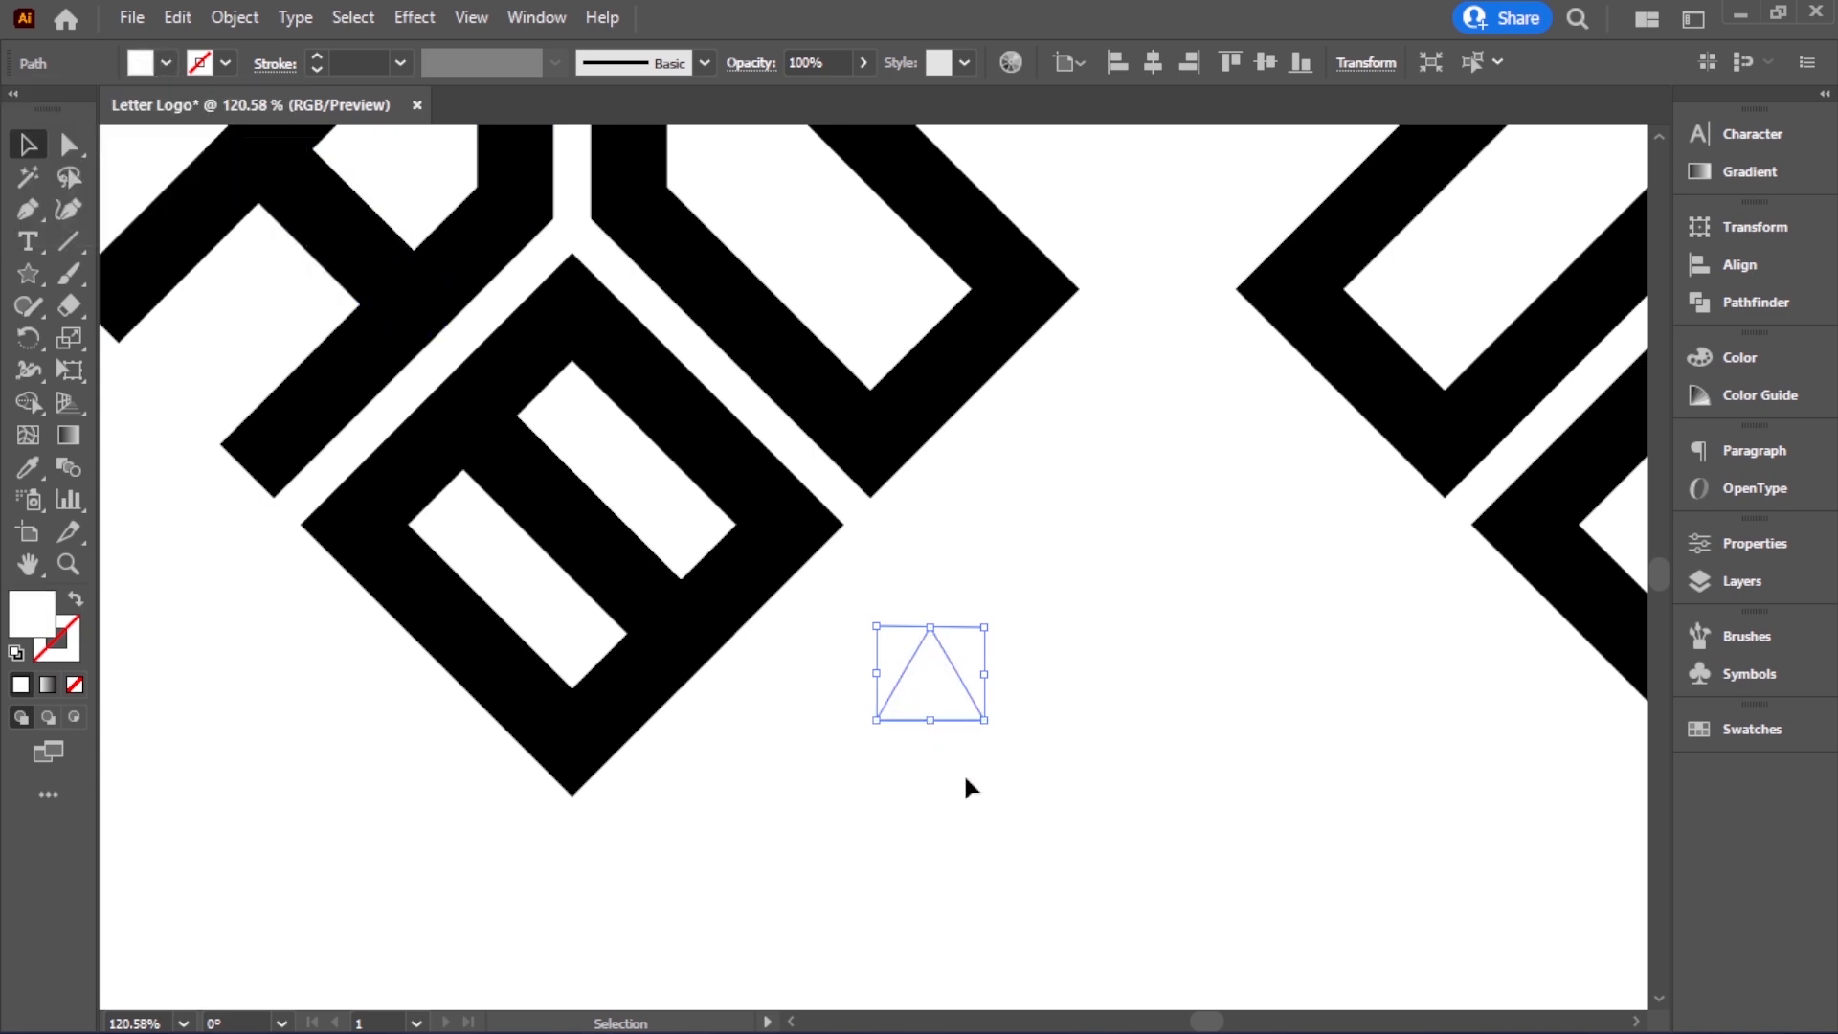
{"action": "left_click_drag", "start_coordinate": [955, 713], "coordinate": [864, 631]}
{"action": "left_click", "coordinate": [828, 716]}
{"action": "key", "text": "ctrl+space"}
{"action": "mouse_move", "coordinate": [728, 675]}
{"action": "left_mouse_down"}
{"action": "mouse_move", "coordinate": [804, 713]}
{"action": "mouse_move", "coordinate": [919, 726]}
{"action": "mouse_move", "coordinate": [730, 656]}
{"action": "mouse_move", "coordinate": [702, 678]}
{"action": "left_mouse_up"}
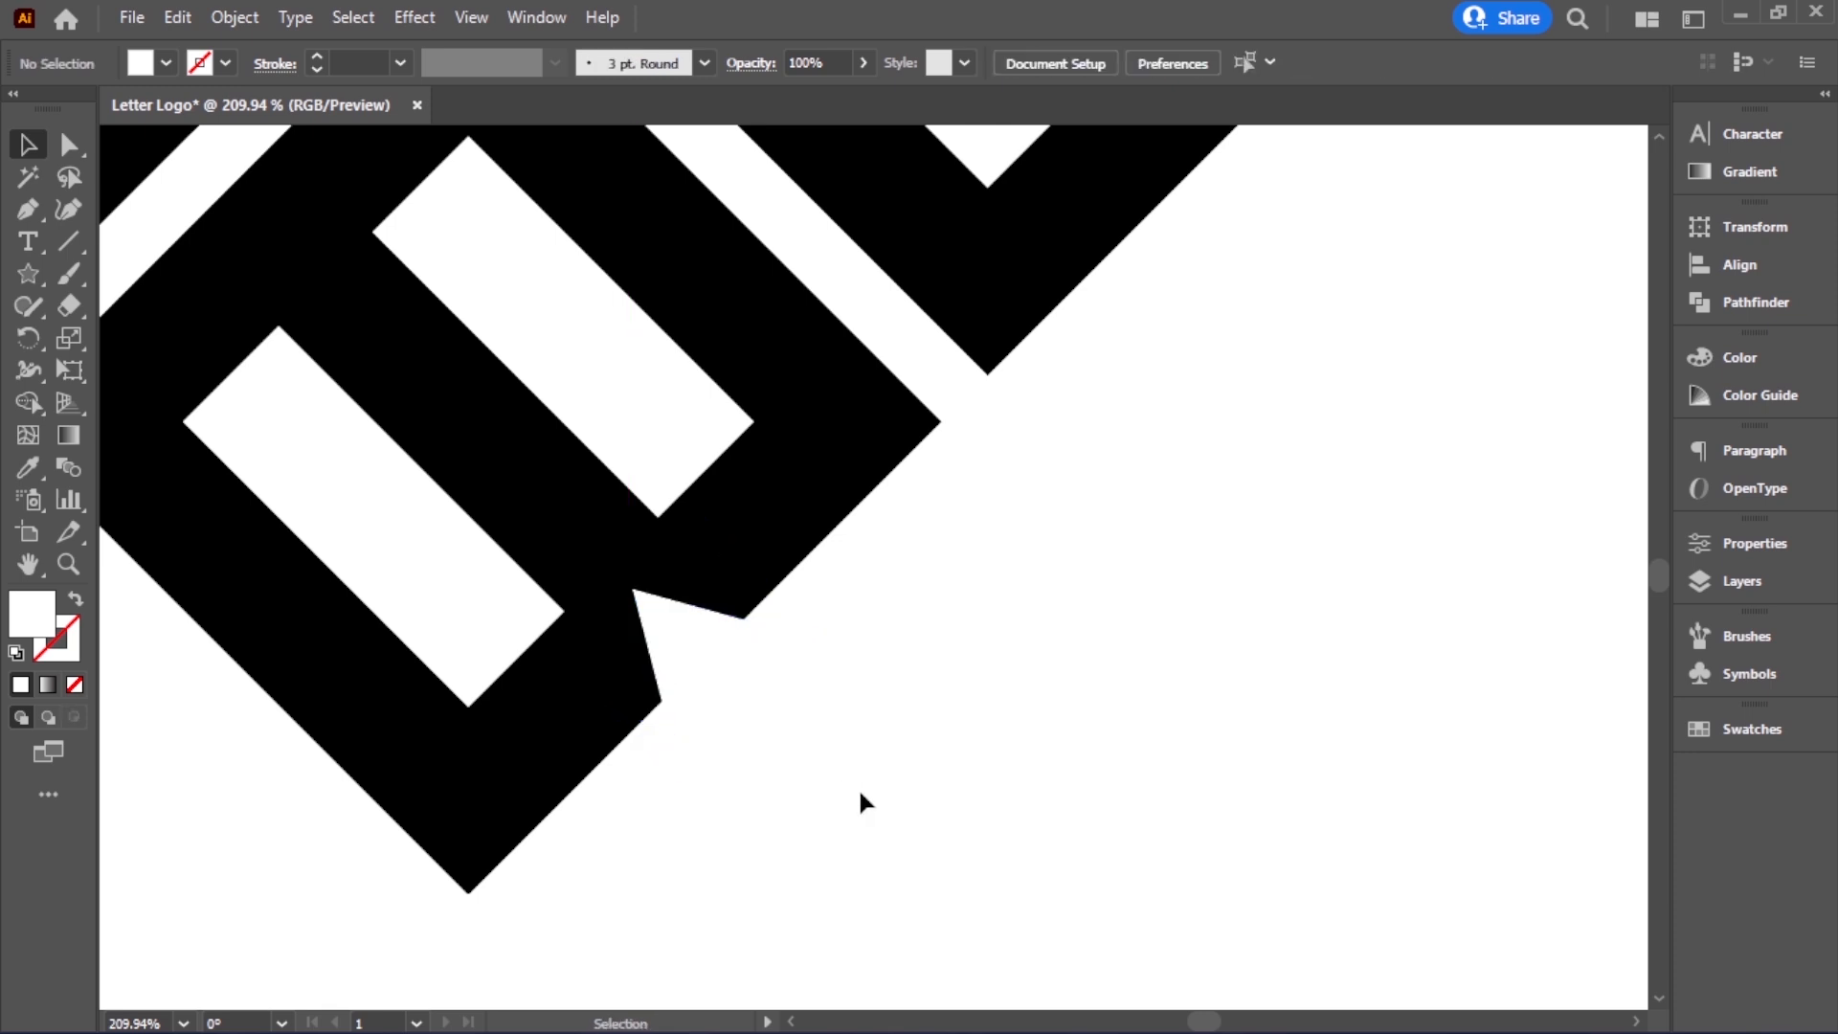
Select the whole left logo and cut the triangular notch out of the lower diamond with the Shape Builder tool to form a B
{"action": "left_click", "coordinate": [909, 613], "text": "ctrl+alt"}
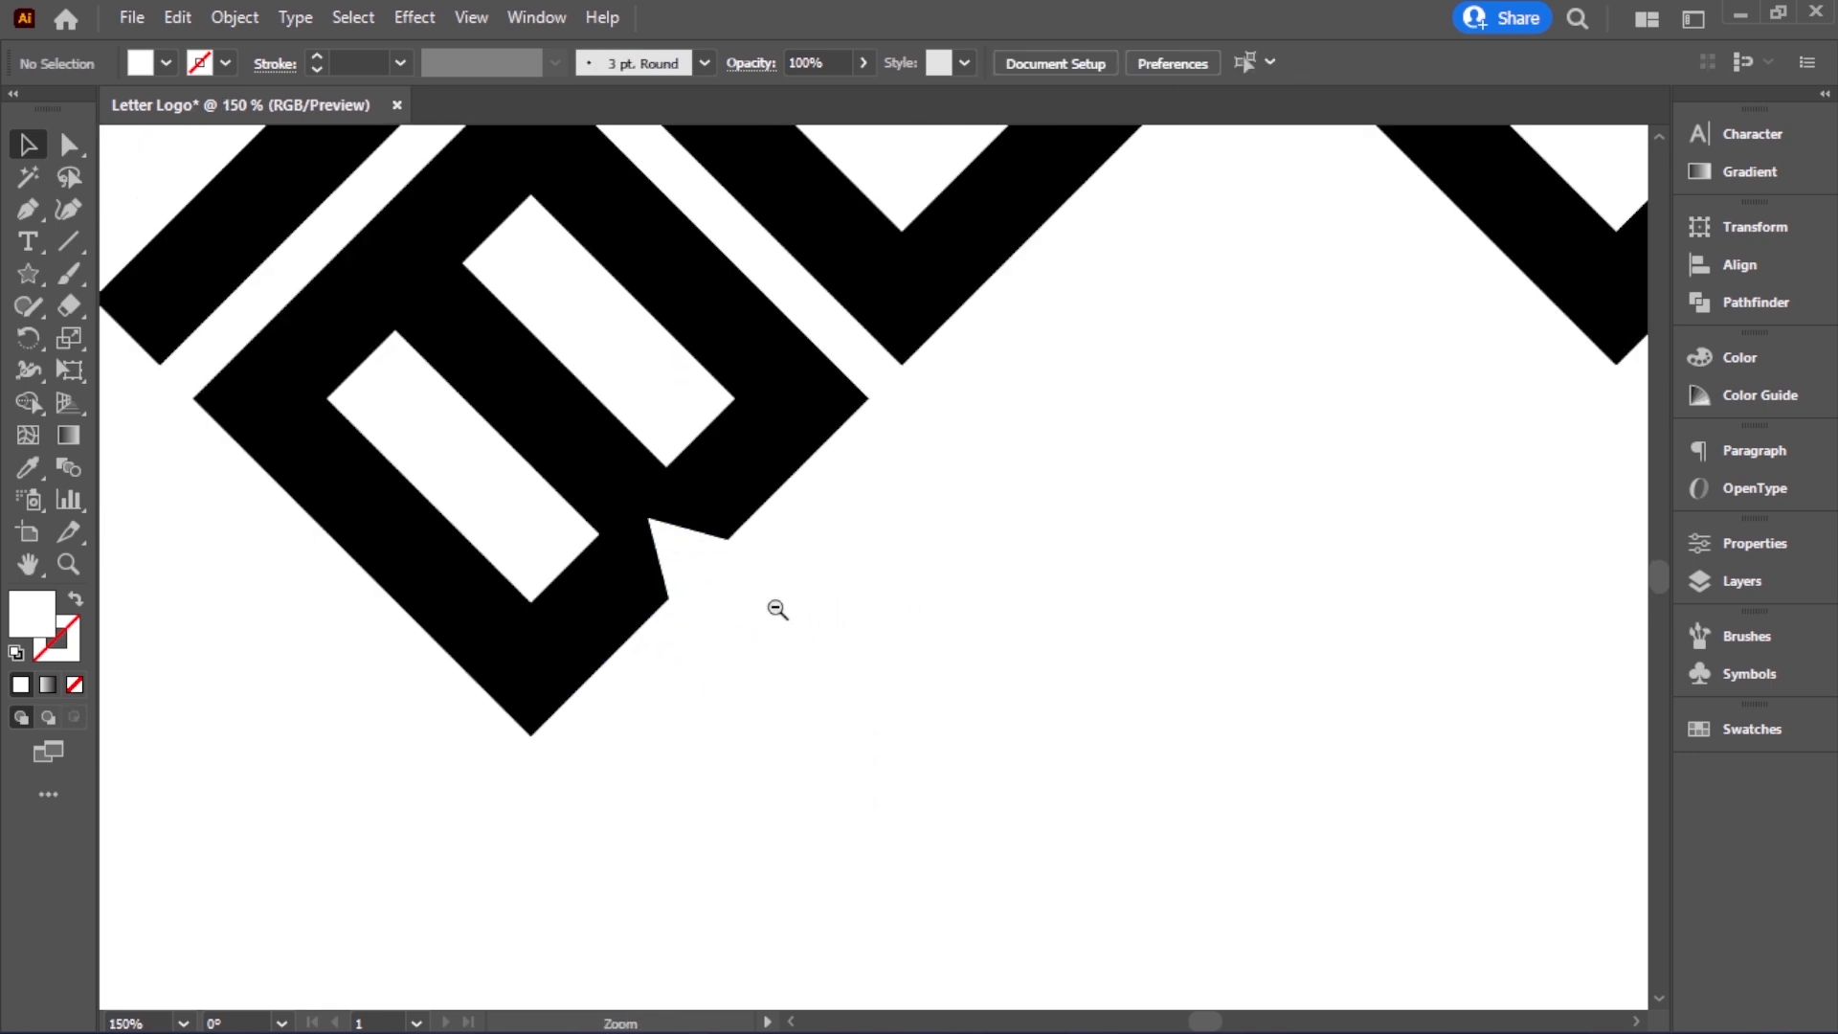
{"action": "left_click", "coordinate": [775, 607], "text": "ctrl+alt"}
{"action": "left_click", "coordinate": [775, 604], "text": "ctrl+alt"}
{"action": "left_click", "coordinate": [776, 603], "text": "ctrl+alt"}
{"action": "left_click_drag", "start_coordinate": [947, 562], "coordinate": [660, 464]}
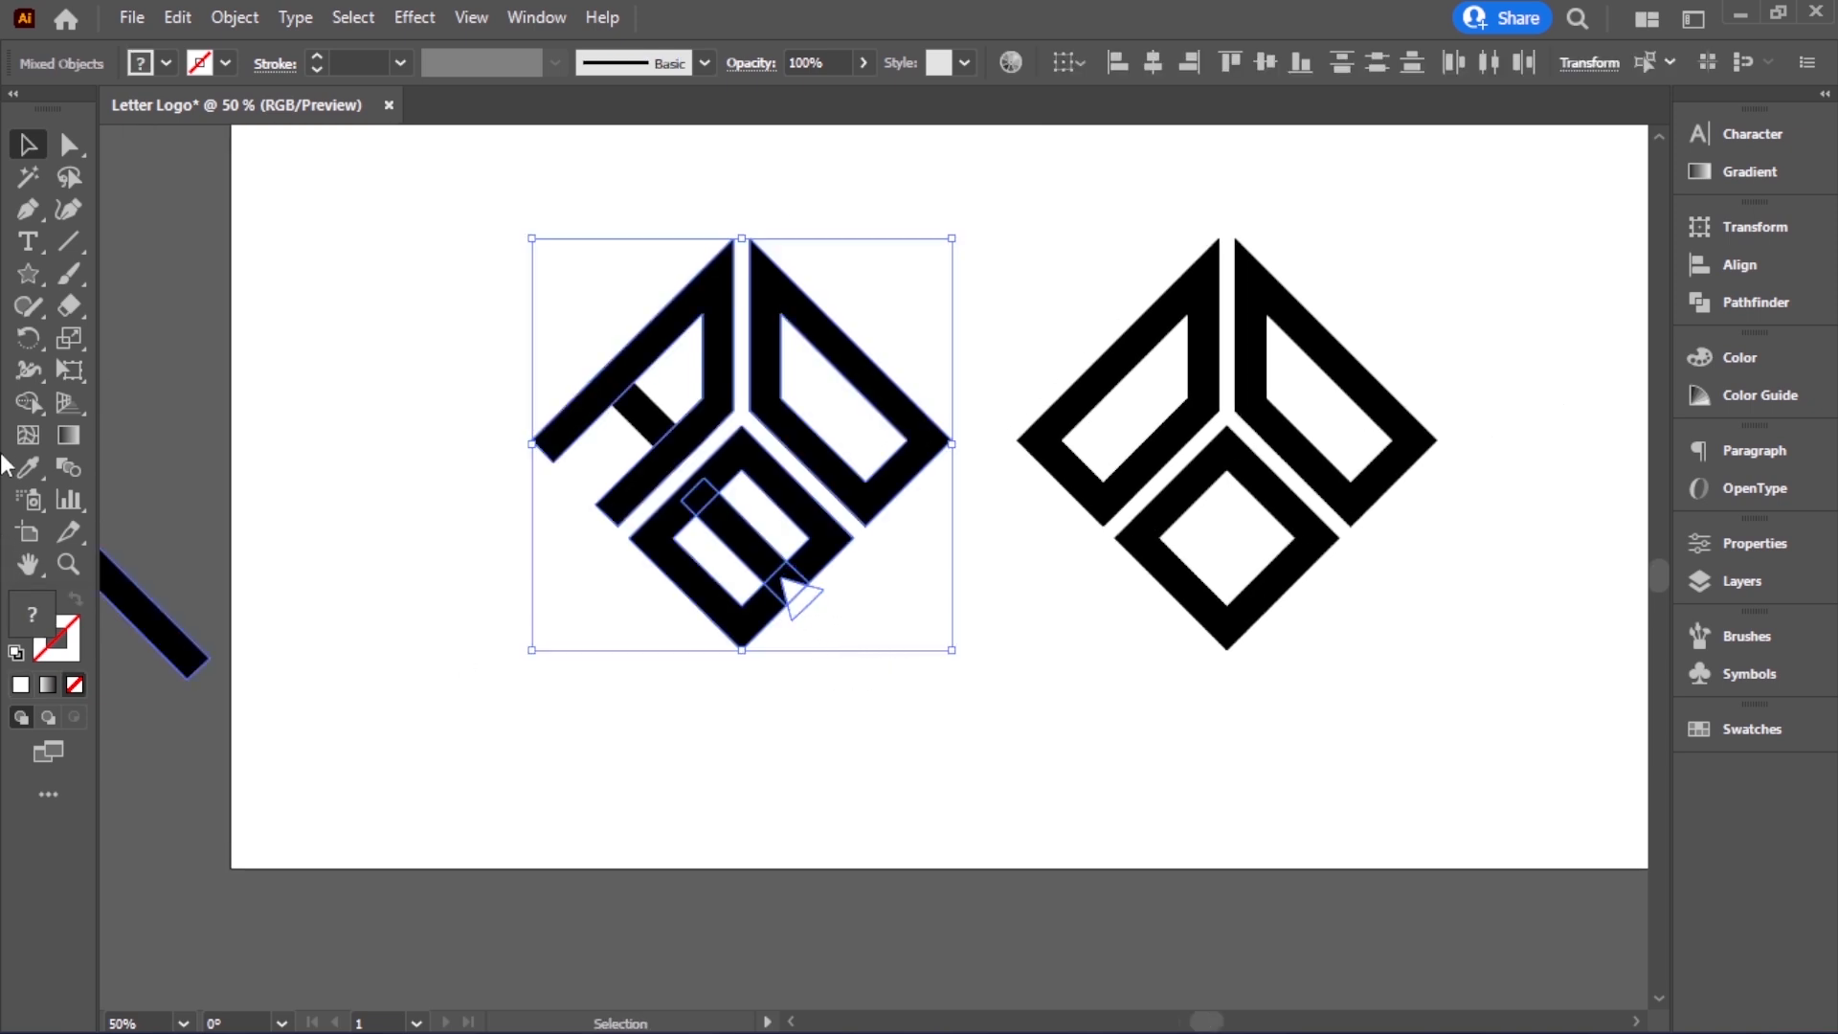
{"action": "left_click", "coordinate": [28, 402]}
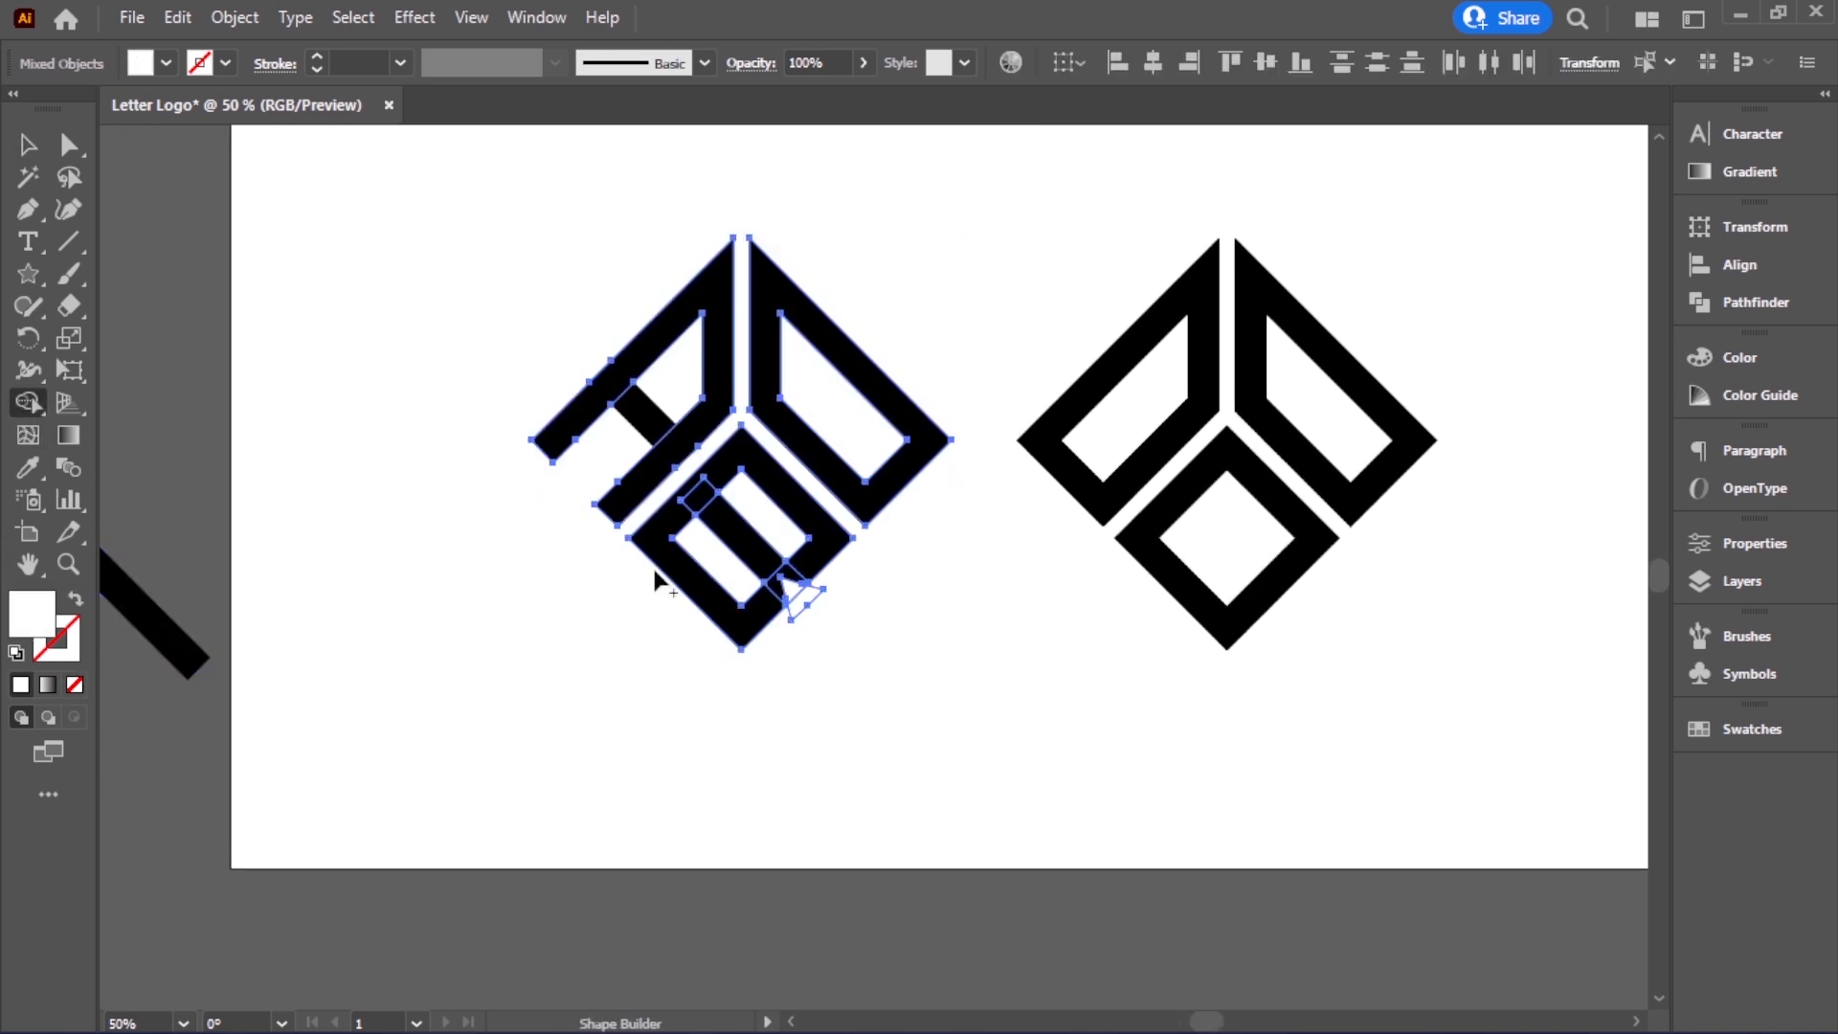
{"action": "left_click", "coordinate": [28, 144]}
{"action": "left_click", "coordinate": [839, 682]}
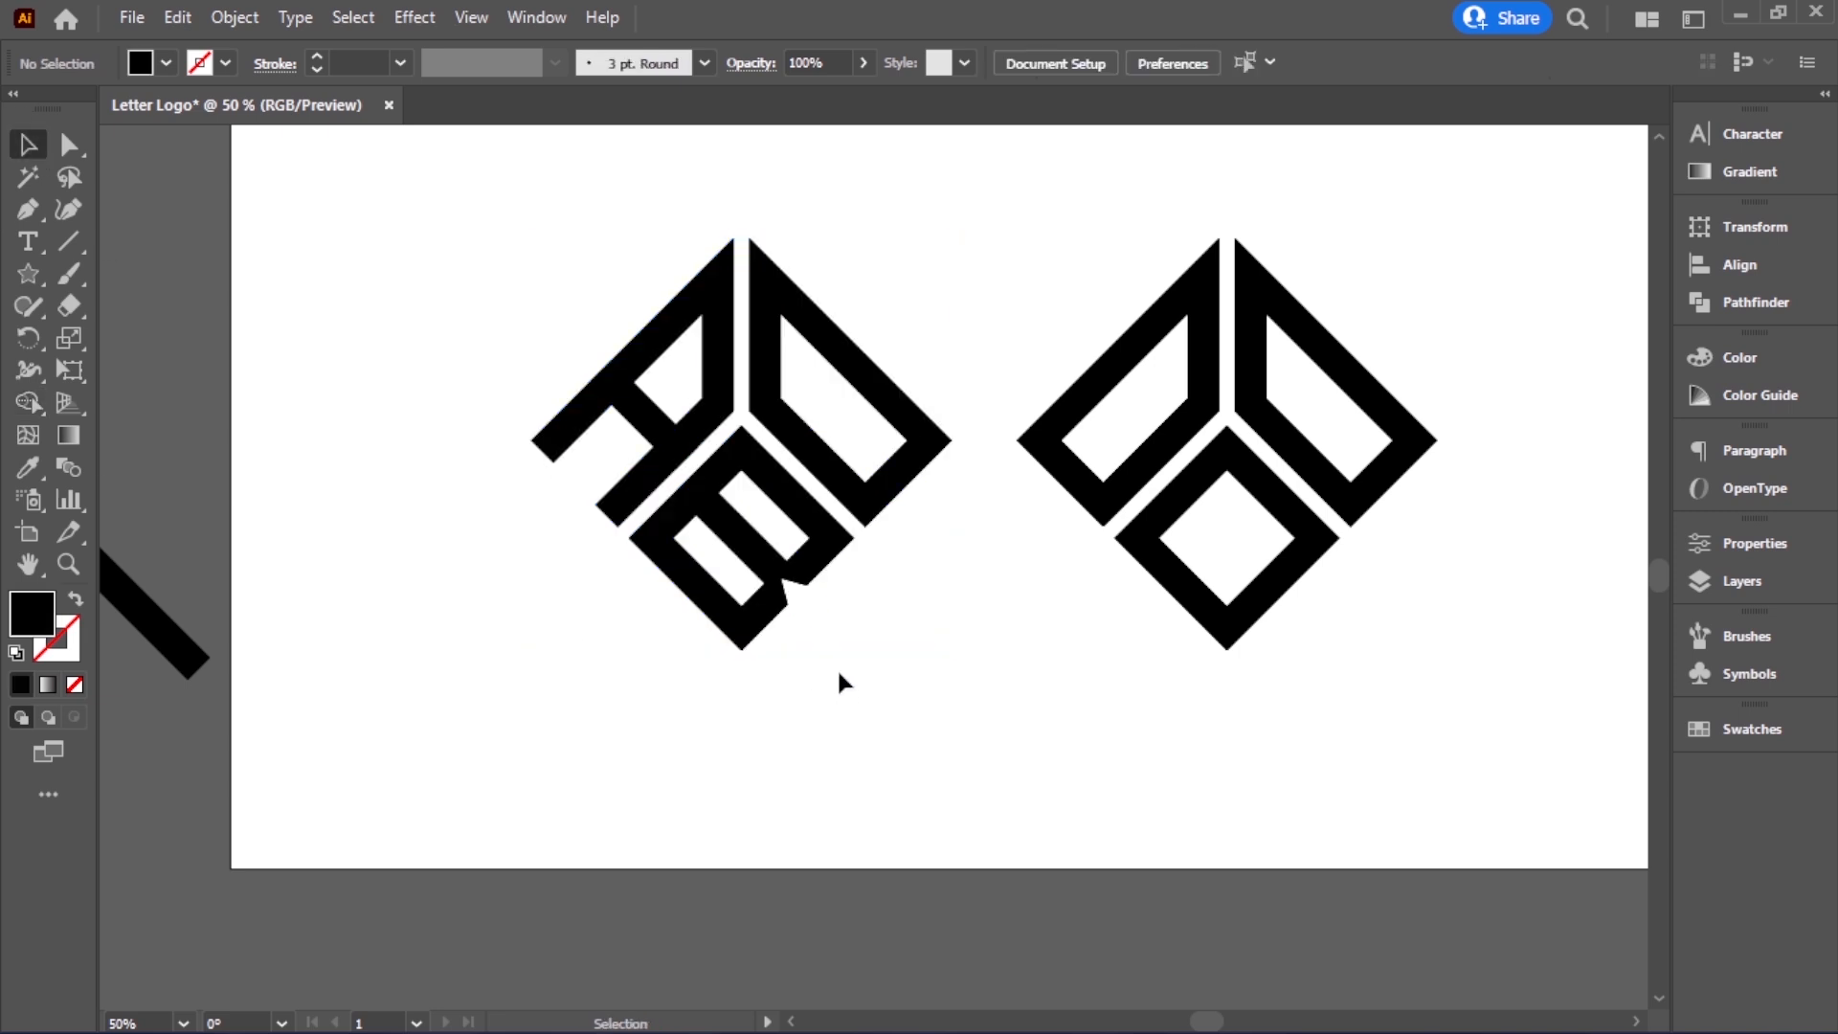
Place a copy of the Y shape's lower-left diagonal bar across the left logo's upper-right frame, starting in the gap above the B
{"action": "key", "text": "ctrl+minus"}
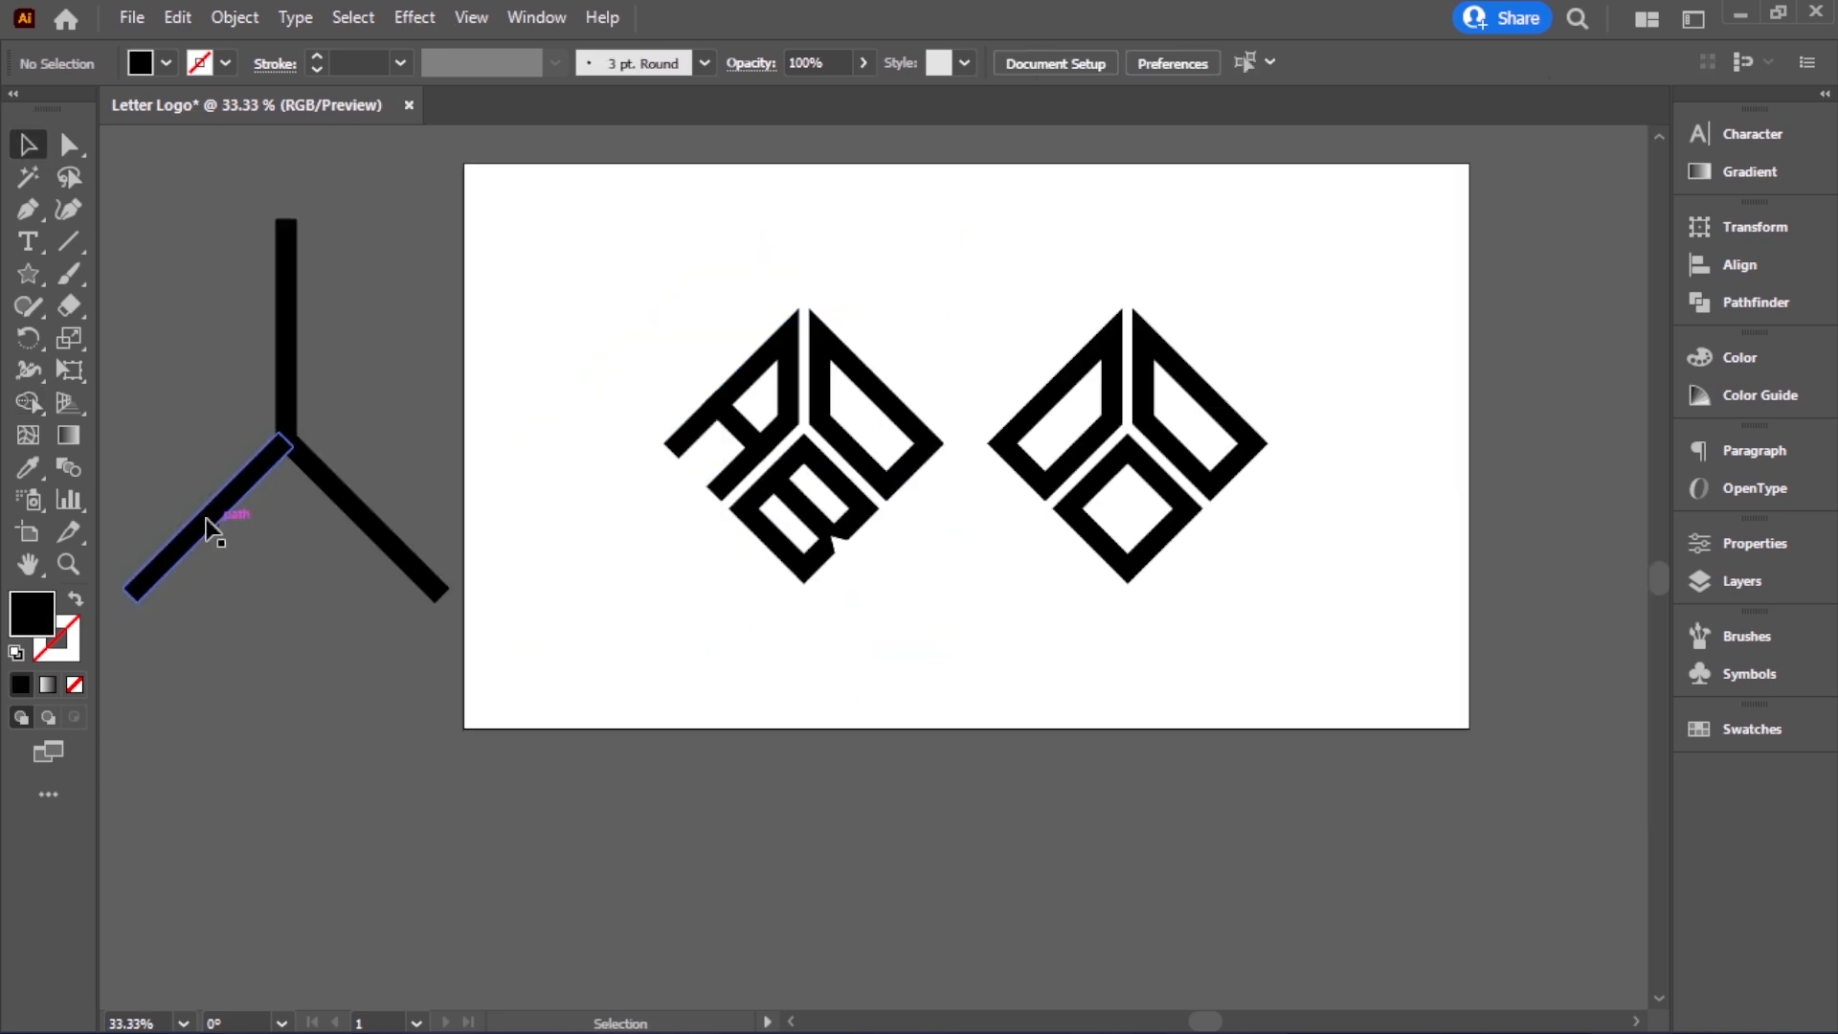
{"action": "mouse_move", "coordinate": [206, 524]}
{"action": "left_mouse_down"}
{"action": "mouse_move", "coordinate": [737, 457]}
{"action": "mouse_move", "coordinate": [752, 484]}
{"action": "mouse_move", "coordinate": [848, 452]}
{"action": "left_mouse_up"}
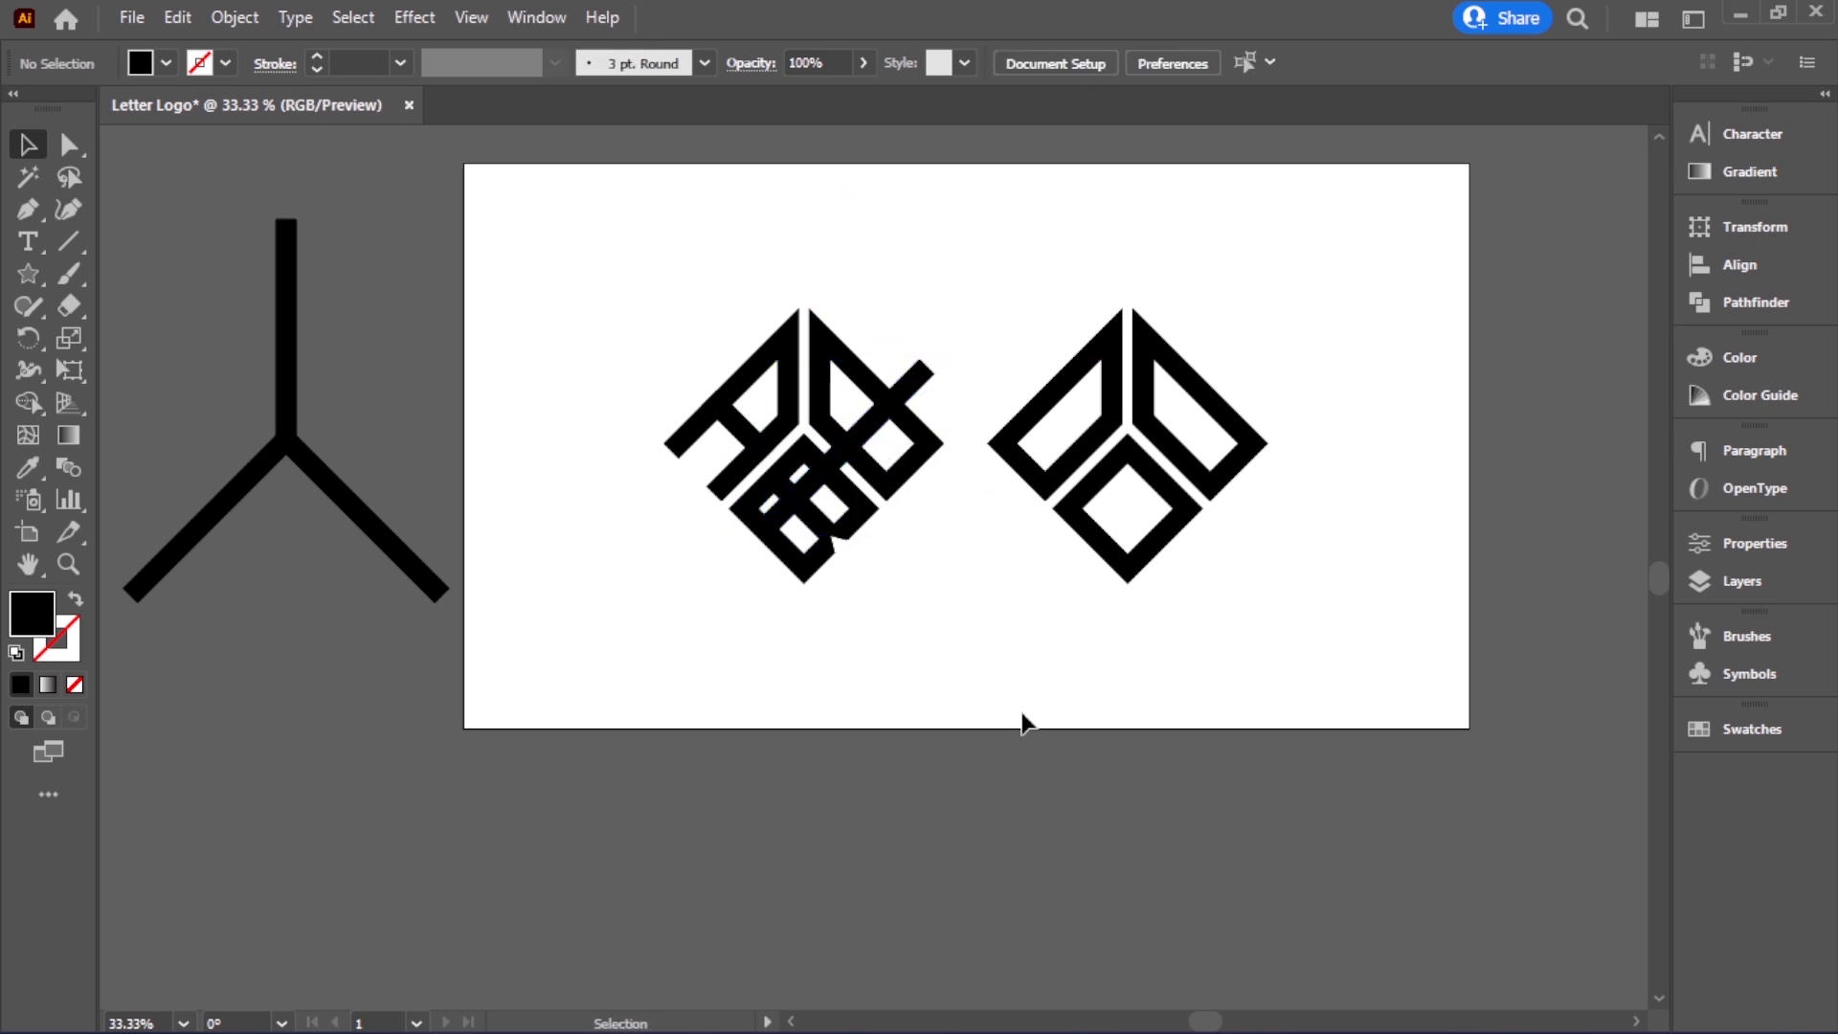
{"action": "scroll", "coordinate": [918, 437], "scroll_direction": "up", "scroll_amount": 4}
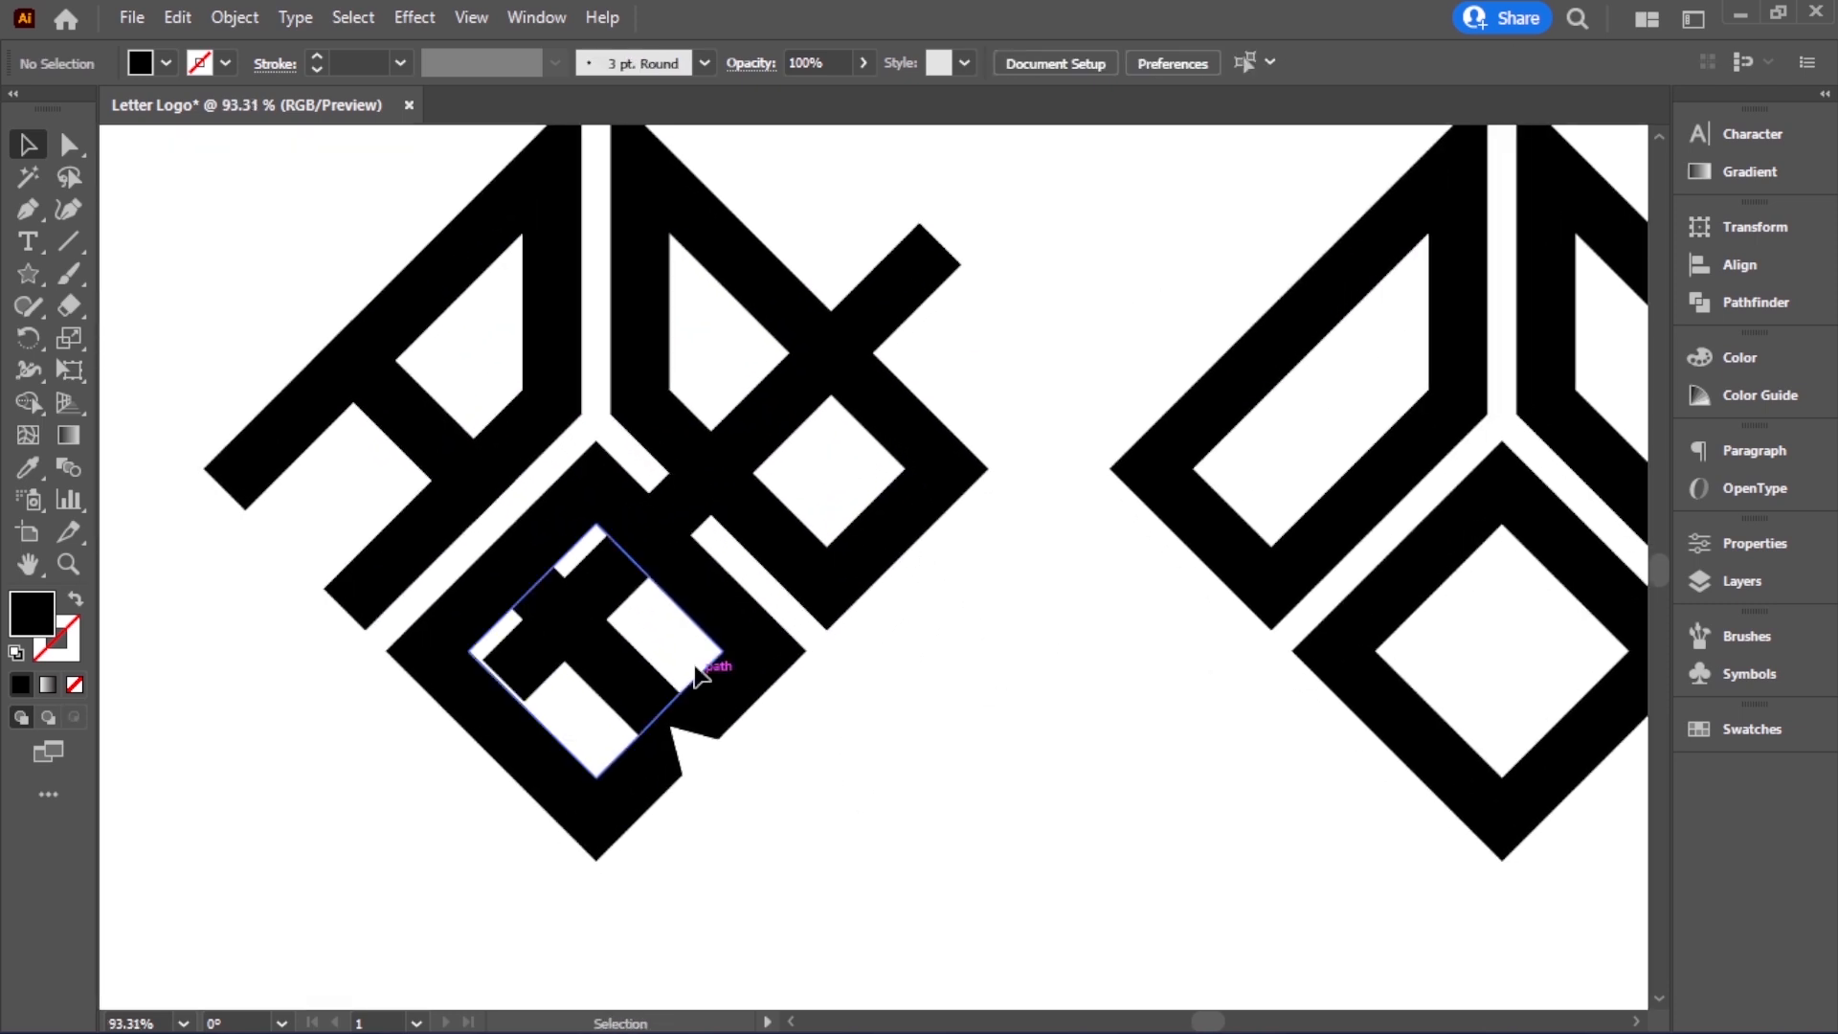
{"action": "left_click_drag", "start_coordinate": [697, 517], "coordinate": [812, 410]}
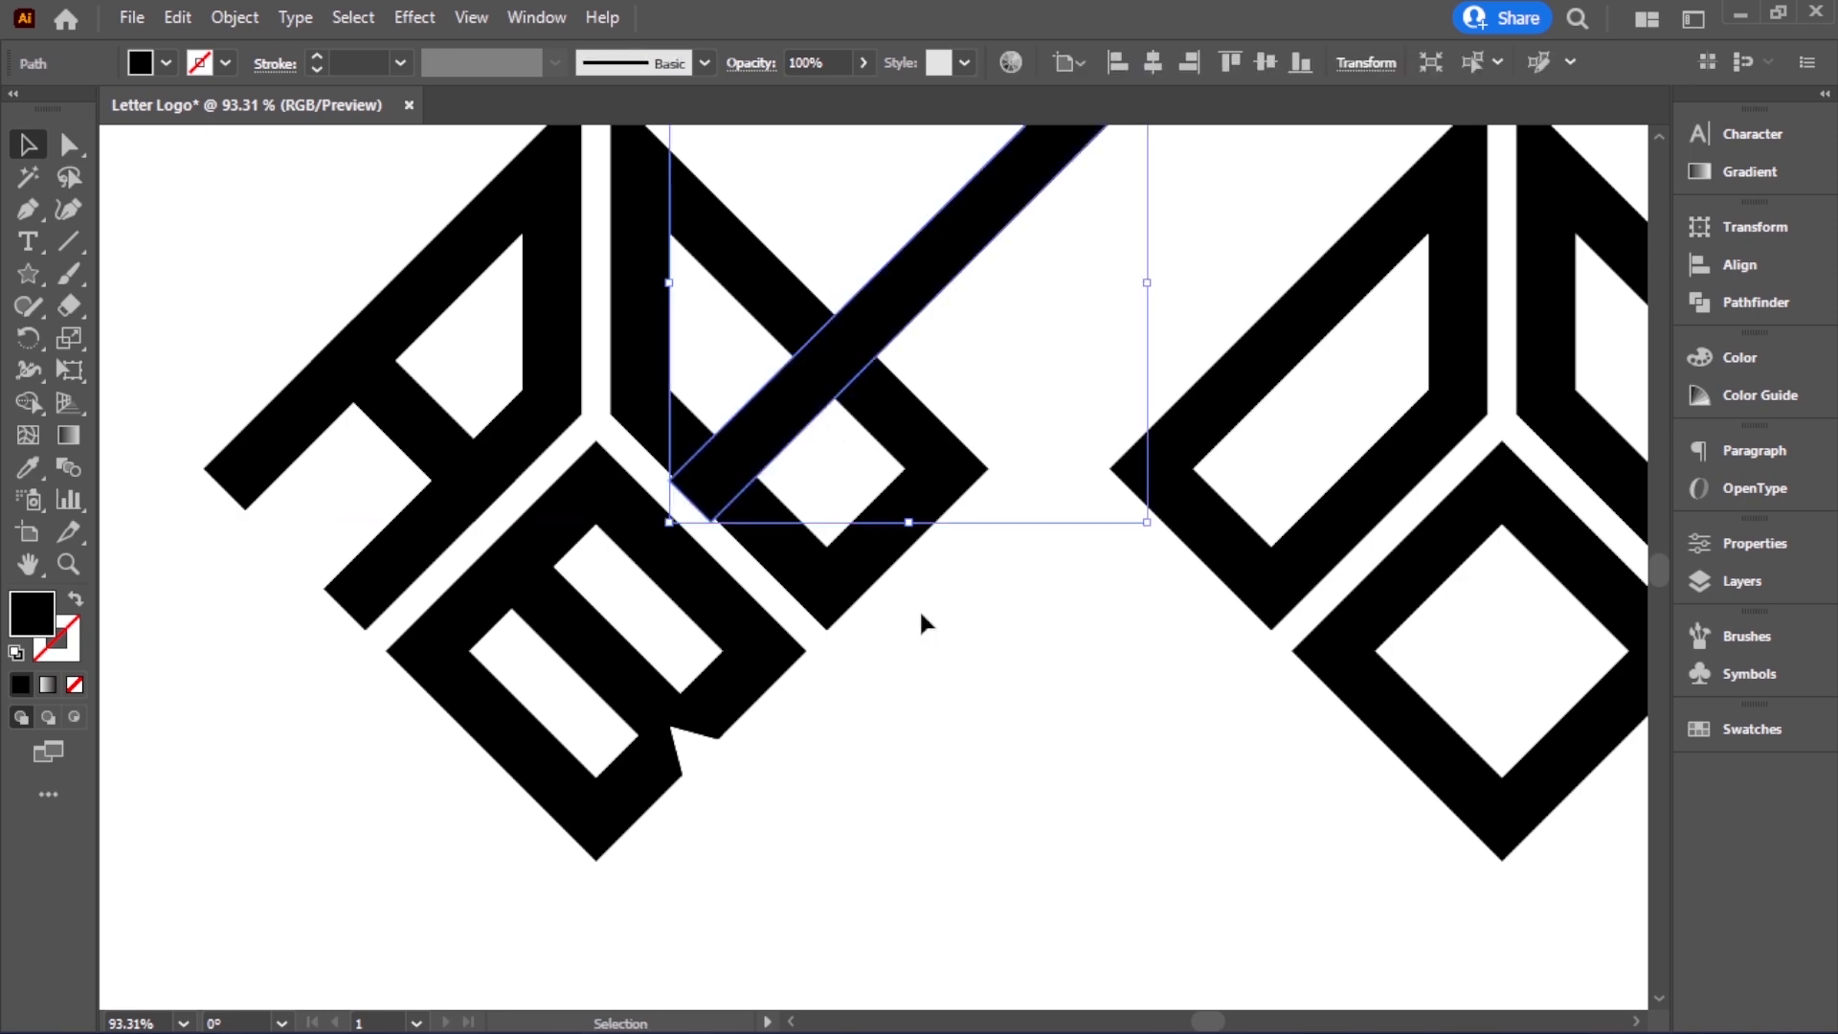
{"action": "left_click", "coordinate": [964, 702]}
Create an offset path of 20 px around the bar crossing the upper-right frame
{"action": "left_click", "coordinate": [890, 287]}
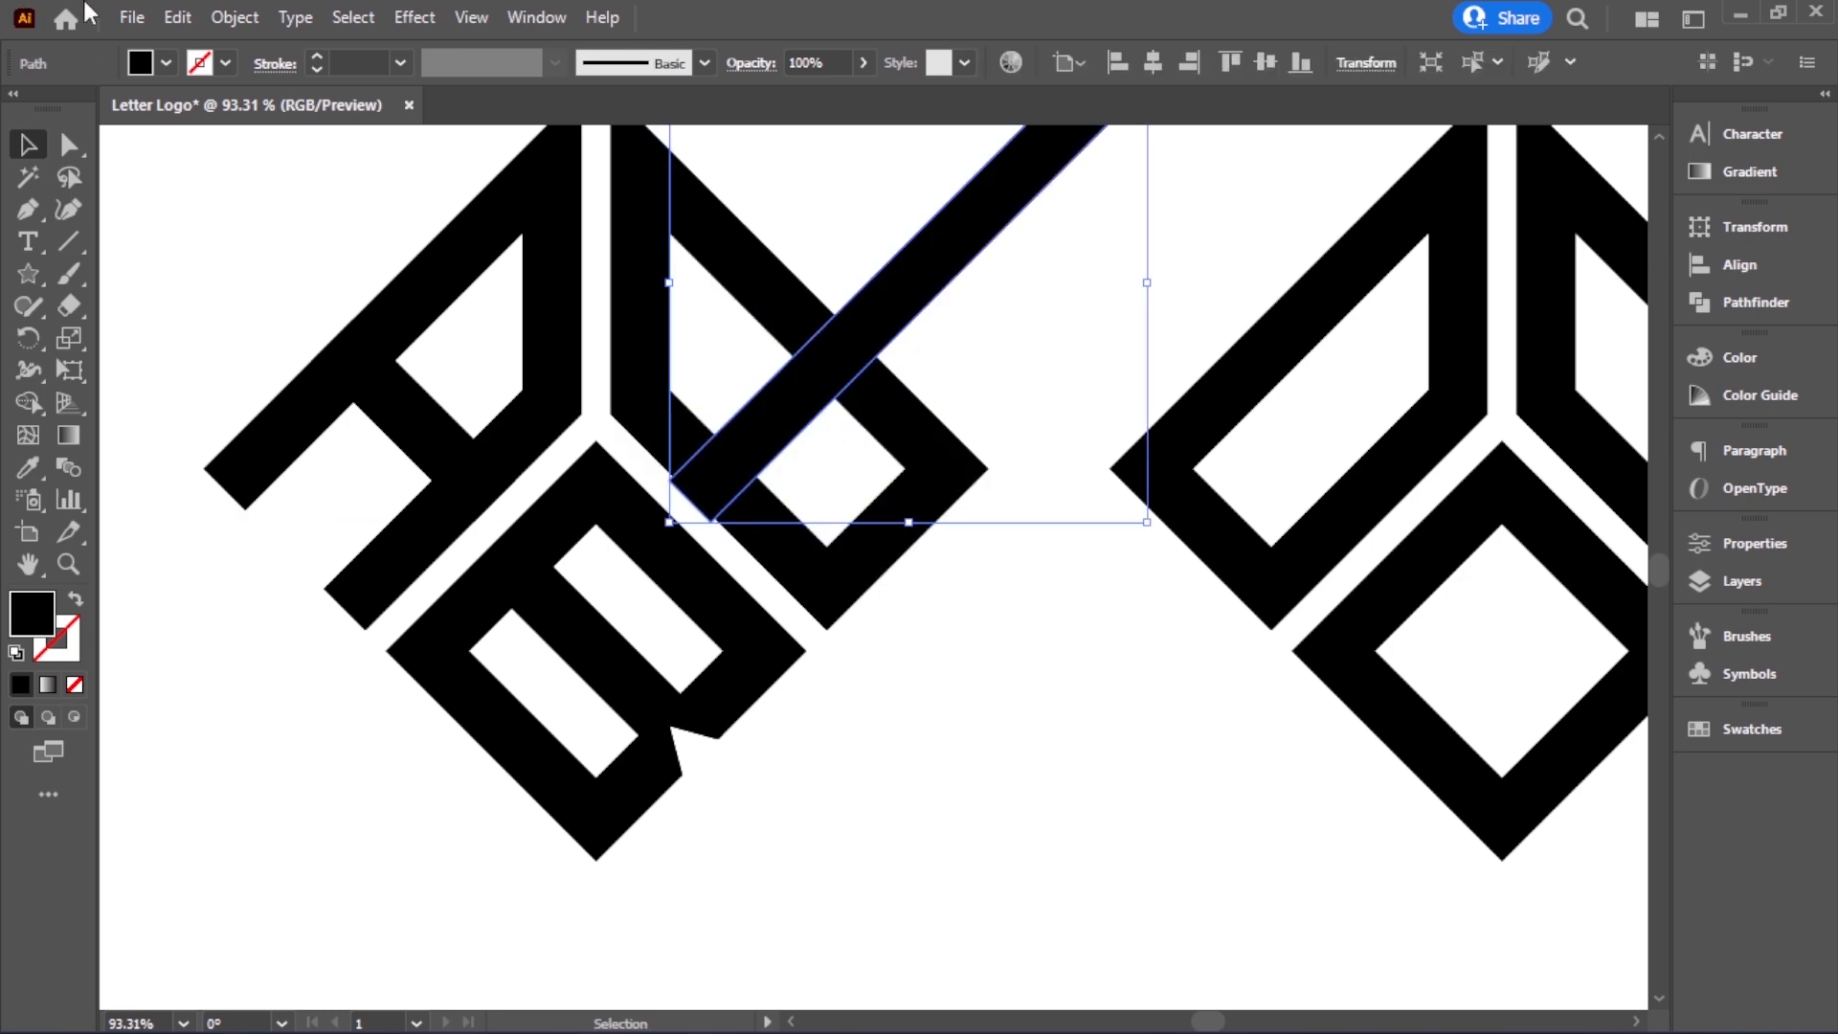
{"action": "left_click", "coordinate": [234, 18]}
{"action": "mouse_move", "coordinate": [392, 682]}
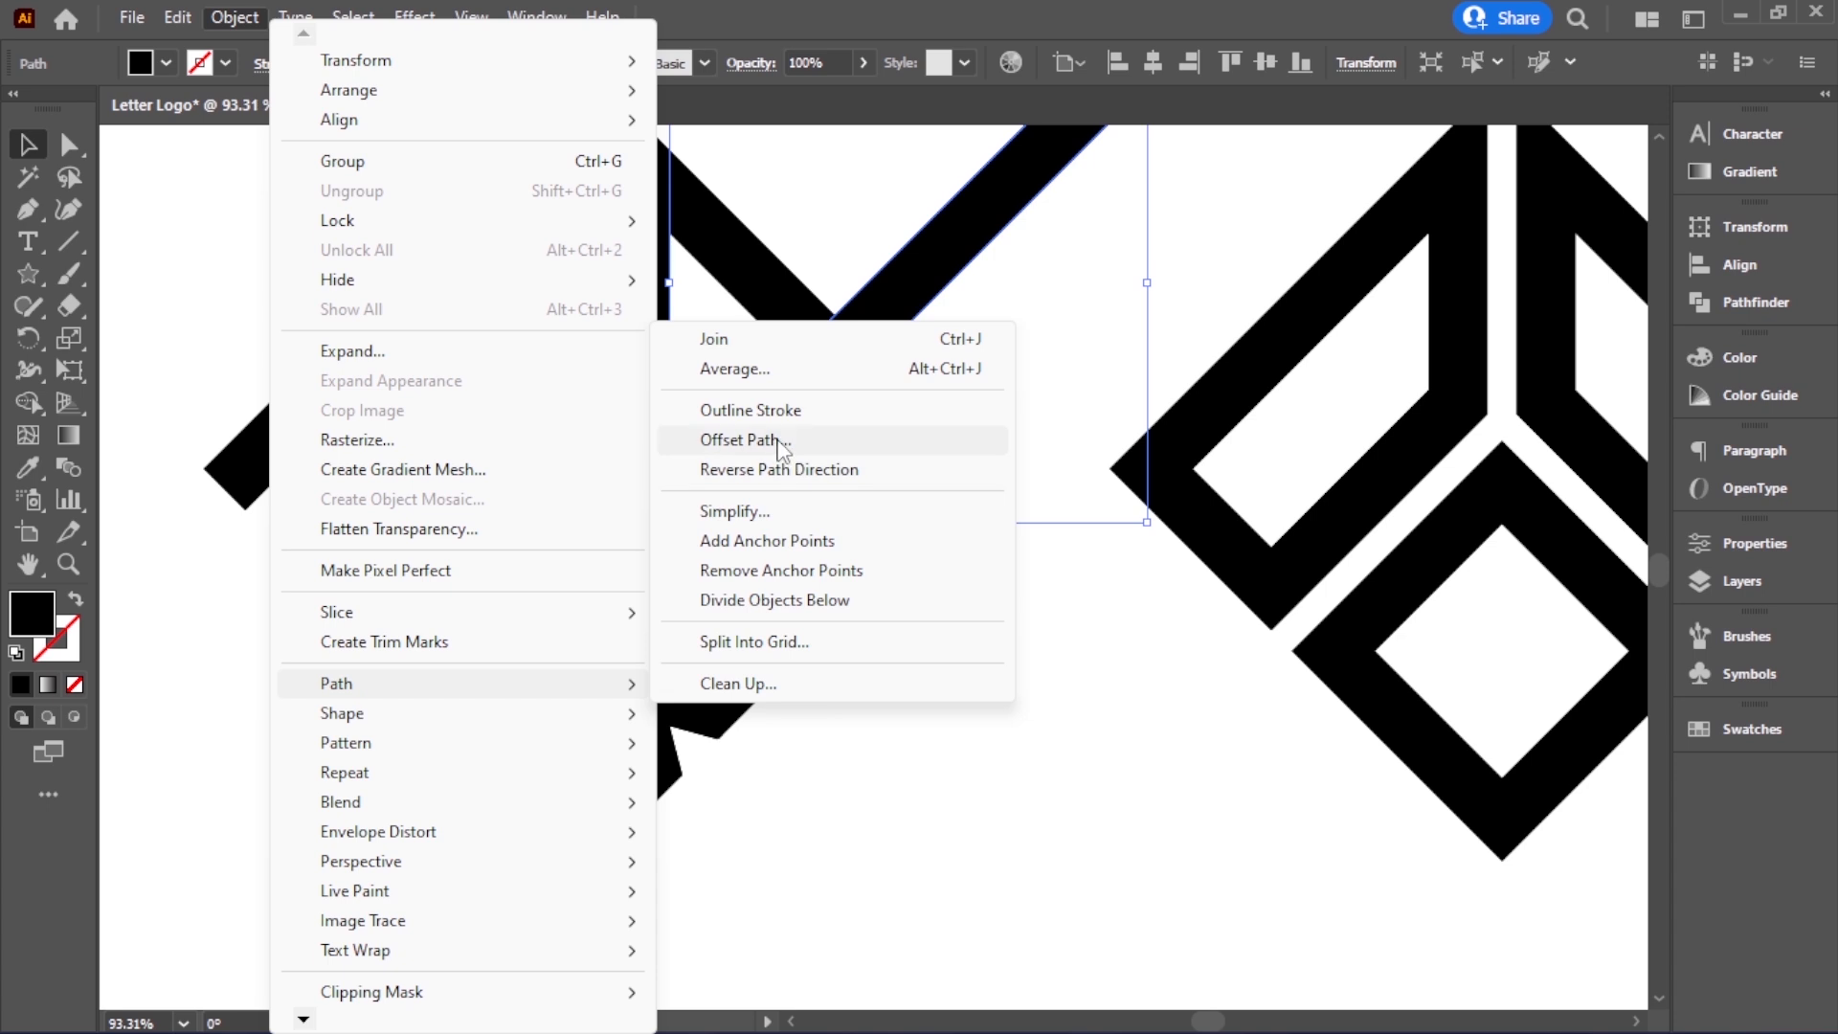
{"action": "left_click", "coordinate": [777, 442]}
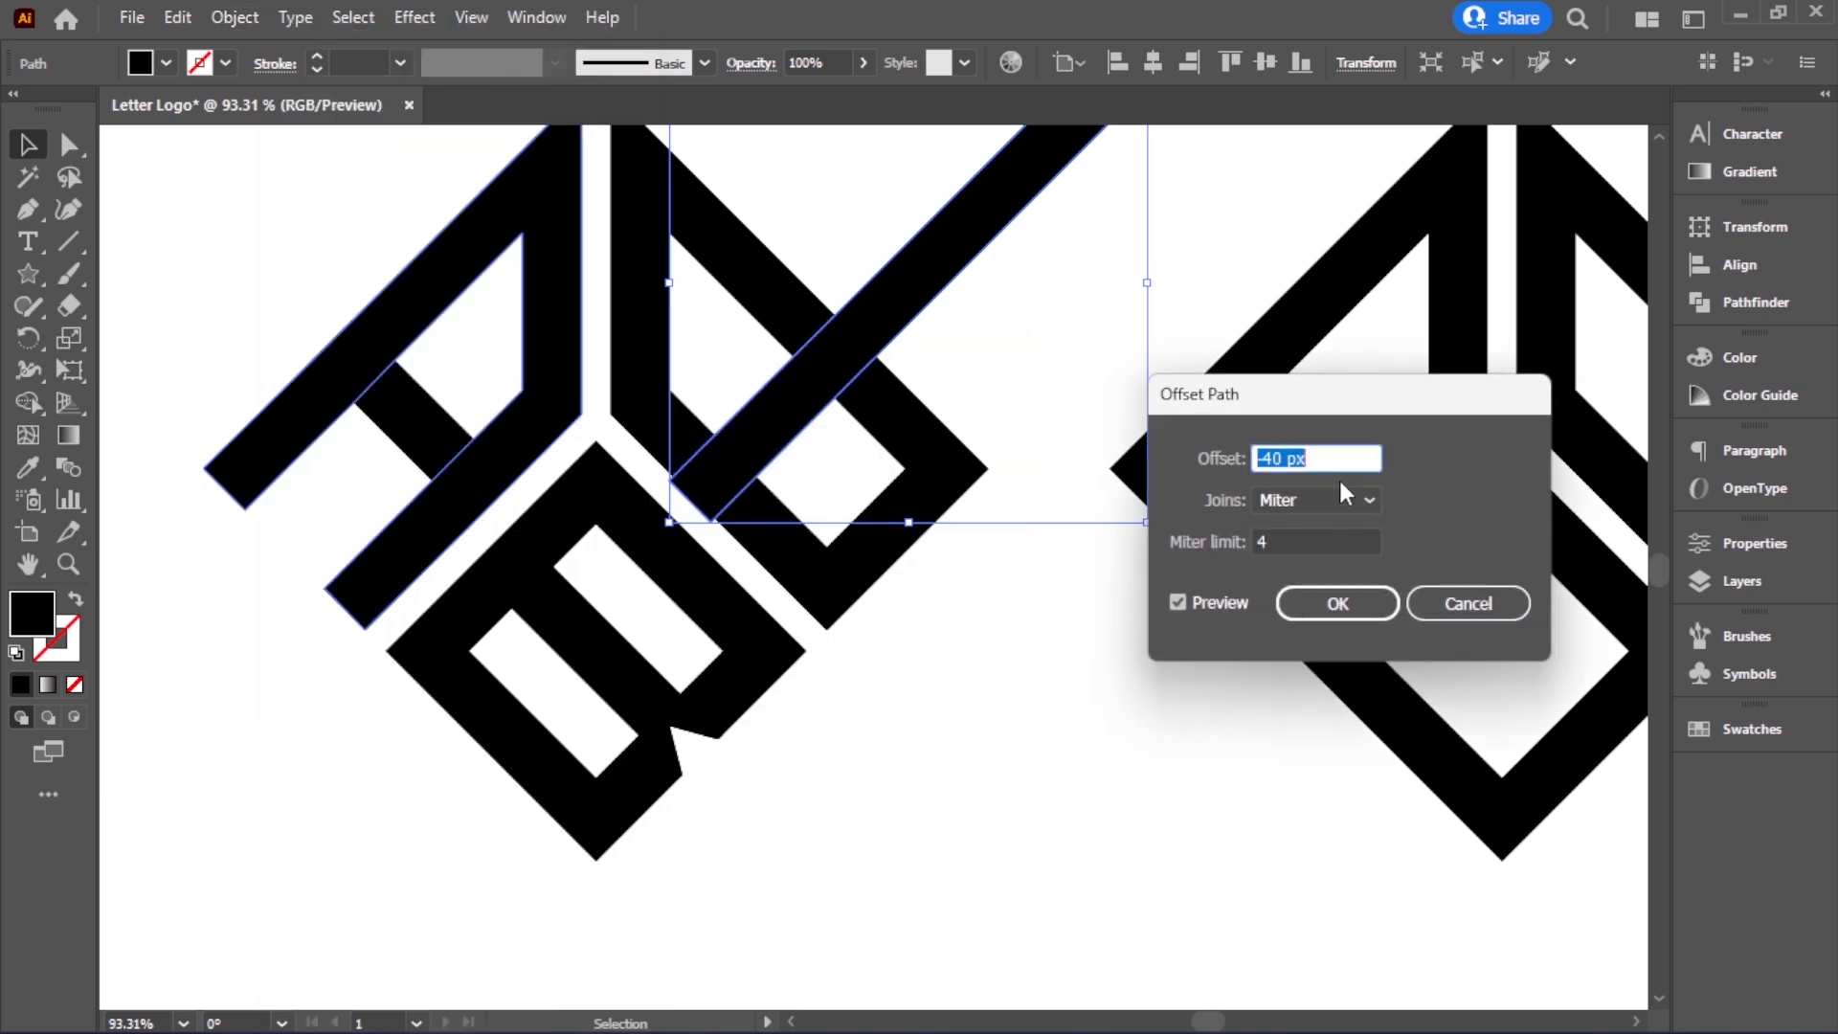
{"action": "type", "text": "20"}
{"action": "key", "text": "Tab"}
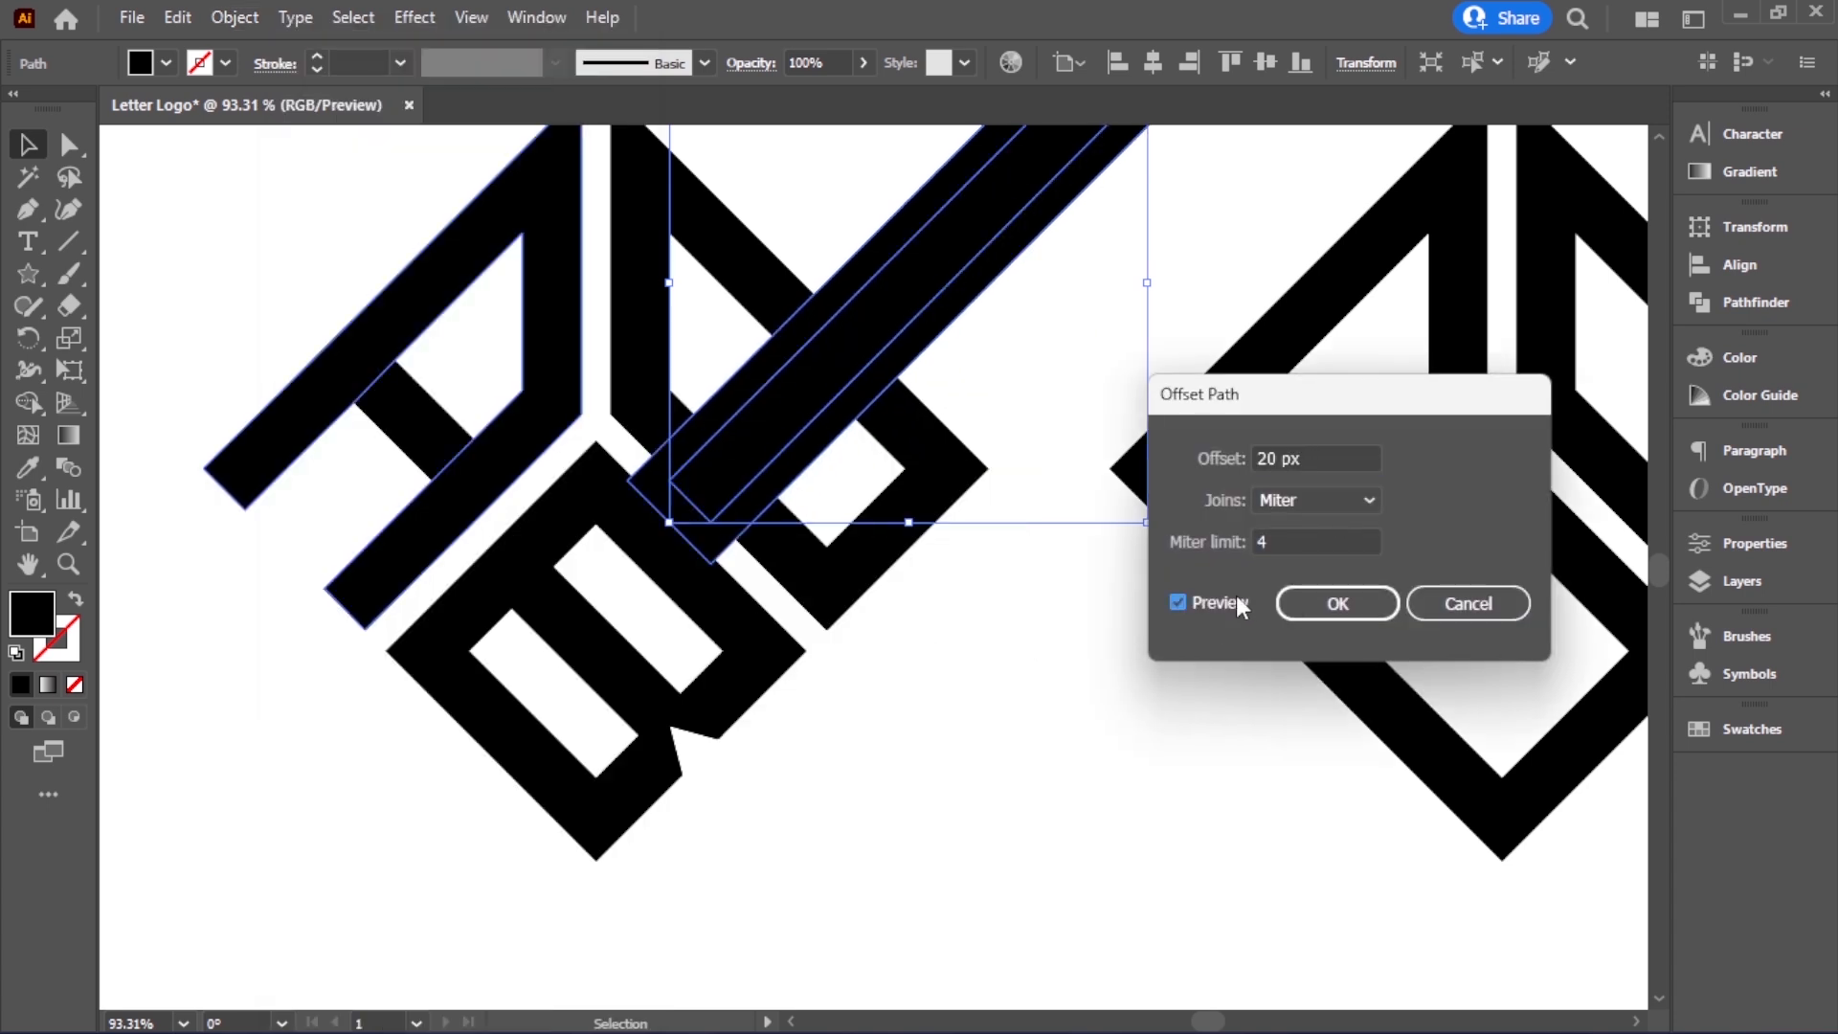
{"action": "left_click", "coordinate": [1319, 617]}
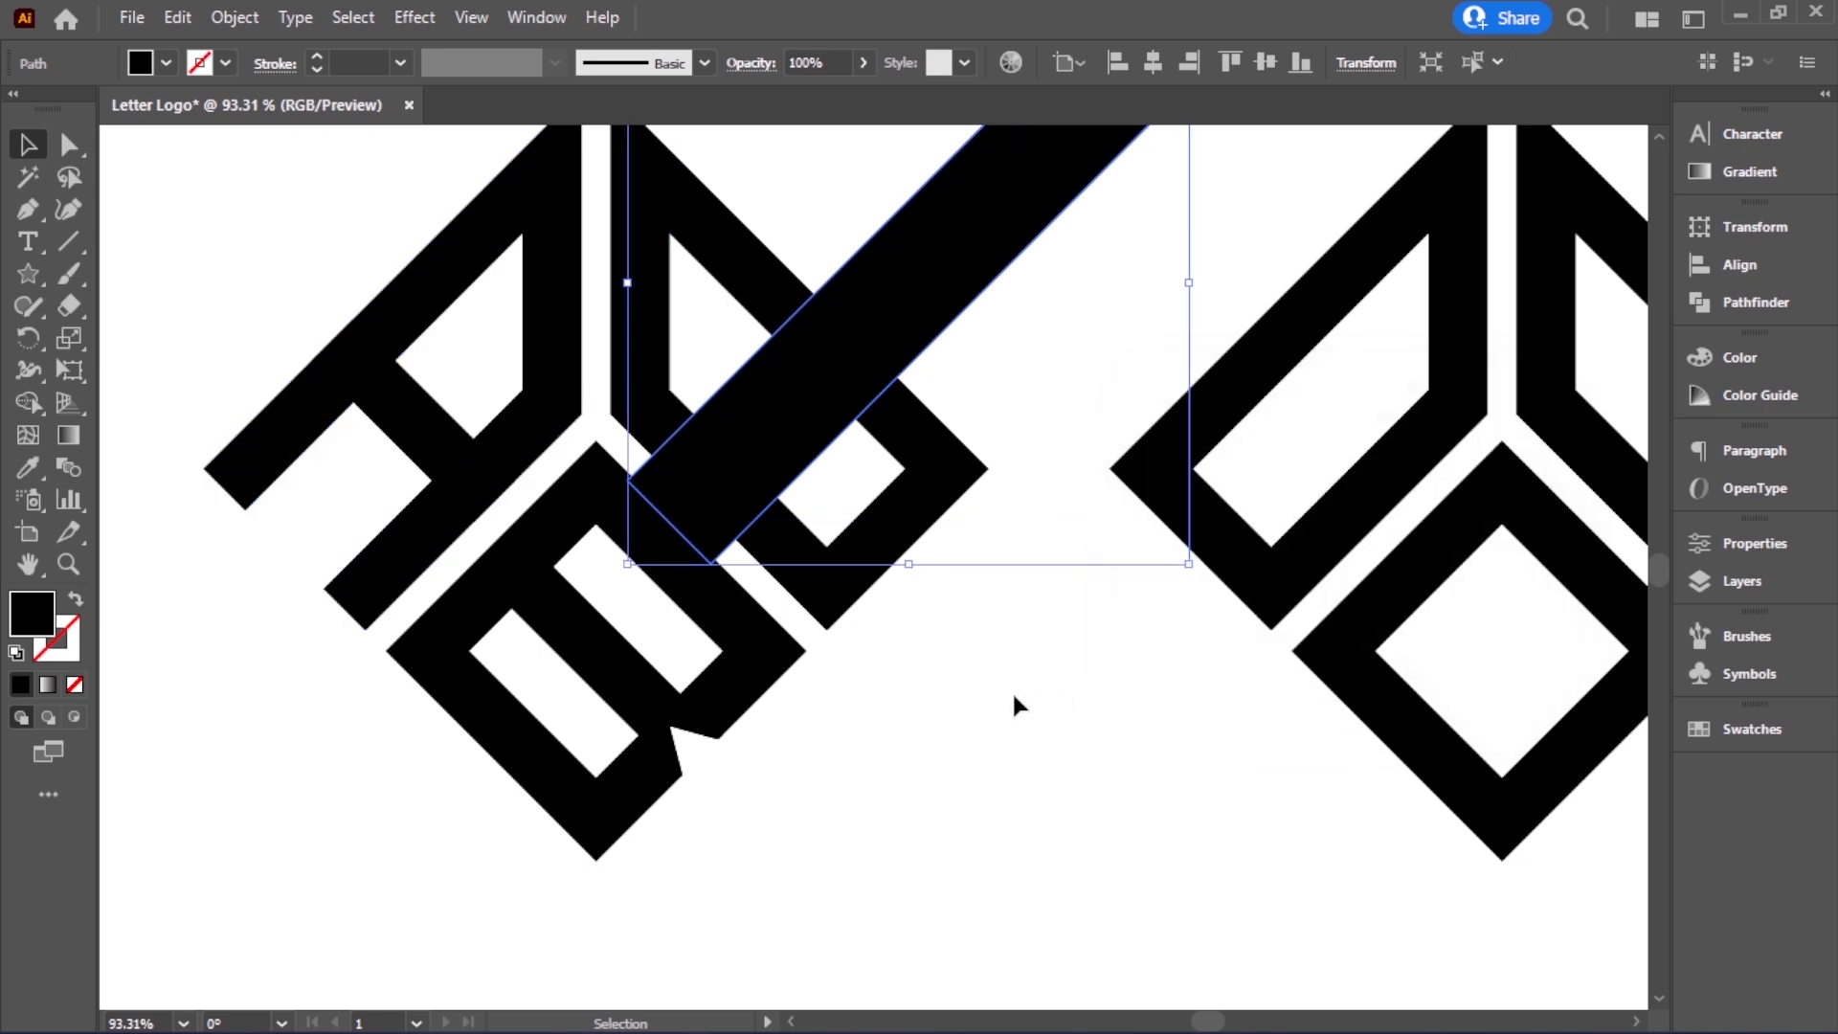
Fill the offset bar crossing the left logo's upper-right frame with red
{"action": "left_click", "coordinate": [1013, 687]}
{"action": "left_click", "coordinate": [971, 308]}
{"action": "left_click", "coordinate": [165, 63]}
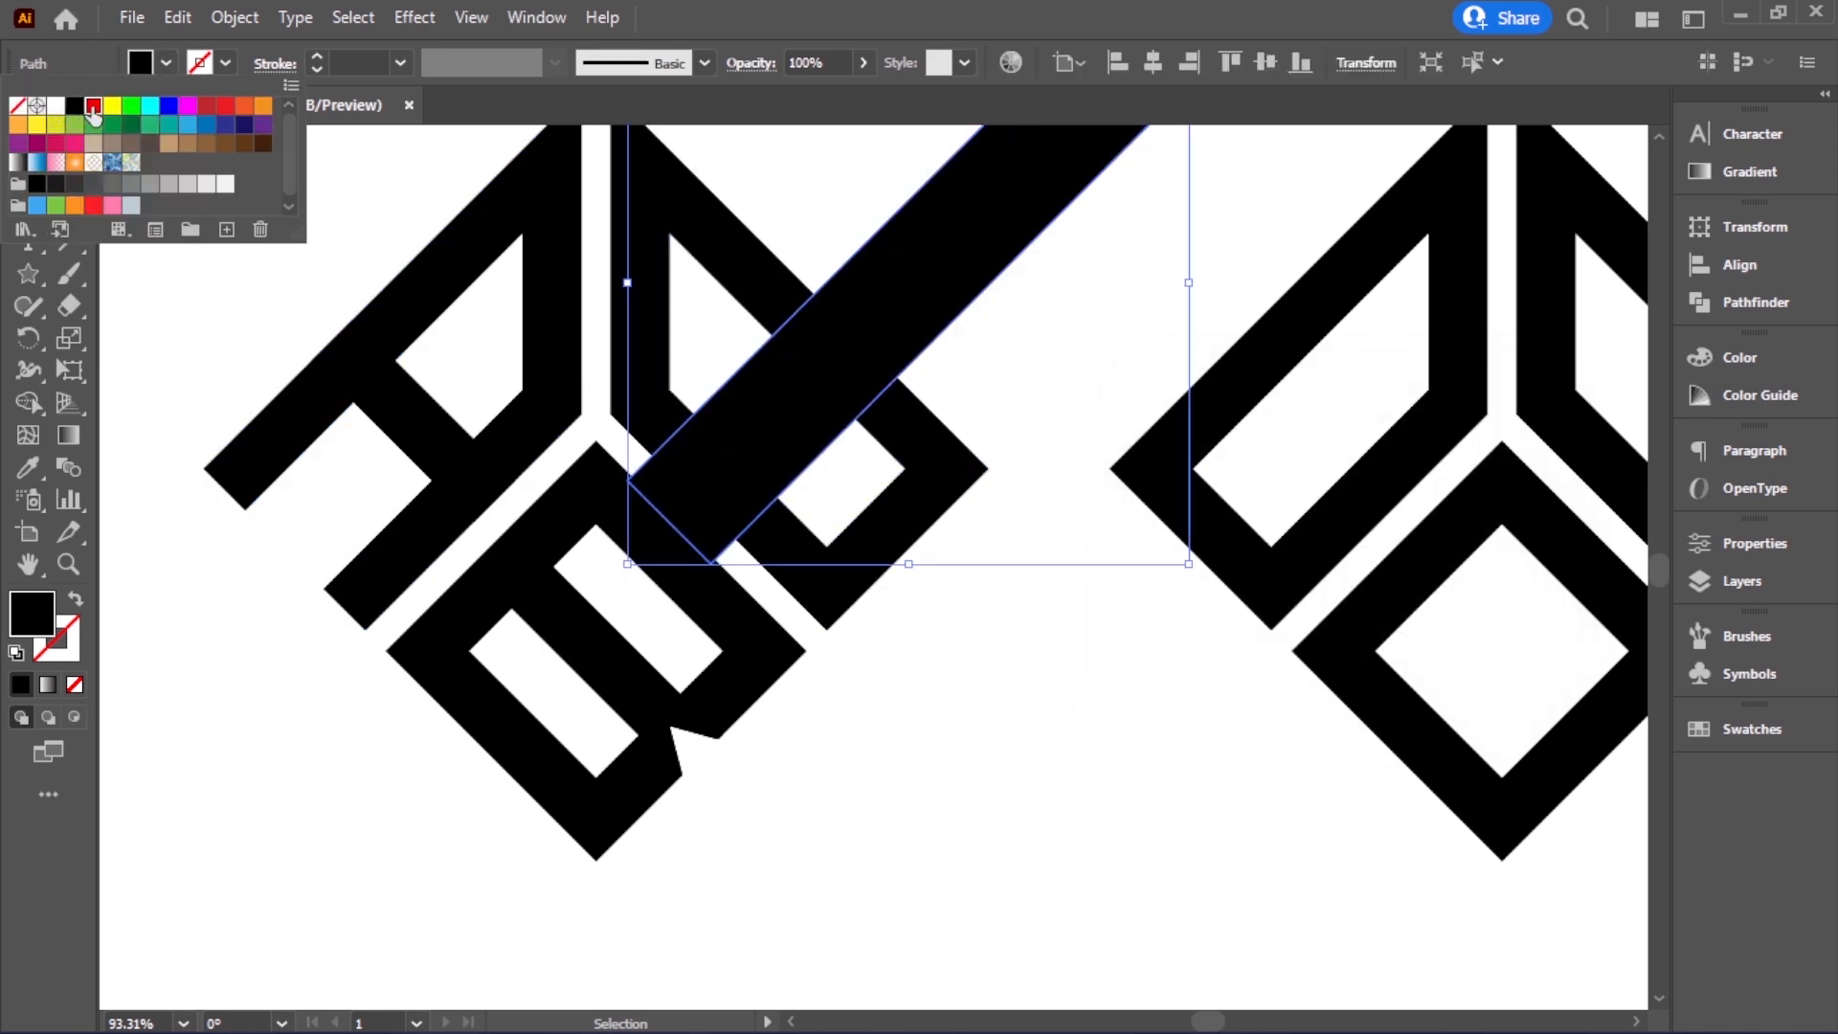
{"action": "left_click", "coordinate": [93, 105]}
{"action": "left_click", "coordinate": [955, 697]}
{"action": "left_click", "coordinate": [955, 697]}
Delete the original black bar lying inside the red offset bar
{"action": "left_click", "coordinate": [902, 307]}
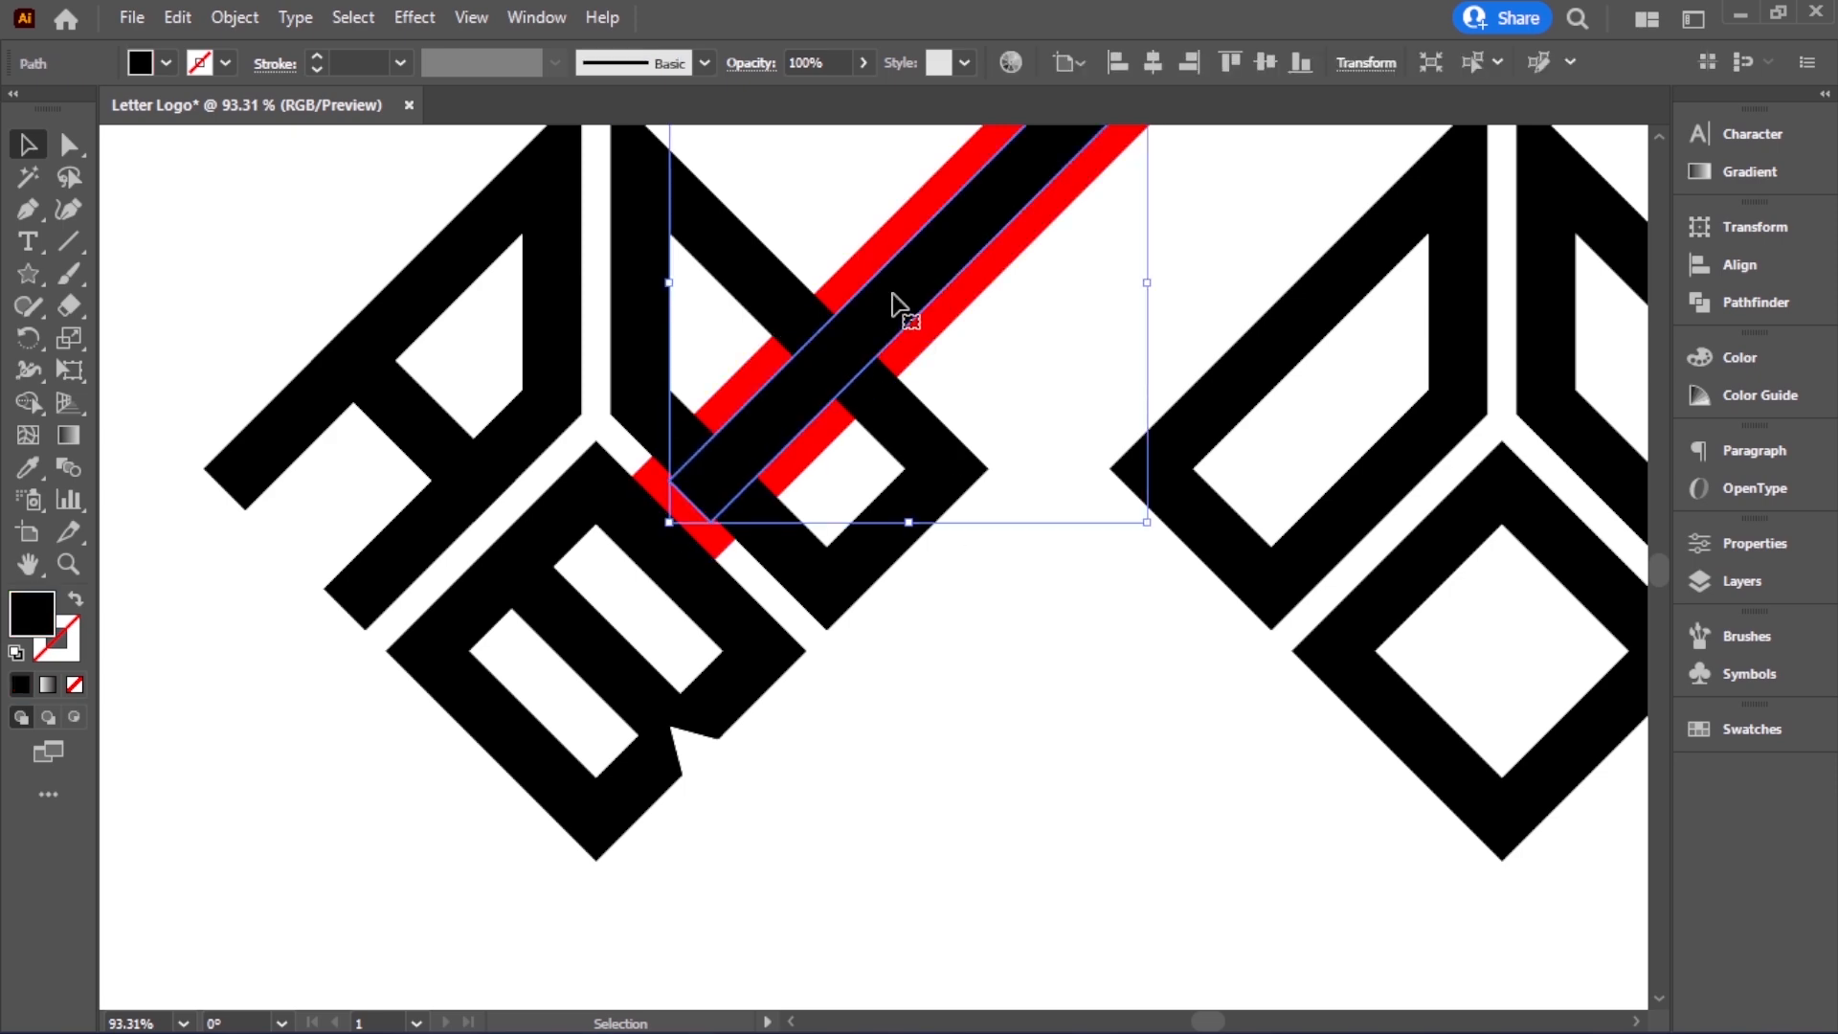
{"action": "left_click", "coordinate": [177, 18]}
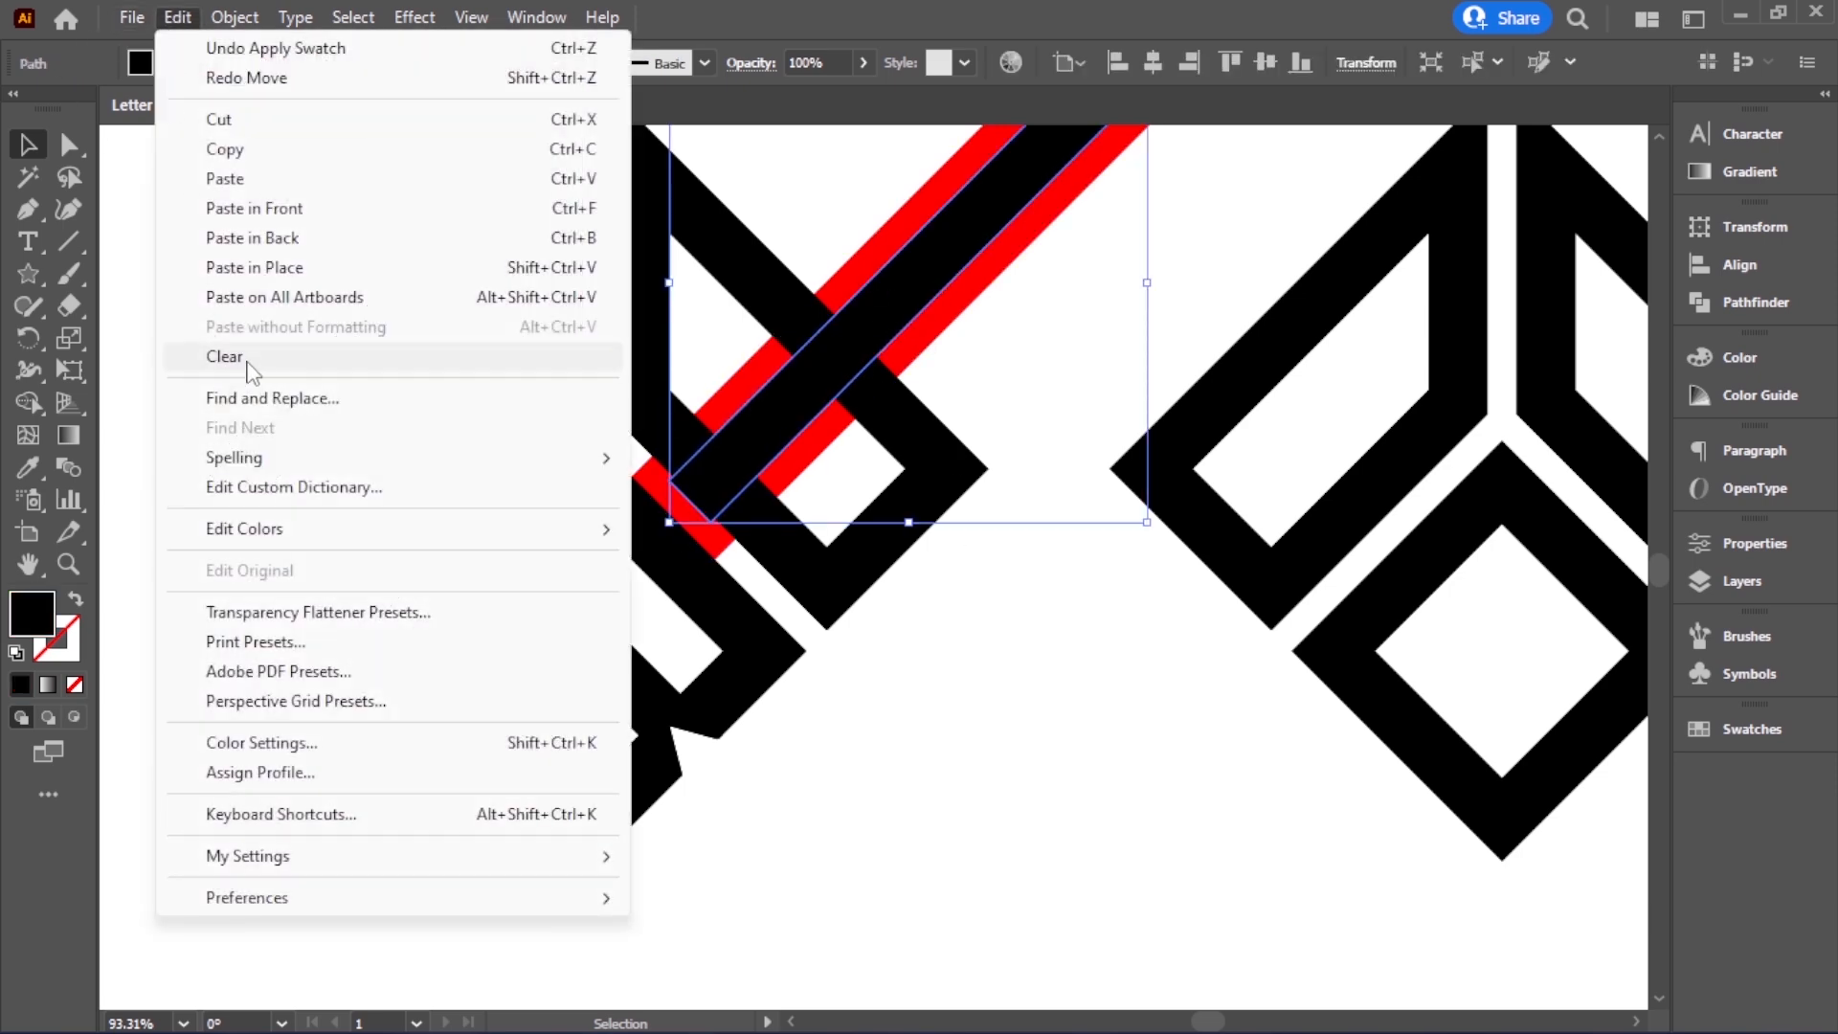
{"action": "left_click", "coordinate": [226, 356]}
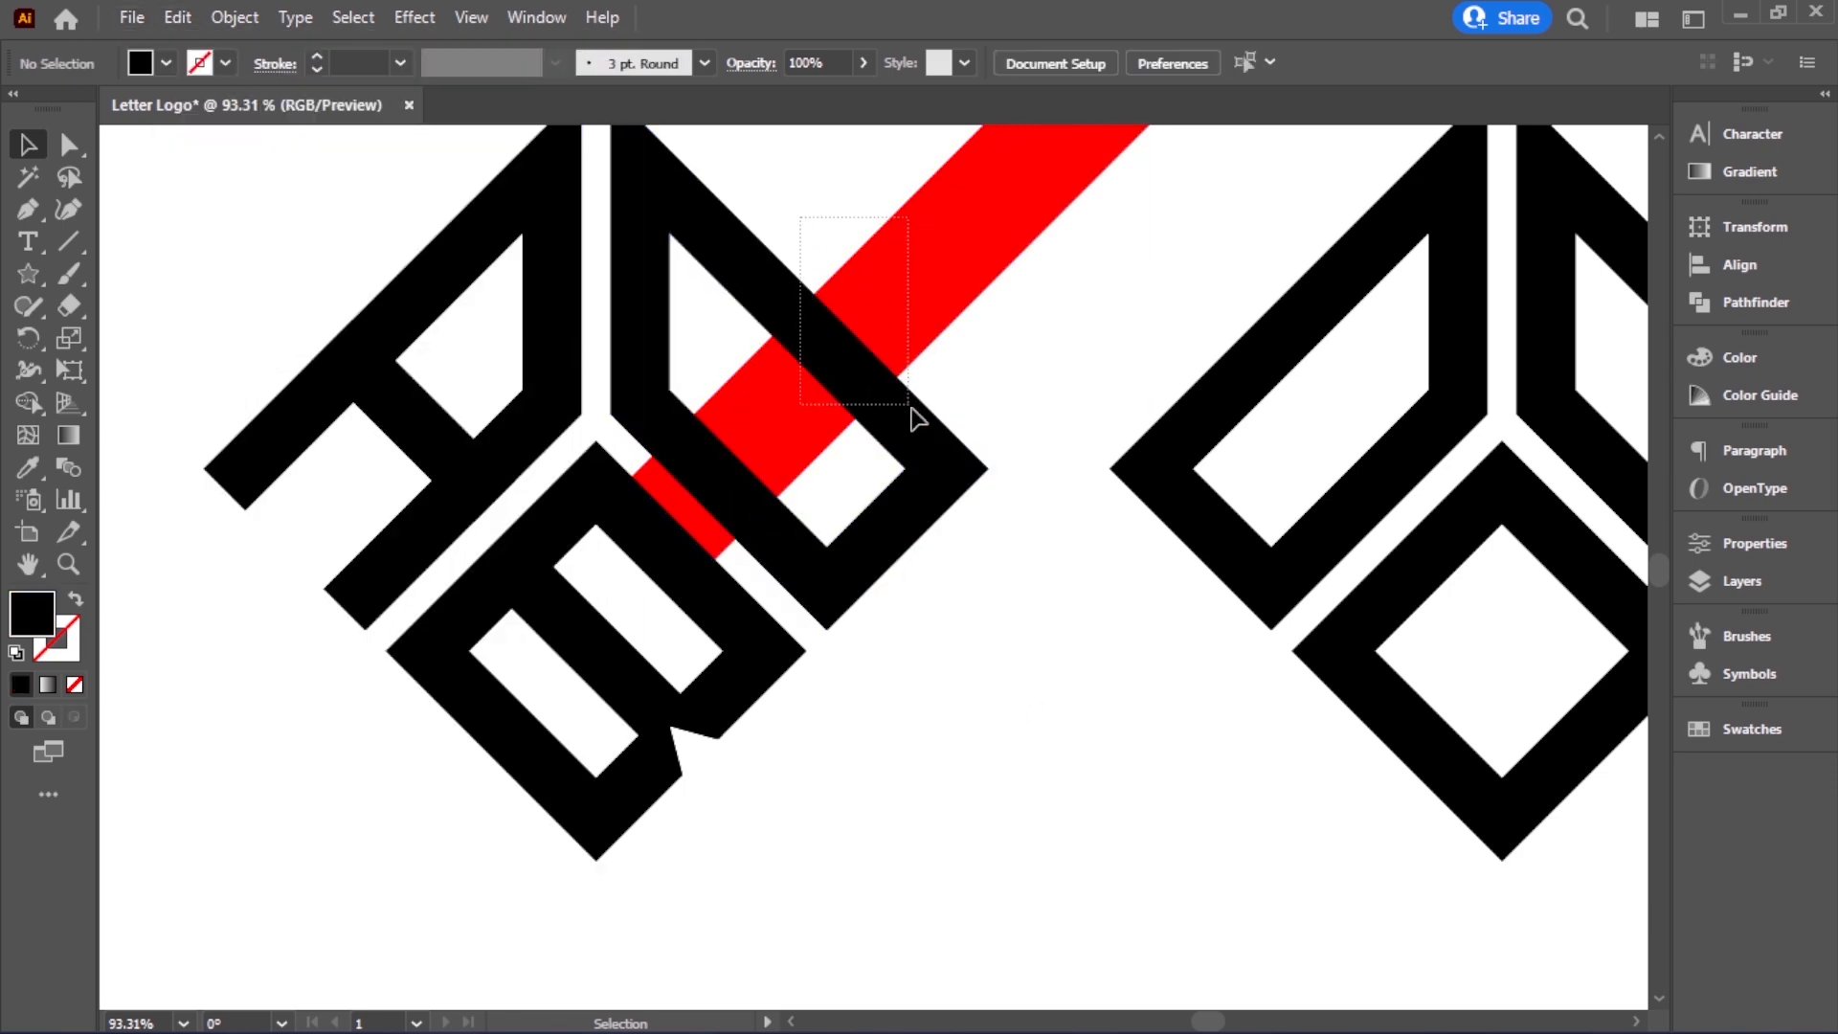
Select the left logo with the red bar and cut their overlap out of the upper-right frame's outer edge with the Shape Builder tool
{"action": "key", "text": "ctrl+a"}
{"action": "left_click", "coordinate": [28, 403]}
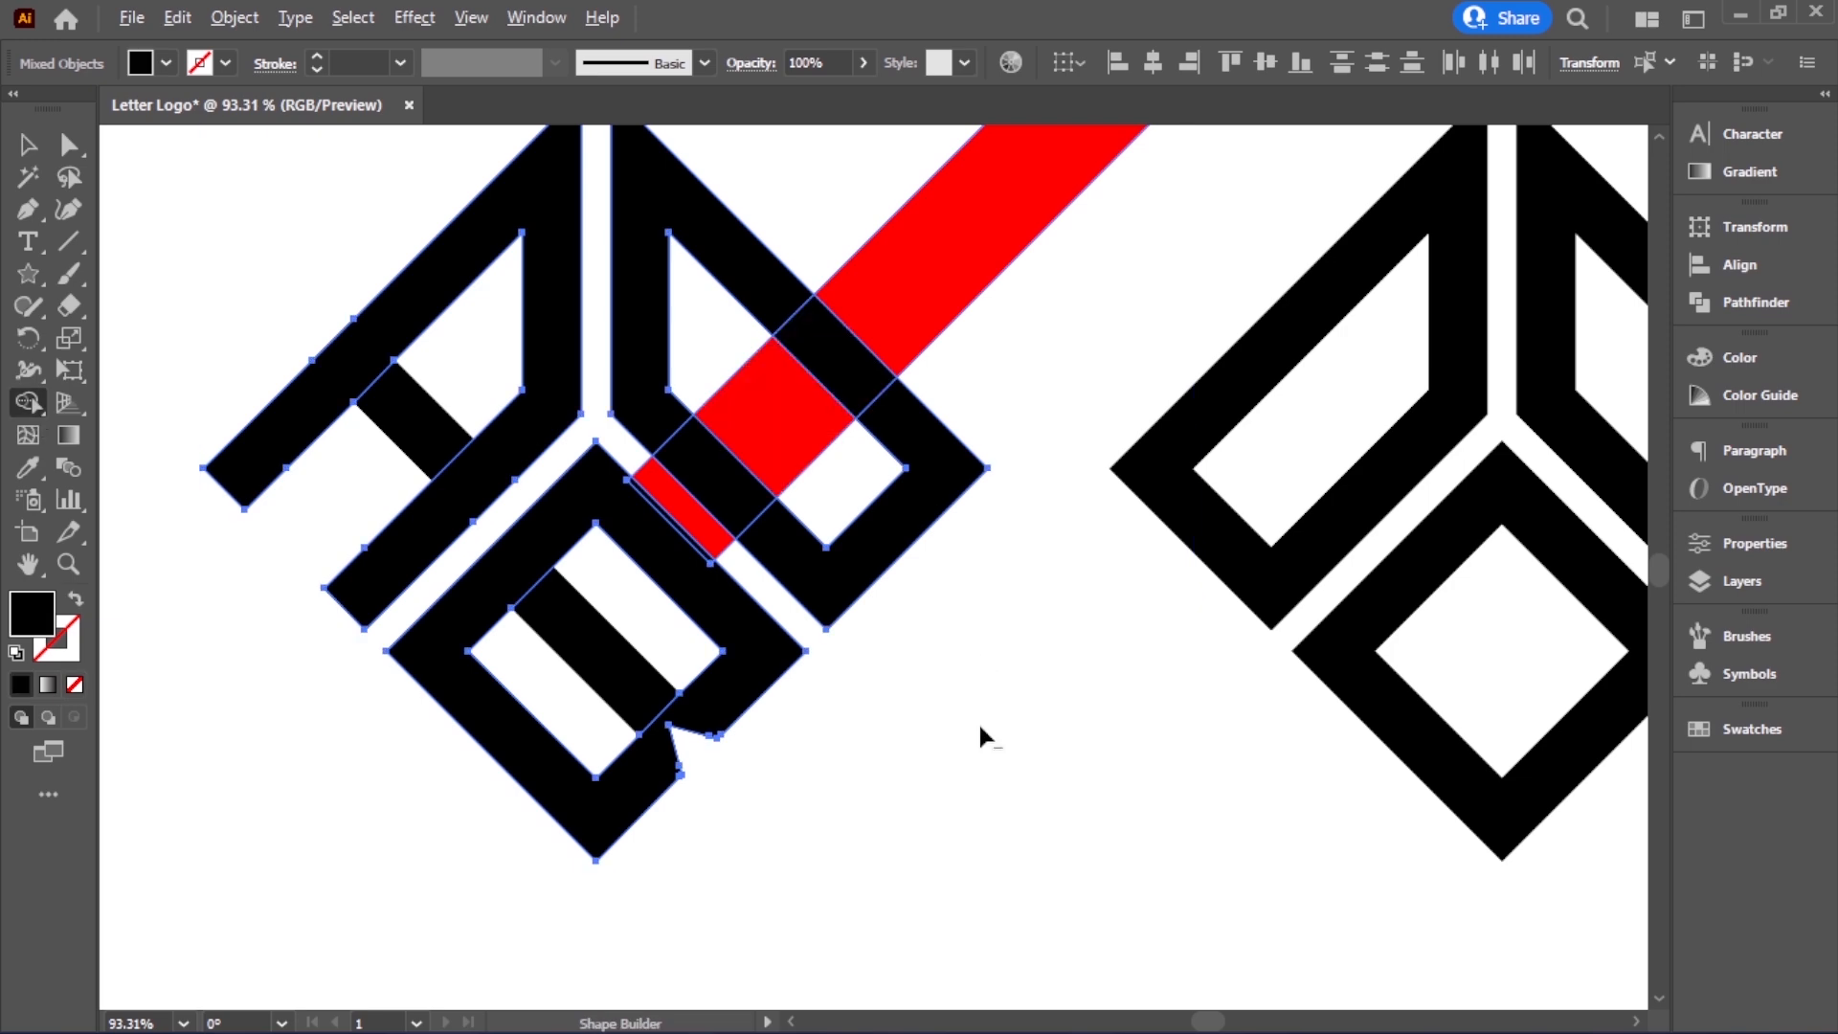
{"action": "left_click", "coordinate": [833, 377], "text": "alt"}
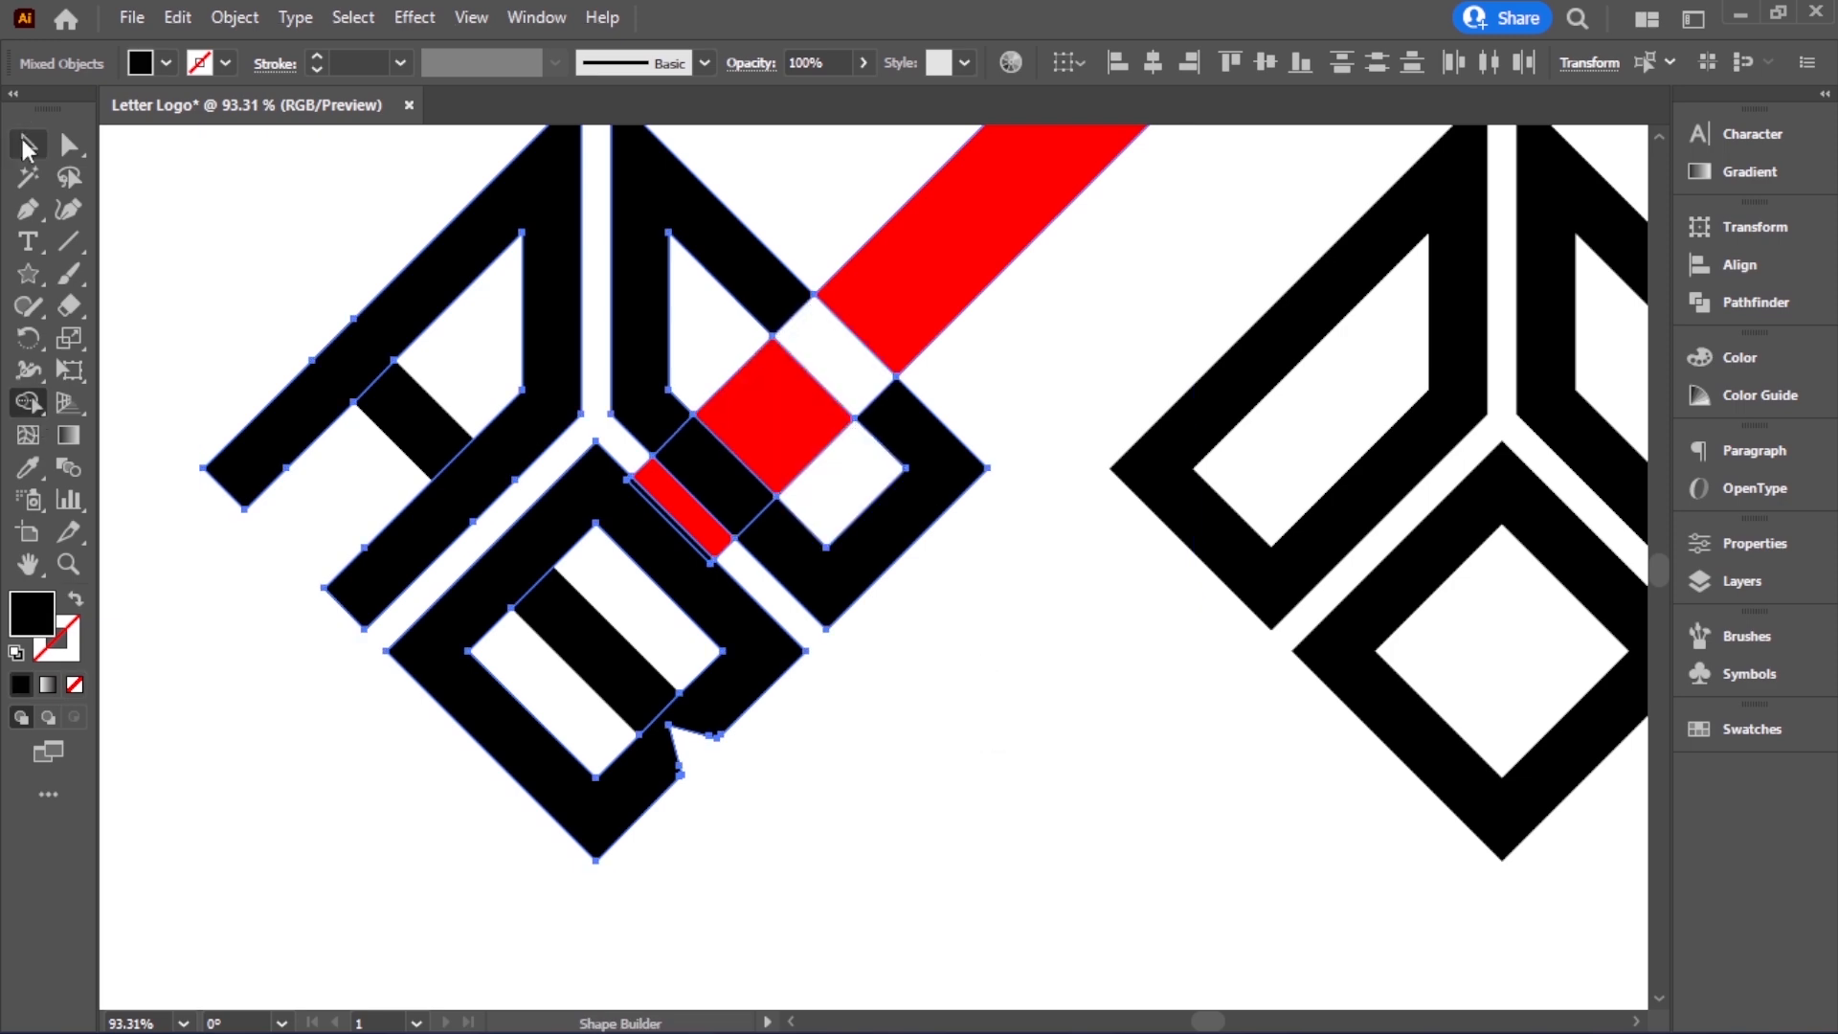
Delete the two leftover red bar pieces above and inside the cut frame, leaving a C
{"action": "left_click", "coordinate": [26, 146]}
{"action": "left_click", "coordinate": [960, 677]}
{"action": "left_click", "coordinate": [935, 319]}
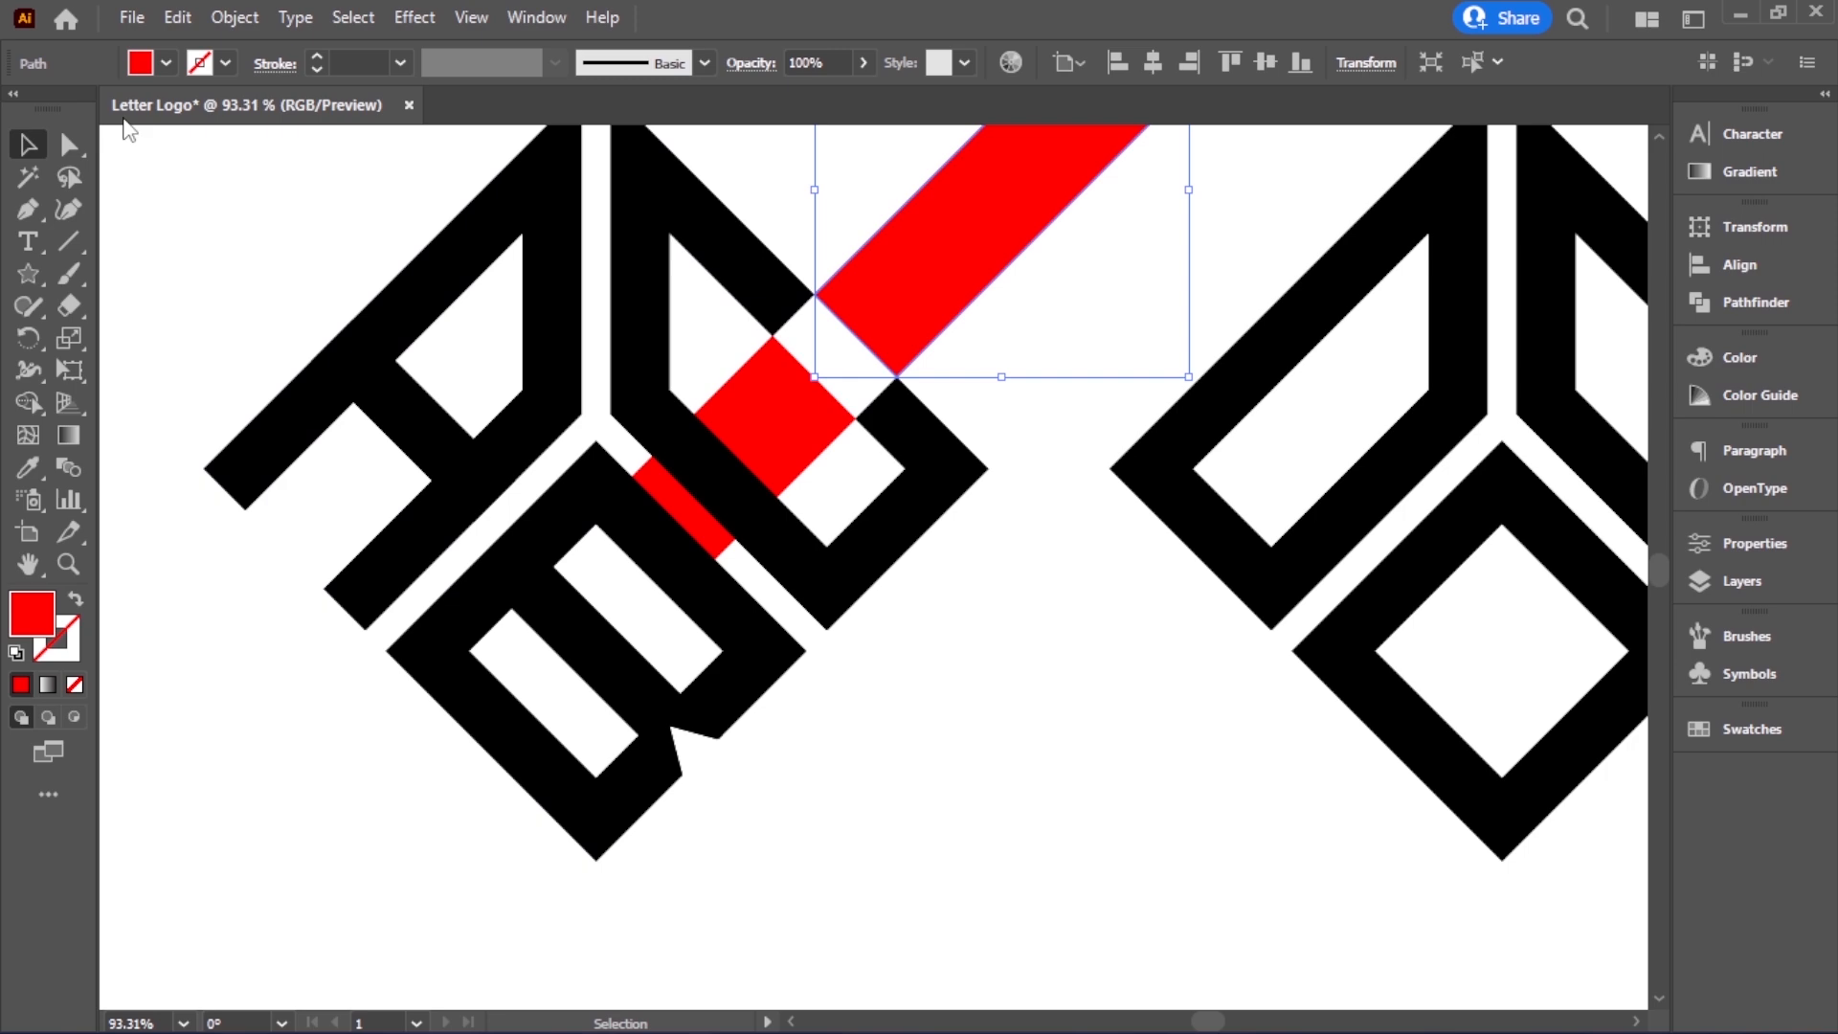
{"action": "left_click", "coordinate": [177, 17]}
{"action": "left_click", "coordinate": [239, 357]}
{"action": "left_click", "coordinate": [800, 444]}
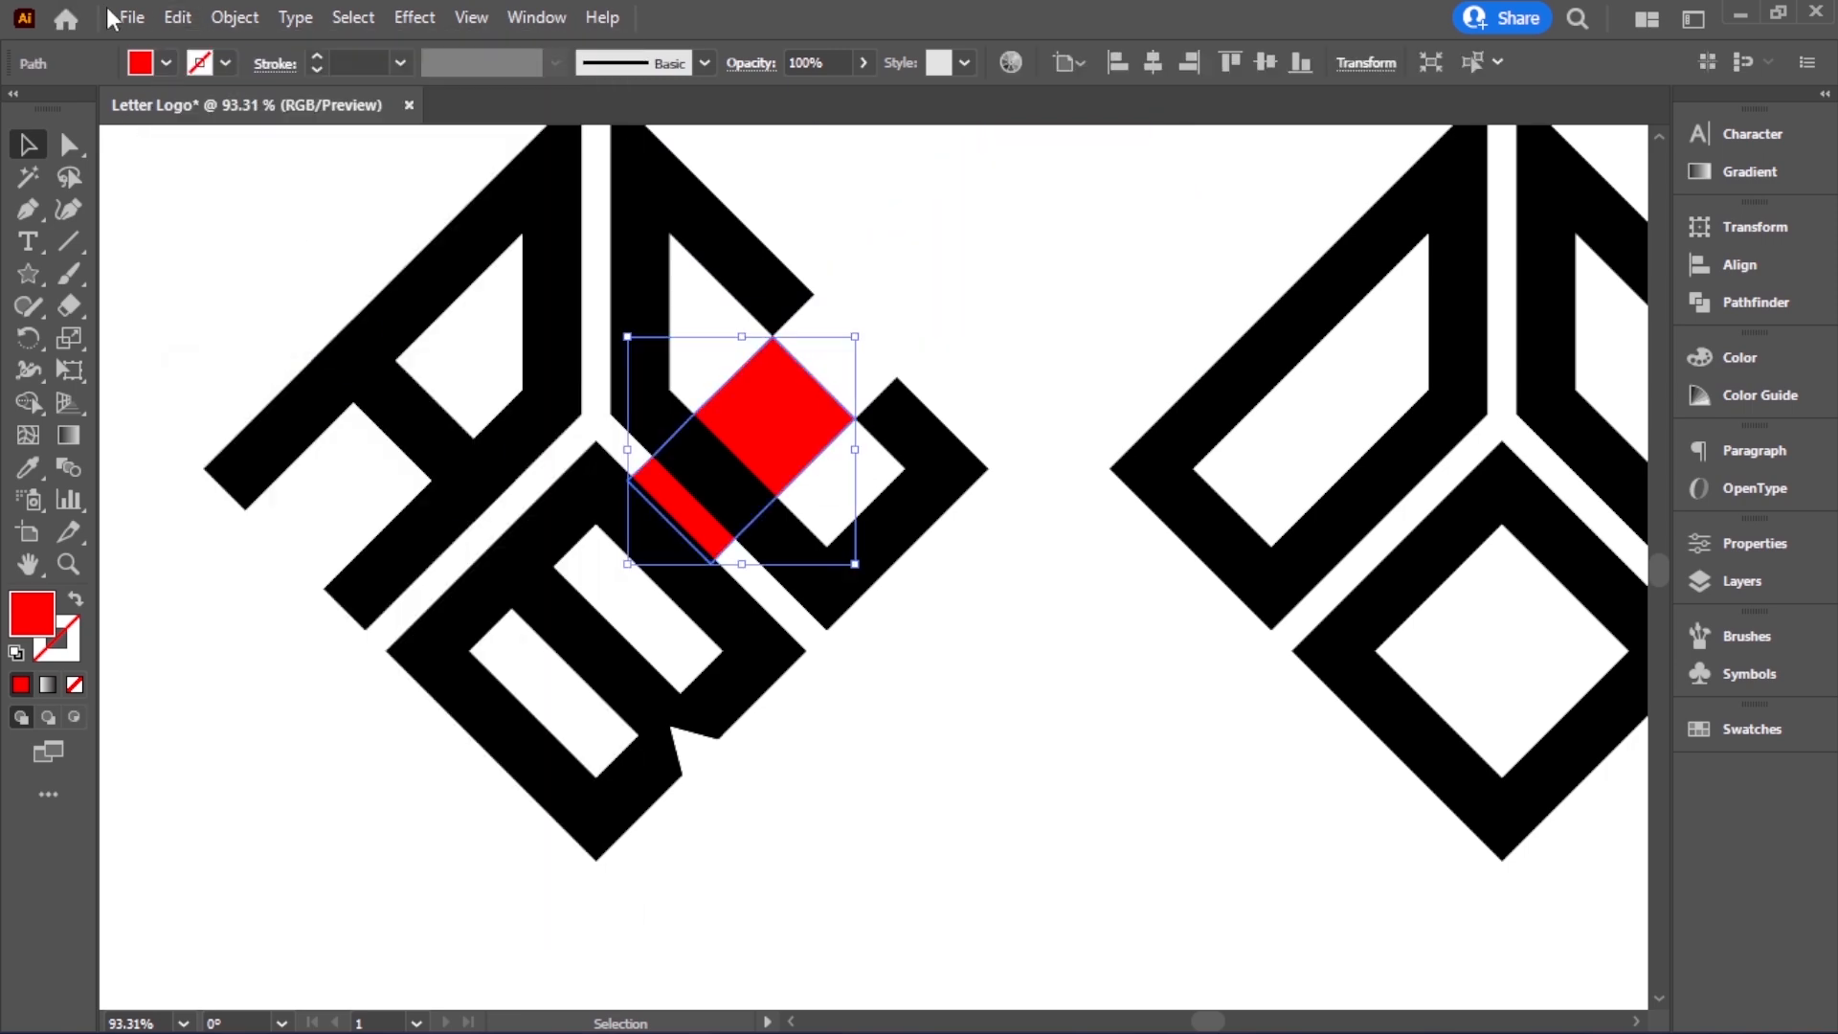
{"action": "left_click", "coordinate": [177, 17]}
{"action": "left_click", "coordinate": [224, 356]}
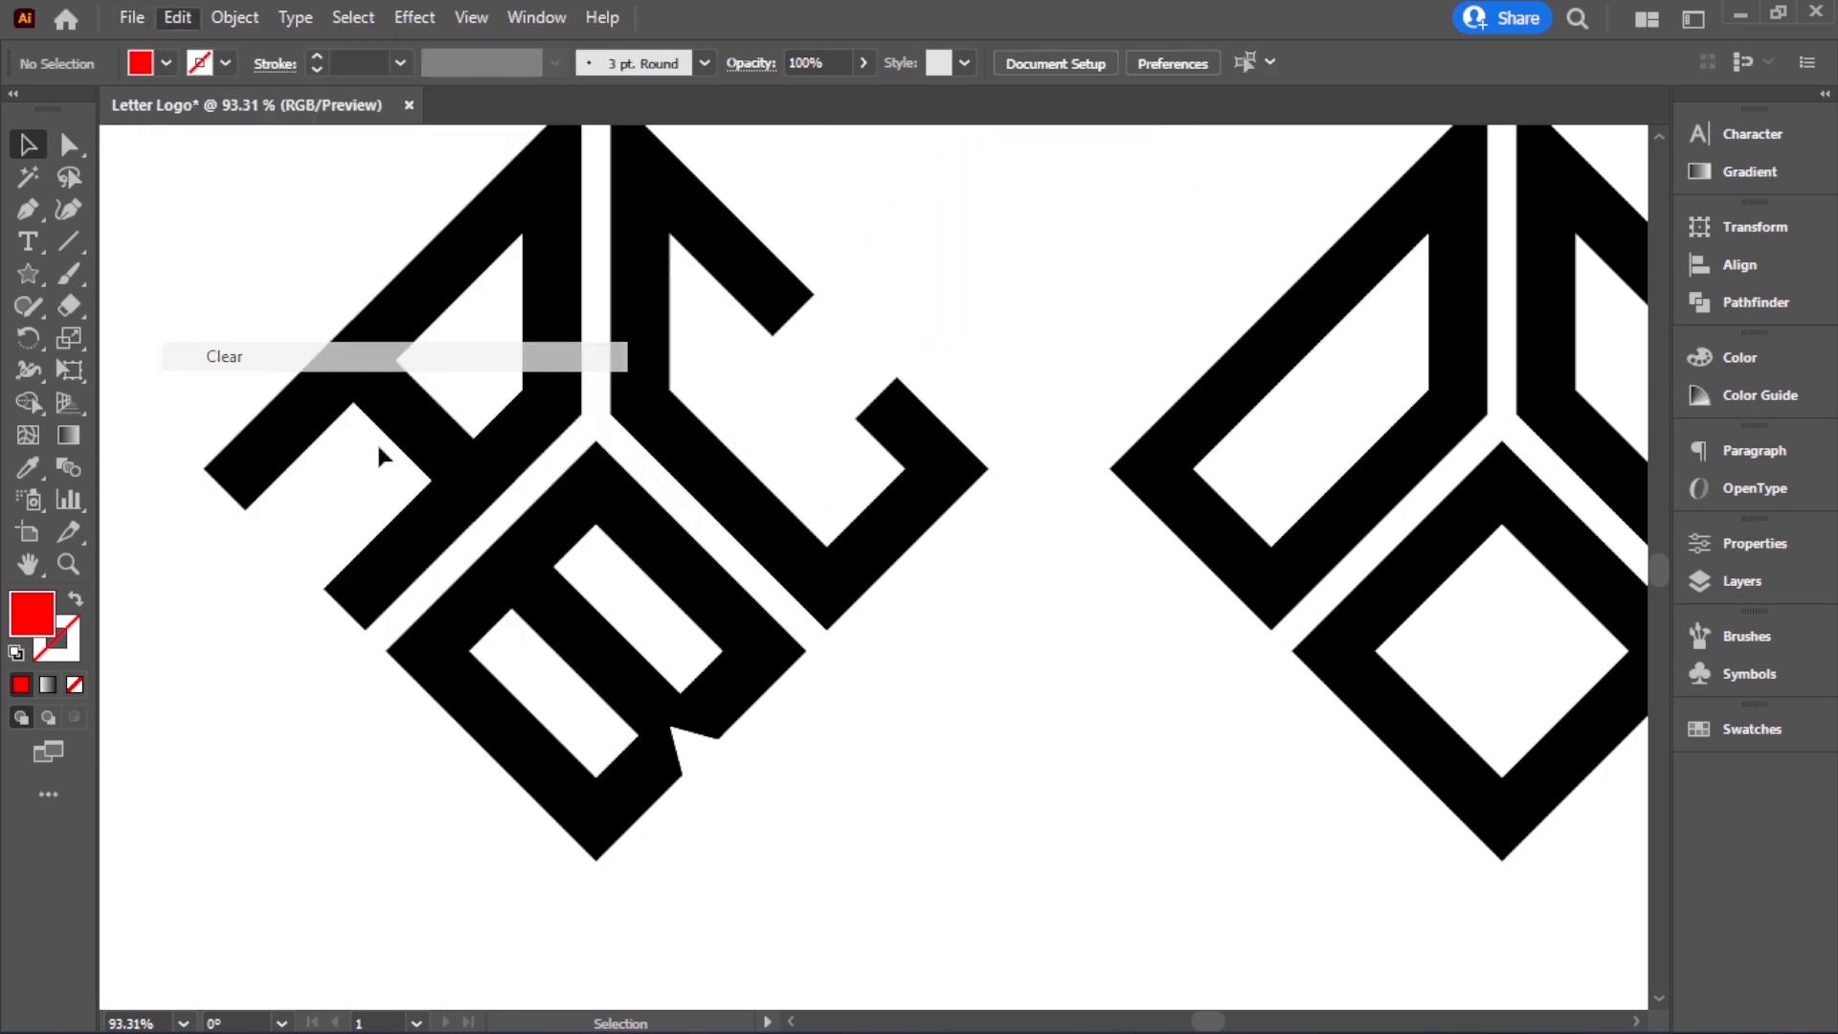
Select the whole left logo and unite its overlapping pieces with Pathfinder
{"action": "left_click_drag", "start_coordinate": [280, 226], "coordinate": [947, 849]}
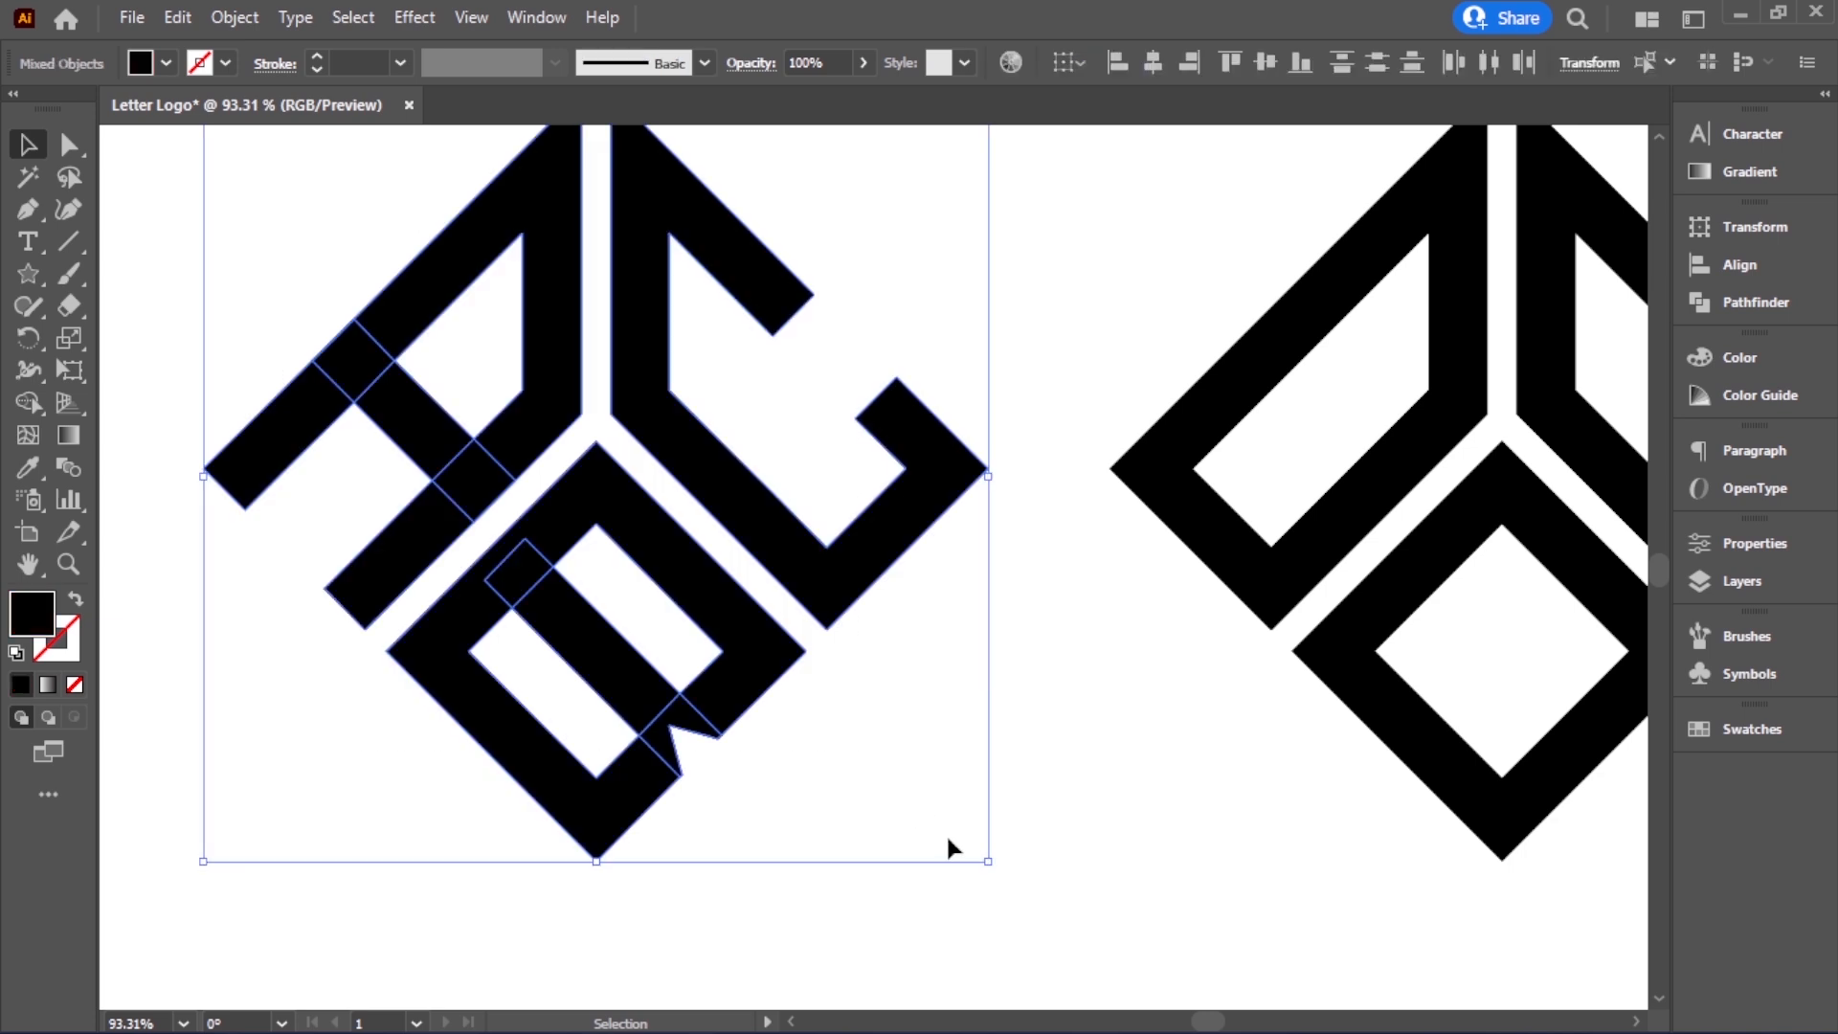
{"action": "left_click", "coordinate": [1769, 306]}
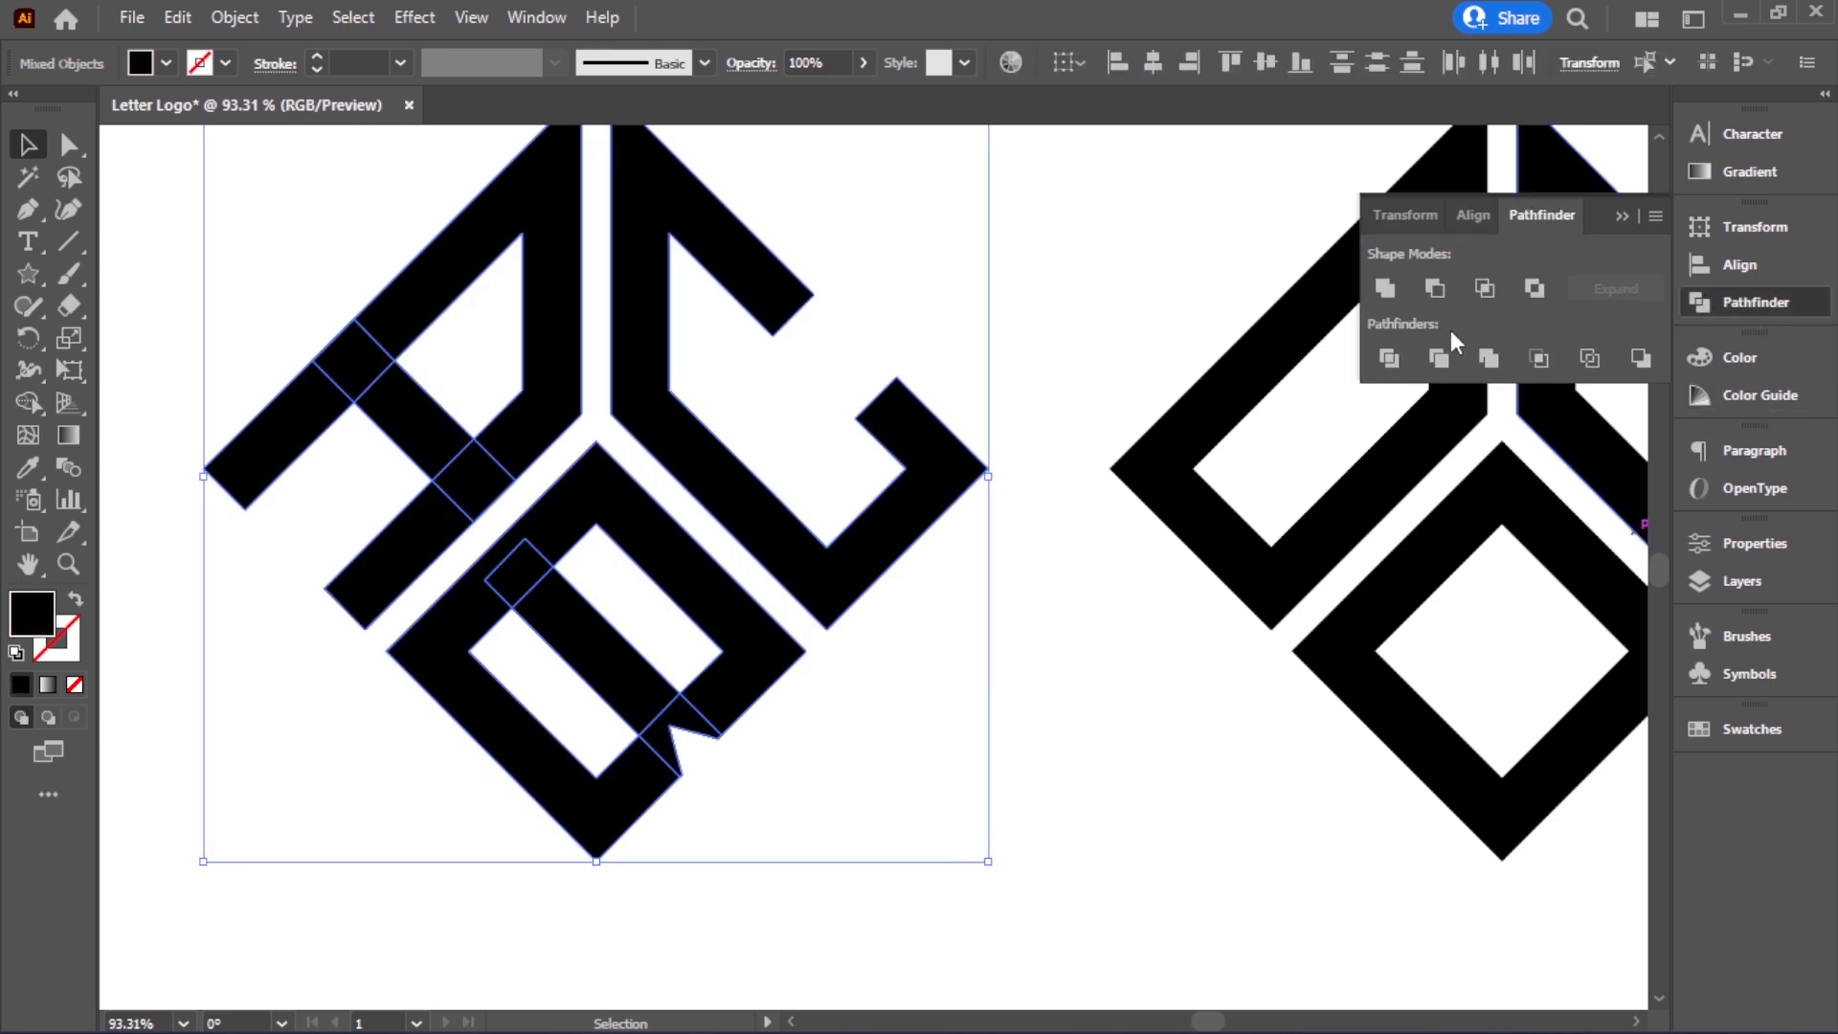
{"action": "left_click", "coordinate": [1384, 289]}
{"action": "left_click", "coordinate": [1140, 728]}
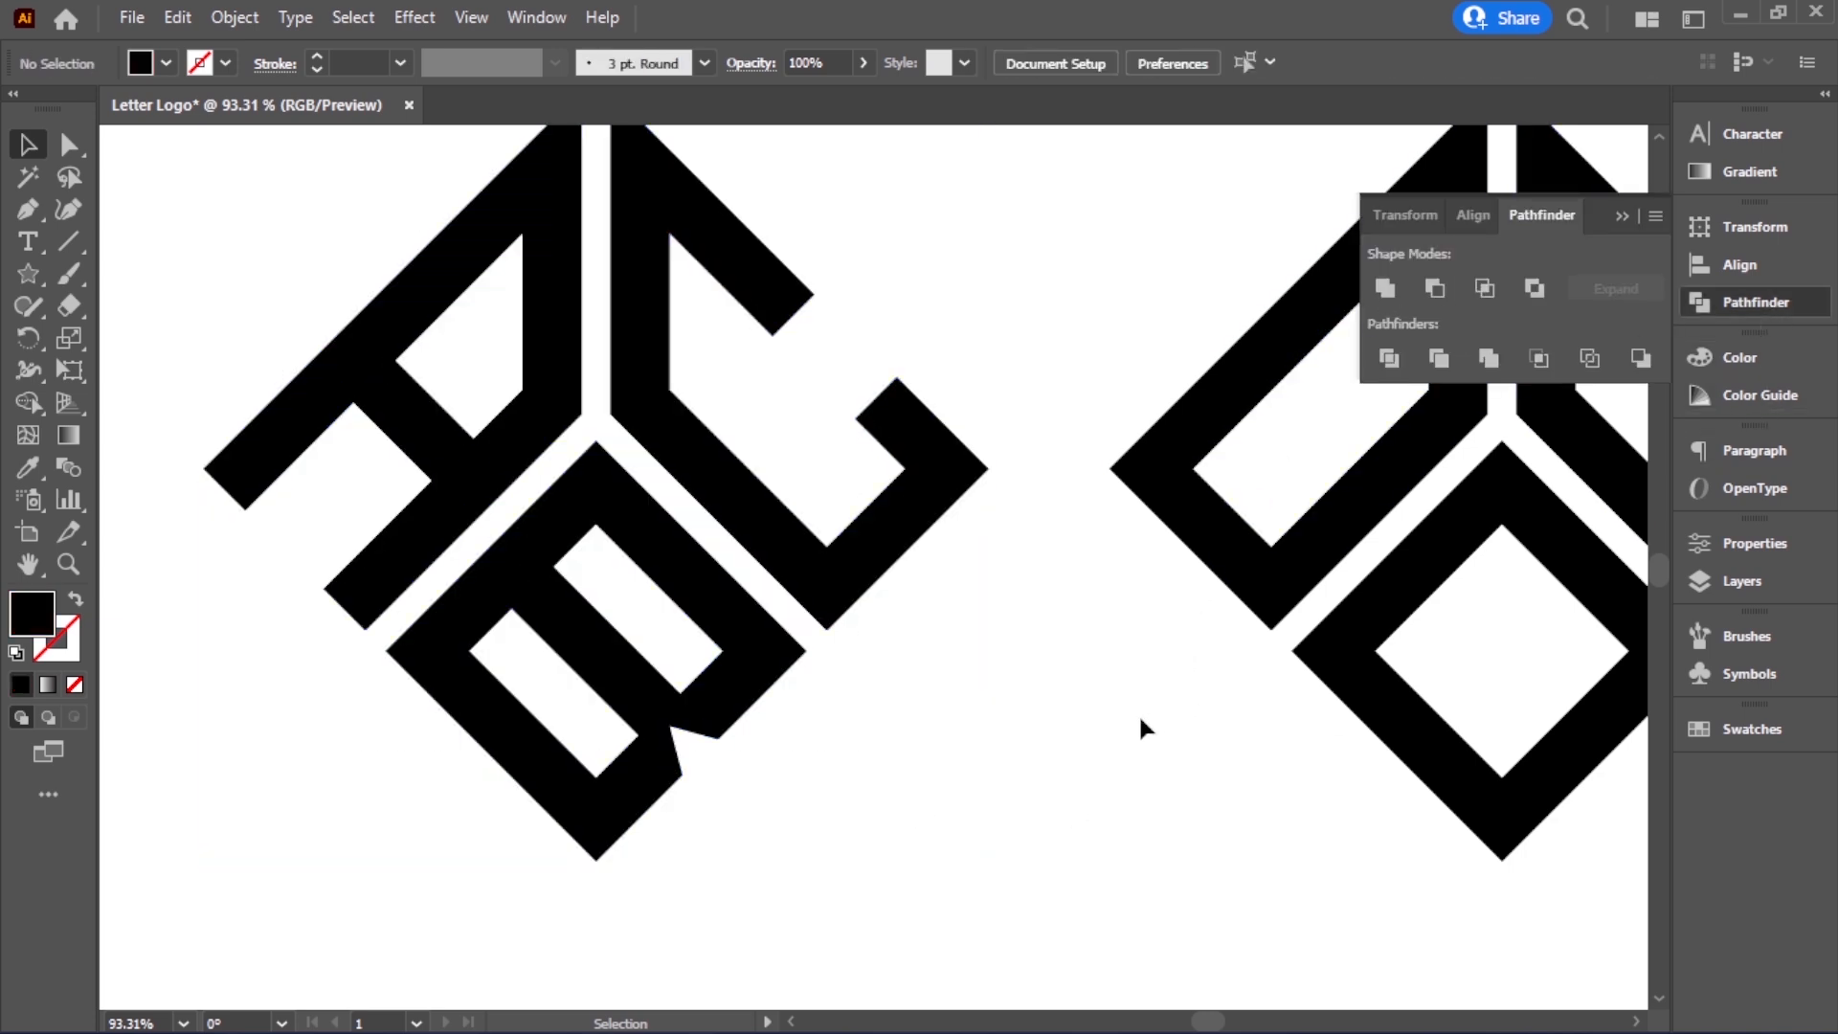
{"action": "left_click", "coordinate": [1621, 217]}
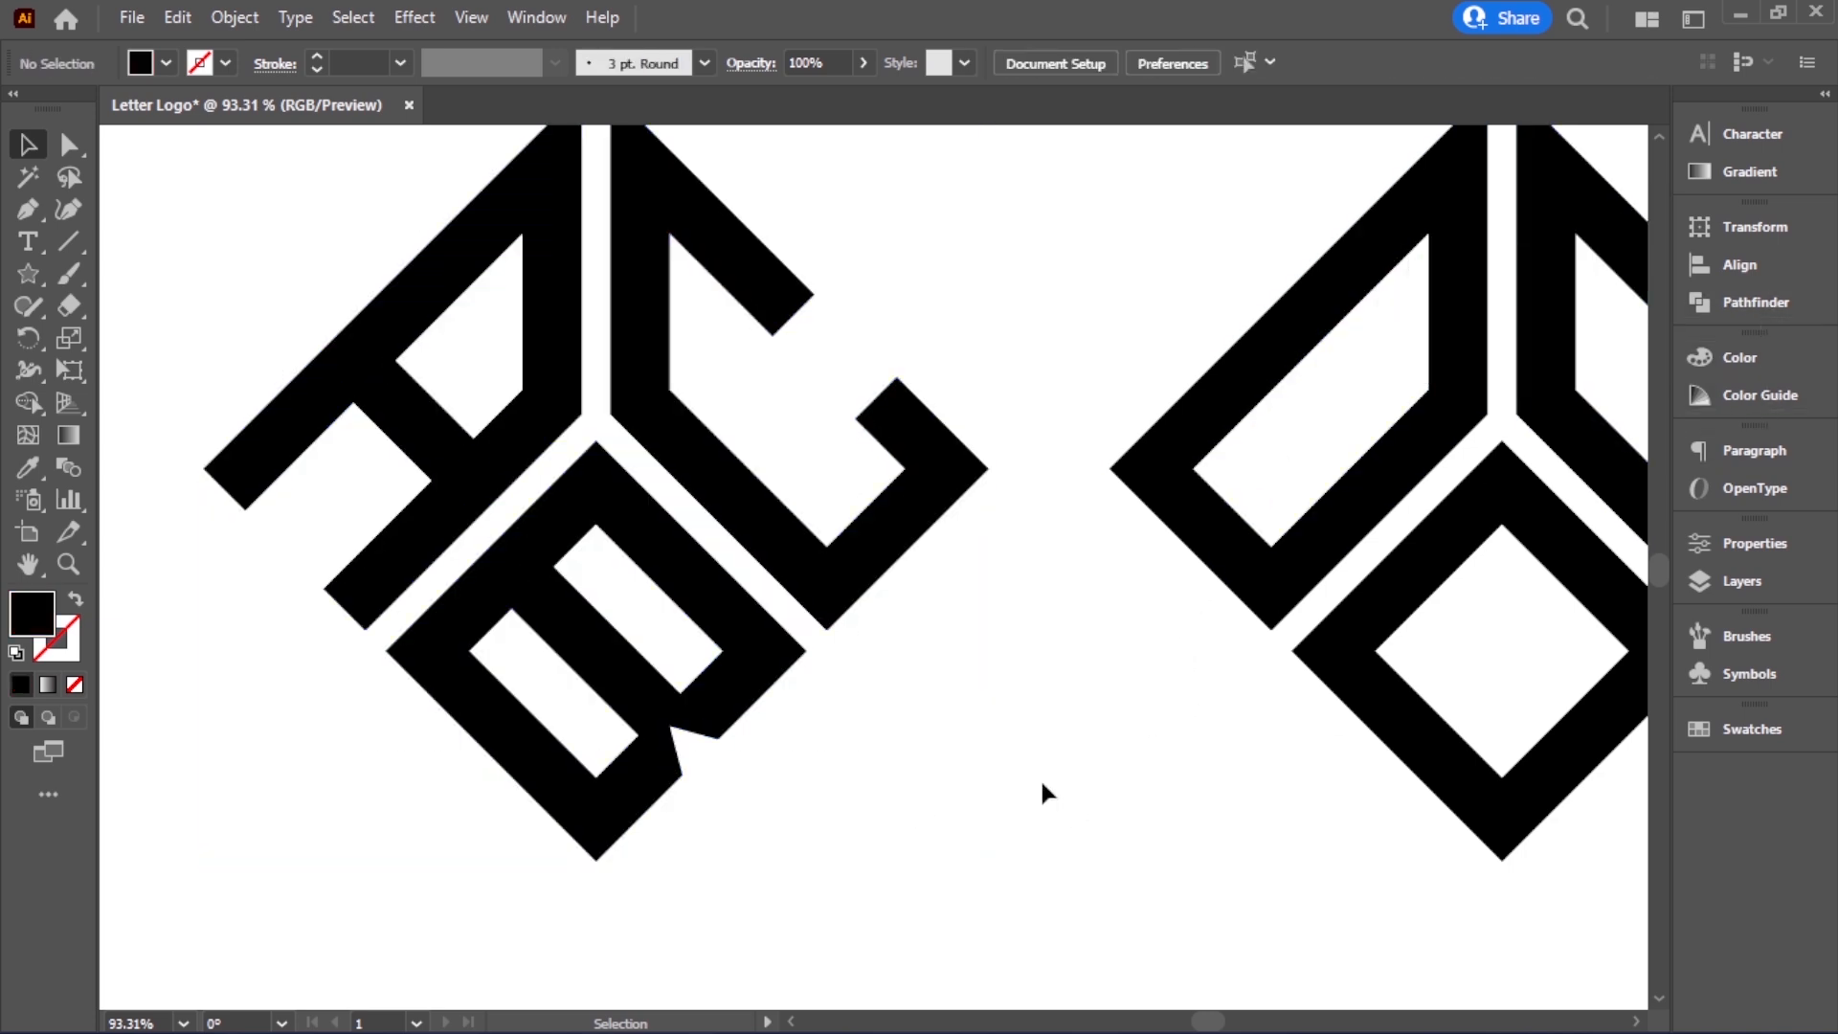
Move the Y shape from the artboard's left side to the right of the second diamond logo
{"action": "left_click", "coordinate": [960, 548], "text": "ctrl+alt"}
{"action": "left_click", "coordinate": [960, 548], "text": "ctrl+alt"}
{"action": "left_click_drag", "start_coordinate": [964, 580], "coordinate": [734, 565]}
{"action": "left_click", "coordinate": [861, 579], "text": "ctrl+alt"}
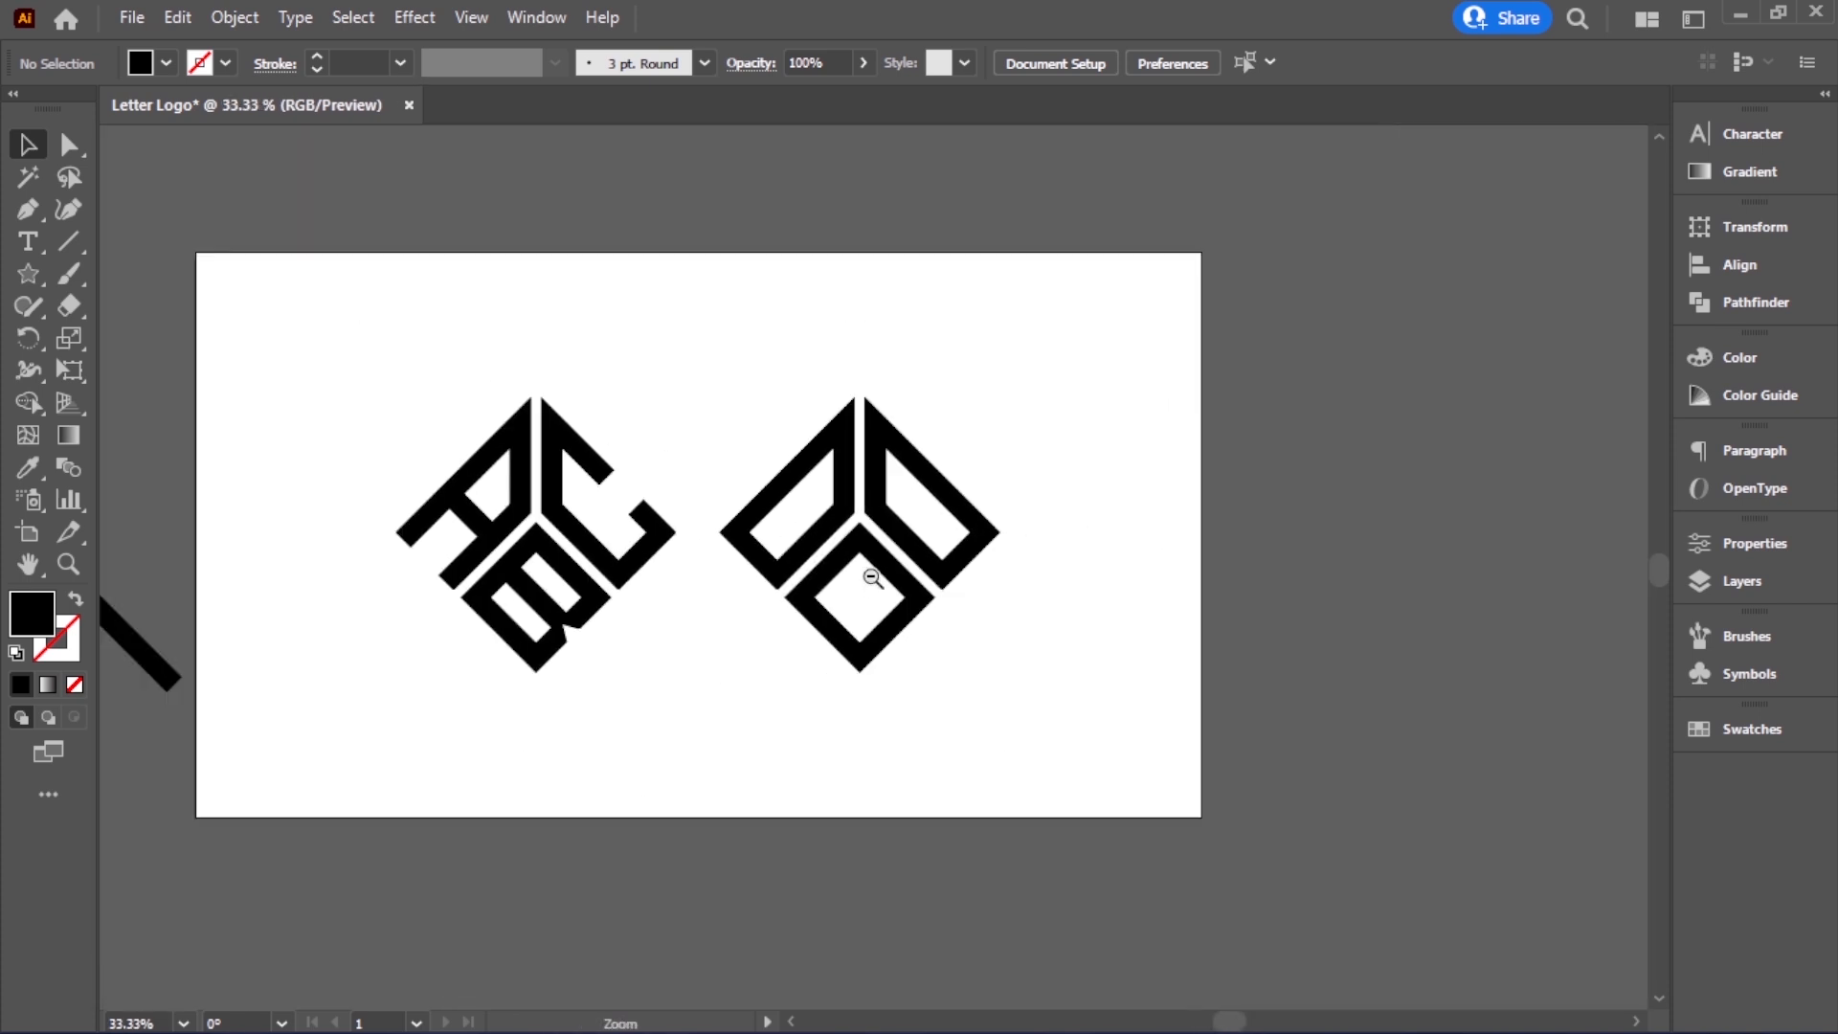
{"action": "left_click_drag", "start_coordinate": [829, 632], "coordinate": [992, 614]}
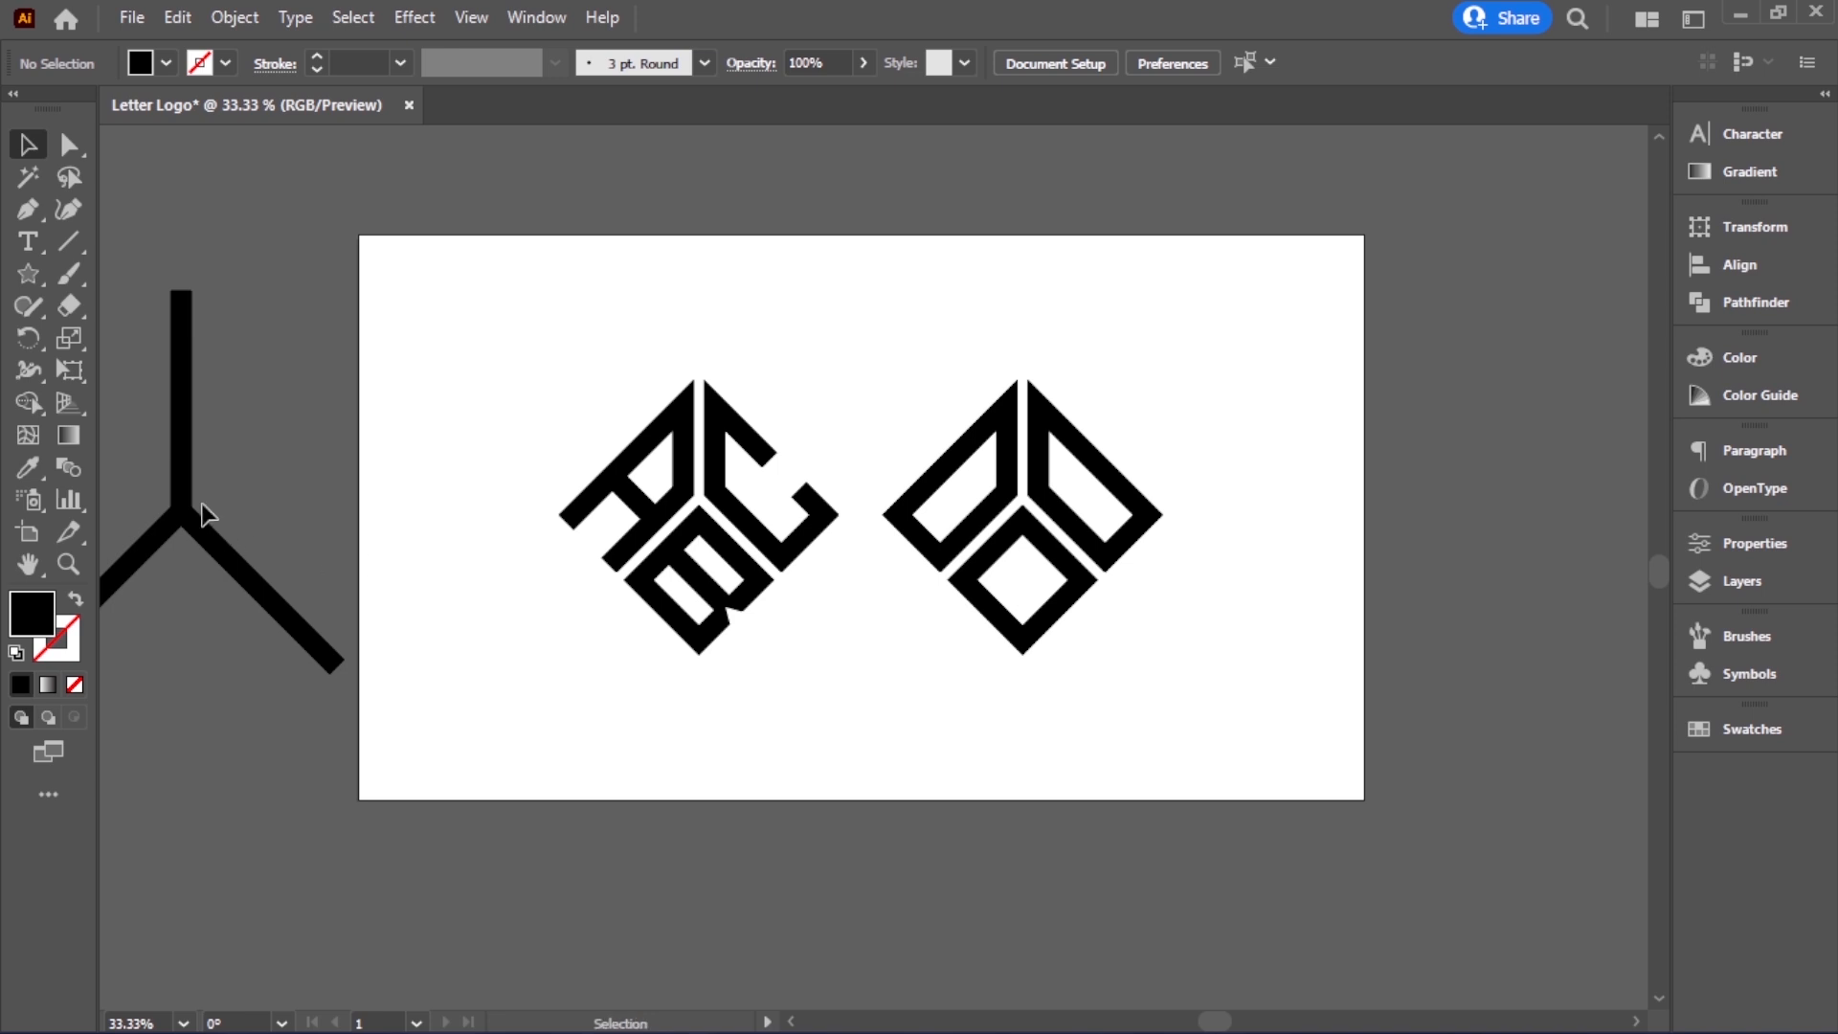
{"action": "mouse_move", "coordinate": [226, 563]}
{"action": "left_mouse_down"}
{"action": "mouse_move", "coordinate": [766, 571]}
{"action": "mouse_move", "coordinate": [1429, 542]}
{"action": "left_mouse_up"}
{"action": "left_click_drag", "start_coordinate": [1249, 534], "coordinate": [1317, 593]}
{"action": "left_click_drag", "start_coordinate": [1317, 629], "coordinate": [1081, 632]}
{"action": "left_click_drag", "start_coordinate": [997, 525], "coordinate": [1079, 577]}
{"action": "left_click_drag", "start_coordinate": [961, 545], "coordinate": [1046, 534]}
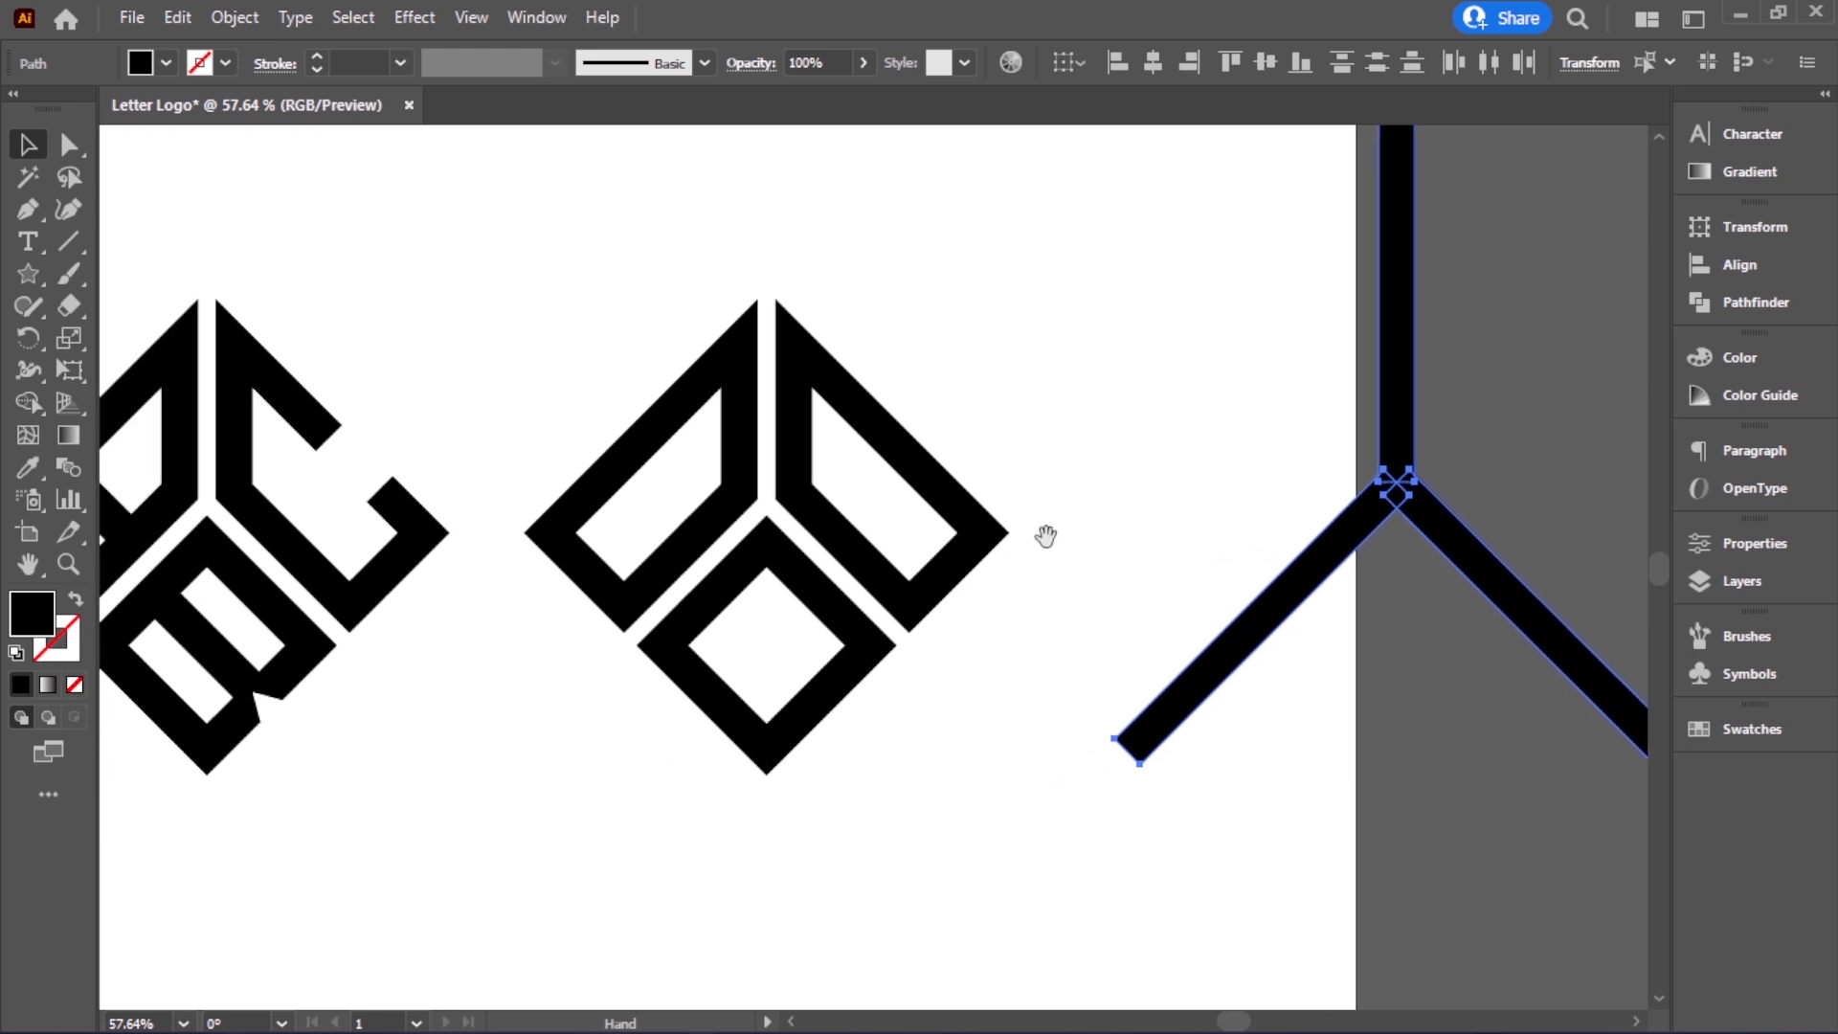
Place a copy of the Y shape's vertical bar across the right logo's upper-left frame, against the inside of its vertical side
{"action": "left_click", "coordinate": [1057, 546]}
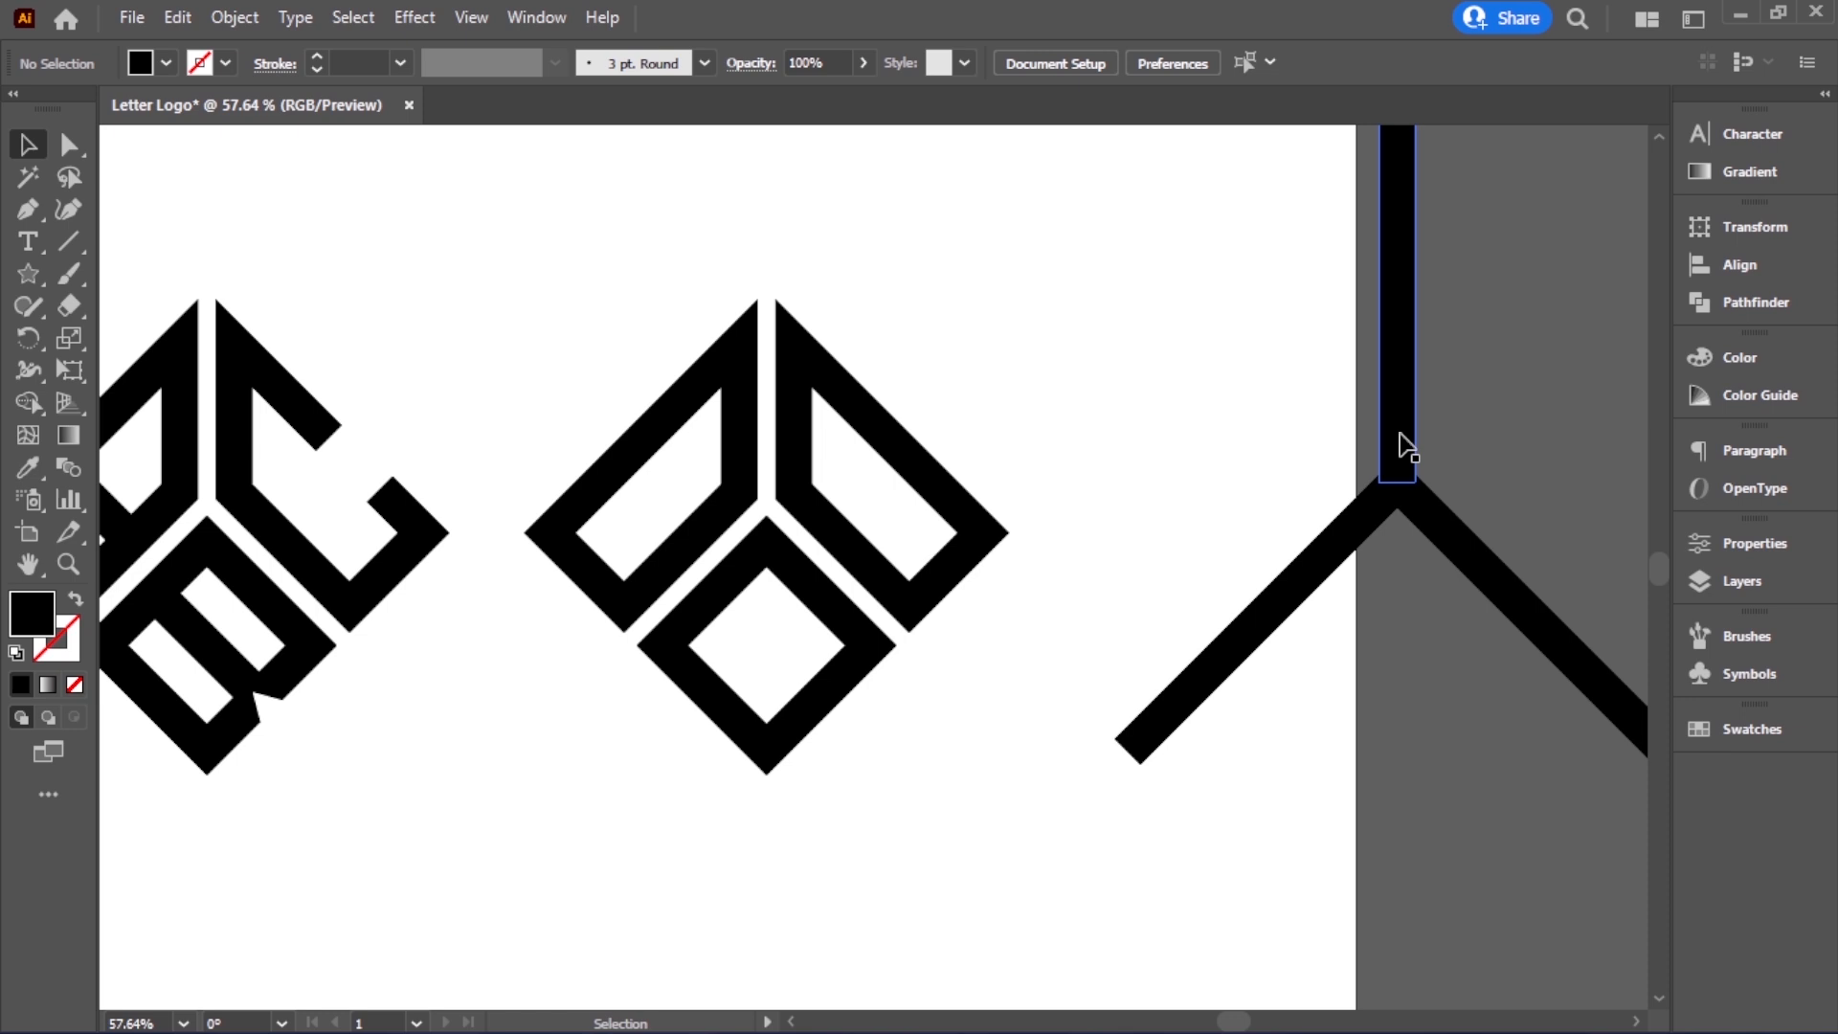
{"action": "left_click_drag", "start_coordinate": [1399, 443], "coordinate": [704, 502]}
{"action": "left_click", "coordinate": [840, 490]}
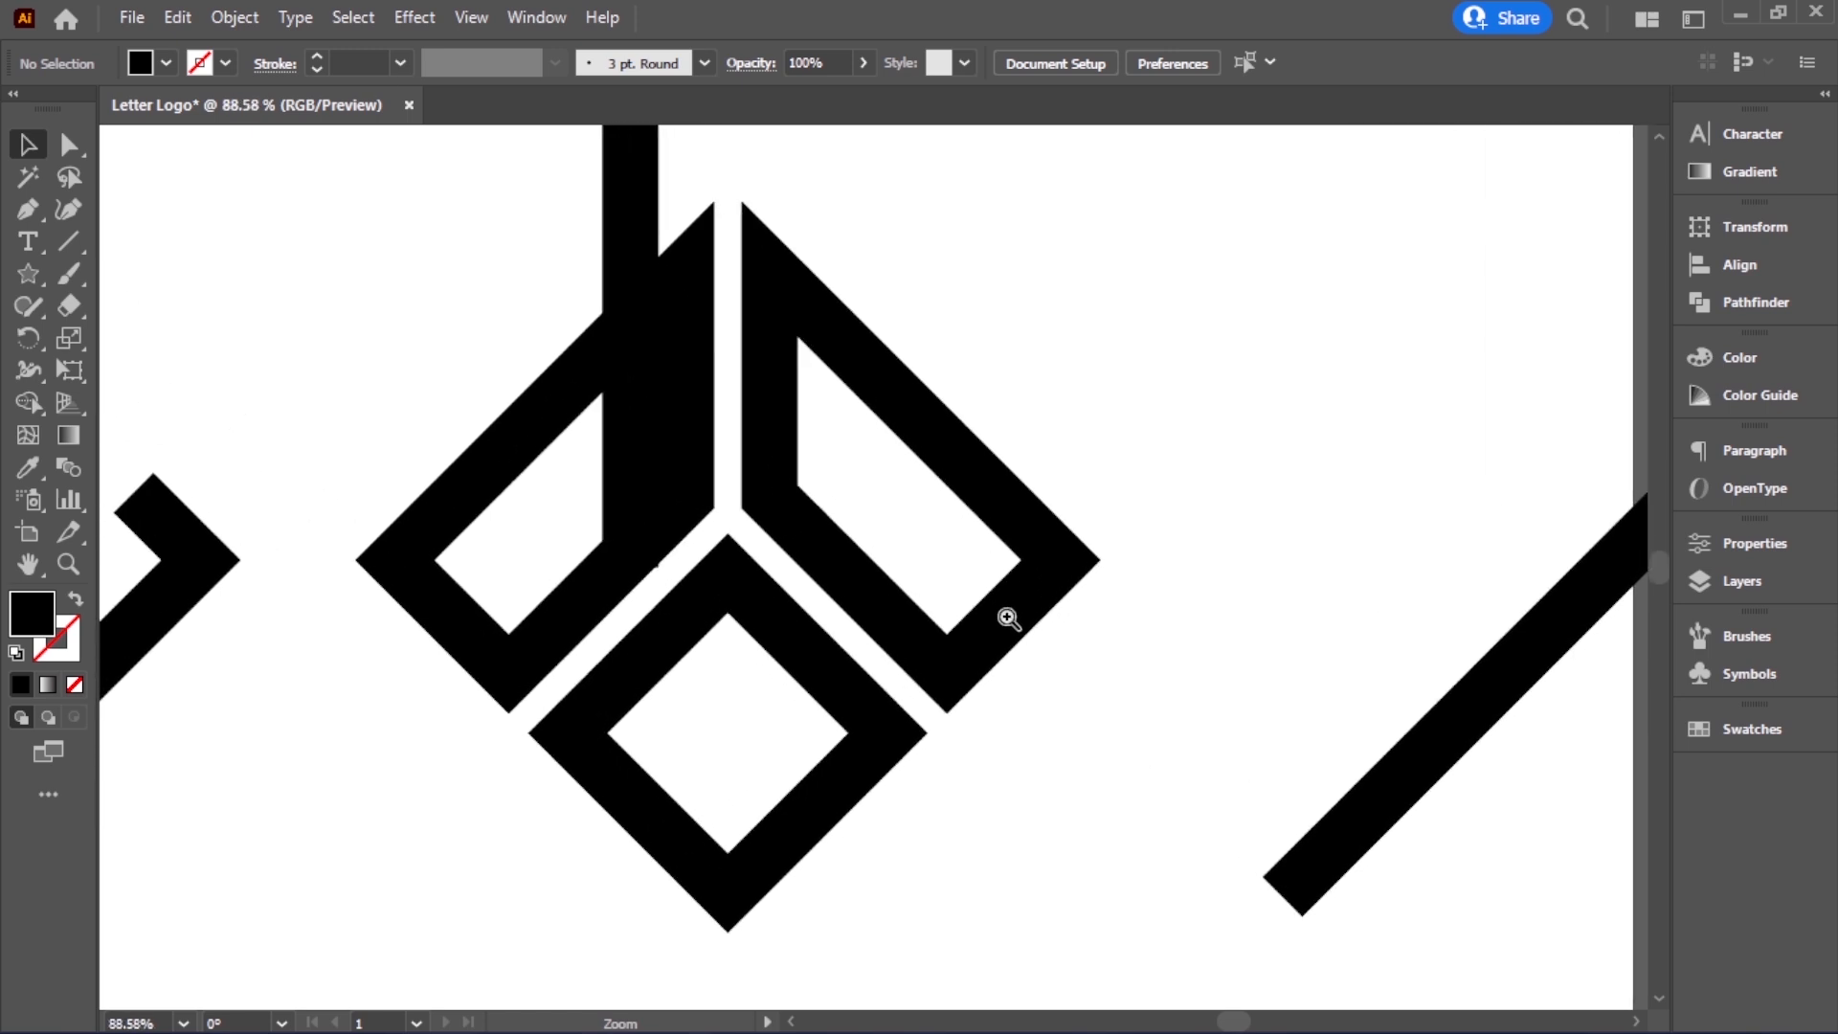
Select the right logo with the vertical bar and cut their overlap out of the upper-left frame's outer diagonal with the Shape Builder tool
{"action": "left_click_drag", "start_coordinate": [480, 225], "coordinate": [660, 378]}
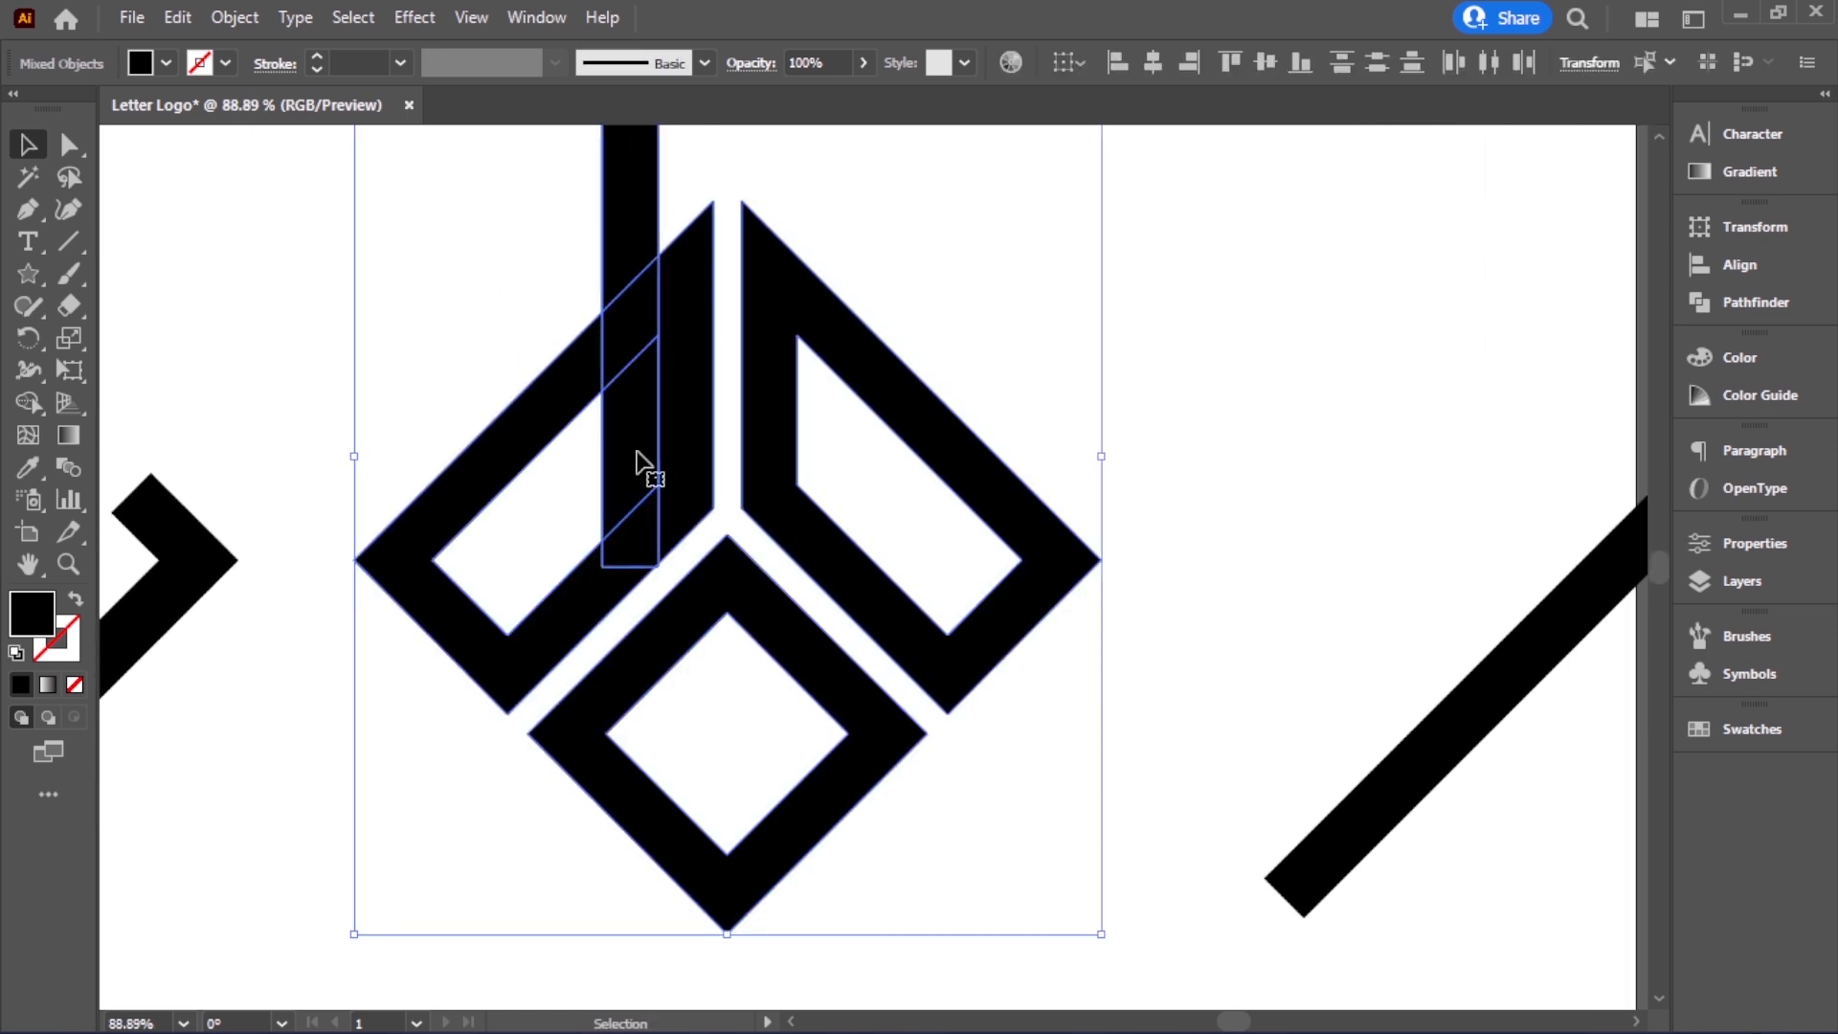
{"action": "left_click", "coordinate": [28, 402]}
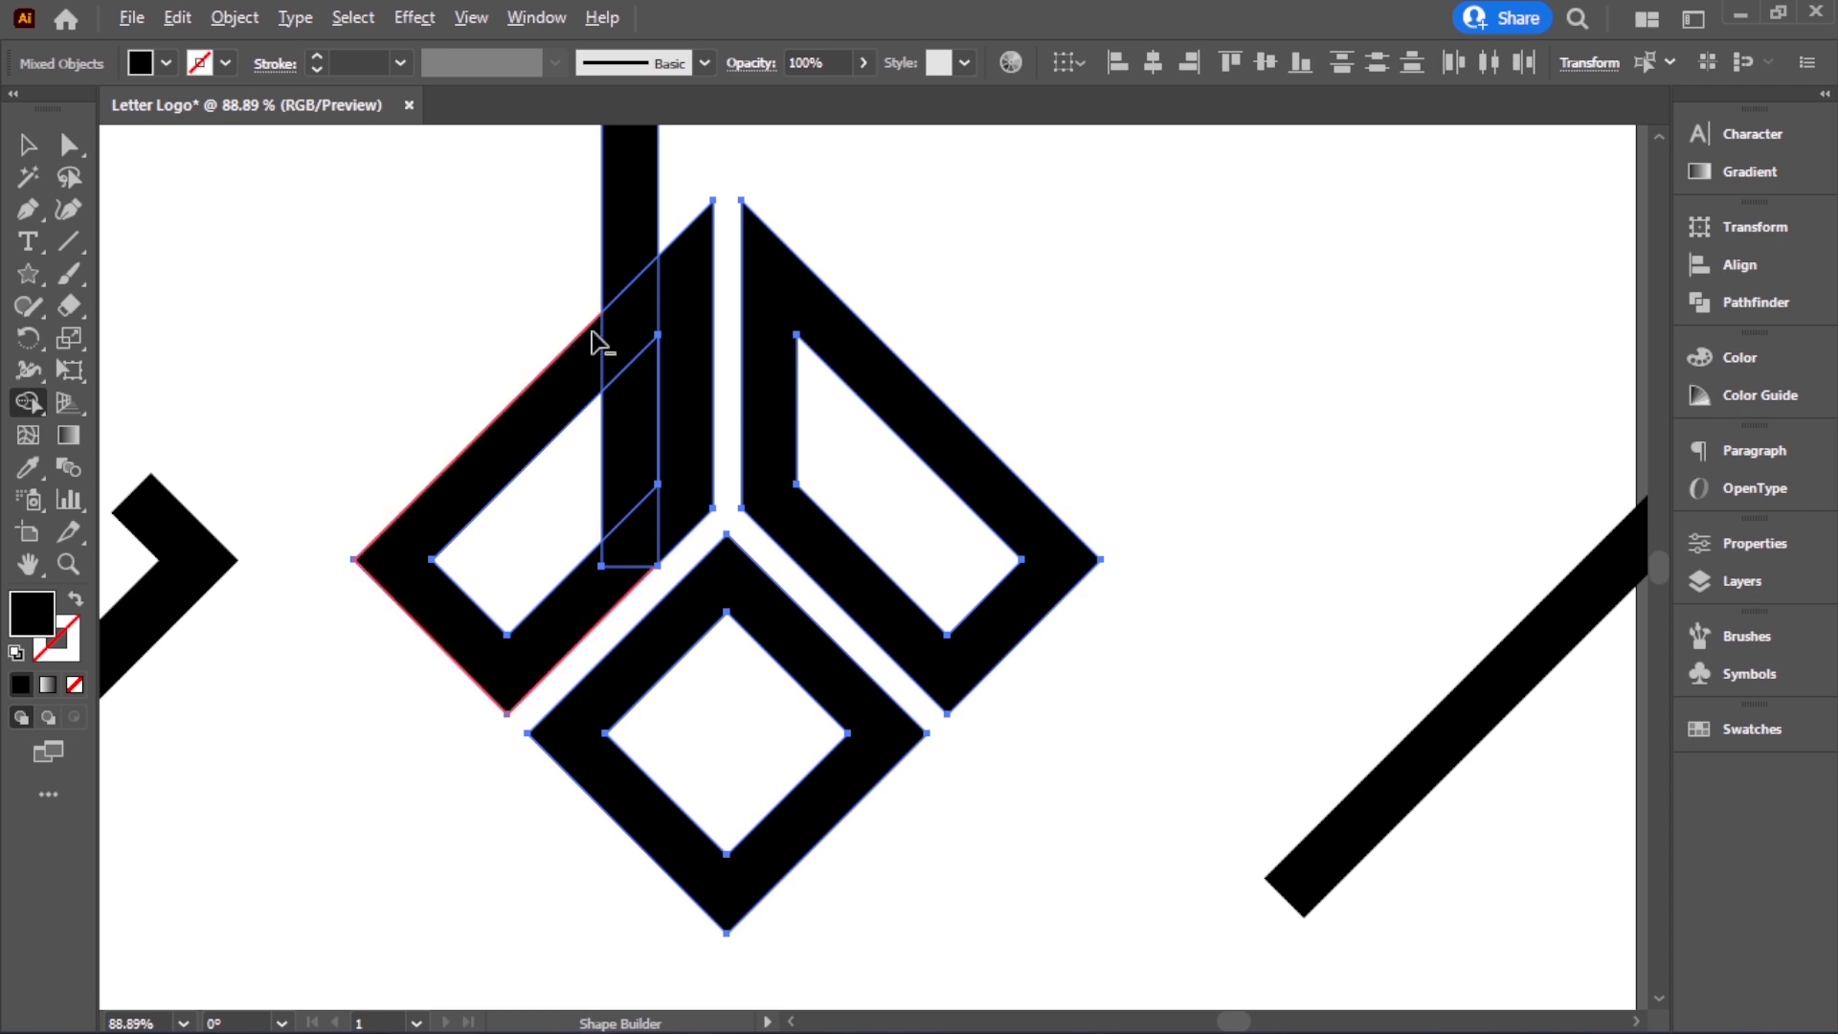
{"action": "left_click", "coordinate": [631, 328], "text": "alt"}
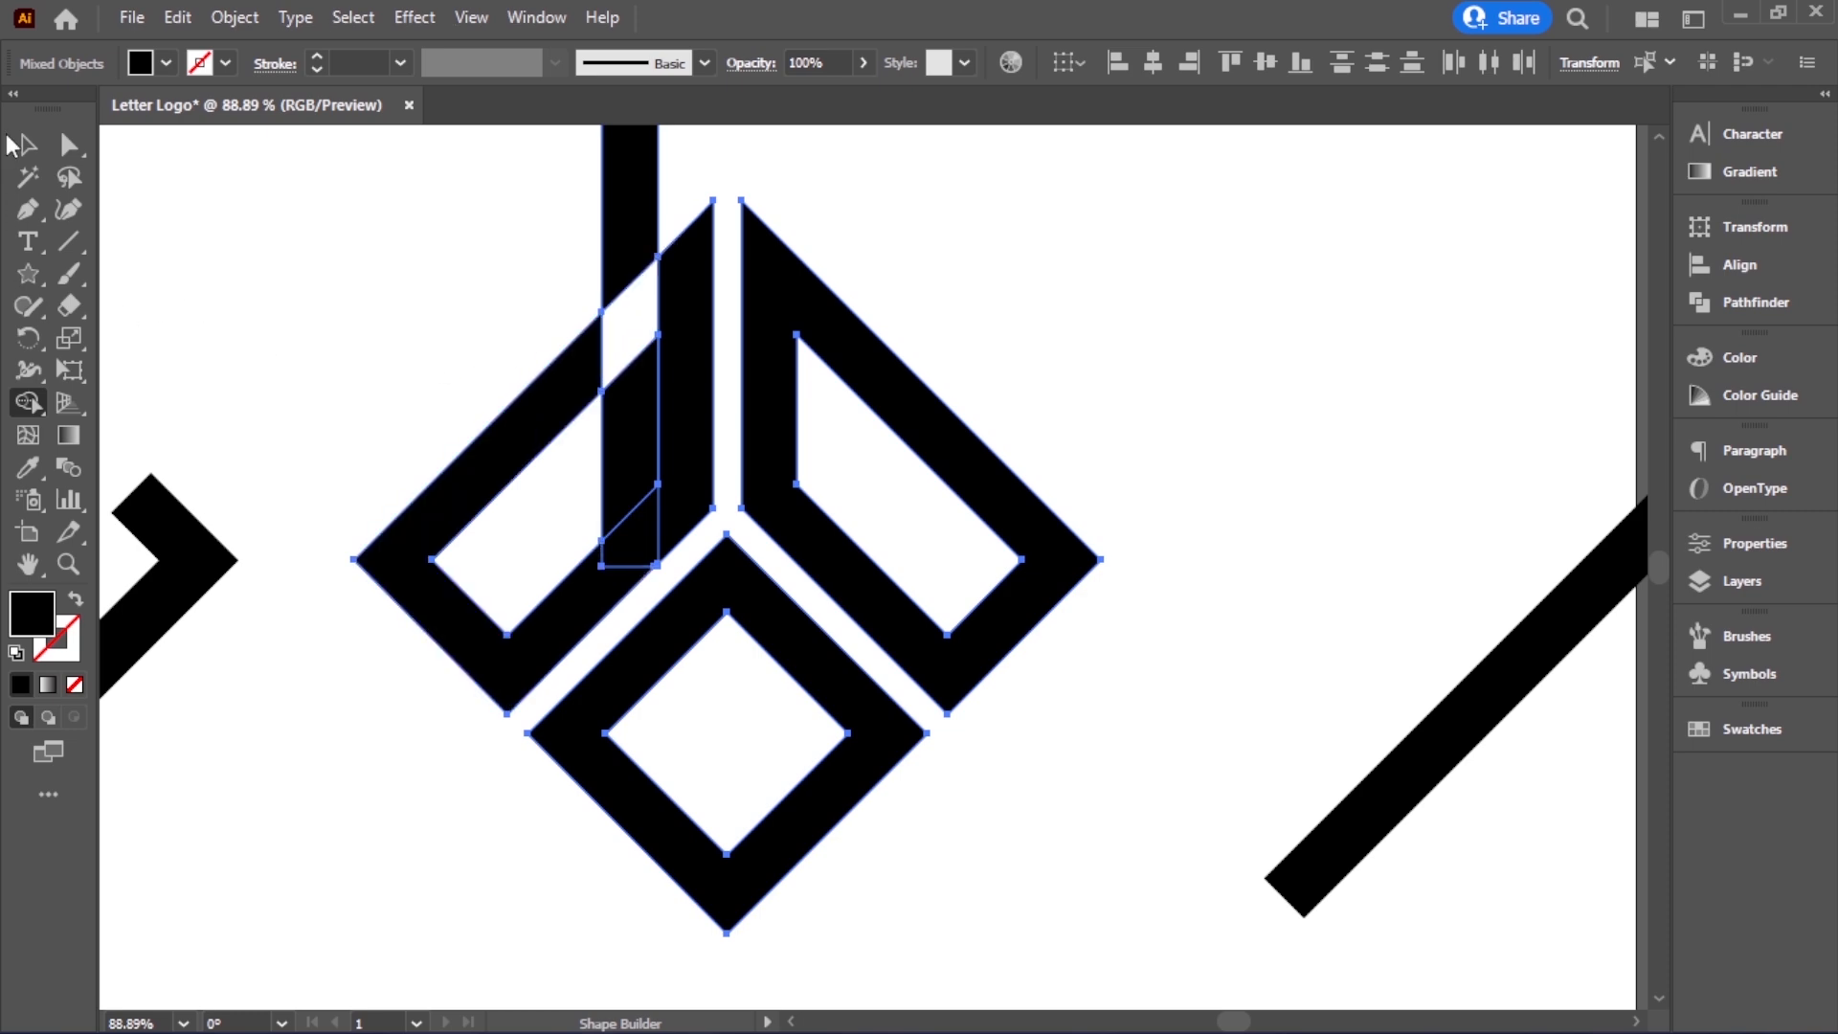
Delete the two leftover vertical bar pieces above and inside the right logo's upper-left frame
{"action": "left_click", "coordinate": [23, 143]}
{"action": "left_click", "coordinate": [594, 320]}
{"action": "left_click", "coordinate": [651, 226]}
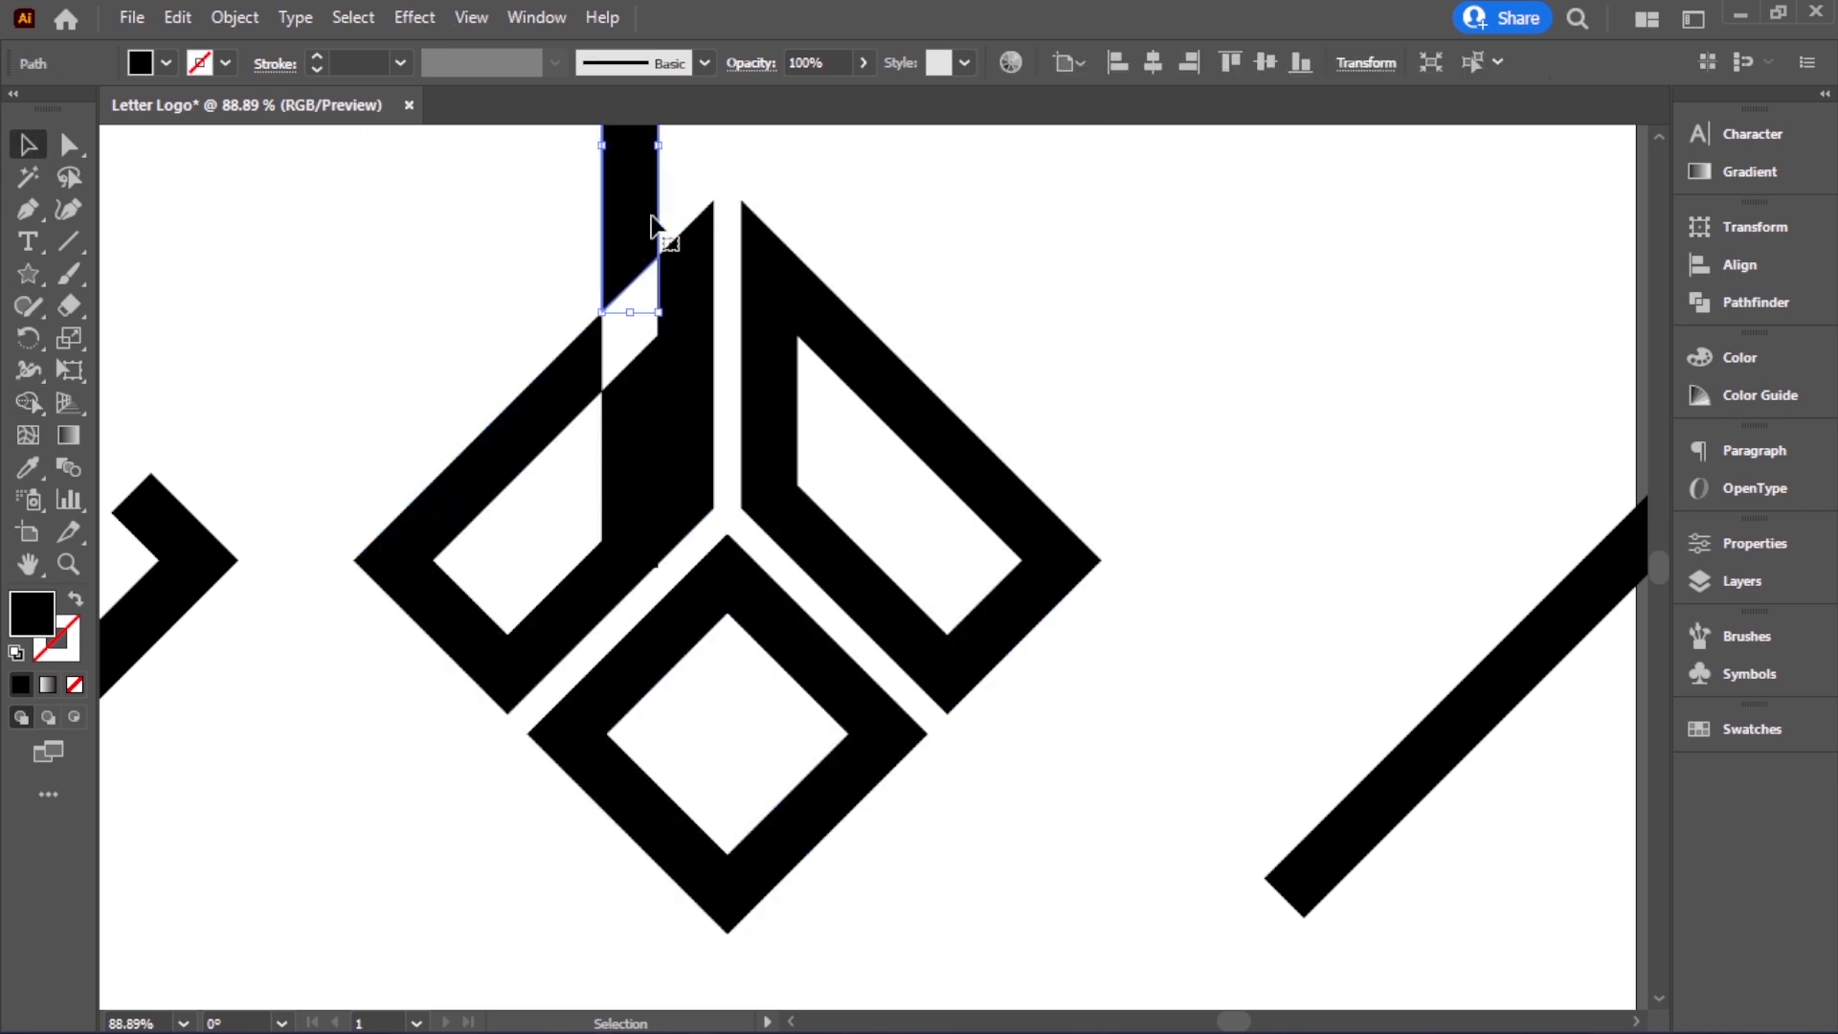
{"action": "left_click", "coordinate": [178, 17]}
{"action": "left_click", "coordinate": [341, 346]}
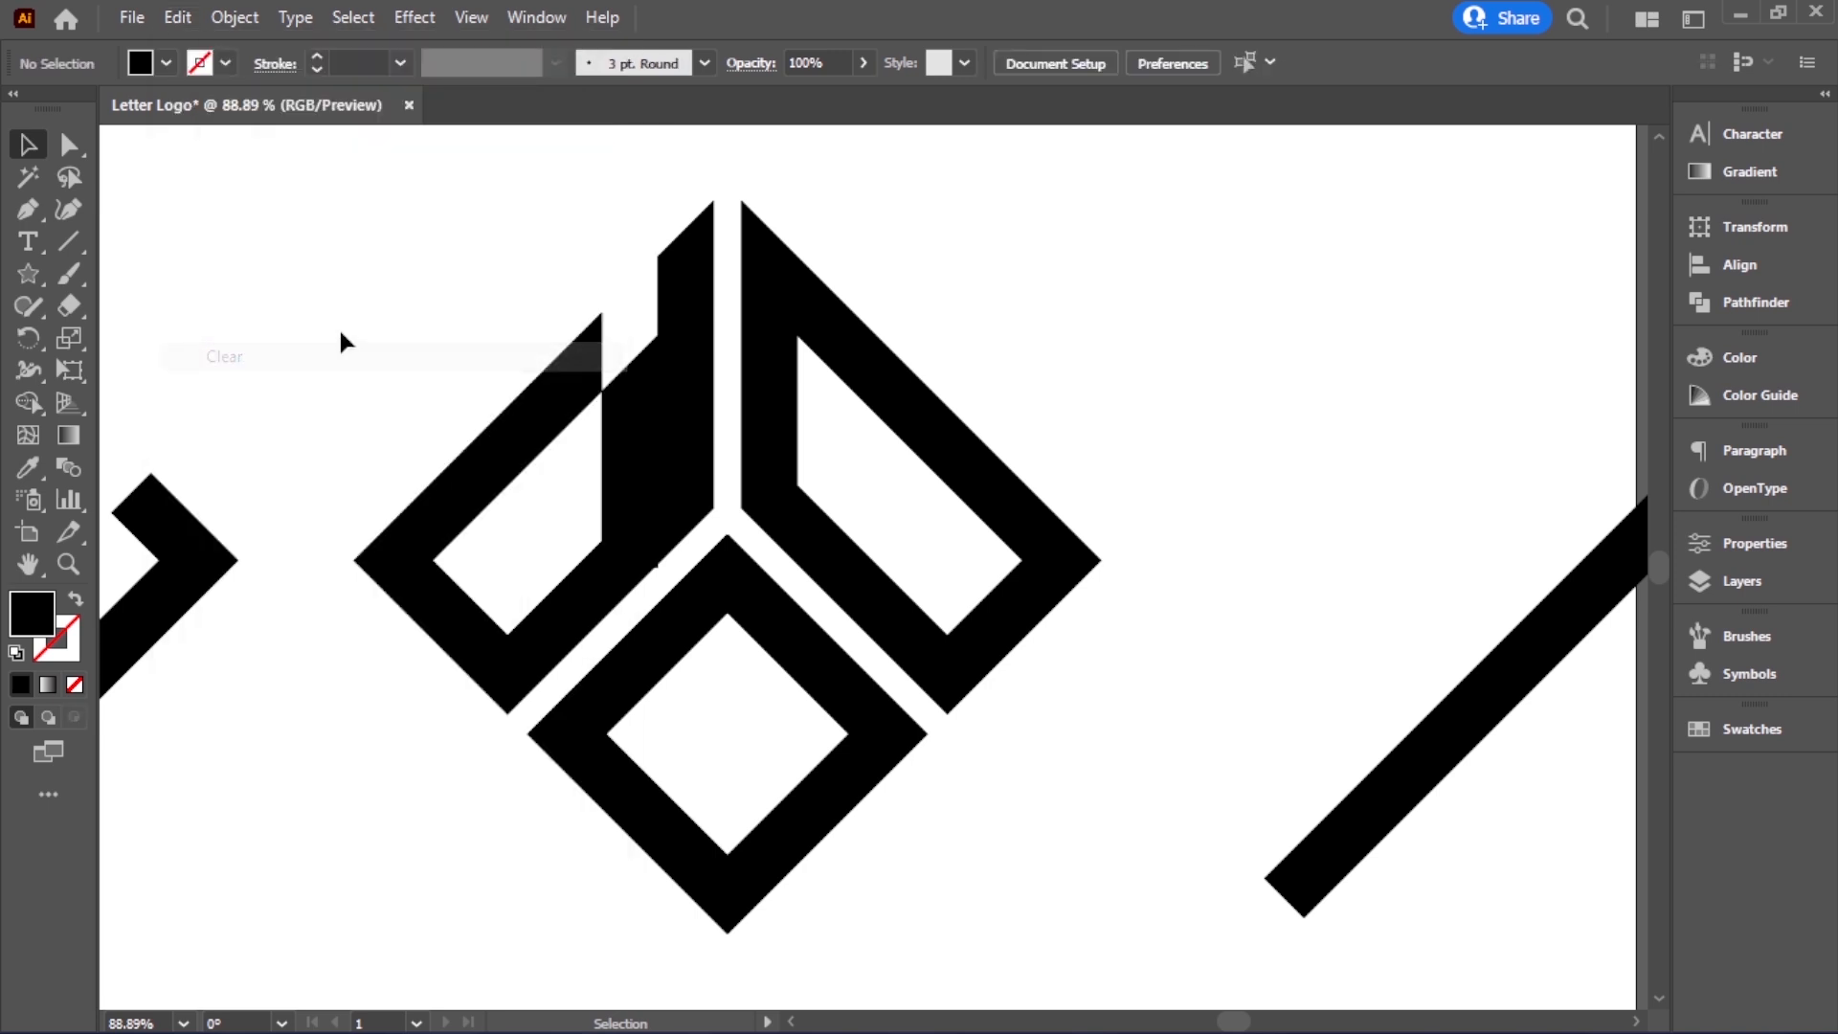
{"action": "left_click", "coordinate": [609, 433]}
{"action": "left_click", "coordinate": [178, 18]}
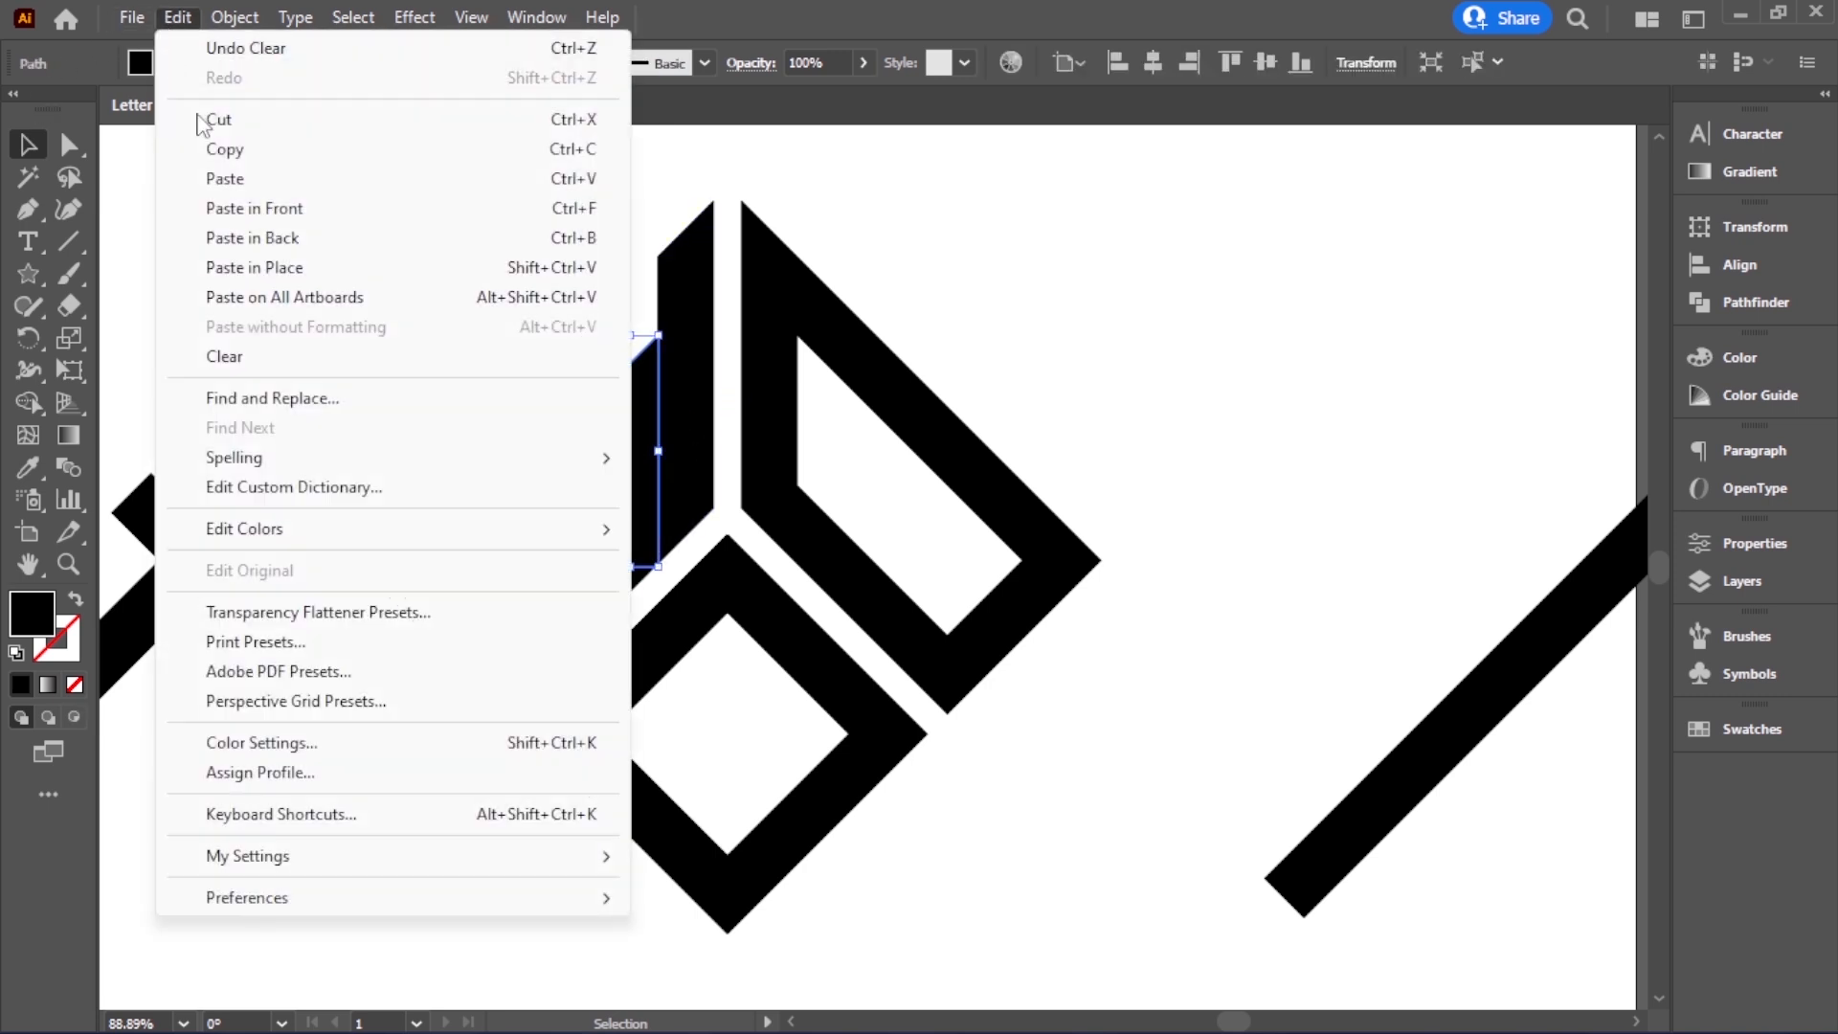
{"action": "left_click", "coordinate": [234, 355]}
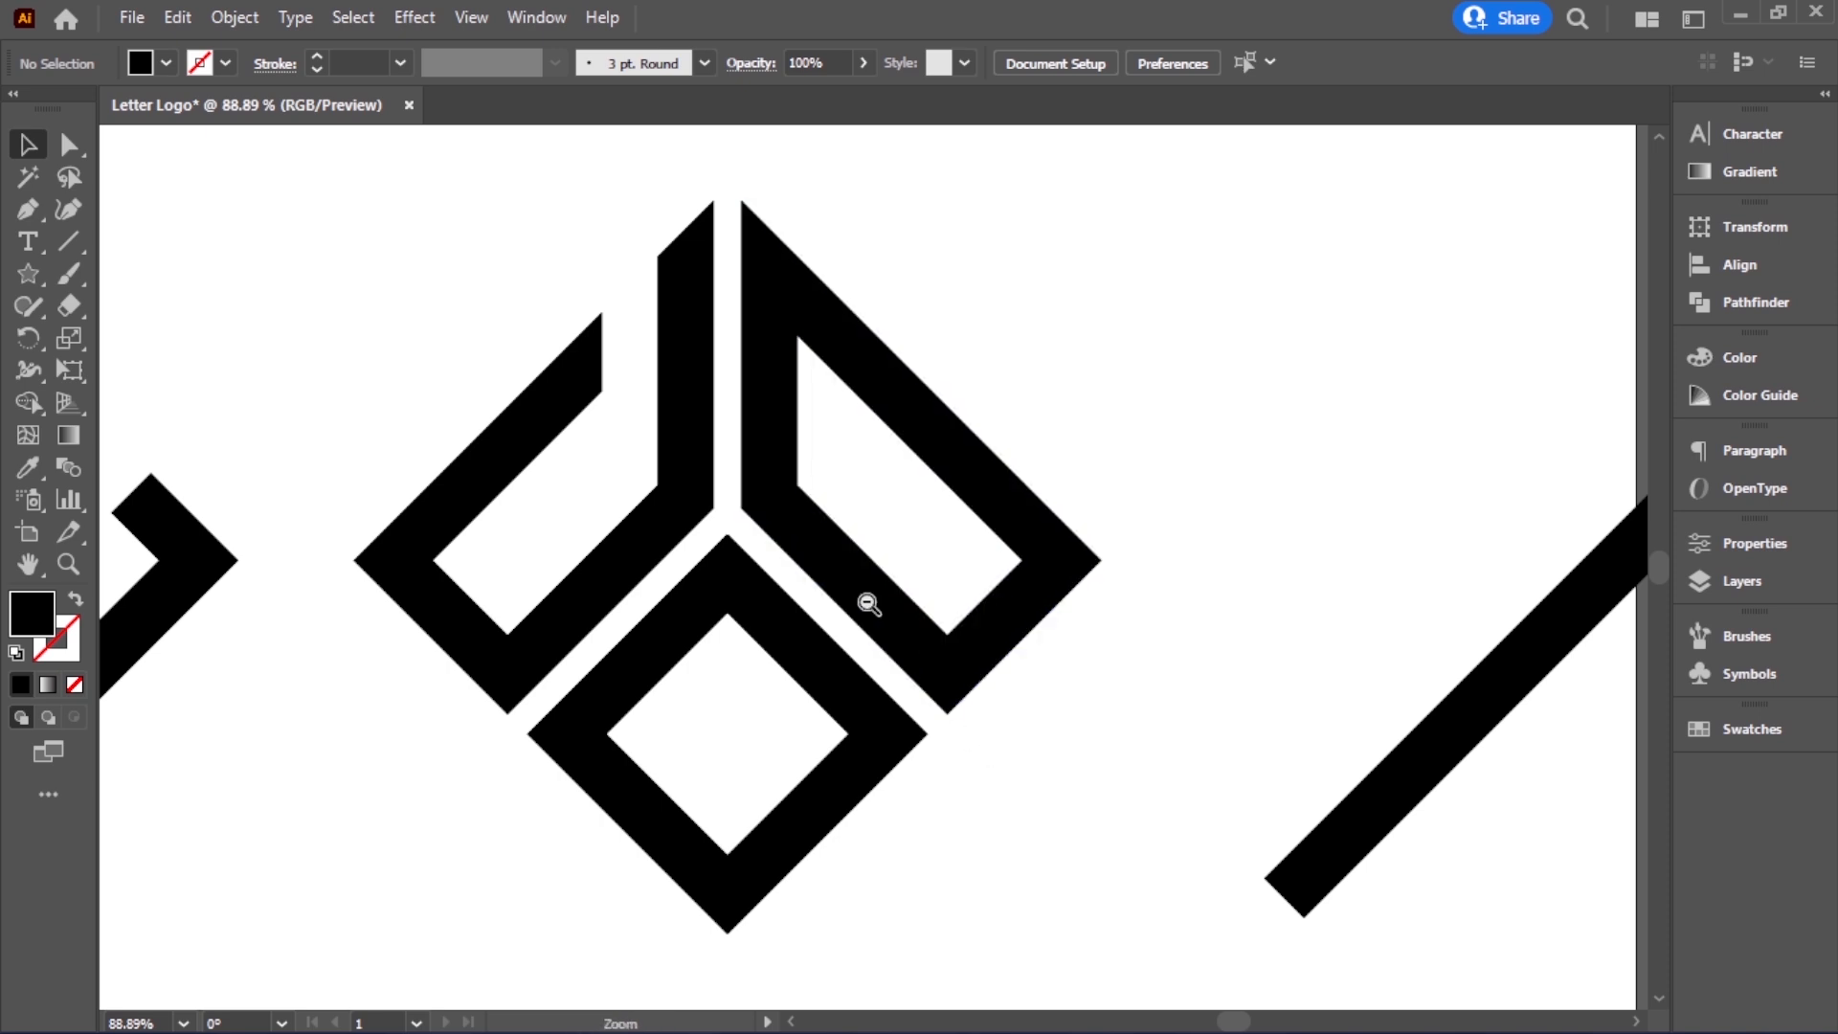
Place a copy of the Y shape's lower-left diagonal bar across the right logo's upper-right frame, reaching into the lower diamond
{"action": "key", "text": "ctrl+minus"}
{"action": "key", "text": "ctrl+minus"}
{"action": "left_click_drag", "start_coordinate": [881, 649], "coordinate": [976, 718]}
{"action": "scroll", "coordinate": [947, 677], "scroll_direction": "up", "scroll_amount": 2}
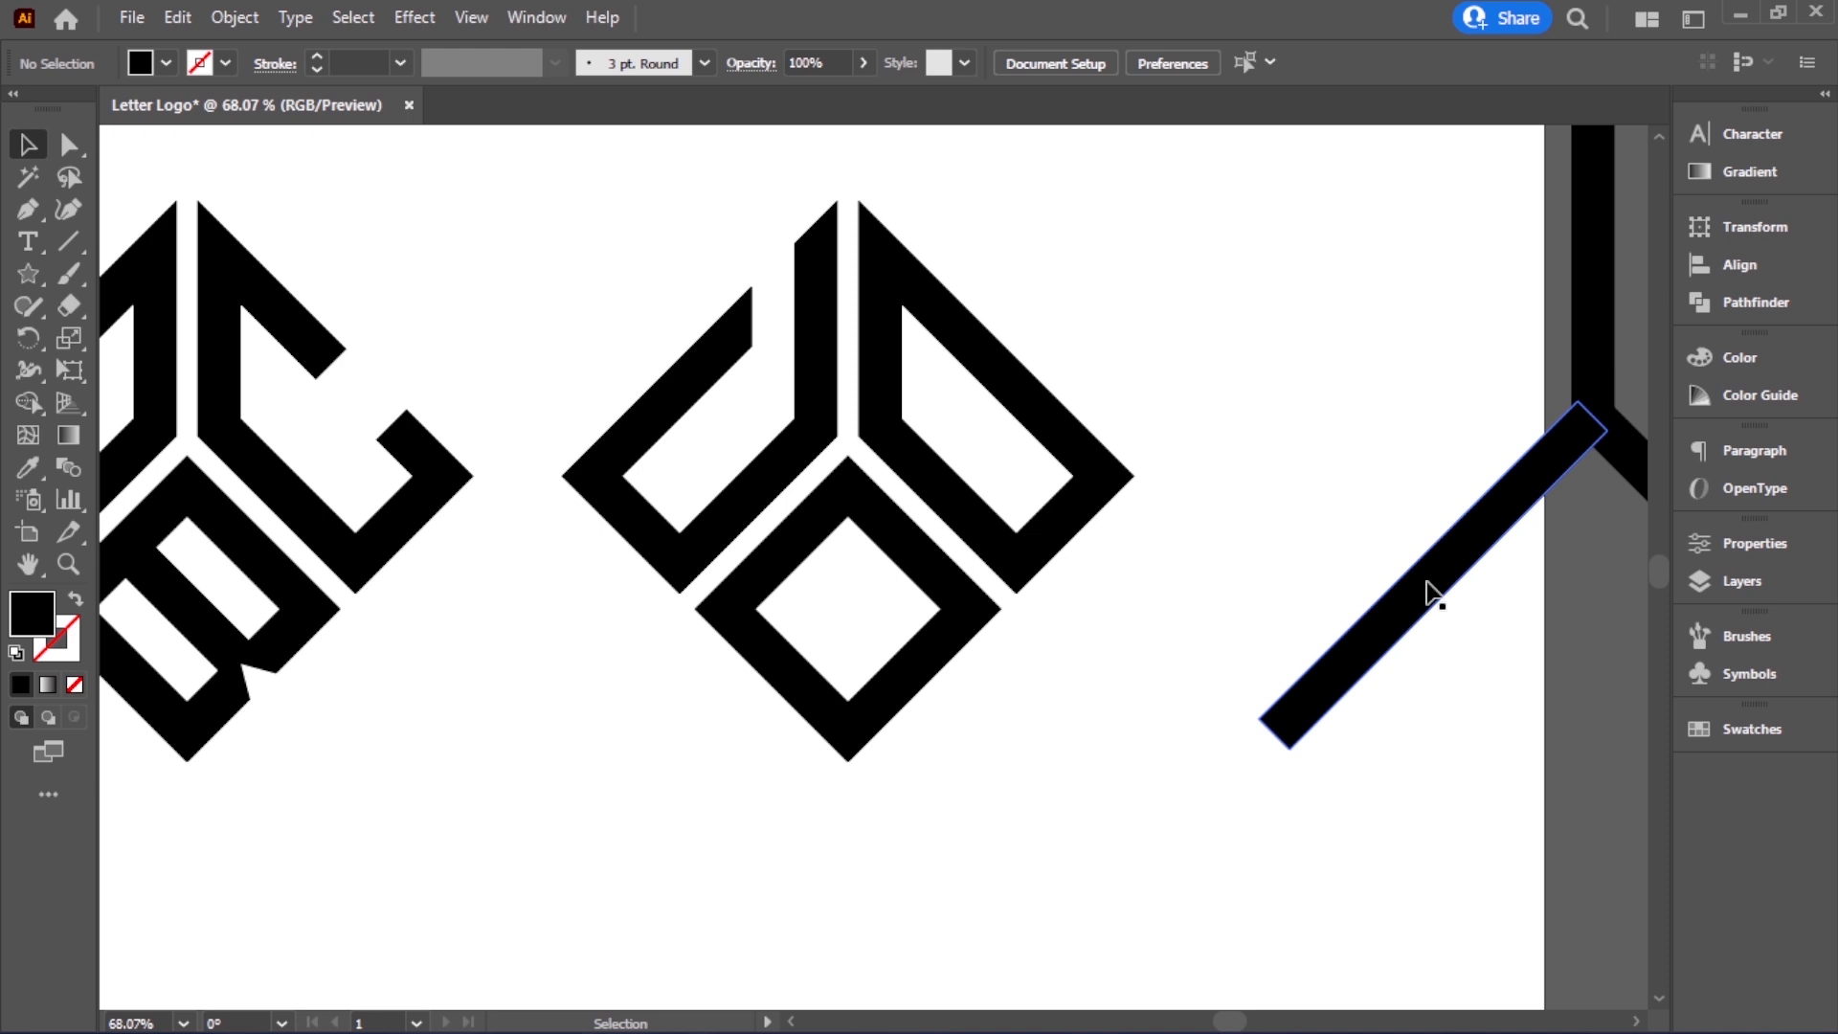
{"action": "scroll", "coordinate": [1205, 574], "scroll_direction": "right", "scroll_amount": 2}
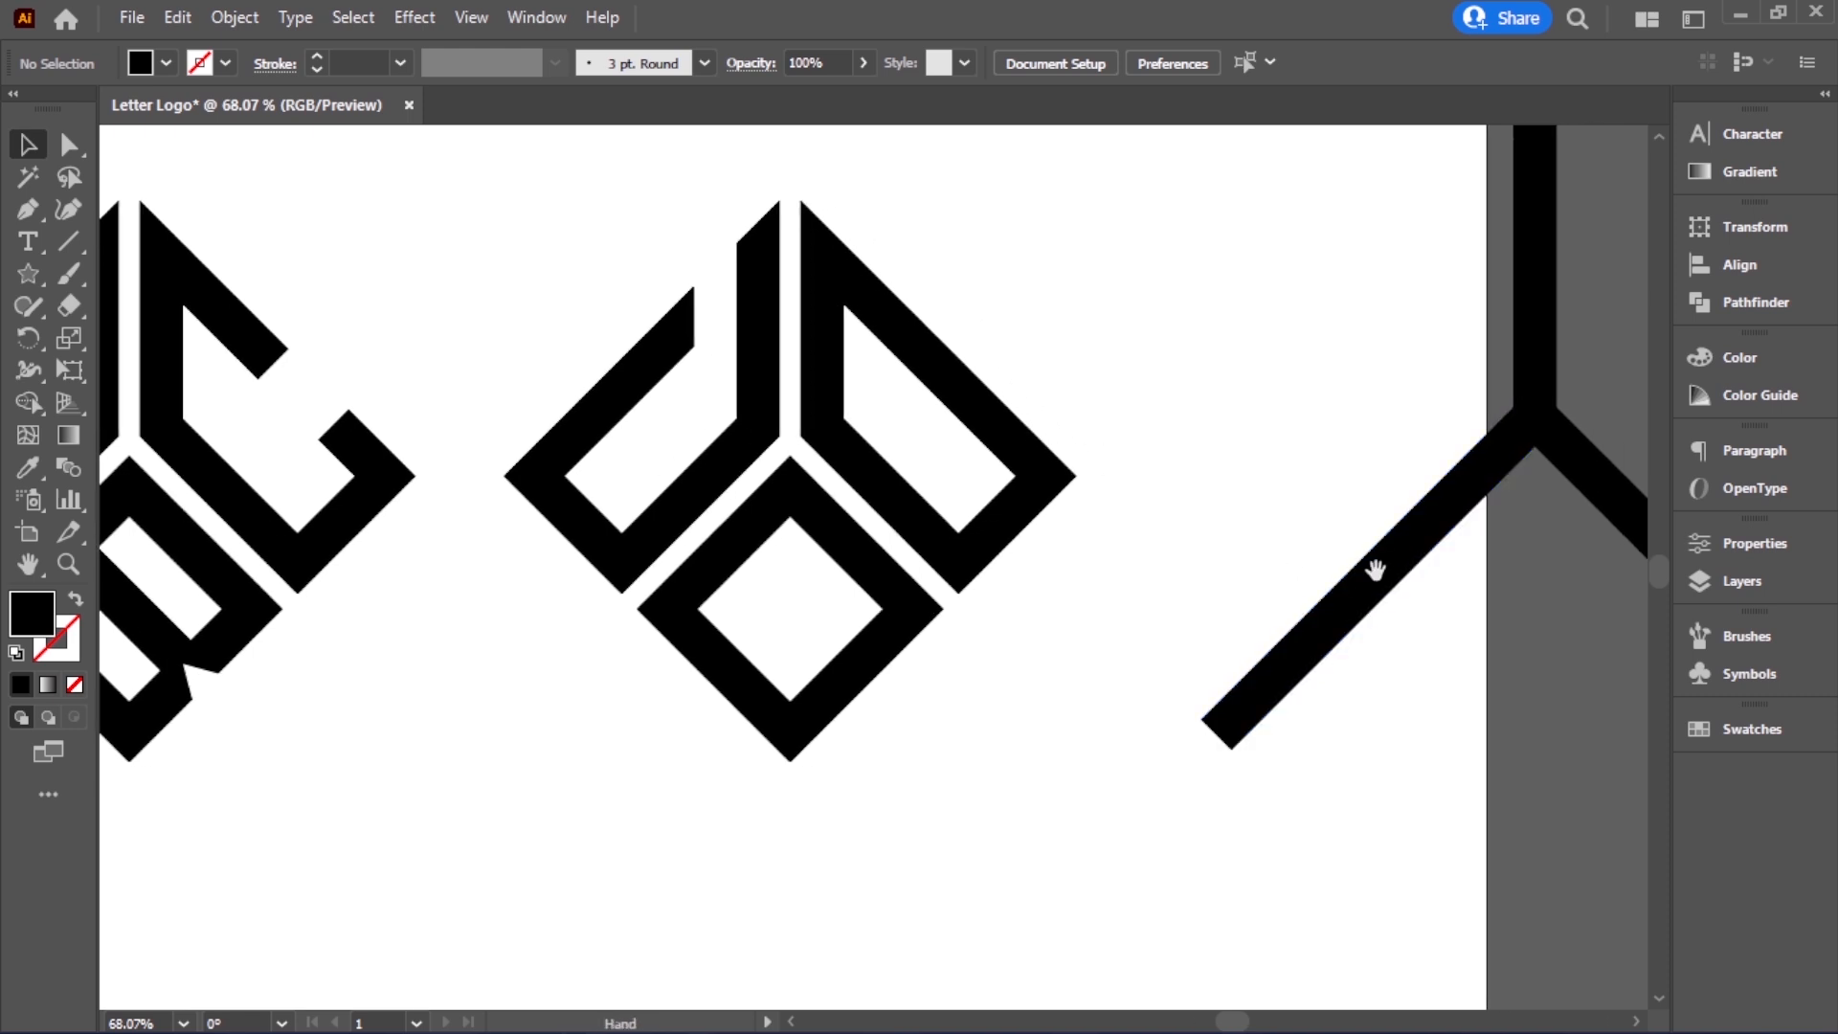
{"action": "left_click_drag", "start_coordinate": [1399, 572], "coordinate": [1053, 451]}
{"action": "key", "text": "ctrl+shift+a"}
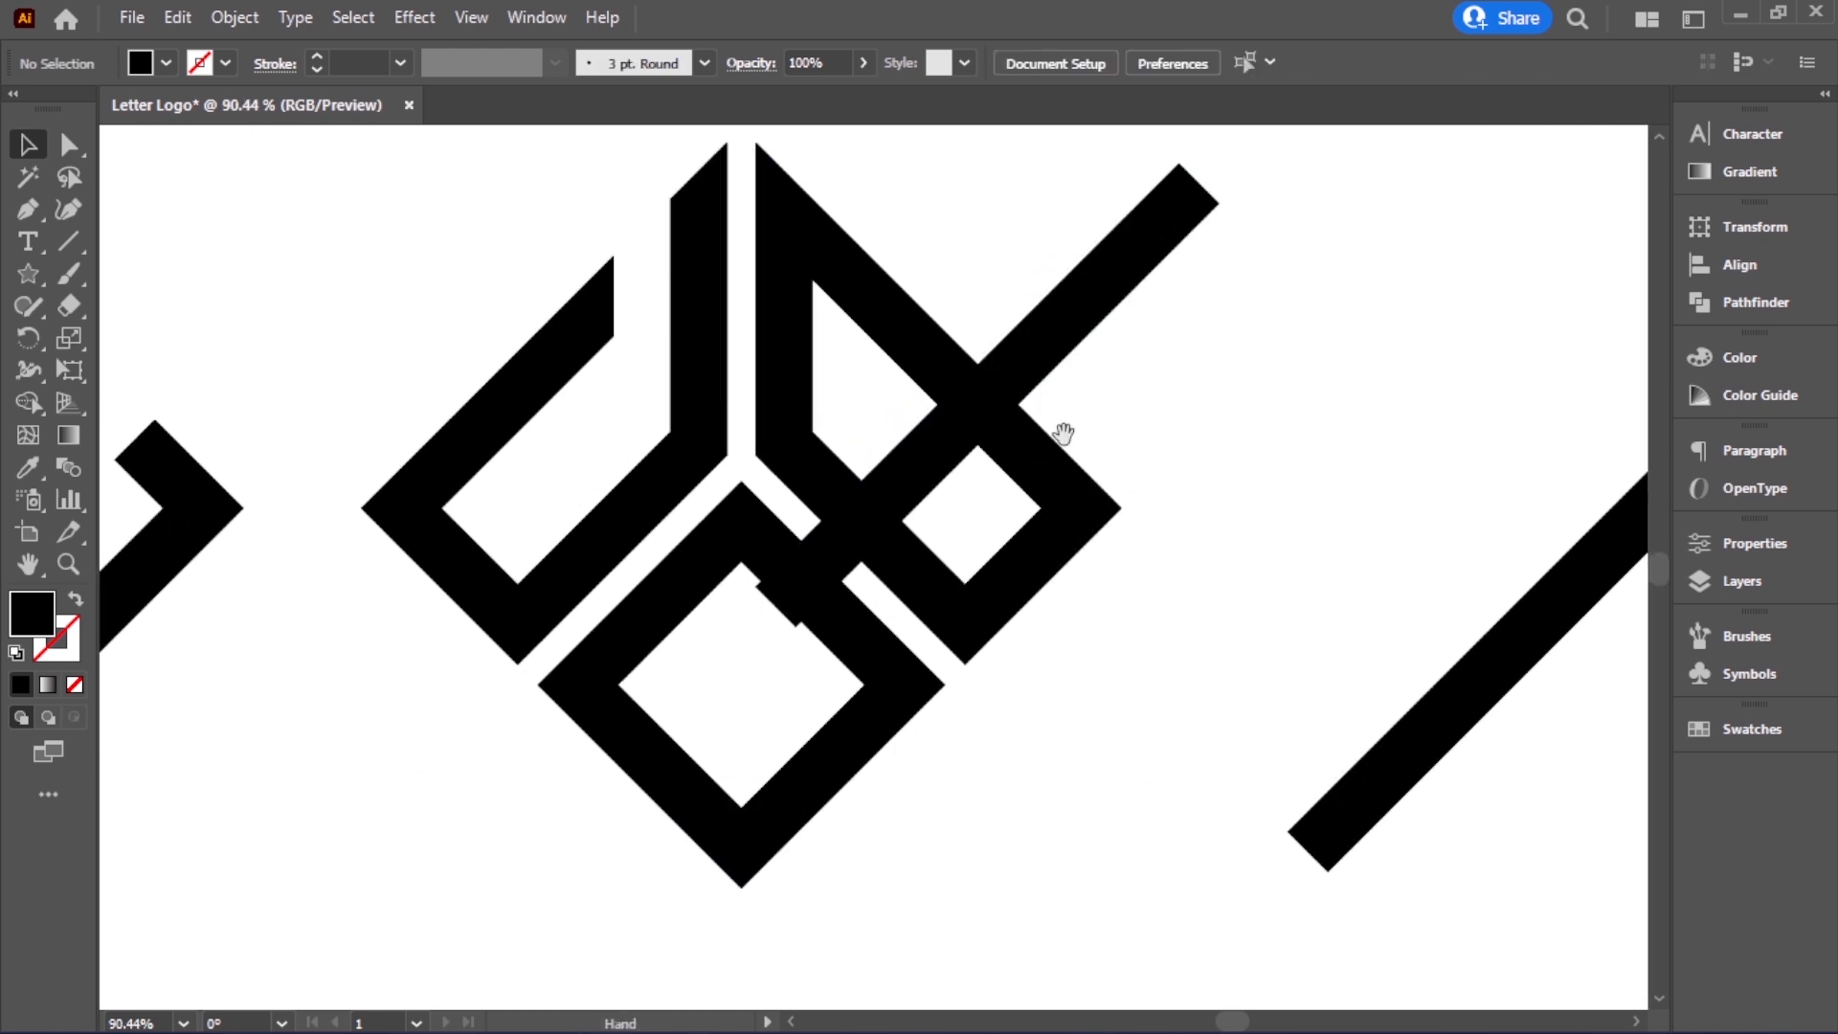
{"action": "left_click_drag", "start_coordinate": [1020, 386], "coordinate": [1013, 387]}
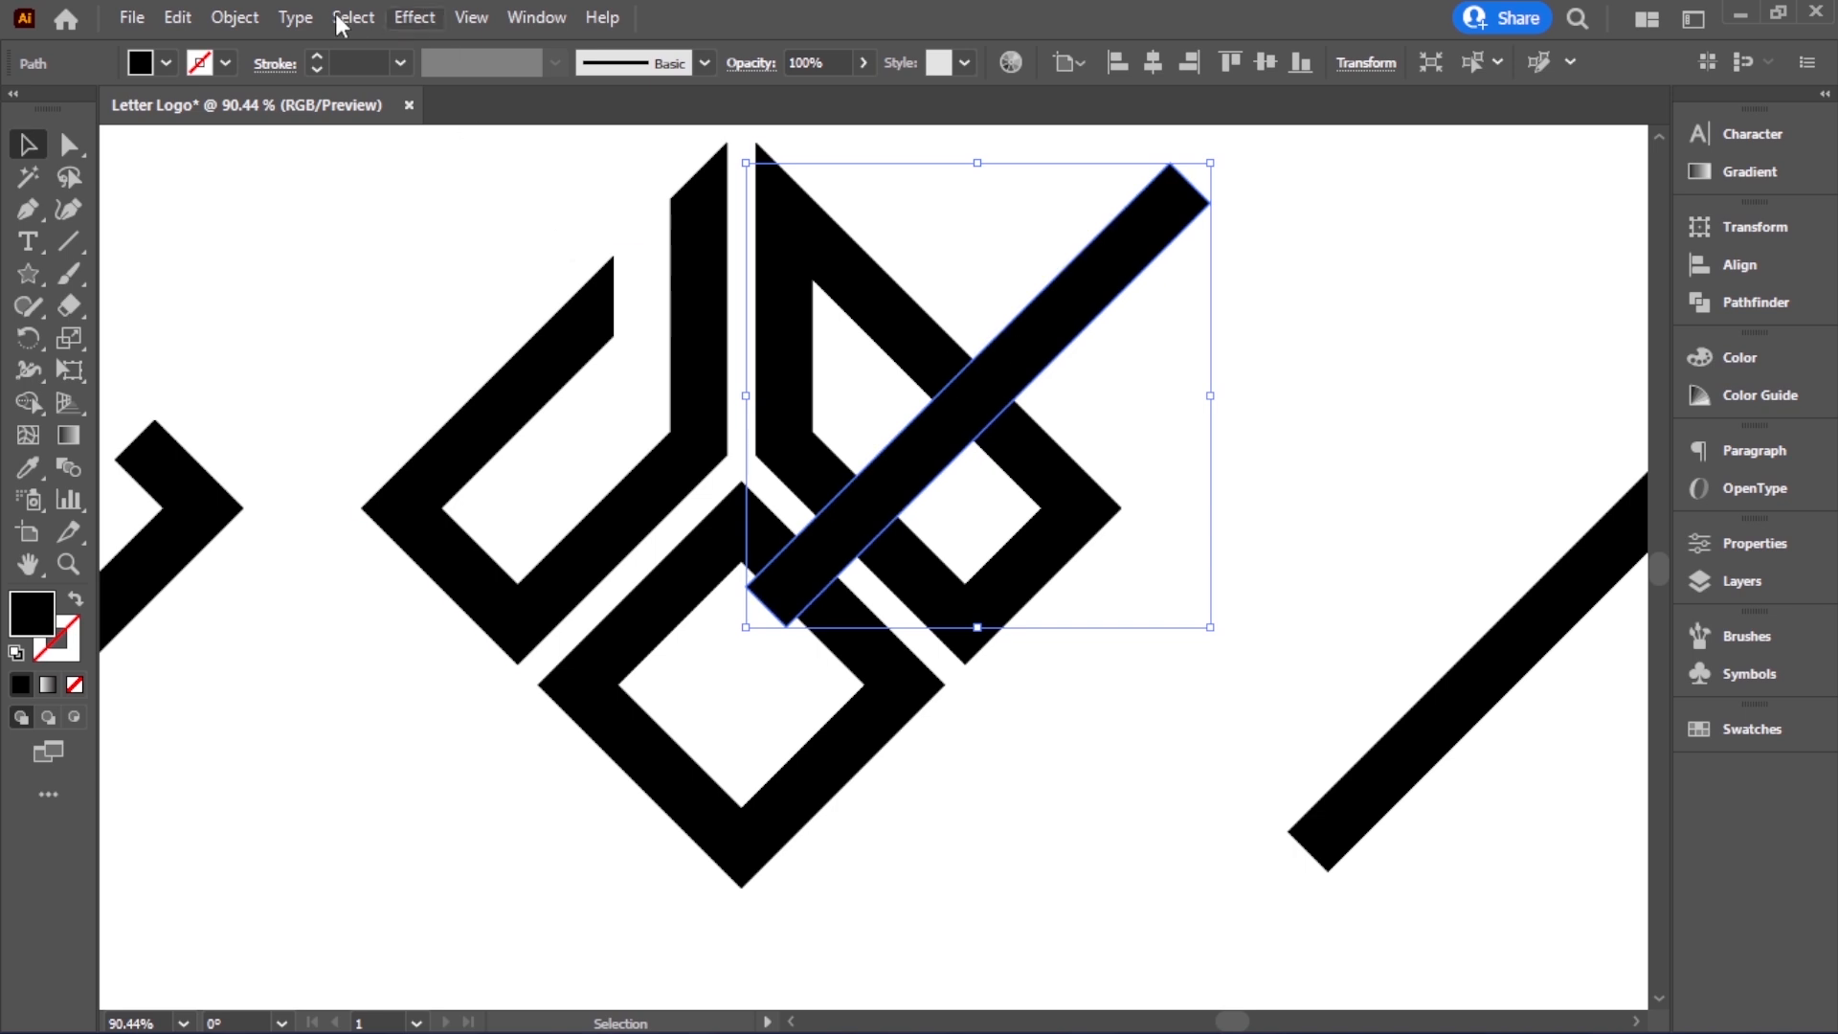
Create an offset path of 20 px around the diagonal bar crossing the right logo
{"action": "left_click", "coordinate": [237, 17]}
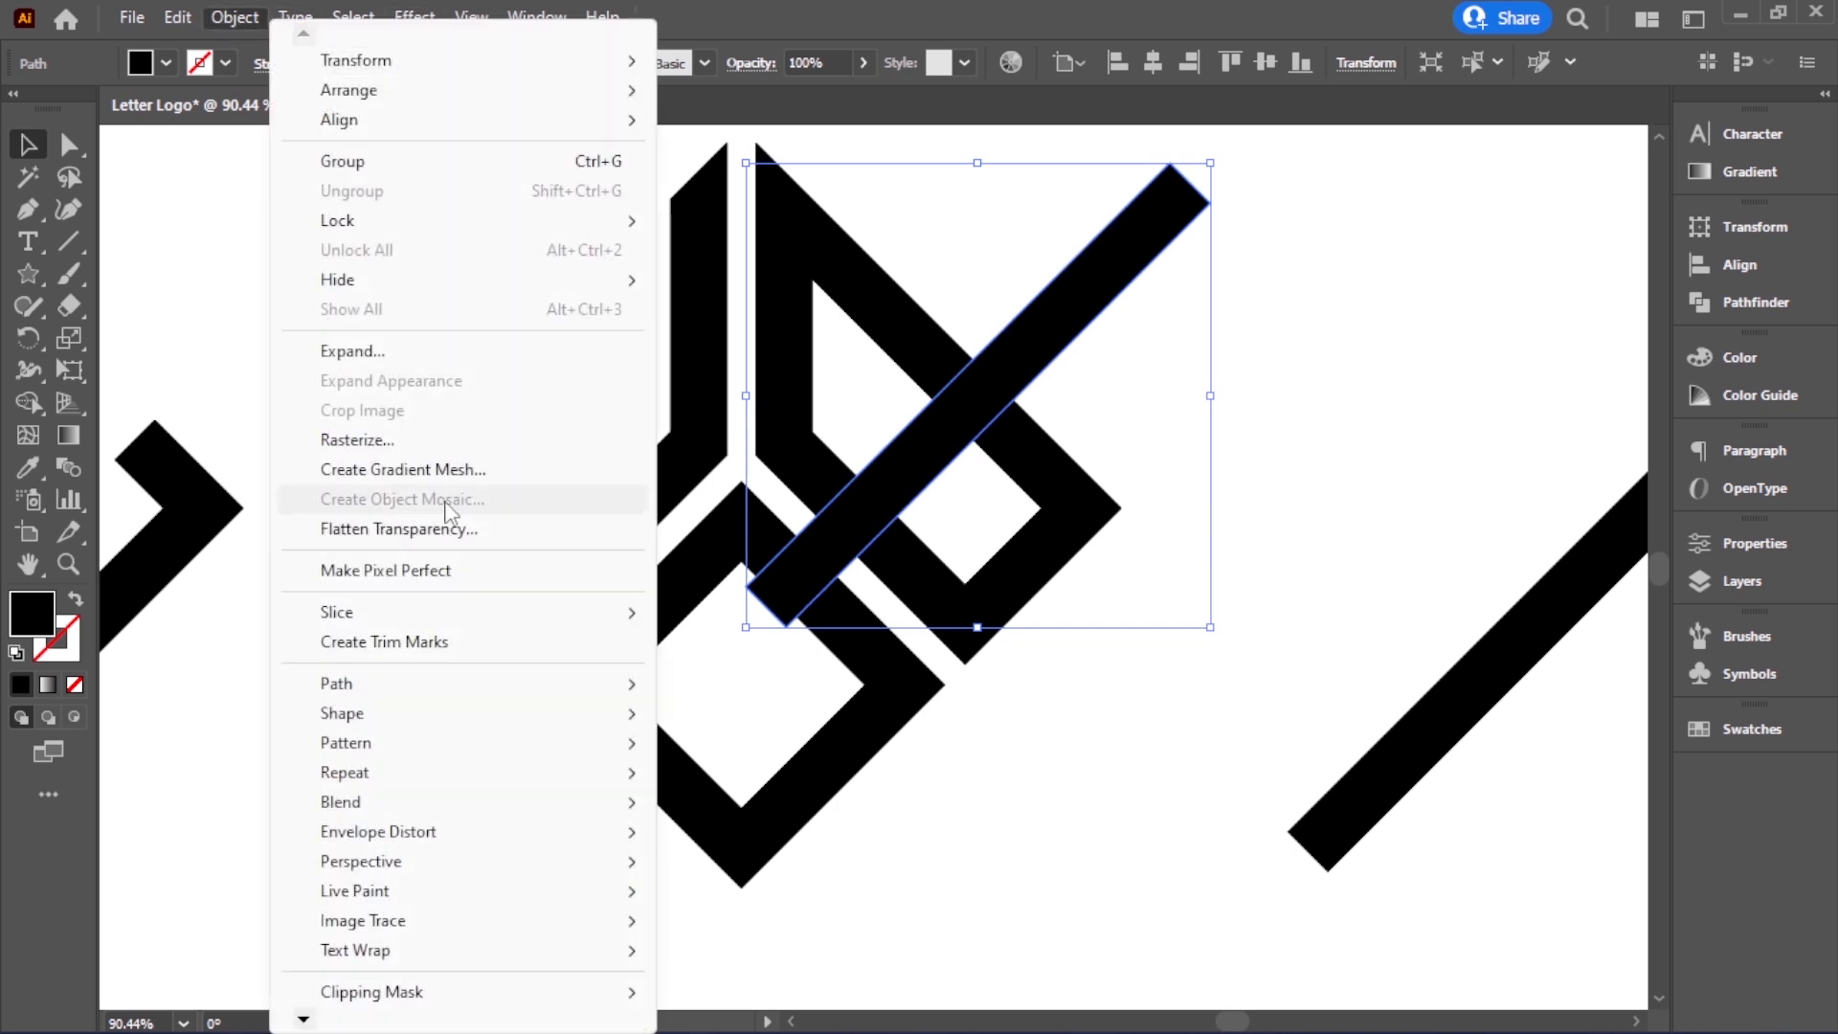
{"action": "mouse_move", "coordinate": [380, 693]}
{"action": "left_click", "coordinate": [746, 439]}
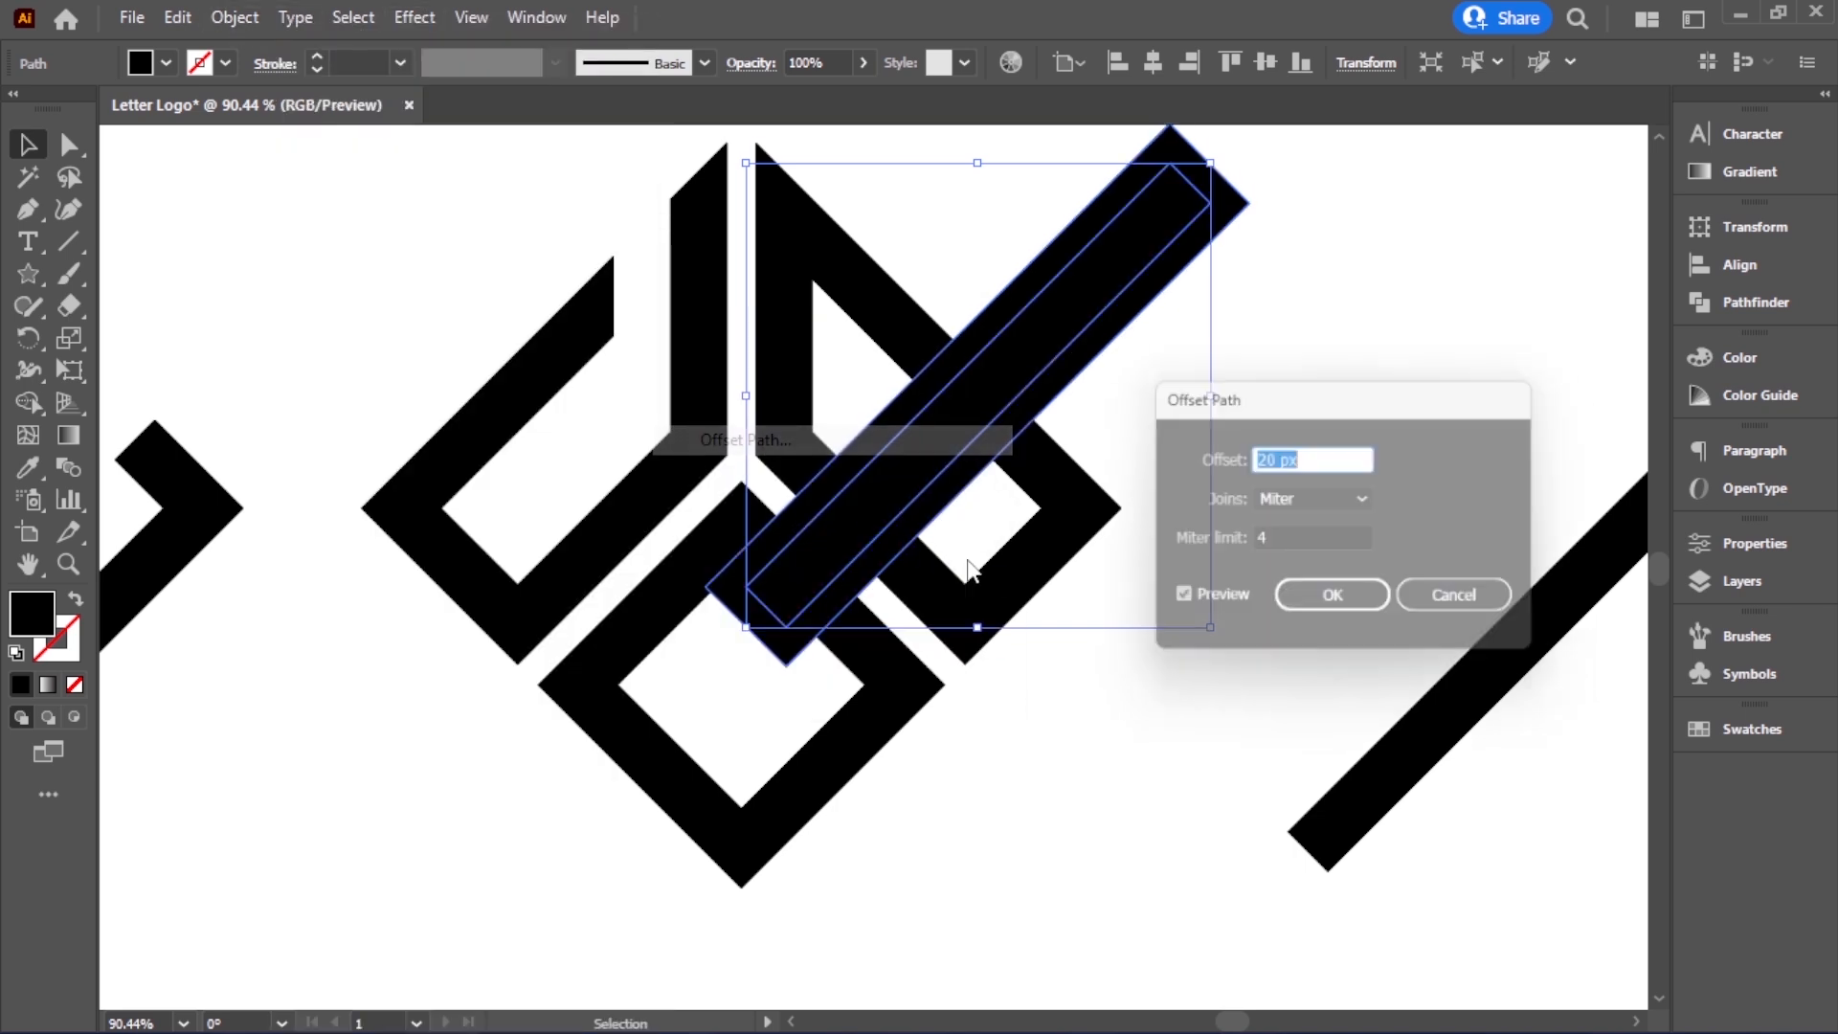
{"action": "left_click", "coordinate": [1338, 603]}
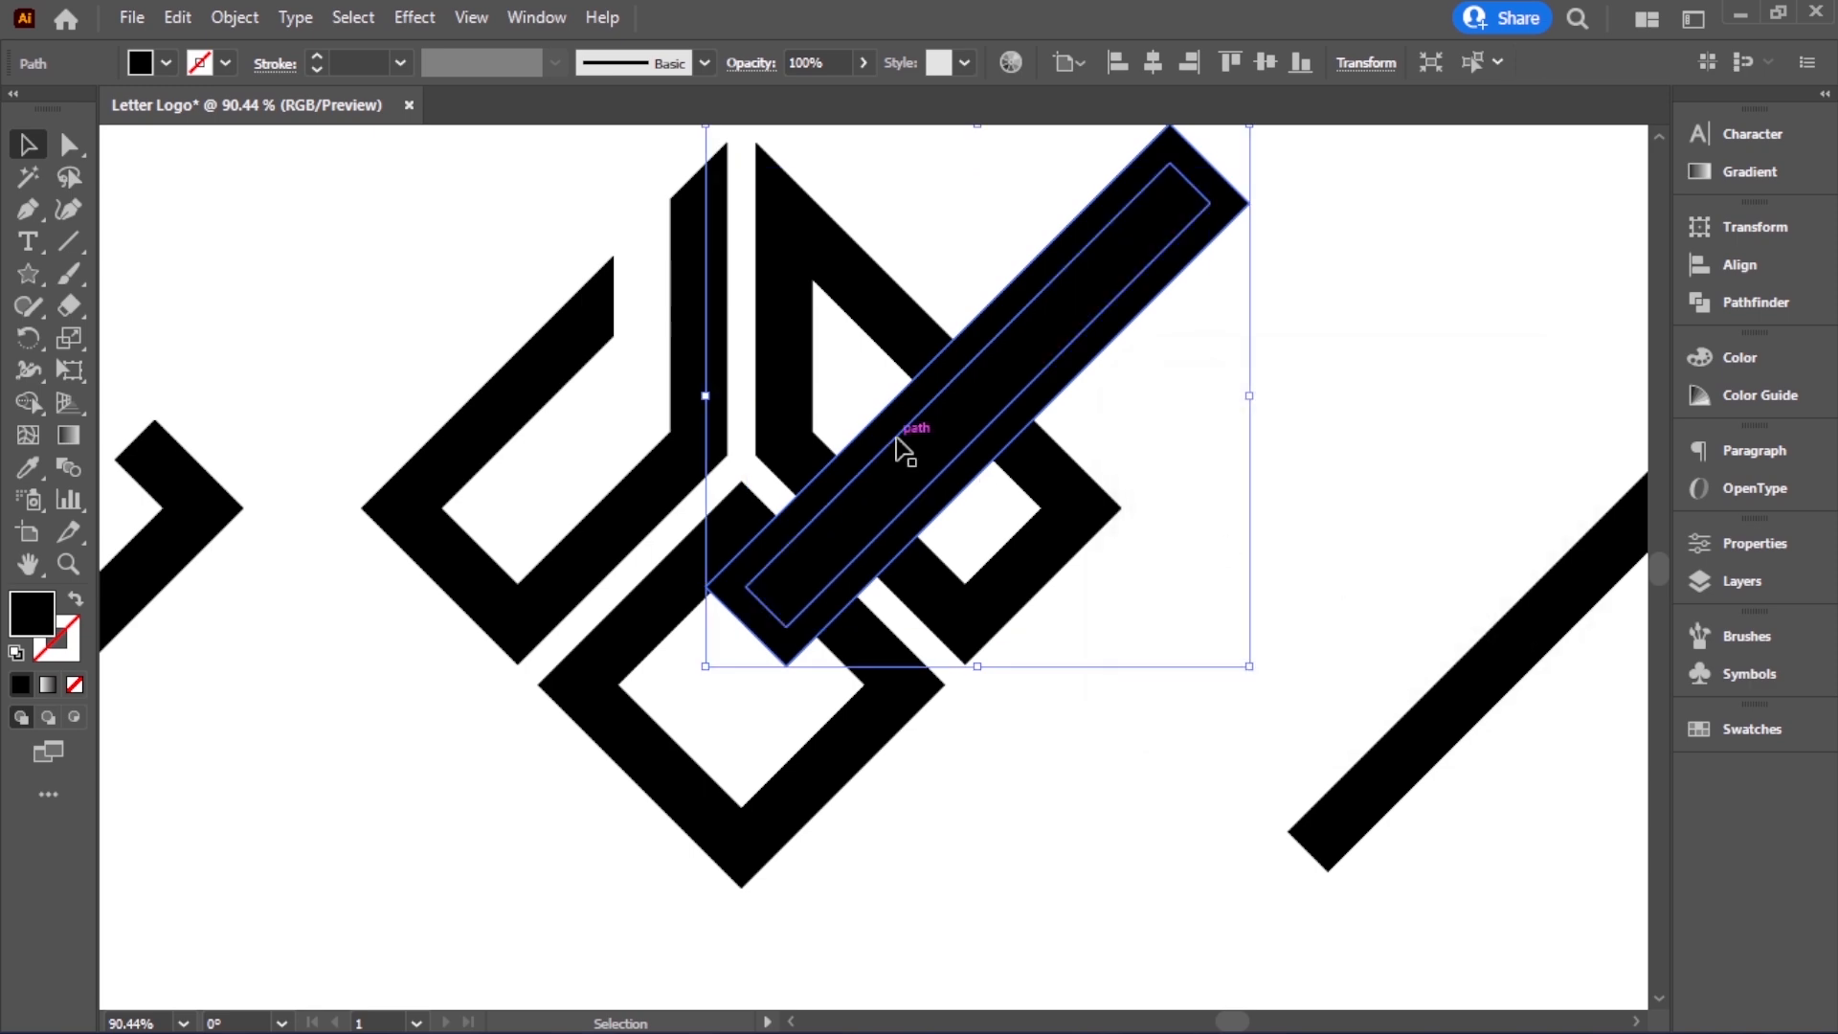
Fill the right logo's new offset bar with red
{"action": "left_click", "coordinate": [165, 63]}
{"action": "left_click", "coordinate": [94, 109]}
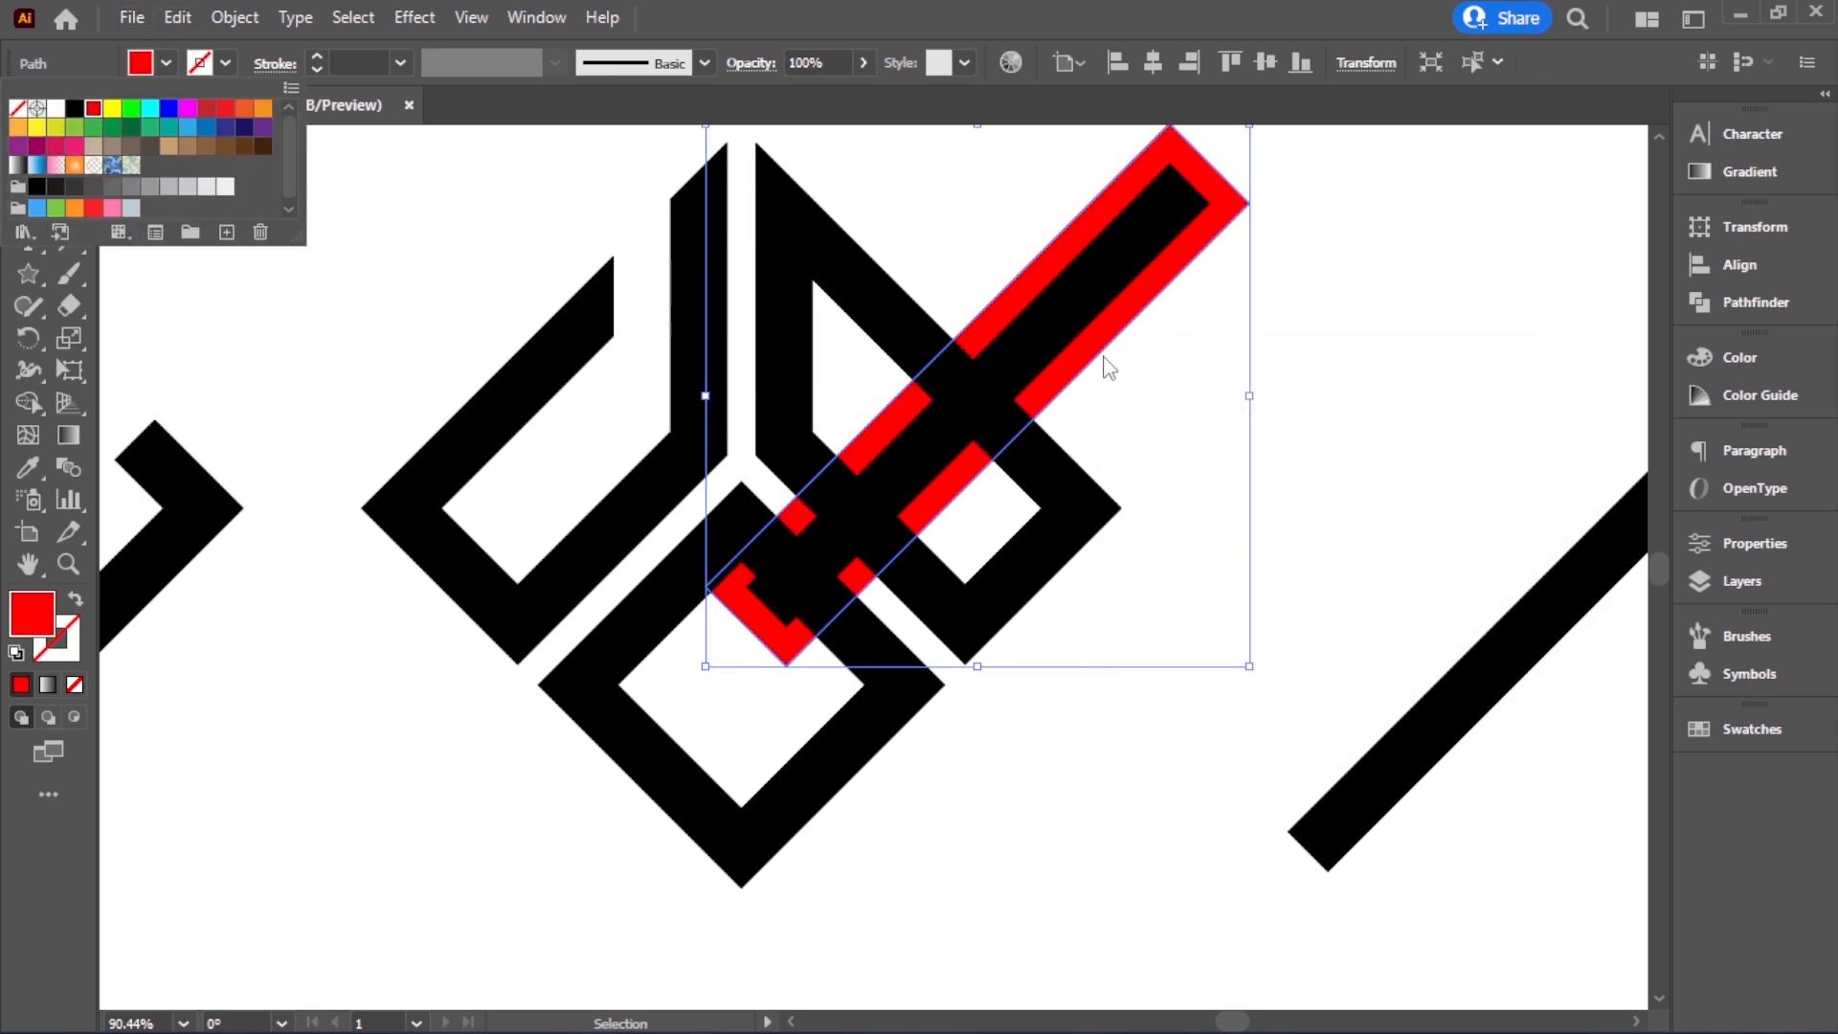
{"action": "left_click", "coordinate": [1106, 358]}
Use Shape Builder to remove the diagonal bar's protruding end and the offset strips that cross the right logo's upper-right frame
{"action": "left_click_drag", "start_coordinate": [948, 246], "coordinate": [1007, 431]}
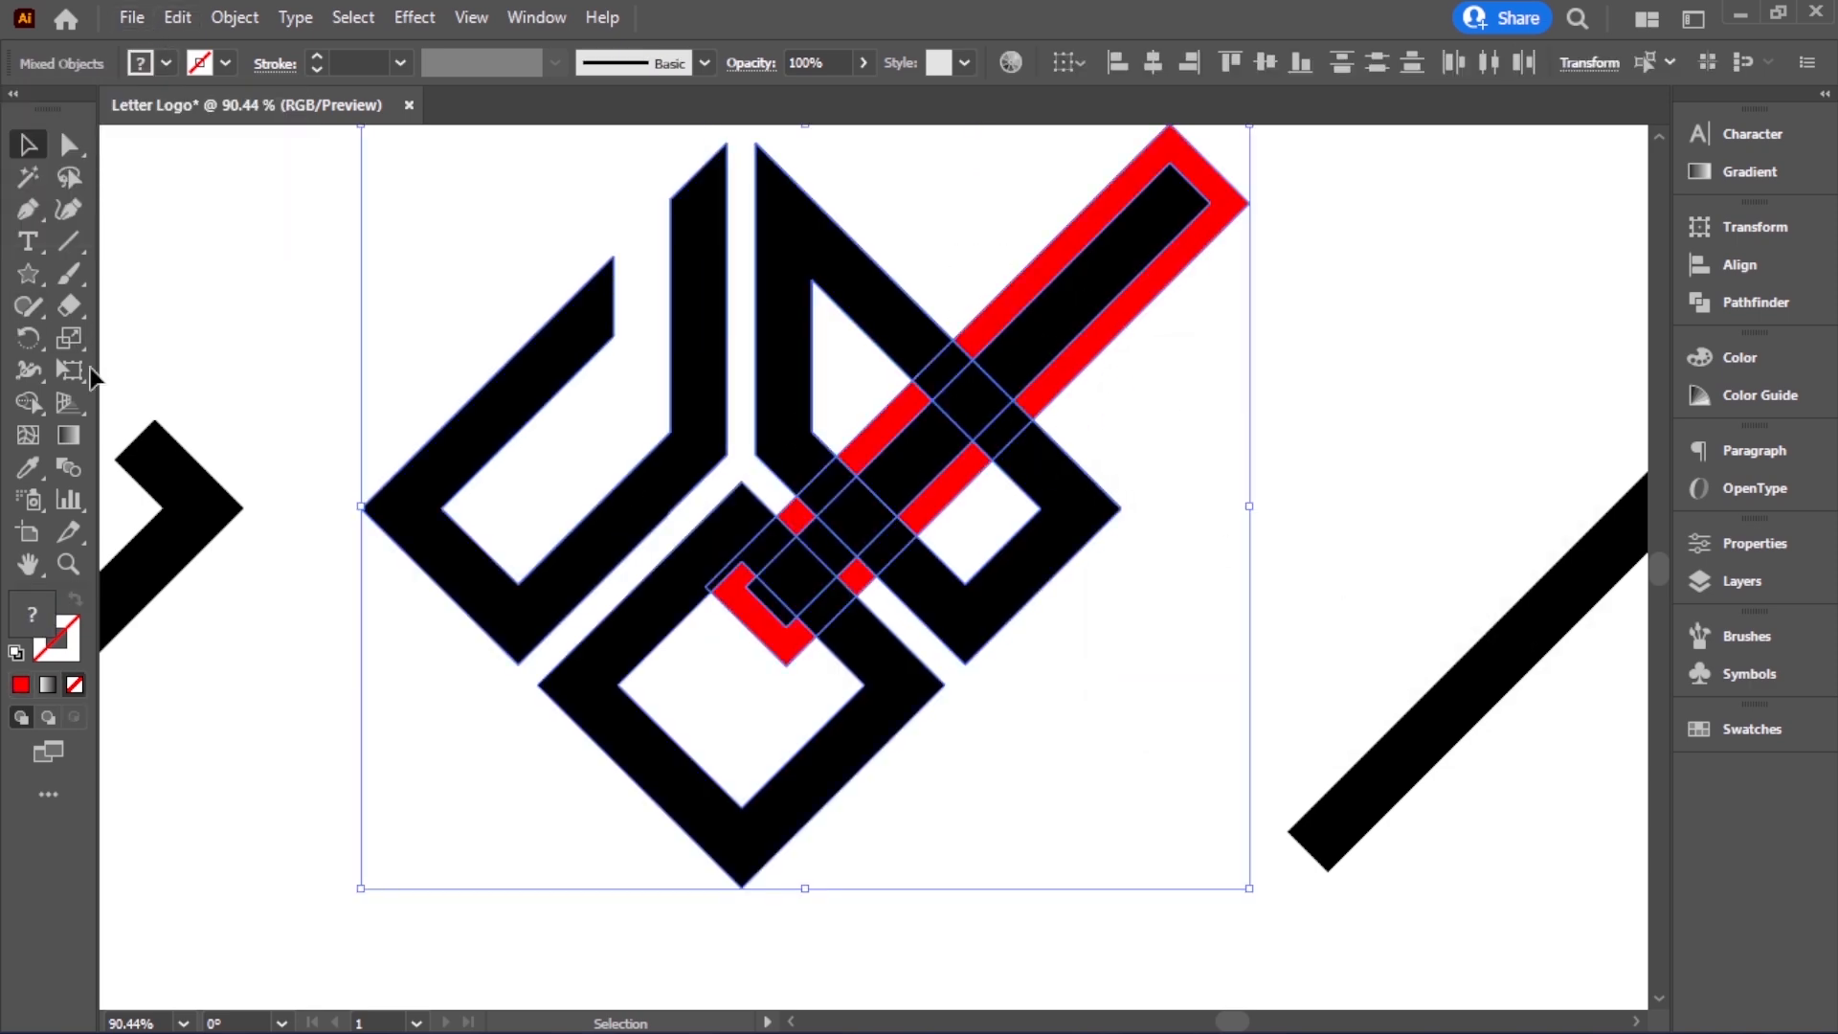
{"action": "left_click", "coordinate": [27, 402]}
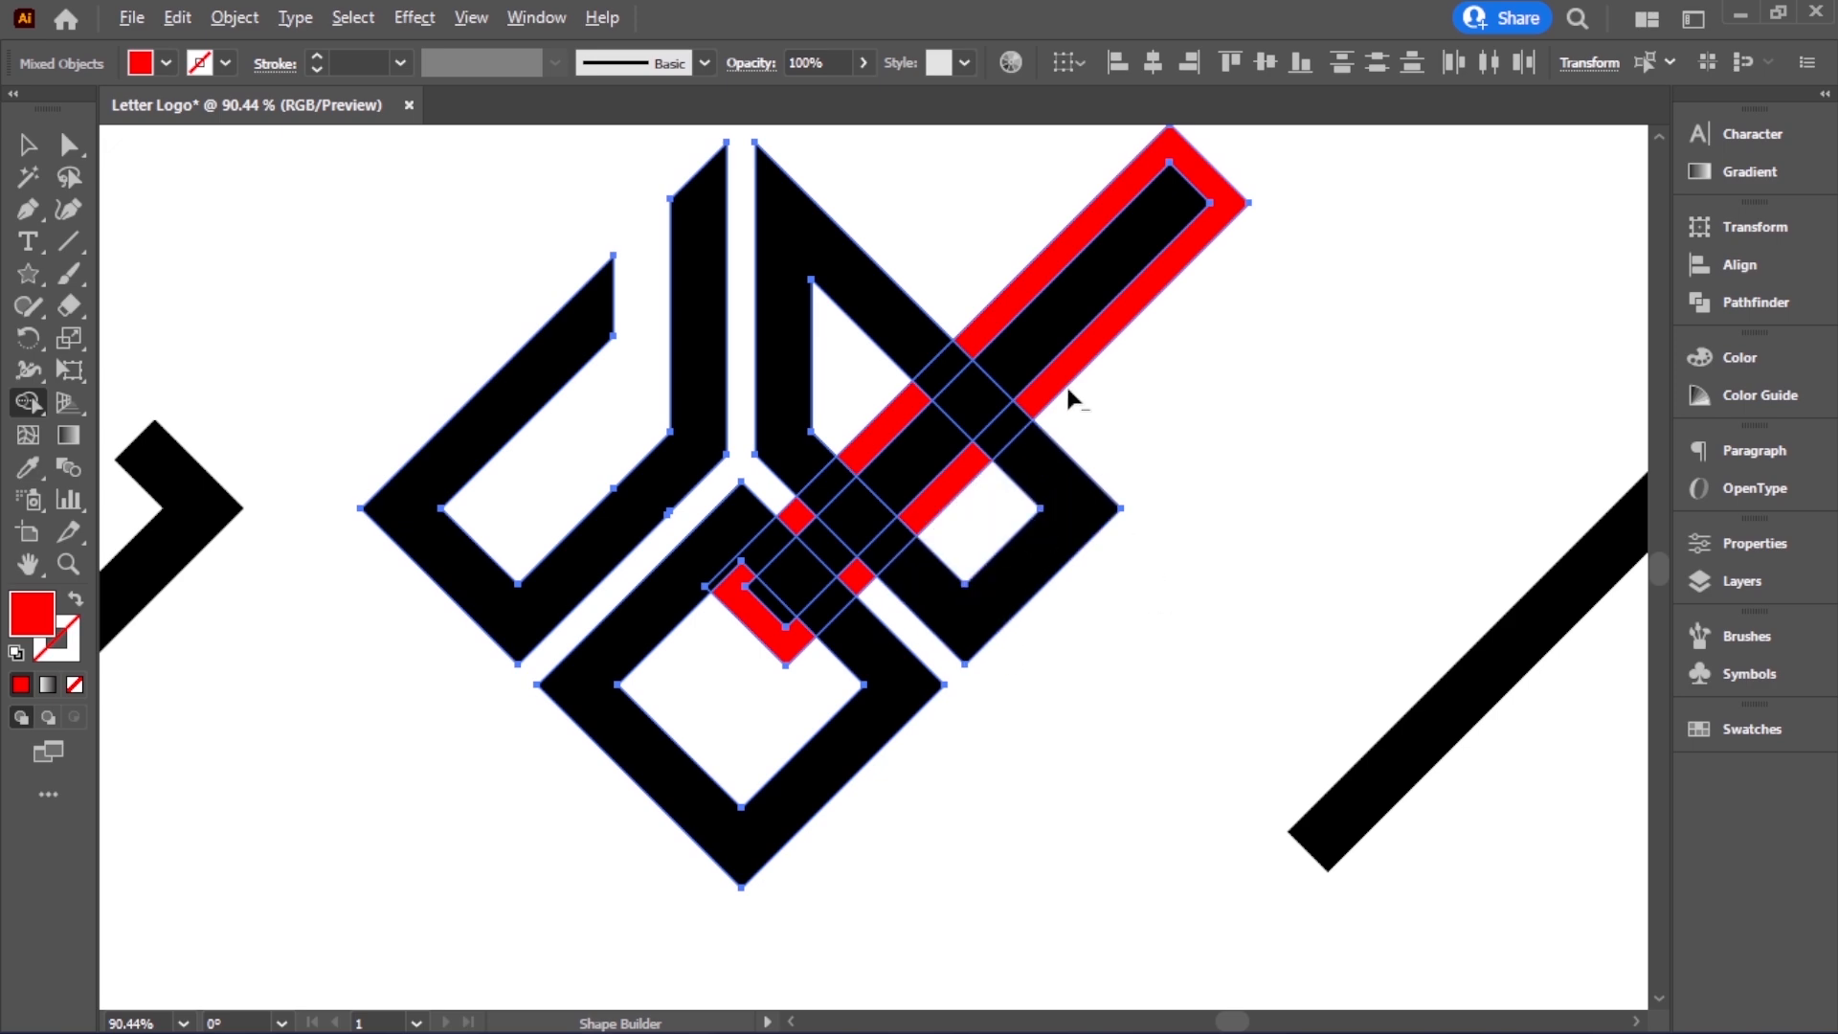
{"action": "left_click_drag", "start_coordinate": [1046, 228], "coordinate": [1196, 421]}
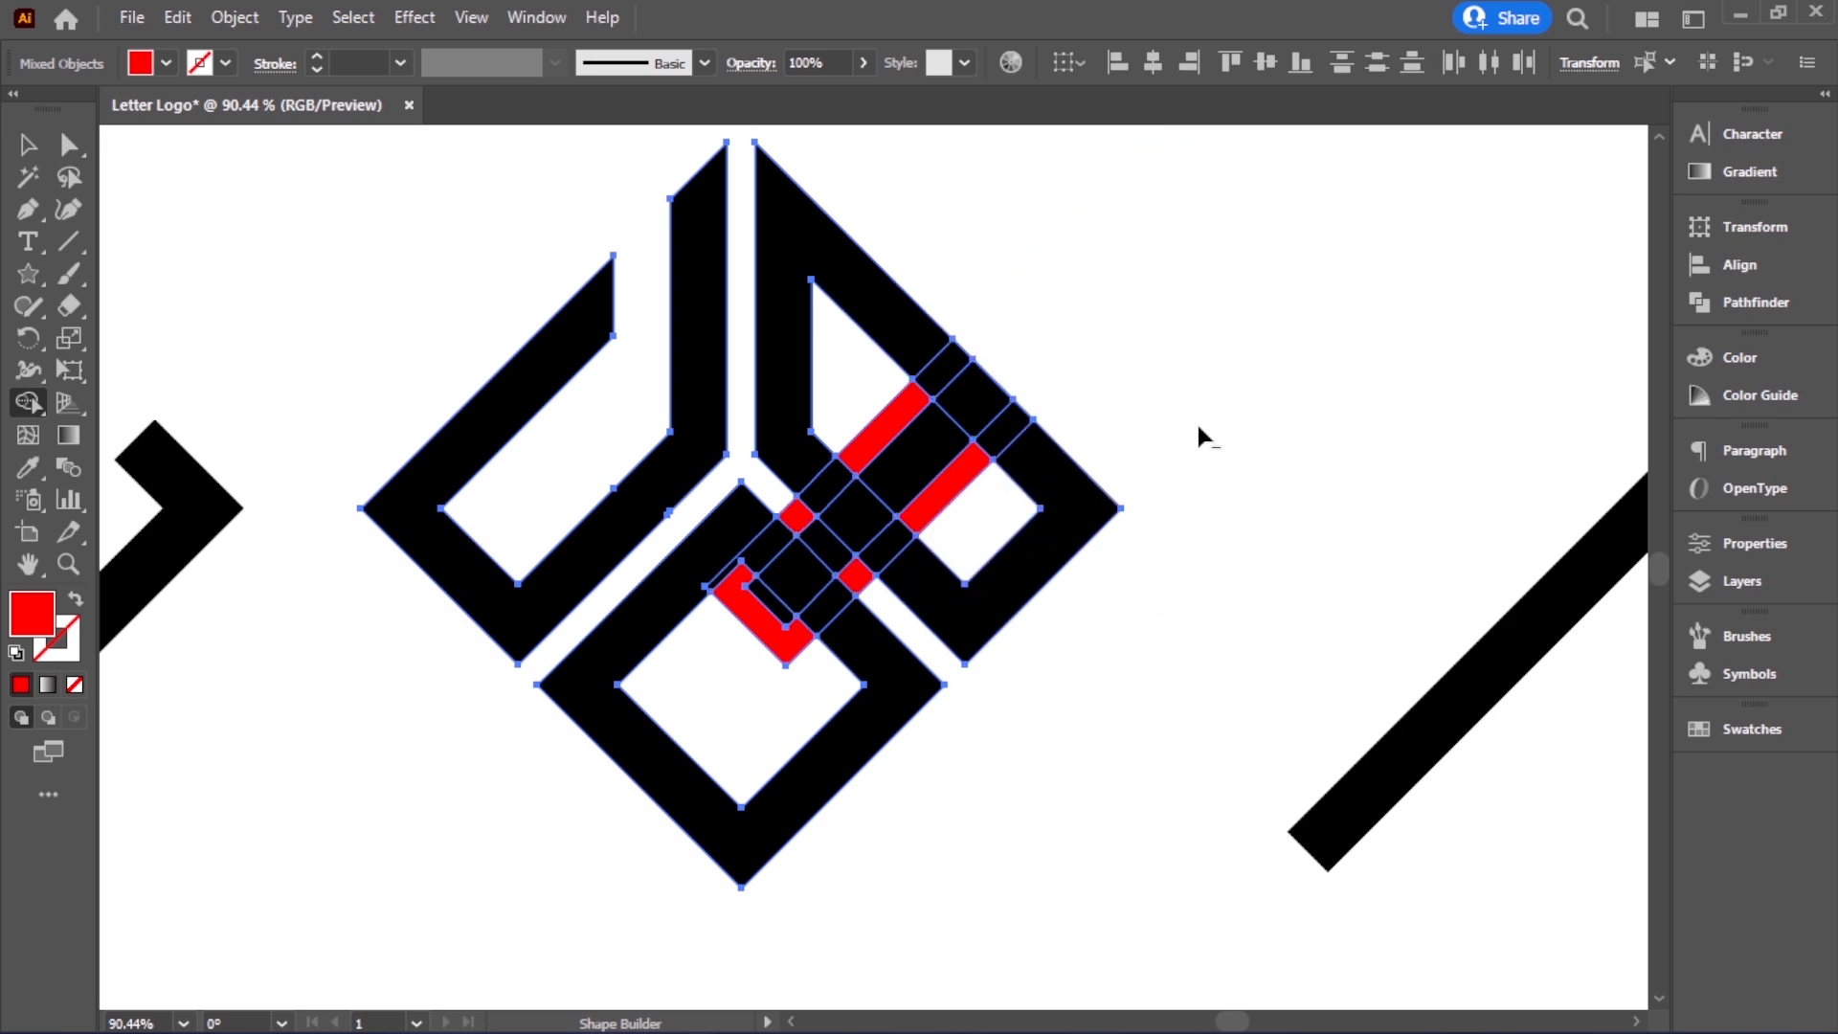
{"action": "left_click", "coordinate": [1002, 429], "text": "alt"}
{"action": "left_click", "coordinate": [946, 387], "text": "alt"}
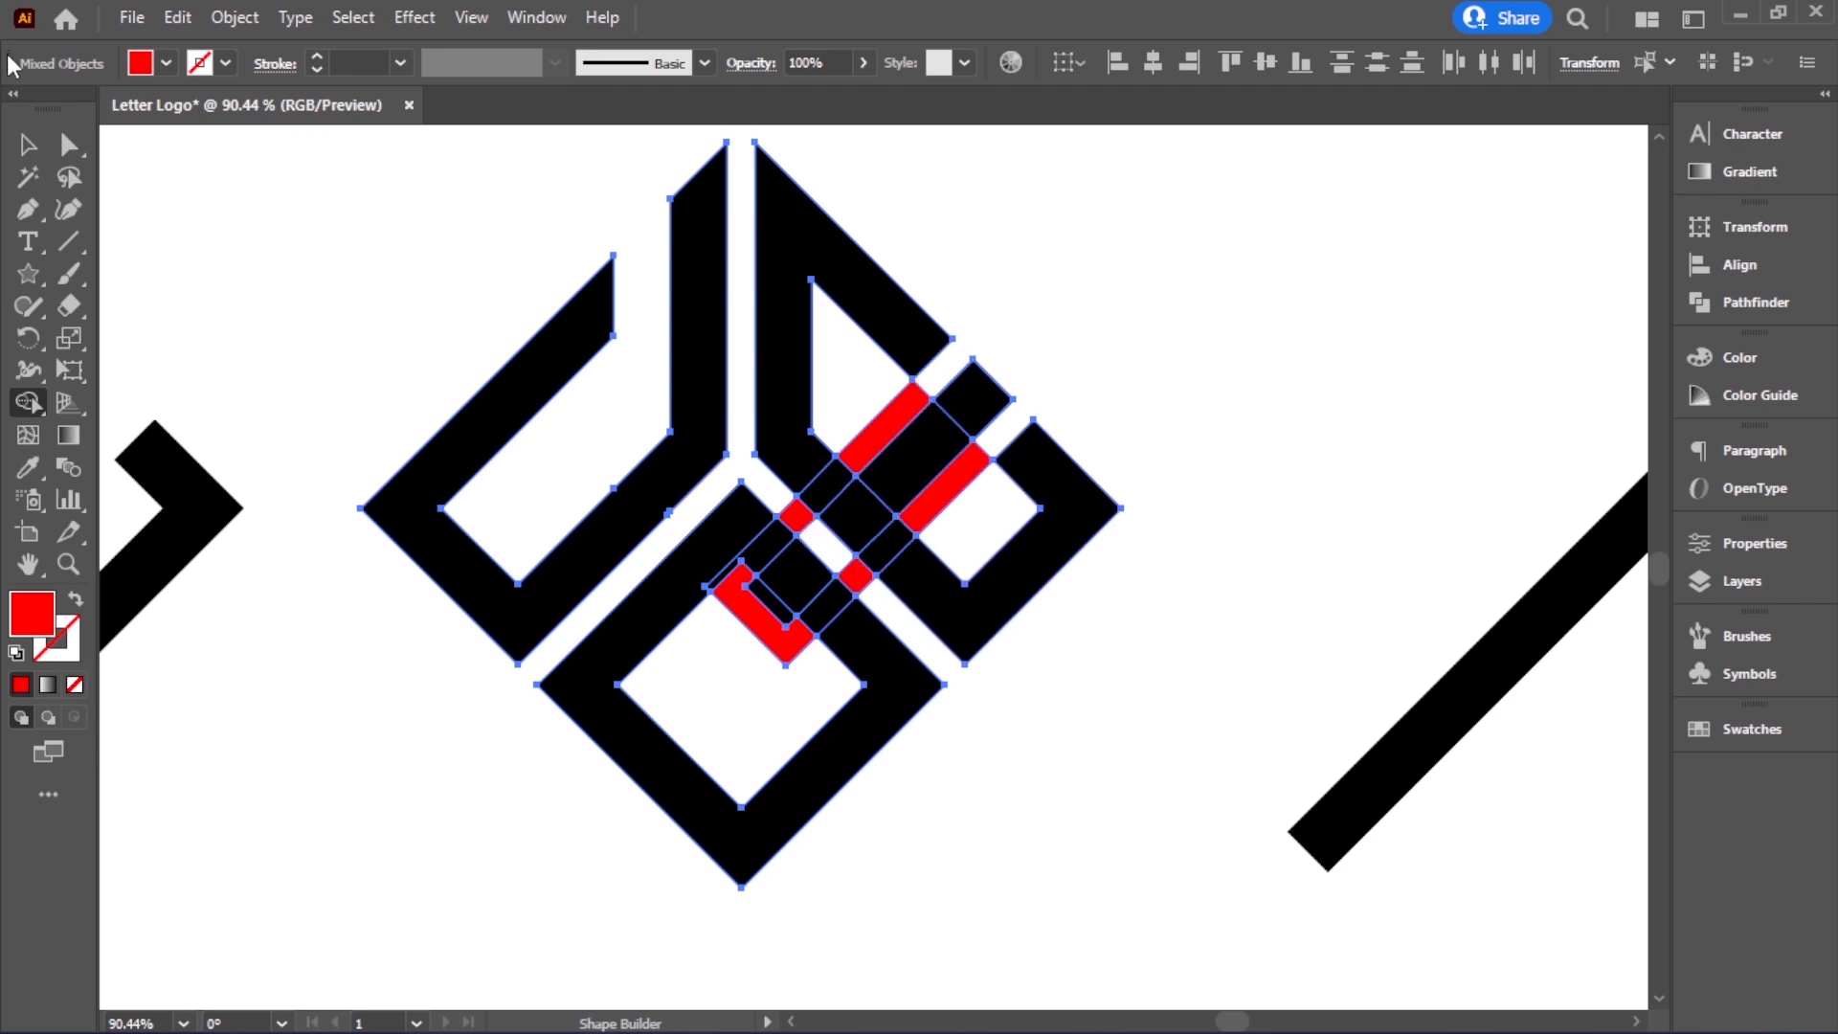
{"action": "left_click", "coordinate": [27, 143]}
{"action": "left_click", "coordinate": [1227, 341]}
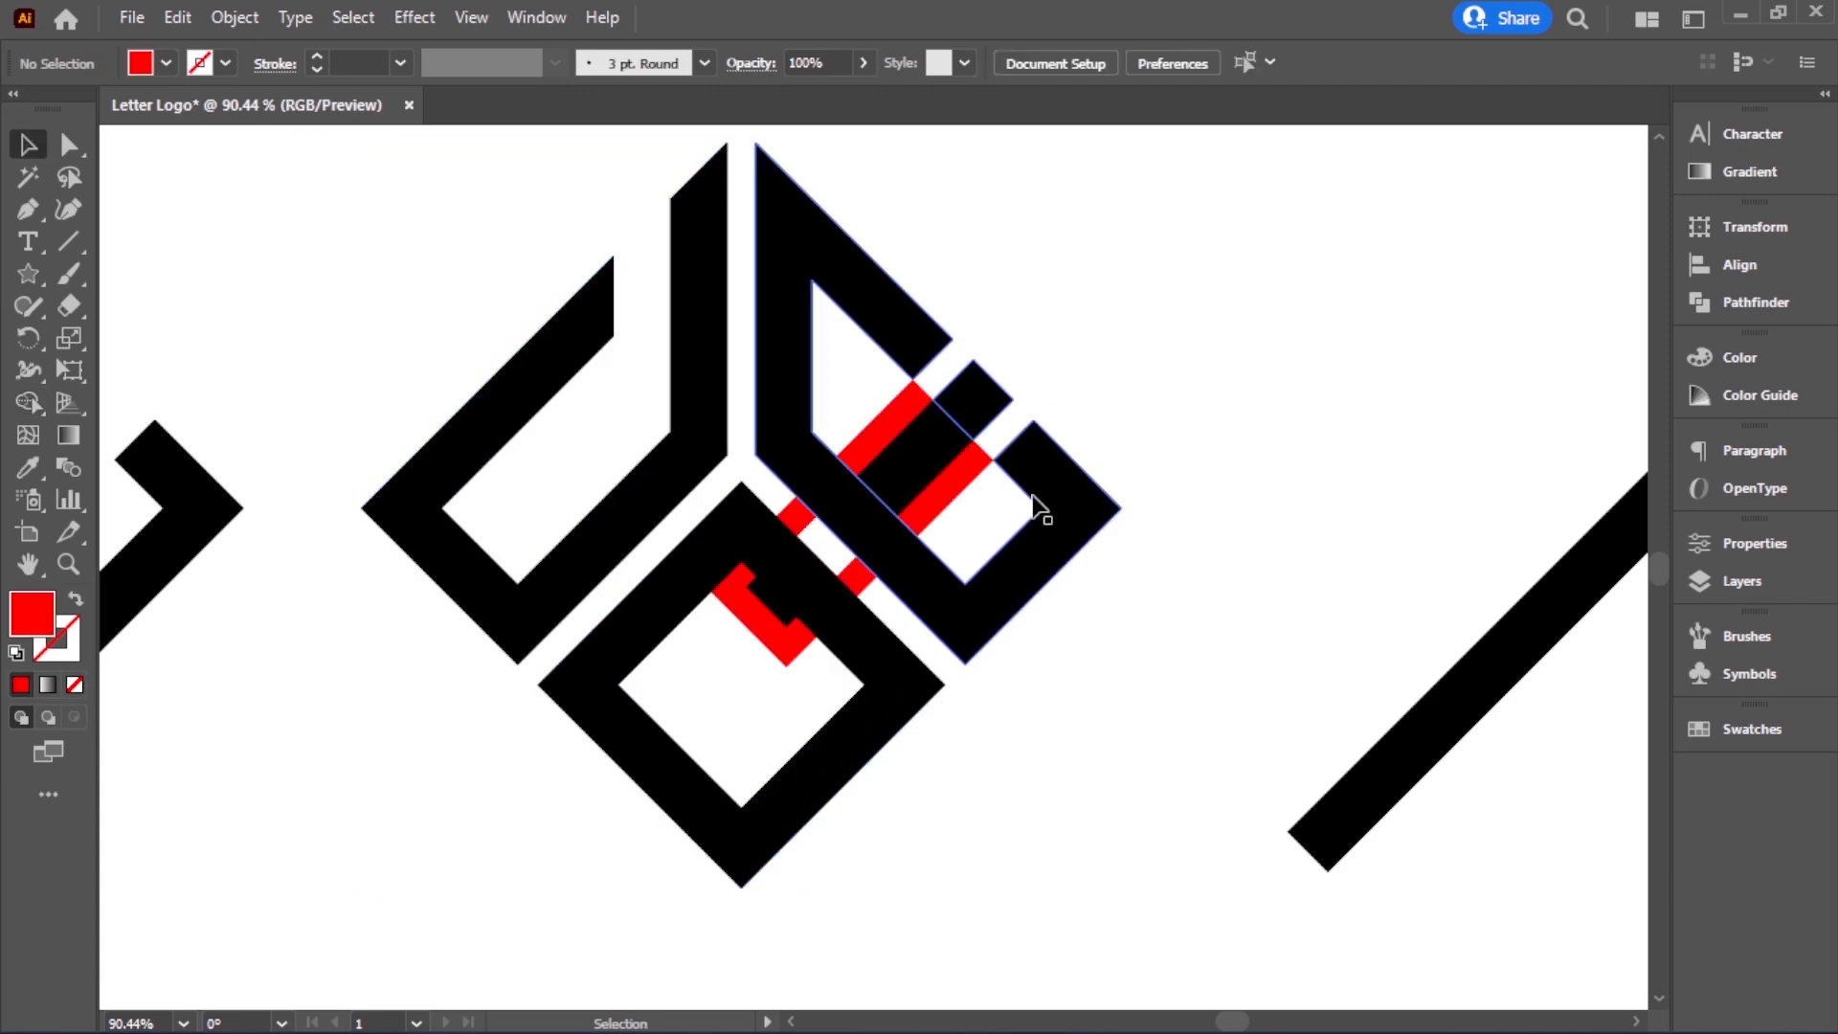
Delete the leftover red offset bar and the small black bar piece inside the right logo's lower diamond
{"action": "left_click", "coordinate": [966, 483]}
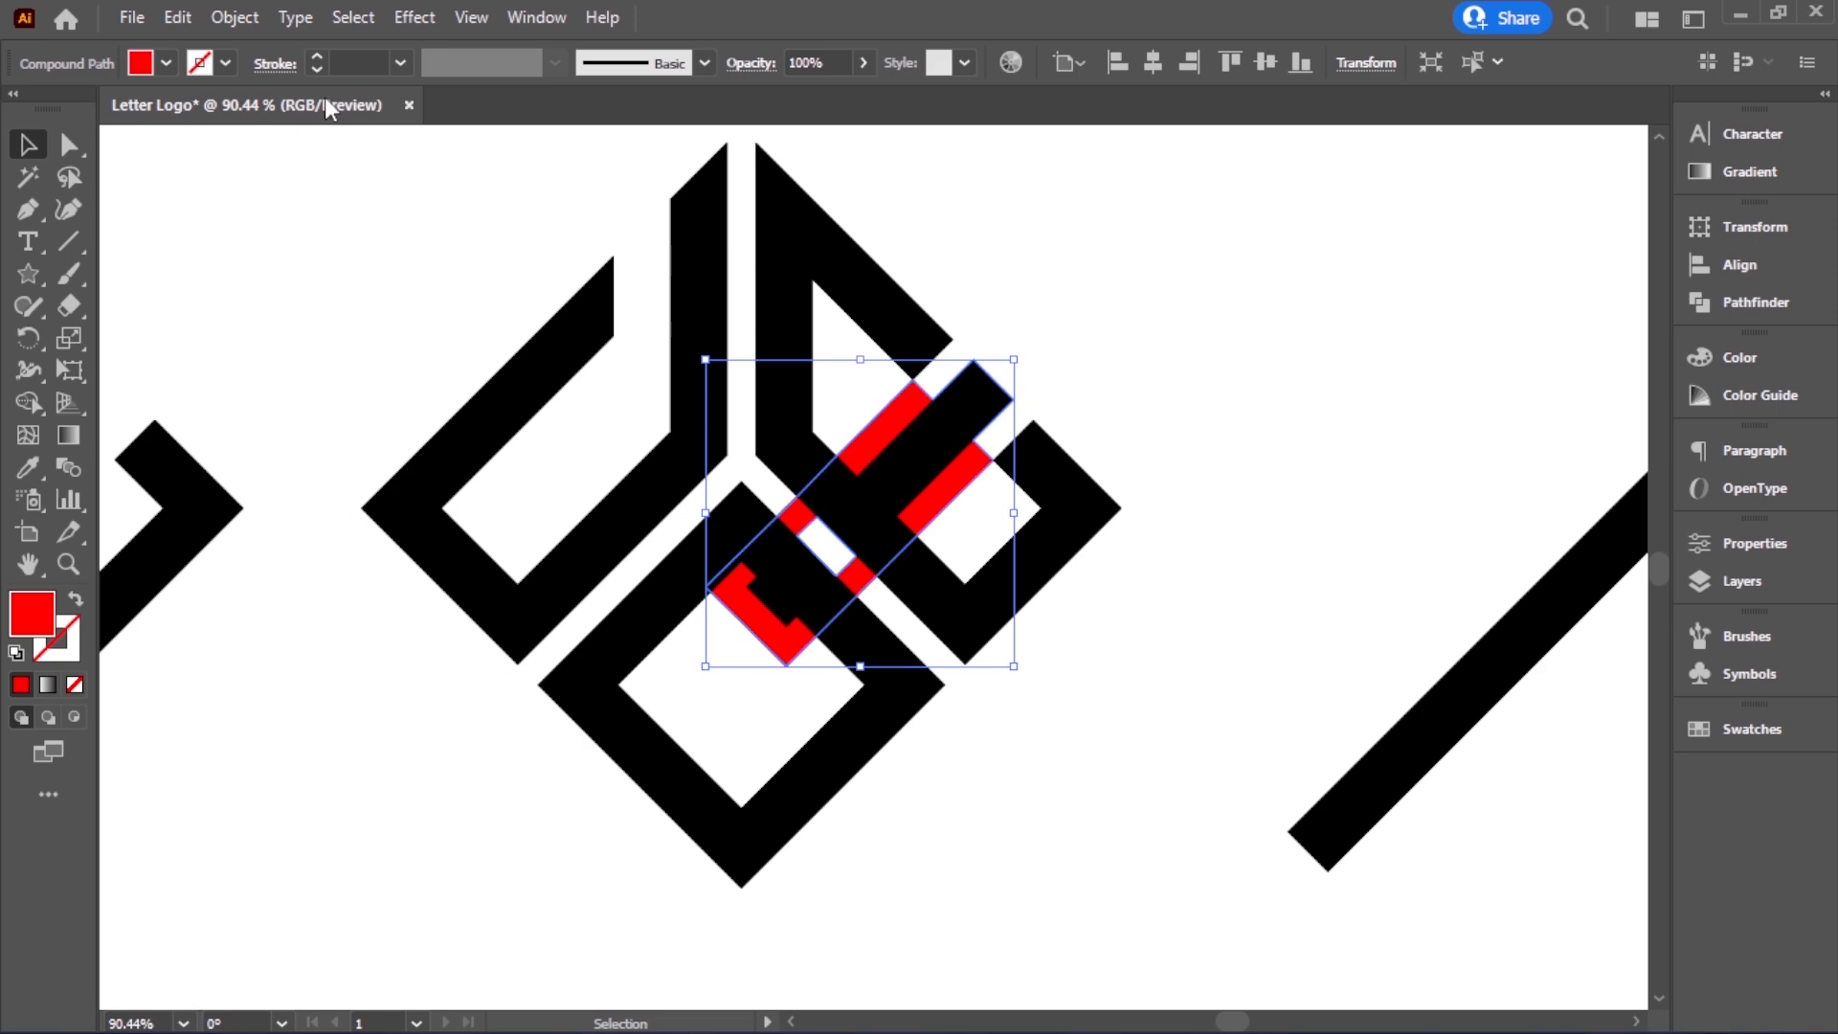
{"action": "left_click", "coordinate": [178, 18]}
{"action": "left_click", "coordinate": [260, 362]}
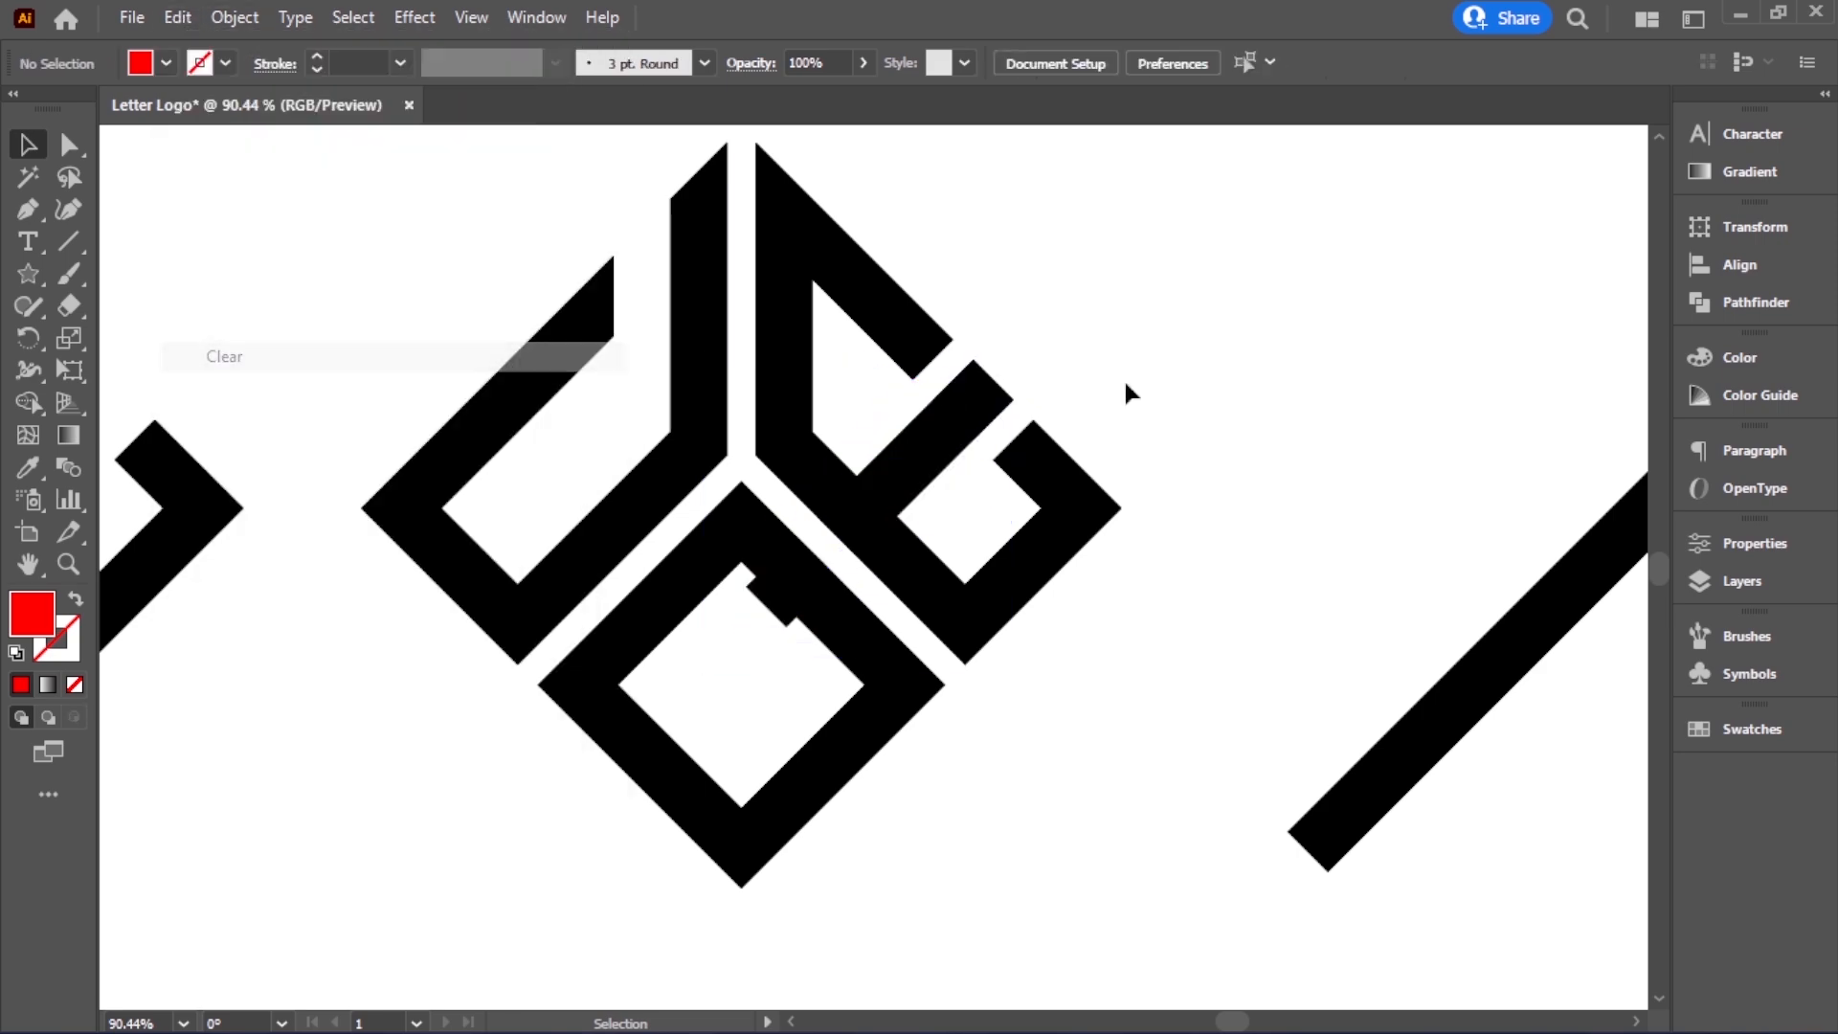
{"action": "left_click", "coordinate": [773, 617]}
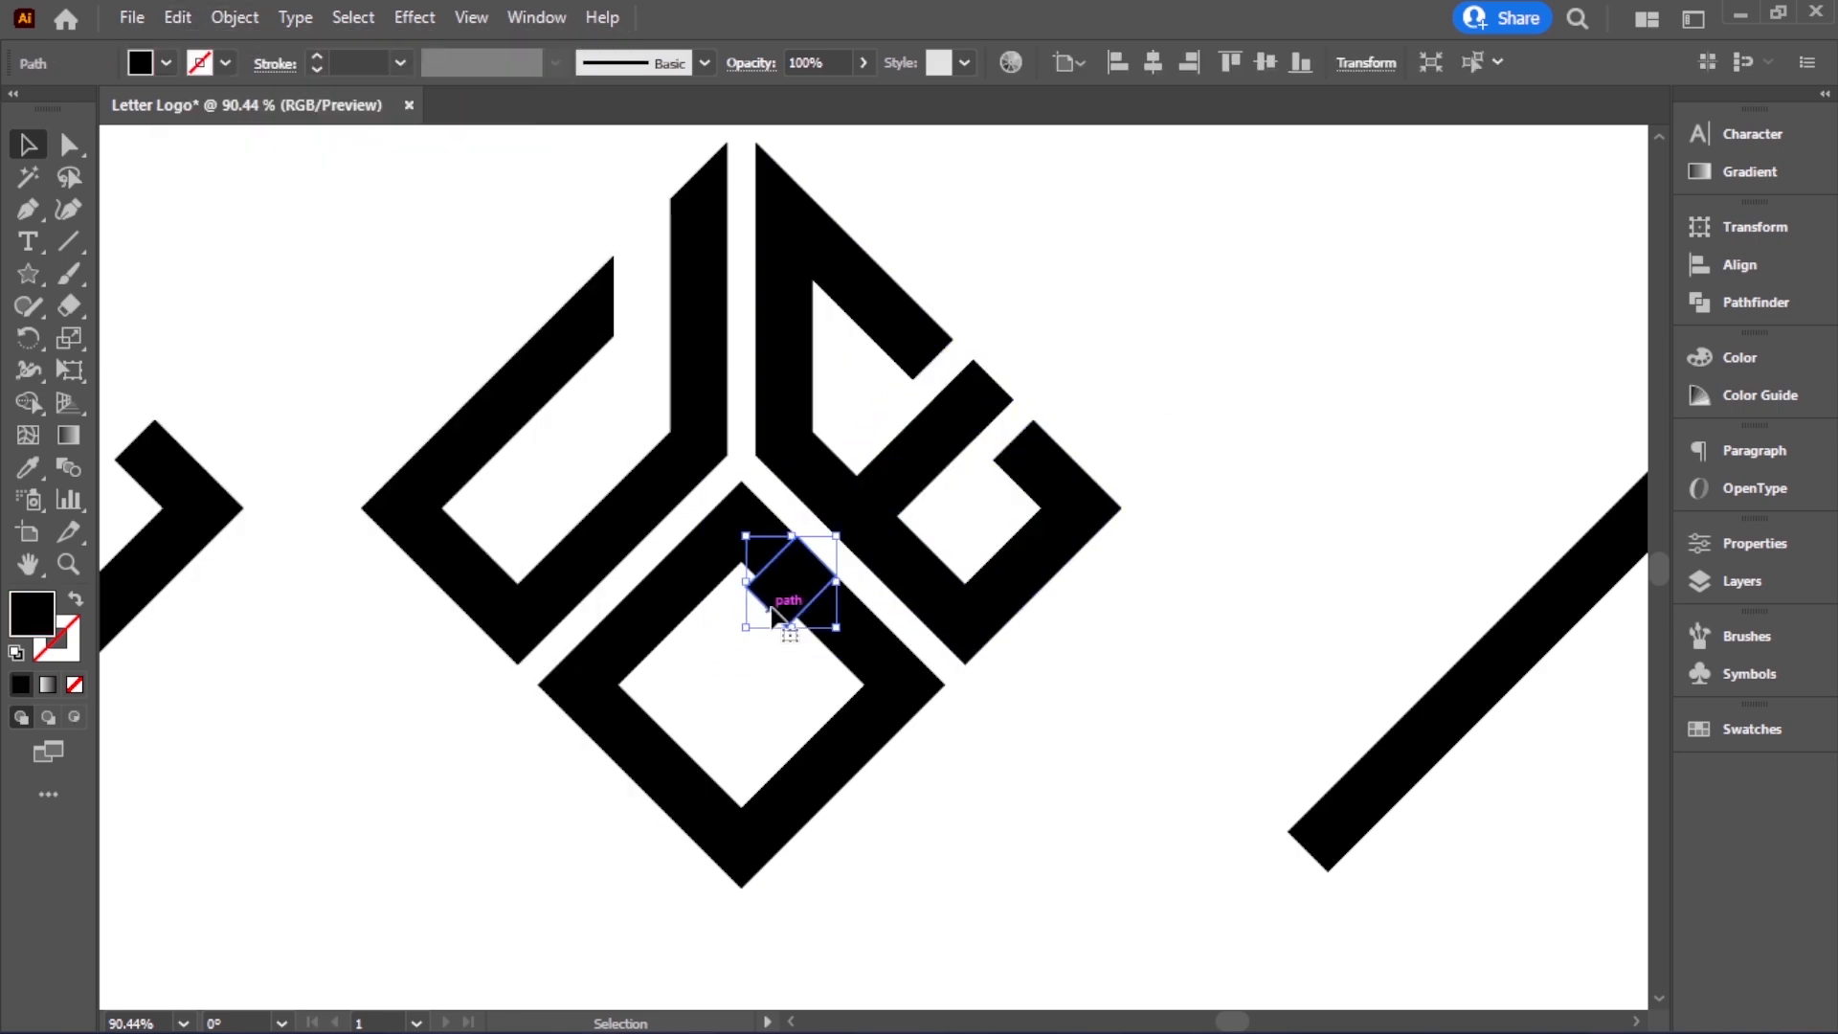
{"action": "left_click", "coordinate": [178, 17]}
{"action": "left_click", "coordinate": [249, 361]}
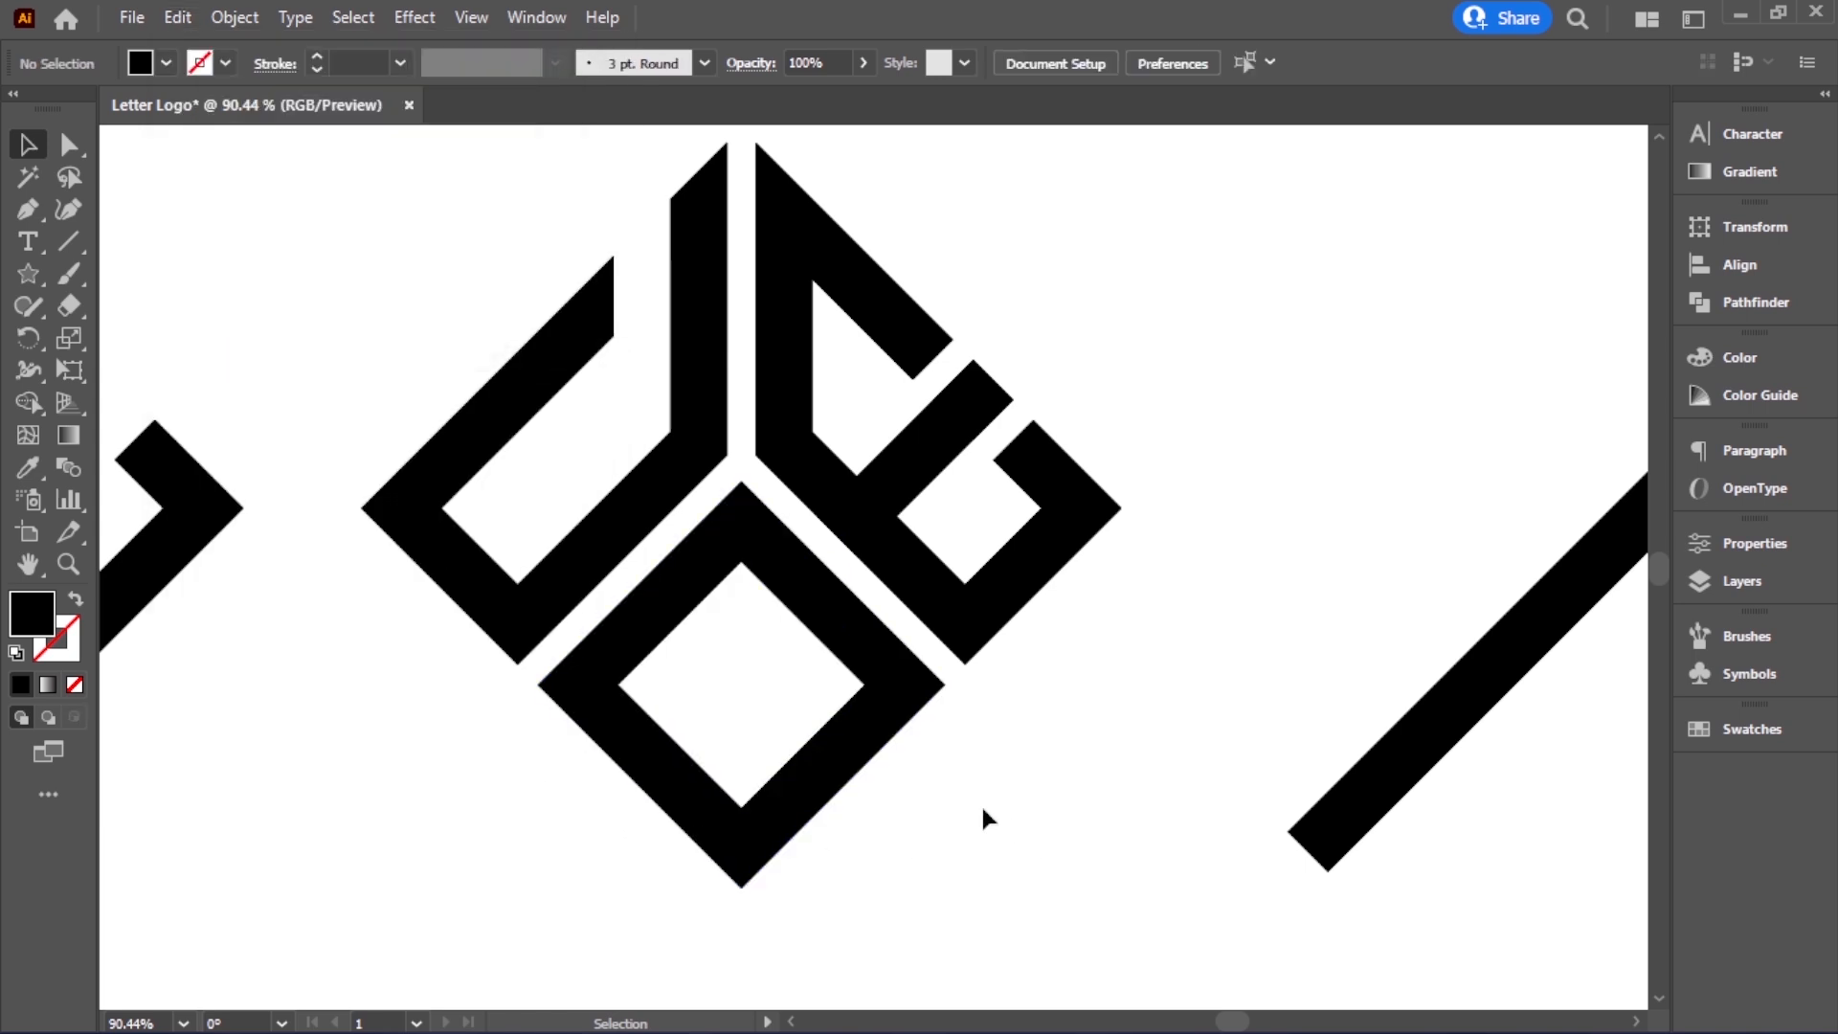
Place a copy of the Y shape's lower-right diagonal bar across the middle of the right logo's lower diamond
{"action": "left_click", "coordinate": [985, 612], "text": "ctrl+alt"}
{"action": "left_click", "coordinate": [984, 612], "text": "ctrl+alt"}
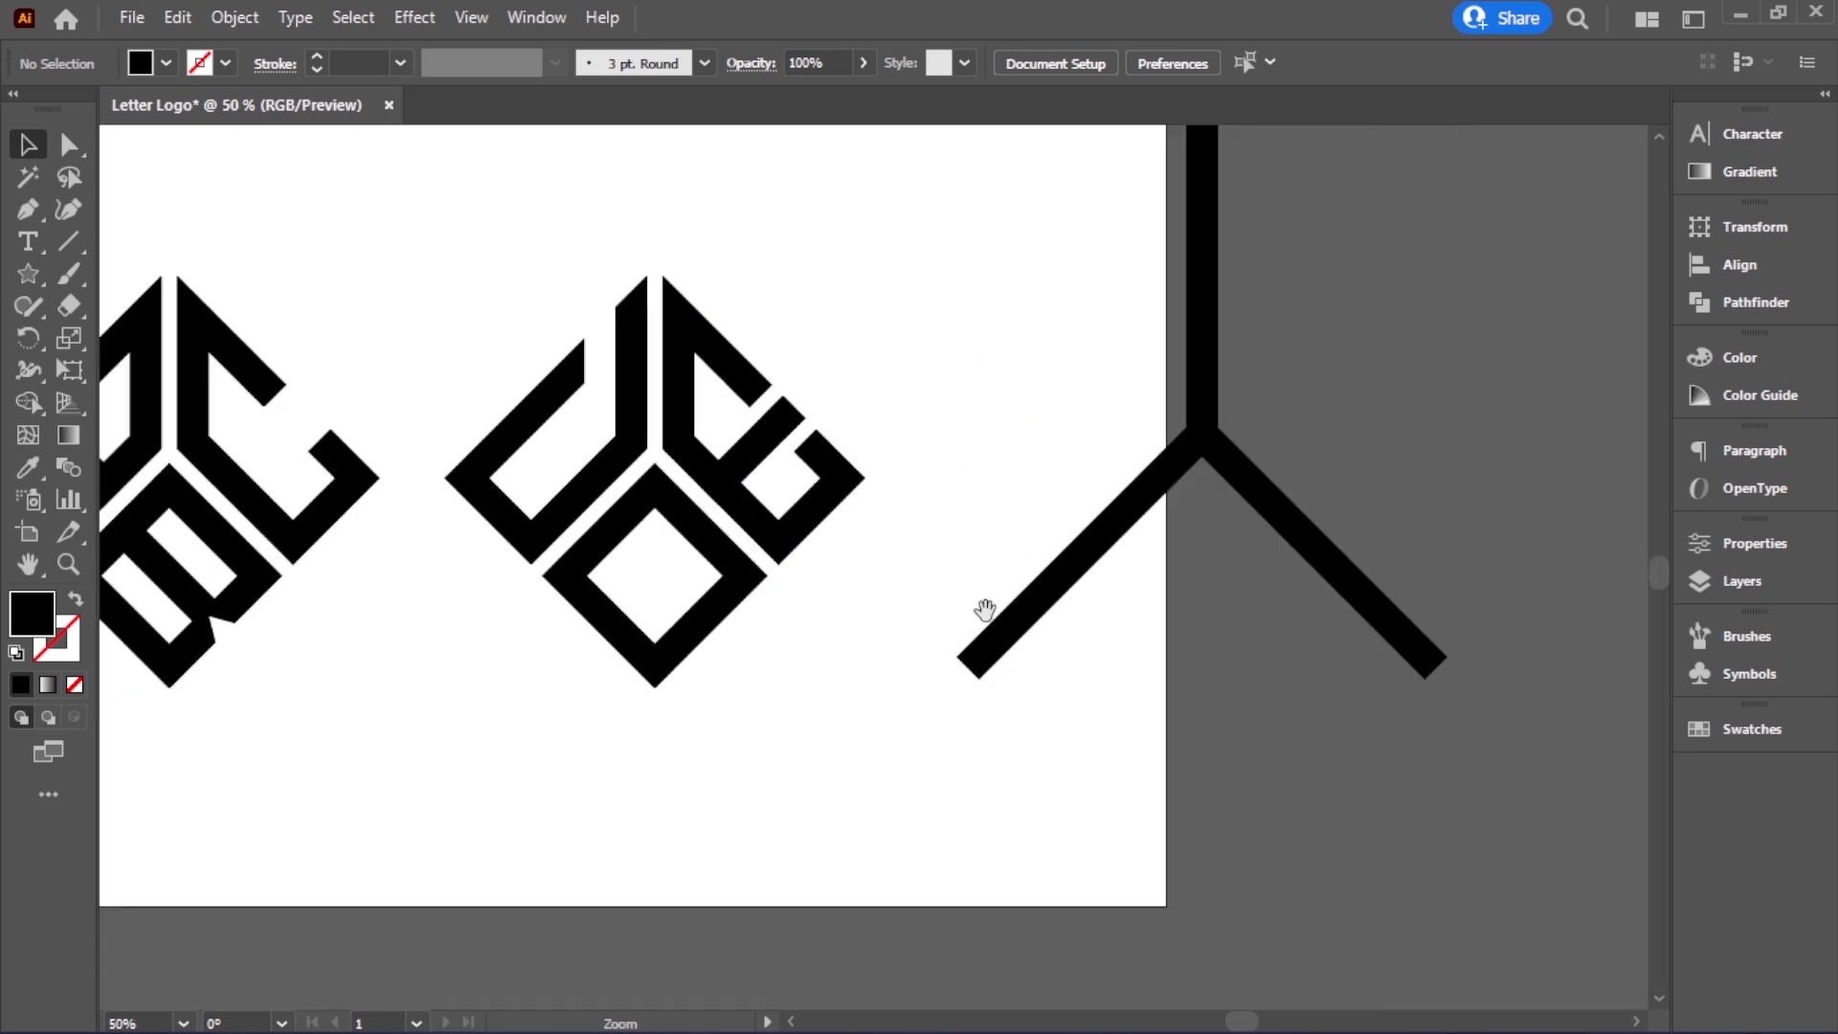
{"action": "left_click_drag", "start_coordinate": [990, 612], "coordinate": [1021, 657]}
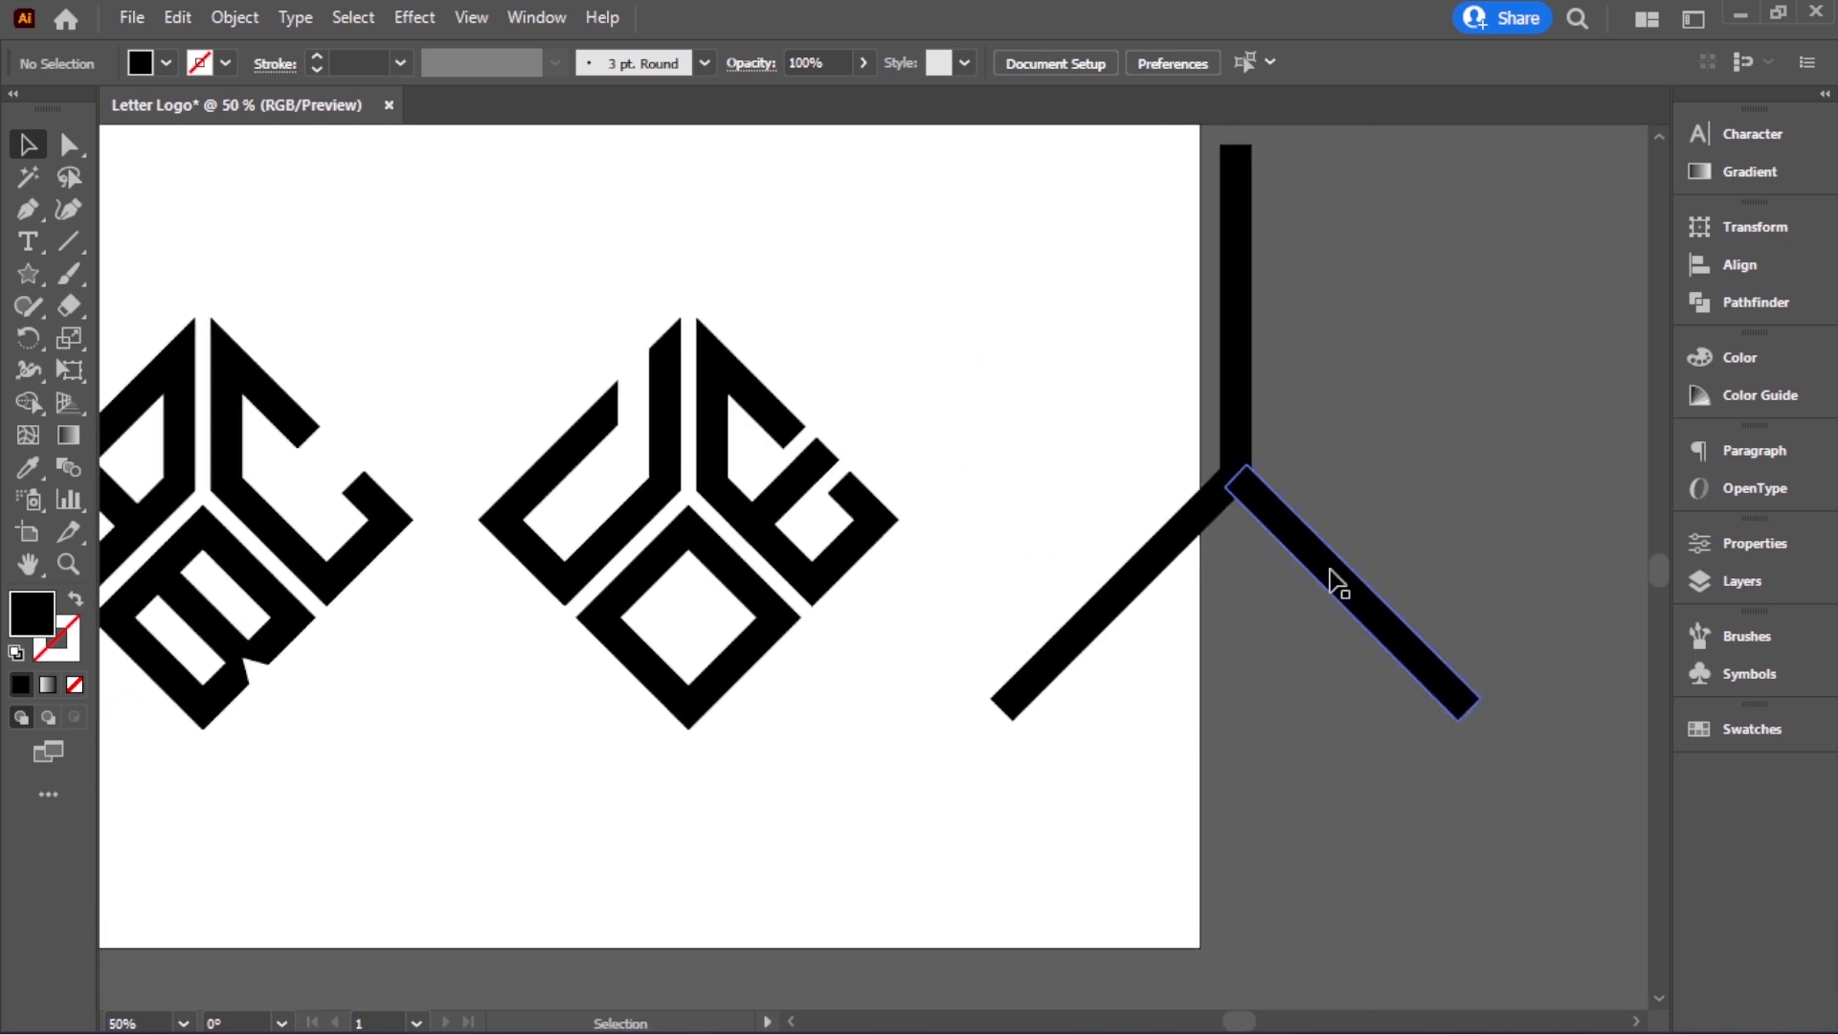
{"action": "mouse_move", "coordinate": [1338, 584]}
{"action": "left_mouse_down"}
{"action": "mouse_move", "coordinate": [897, 685]}
{"action": "mouse_move", "coordinate": [746, 681]}
{"action": "left_mouse_up"}
{"action": "left_click", "coordinate": [712, 779]}
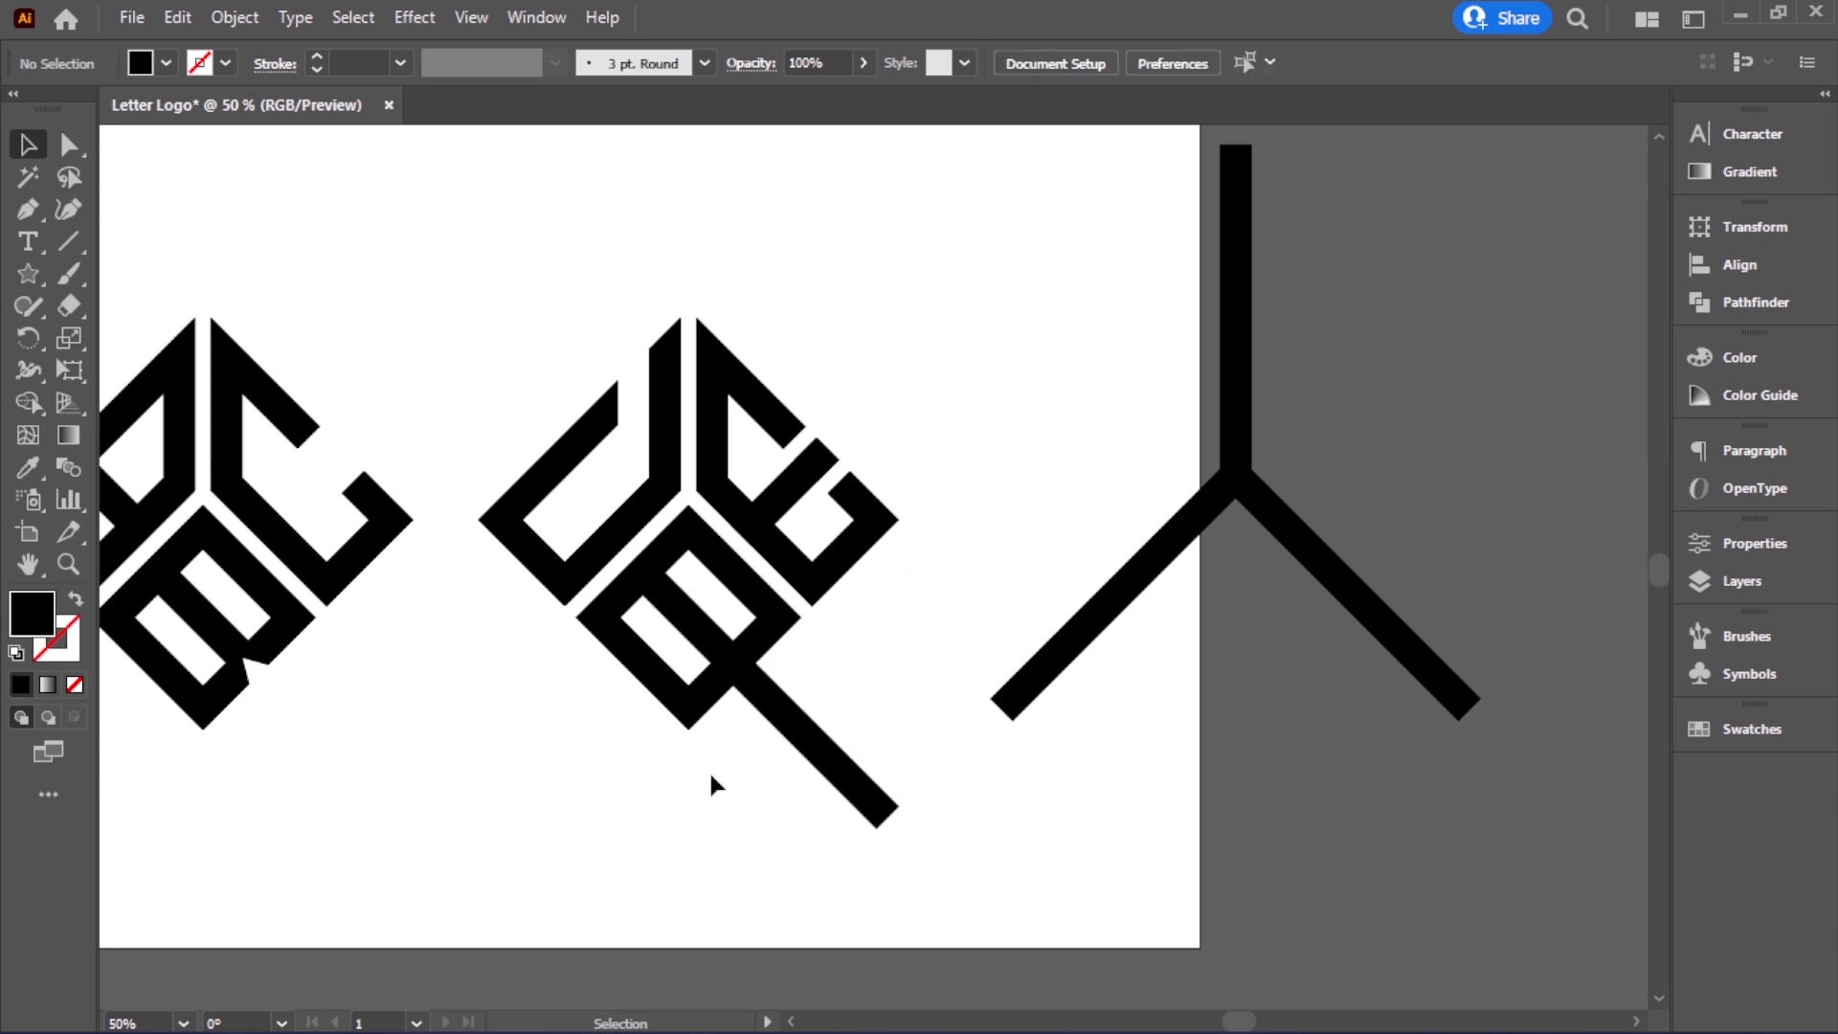
Trim the copied bar's end protruding beyond the lower diamond with Shape Builder
{"action": "scroll", "coordinate": [812, 780], "scroll_direction": "up", "scroll_amount": 1}
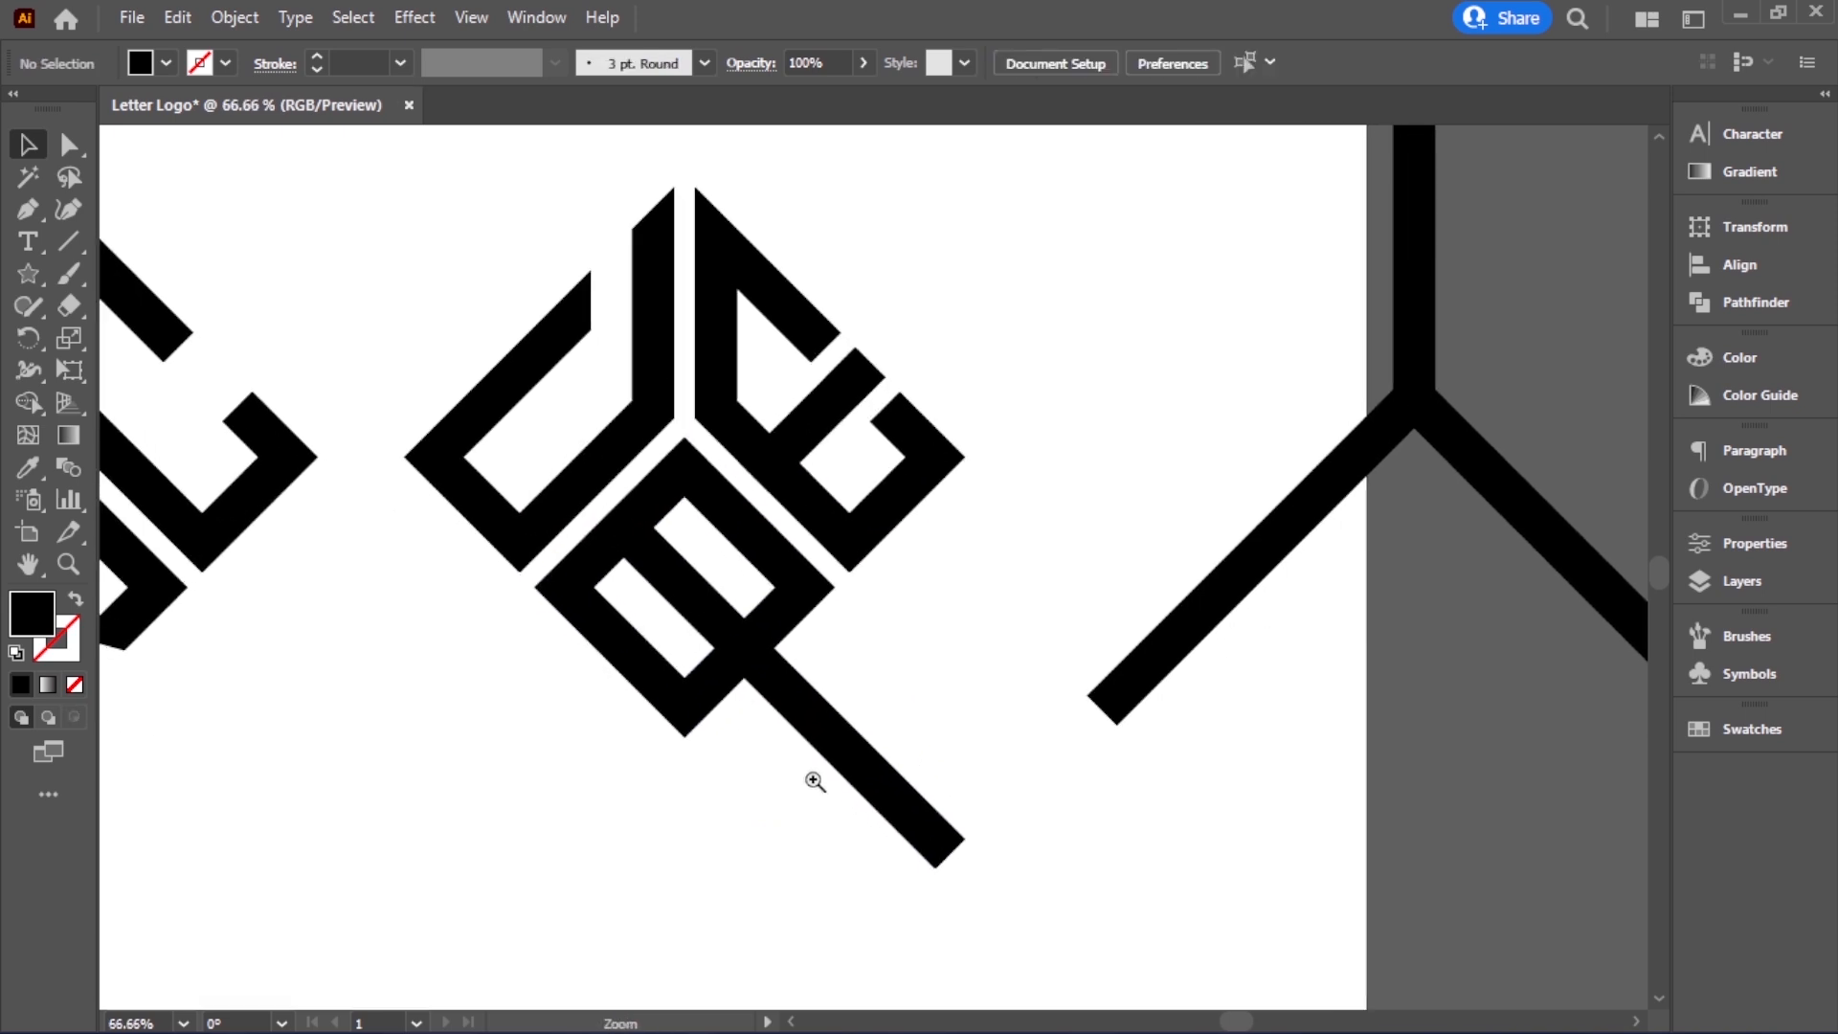
{"action": "left_click_drag", "start_coordinate": [738, 643], "coordinate": [738, 643]}
{"action": "key", "text": "shift+m"}
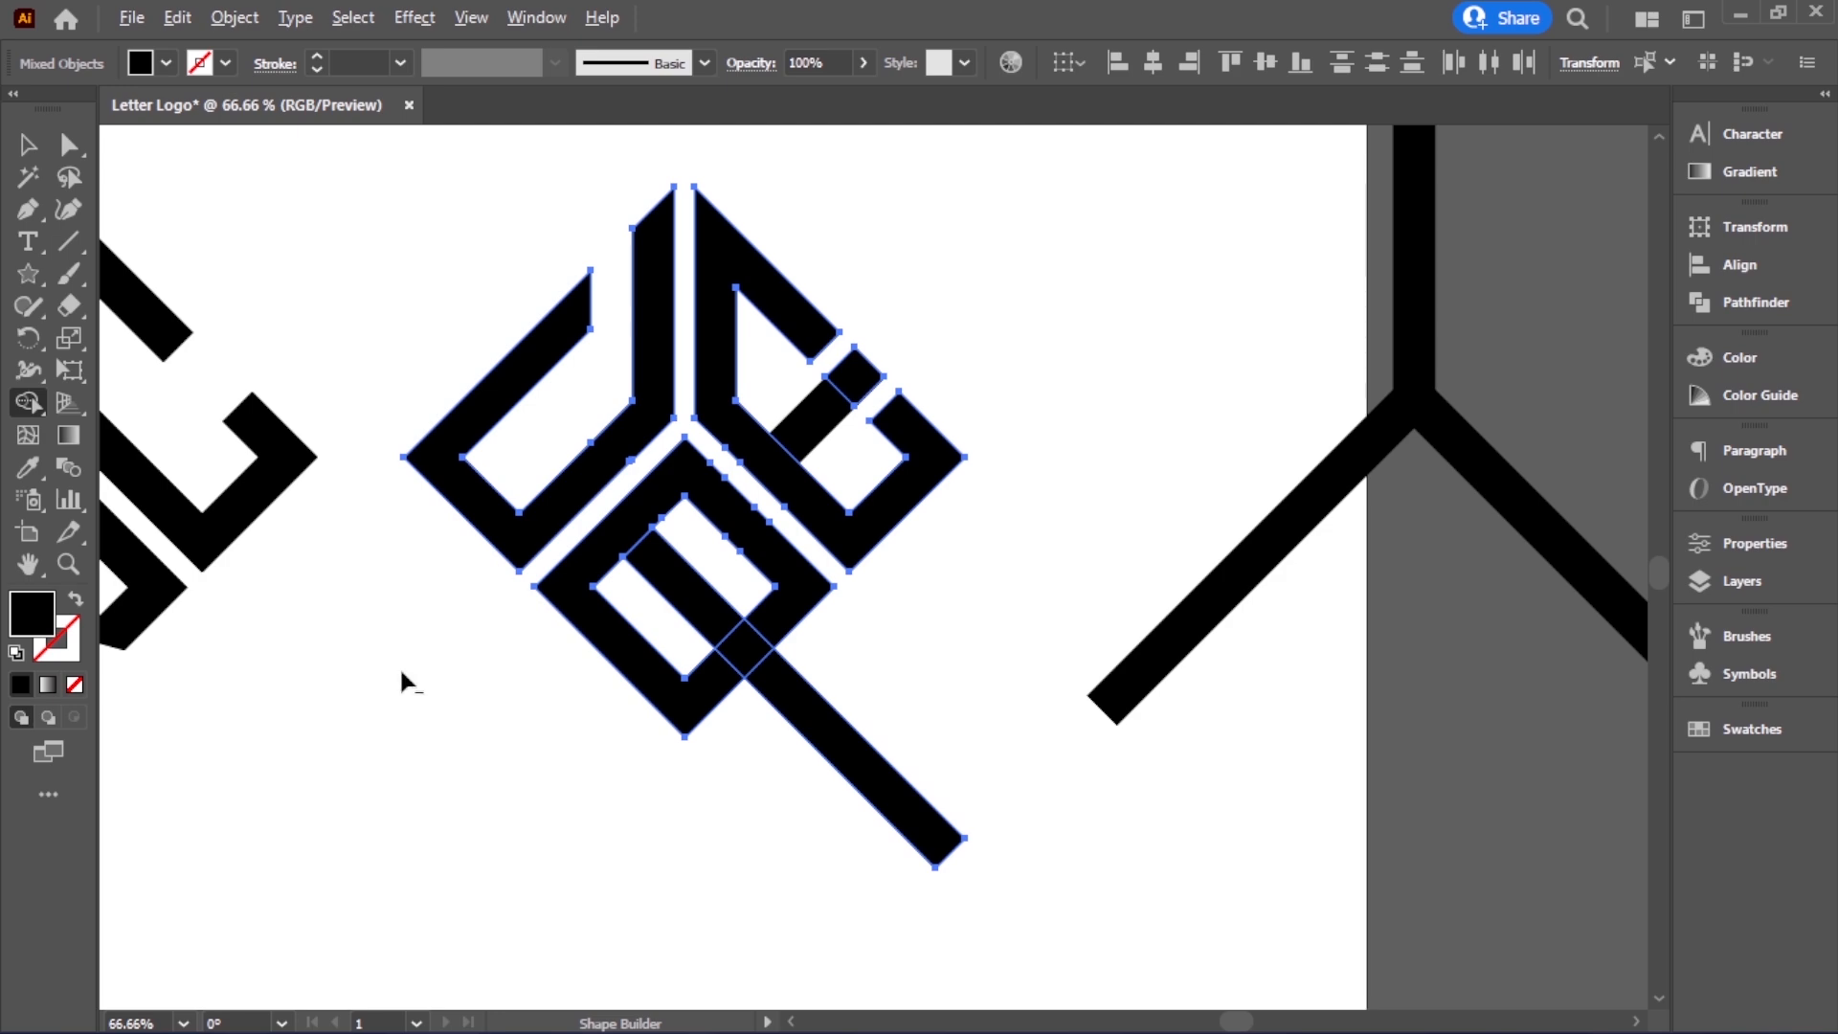
{"action": "left_click", "coordinate": [779, 689], "text": "alt"}
{"action": "left_click", "coordinate": [27, 144]}
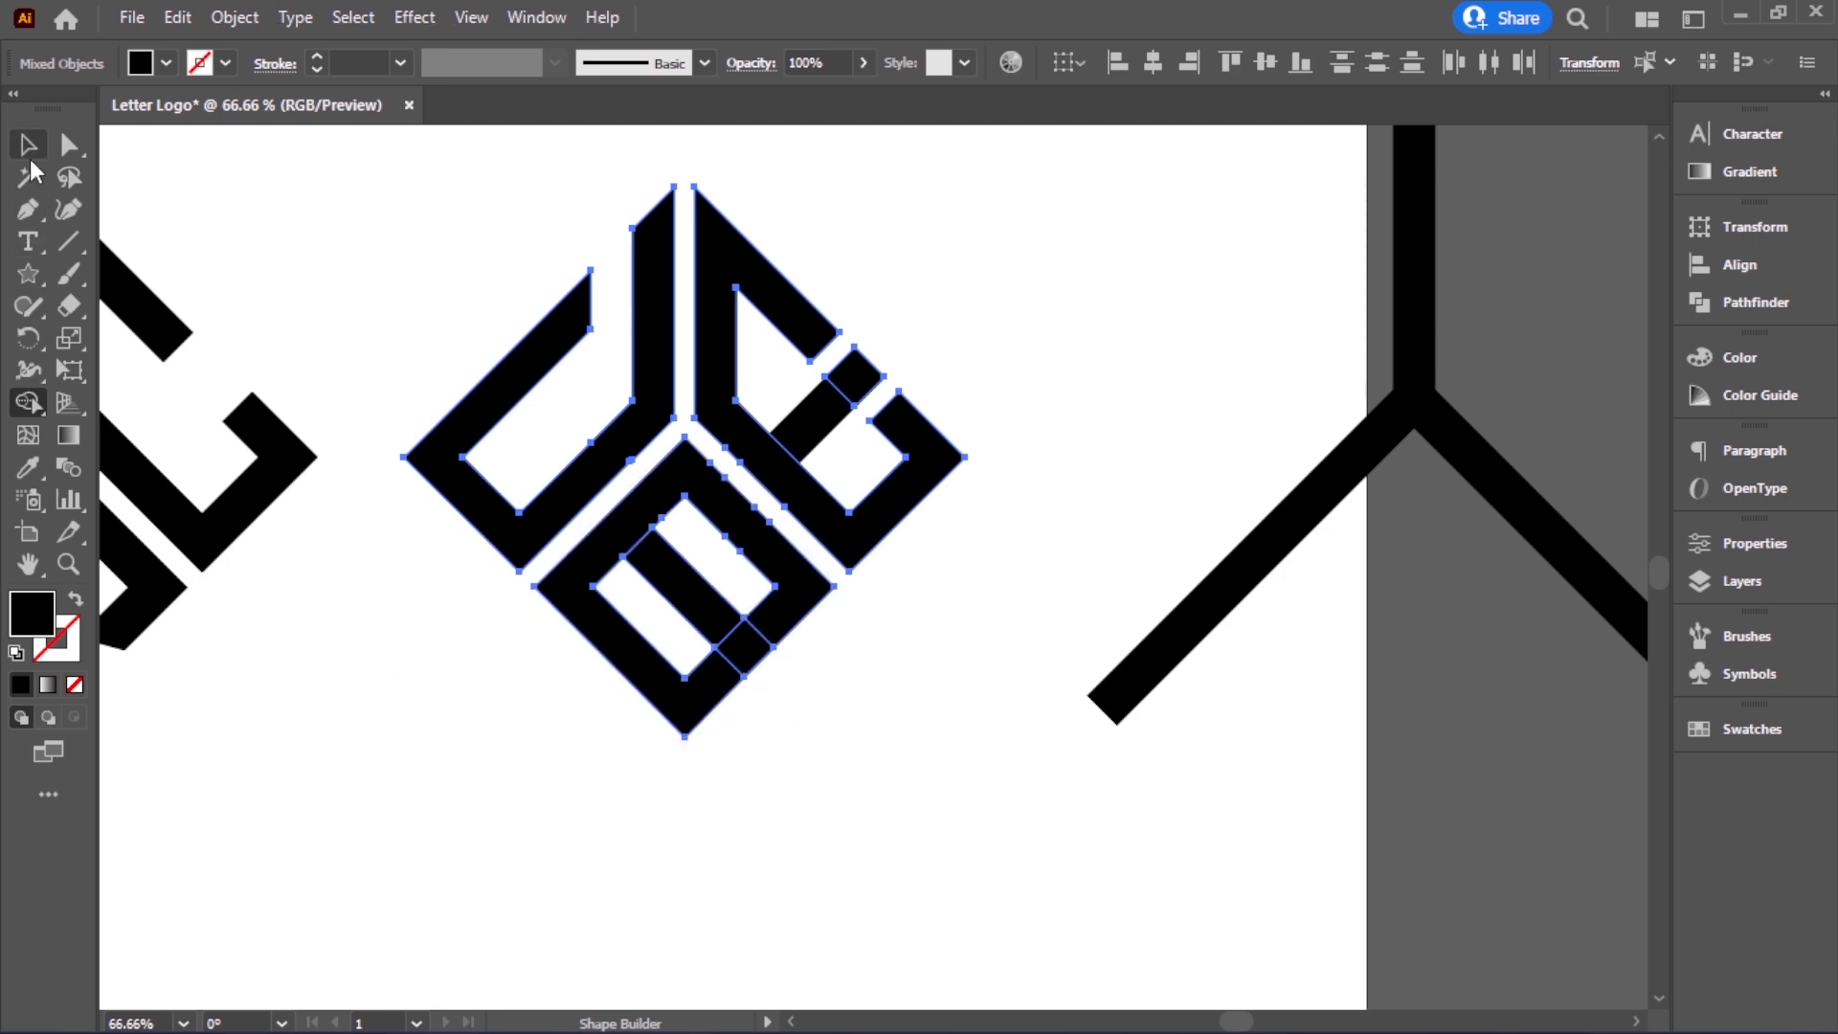
{"action": "left_click", "coordinate": [589, 842]}
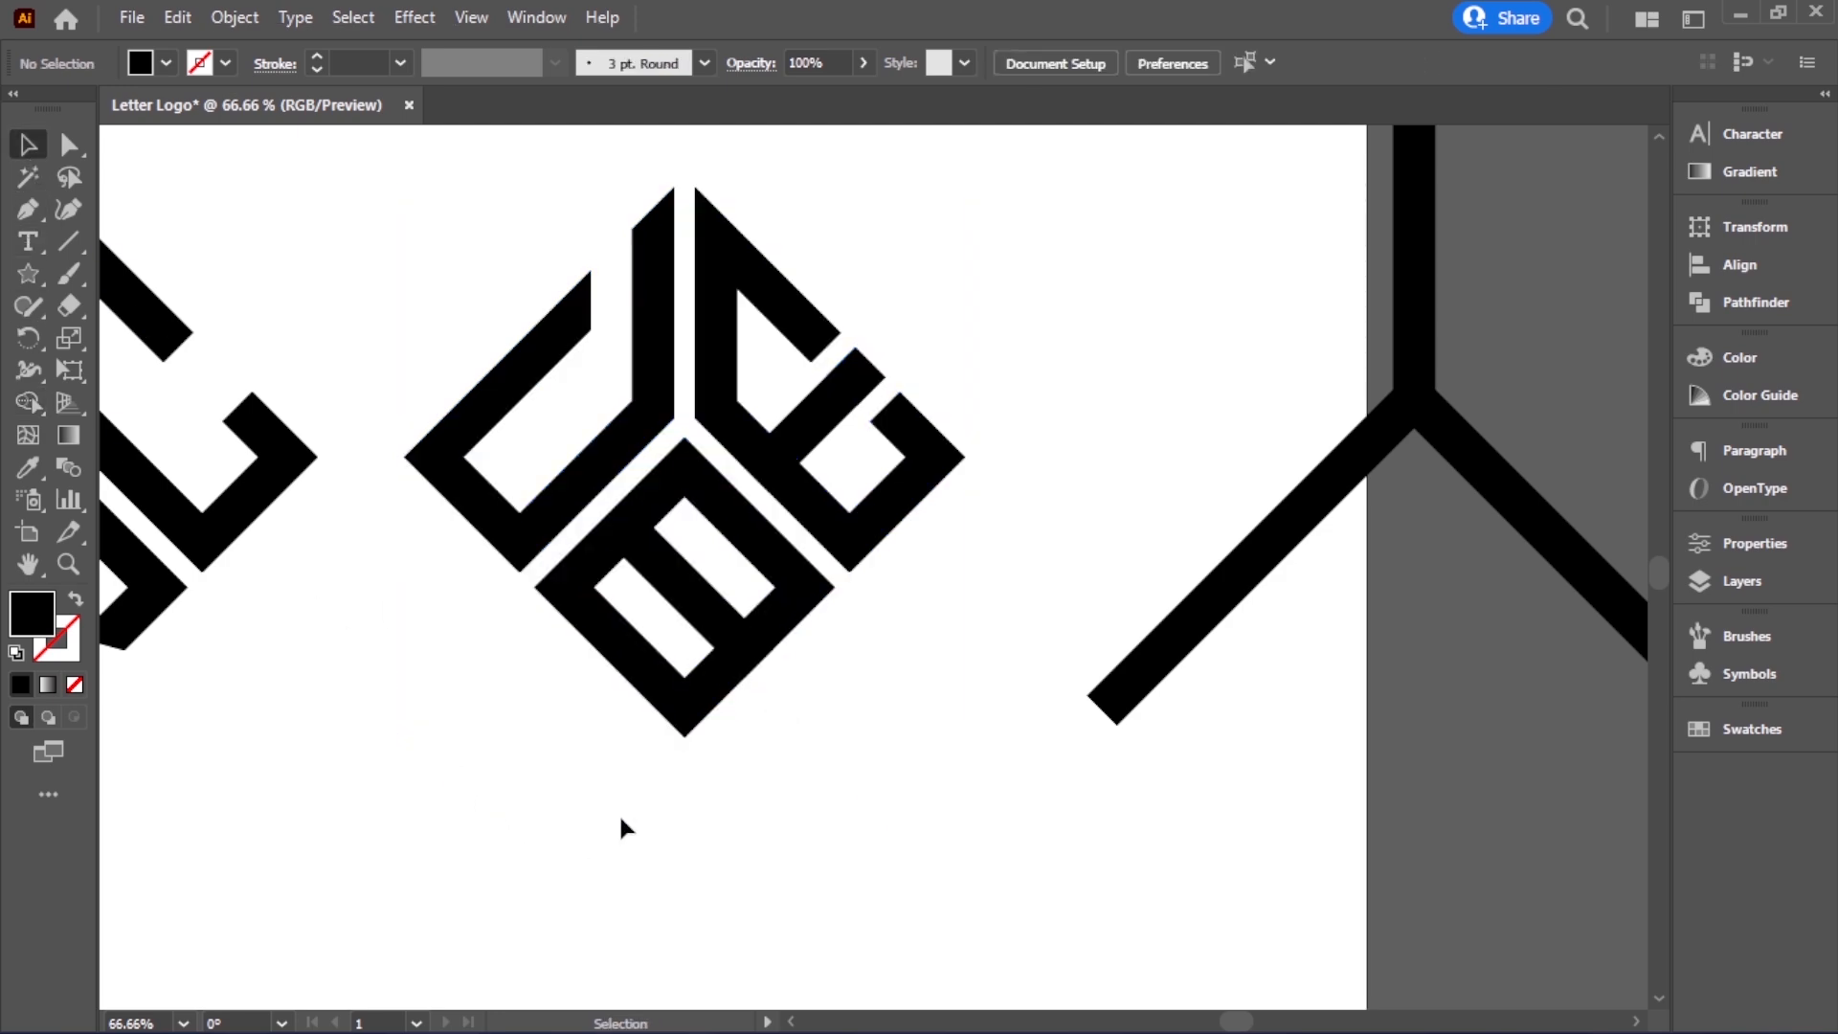
Draw two diagonal cutting lines along the lower diamond's upper-left and lower-right inner edges, extending past its lower-left side
{"action": "left_click", "coordinate": [68, 242]}
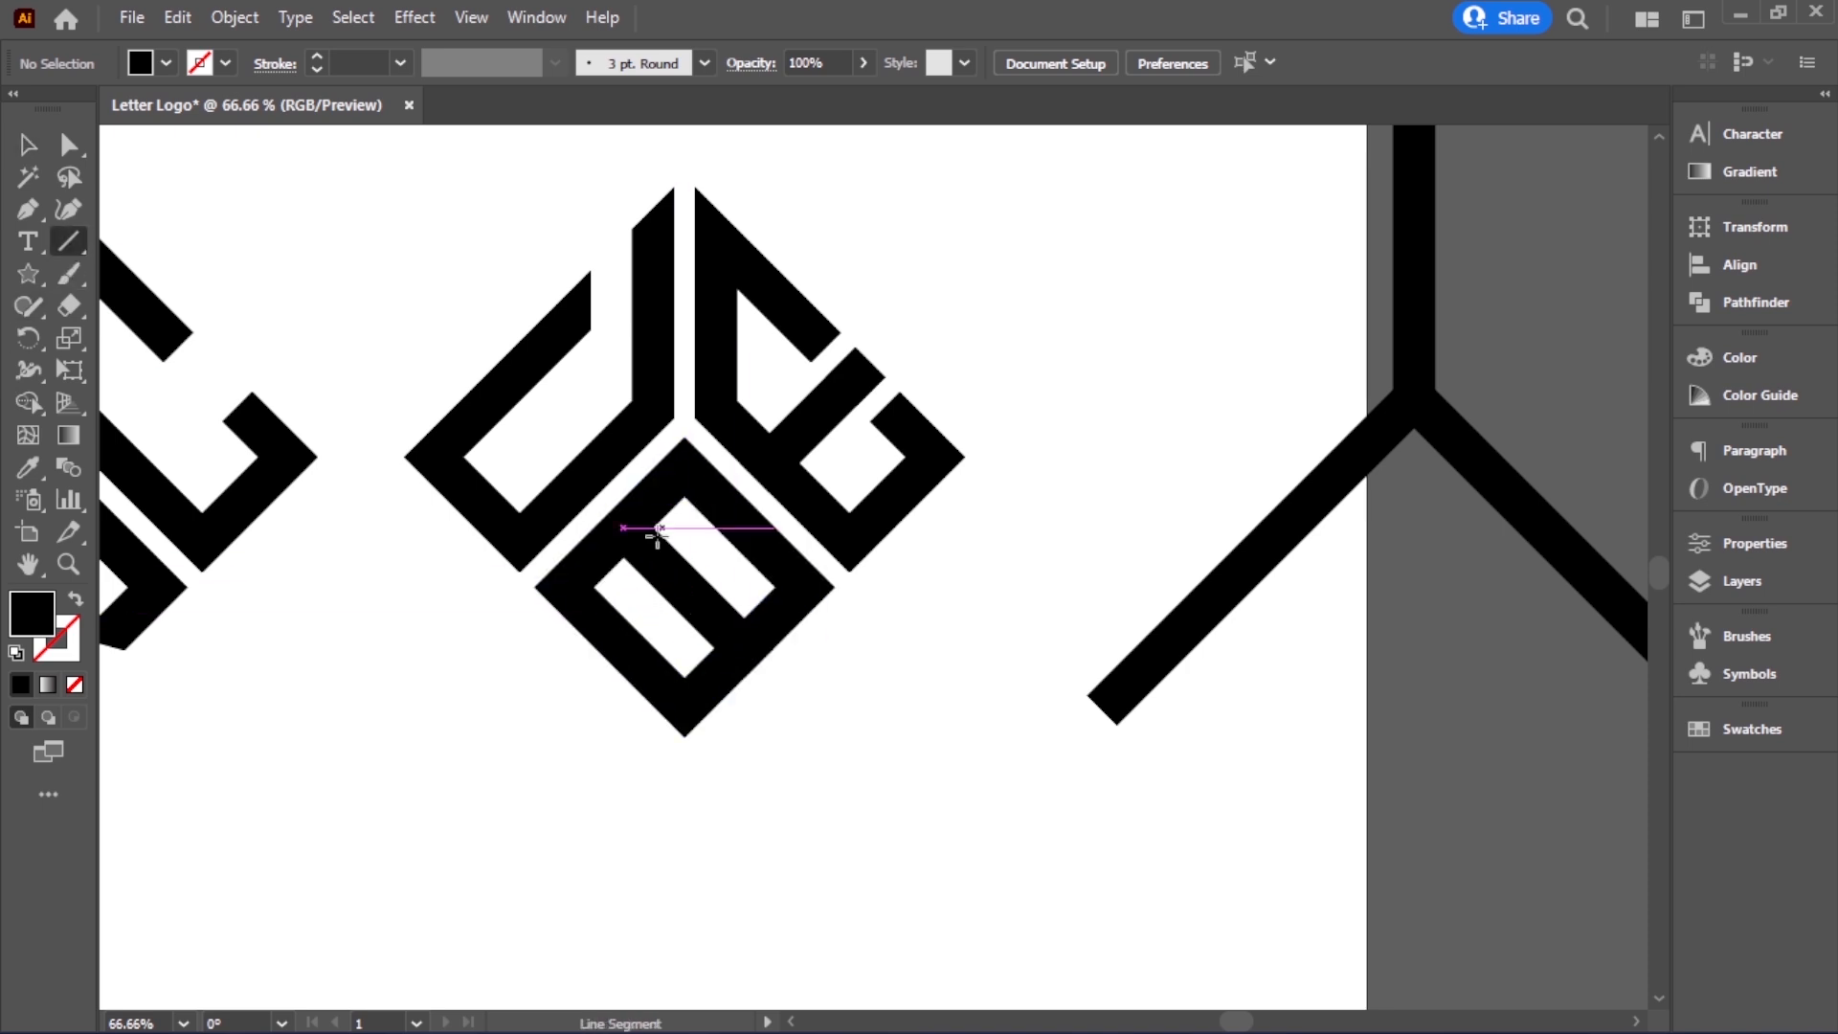
{"action": "left_click_drag", "start_coordinate": [593, 585], "coordinate": [686, 496]}
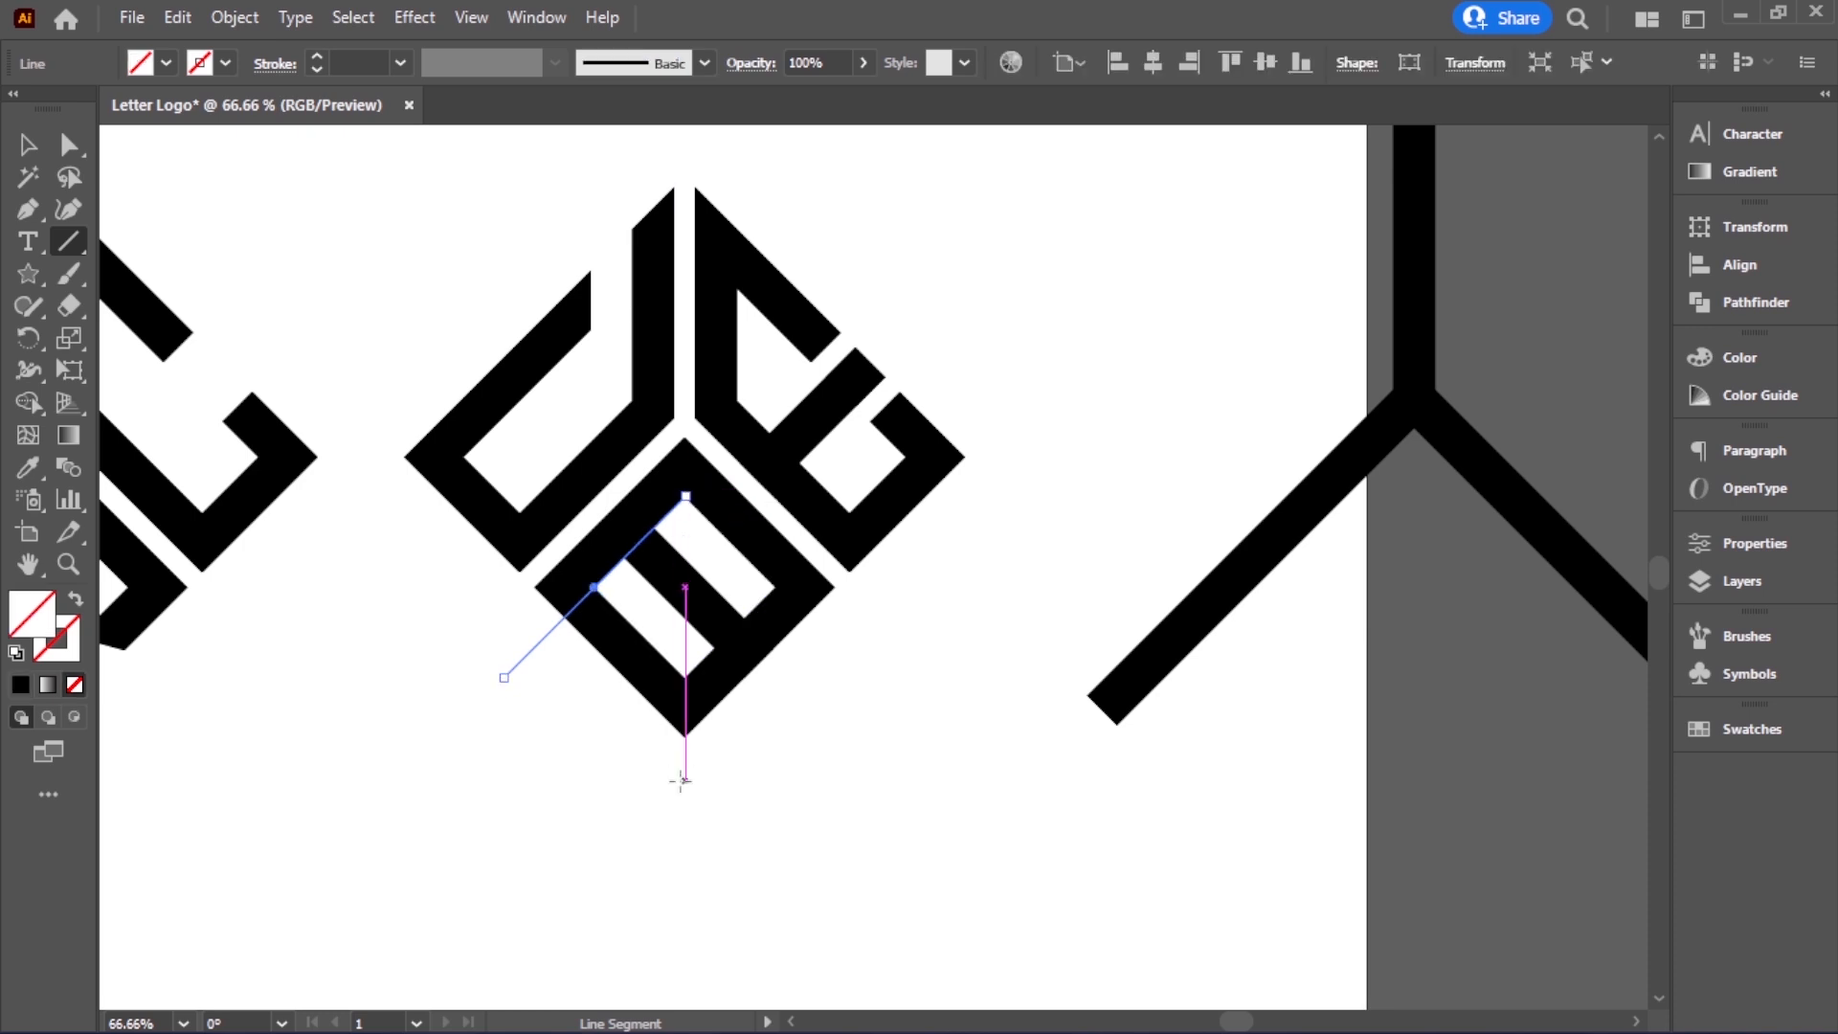
{"action": "mouse_move", "coordinate": [686, 673]}
{"action": "left_mouse_down"}
{"action": "mouse_move", "coordinate": [775, 616]}
{"action": "mouse_move", "coordinate": [776, 585]}
{"action": "left_mouse_up"}
{"action": "left_click", "coordinate": [25, 141]}
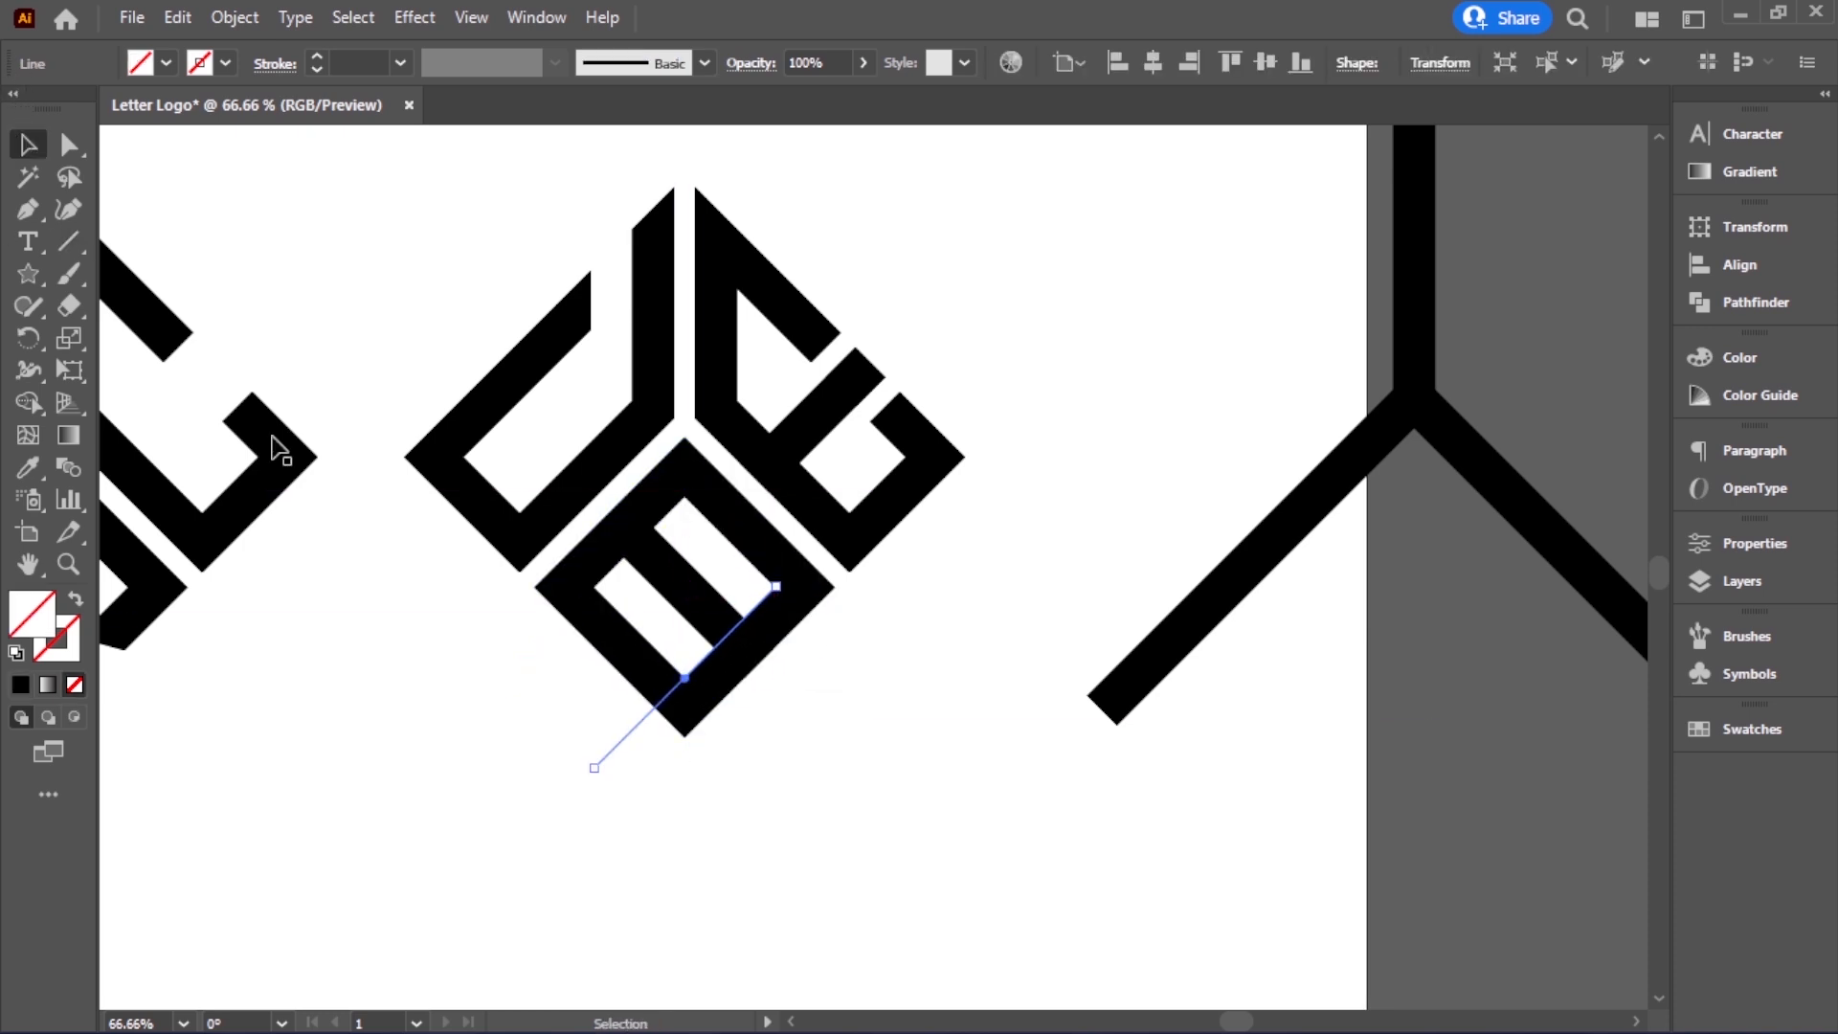
Cut away the lower diamond's lower-left side between the two diagonal lines with Shape Builder
{"action": "left_click_drag", "start_coordinate": [856, 764], "coordinate": [593, 508]}
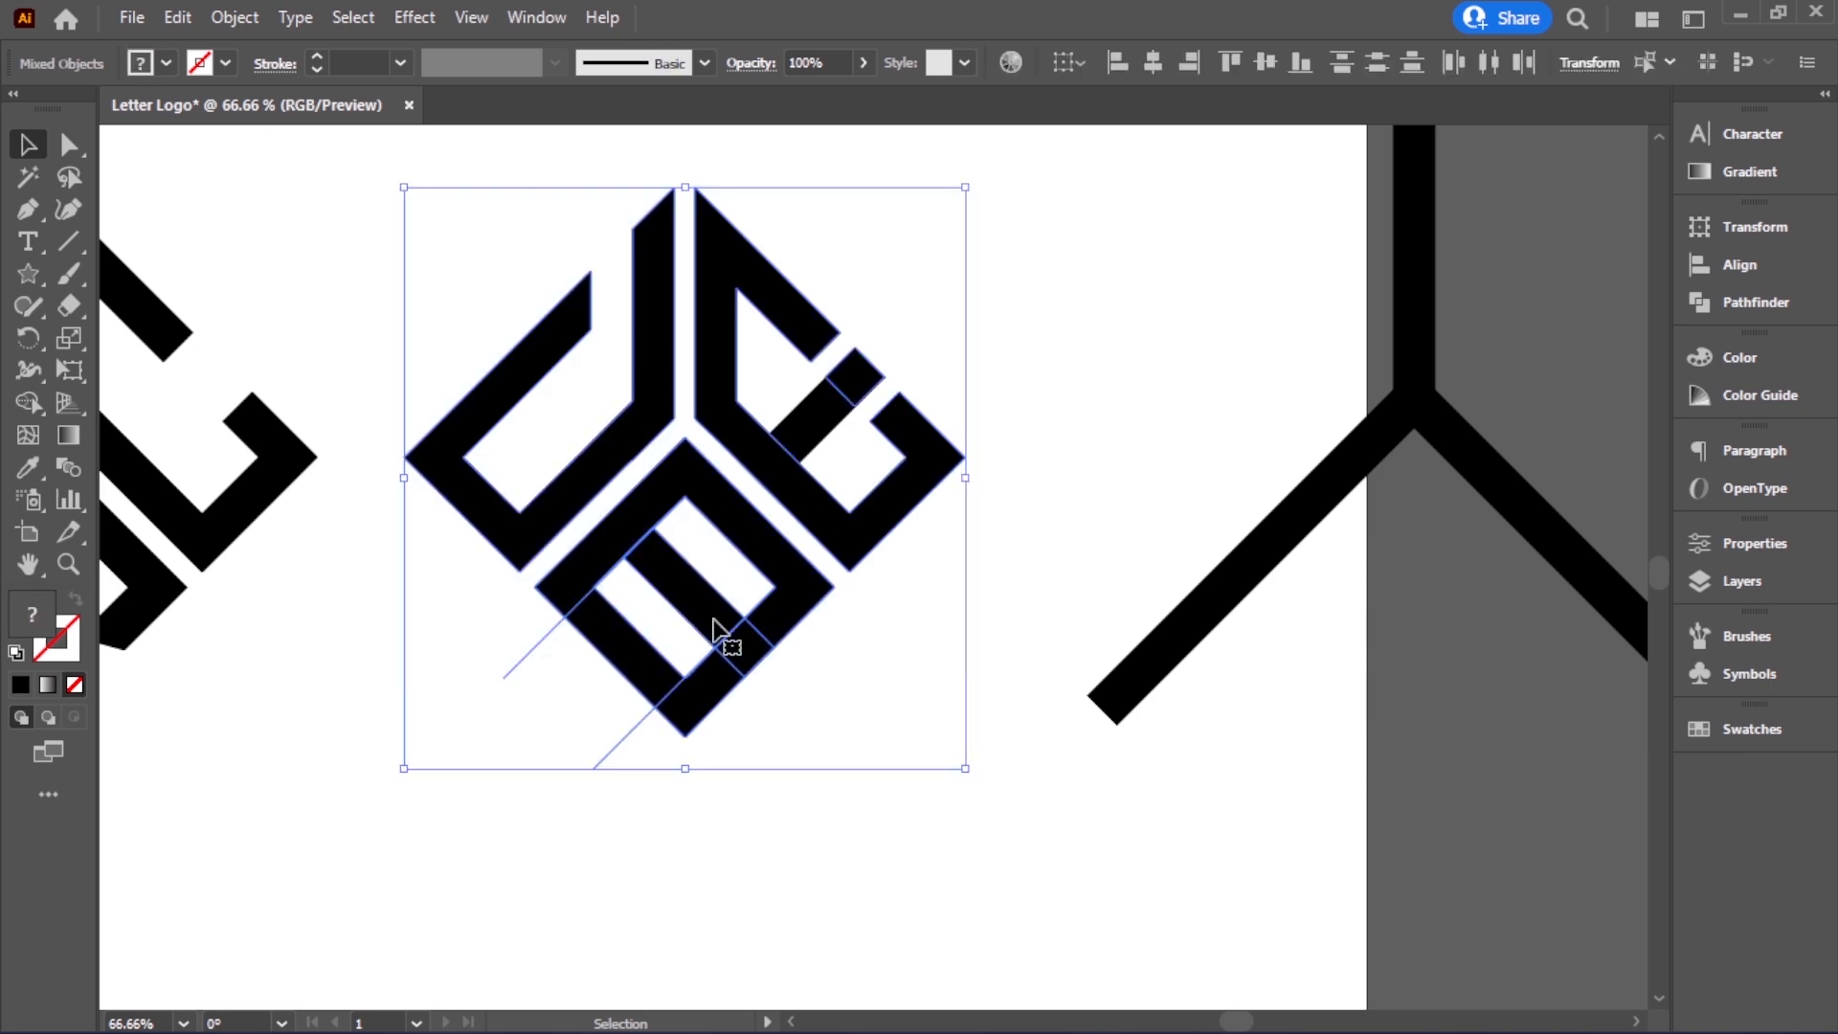
{"action": "left_click", "coordinate": [28, 402]}
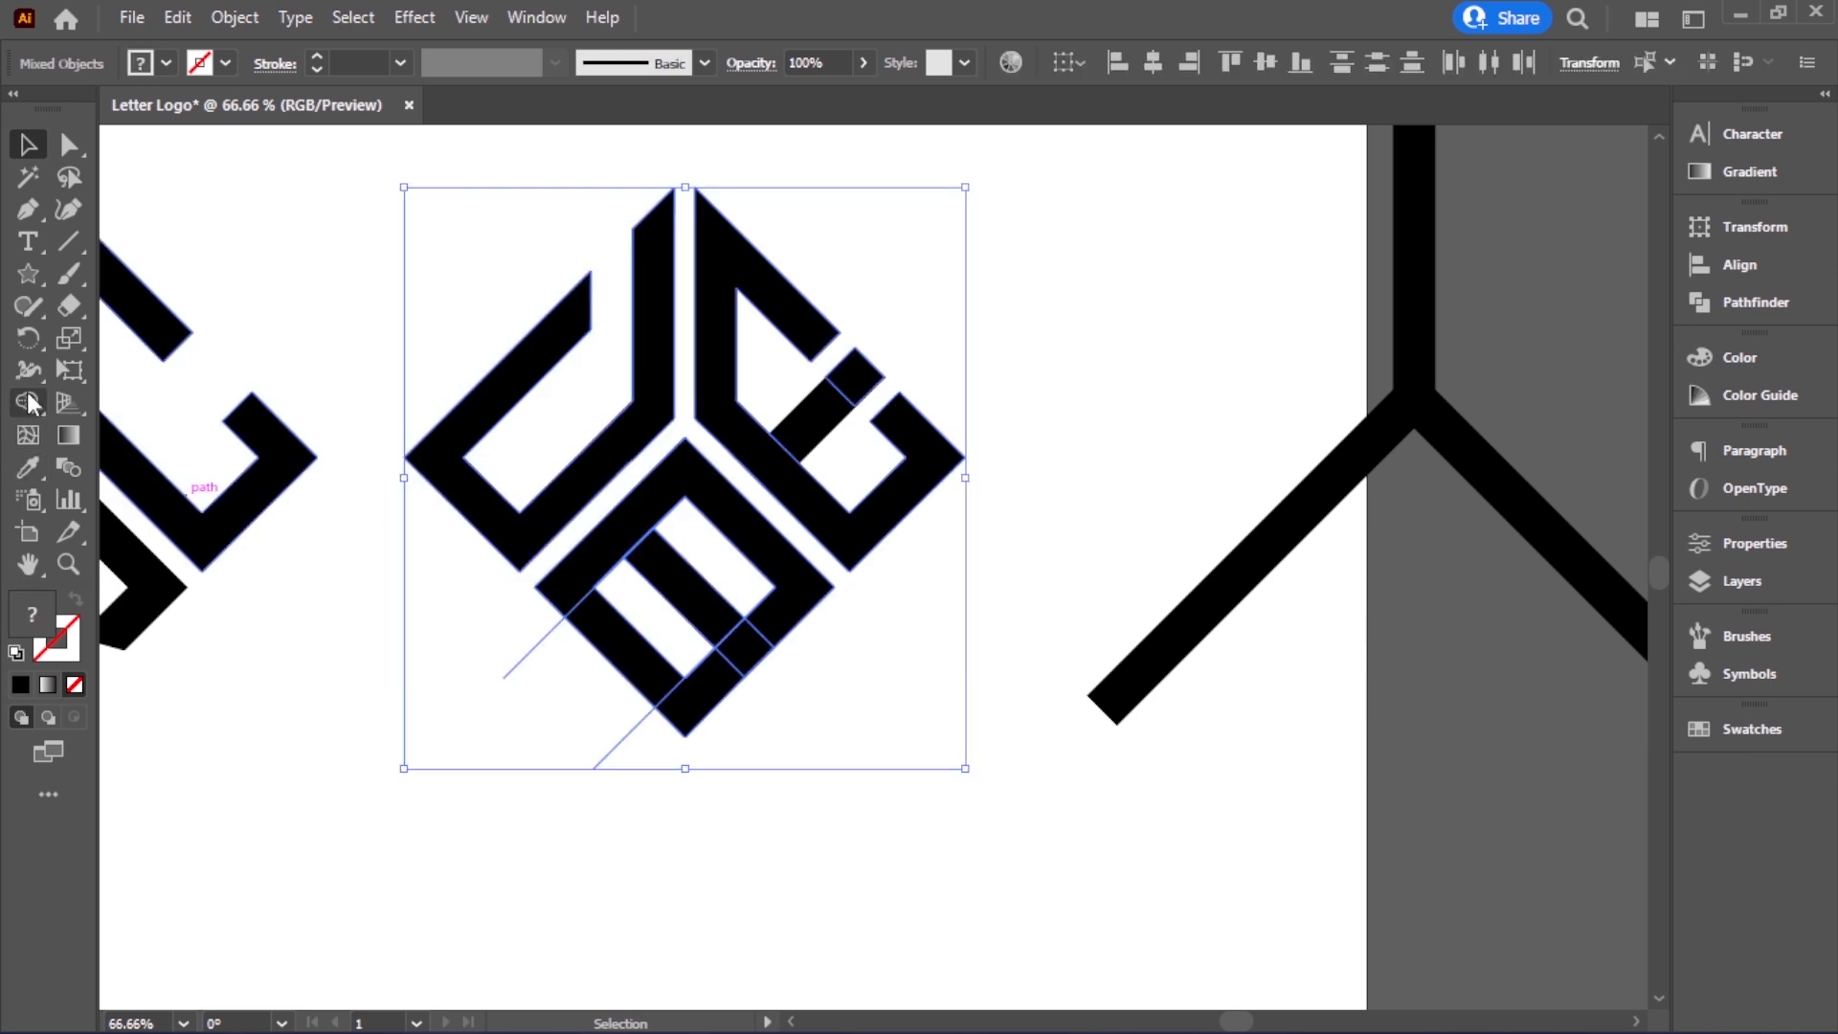
{"action": "left_click", "coordinate": [624, 647], "text": "alt"}
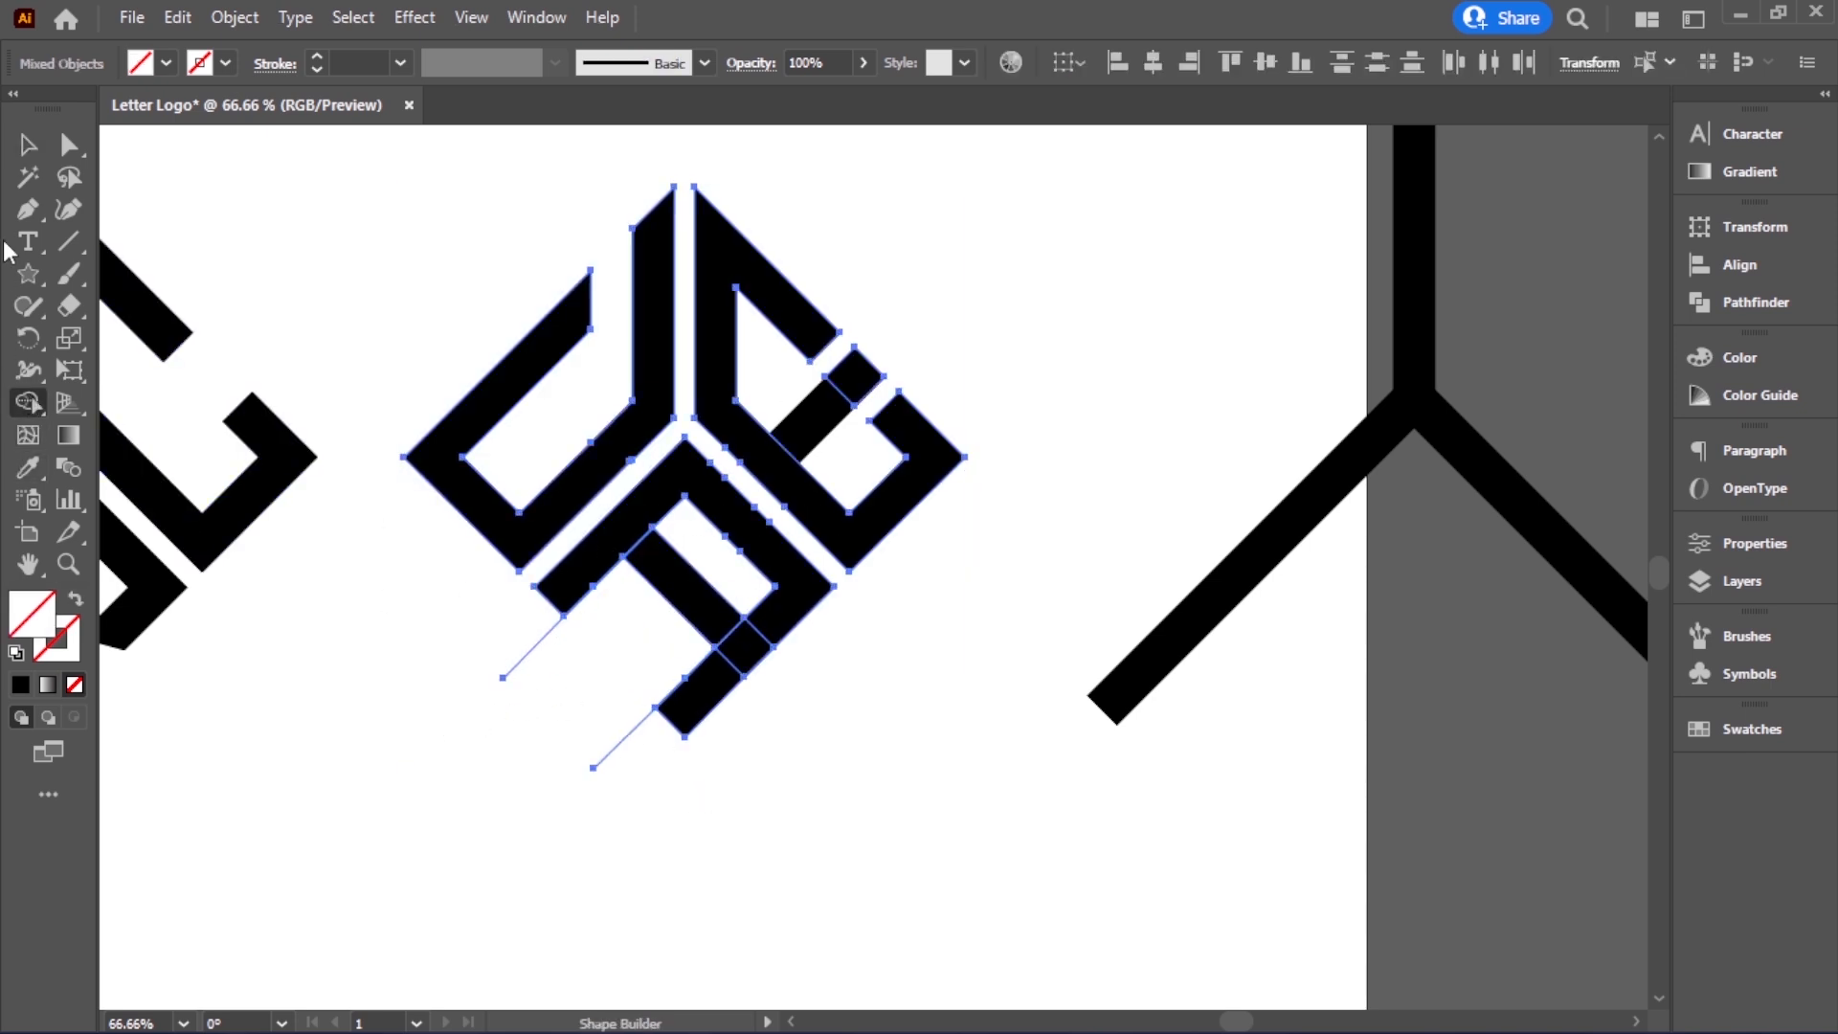
{"action": "left_click", "coordinate": [27, 143]}
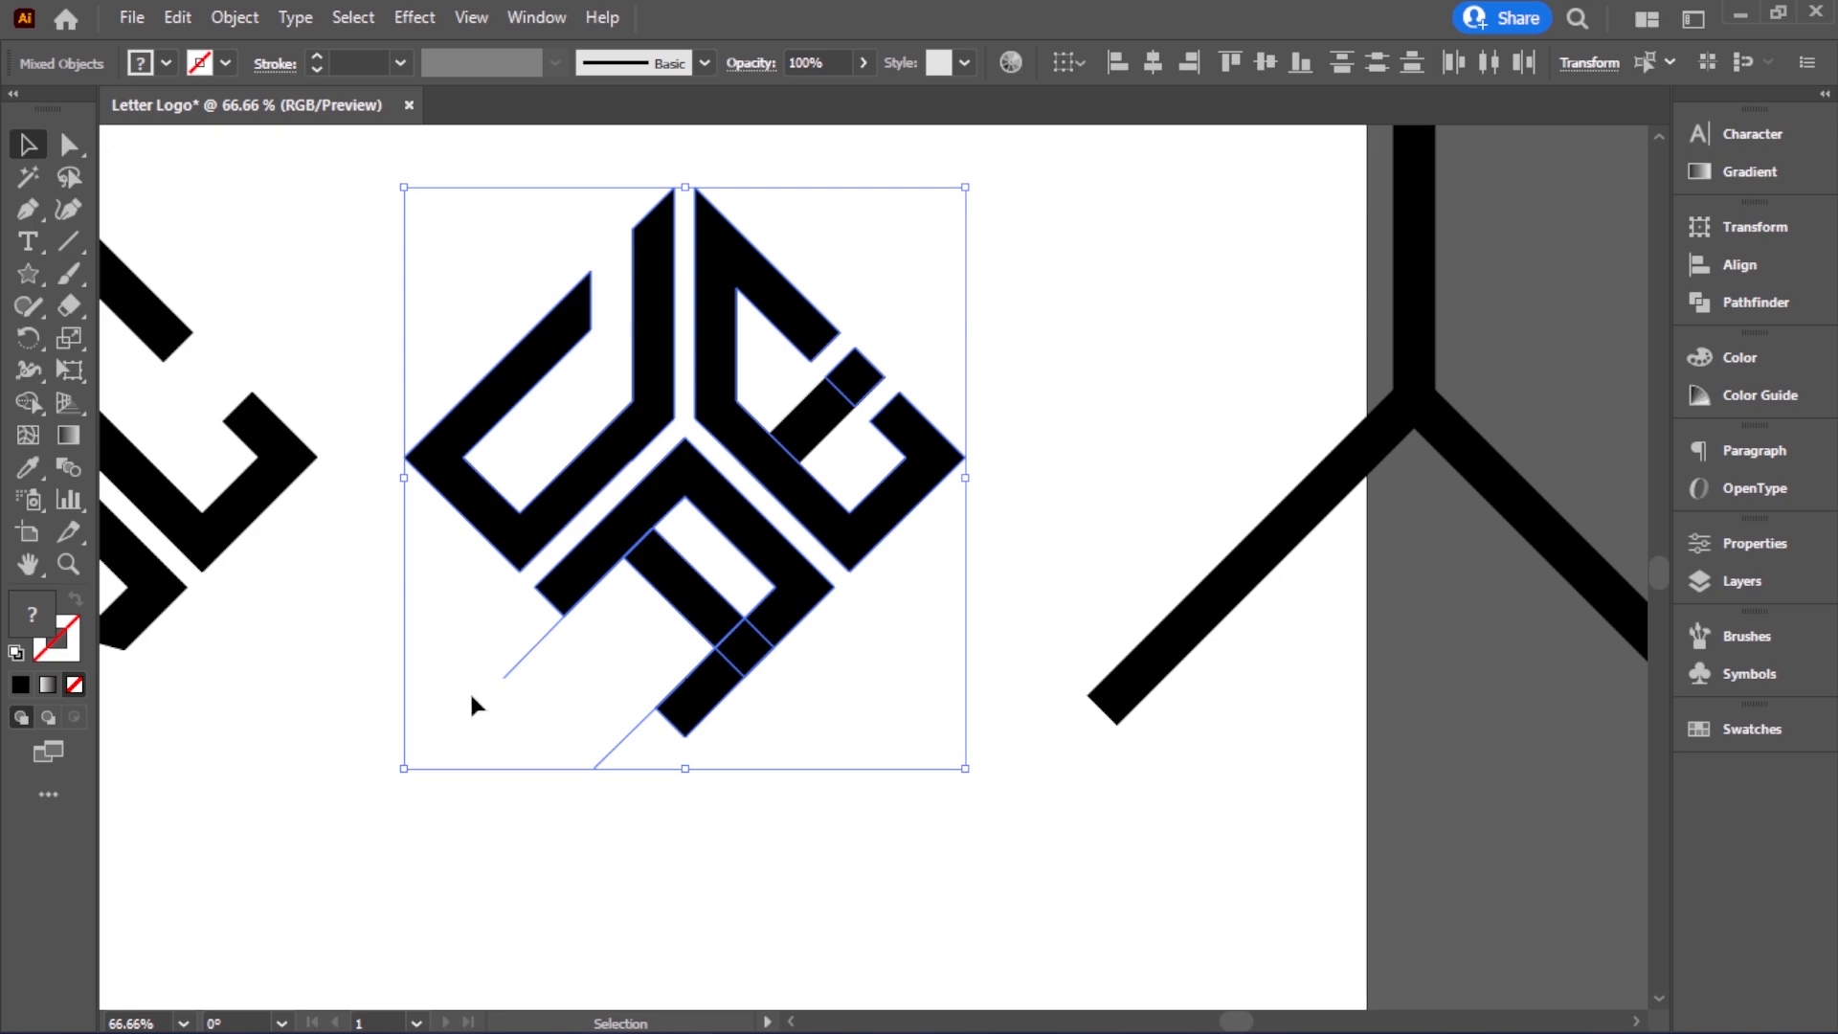
Delete the two diagonal cutting lines from the right logo's lower letter
{"action": "left_click", "coordinate": [494, 697]}
{"action": "left_click_drag", "start_coordinate": [529, 677], "coordinate": [536, 695]}
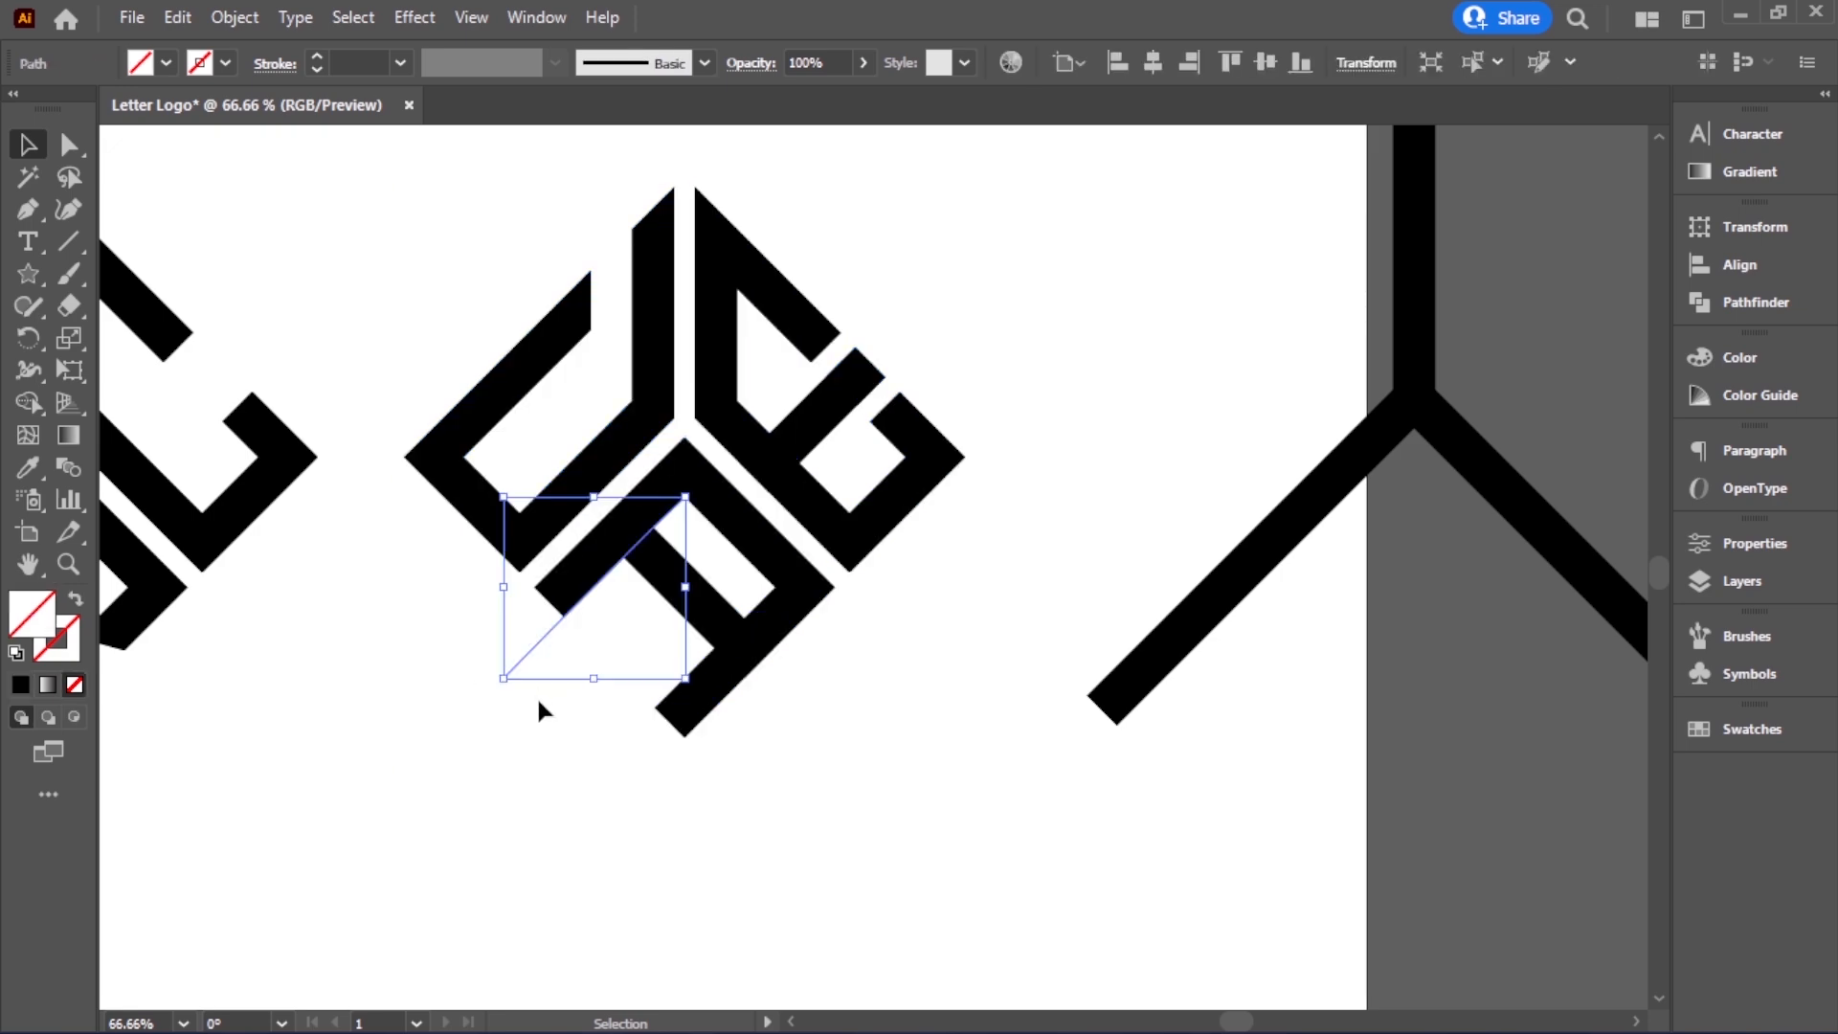
{"action": "left_click", "coordinate": [584, 756]}
{"action": "left_click_drag", "start_coordinate": [609, 771], "coordinate": [611, 774]}
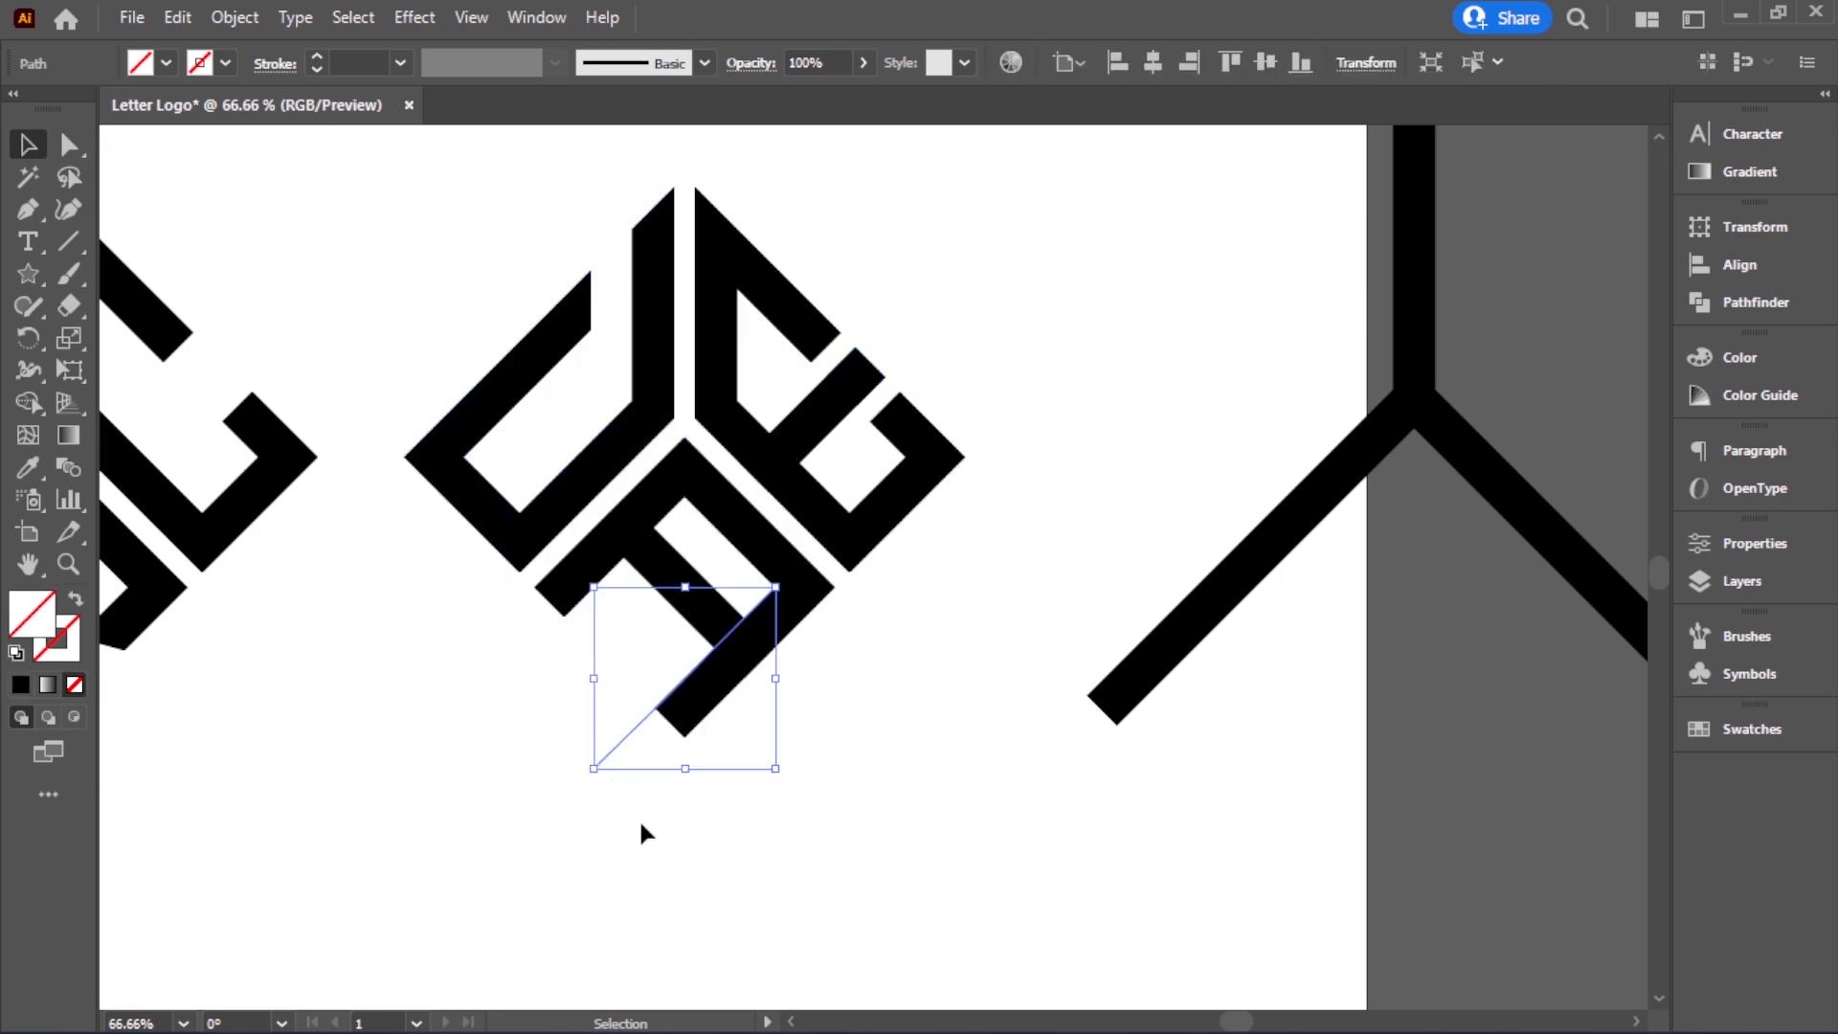
{"action": "key", "text": "Delete"}
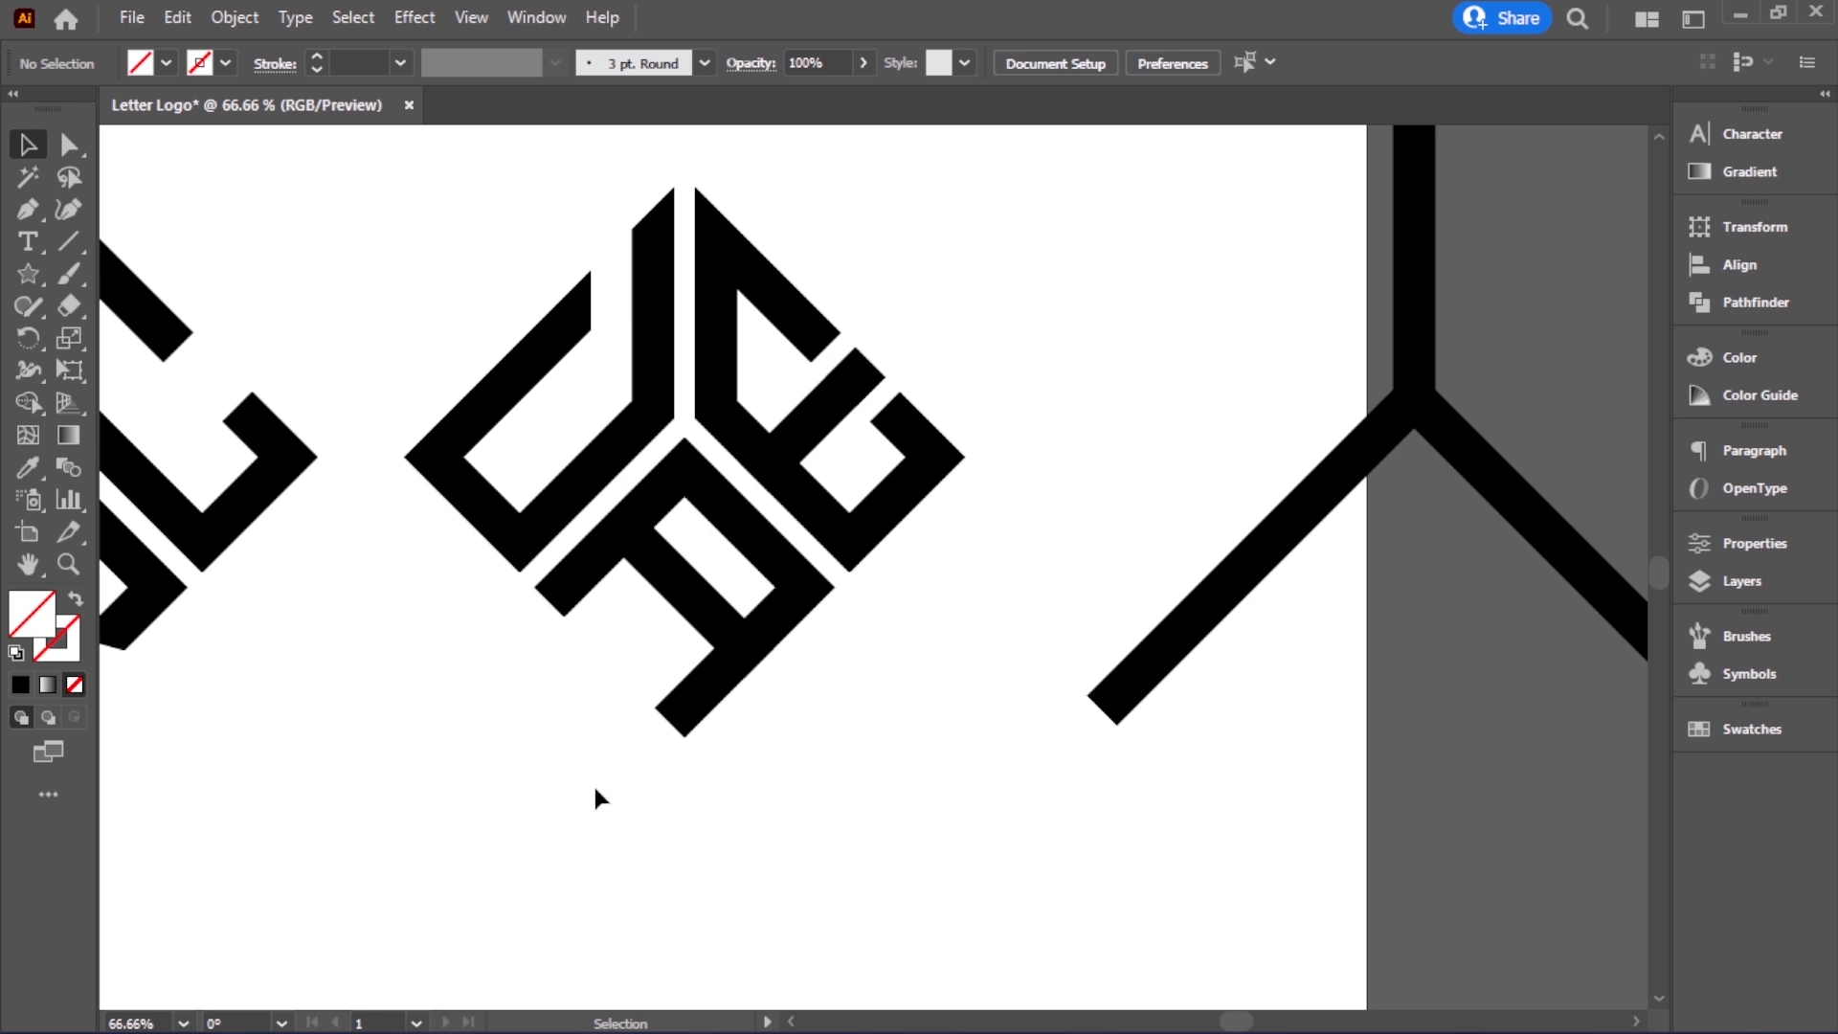
Draw a small triangle over the lower letter's lower-right bar junction and fill it with white
{"action": "left_click", "coordinate": [26, 273]}
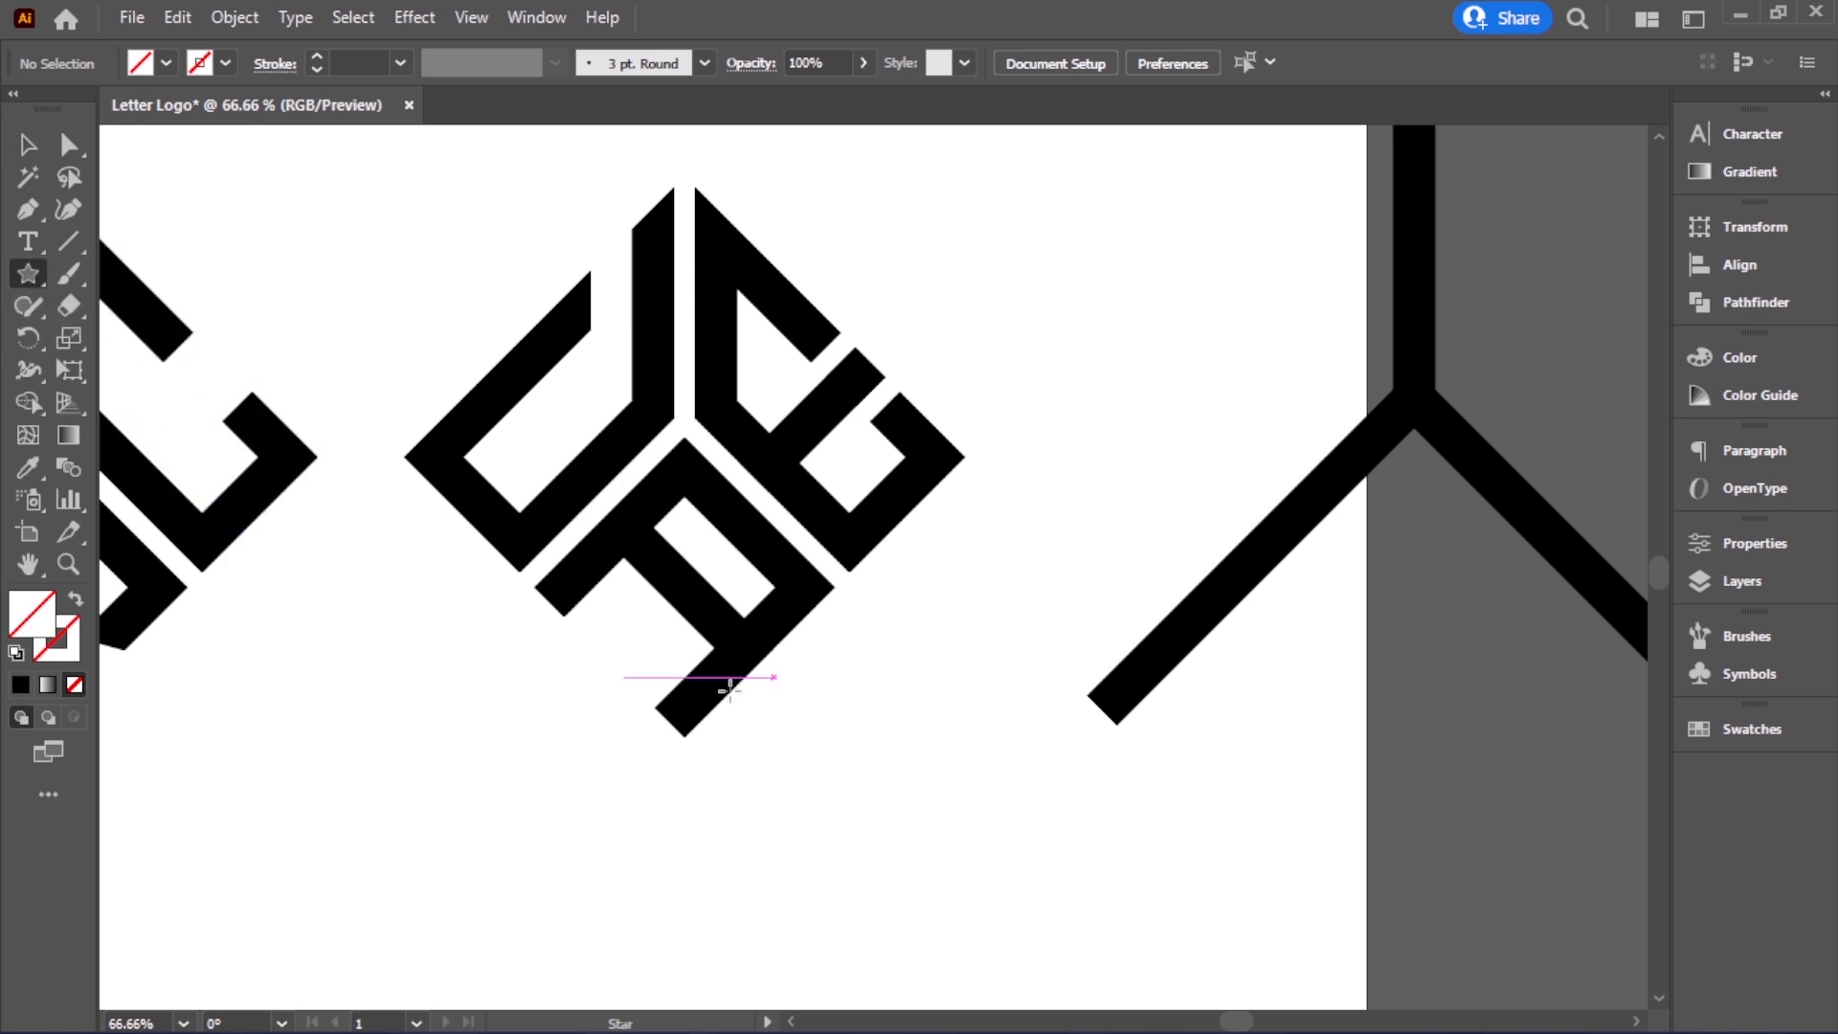
{"action": "left_click_drag", "start_coordinate": [729, 675], "coordinate": [767, 679]}
{"action": "left_click", "coordinate": [26, 153]}
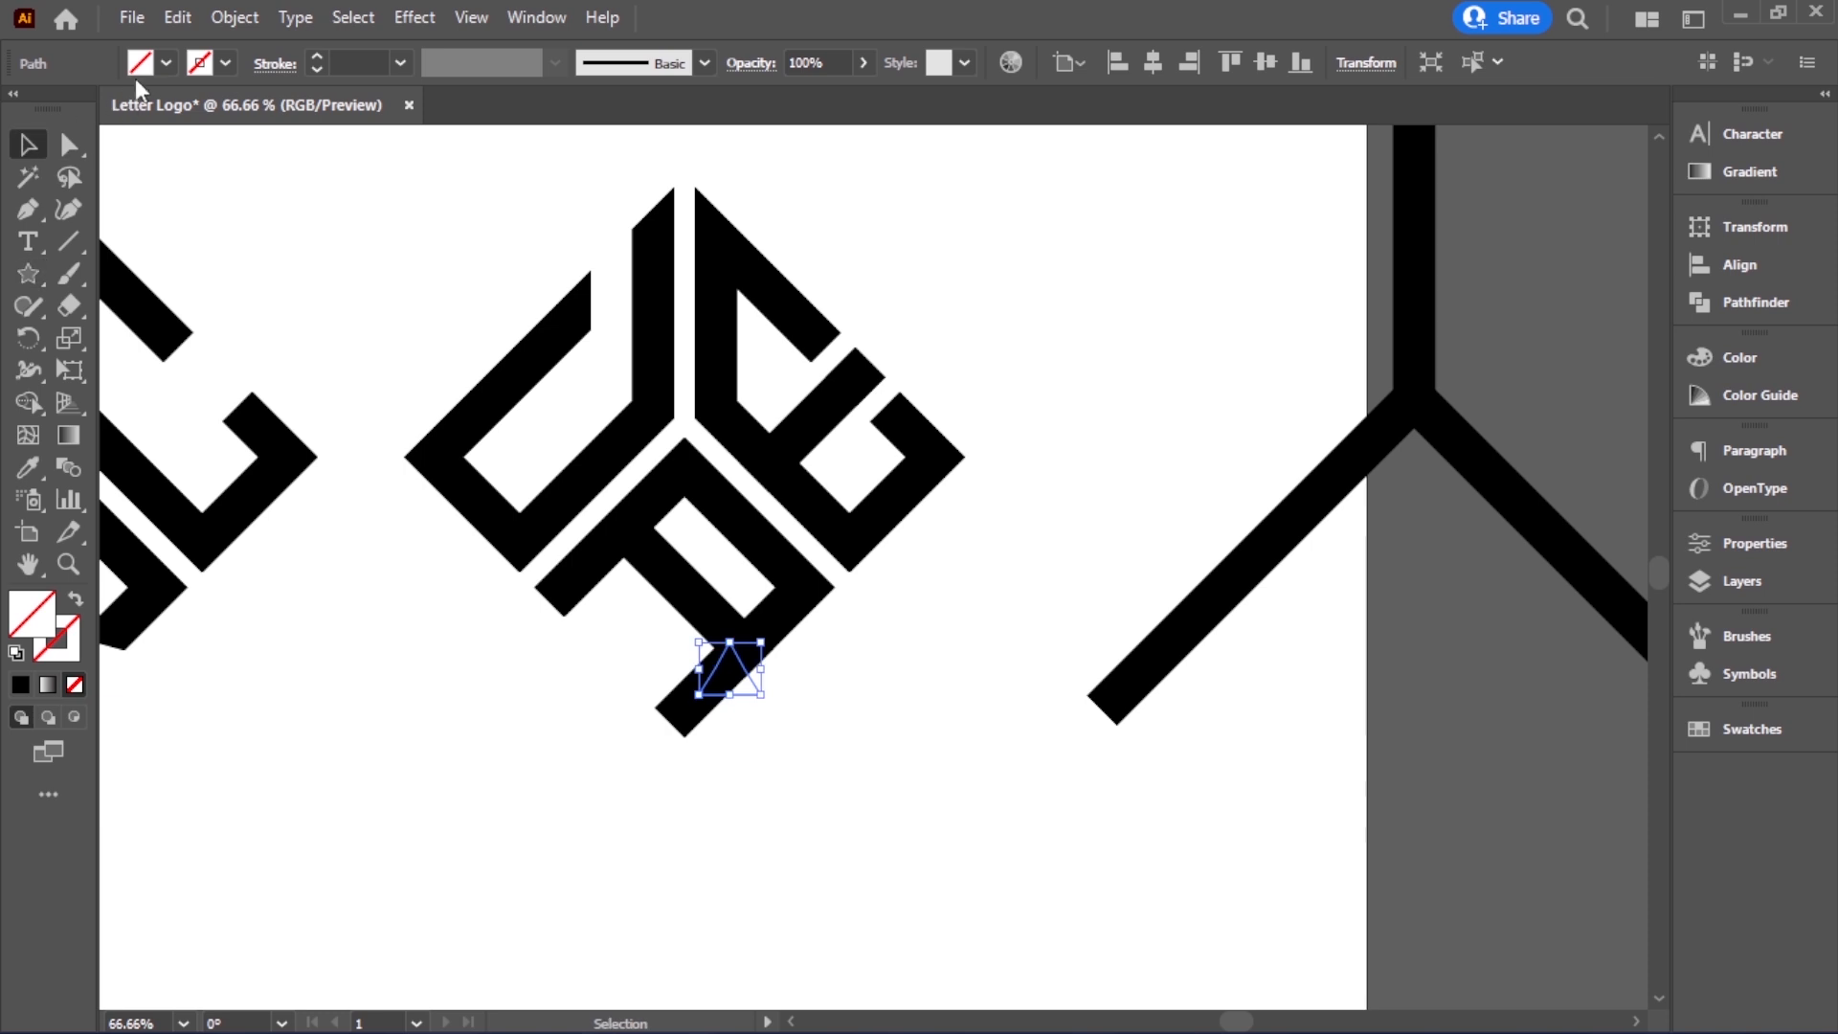
{"action": "left_click", "coordinate": [141, 67]}
{"action": "left_click", "coordinate": [56, 109]}
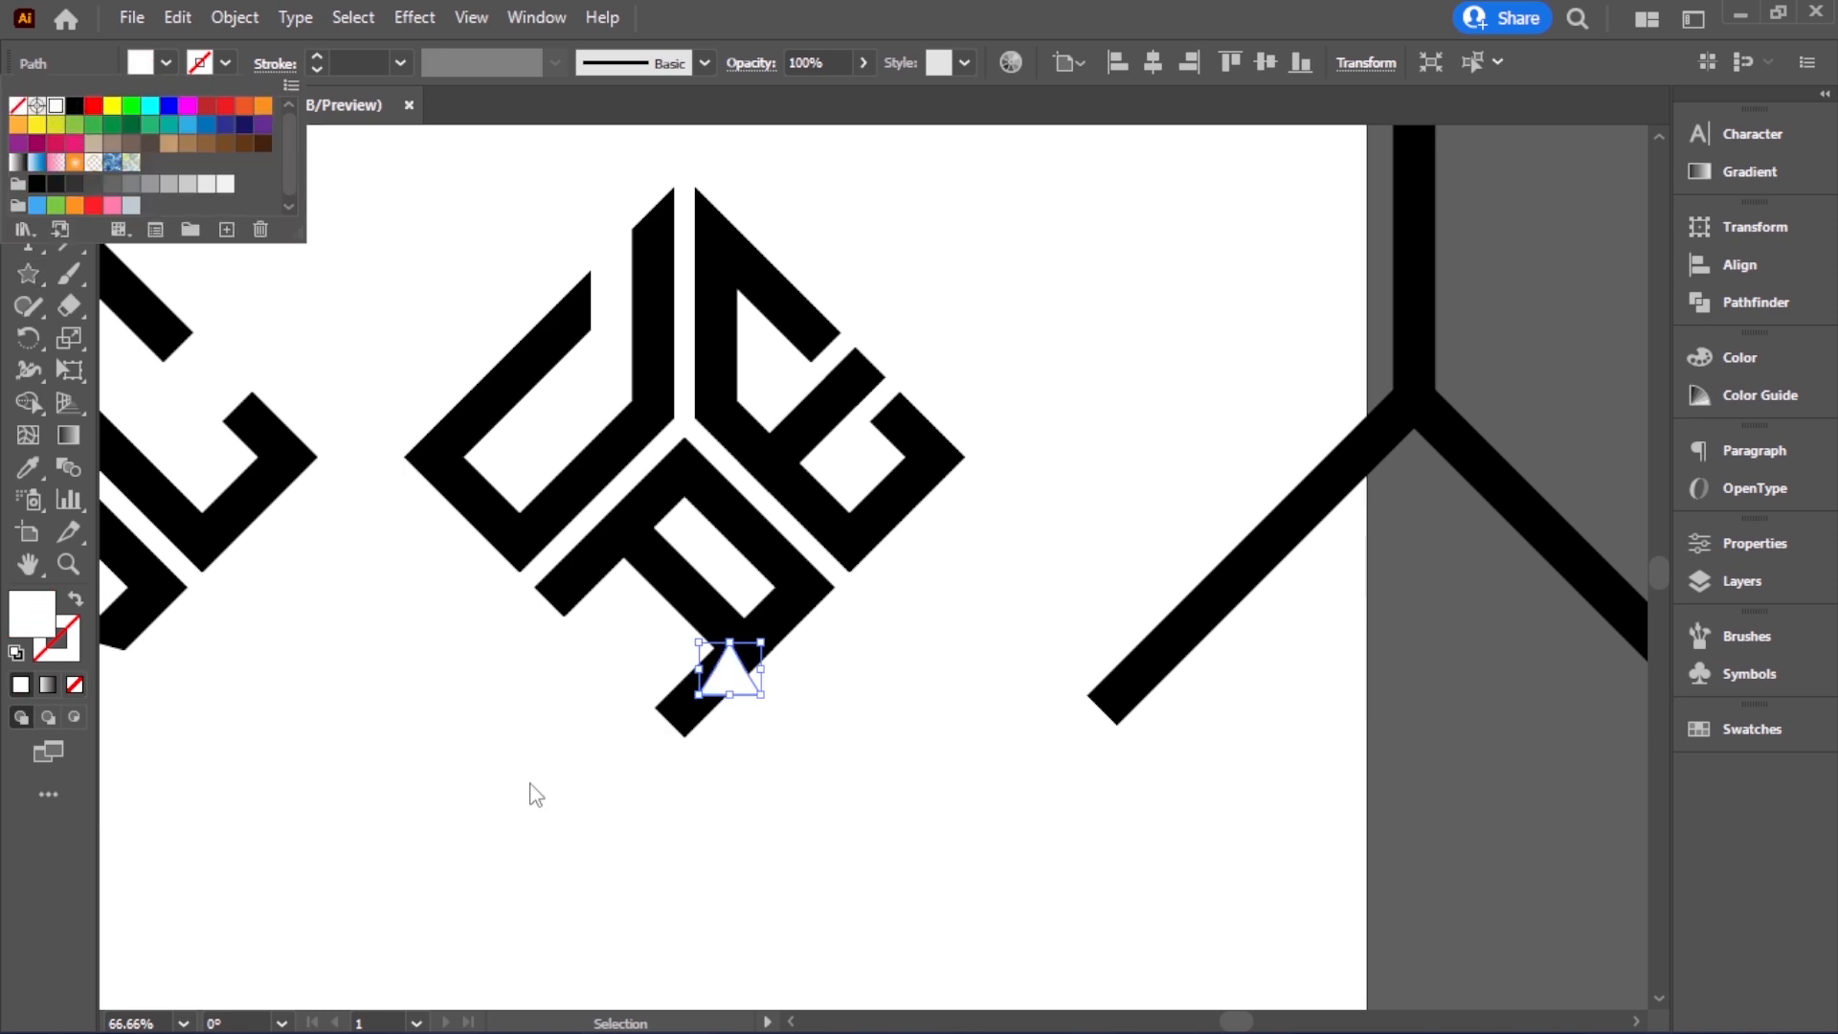
{"action": "left_click", "coordinate": [529, 792]}
Rotate the white triangle so its tip points up-left, and place it as a notch in the junction's outer edge
{"action": "scroll", "coordinate": [861, 792], "scroll_direction": "up", "scroll_amount": 2}
{"action": "left_click", "coordinate": [757, 710]}
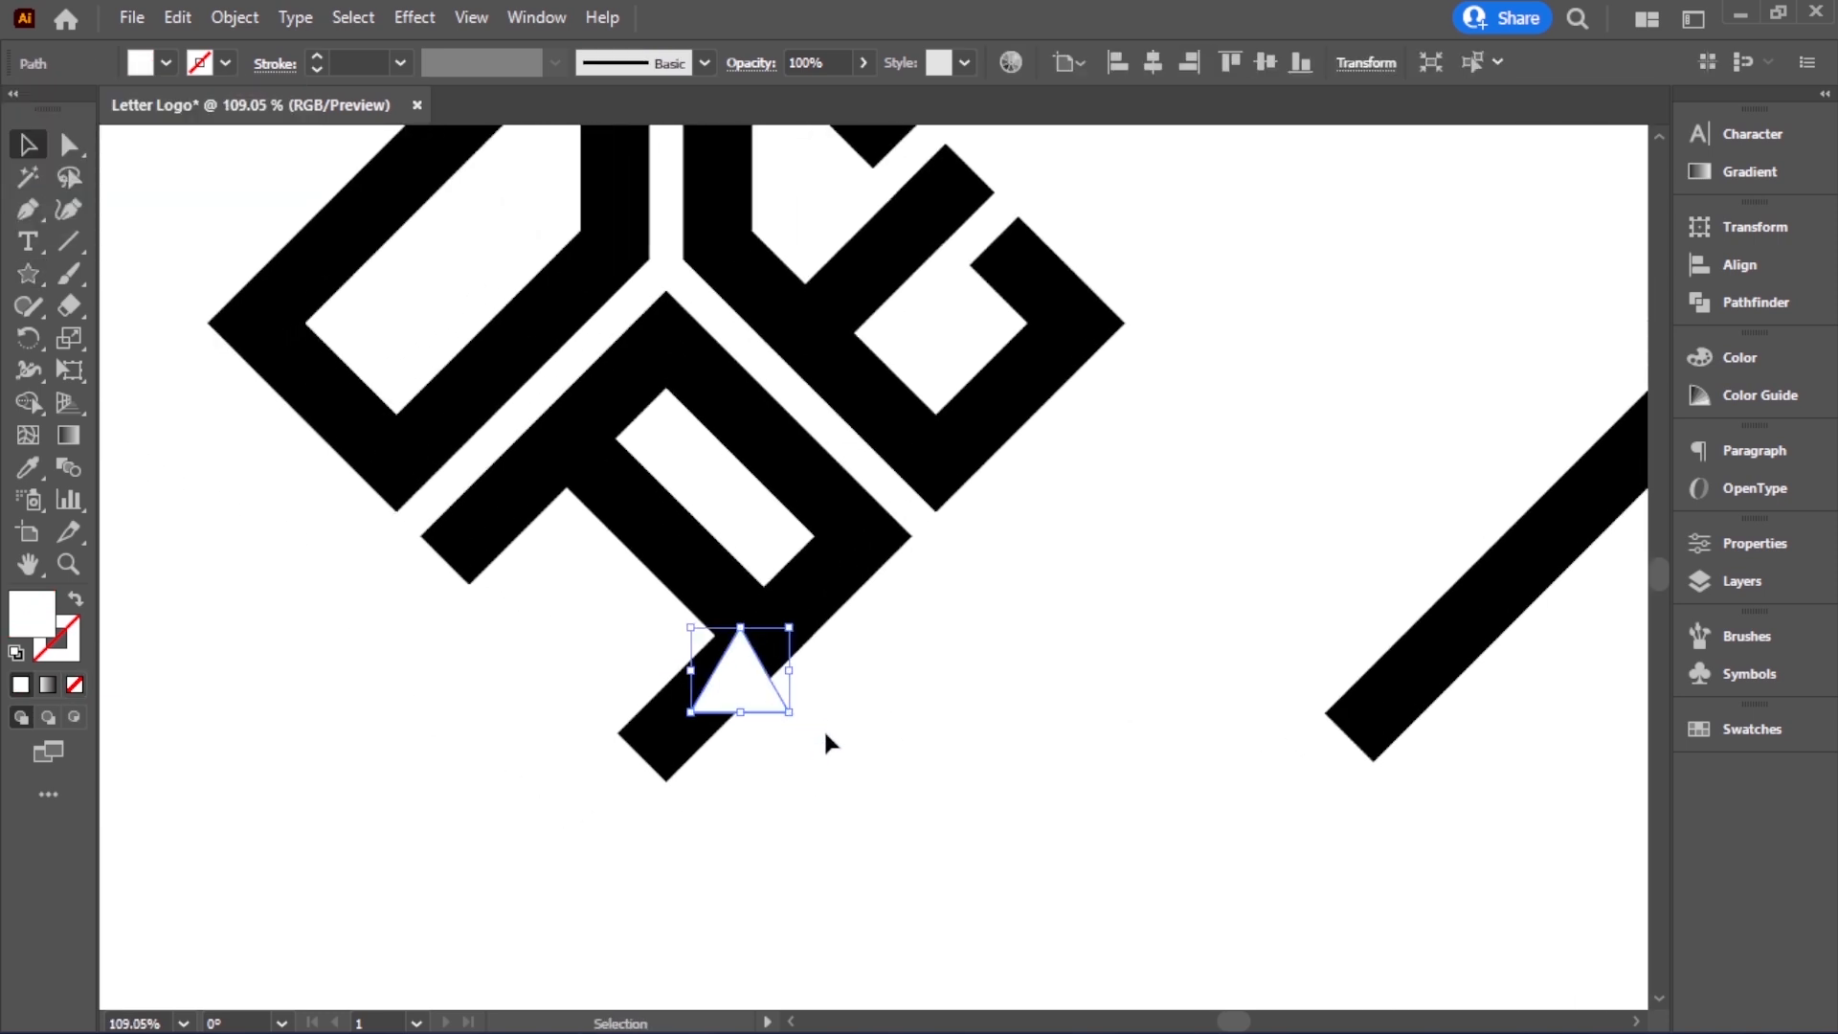
{"action": "left_click_drag", "start_coordinate": [804, 730], "coordinate": [857, 686]}
{"action": "left_click", "coordinate": [865, 804]}
{"action": "scroll", "coordinate": [918, 794], "scroll_direction": "up", "scroll_amount": 2}
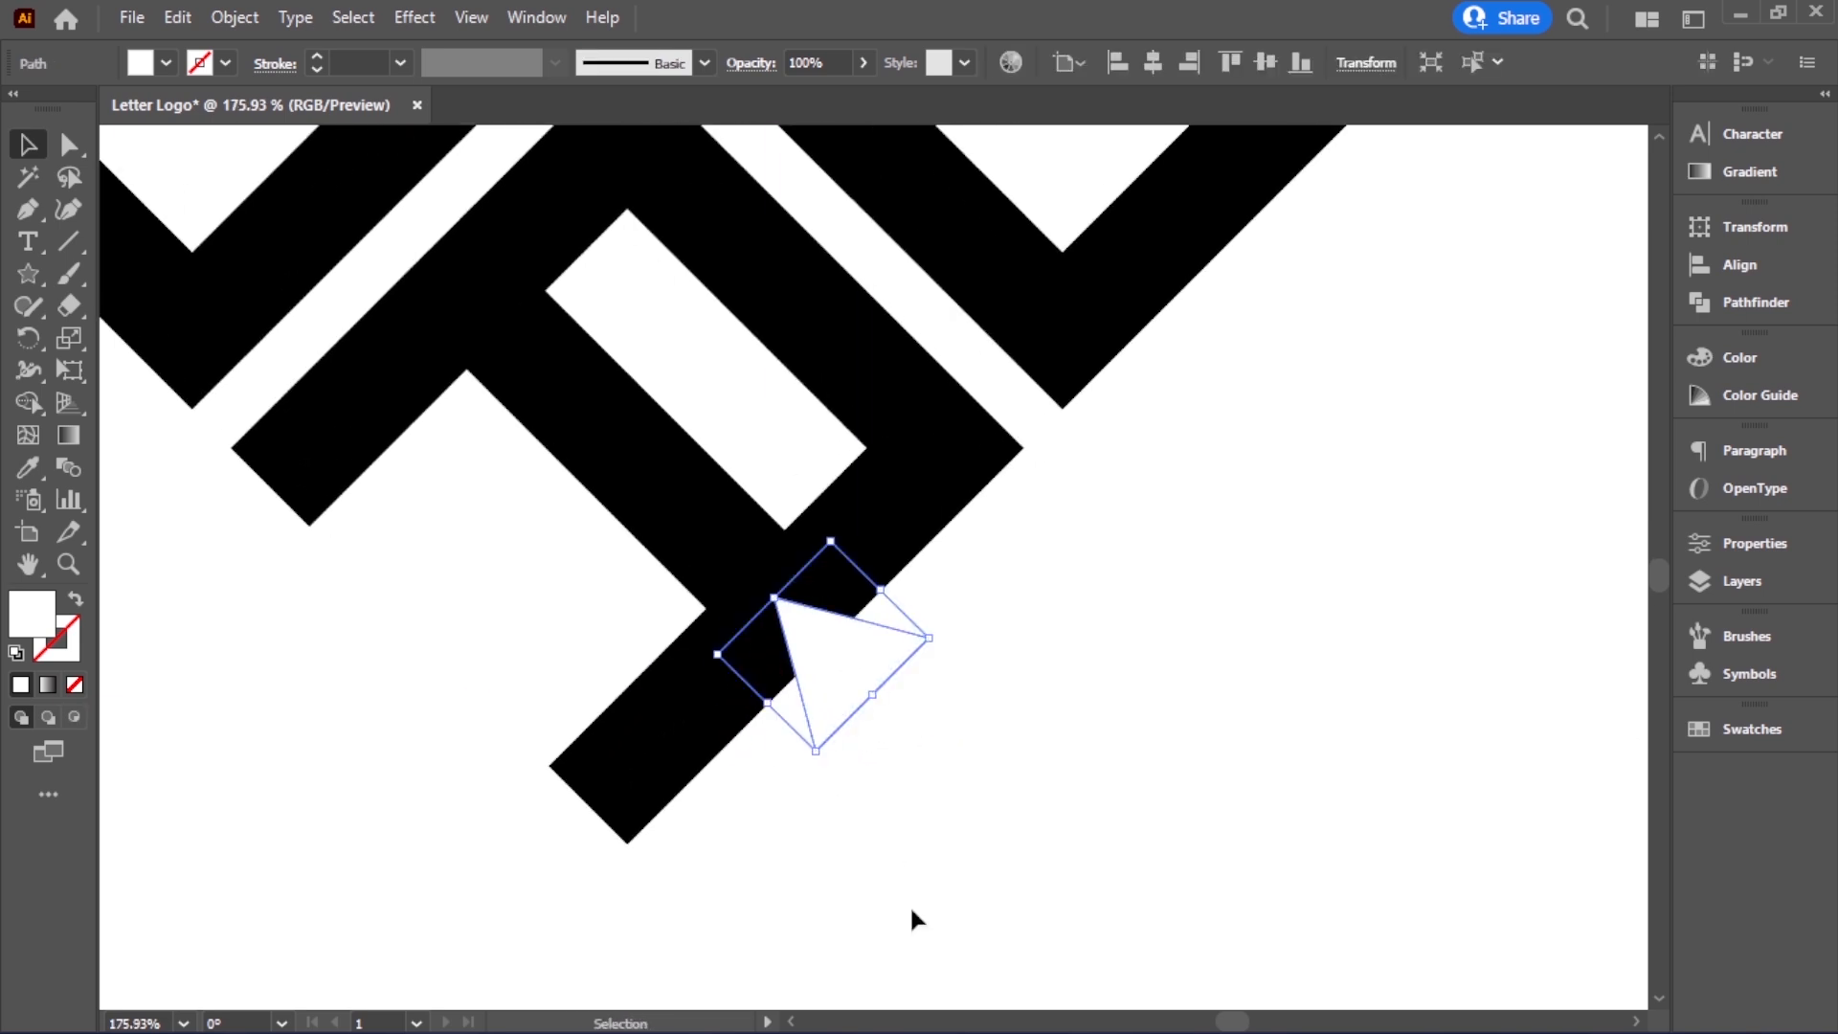
{"action": "left_click", "coordinate": [911, 904]}
Cut the white triangle's notch out of the right logo's lower letter with Shape Builder, removing the triangle
{"action": "left_click", "coordinate": [802, 670], "text": "ctrl+alt"}
{"action": "left_click", "coordinate": [781, 612], "text": "ctrl+alt"}
{"action": "left_click", "coordinate": [779, 614], "text": "ctrl+alt"}
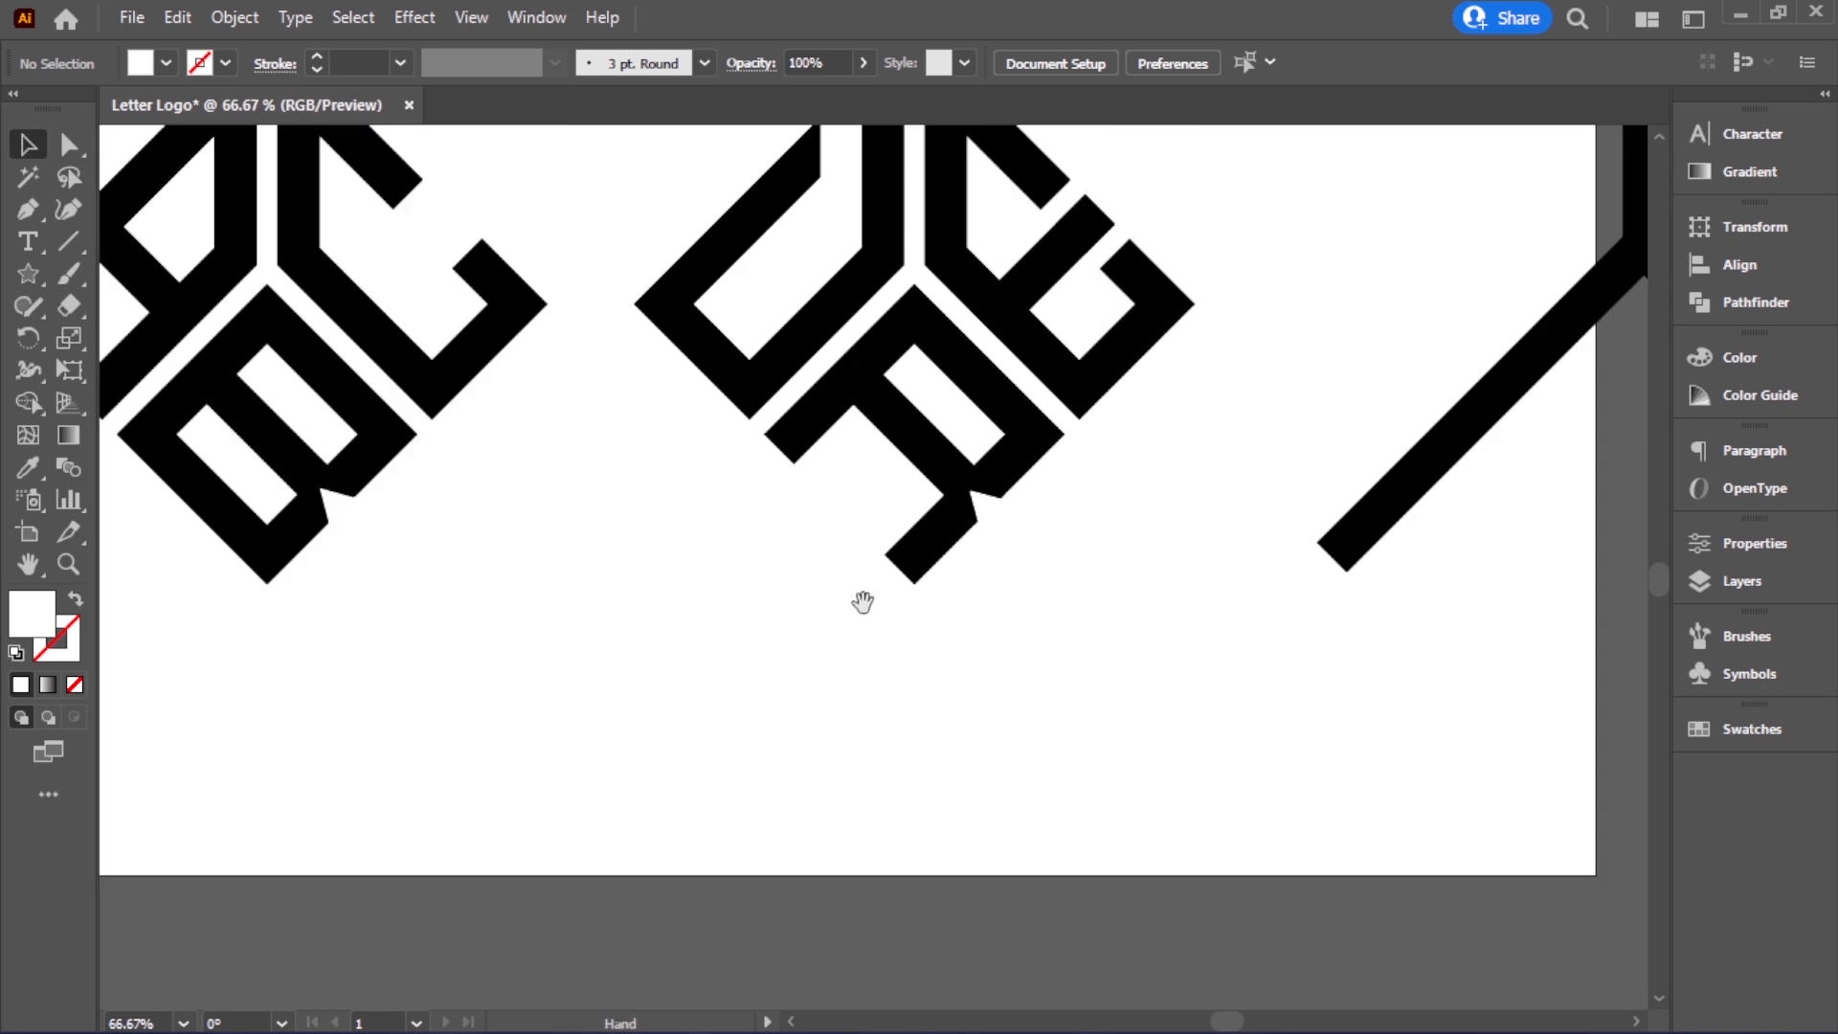
{"action": "left_click_drag", "start_coordinate": [905, 565], "coordinate": [685, 681]}
{"action": "left_click_drag", "start_coordinate": [685, 643], "coordinate": [1213, 824]}
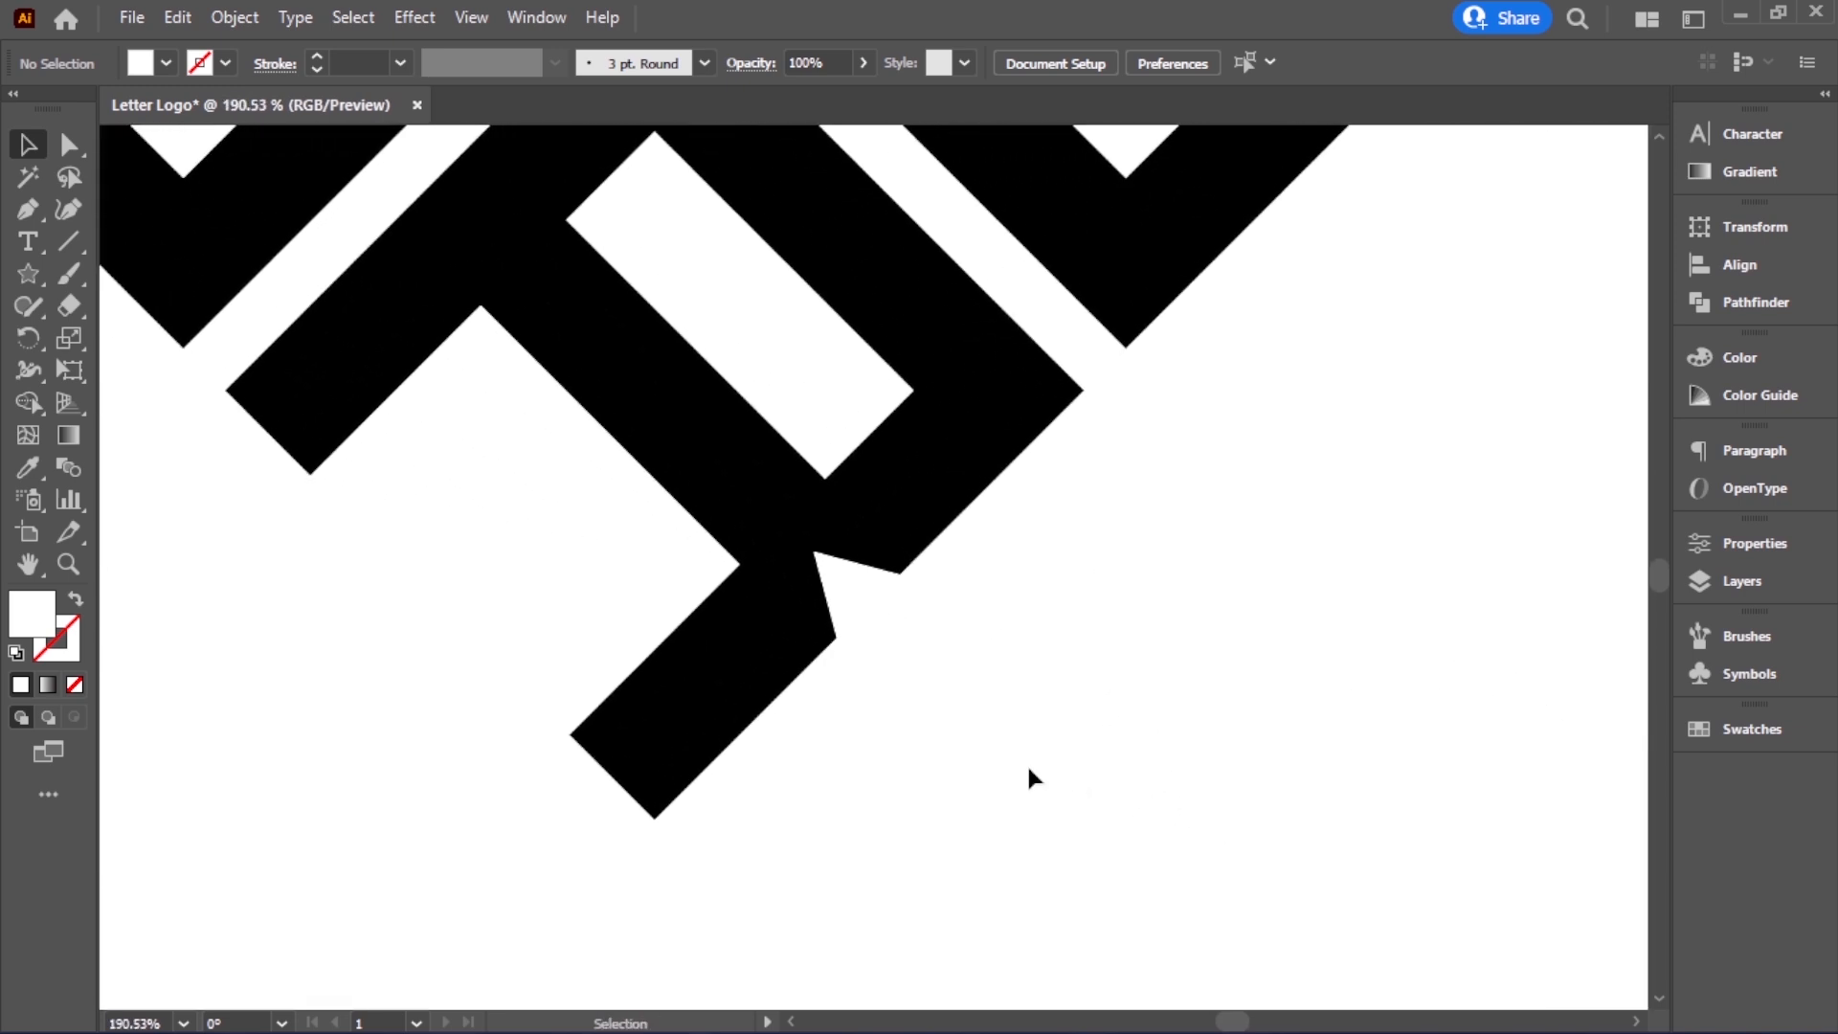
{"action": "left_click_drag", "start_coordinate": [1007, 751], "coordinate": [813, 546]}
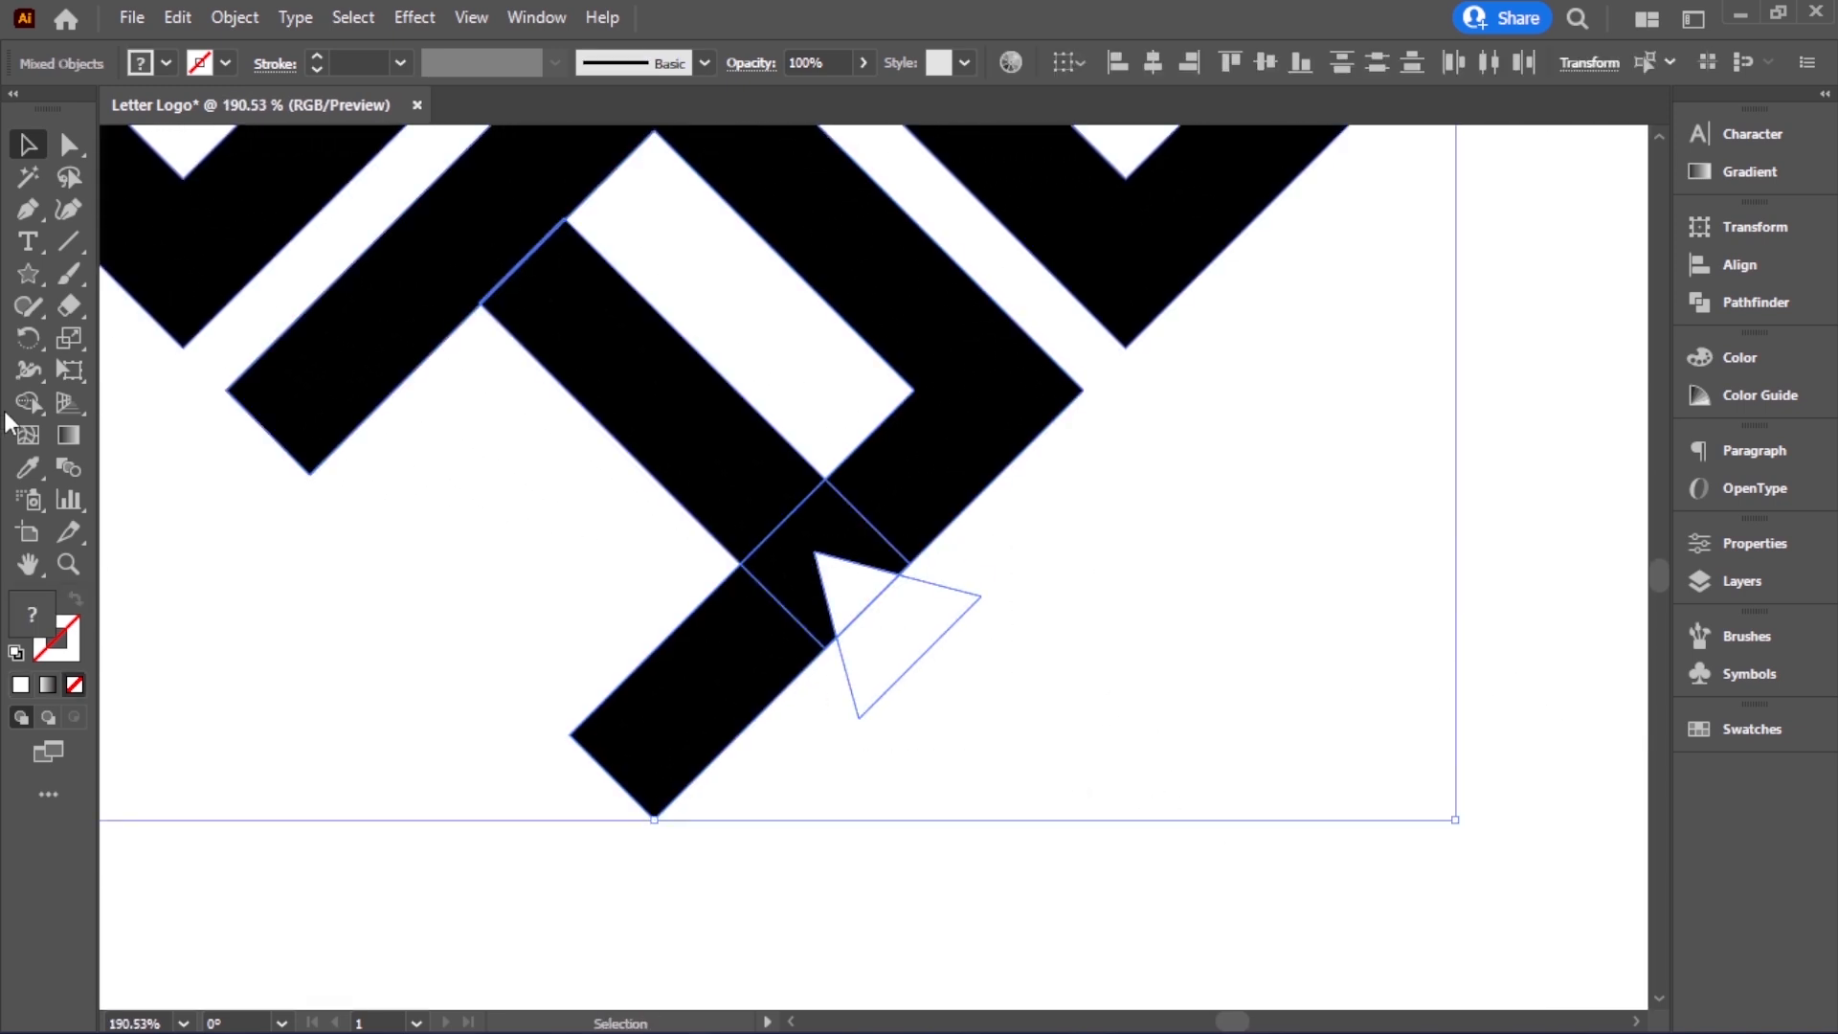
{"action": "left_click", "coordinate": [27, 402]}
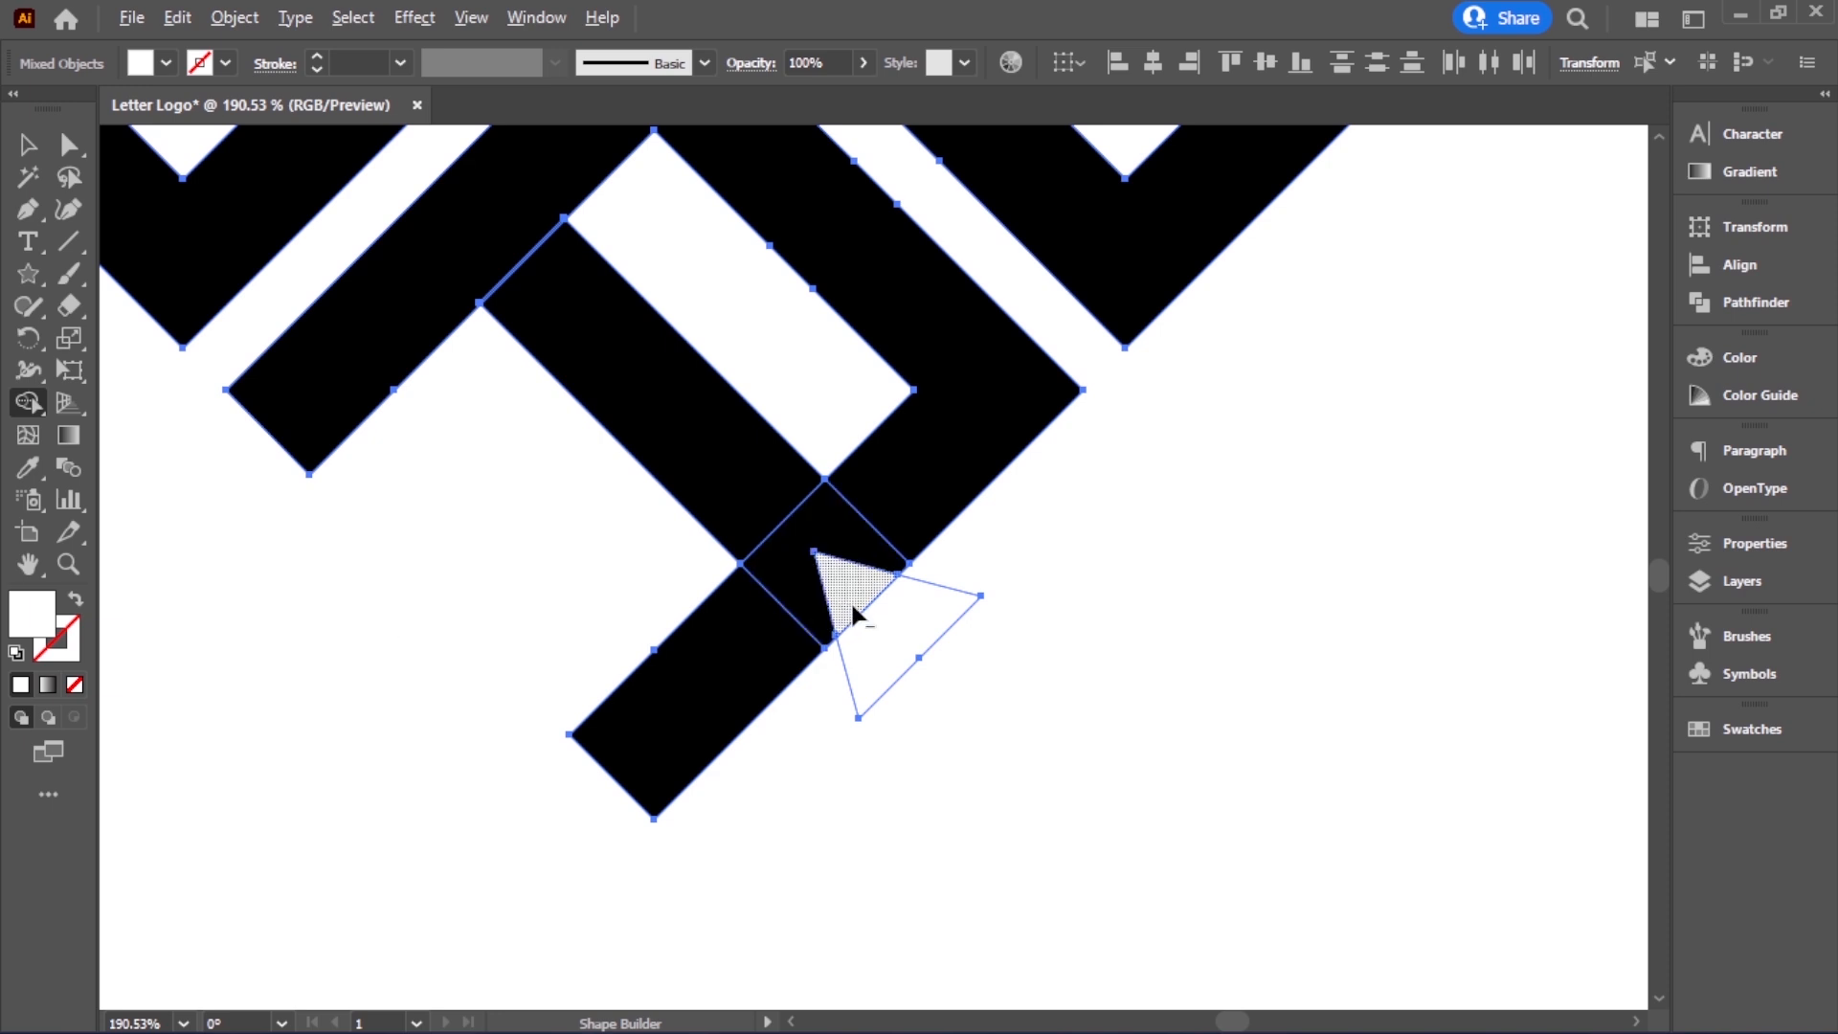
{"action": "left_click_drag", "start_coordinate": [849, 599], "coordinate": [1053, 749]}
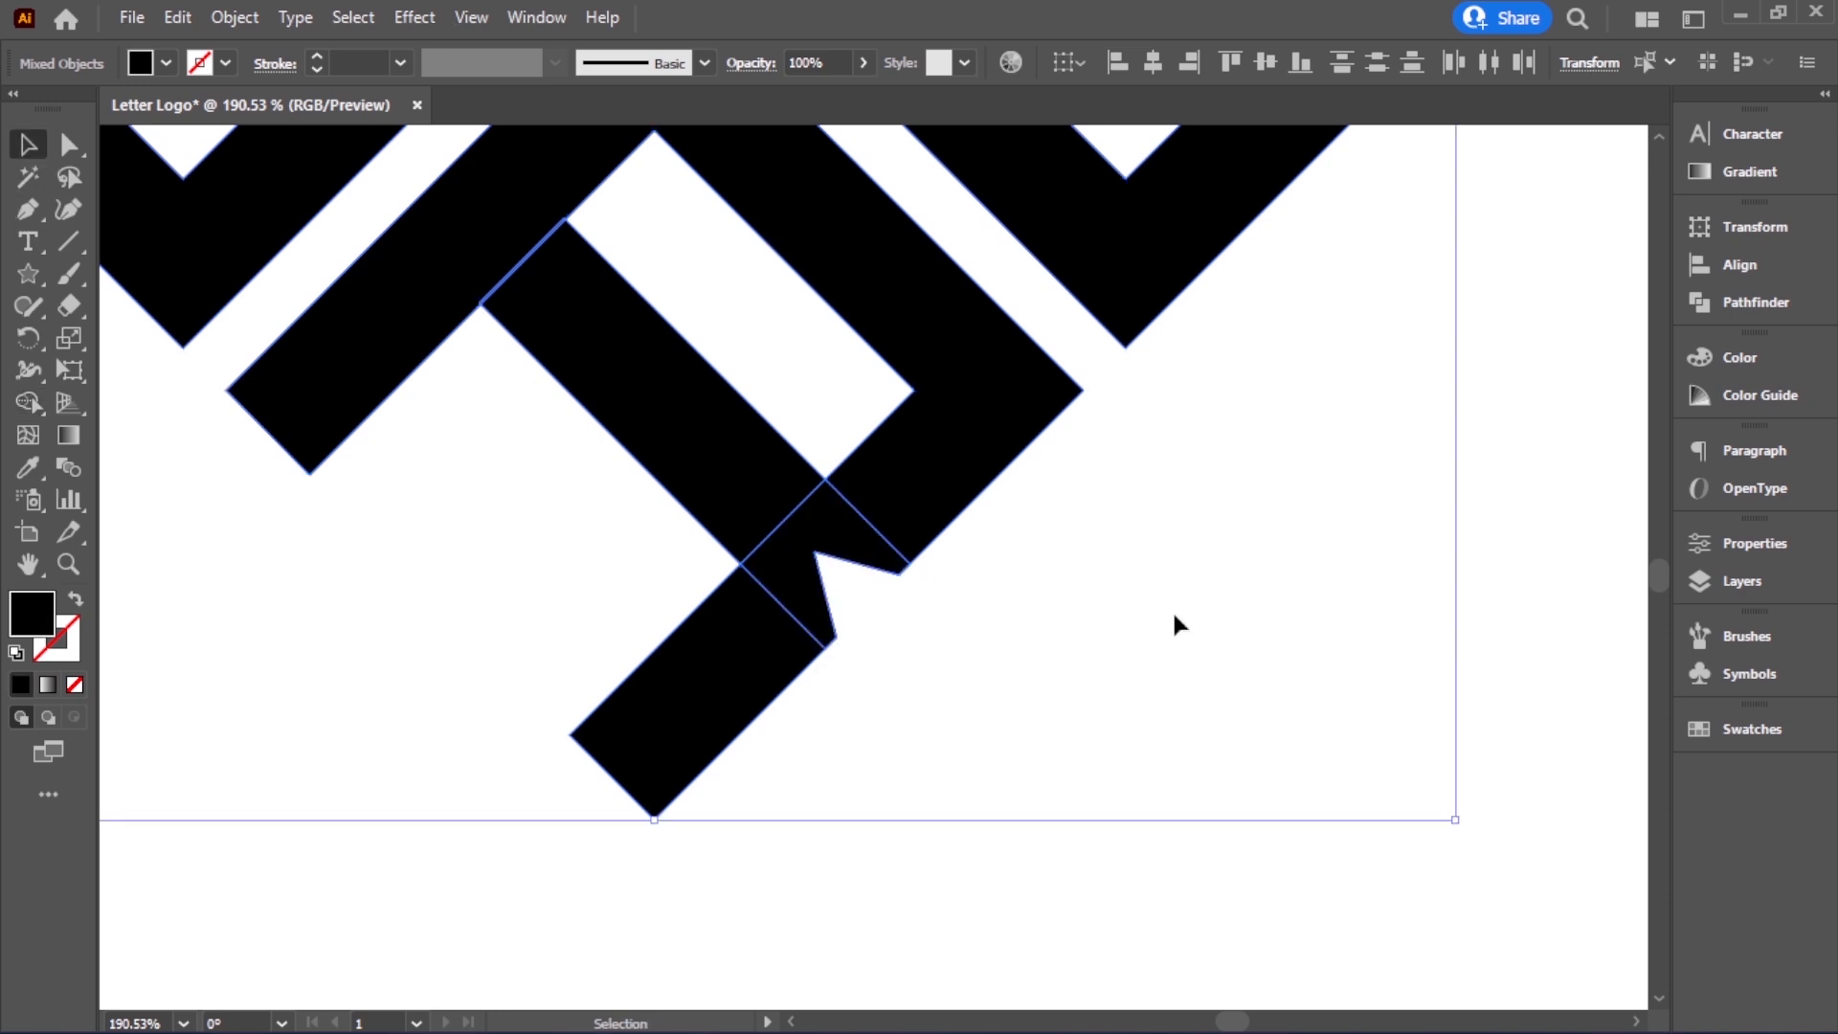
{"action": "left_click", "coordinate": [955, 554], "text": "ctrl"}
Select all pieces of the right logo and merge their overlapping shapes with Pathfinder Unite
{"action": "left_click", "coordinate": [959, 544], "text": "ctrl+alt"}
{"action": "left_click", "coordinate": [959, 545], "text": "ctrl+alt"}
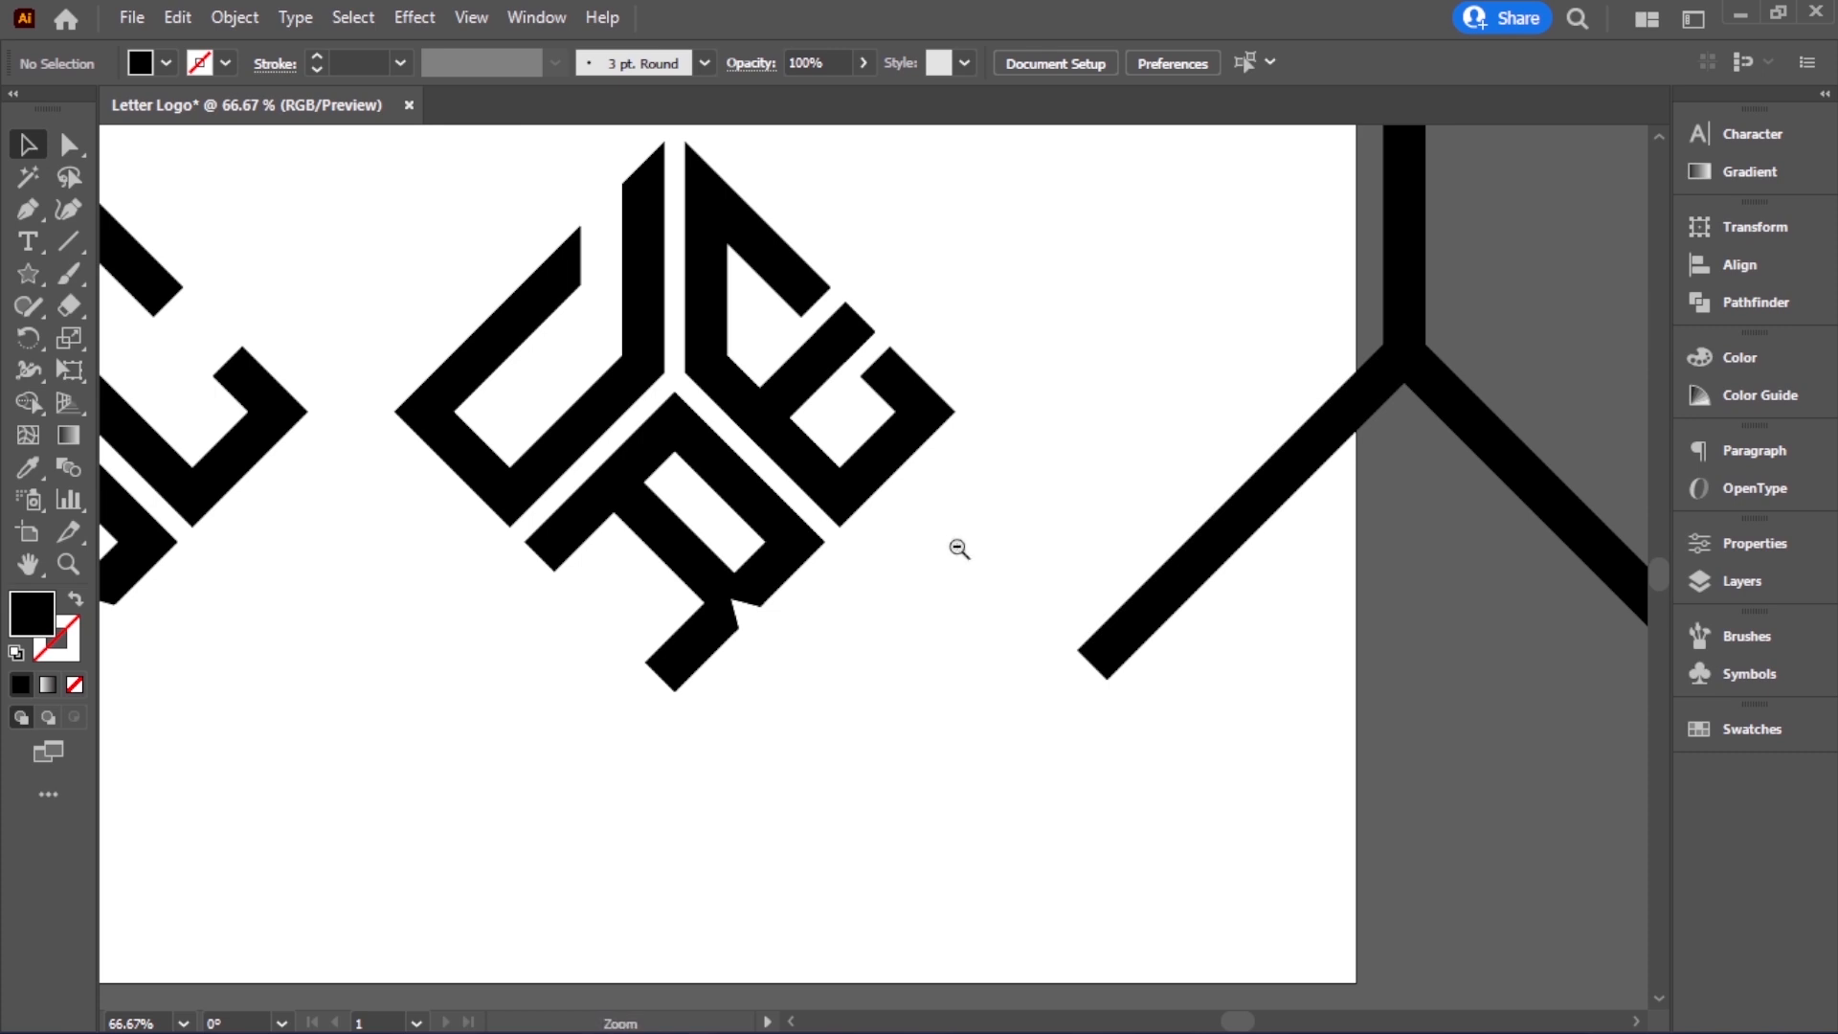
{"action": "left_click", "coordinate": [955, 541], "text": "ctrl+alt"}
{"action": "left_click", "coordinate": [951, 554], "text": "ctrl+alt"}
{"action": "left_click_drag", "start_coordinate": [921, 575], "coordinate": [987, 575]}
{"action": "left_click_drag", "start_coordinate": [651, 323], "coordinate": [825, 737]}
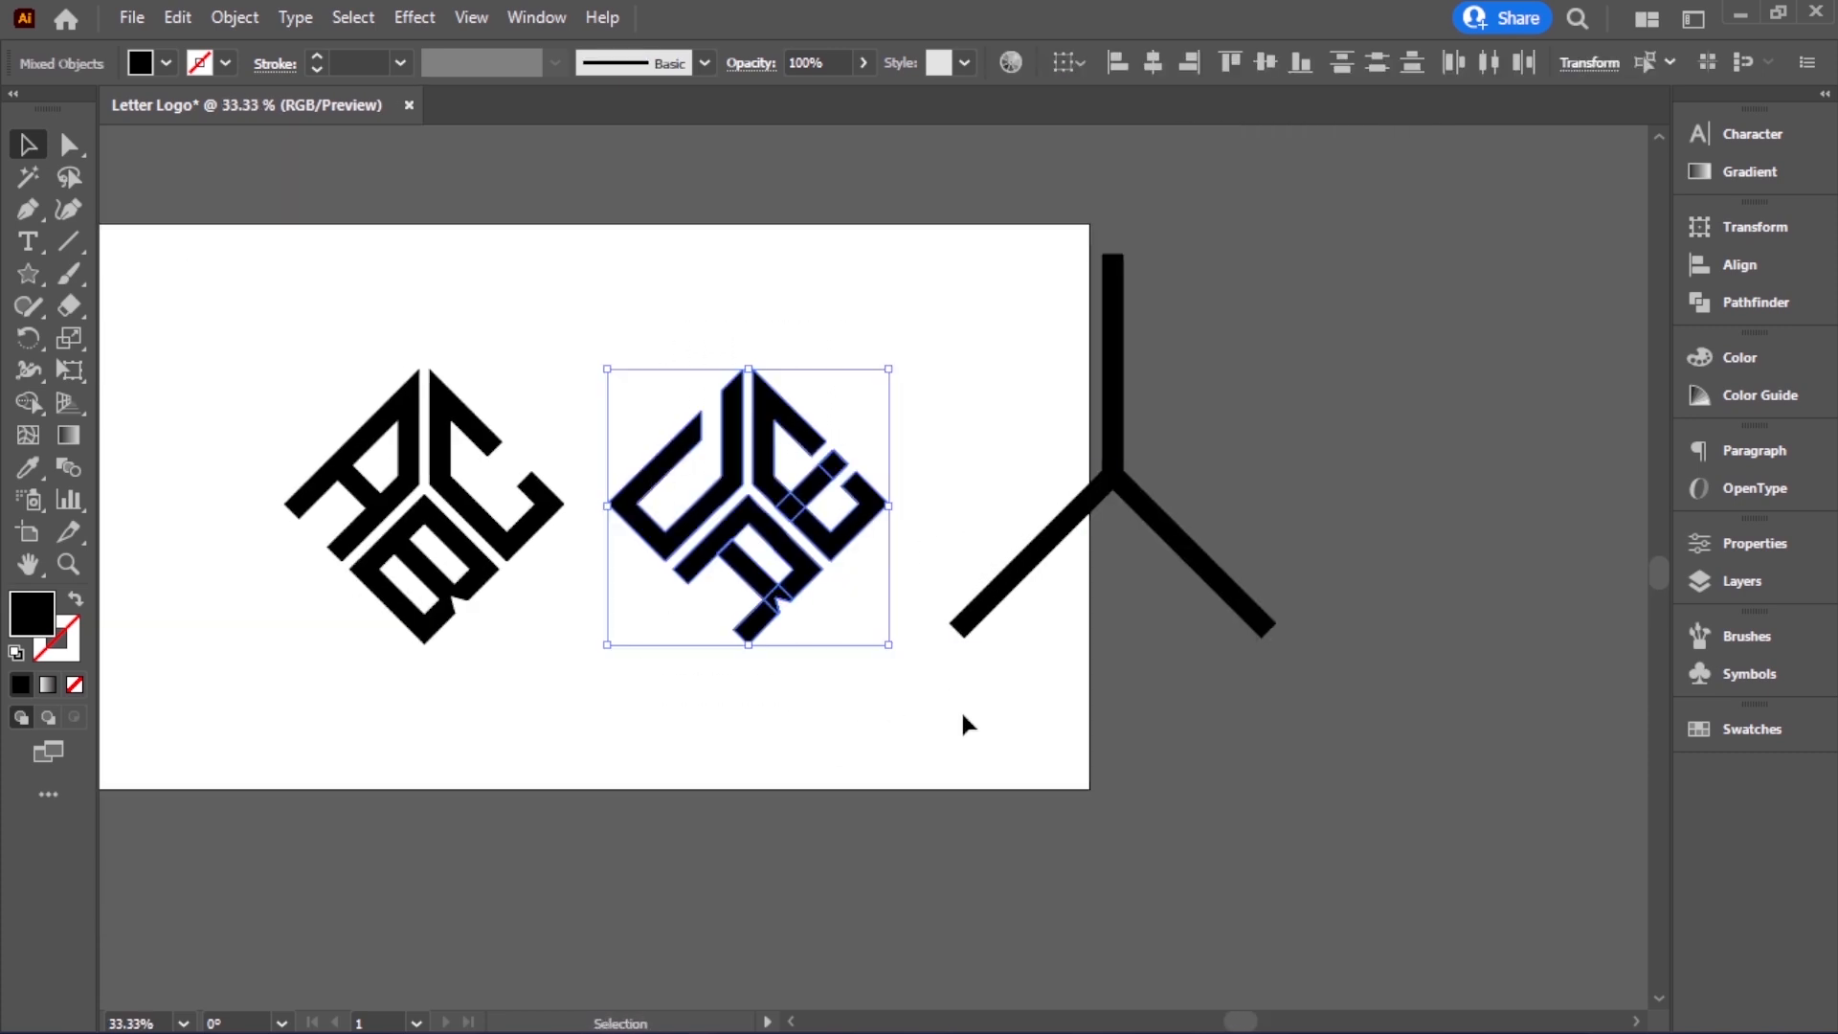
{"action": "left_click", "coordinate": [1757, 308]}
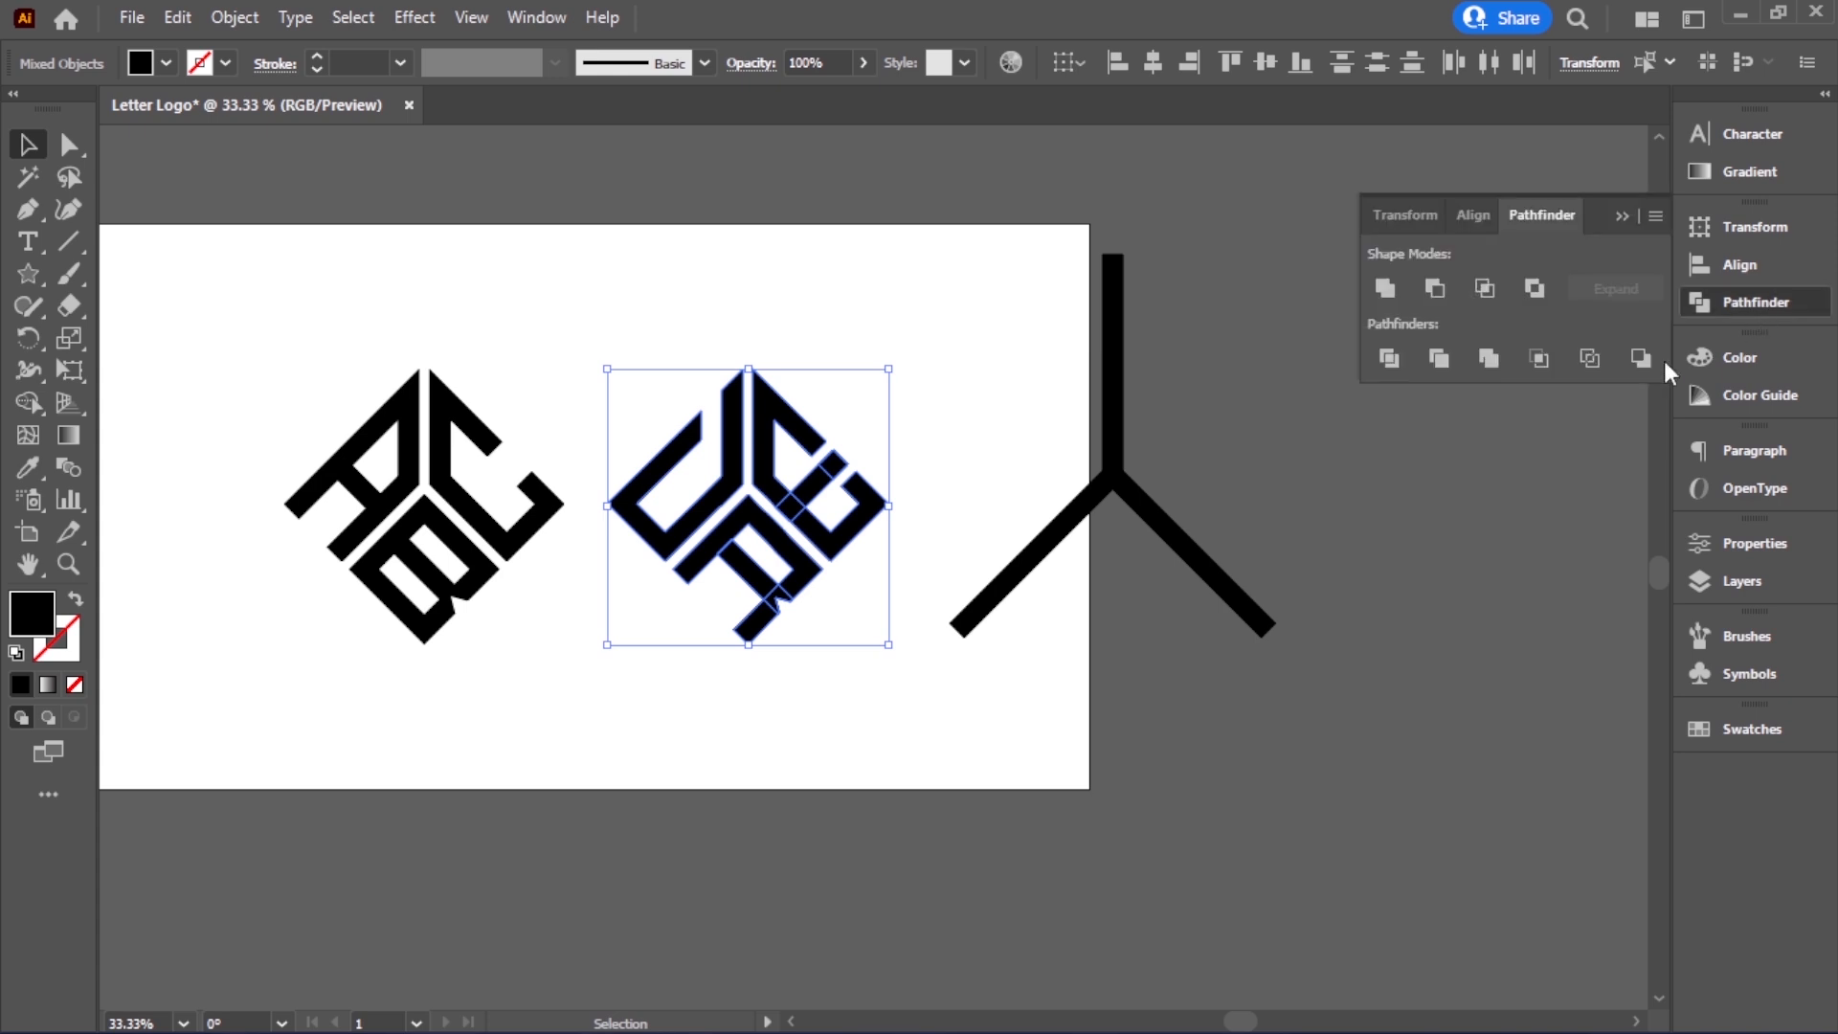
{"action": "left_click", "coordinate": [1385, 288]}
{"action": "left_click", "coordinate": [1131, 760]}
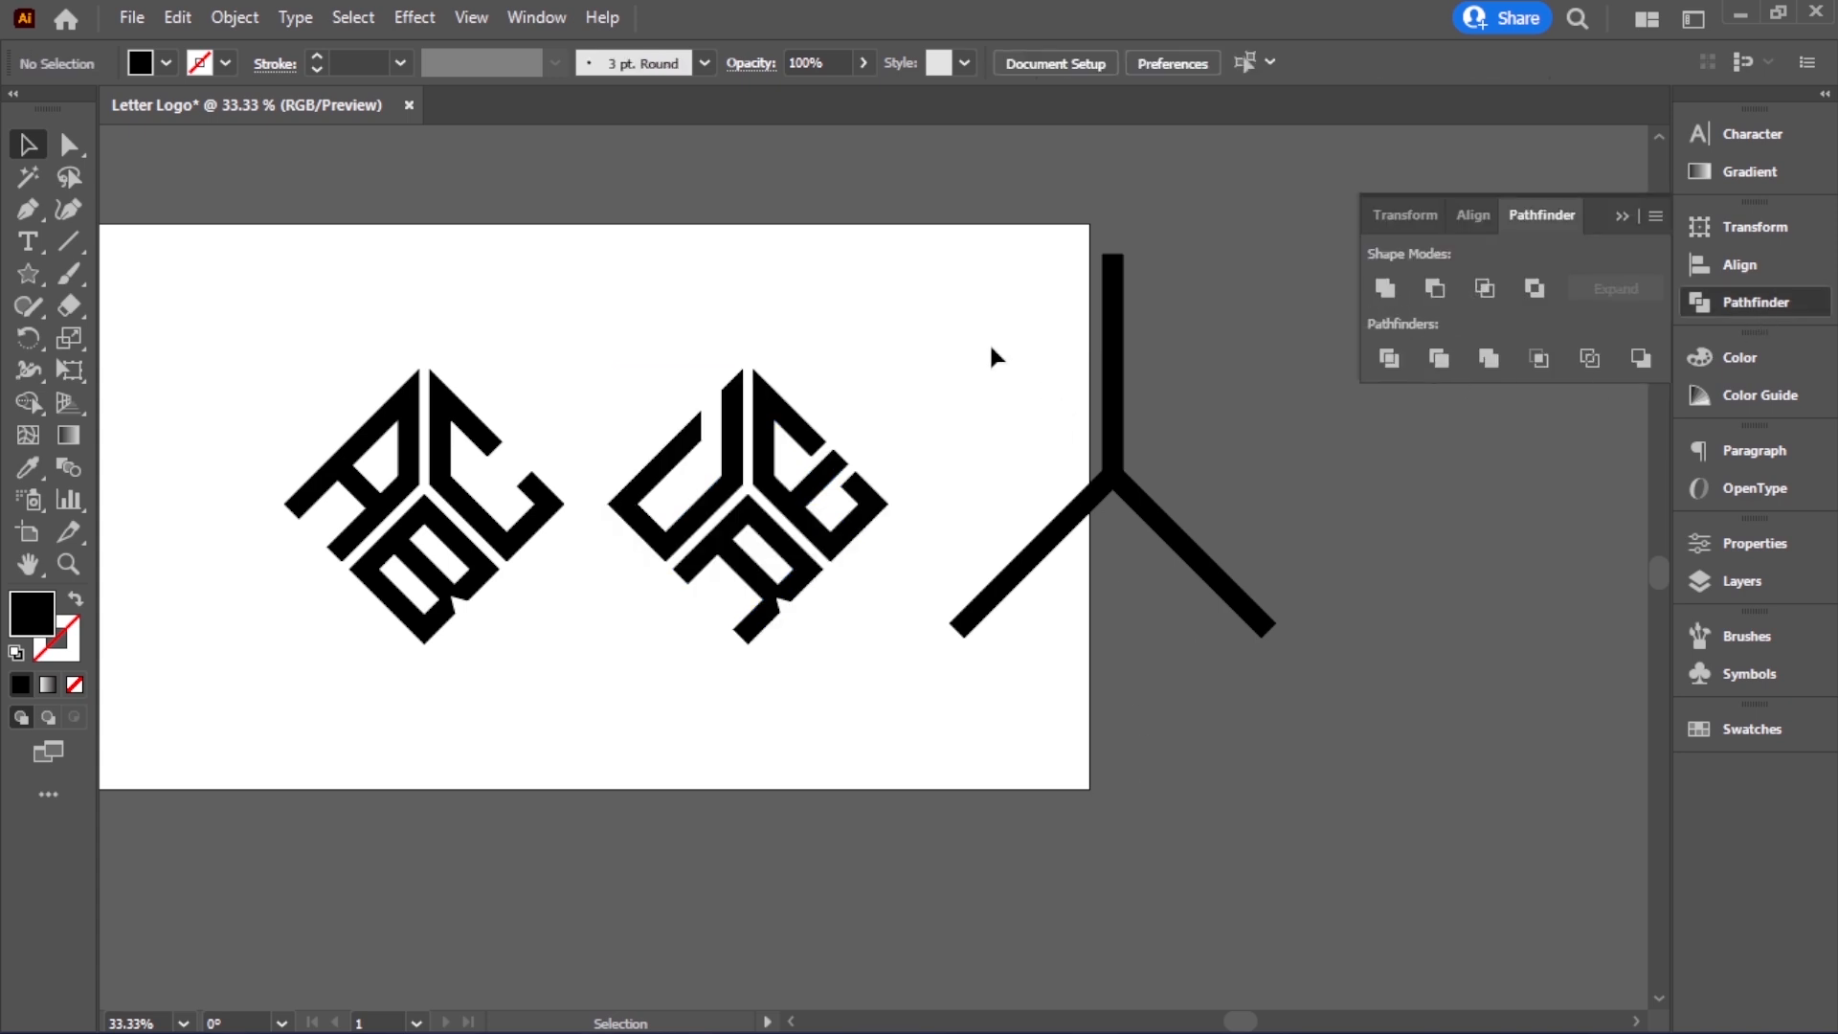
Delete the spare three-armed divider shape at the artboard's right edge
{"action": "left_click_drag", "start_coordinate": [990, 341], "coordinate": [1382, 731]}
{"action": "left_click", "coordinate": [177, 17]}
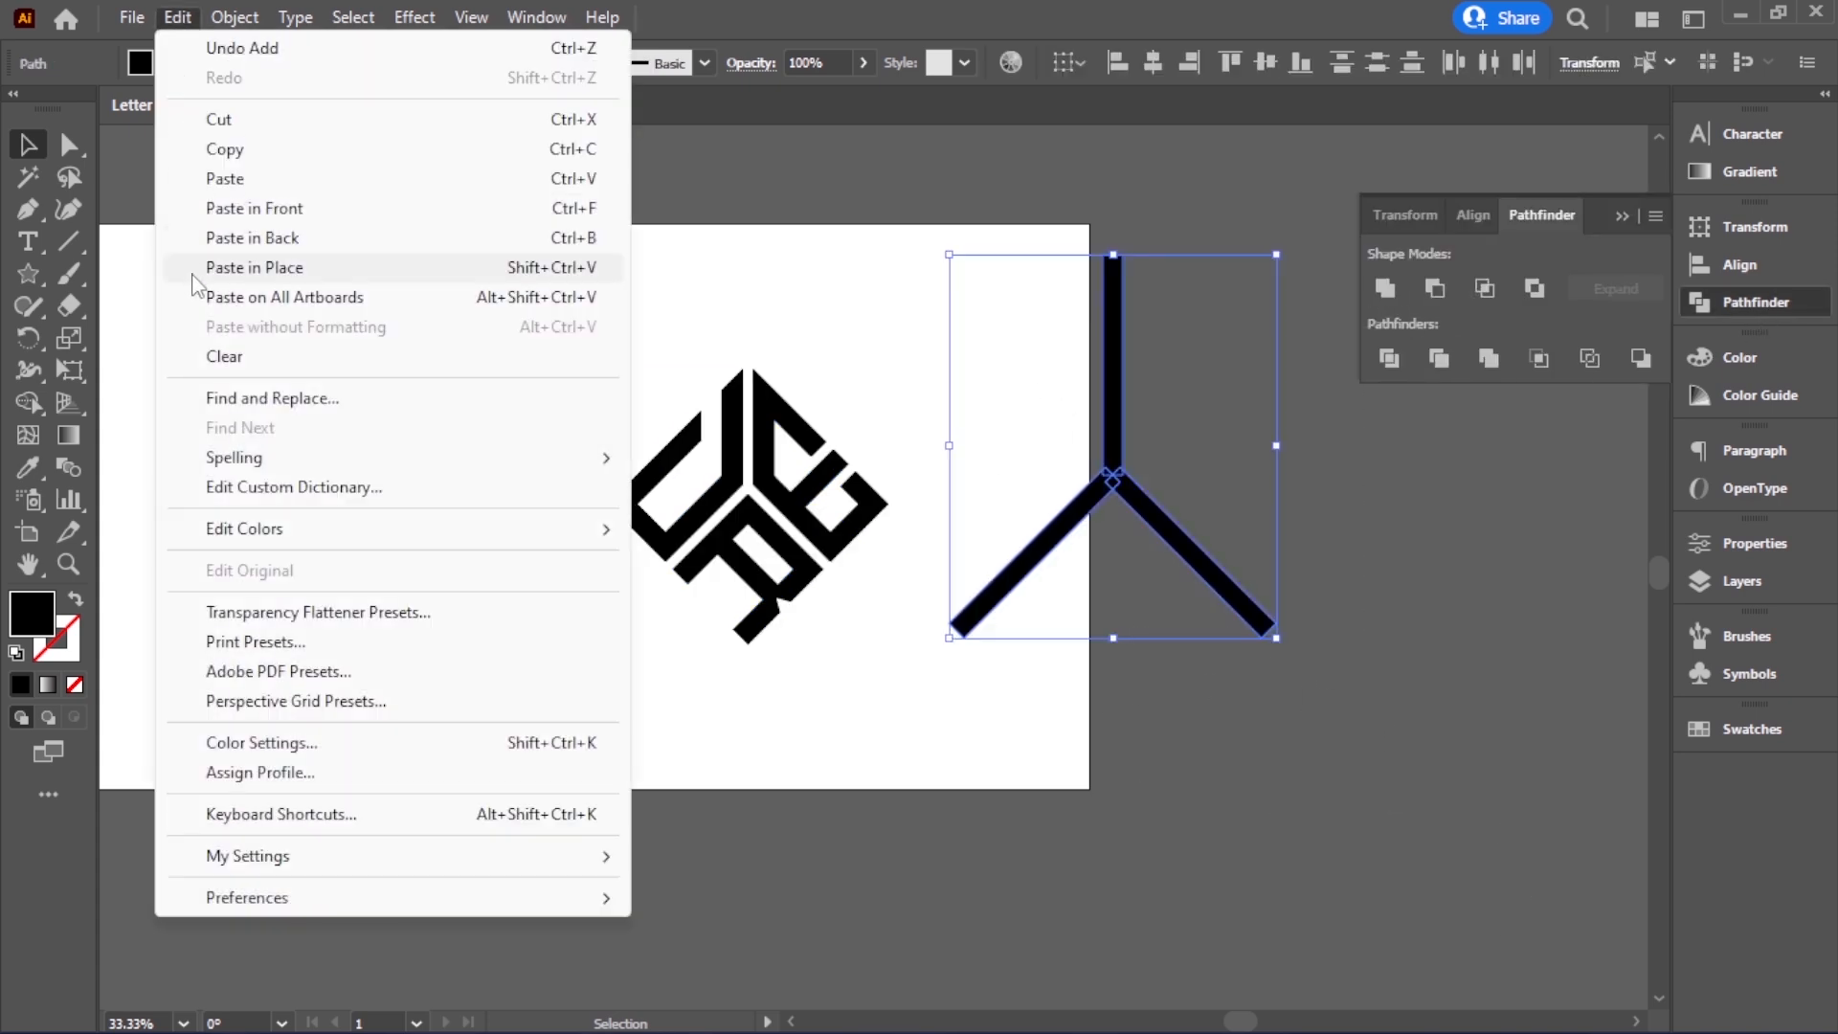
{"action": "left_click", "coordinate": [225, 356]}
{"action": "key", "text": "ctrl+minus"}
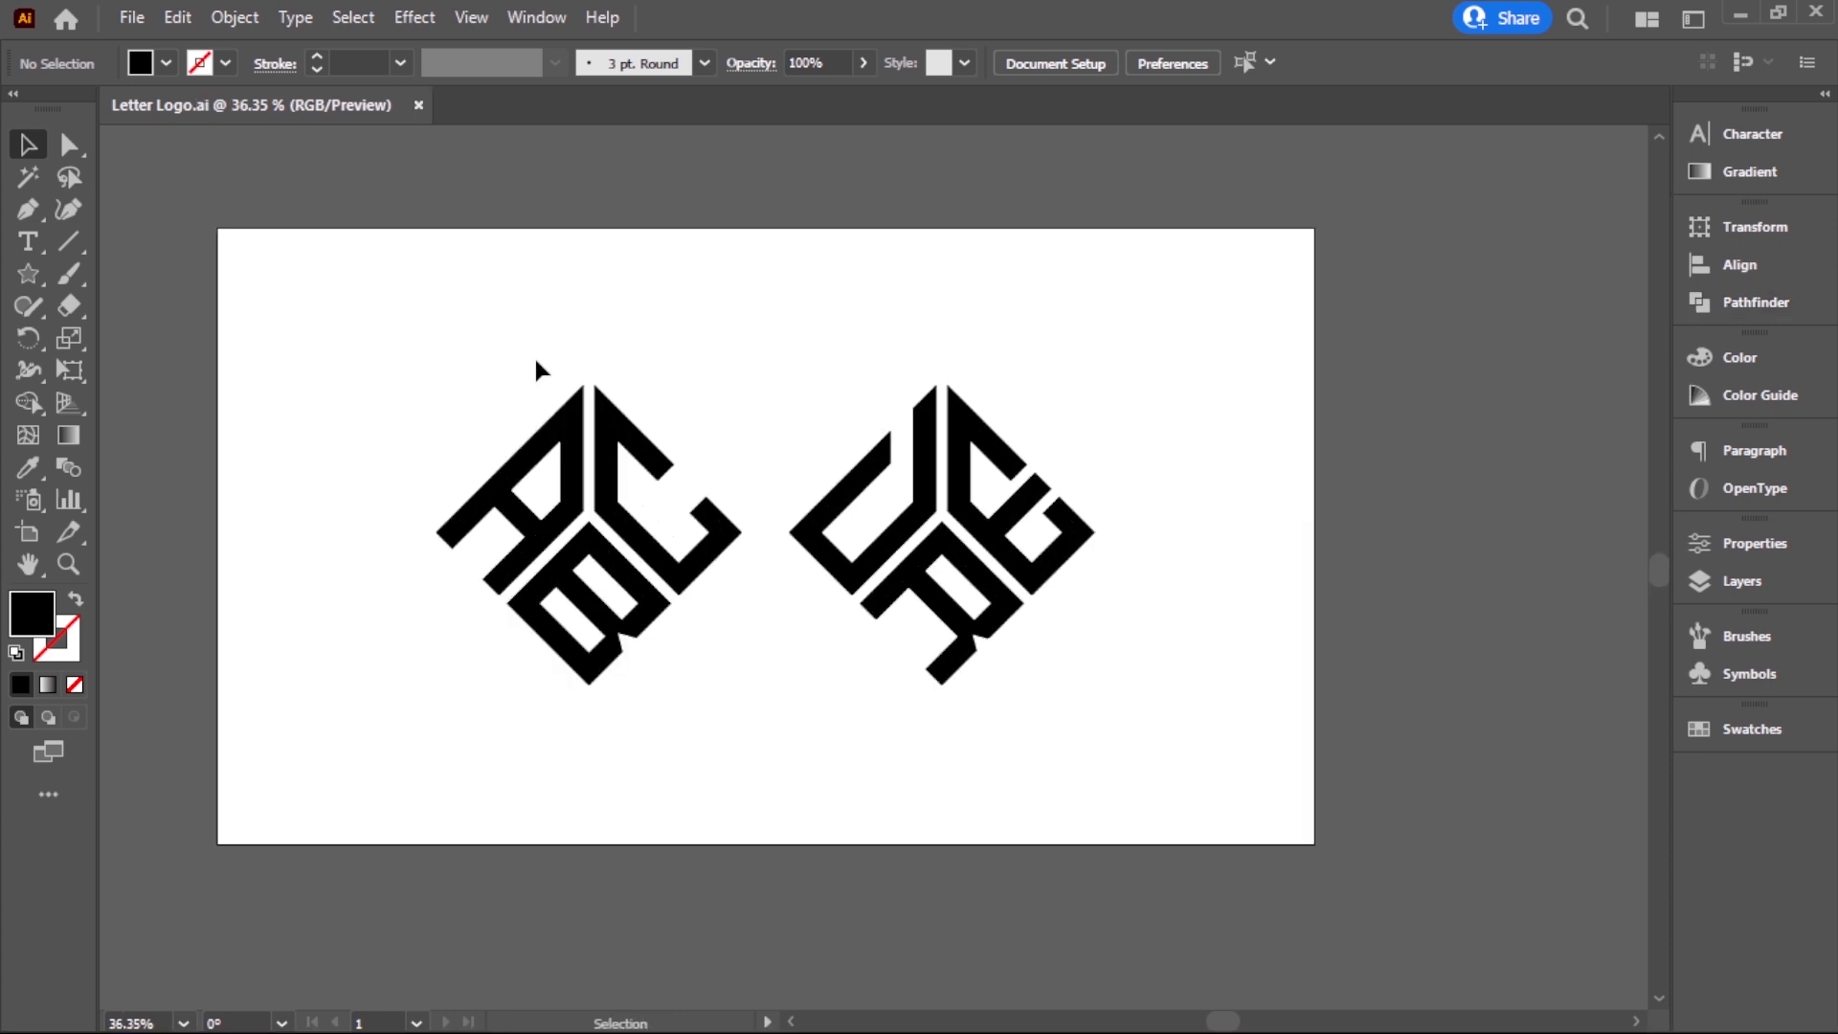
Copy both finished letter logos together from the artboard
{"action": "left_click_drag", "start_coordinate": [536, 362], "coordinate": [1122, 658]}
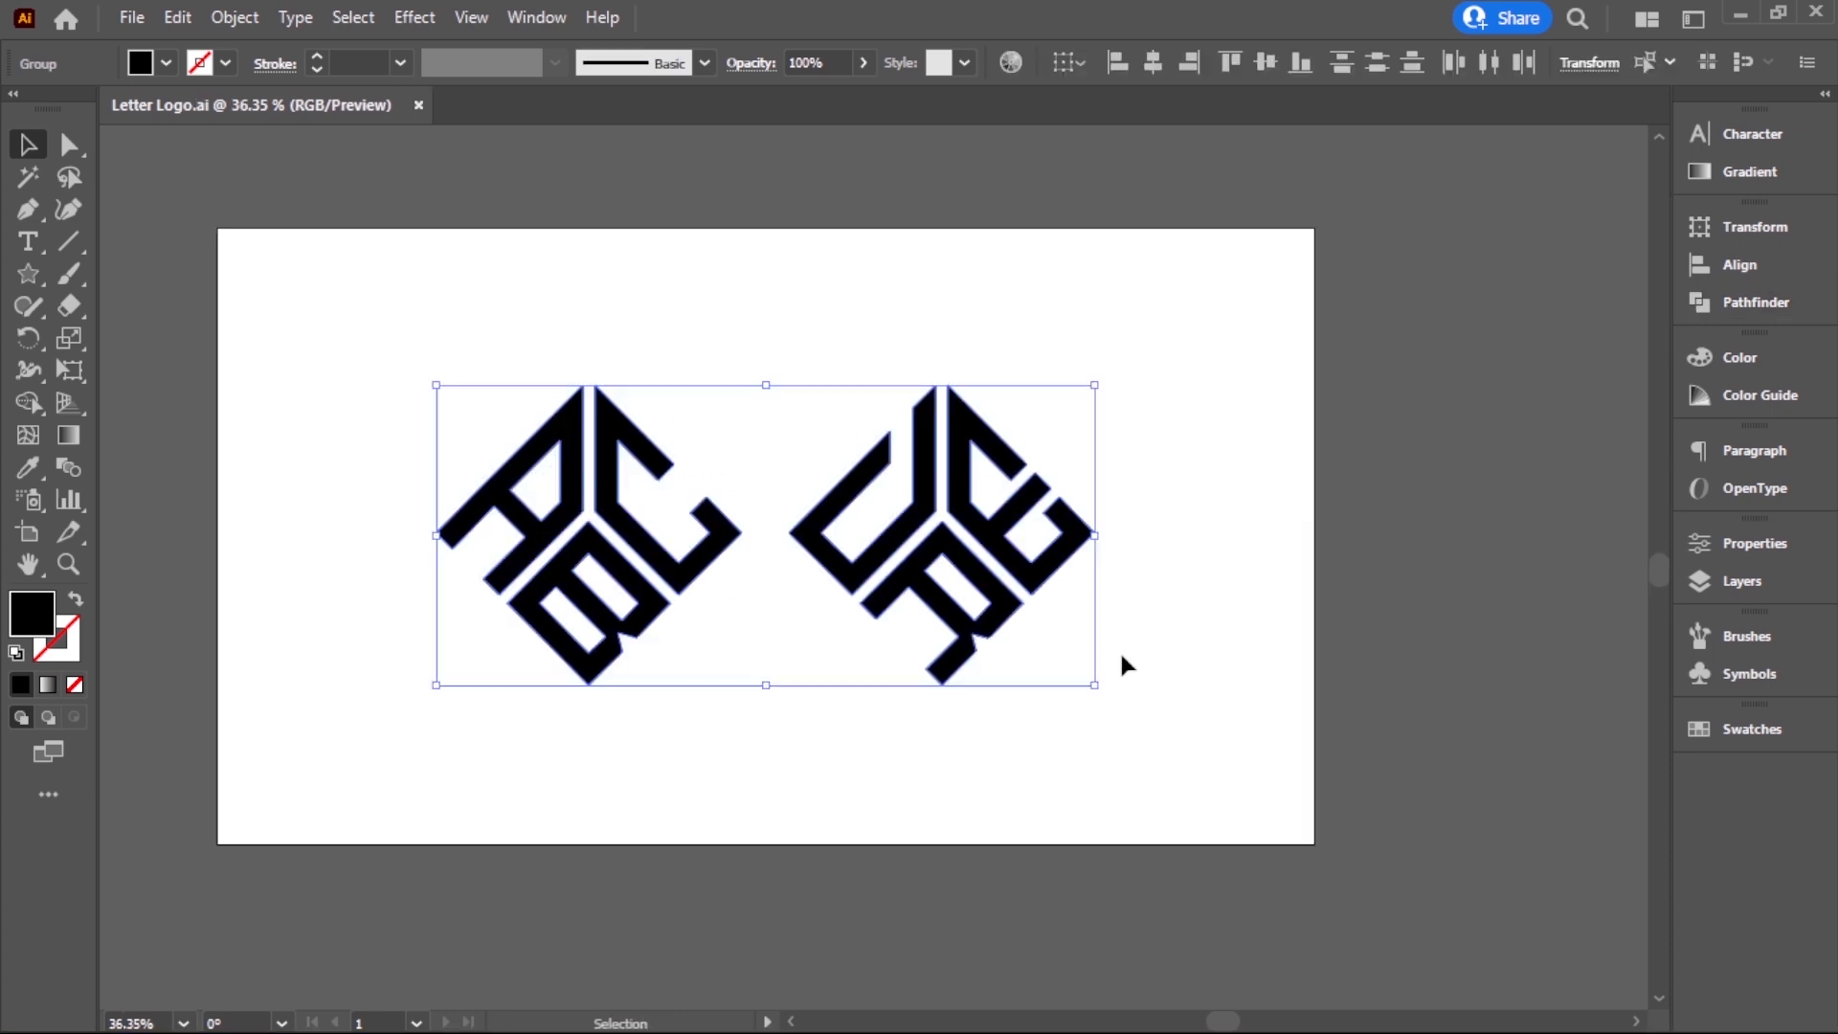
{"action": "left_click", "coordinate": [177, 18]}
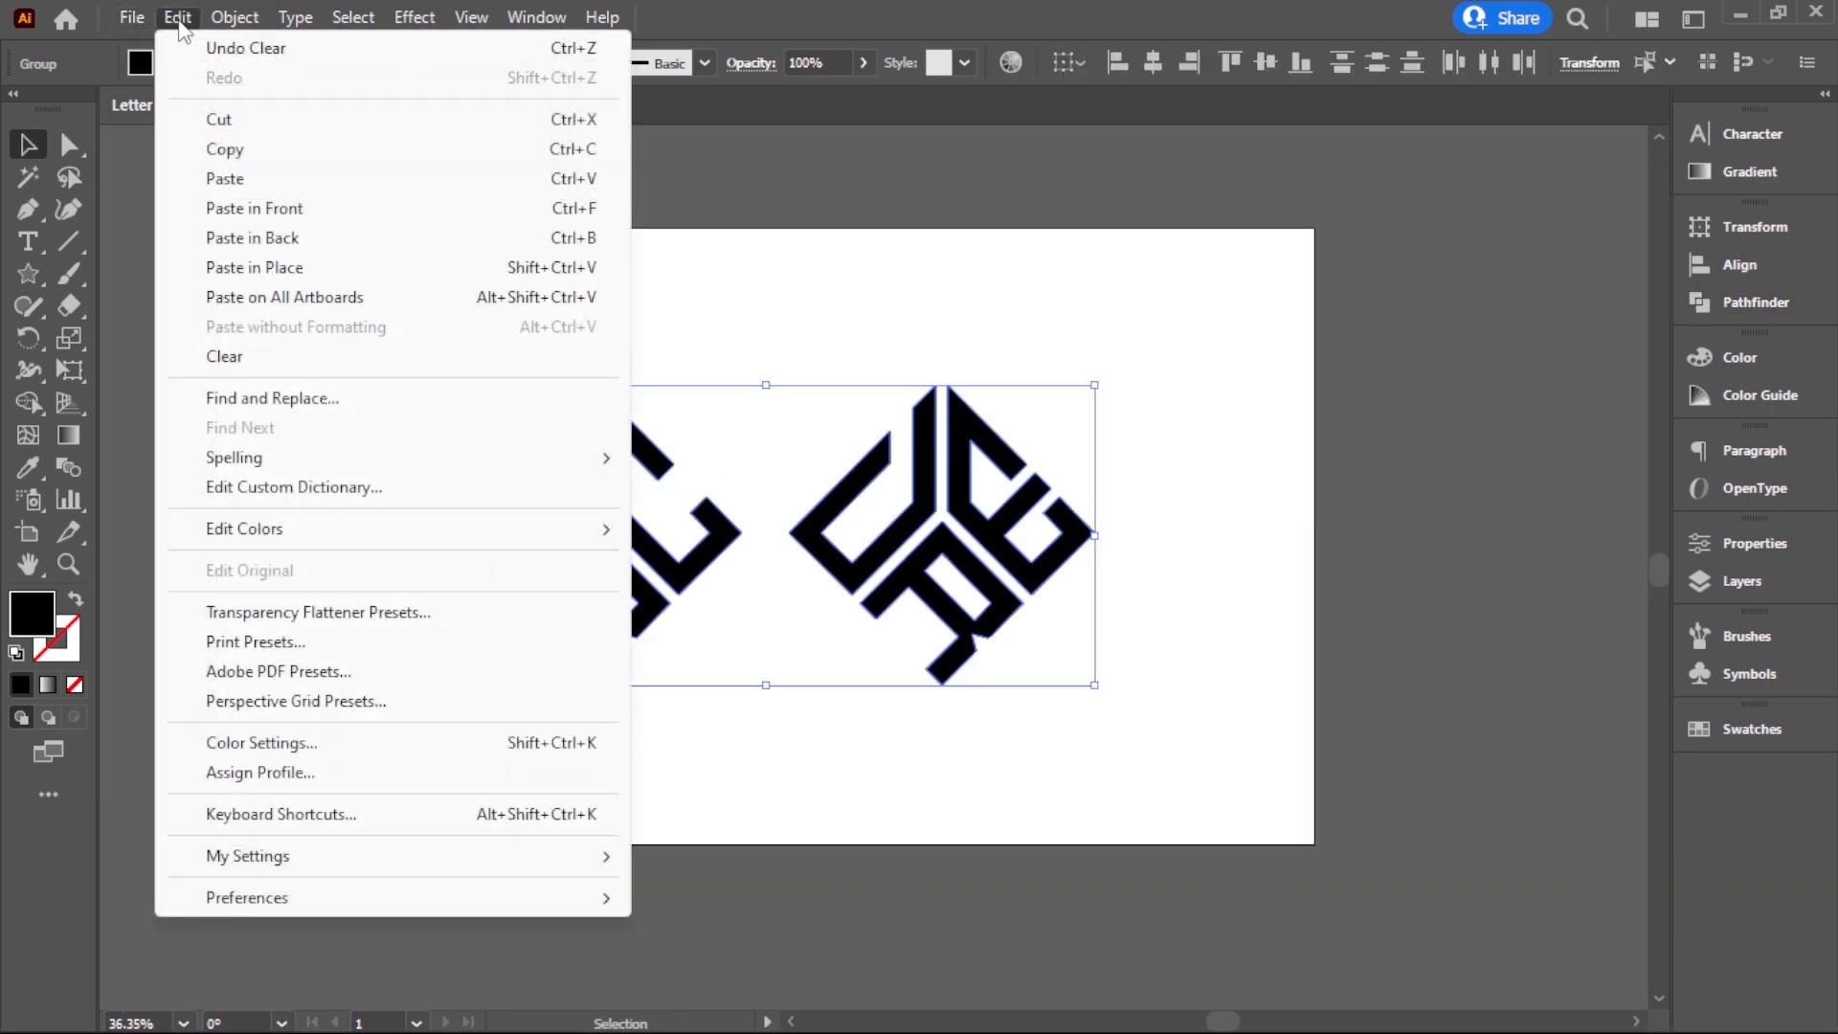
{"action": "left_click", "coordinate": [256, 153]}
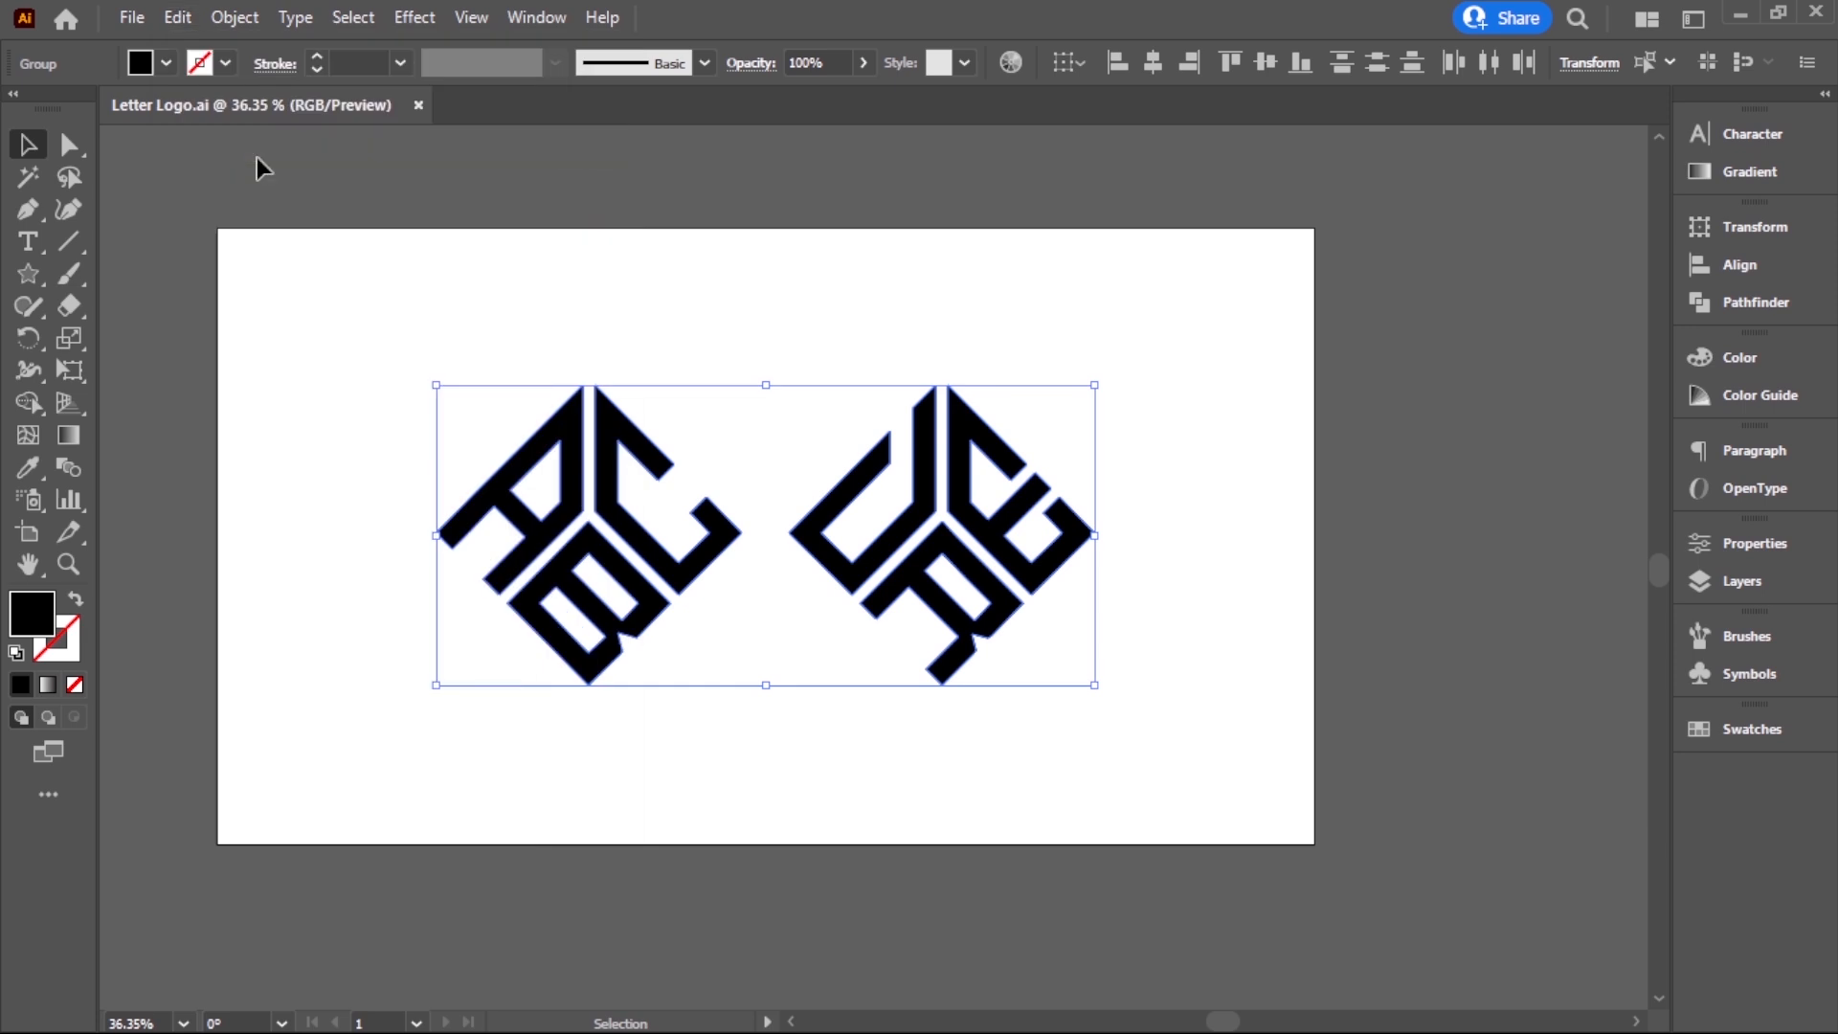
{"action": "left_click", "coordinate": [409, 261]}
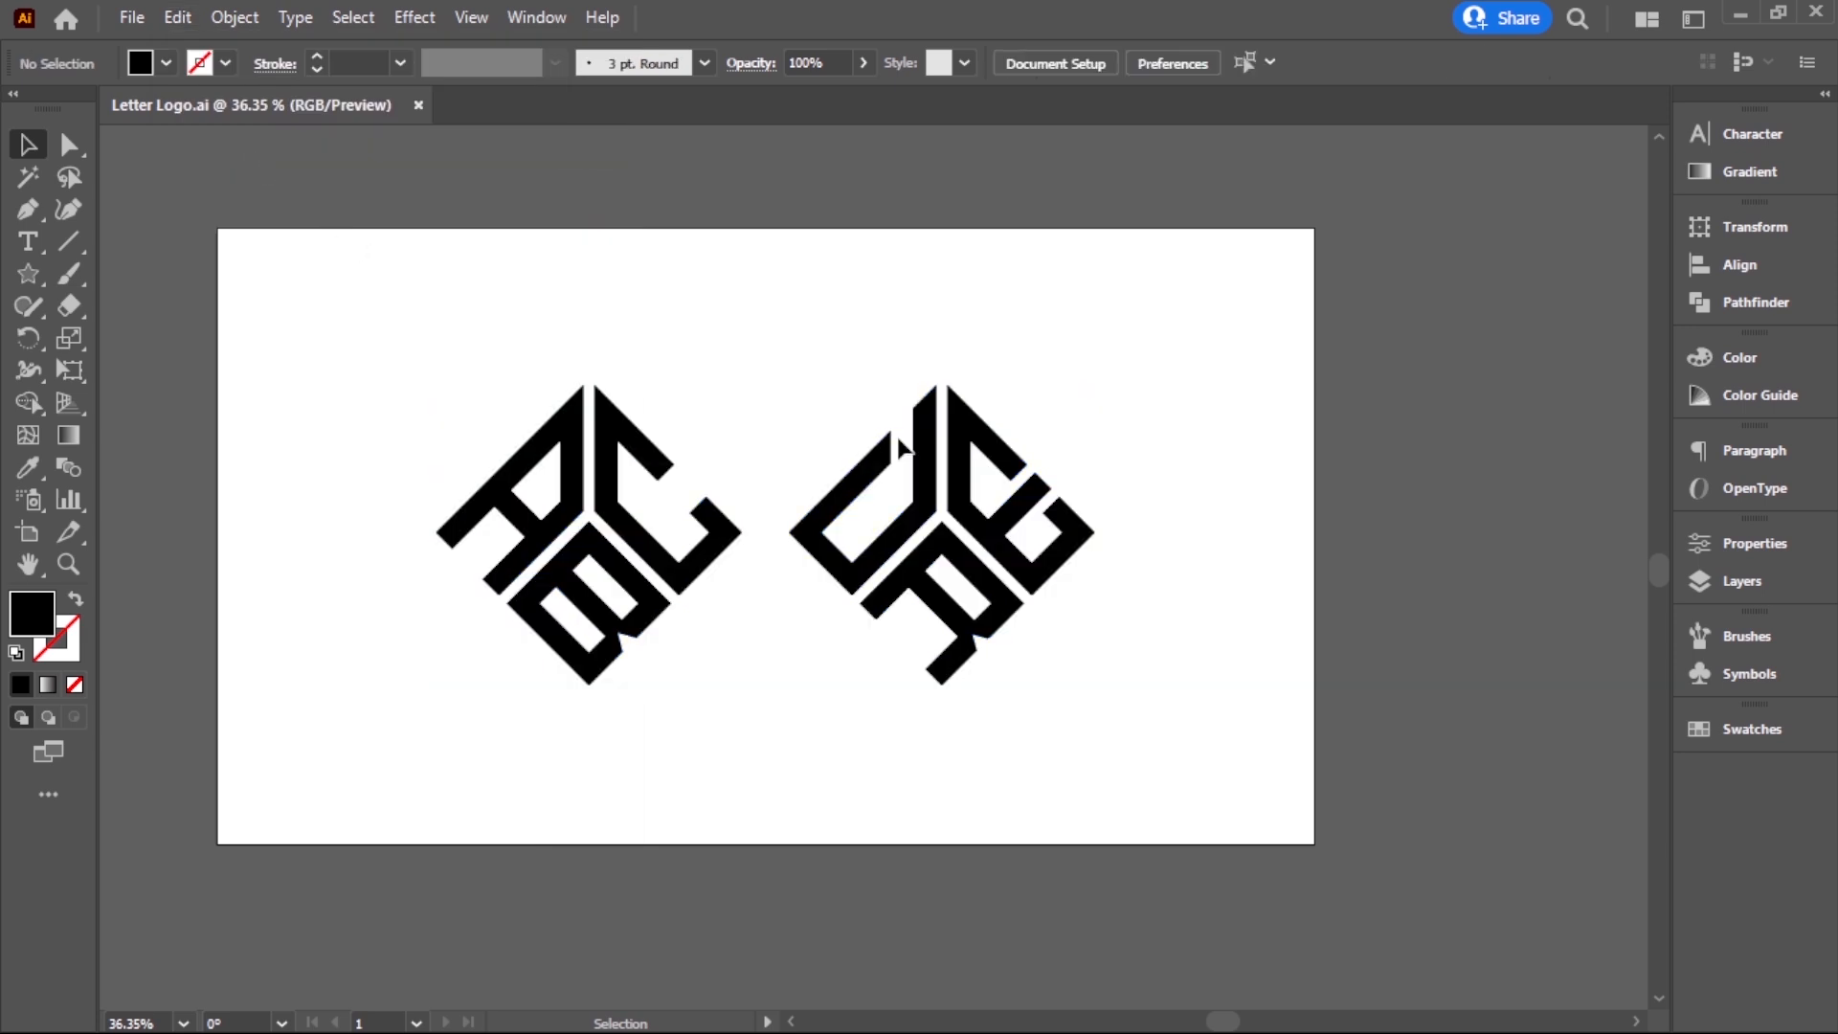
Switch to Photoshop and open the contents of the "Your logo here (Double click)" smart object in Logo_mockup (2).psd
{"action": "key", "text": "alt+Tab"}
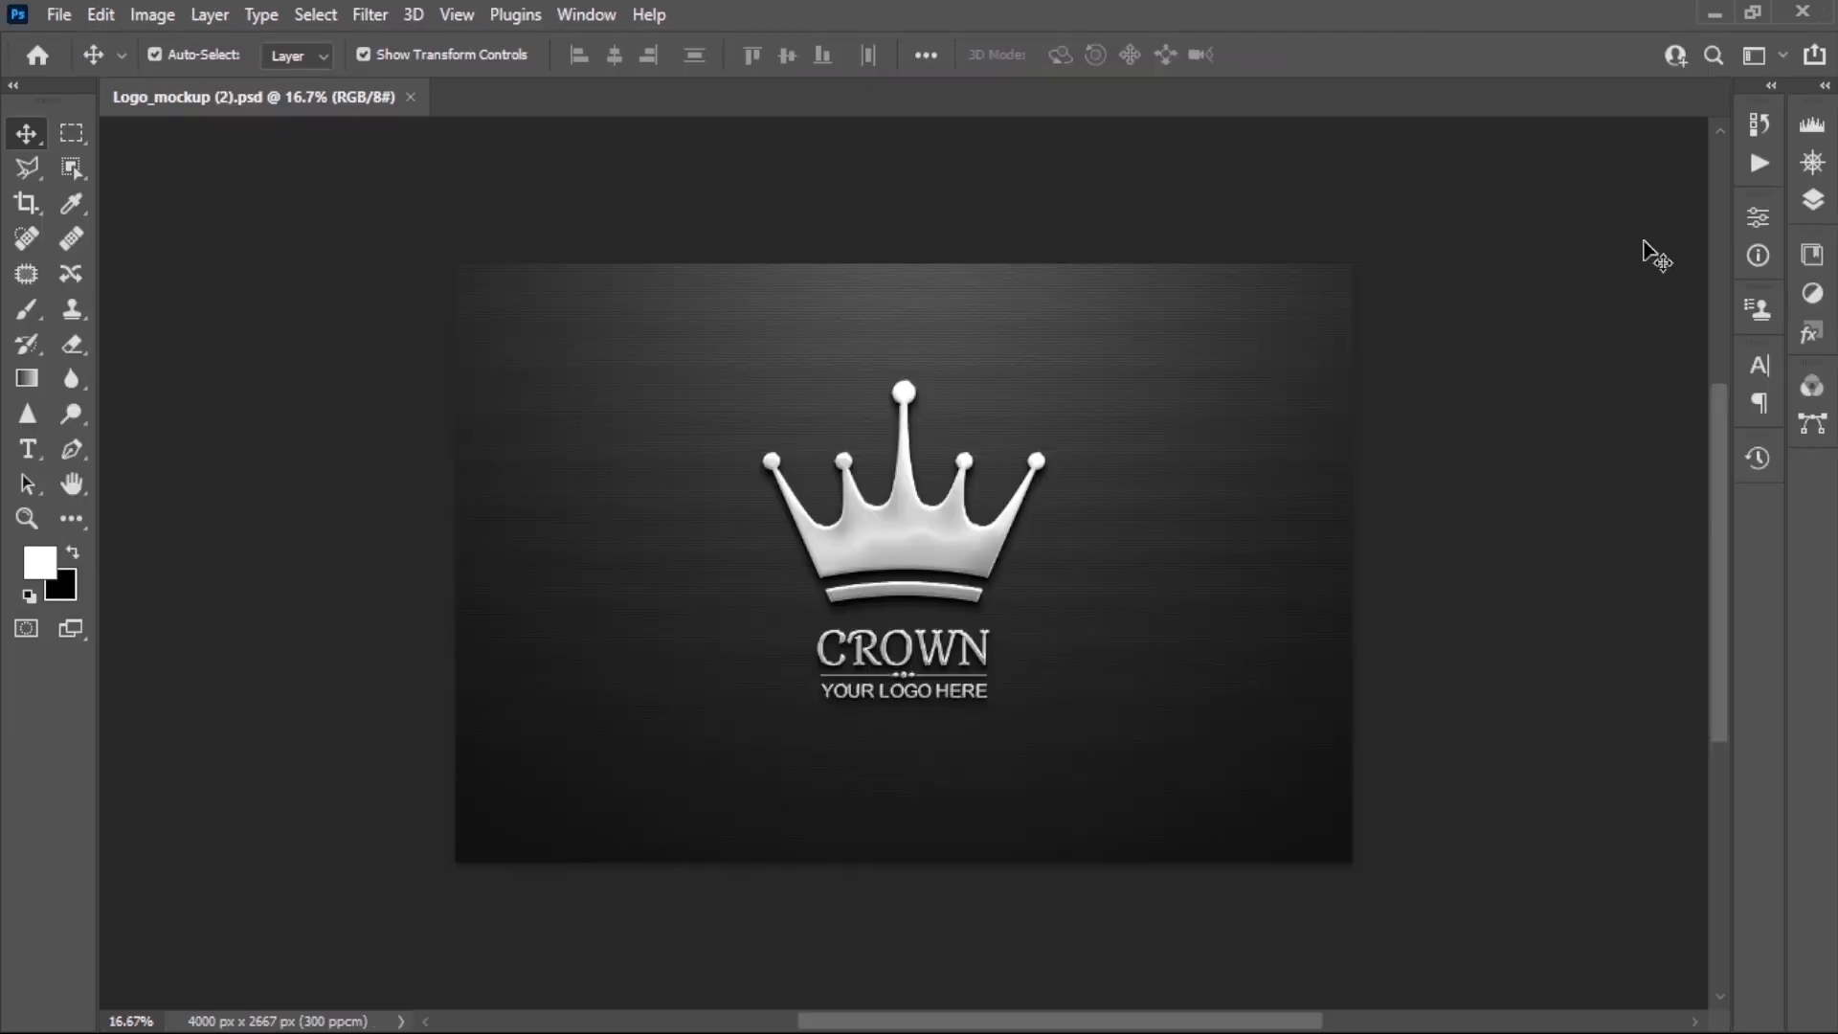
{"action": "left_click", "coordinate": [1812, 201]}
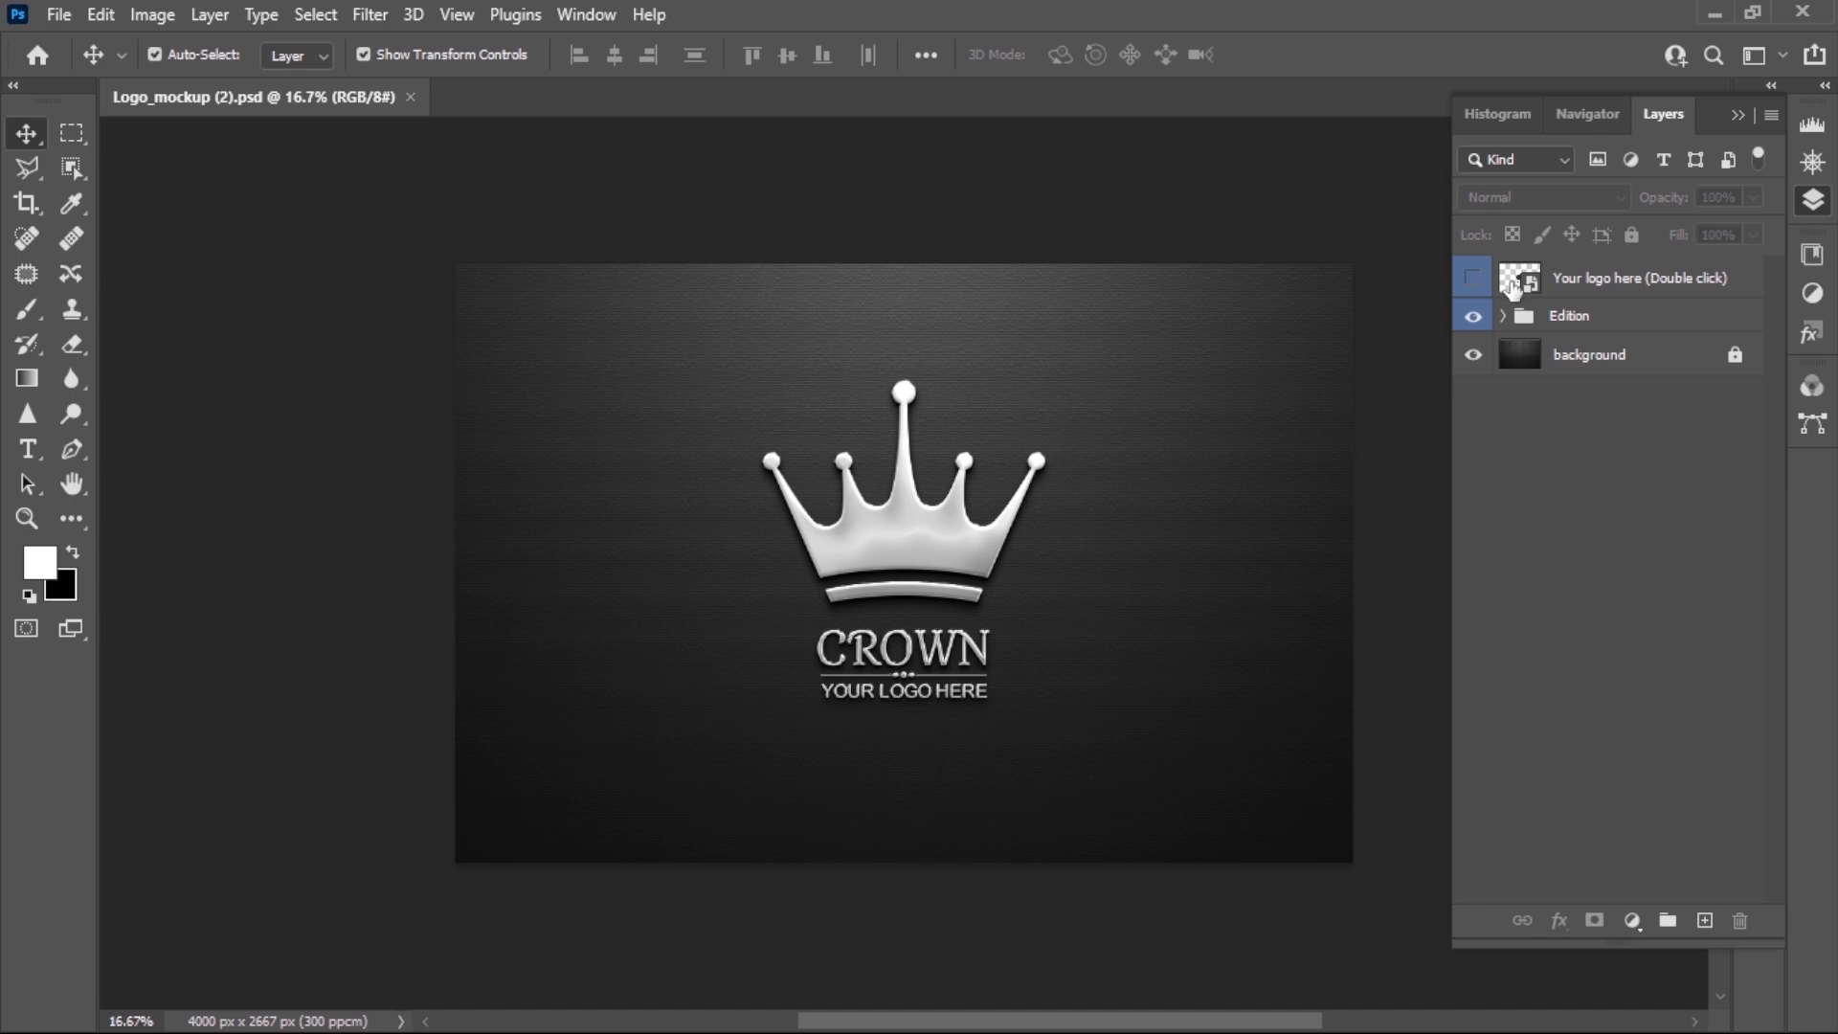
{"action": "double_click", "coordinate": [1514, 282]}
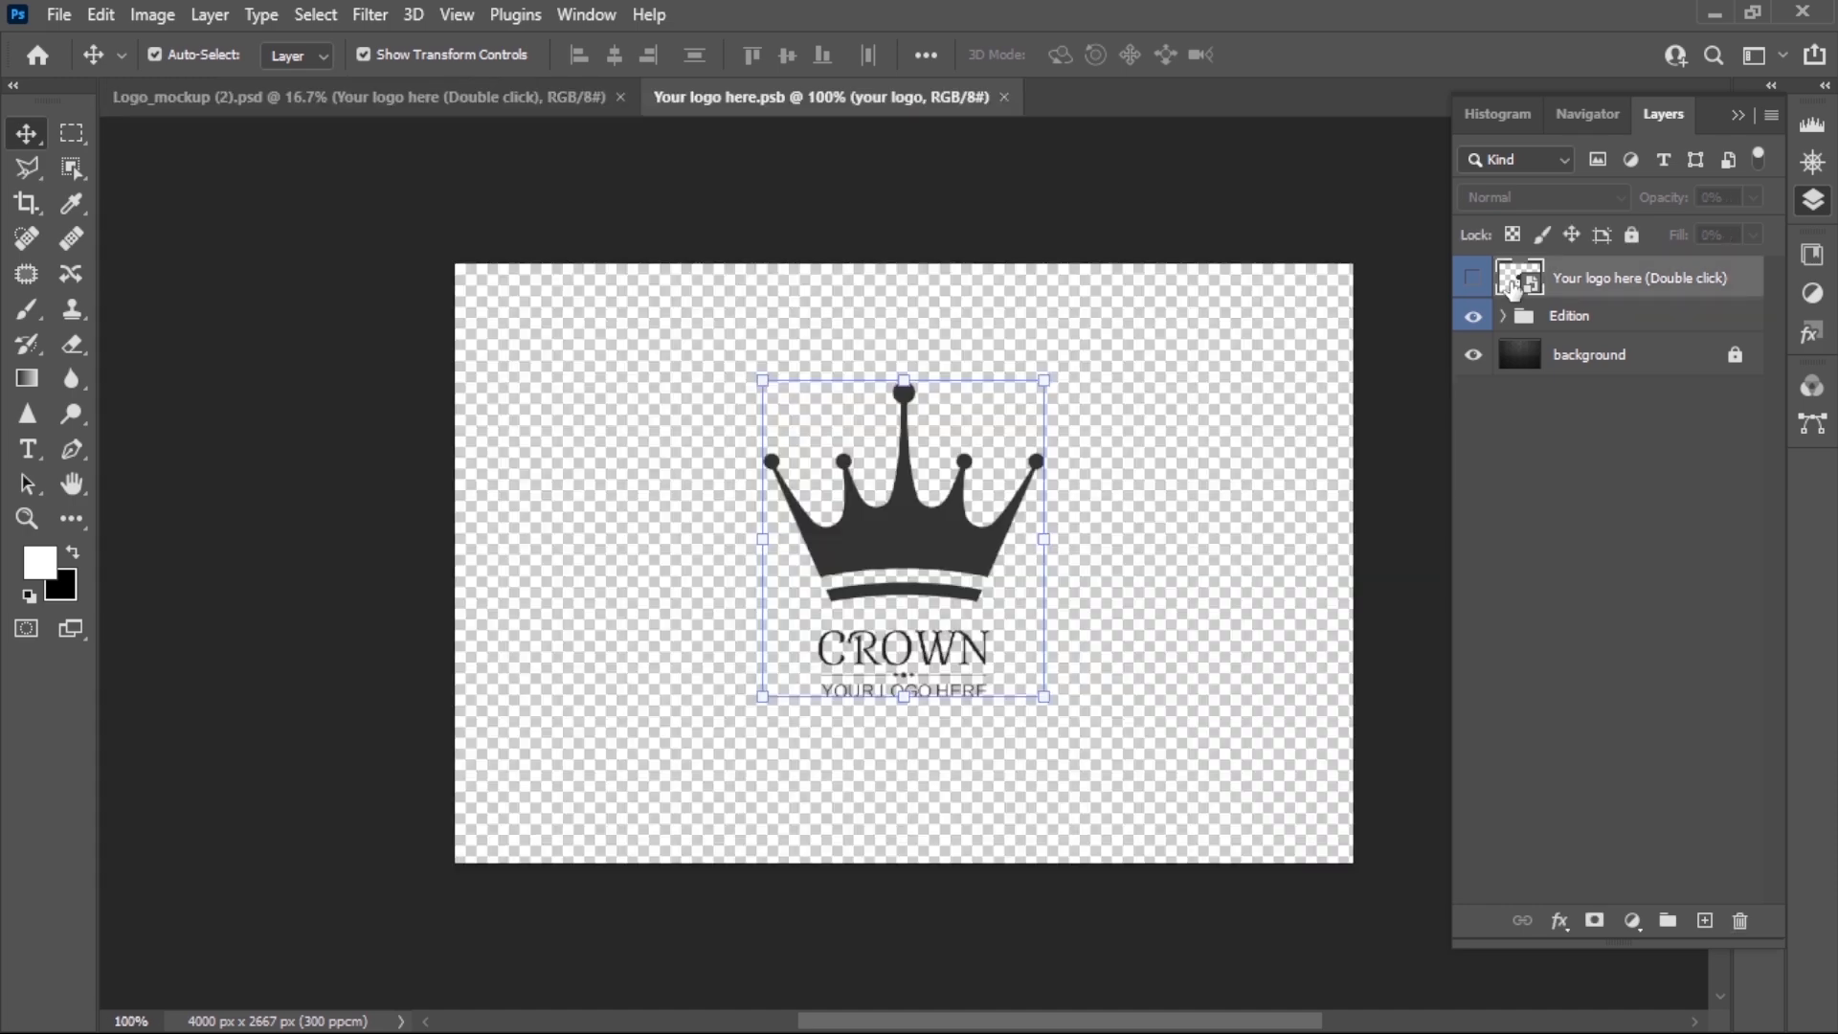
Paste the copied logos as pixels into the smart object document and scale them about their centre to 22.65%
{"action": "left_click", "coordinate": [102, 14]}
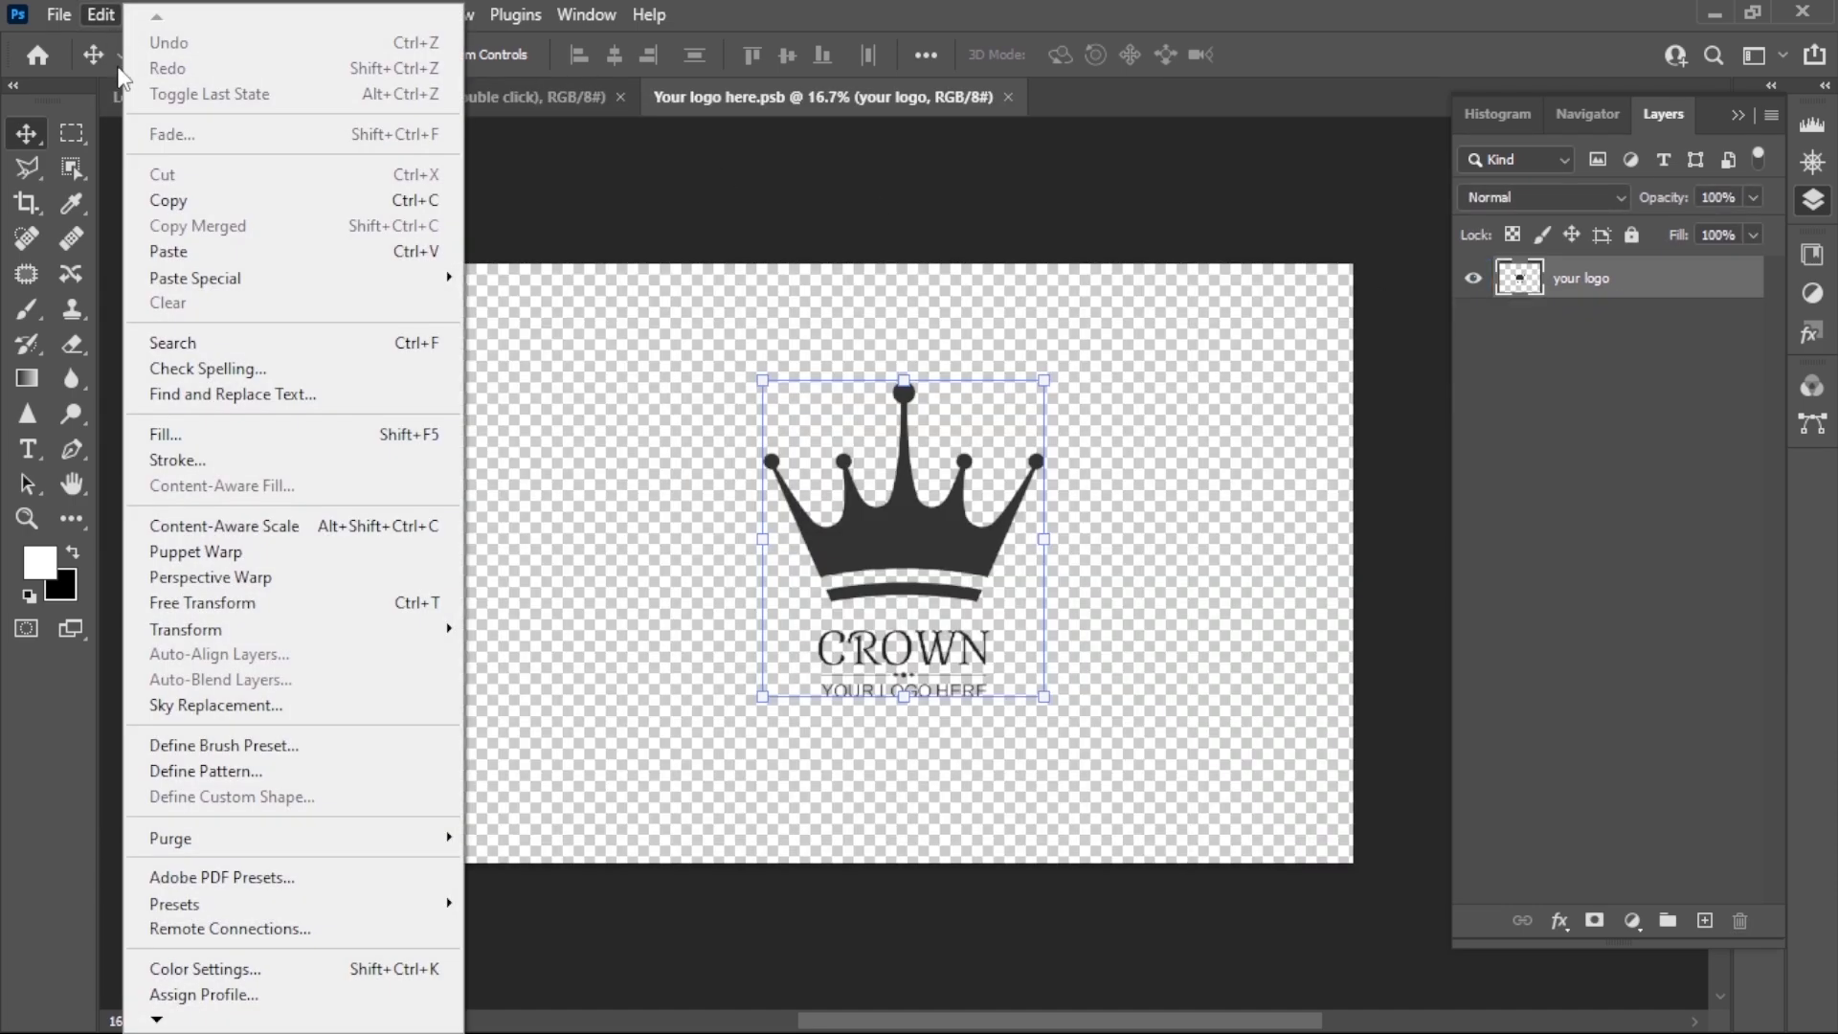
{"action": "left_click", "coordinate": [203, 253]}
{"action": "left_click", "coordinate": [1278, 296]}
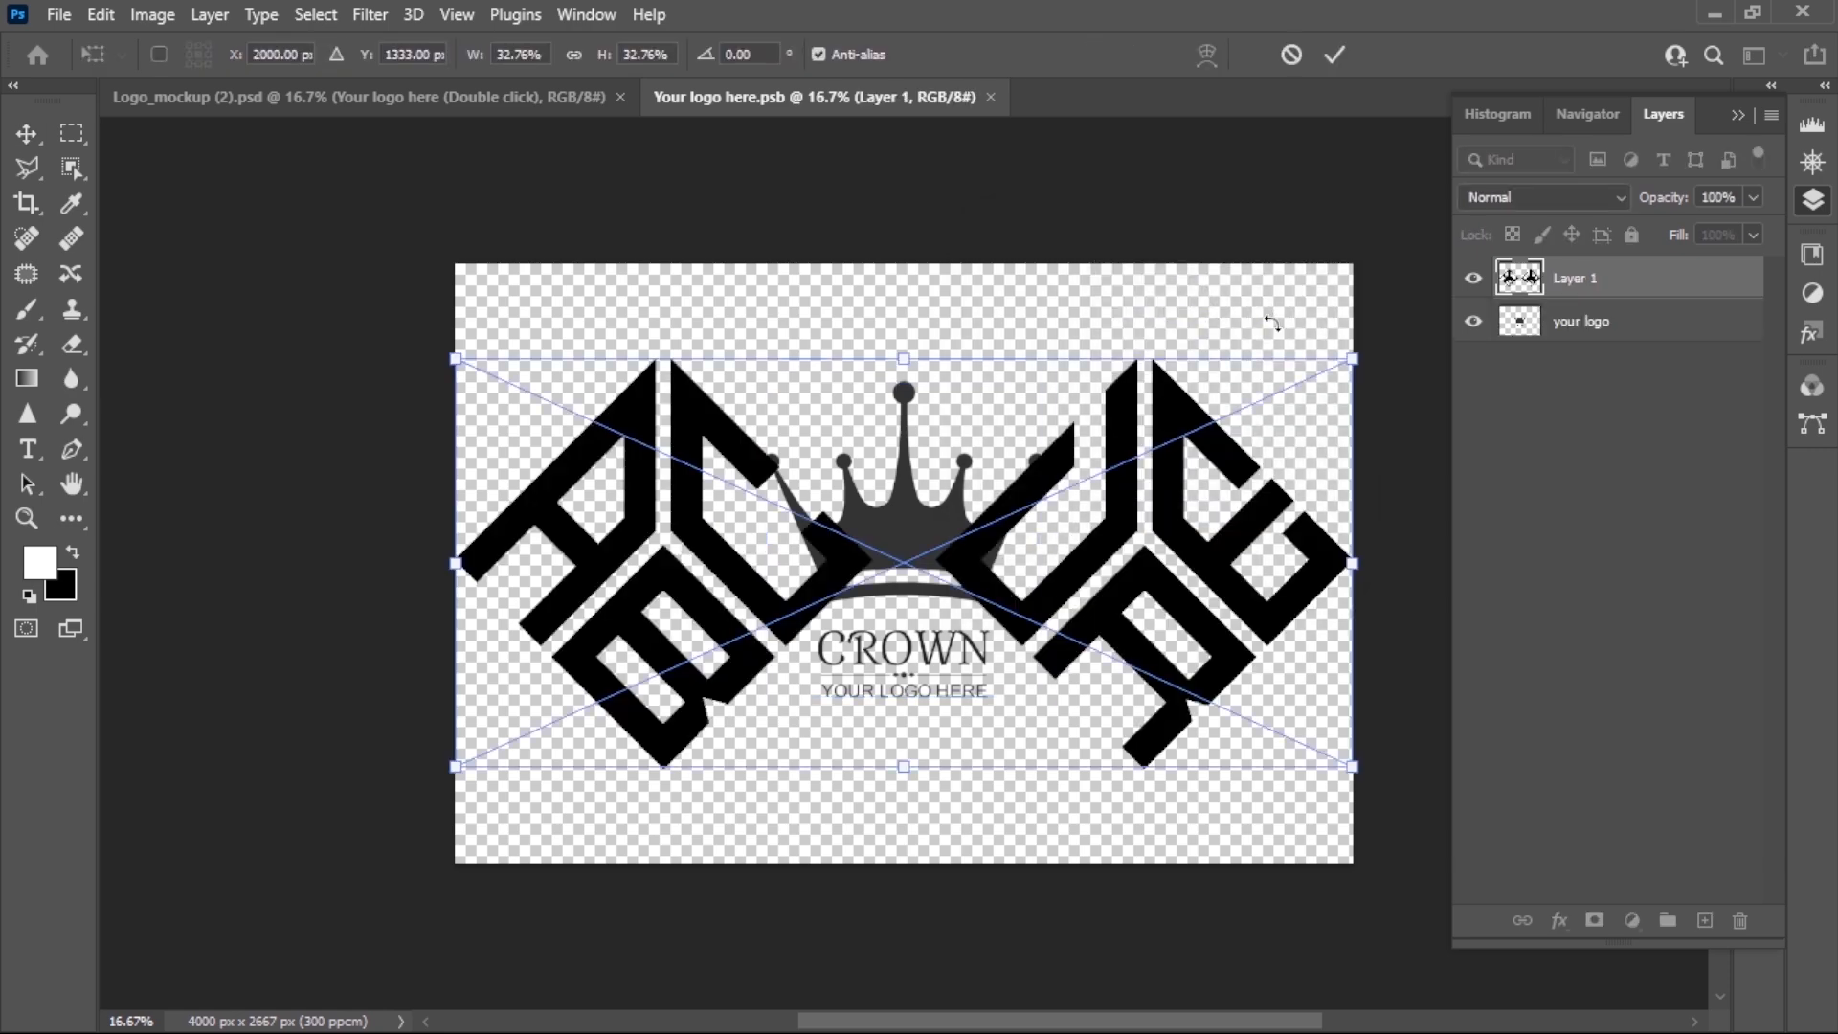
{"action": "left_click_drag", "start_coordinate": [1350, 360], "coordinate": [1242, 484]}
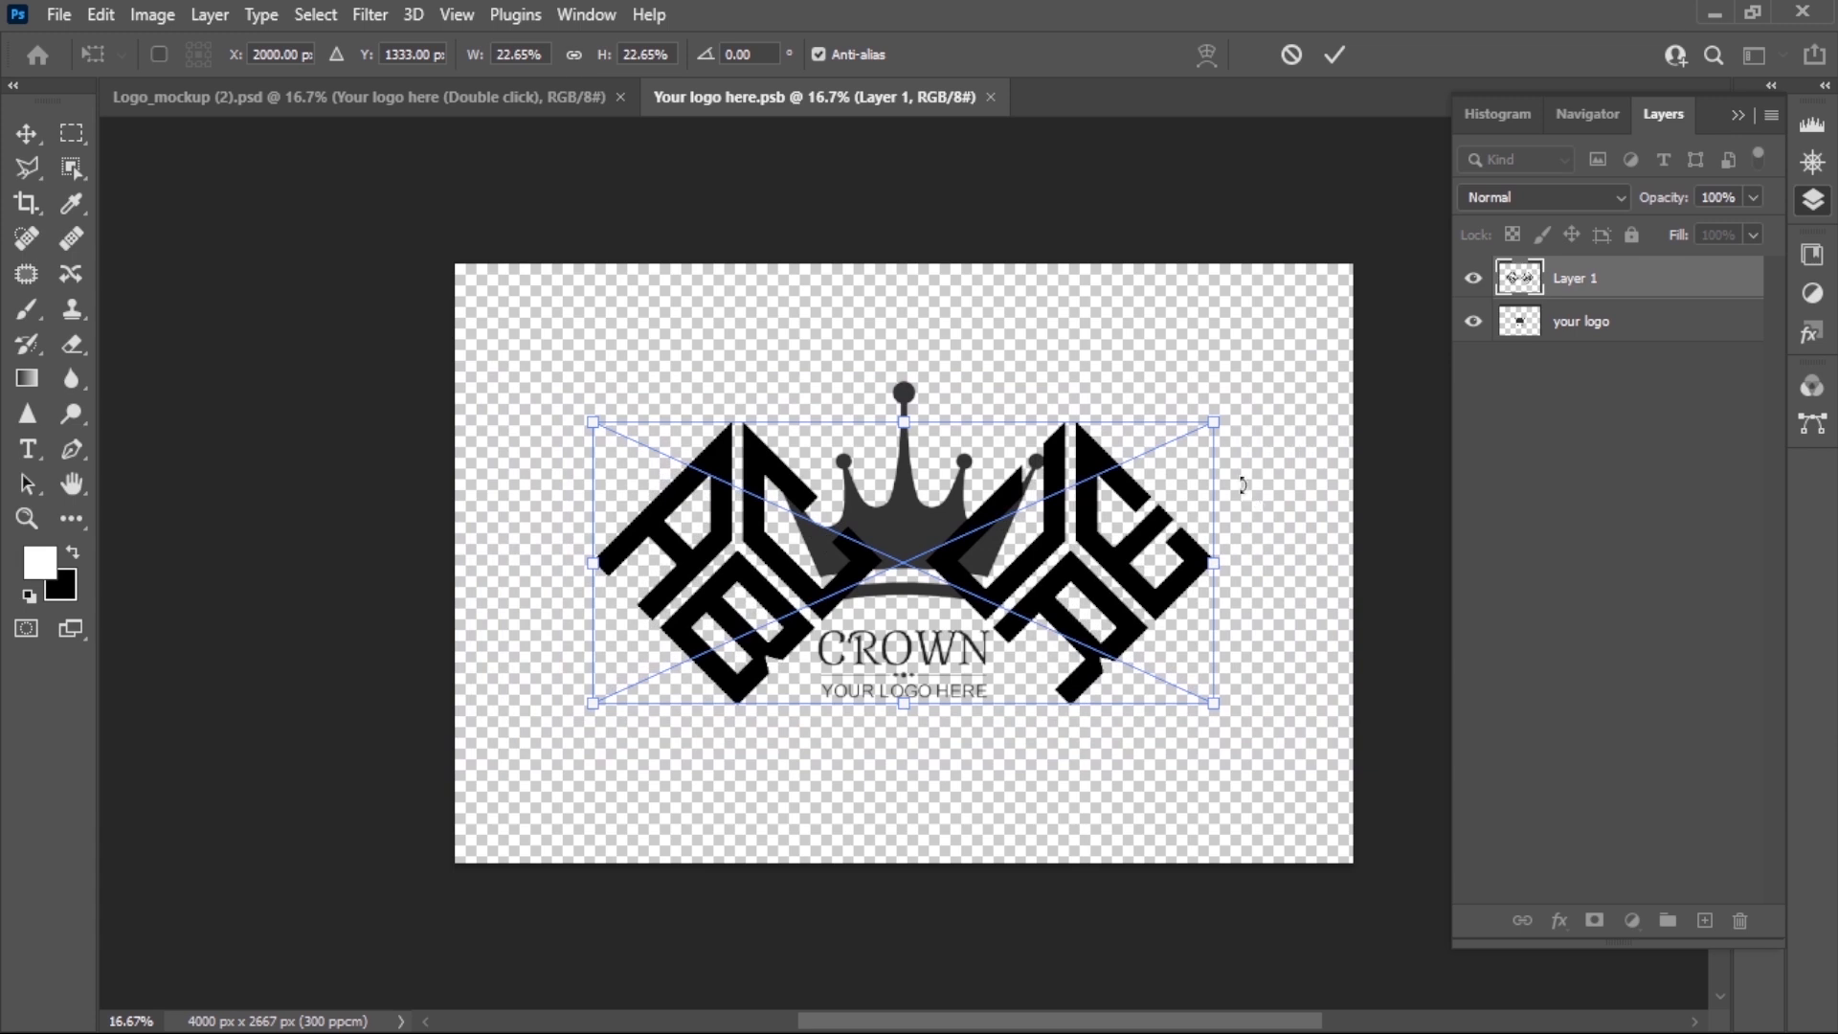
{"action": "left_click", "coordinate": [1334, 54]}
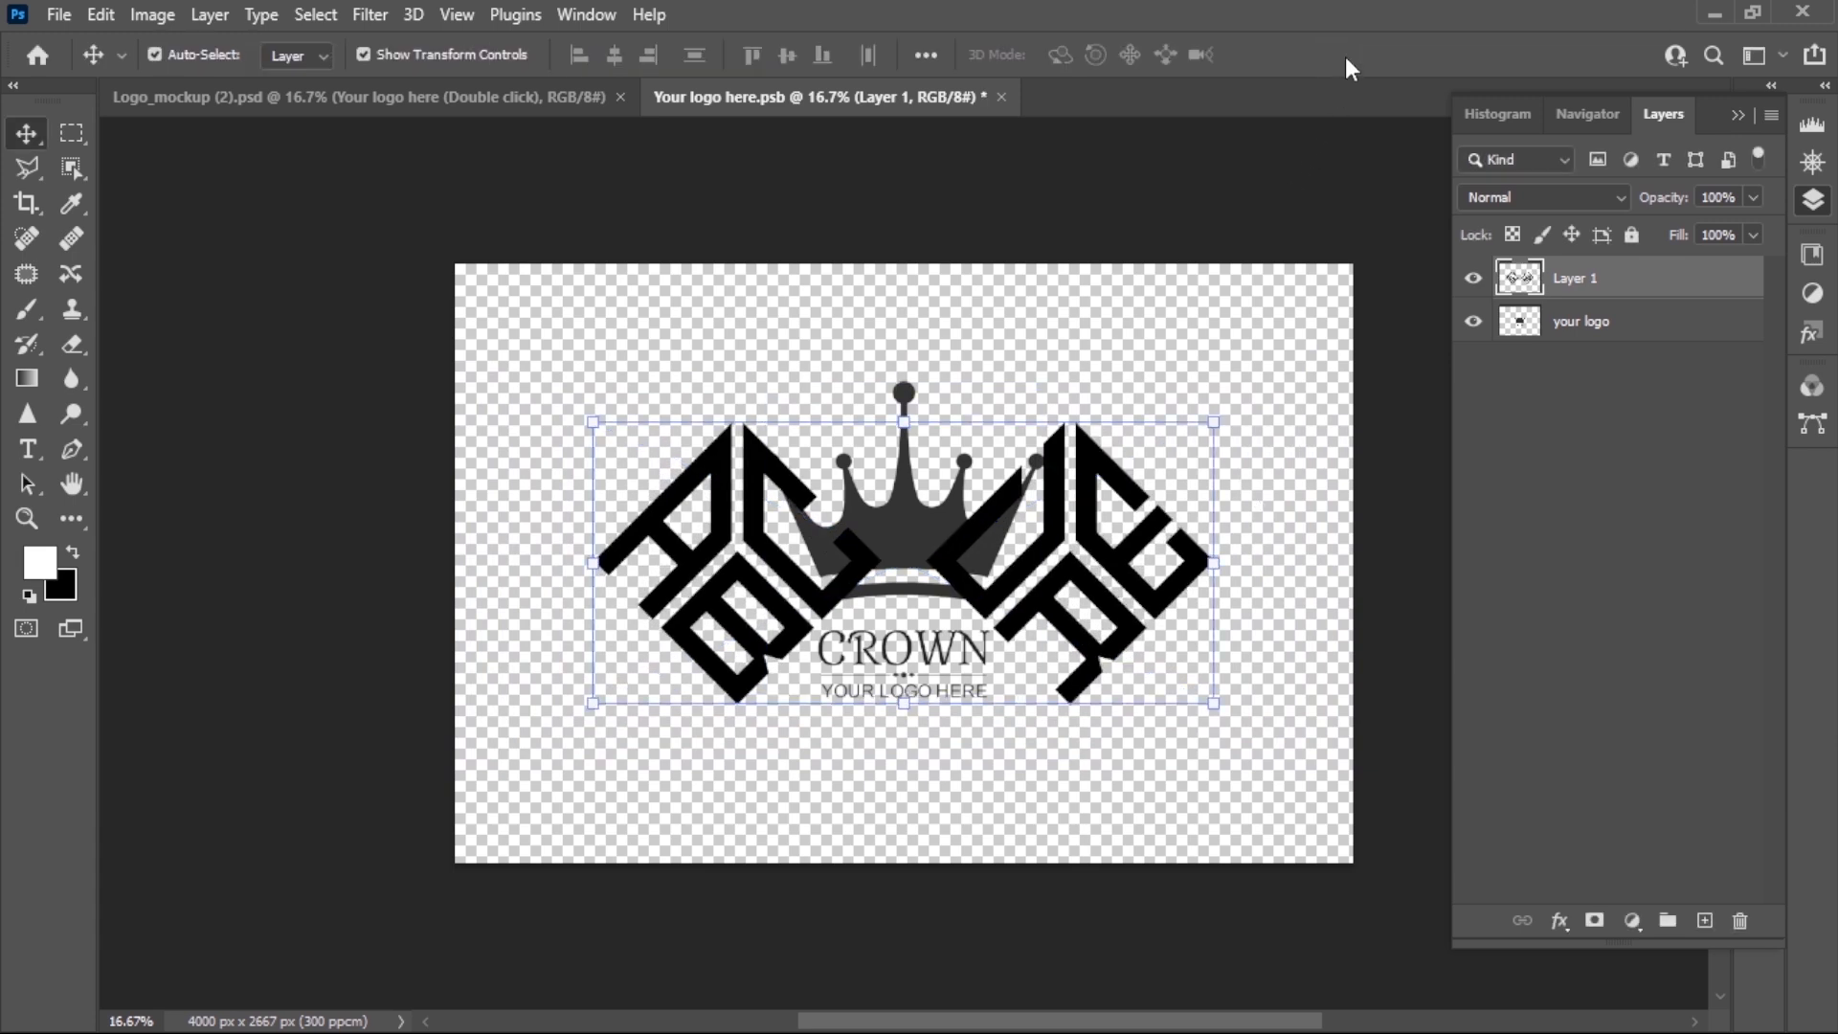
Hide the "your logo" crown layer, and close Your logo here.psb with its changes saved to update the mockup
{"action": "left_click", "coordinate": [1480, 325]}
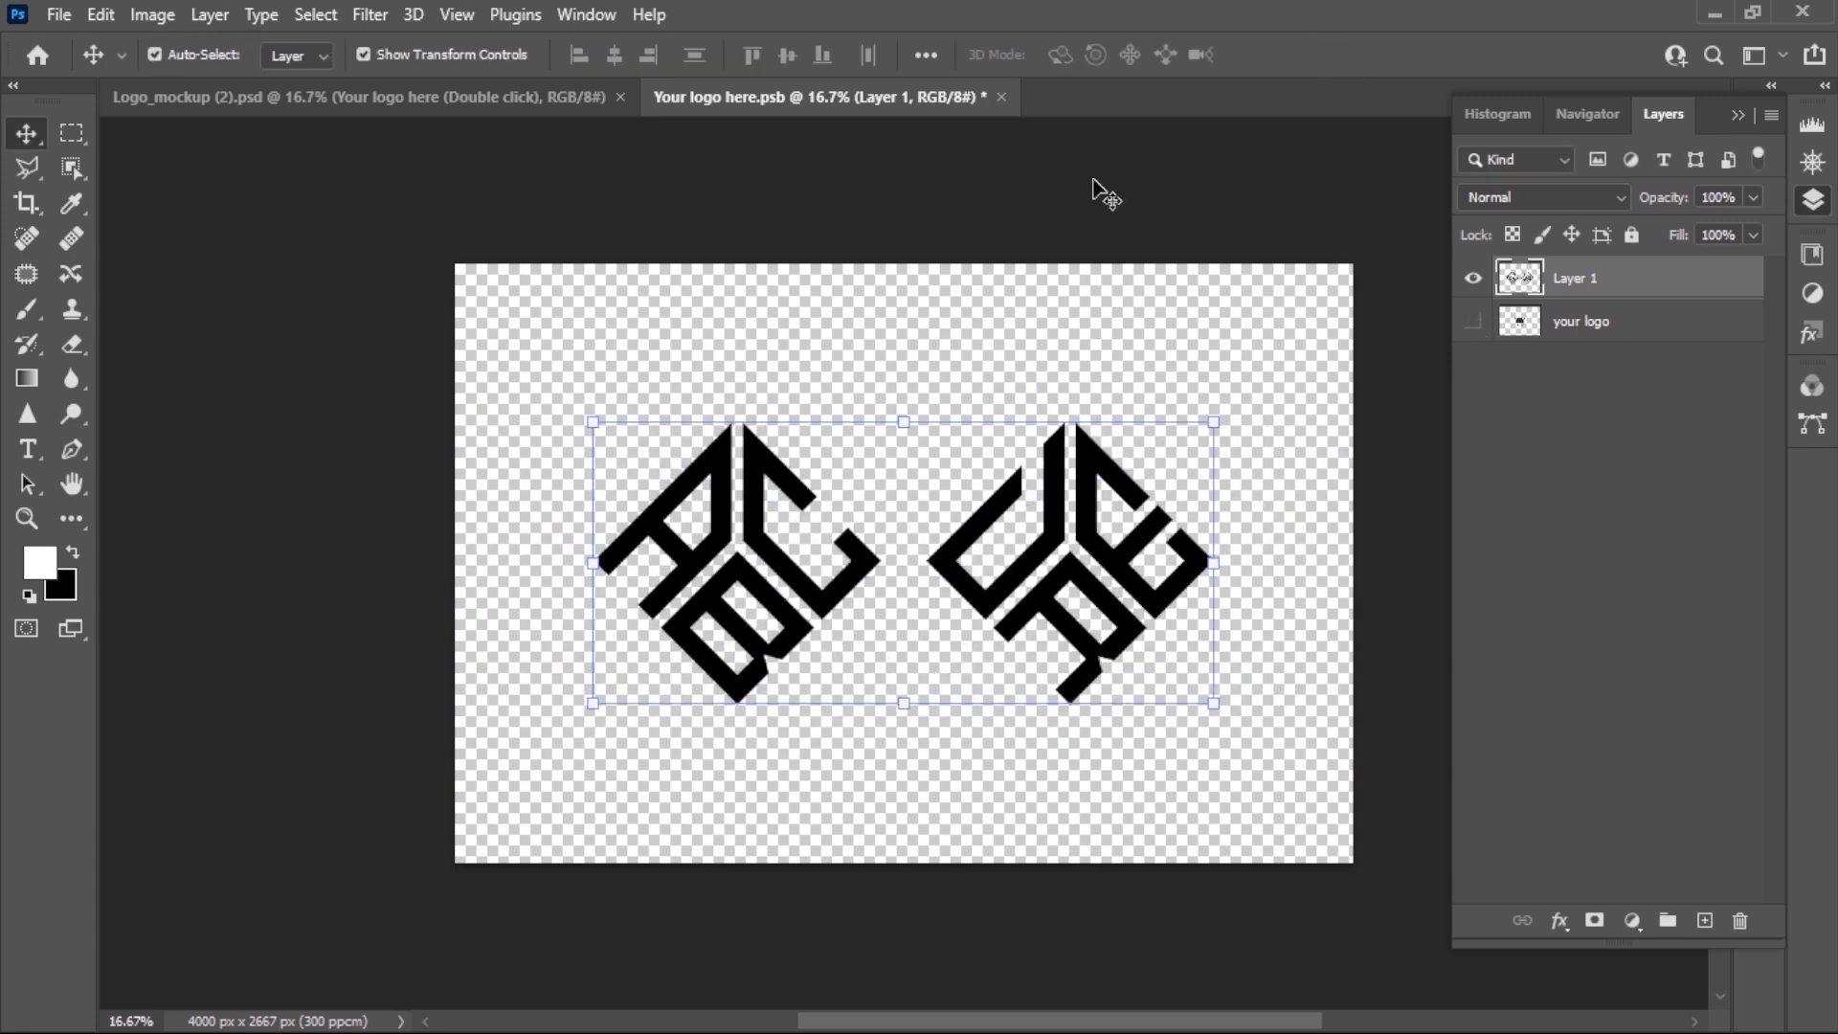
{"action": "left_click", "coordinate": [1001, 97]}
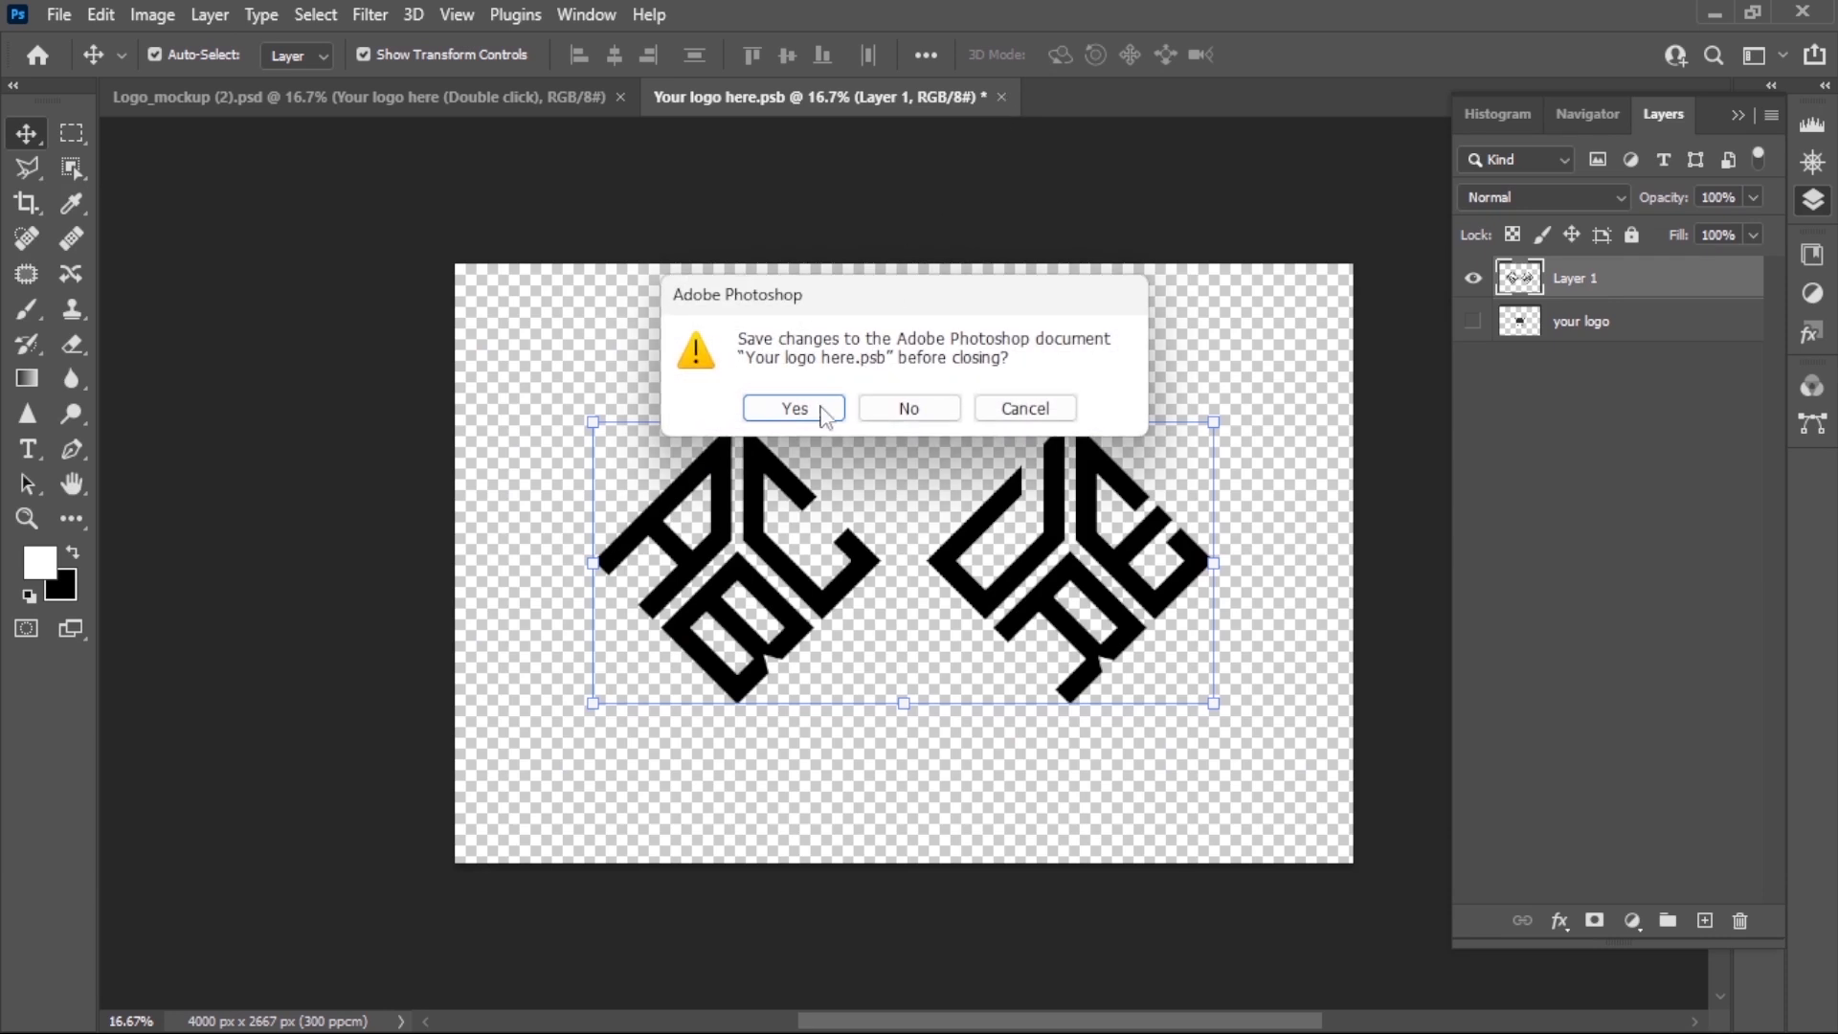
{"action": "left_click", "coordinate": [820, 408]}
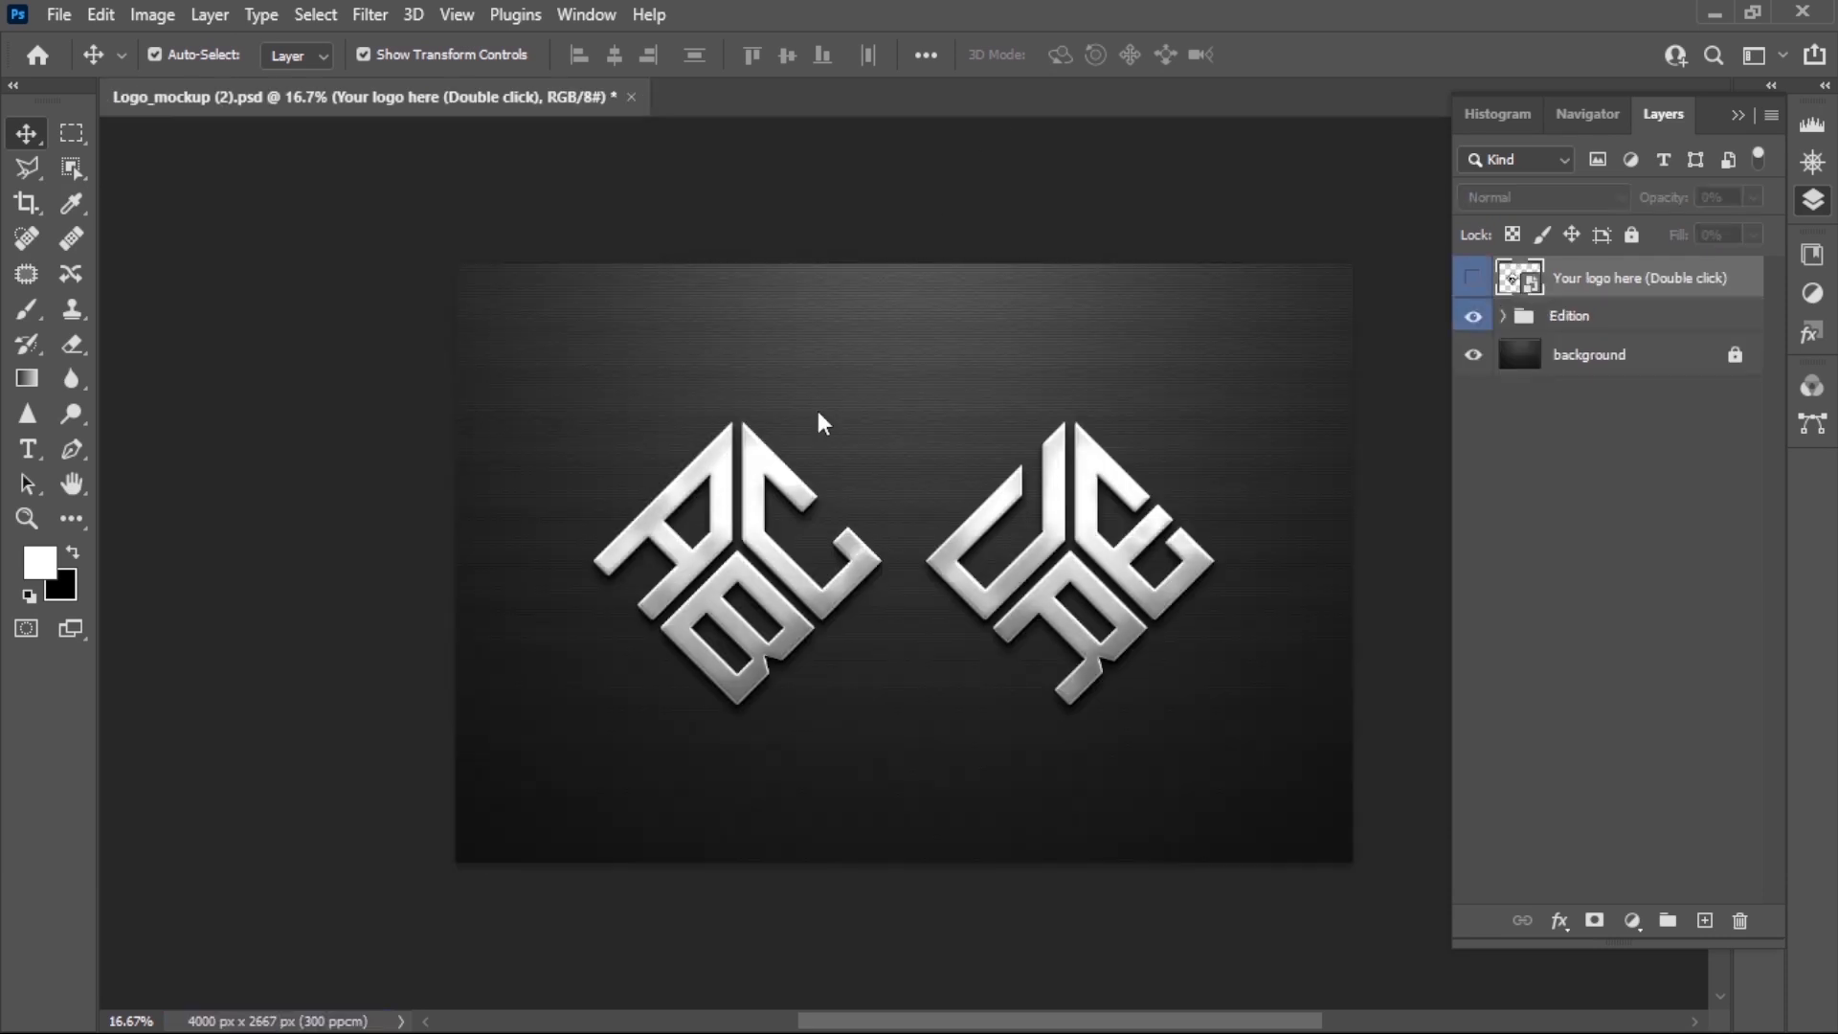
{"action": "left_click", "coordinate": [1737, 115]}
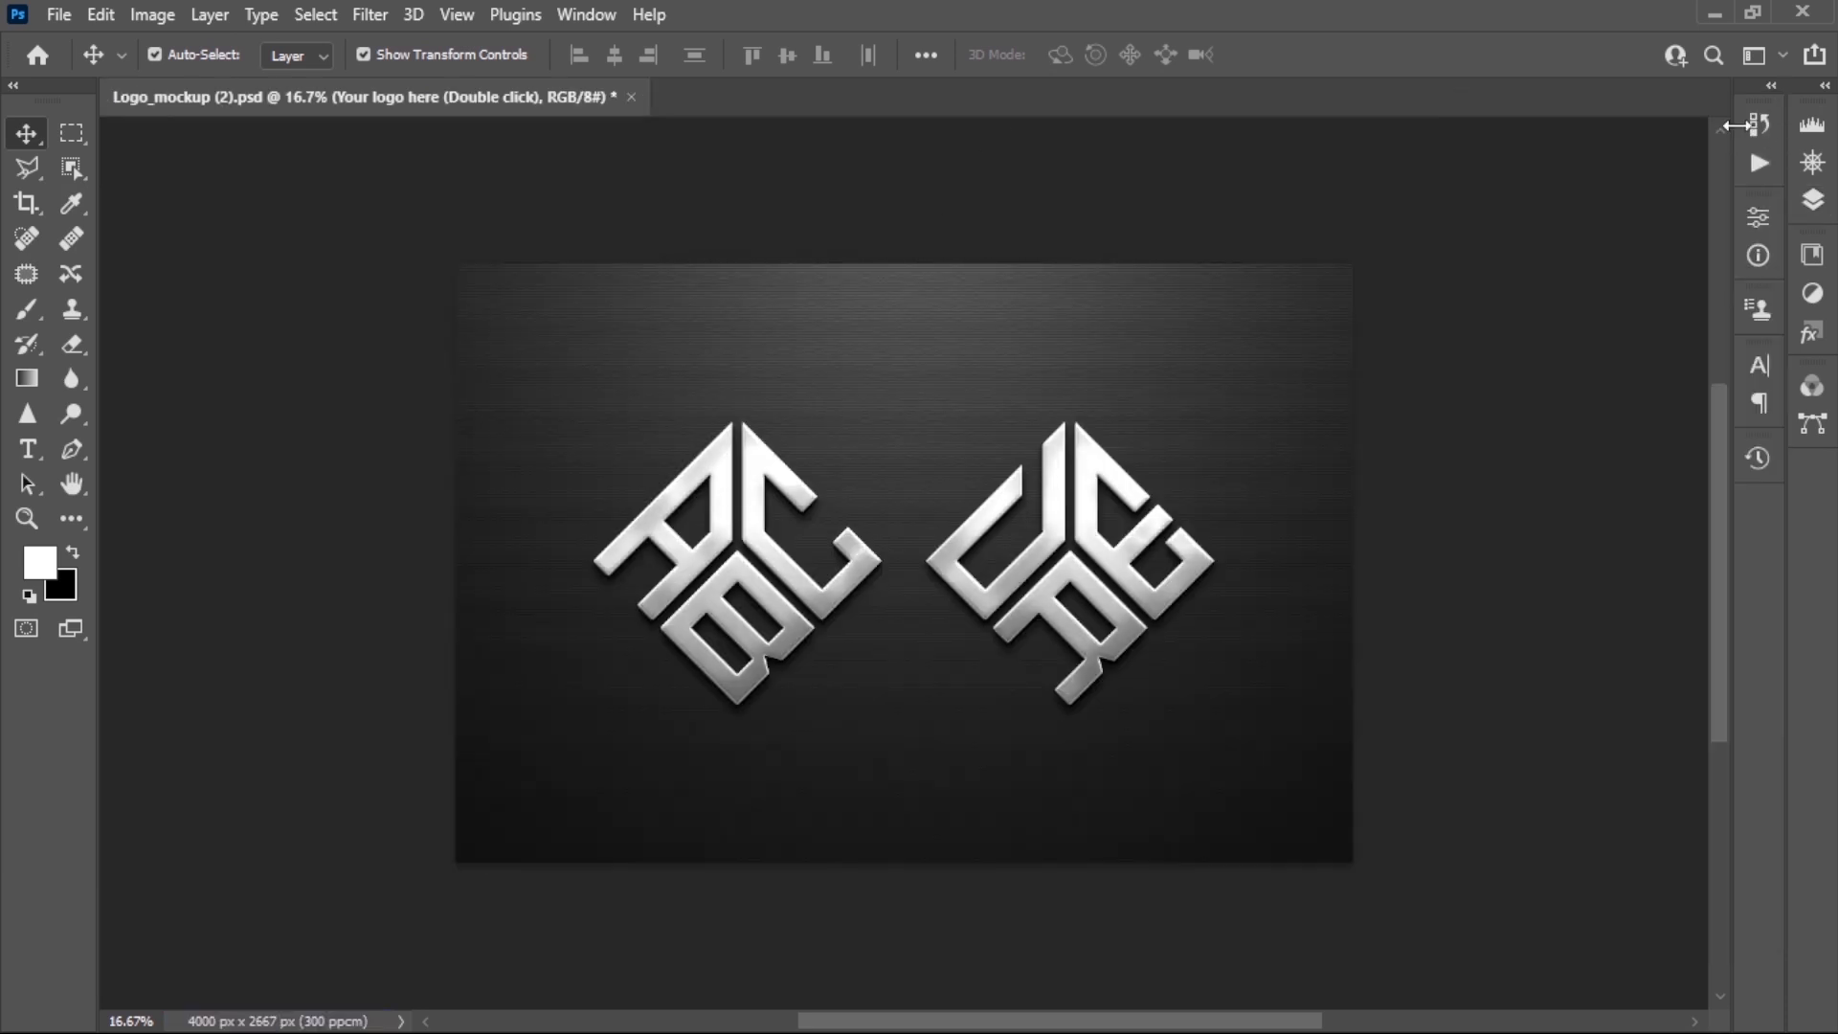